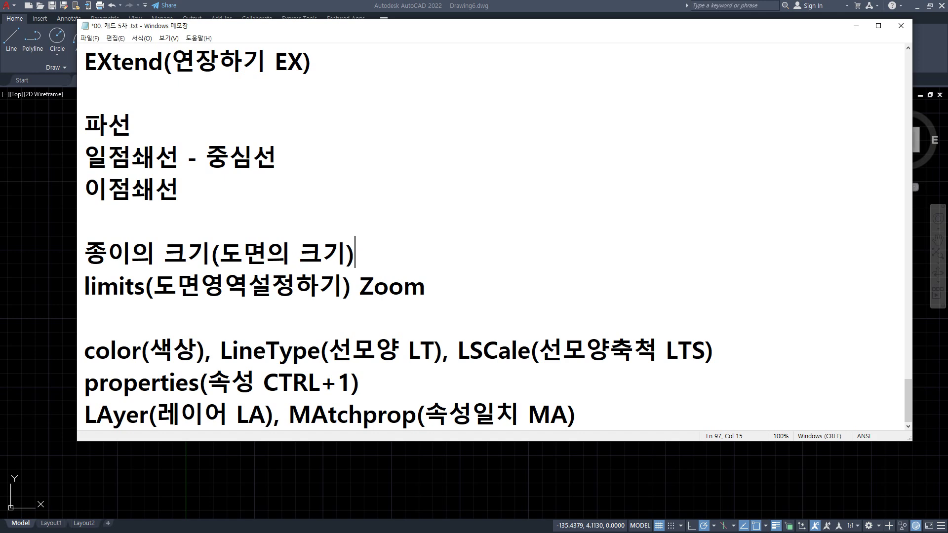
- Add a line reading "A4, A3, B5, B4" under the paper size heading "종이의 크기(도면의 크기)"
{"action": "key", "text": "Return"}
{"action": "type", "text": "A"}
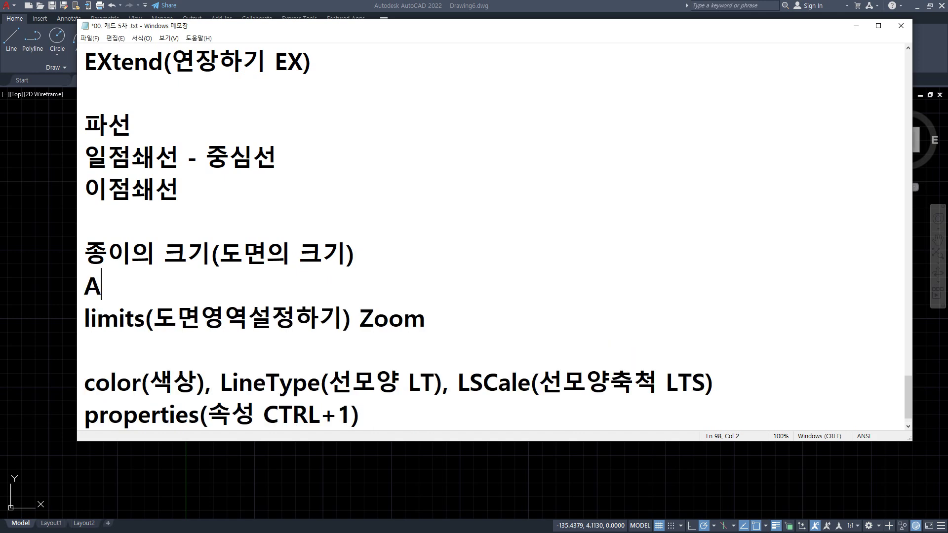
{"action": "type", "text": "4, A3, B"}
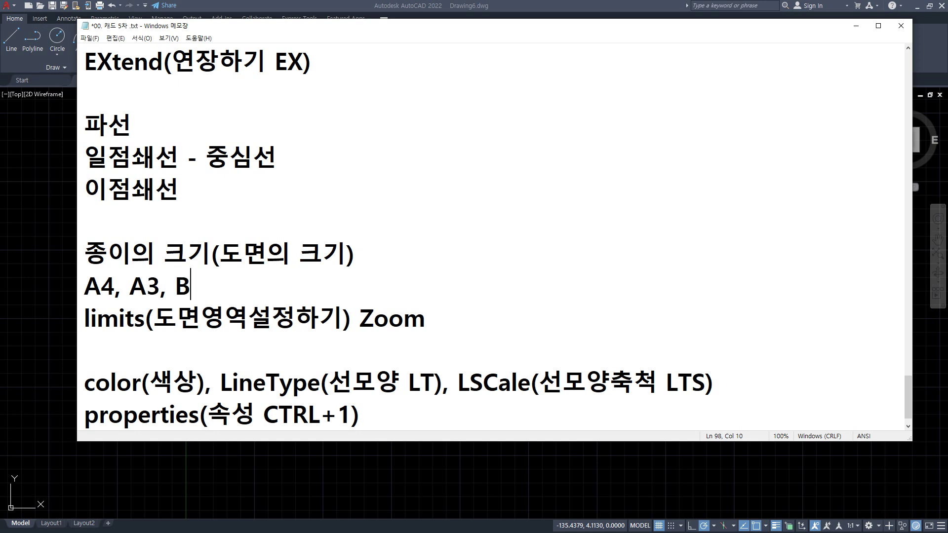
{"action": "type", "text": "5, B4"}
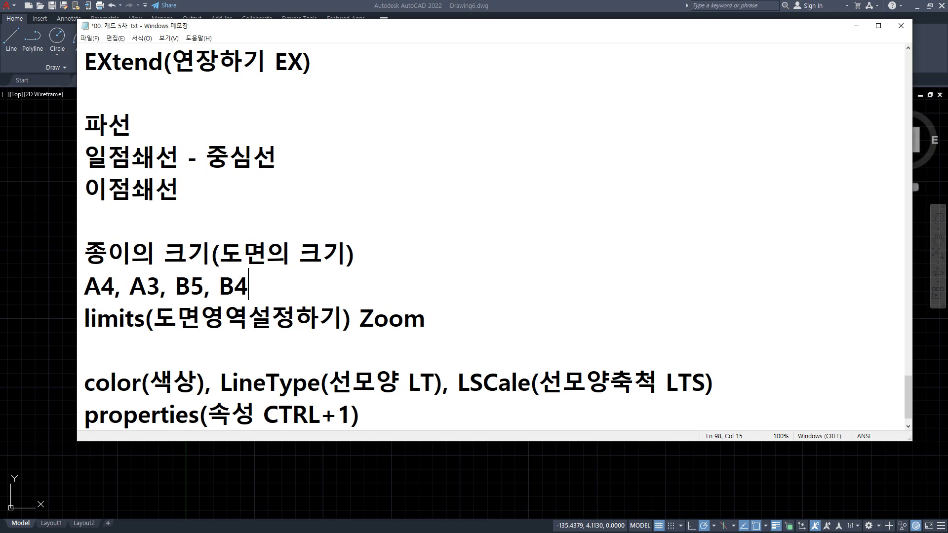
{"action": "key", "text": "alt+Tab"}
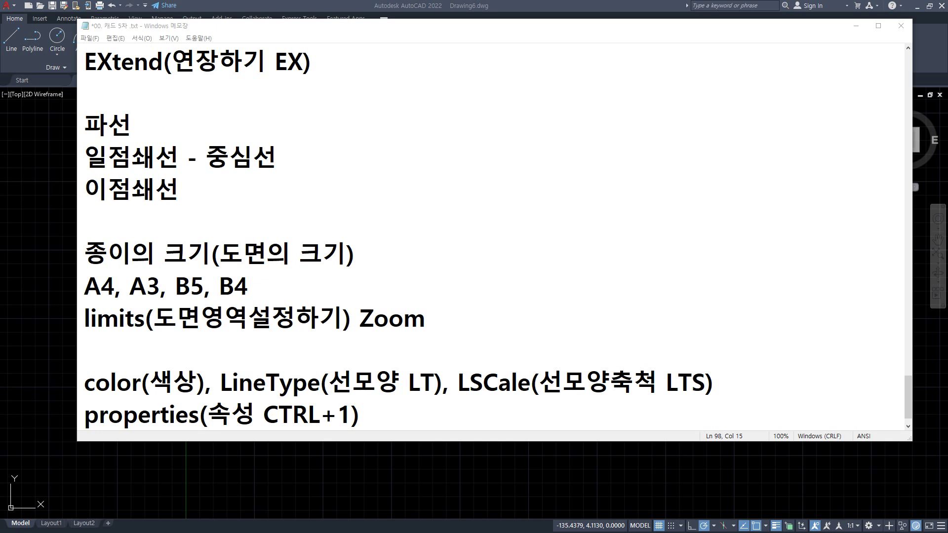
{"action": "left_click_drag", "start_coordinate": [160, 301], "coordinate": [79, 300]}
{"action": "left_click_drag", "start_coordinate": [181, 300], "coordinate": [267, 303]}
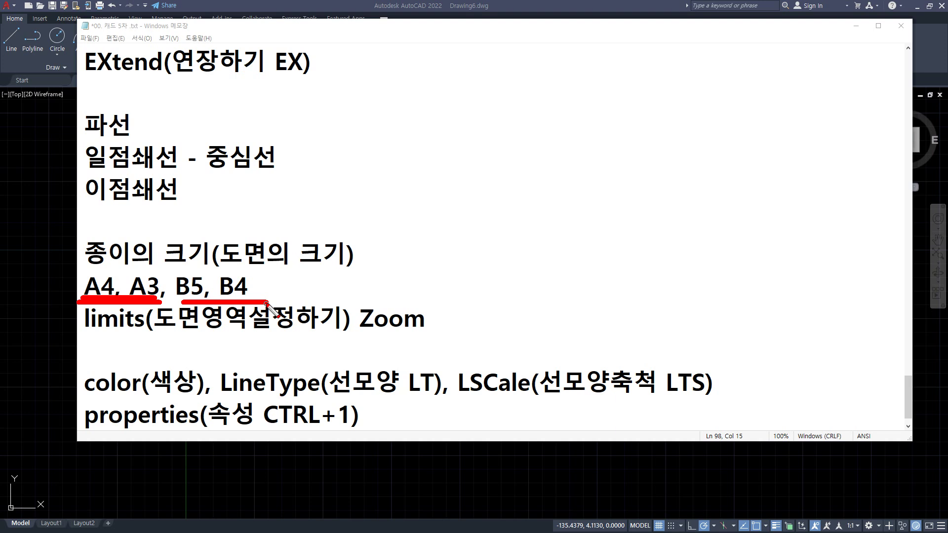
{"action": "mouse_move", "coordinate": [157, 300]}
{"action": "left_mouse_down"}
{"action": "mouse_move", "coordinate": [71, 297]}
{"action": "mouse_move", "coordinate": [163, 296]}
{"action": "mouse_move", "coordinate": [121, 323]}
{"action": "left_mouse_up"}
{"action": "key", "text": "Escape"}
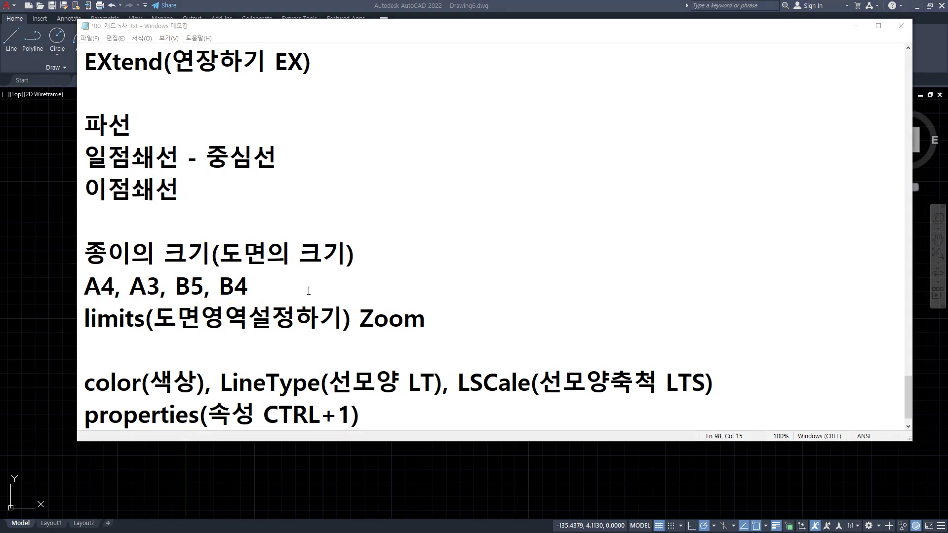
- Start a list of paper sizes under the "A4, A3, B5, B4" line with separate entries A0 and A1
{"action": "key", "text": "Return"}
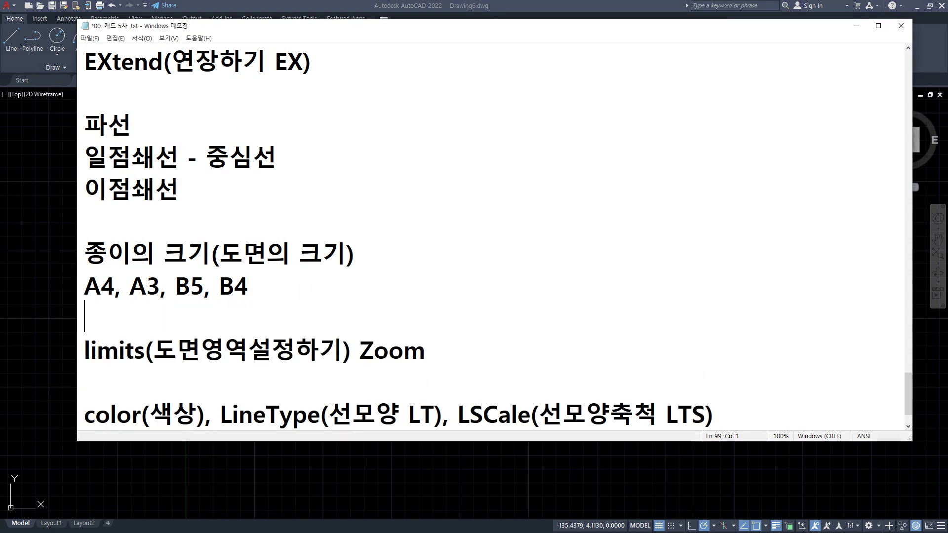
{"action": "type", "text": "ㅁ0"}
{"action": "key", "text": "BackSpace"}
{"action": "key", "text": "BackSpace"}
{"action": "type", "text": "A0"}
{"action": "key", "text": "Return"}
{"action": "type", "text": "A2"}
{"action": "key", "text": "BackSpace"}
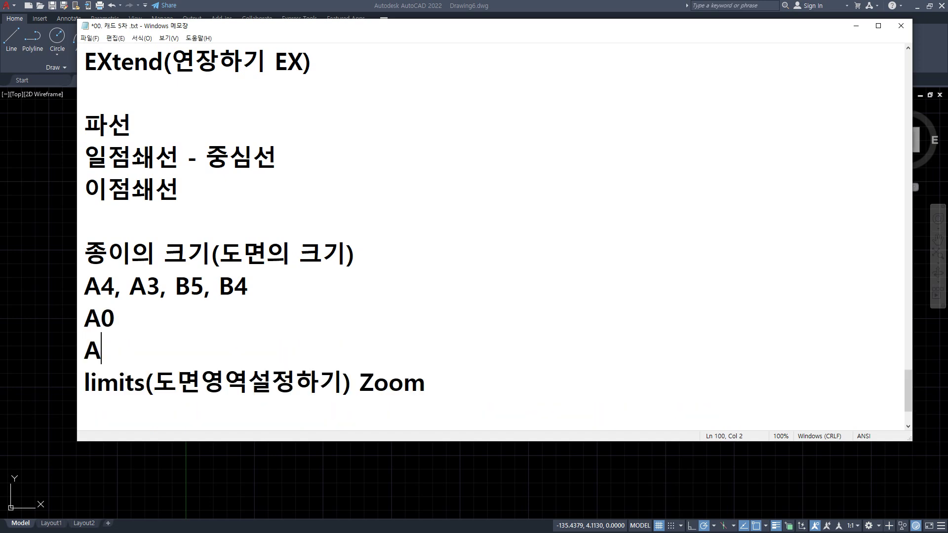
{"action": "type", "text": "1,"}
{"action": "key", "text": "Return"}
{"action": "key", "text": "BackSpace"}
{"action": "key", "text": "BackSpace"}
{"action": "key", "text": "Return"}
- Continue the paper size list with the entries A2, A3 and A4 on separate lines
{"action": "type", "text": "A2"}
{"action": "key", "text": "Return"}
{"action": "type", "text": "a"}
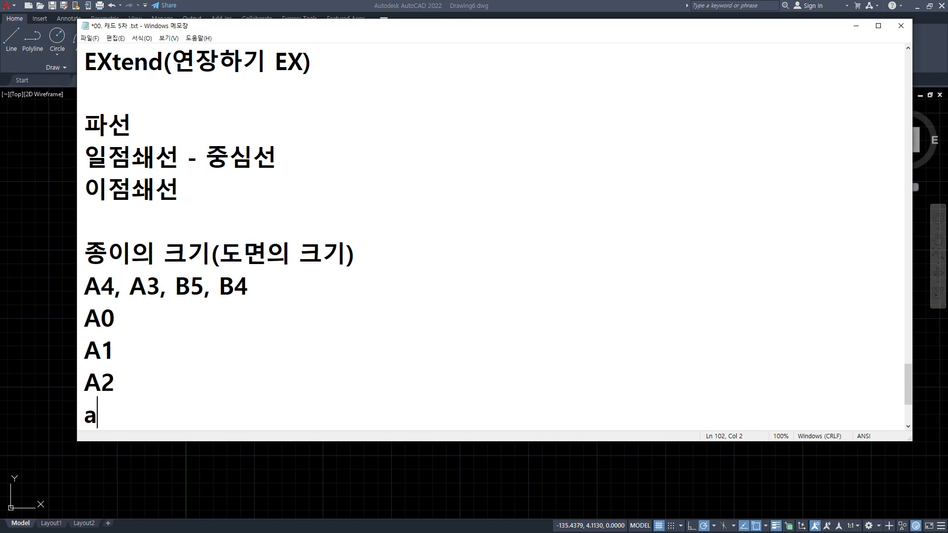
{"action": "key", "text": "BackSpace"}
{"action": "type", "text": "a"}
{"action": "key", "text": "BackSpace"}
{"action": "type", "text": "A3"}
{"action": "key", "text": "Return"}
{"action": "type", "text": "A4"}
{"action": "key", "text": "Return"}
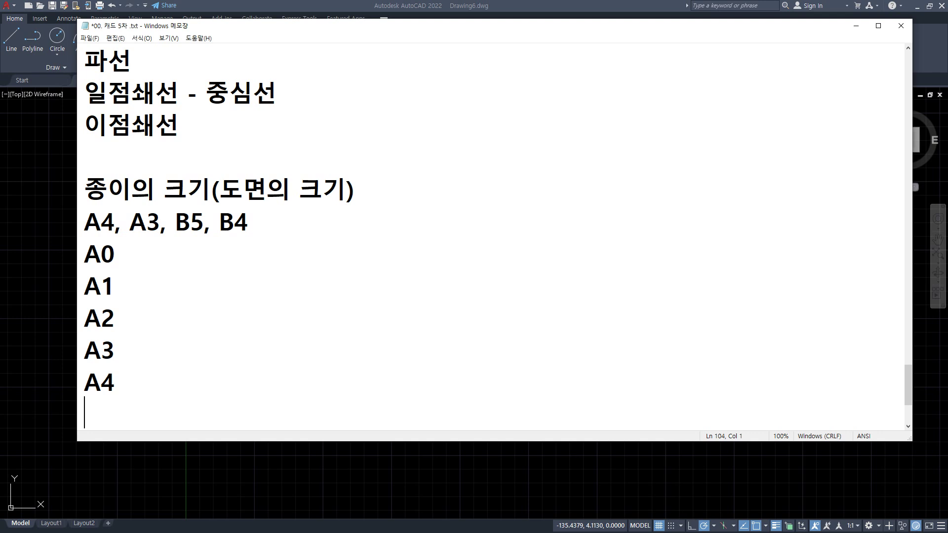
- Add the dimensions 1189x841 after the A0 entry
{"action": "key", "text": "Up"}
{"action": "key", "text": "Up"}
{"action": "key", "text": "Up"}
{"action": "key", "text": "Up"}
{"action": "key", "text": "Up"}
{"action": "key", "text": "End"}
{"action": "type", "text": "1189"}
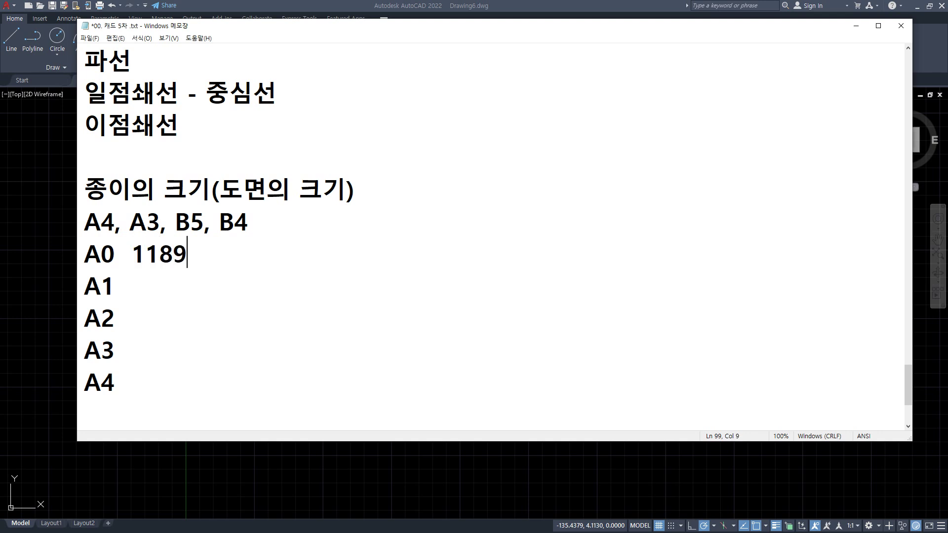
{"action": "type", "text": "-"}
{"action": "key", "text": "BackSpace"}
{"action": "type", "text": "x841"}
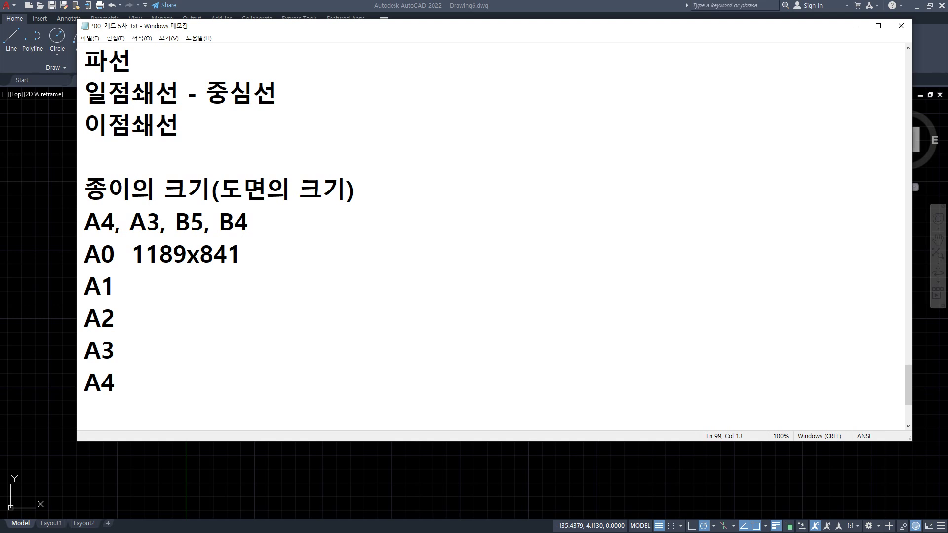
- Add the dimensions 841x594 after A1 and 594x420 after A2
{"action": "key", "text": "Left"}
{"action": "left_click", "coordinate": [309, 290]}
{"action": "type", "text": "841x"}
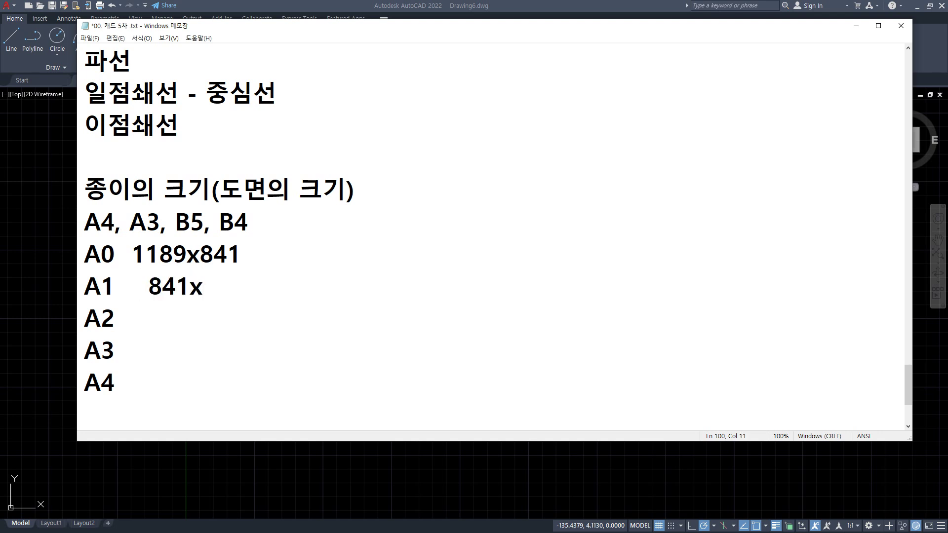
{"action": "type", "text": "594"}
{"action": "key", "text": "Down"}
{"action": "type", "text": "594x"}
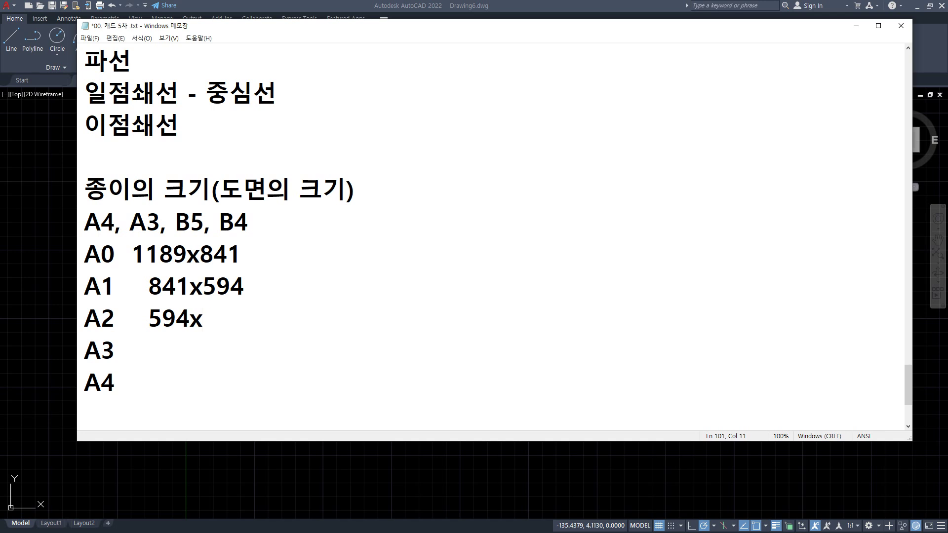
{"action": "type", "text": "420"}
- Add the dimensions 420x297 after A3 and 297x210 after A4
{"action": "key", "text": "Down"}
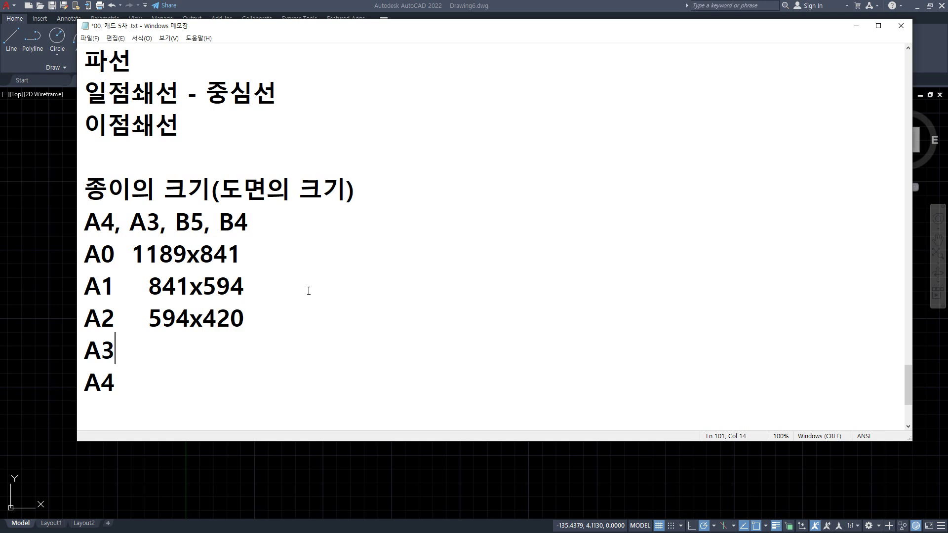
{"action": "type", "text": "40"}
{"action": "key", "text": "BackSpace"}
{"action": "type", "text": "20"}
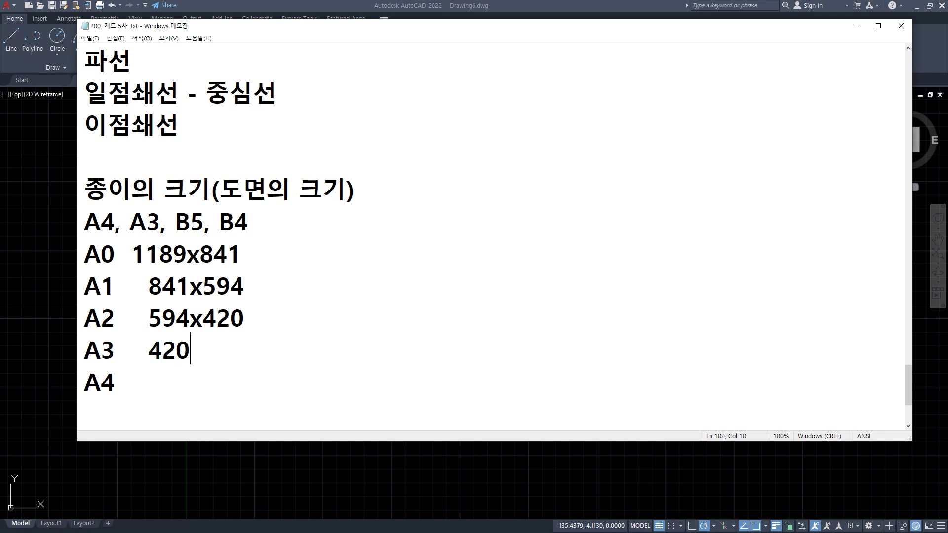
{"action": "type", "text": "x297"}
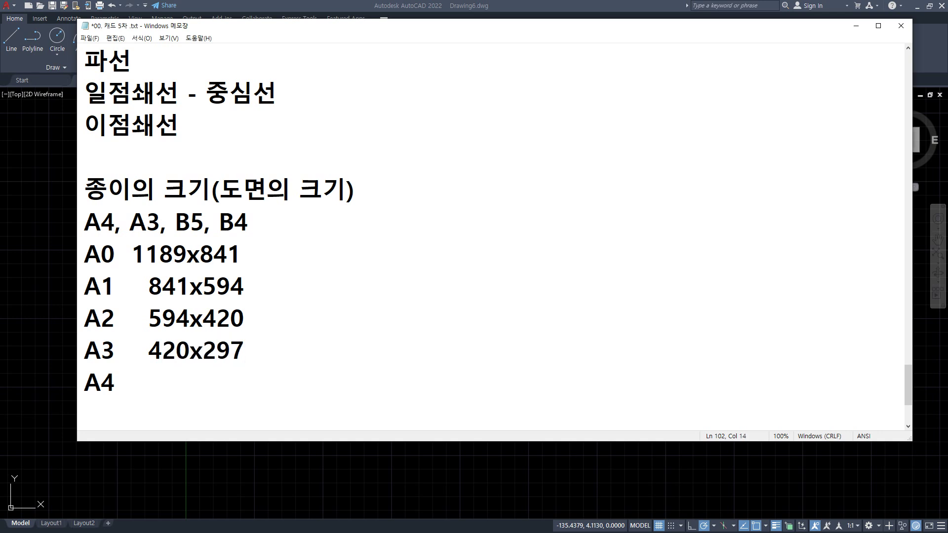
{"action": "key", "text": "Down"}
{"action": "type", "text": "297x210"}
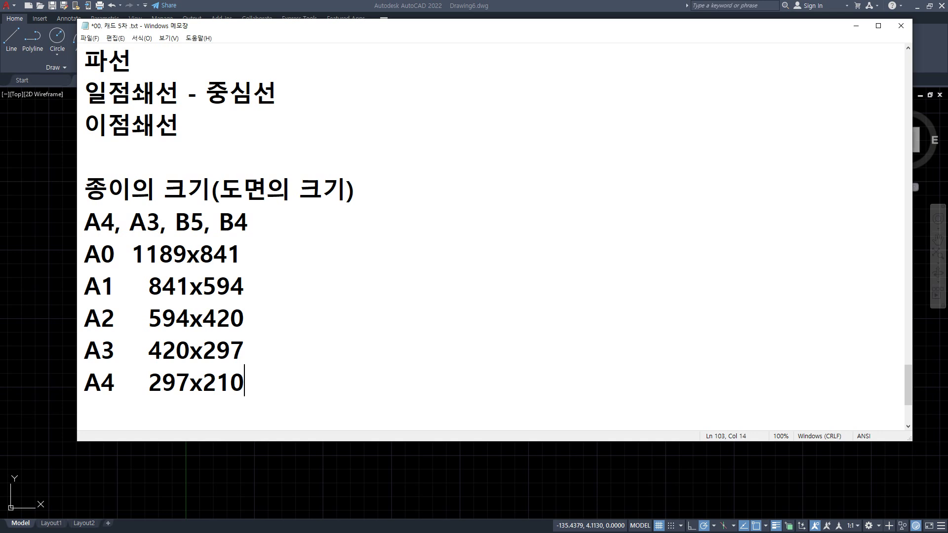
- Add the alternative size notation 841-1189 after the A0 dimensions
{"action": "key", "text": "Up"}
{"action": "key", "text": "Up"}
{"action": "key", "text": "Up"}
{"action": "key", "text": "Up"}
{"action": "type", "text": "841-1189"}
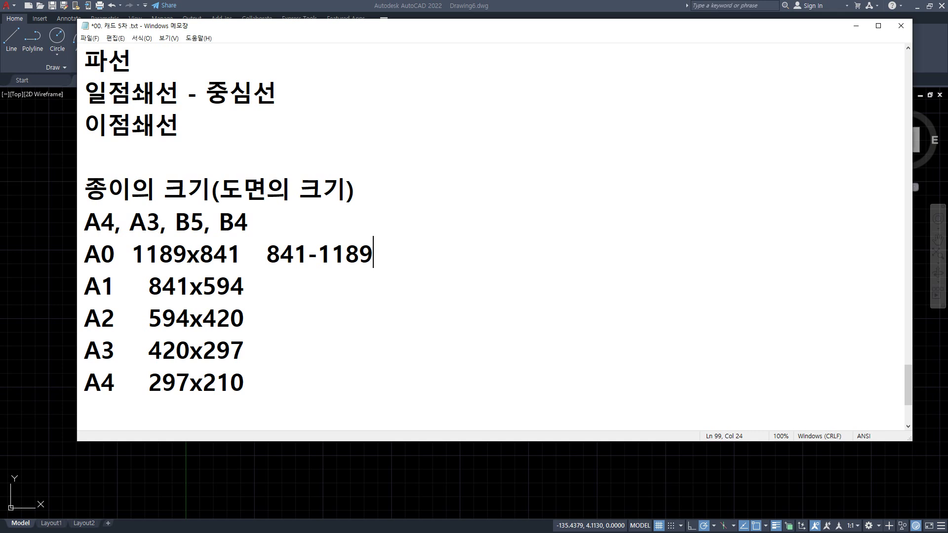
- Mark the A3 and A2 entries with an asterisk after their dimensions
{"action": "key", "text": "Down"}
{"action": "key", "text": "Down"}
{"action": "key", "text": "Down"}
{"action": "type", "text": "*"}
{"action": "key", "text": "Up"}
{"action": "type", "text": "*"}
- Switch to AutoCAD, keep the default model space limits 0,0 to 420,297 with LIMITS, and turn limits checking on
{"action": "scroll", "coordinate": [317, 288], "scroll_direction": "down", "scroll_amount": 2}
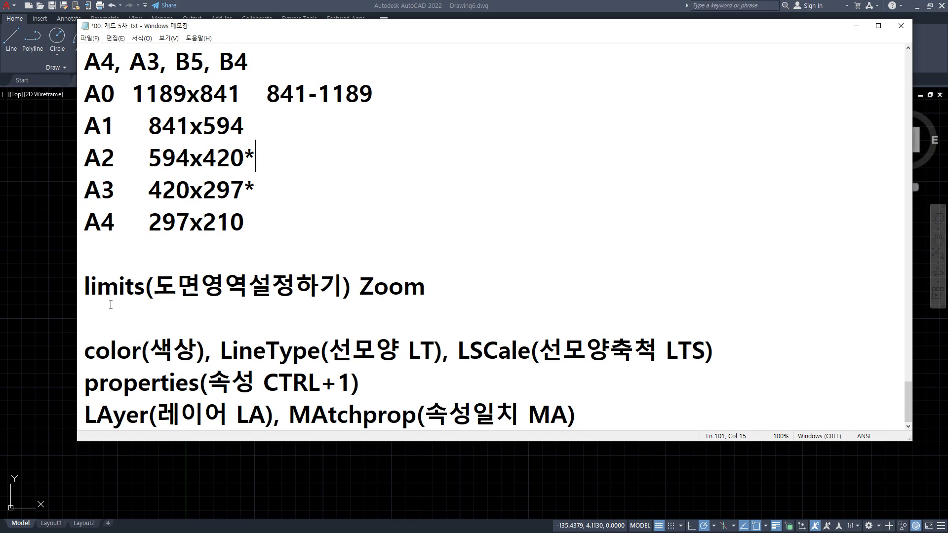
{"action": "left_click", "coordinate": [64, 163]}
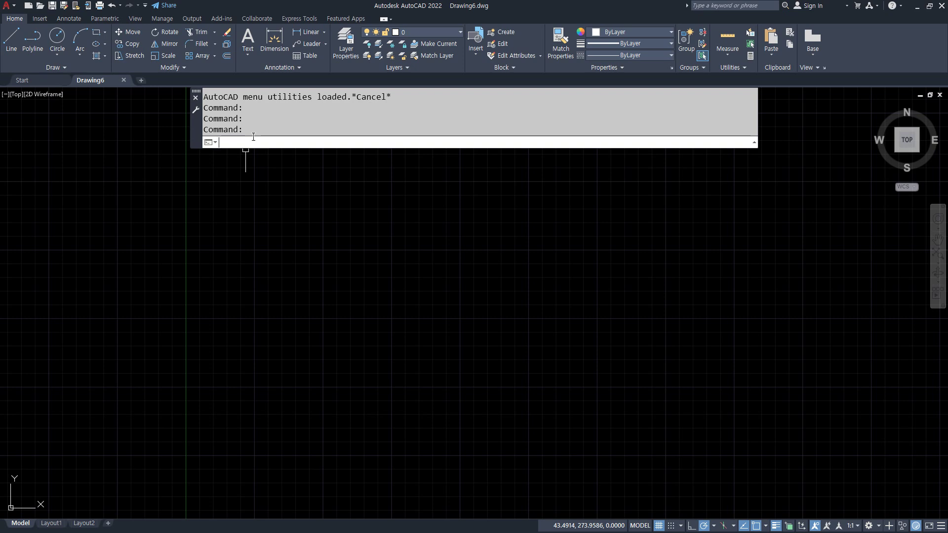
{"action": "type", "text": "L"}
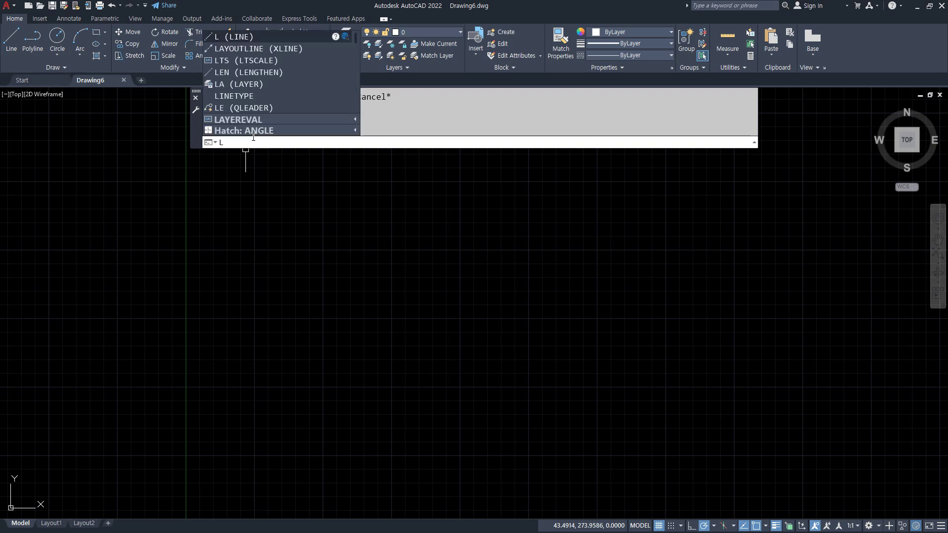
{"action": "type", "text": "IMITS"}
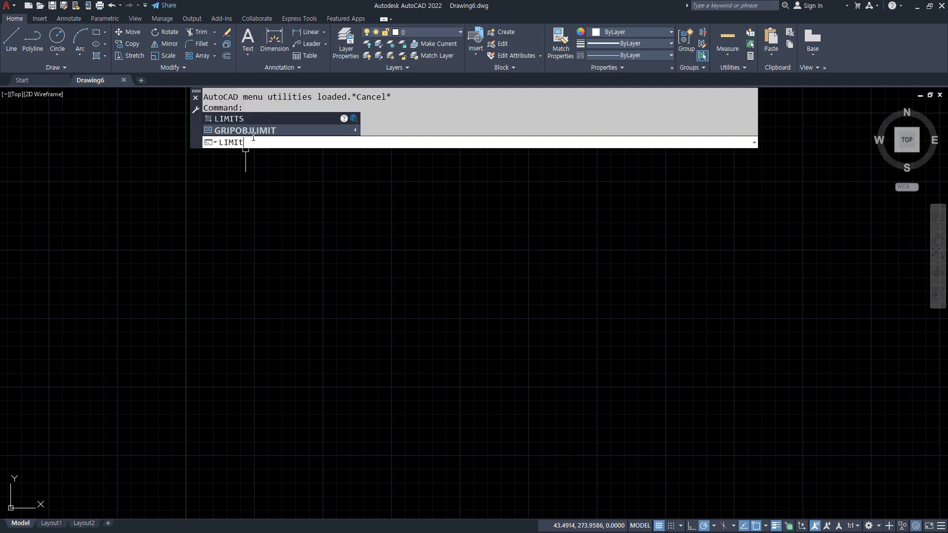
{"action": "key", "text": "Return"}
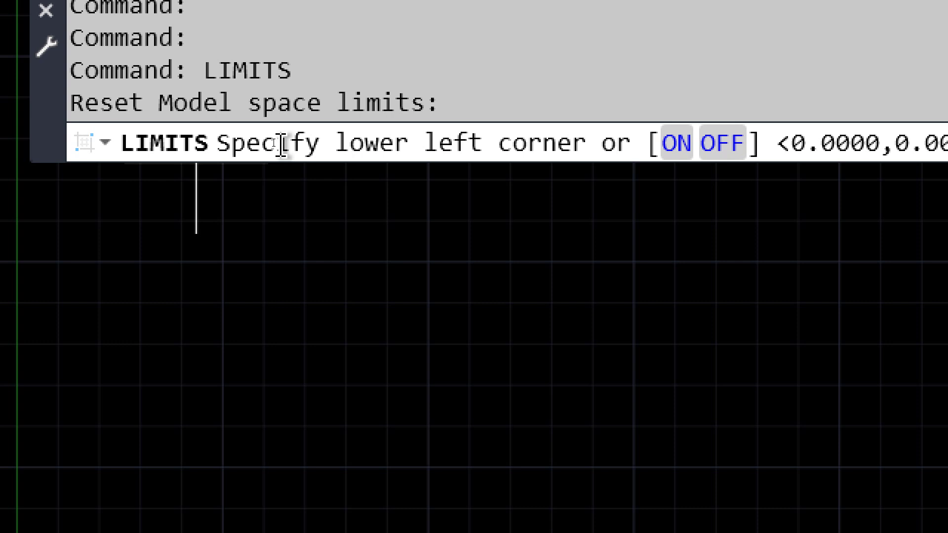
{"action": "key", "text": "Return"}
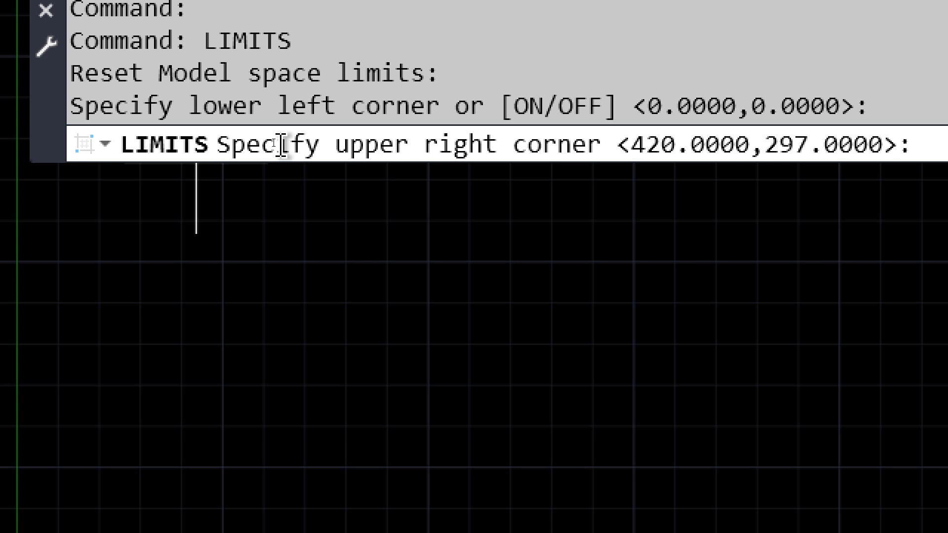
{"action": "key", "text": "Return"}
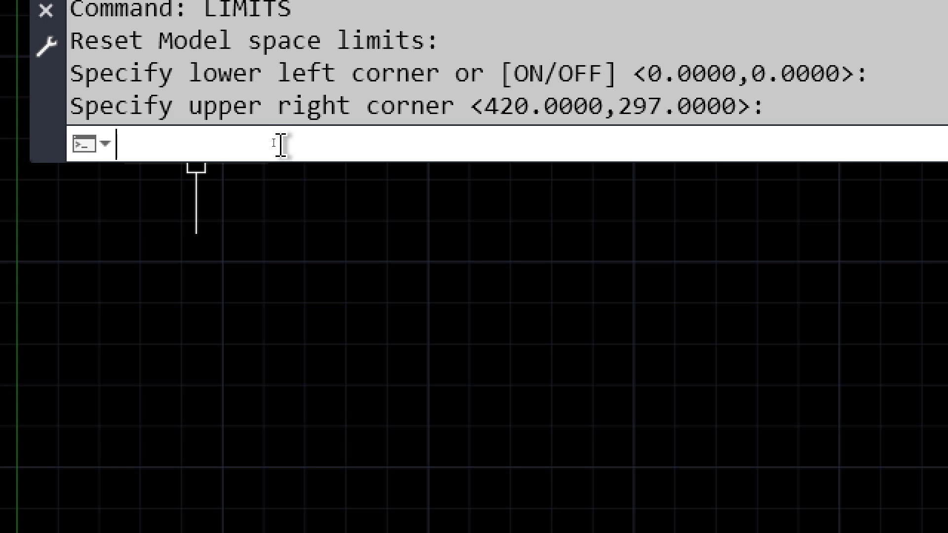
{"action": "key", "text": "Return"}
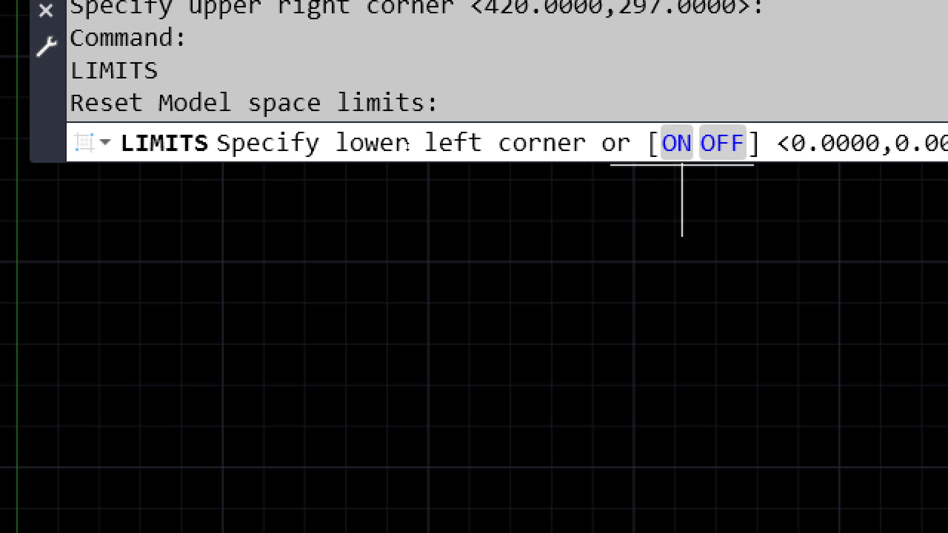
{"action": "left_click", "coordinate": [677, 144]}
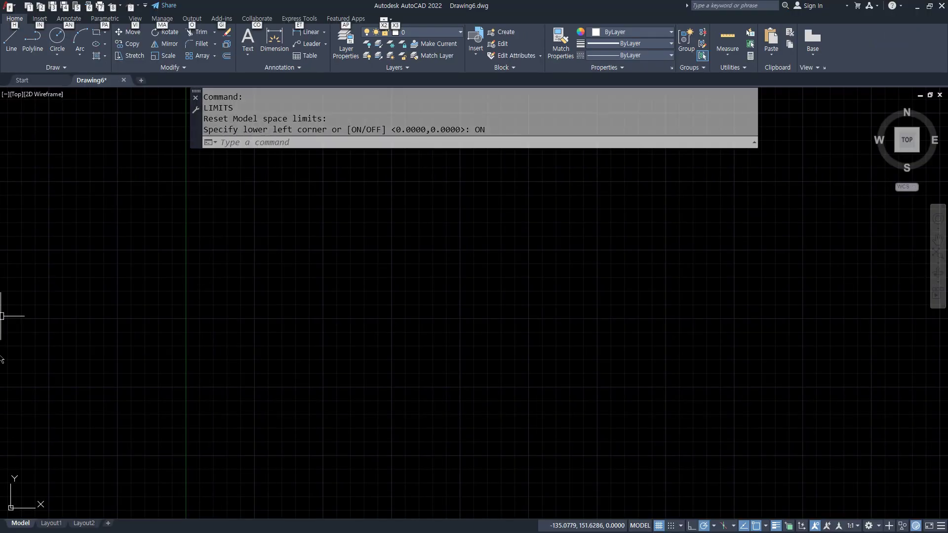
- Draw two circles inside the limits near the origin, with radii of about 22 and 20
{"action": "scroll", "coordinate": [239, 364], "scroll_direction": "down", "scroll_amount": 2}
{"action": "middle_click_drag", "start_coordinate": [226, 386], "coordinate": [217, 320]}
{"action": "type", "text": "c"}
{"action": "key", "text": "space"}
{"action": "left_click", "coordinate": [242, 364]}
{"action": "left_click", "coordinate": [247, 346]}
{"action": "key", "text": "space"}
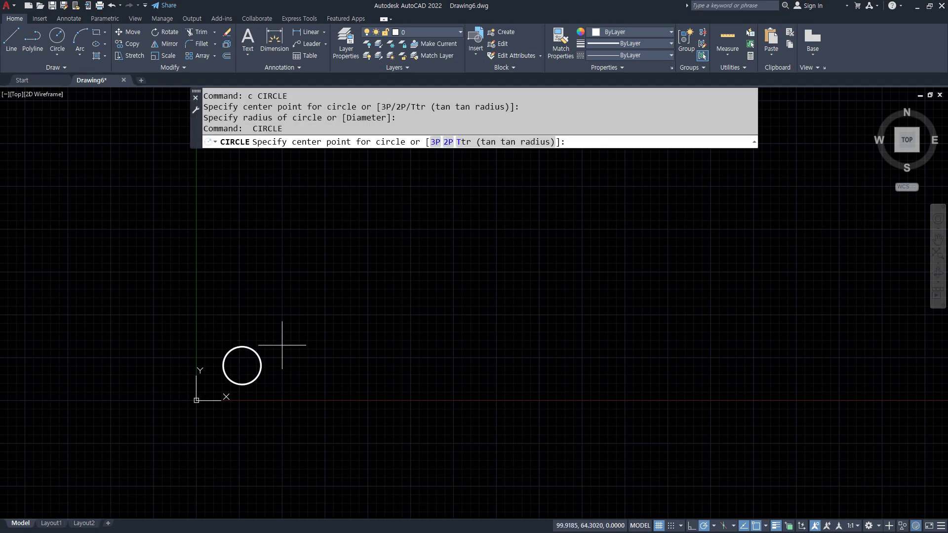
{"action": "left_click", "coordinate": [282, 345]}
{"action": "left_click", "coordinate": [295, 354]}
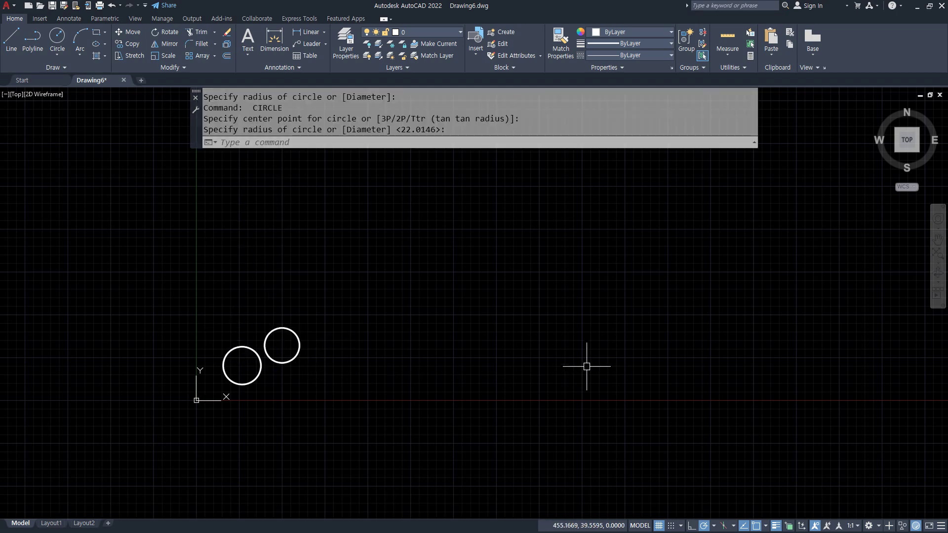
- Try to place a circle centred outside the drawing limits, to the right of the 420 boundary
{"action": "key", "text": "space"}
{"action": "left_click", "coordinate": [667, 364]}
{"action": "left_click", "coordinate": [656, 303]}
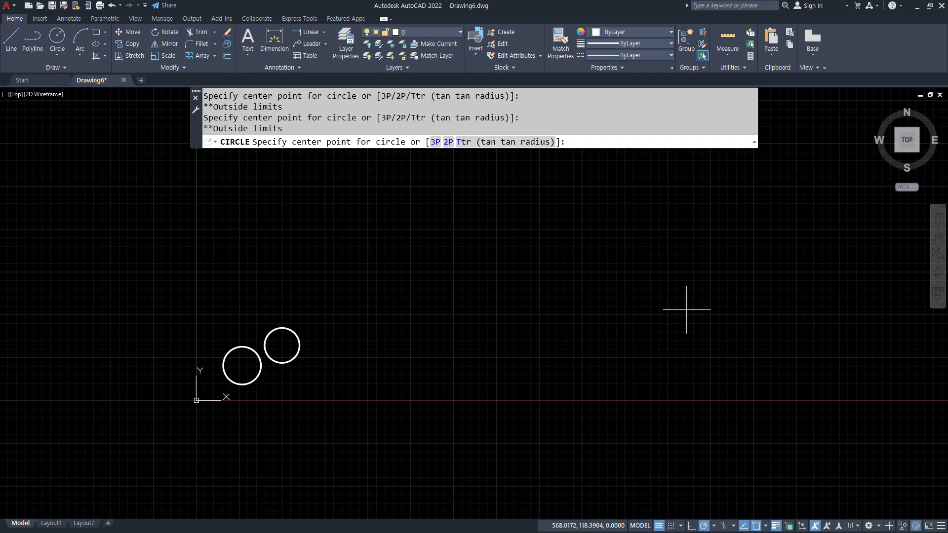
{"action": "left_click", "coordinate": [517, 360]}
{"action": "key", "text": "Escape"}
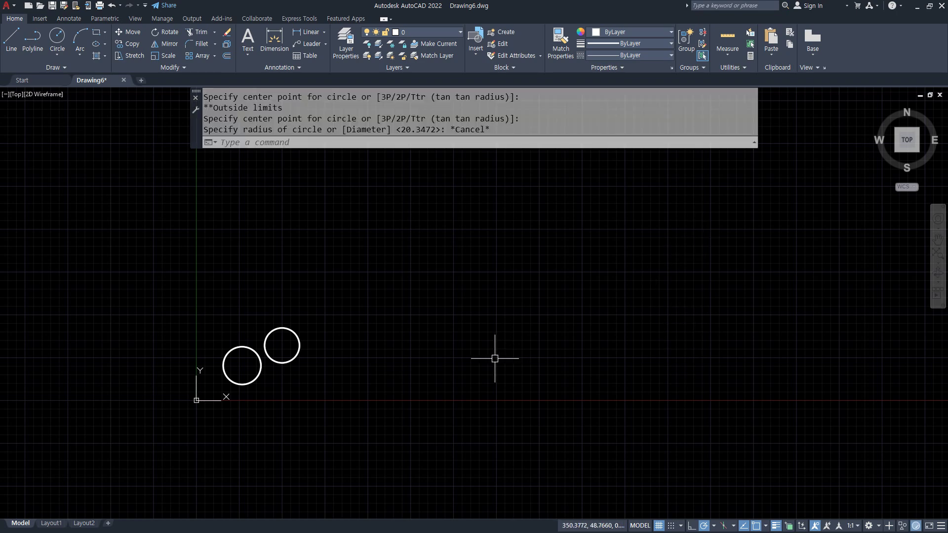
- Draw a four-segment zigzag line starting beside the circles, also trying endpoints beyond the 420 boundary with limits checking on
{"action": "type", "text": "l"}
{"action": "key", "text": "Return"}
{"action": "left_click", "coordinate": [317, 367]}
{"action": "left_click", "coordinate": [702, 296]}
{"action": "left_click", "coordinate": [704, 275]}
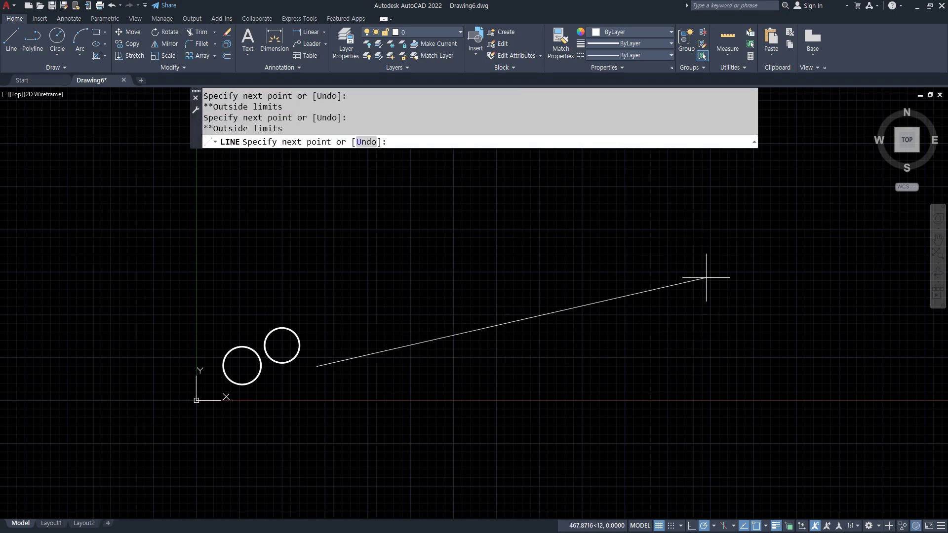
{"action": "left_click", "coordinate": [511, 171]}
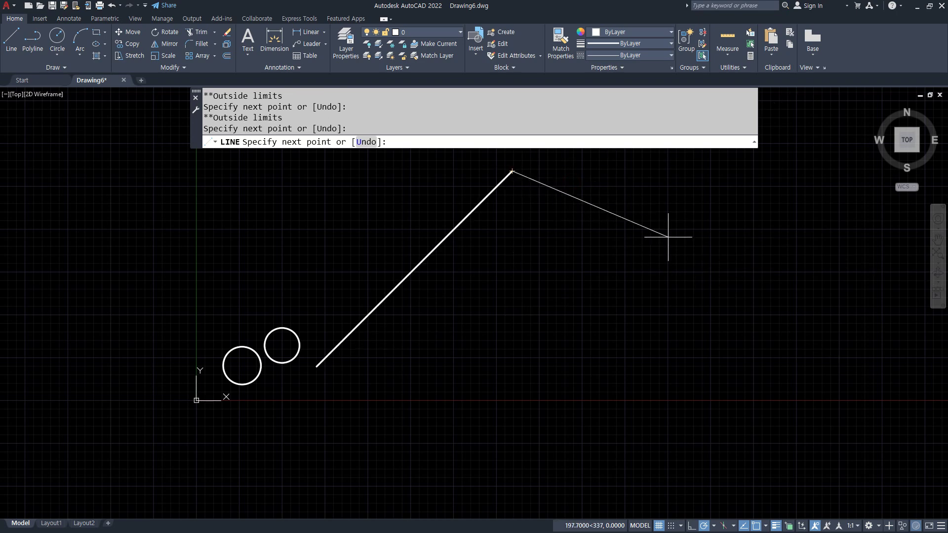
{"action": "left_click", "coordinate": [691, 276]}
{"action": "left_click", "coordinate": [520, 276]}
{"action": "left_click", "coordinate": [519, 276]}
{"action": "left_click", "coordinate": [450, 294]}
{"action": "left_click", "coordinate": [518, 363]}
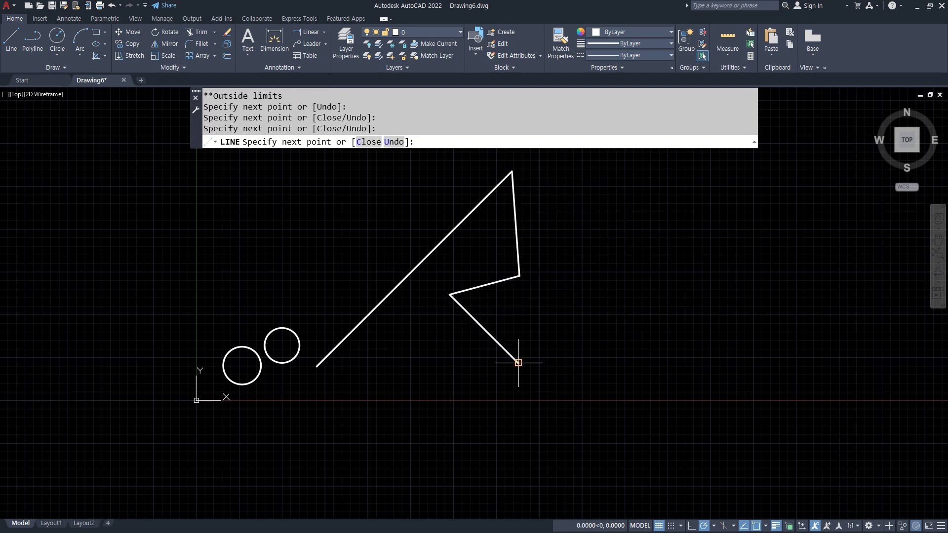
{"action": "key", "text": "Return"}
- Draw a second line with two segments inside the limits and try to continue it to points outside them
{"action": "key", "text": "Return"}
{"action": "left_click", "coordinate": [361, 349]}
{"action": "left_click", "coordinate": [533, 311]}
{"action": "left_click", "coordinate": [543, 230]}
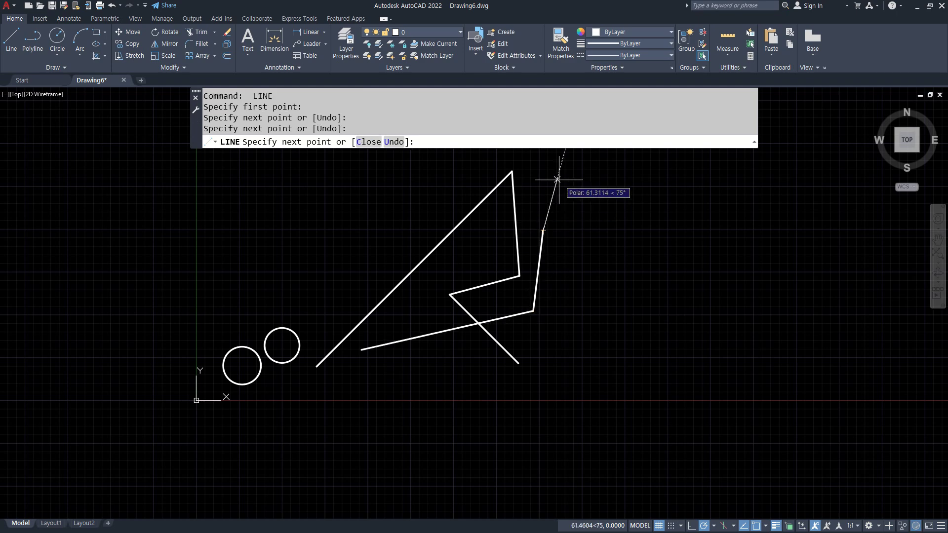
{"action": "left_click", "coordinate": [563, 180]}
{"action": "left_click", "coordinate": [622, 207]}
{"action": "key", "text": "Return"}
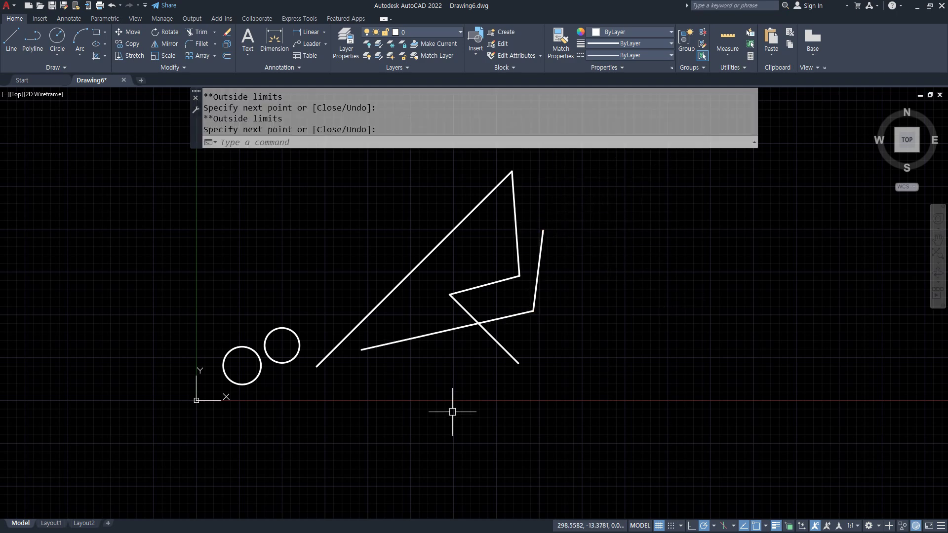
- Turn limits checking off with the LIMITS command
{"action": "scroll", "coordinate": [371, 307], "scroll_direction": "up", "scroll_amount": 2}
{"action": "scroll", "coordinate": [372, 308], "scroll_direction": "down", "scroll_amount": 2}
{"action": "middle_click_drag", "start_coordinate": [374, 310], "coordinate": [430, 340]}
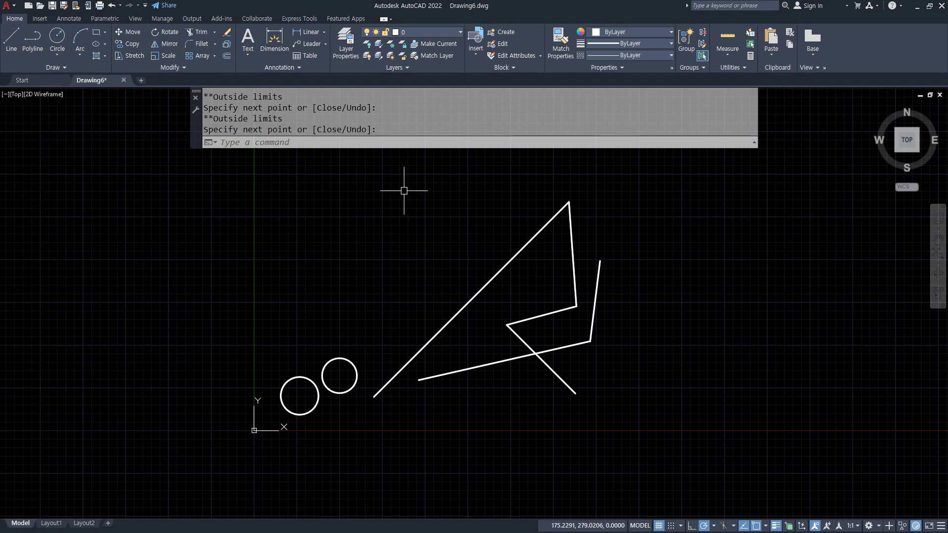
{"action": "left_click", "coordinate": [398, 142]}
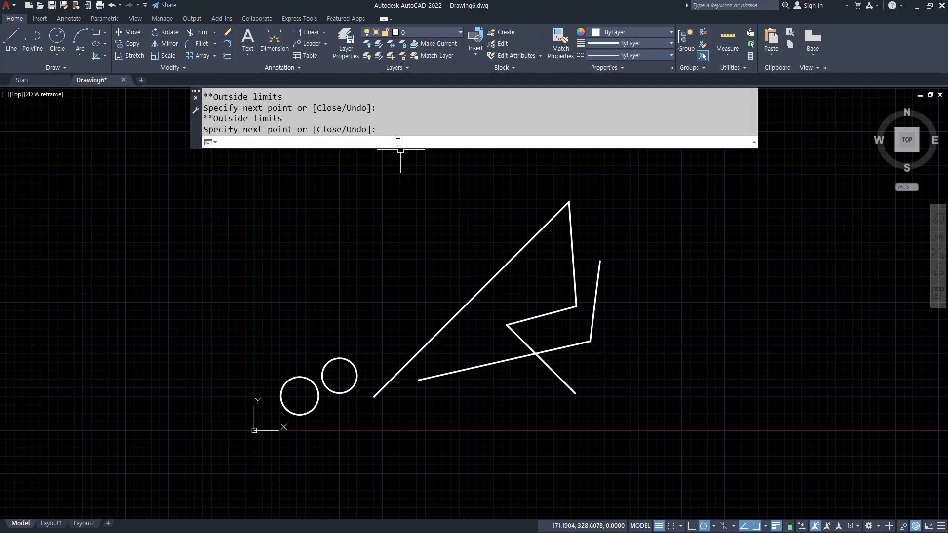
{"action": "type", "text": "limits"}
{"action": "key", "text": "Return"}
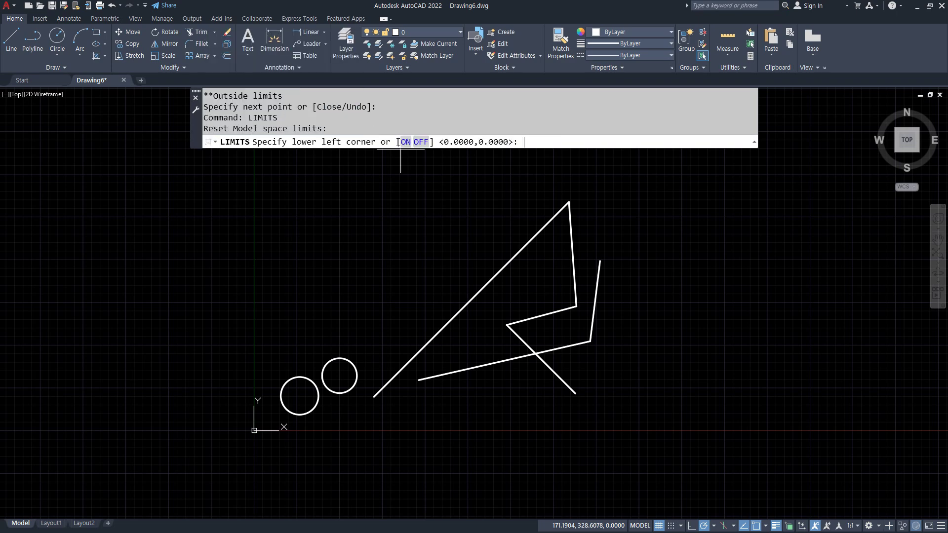
{"action": "left_click", "coordinate": [420, 142]}
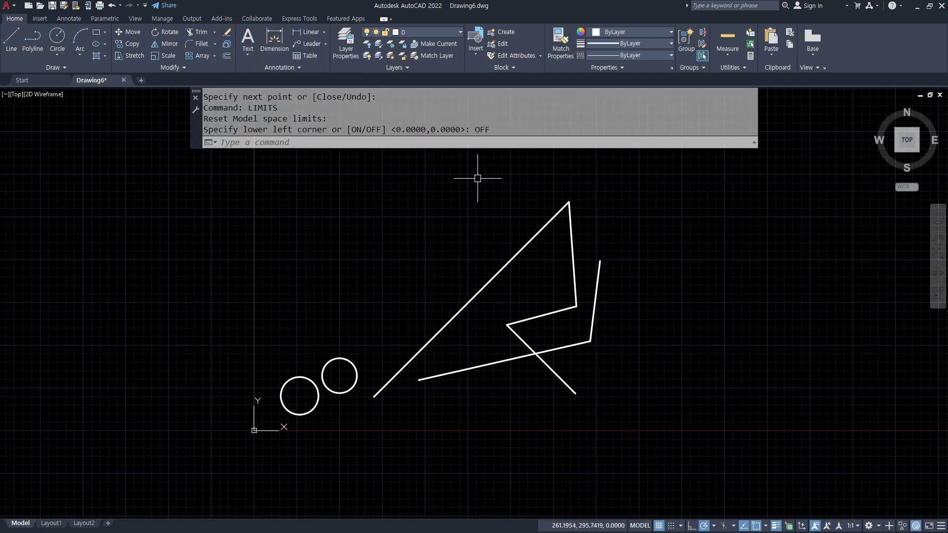
- Draw a four-segment zigzag line from inside the limits to points well beyond the 420 boundary
{"action": "type", "text": "l"}
{"action": "key", "text": "Return"}
{"action": "left_click", "coordinate": [430, 237]}
{"action": "left_click", "coordinate": [889, 223]}
{"action": "left_click", "coordinate": [736, 298]}
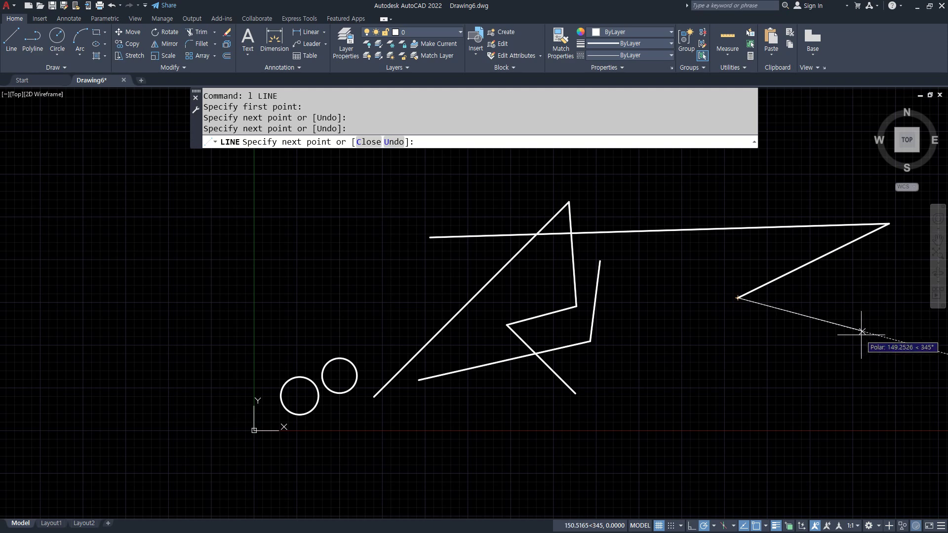
{"action": "left_click", "coordinate": [862, 331]}
{"action": "left_click", "coordinate": [671, 389]}
{"action": "key", "text": "Return"}
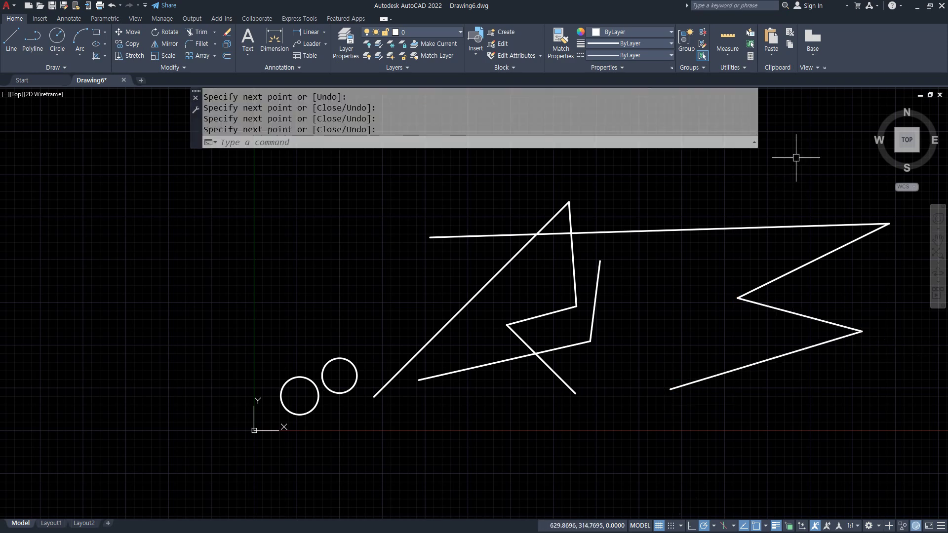
- Select all the circles and lines with a crossing window and erase them
{"action": "left_click", "coordinate": [860, 172]}
{"action": "left_click", "coordinate": [217, 434]}
{"action": "key", "text": "Delete"}
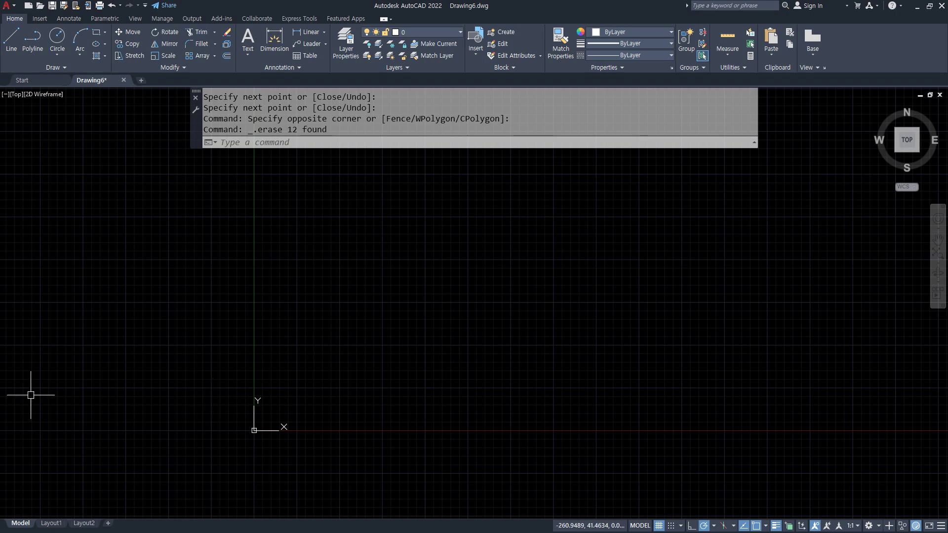
- Switch to the Notepad notes and add "(화면 축소 확대 Z) Pan" after Zoom on the limits line
{"action": "key", "text": "alt+Tab"}
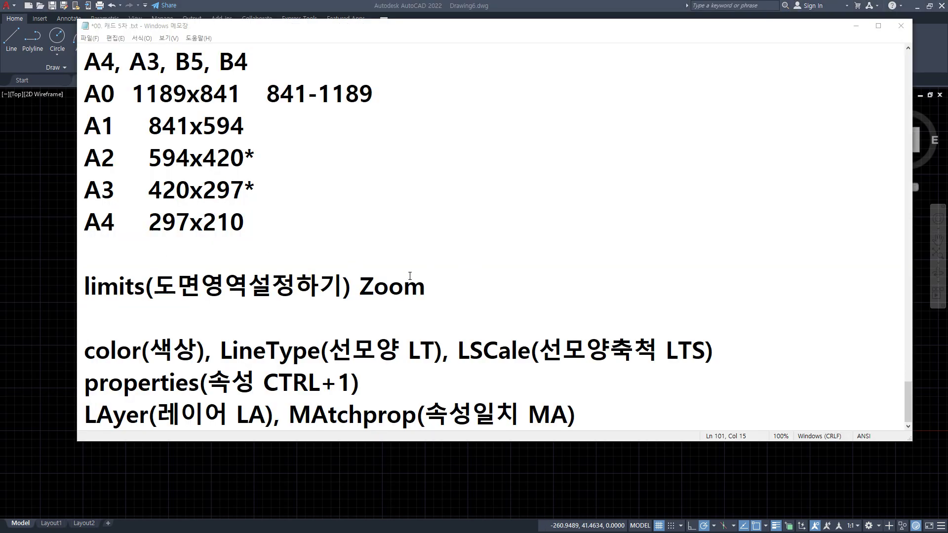
{"action": "left_click", "coordinate": [477, 292]}
{"action": "type", "text": "("}
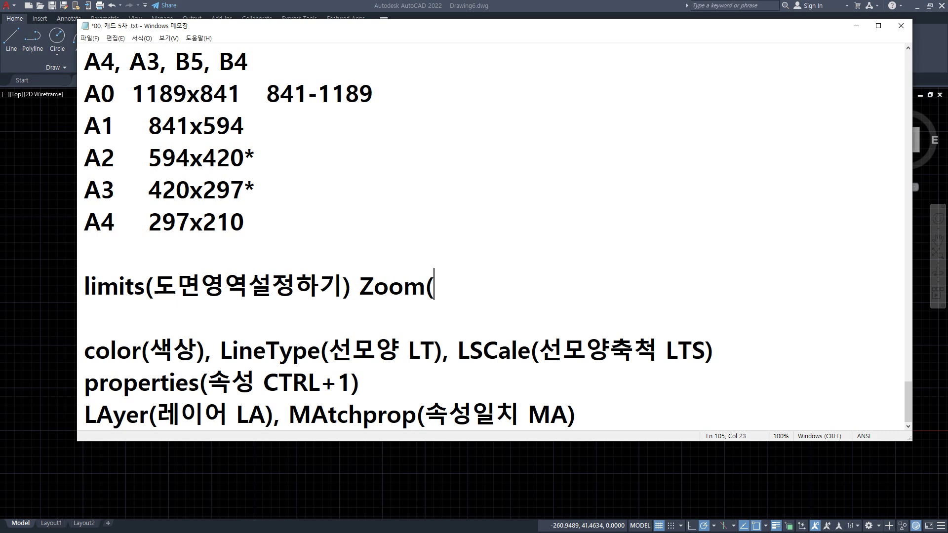
{"action": "type", "text": "화면 축소"}
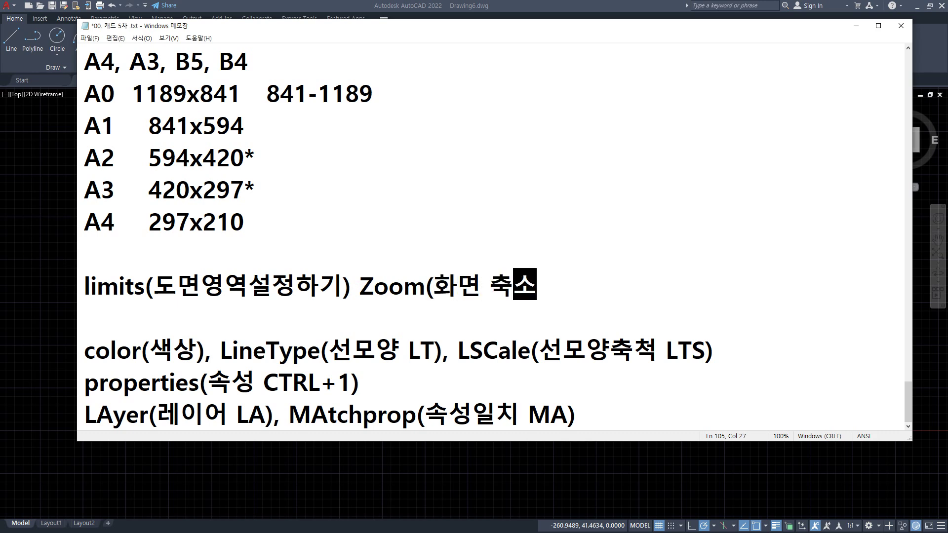
{"action": "type", "text": " 화대"}
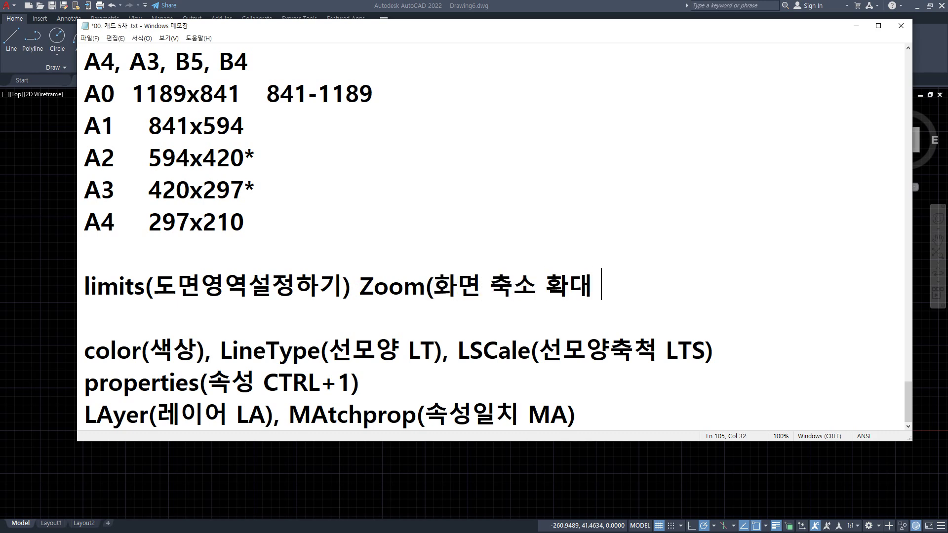
{"action": "type", "text": " Z) Pan"}
- Review the earlier Zoom, Zoom Extent and Pan lines in the notes, highlight them, and return to the limits line
{"action": "scroll", "coordinate": [400, 275], "scroll_direction": "up", "scroll_amount": 18}
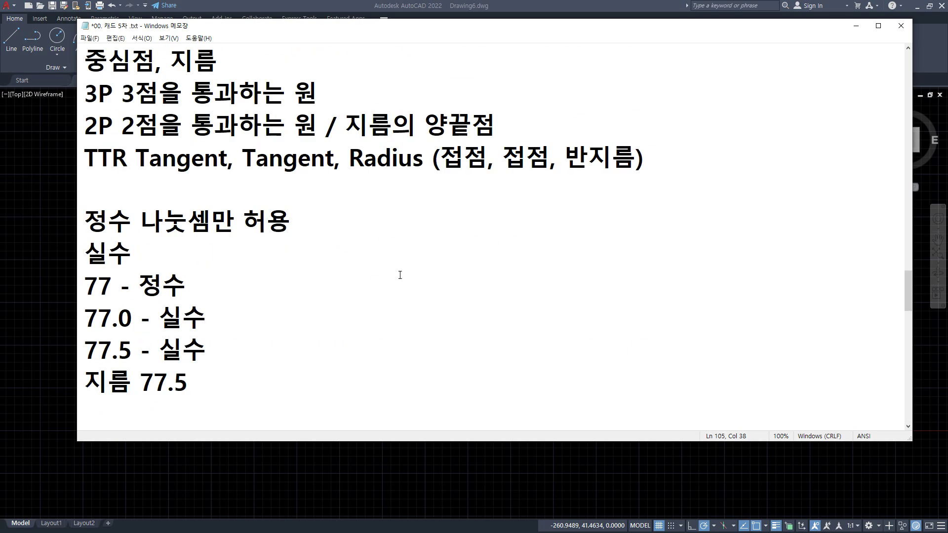
{"action": "scroll", "coordinate": [400, 275], "scroll_direction": "up", "scroll_amount": 10}
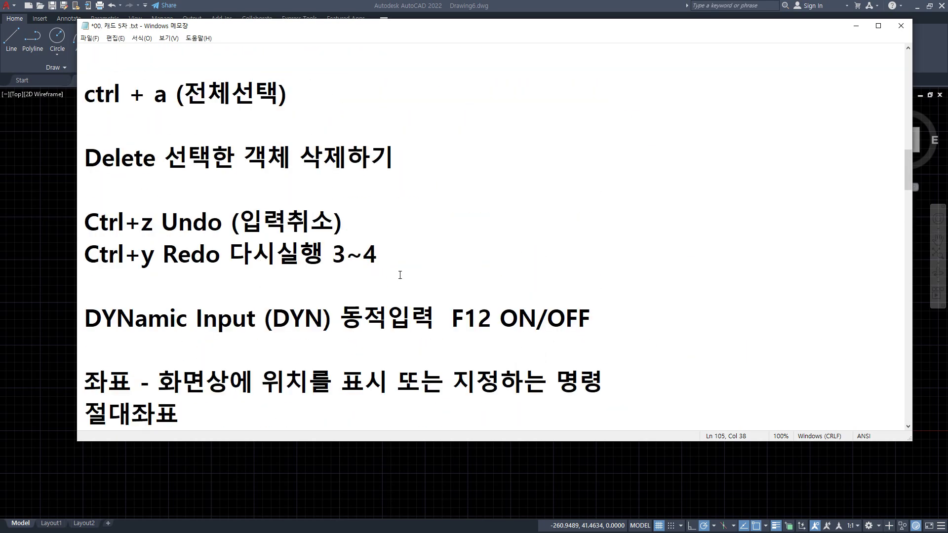
{"action": "scroll", "coordinate": [400, 275], "scroll_direction": "up", "scroll_amount": 4}
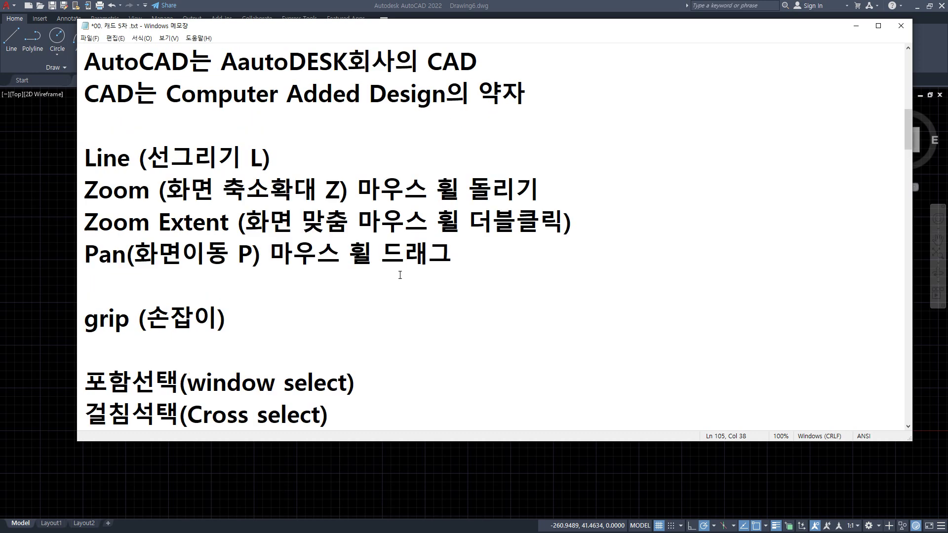
{"action": "left_click_drag", "start_coordinate": [85, 191], "coordinate": [569, 252]}
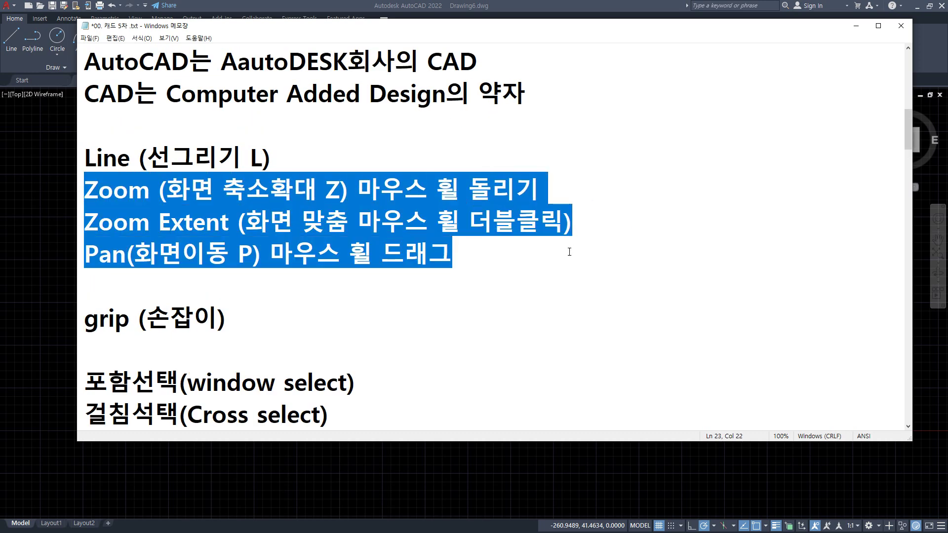
{"action": "scroll", "coordinate": [569, 252], "scroll_direction": "down", "scroll_amount": 20}
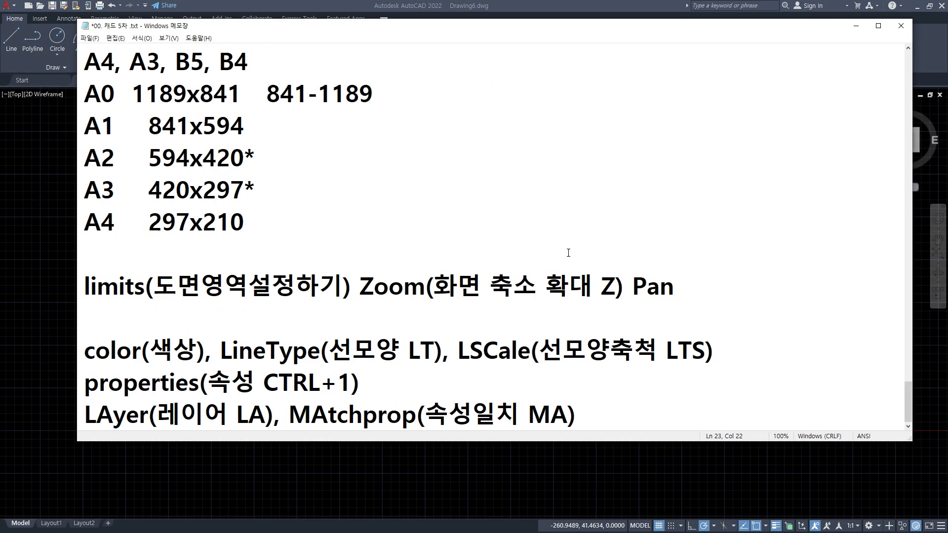
- Switch to AutoCAD and draw four separate circles near the origin, the first three with radii of about 49, 33 and 22
{"action": "left_click", "coordinate": [43, 184]}
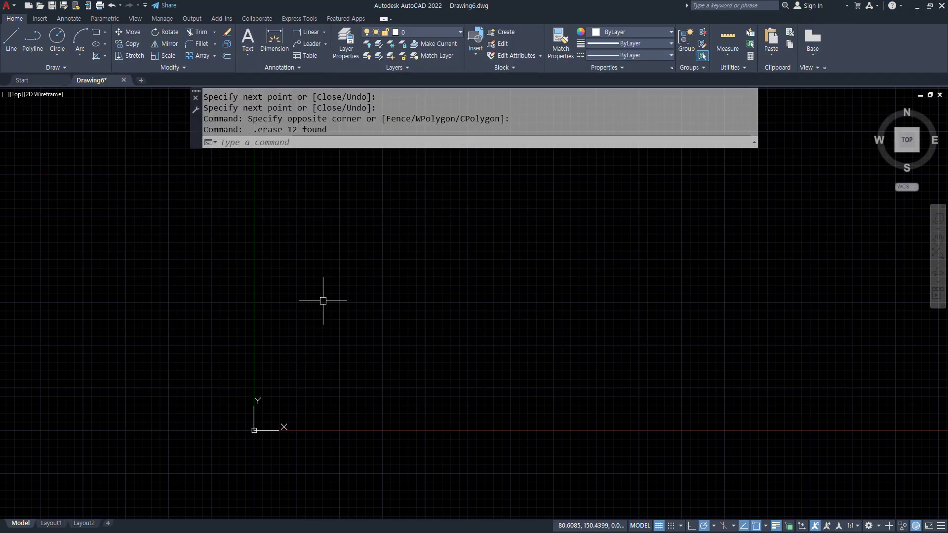
{"action": "key", "text": "Return"}
{"action": "left_click", "coordinate": [477, 341]}
{"action": "left_click", "coordinate": [457, 317]}
{"action": "key", "text": "Return"}
{"action": "left_click", "coordinate": [351, 378]}
{"action": "left_click", "coordinate": [353, 361]}
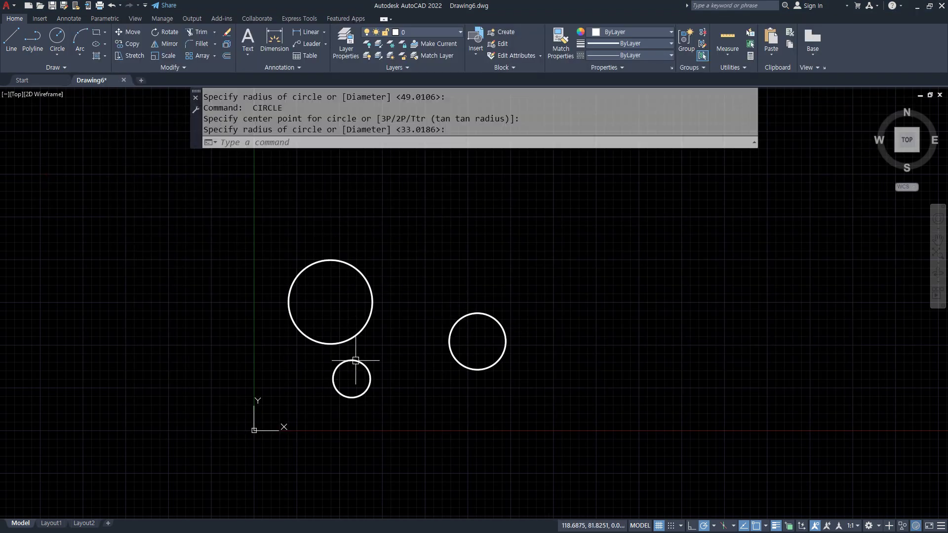
{"action": "key", "text": "Return"}
{"action": "left_click", "coordinate": [438, 246]}
{"action": "left_click", "coordinate": [440, 228]}
- Zoom in and out repeatedly around the four circles to view them at different magnifications
{"action": "scroll", "coordinate": [381, 290], "scroll_direction": "up", "scroll_amount": 8}
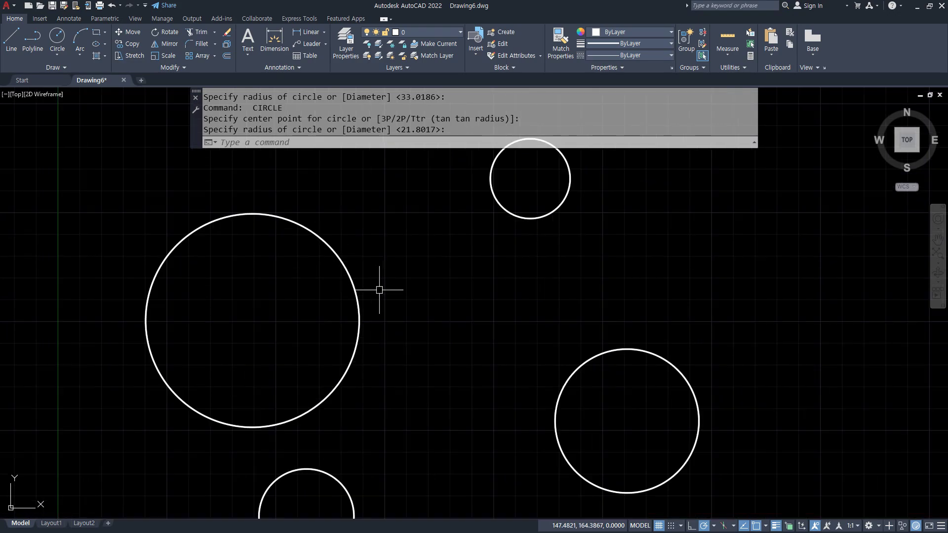
{"action": "scroll", "coordinate": [379, 293], "scroll_direction": "down", "scroll_amount": 10}
{"action": "scroll", "coordinate": [377, 297], "scroll_direction": "up", "scroll_amount": 6}
{"action": "scroll", "coordinate": [376, 298], "scroll_direction": "down", "scroll_amount": 4}
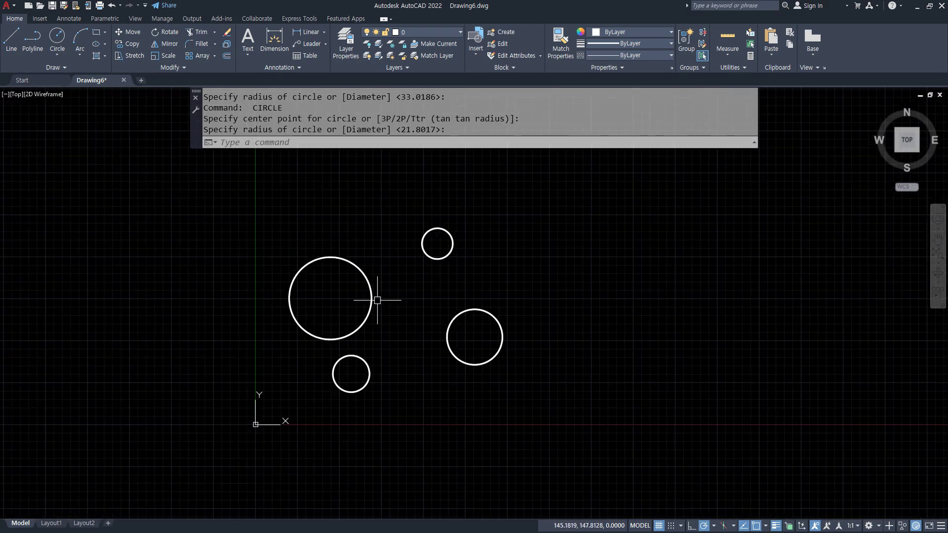
{"action": "scroll", "coordinate": [377, 298], "scroll_direction": "up", "scroll_amount": 2}
{"action": "scroll", "coordinate": [377, 299], "scroll_direction": "down", "scroll_amount": 2}
{"action": "scroll", "coordinate": [377, 299], "scroll_direction": "up", "scroll_amount": 4}
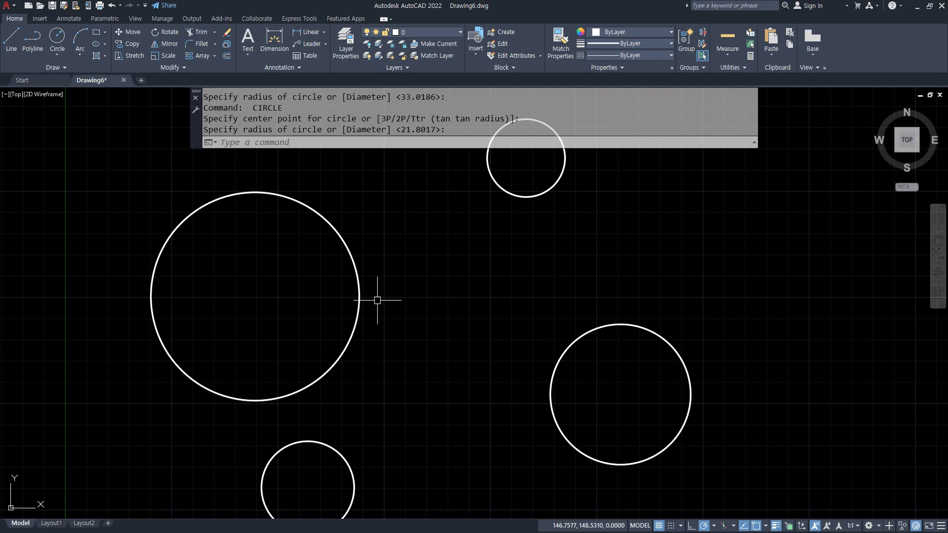
{"action": "scroll", "coordinate": [377, 300], "scroll_direction": "down", "scroll_amount": 4}
- Use the Zoom command to window in on the uppermost small circle, and return to the full drawing with the All option
{"action": "type", "text": "z"}
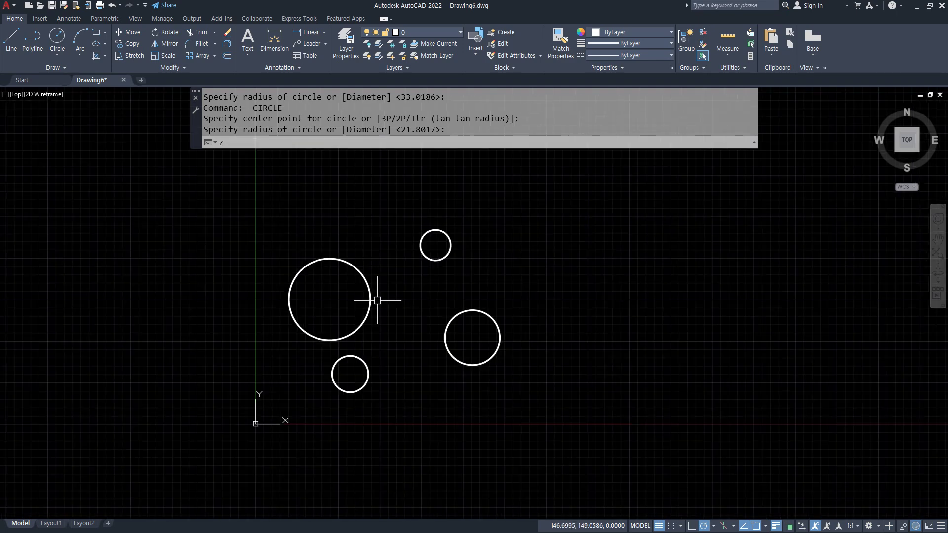
{"action": "key", "text": "Return"}
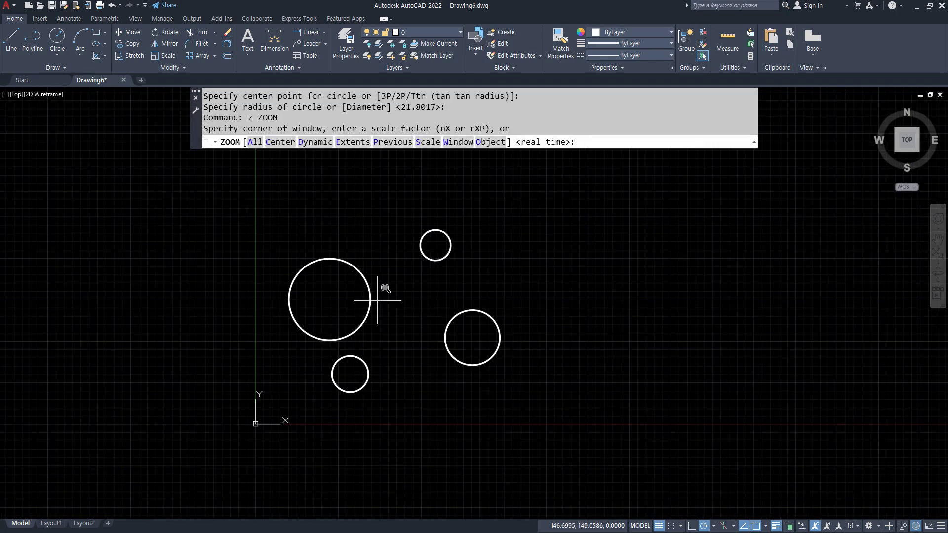
{"action": "left_click", "coordinate": [407, 222]}
{"action": "left_click", "coordinate": [459, 260]}
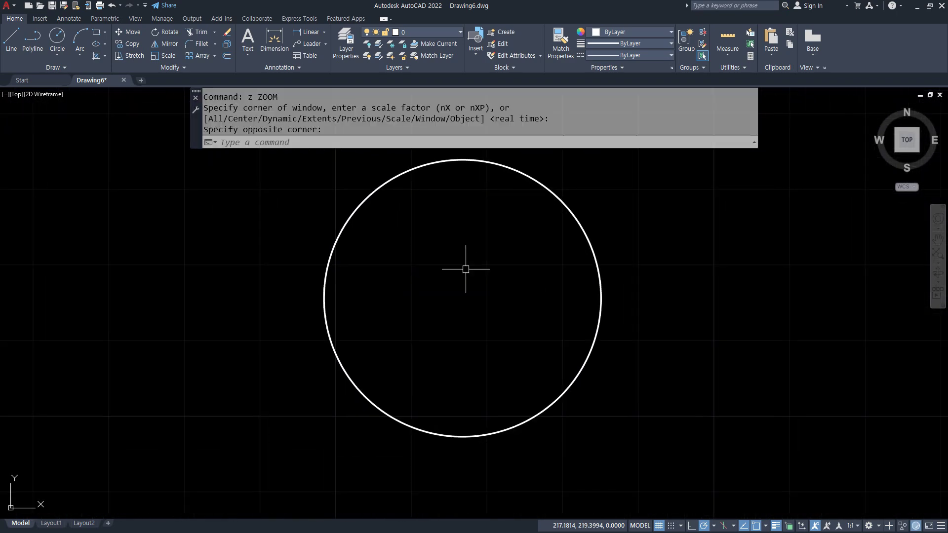
{"action": "key", "text": "Return"}
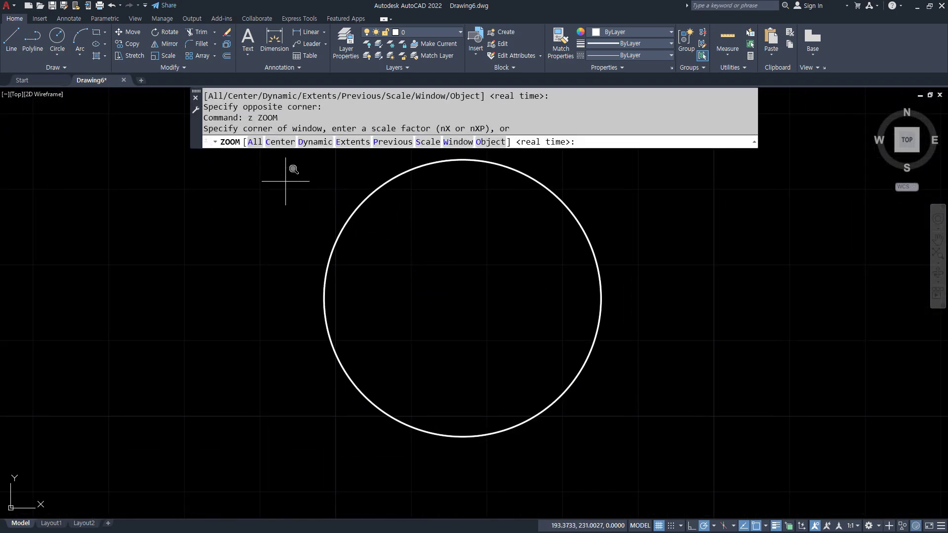
{"action": "left_click", "coordinate": [252, 142]}
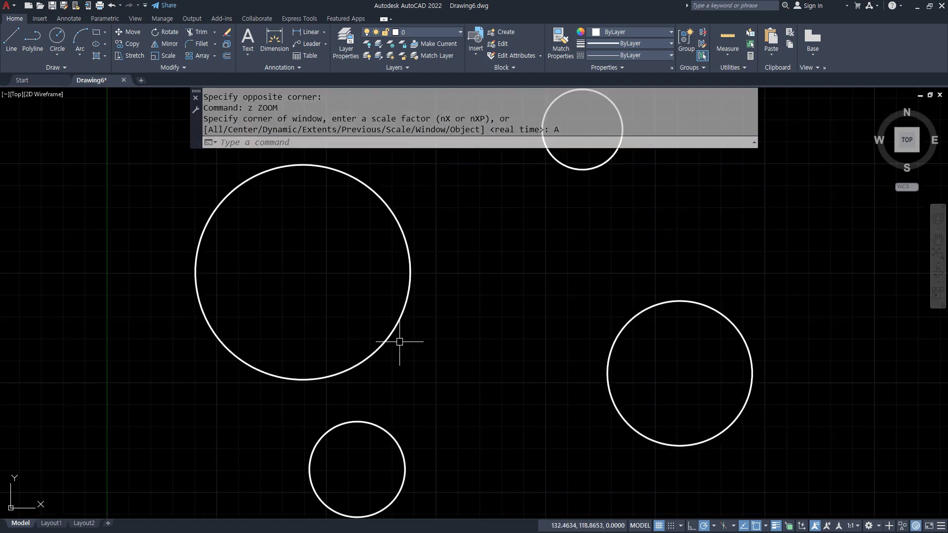
- Zoom in with a window around the small circle below the largest one
{"action": "type", "text": "z"}
{"action": "key", "text": "Return"}
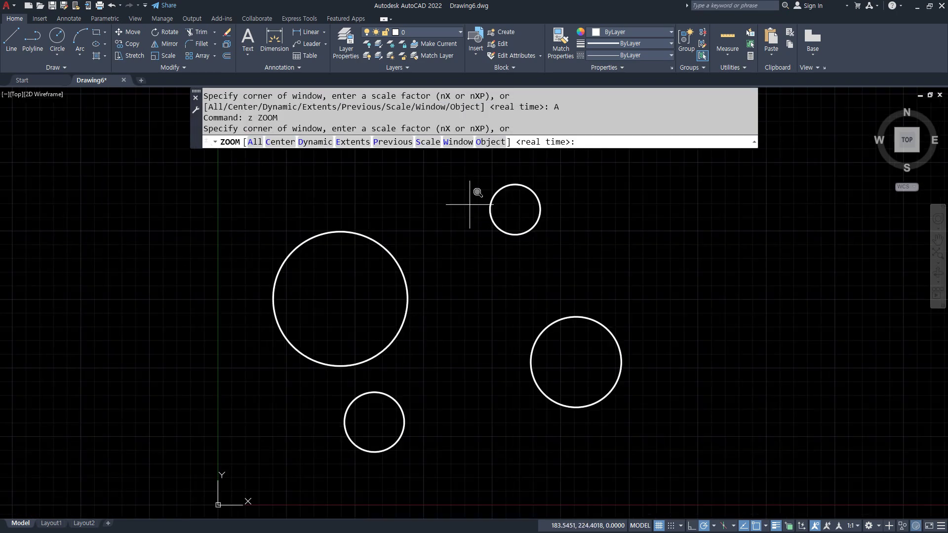
{"action": "left_click", "coordinate": [326, 381]}
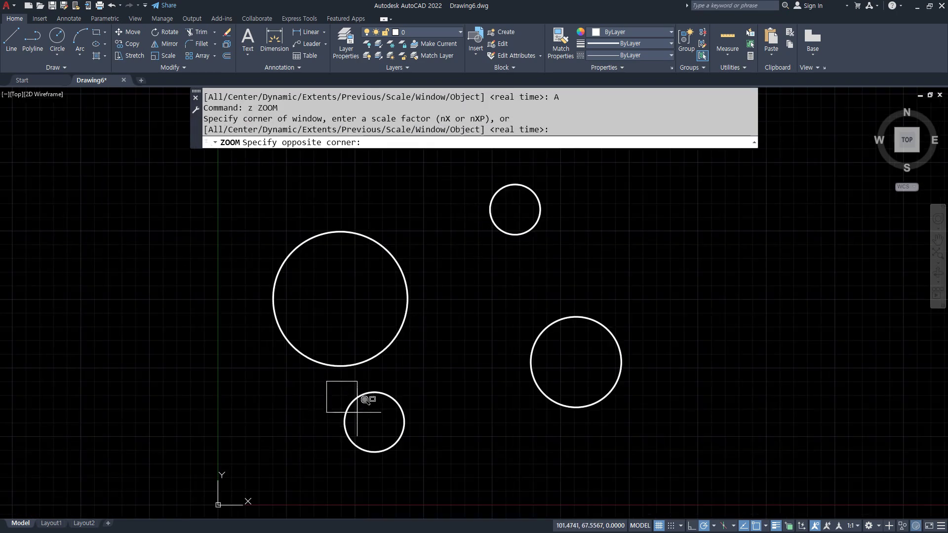
{"action": "left_click", "coordinate": [432, 453]}
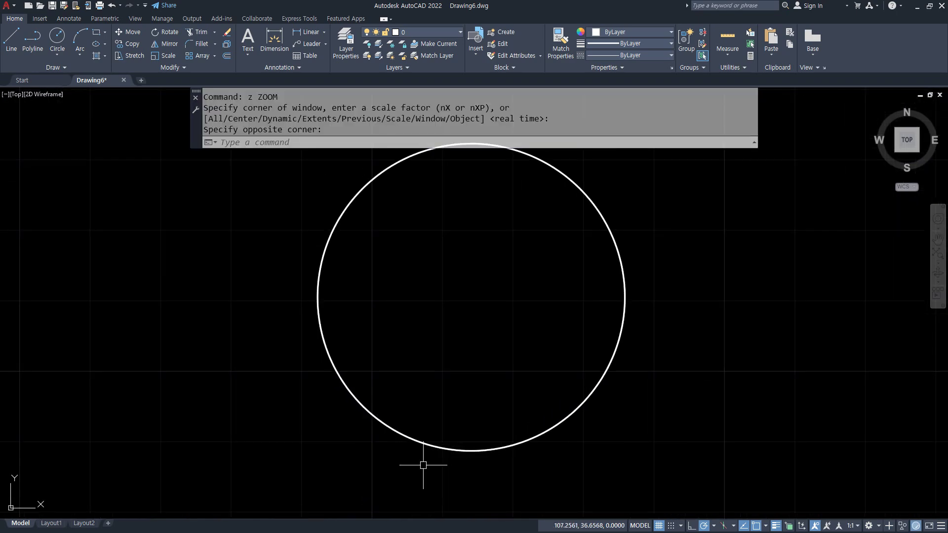
- Show the full drawing with the Zoom command's All option
{"action": "type", "text": "z"}
{"action": "key", "text": "Return"}
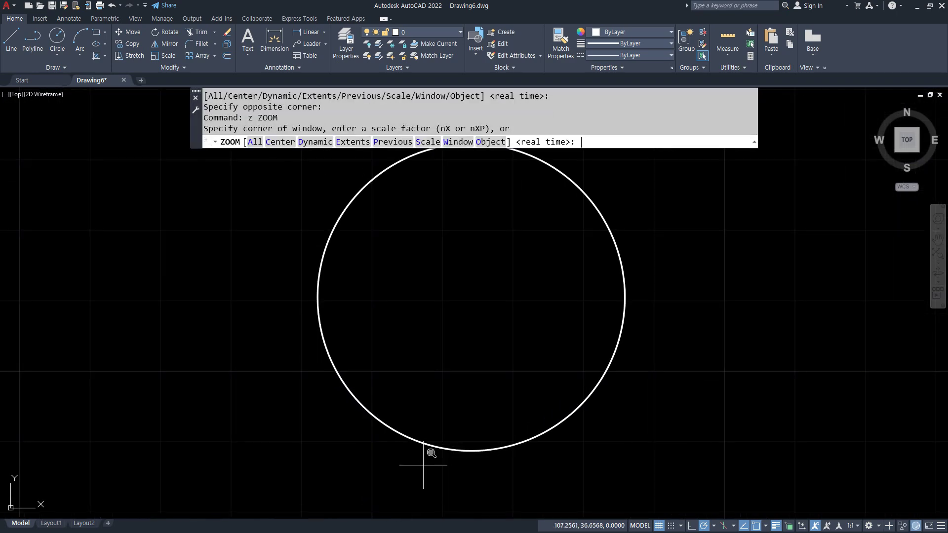
{"action": "left_click", "coordinate": [253, 142]}
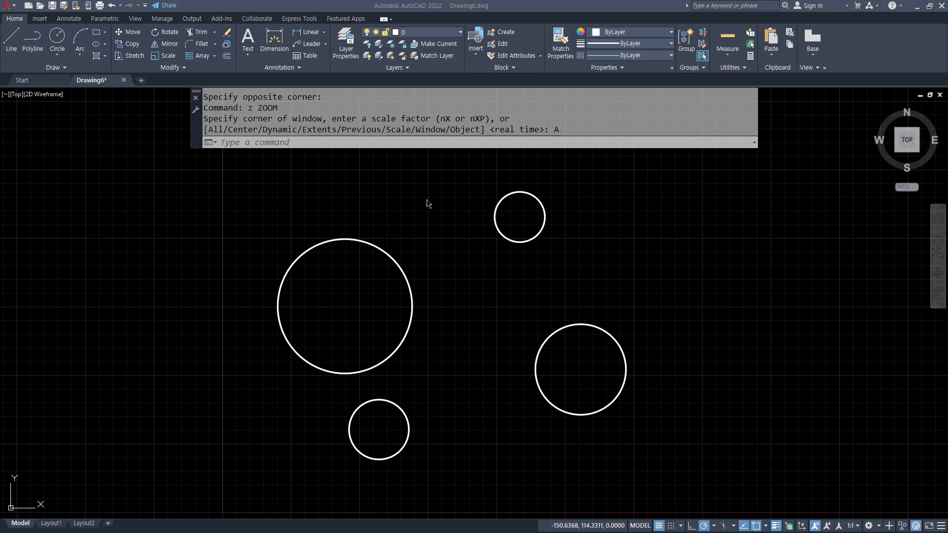
- Magnify the drawing with the Zoom command, using scale factor 2 and then scale factor 4
{"action": "type", "text": "Z"}
{"action": "key", "text": "Return"}
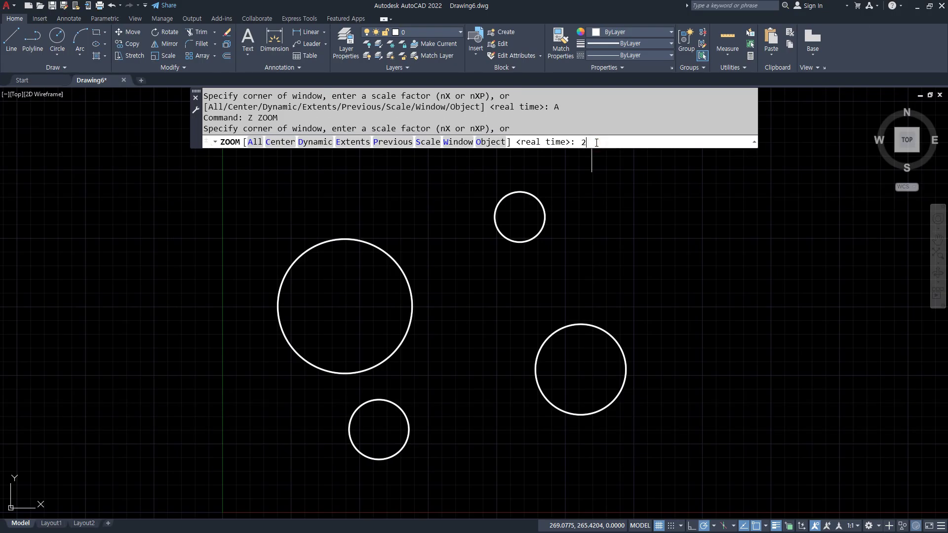
{"action": "key", "text": "Return"}
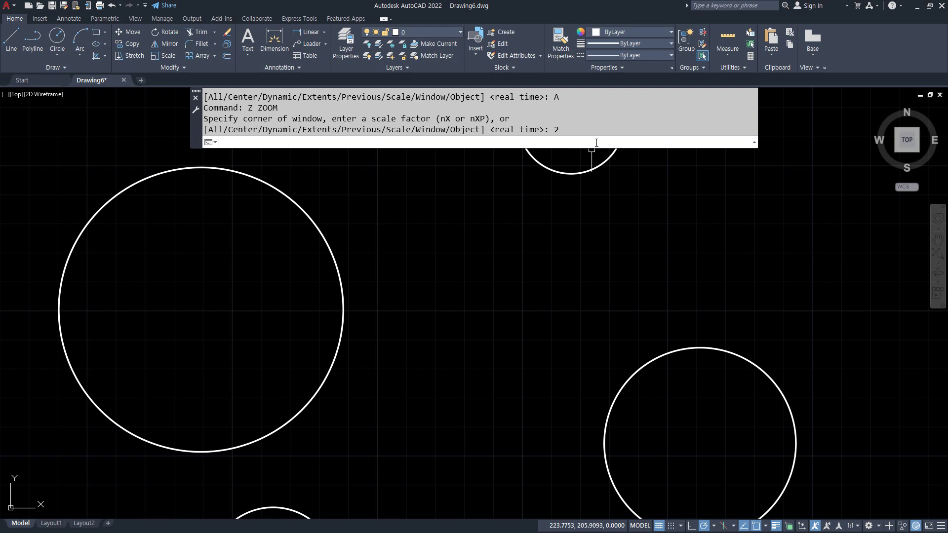
{"action": "key", "text": "Return"}
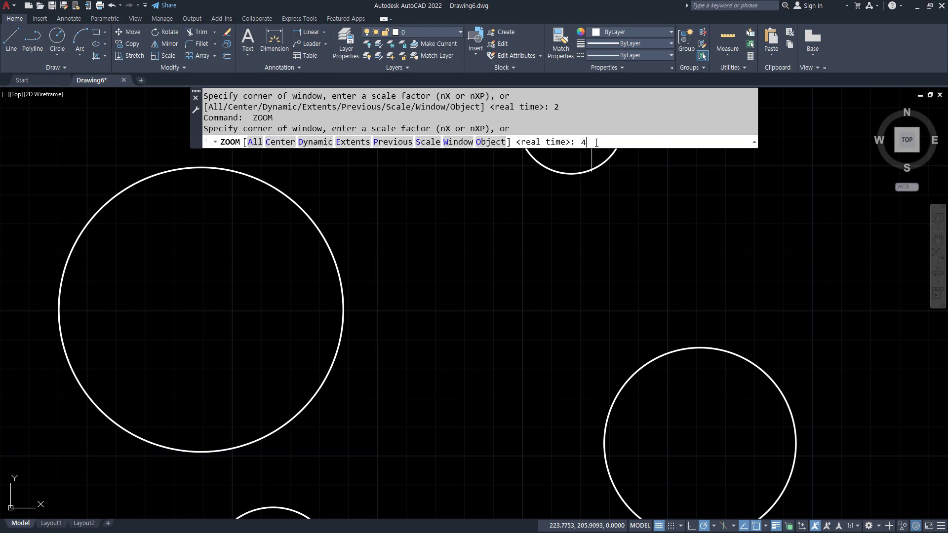
{"action": "type", "text": "4"}
{"action": "key", "text": "Return"}
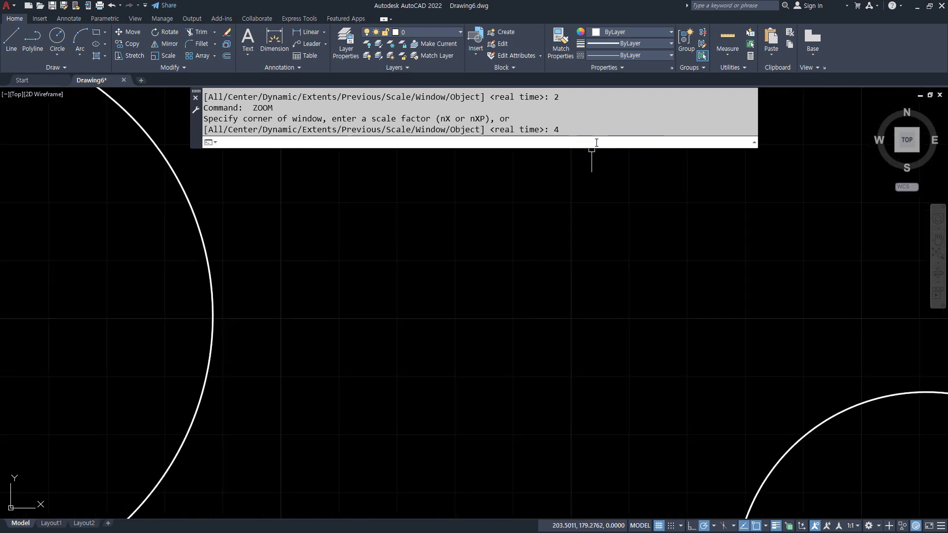
- Zoom the drawing to scale factor 1, then to scale factor 2
{"action": "type", "text": "z"}
{"action": "key", "text": "Return"}
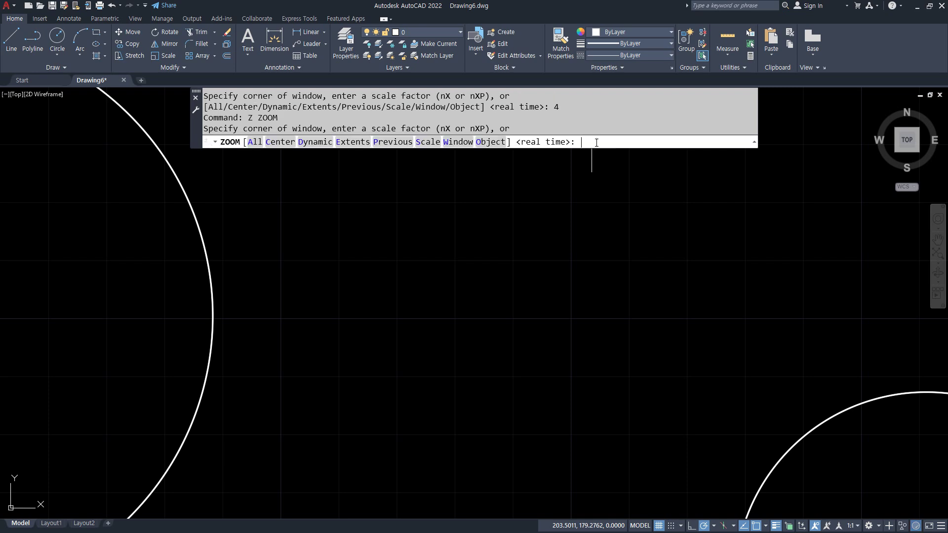
{"action": "key", "text": "Return"}
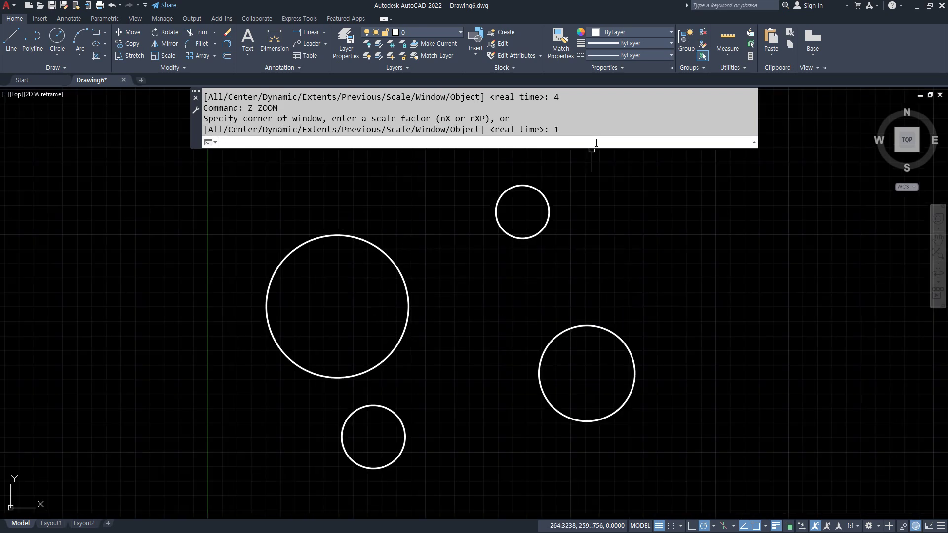
{"action": "type", "text": "z"}
{"action": "key", "text": "Return"}
{"action": "type", "text": "2"}
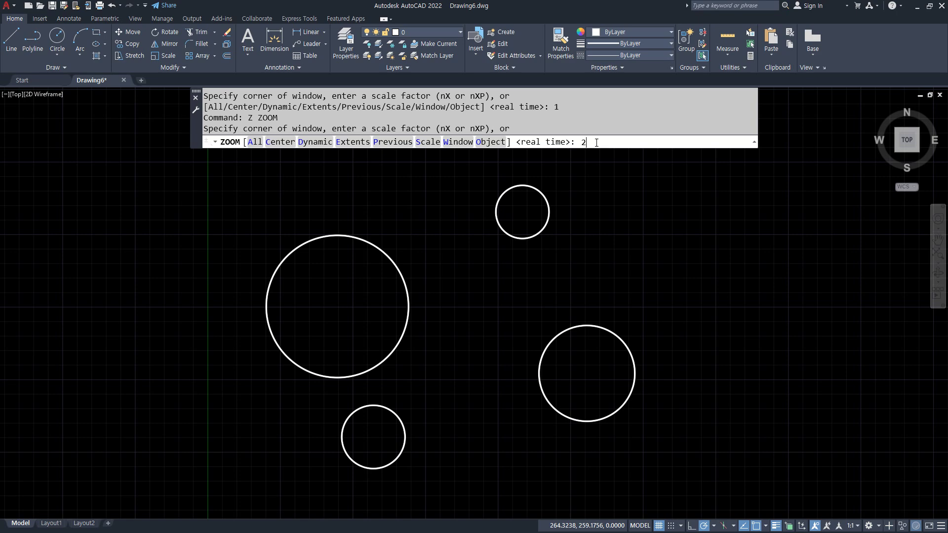
{"action": "key", "text": "Return"}
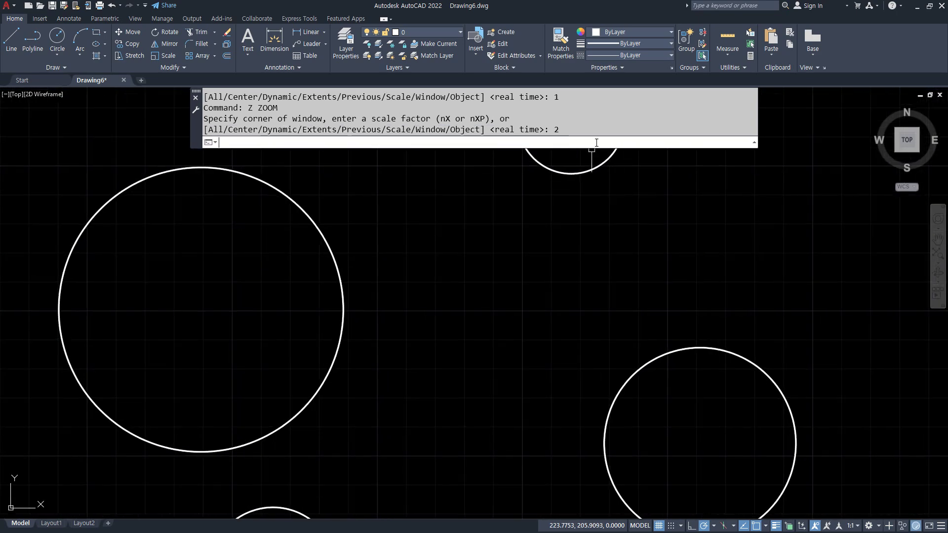
- Zoom the drawing to scale factor 3, then to scale factor 4
{"action": "type", "text": "z"}
{"action": "key", "text": "Return"}
{"action": "type", "text": "3"}
{"action": "key", "text": "Return"}
{"action": "type", "text": "z"}
{"action": "key", "text": "Return"}
{"action": "type", "text": "4"}
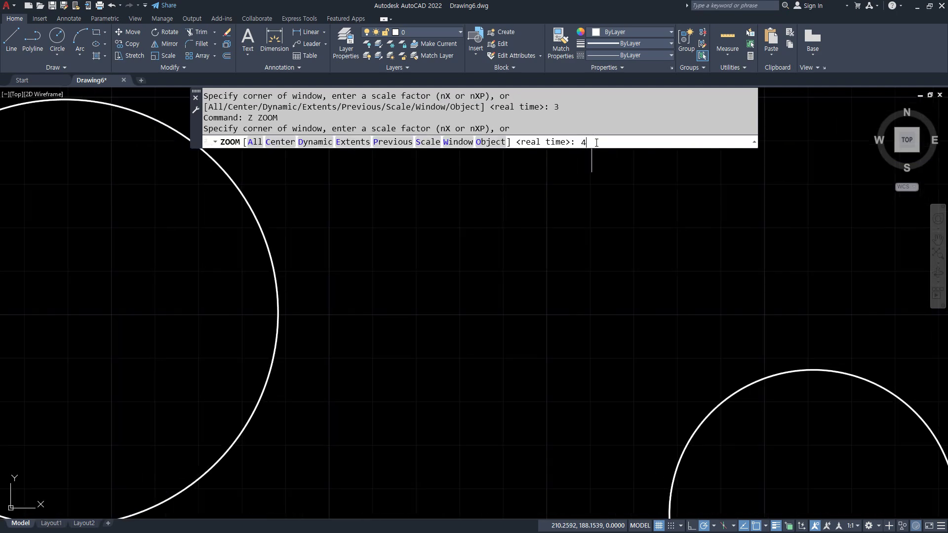
{"action": "key", "text": "Return"}
- Shrink the view of the circles with a Zoom scale factor of 0.5
{"action": "type", "text": "z"}
{"action": "key", "text": "Return"}
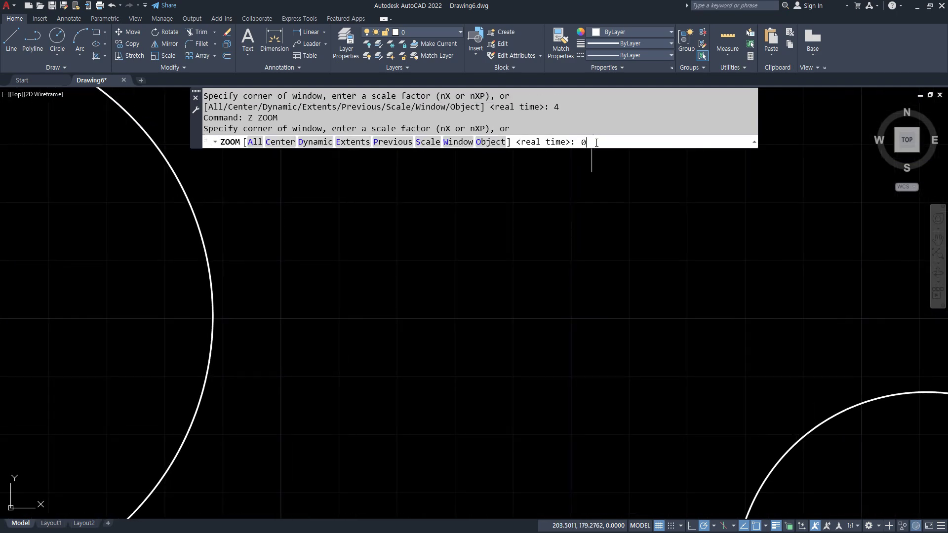
{"action": "type", "text": "0.5"}
{"action": "key", "text": "Return"}
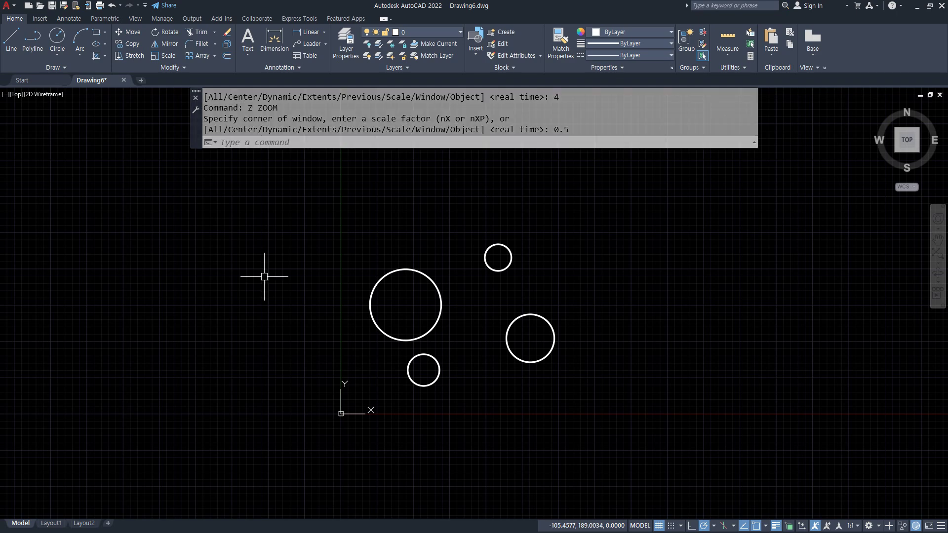
{"action": "type", "text": "z"}
{"action": "key", "text": "Return"}
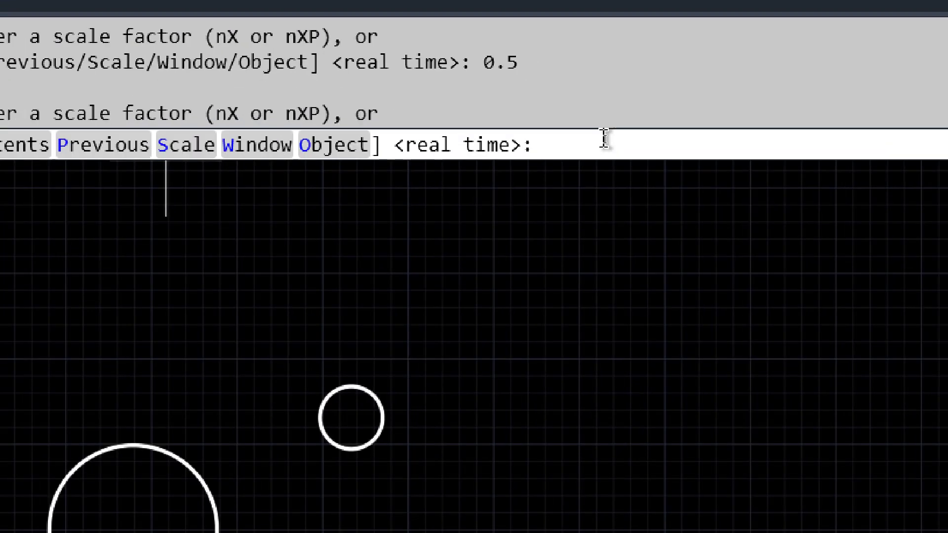
{"action": "key", "text": "ctrl+o"}
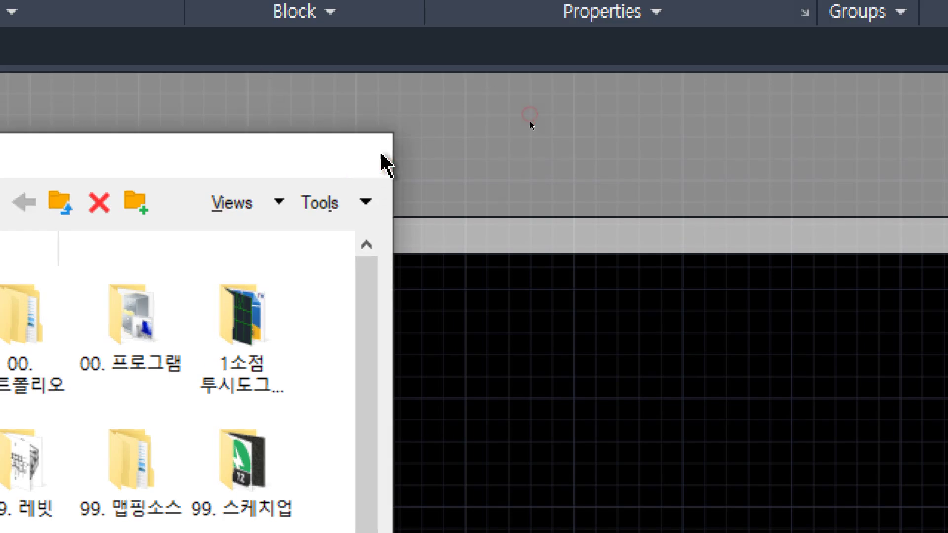
{"action": "left_click", "coordinate": [348, 83]}
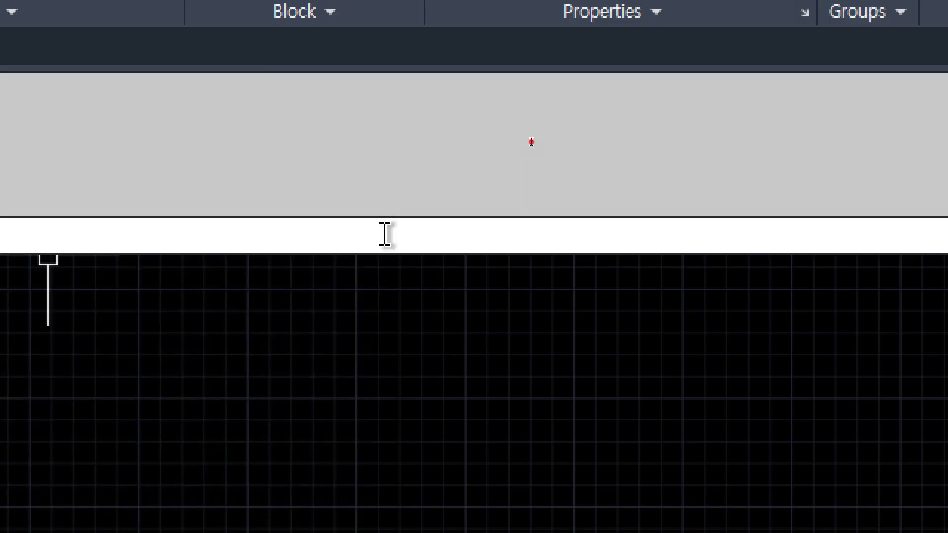
- Zoom relative to the current view with scale factor 2x, two times in a row
{"action": "key", "text": "Return"}
{"action": "type", "text": "2x"}
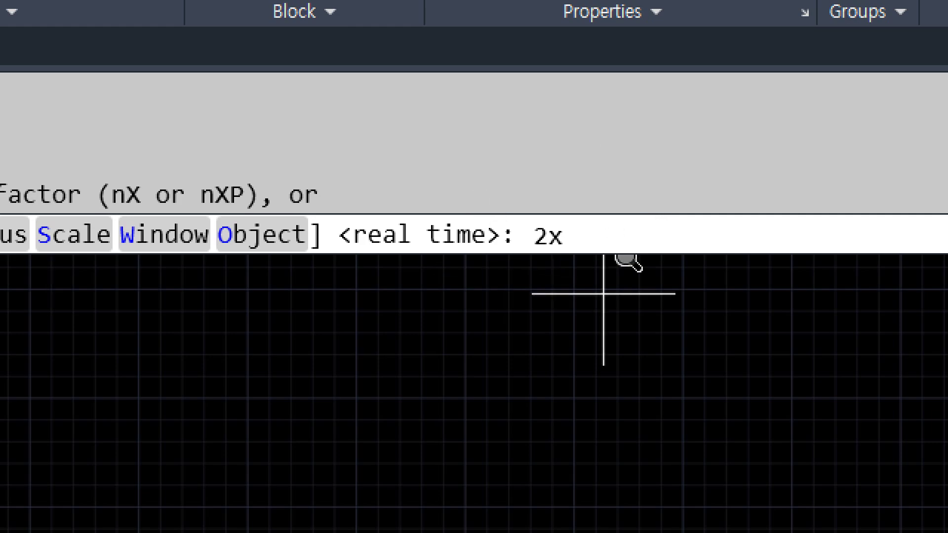
{"action": "key", "text": "Return"}
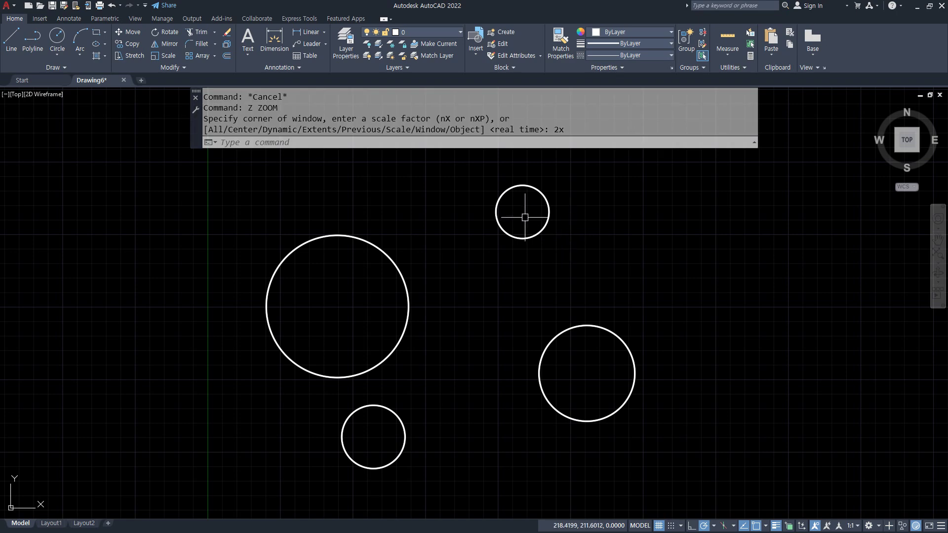
{"action": "type", "text": "z"}
{"action": "key", "text": "Return"}
{"action": "type", "text": "2"}
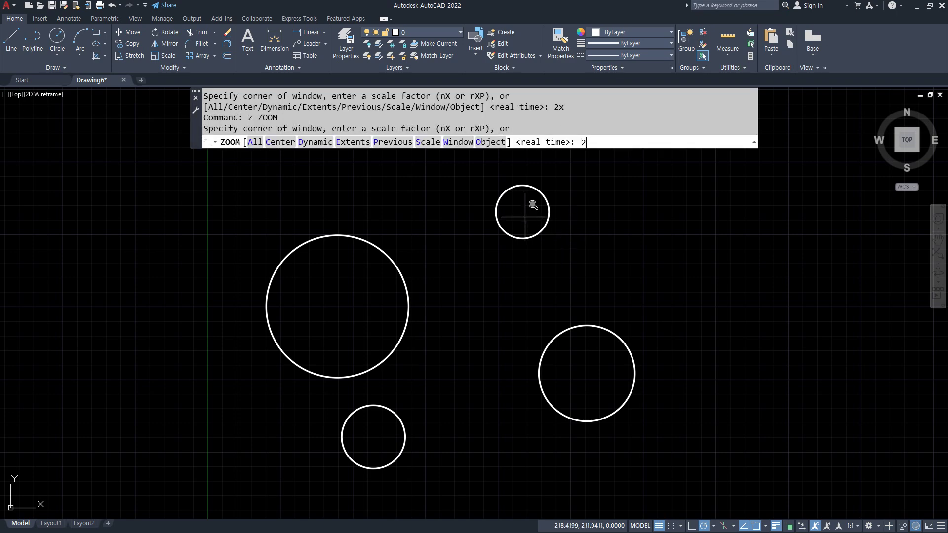
{"action": "type", "text": "x"}
{"action": "key", "text": "Return"}
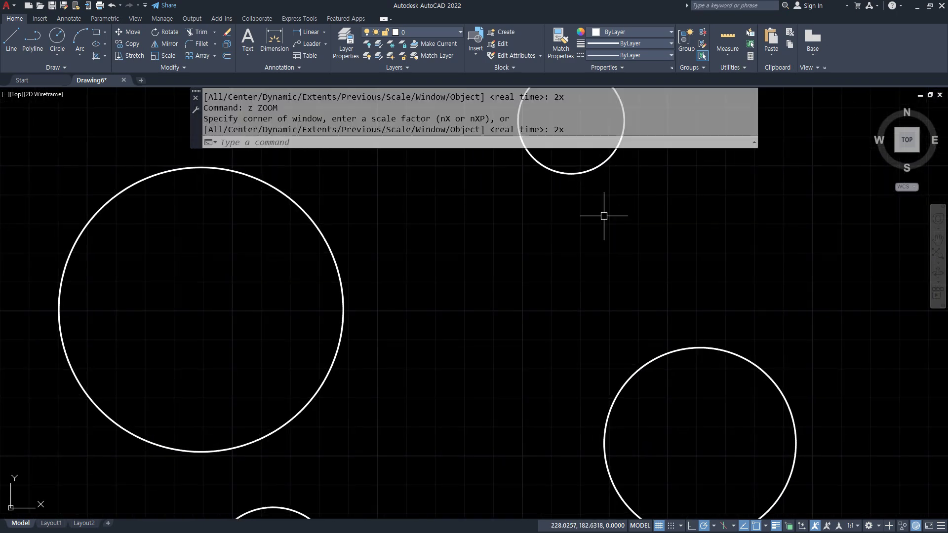
- Magnify the current view two more times with the relative Zoom factor 2x
{"action": "type", "text": "z"}
{"action": "key", "text": "Return"}
{"action": "type", "text": "2x"}
{"action": "key", "text": "Return"}
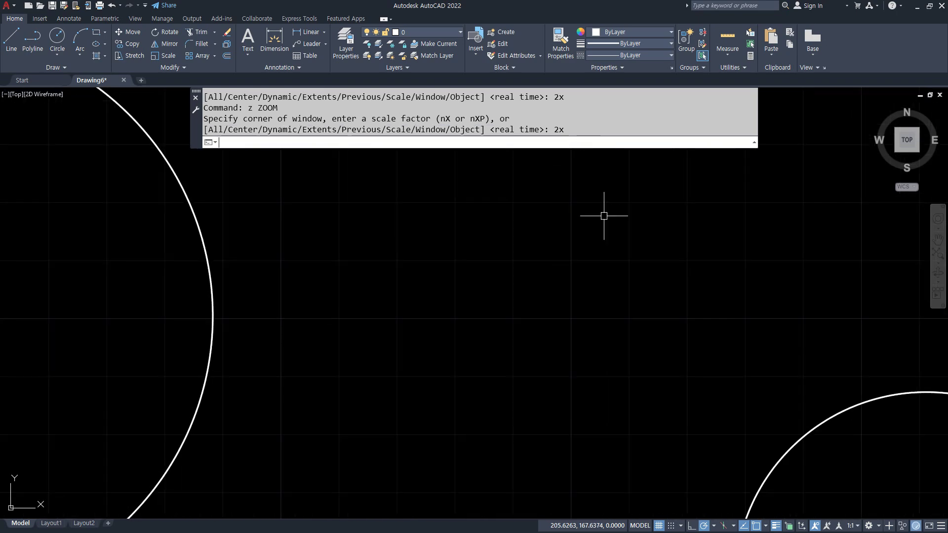
{"action": "type", "text": "Z"}
{"action": "key", "text": "Return"}
{"action": "type", "text": "2x"}
{"action": "key", "text": "Return"}
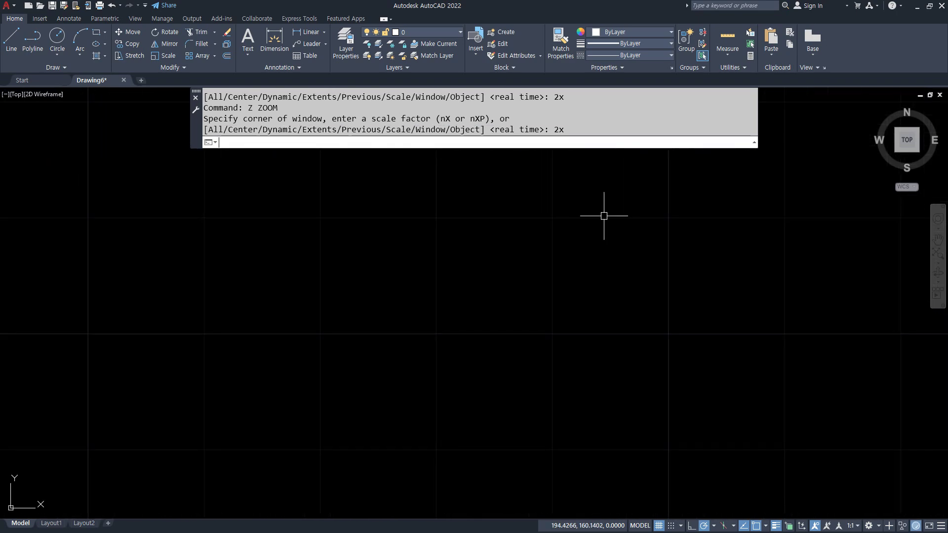
- Zoom with the plain scale factor 2, without the x suffix, and repeat it once for comparison with 2x
{"action": "type", "text": "Z"}
{"action": "key", "text": "Return"}
{"action": "type", "text": "2"}
{"action": "key", "text": "Return"}
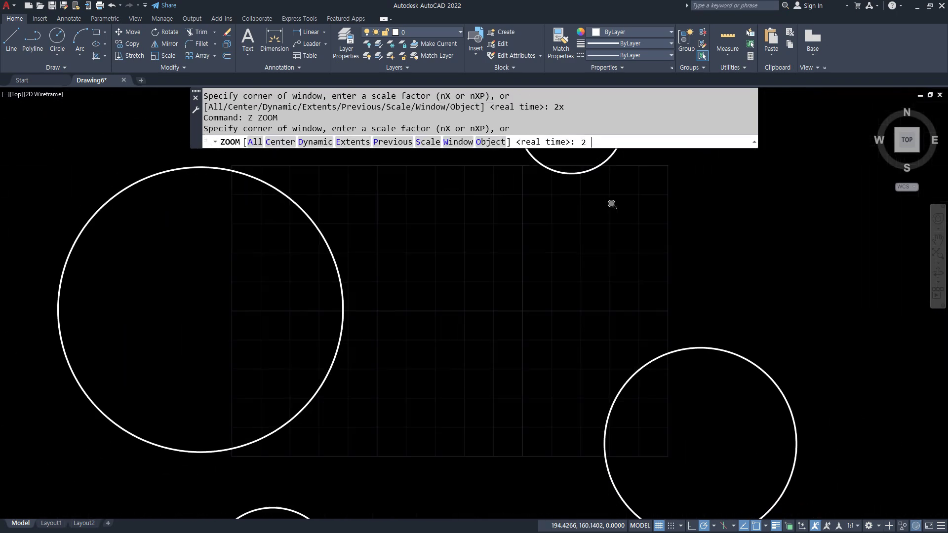
{"action": "type", "text": "Z"}
{"action": "key", "text": "Return"}
{"action": "type", "text": "2"}
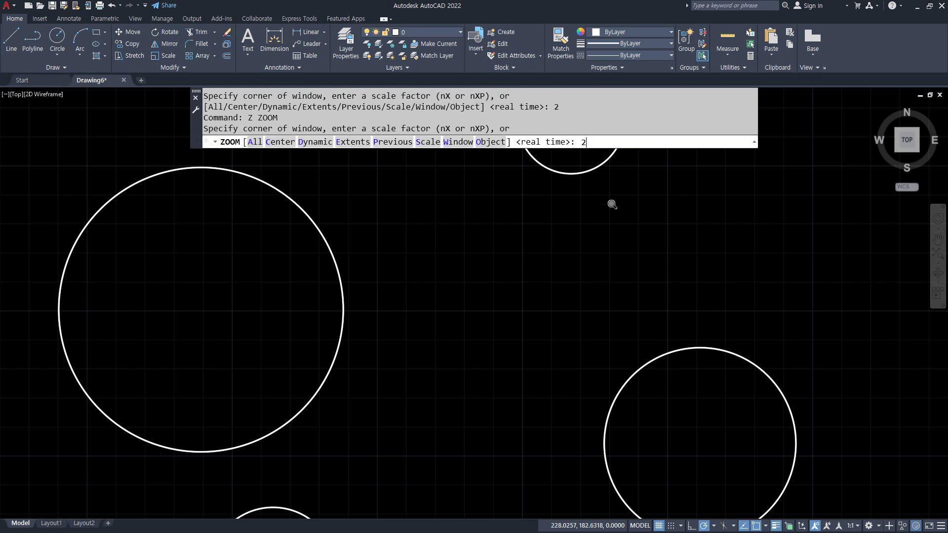
{"action": "key", "text": "Return"}
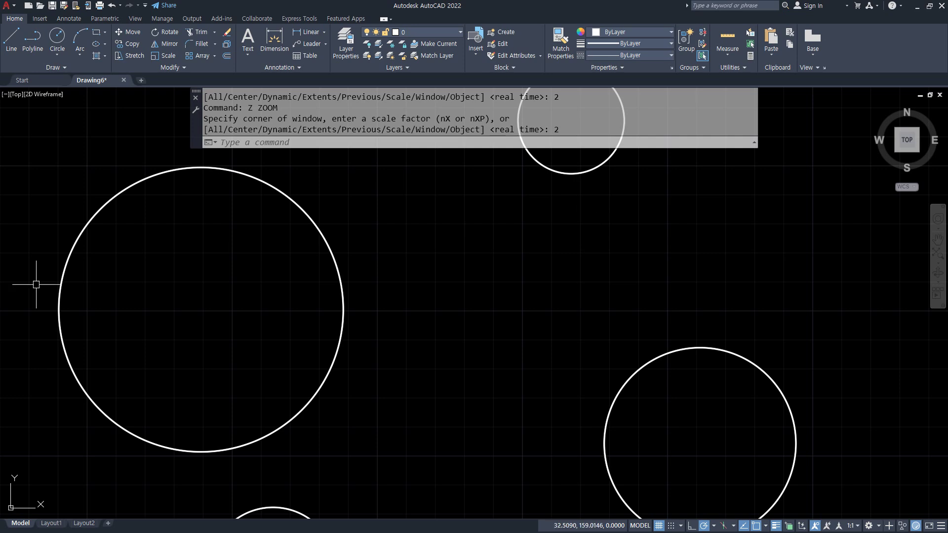
- Switch to the Notepad notes, move the Zoom entry to its own line below limits, and delete the word Pan after it
{"action": "scroll", "coordinate": [305, 333], "scroll_direction": "down", "scroll_amount": 2}
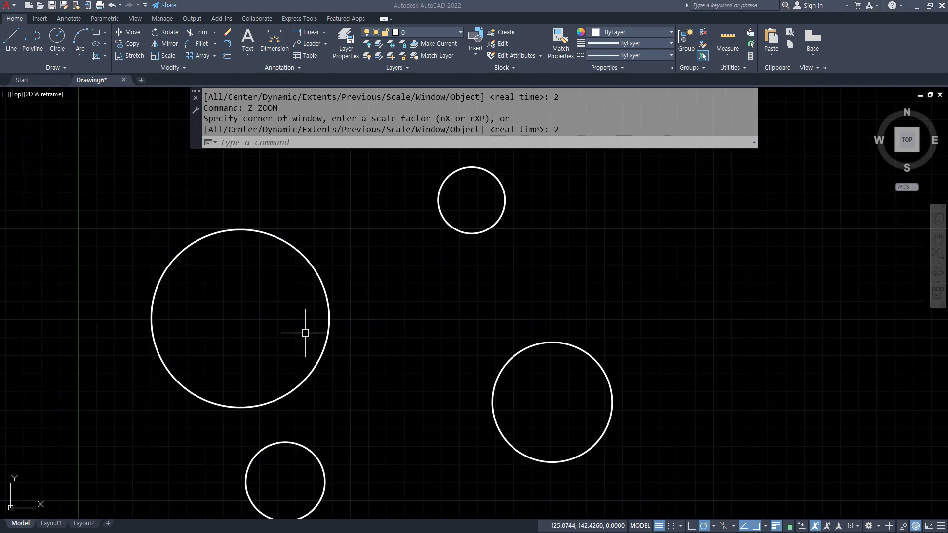
{"action": "key", "text": "alt+Tab"}
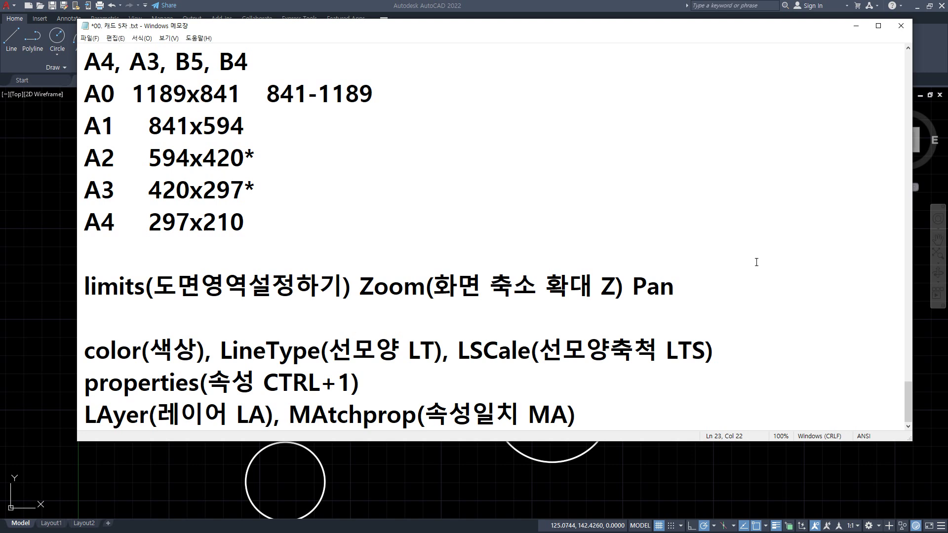
{"action": "left_click", "coordinate": [362, 285]}
{"action": "key", "text": "Return"}
{"action": "key", "text": "End"}
{"action": "key", "text": "BackSpace"}
{"action": "key", "text": "BackSpace"}
{"action": "key", "text": "BackSpace"}
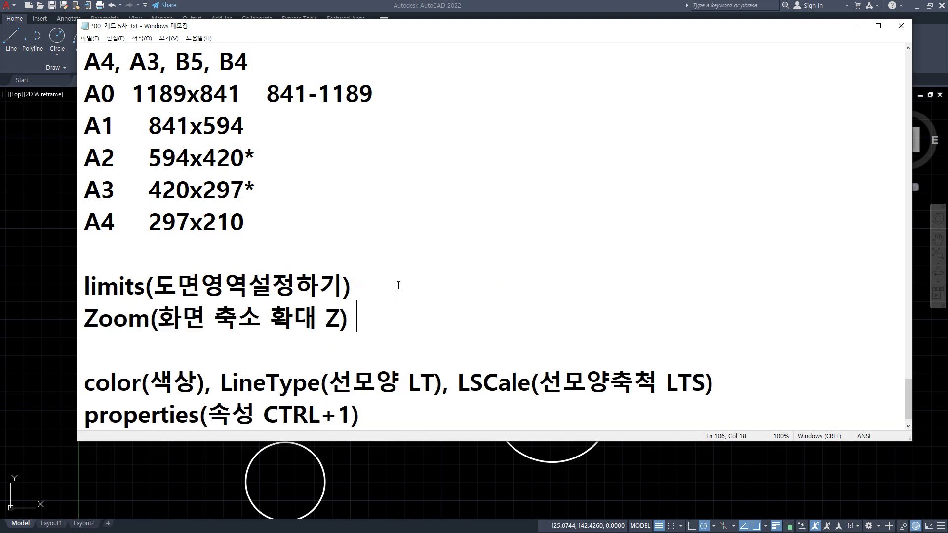
- Add two dashed lines under the Zoom entry reading "- 숫자" and "- 숫자x"
{"action": "type", "text": "숫자"}
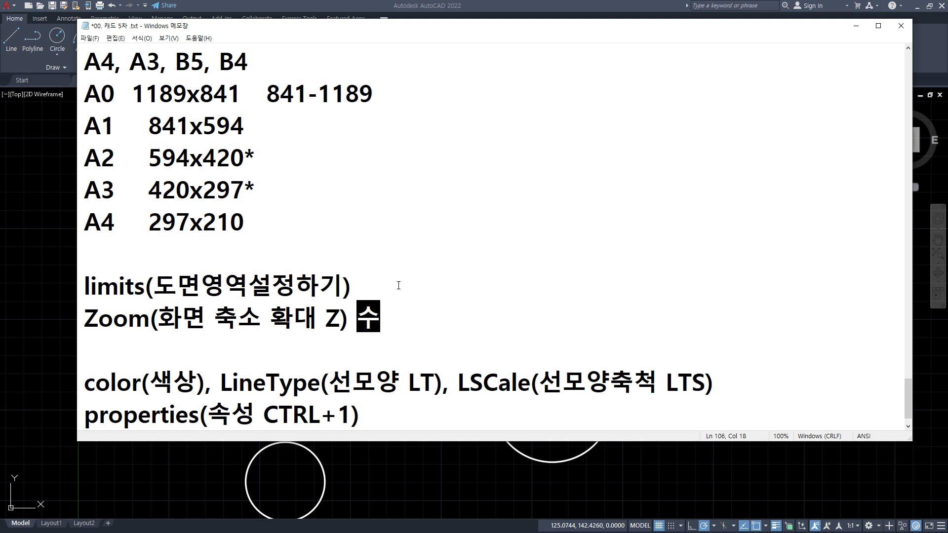
{"action": "key", "text": "Left"}
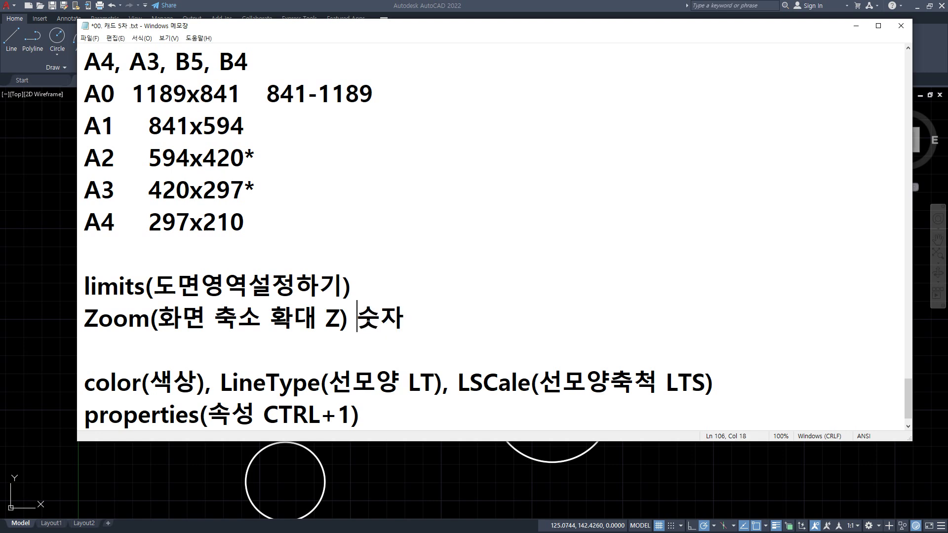
{"action": "key", "text": "Return"}
{"action": "type", "text": "-"}
{"action": "key", "text": "Return"}
{"action": "type", "text": "- "}
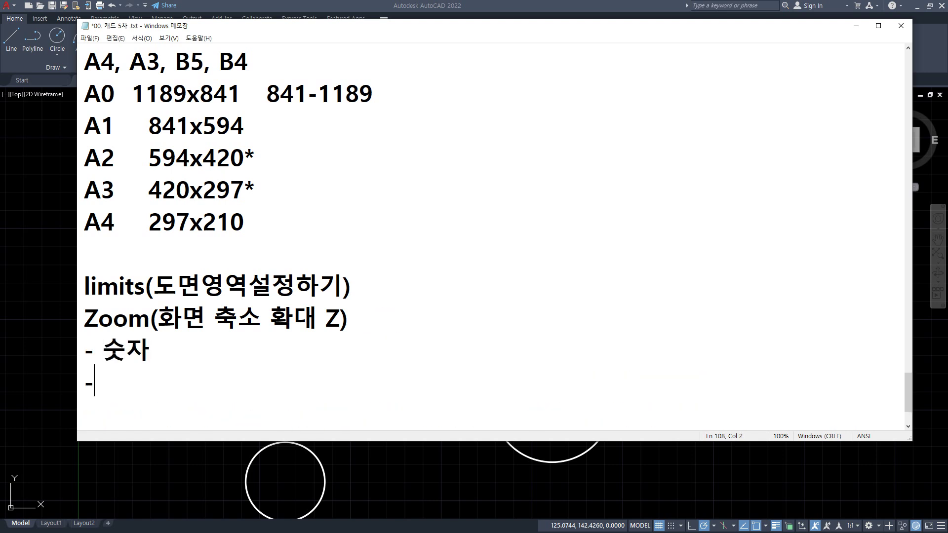
{"action": "type", "text": "숫"}
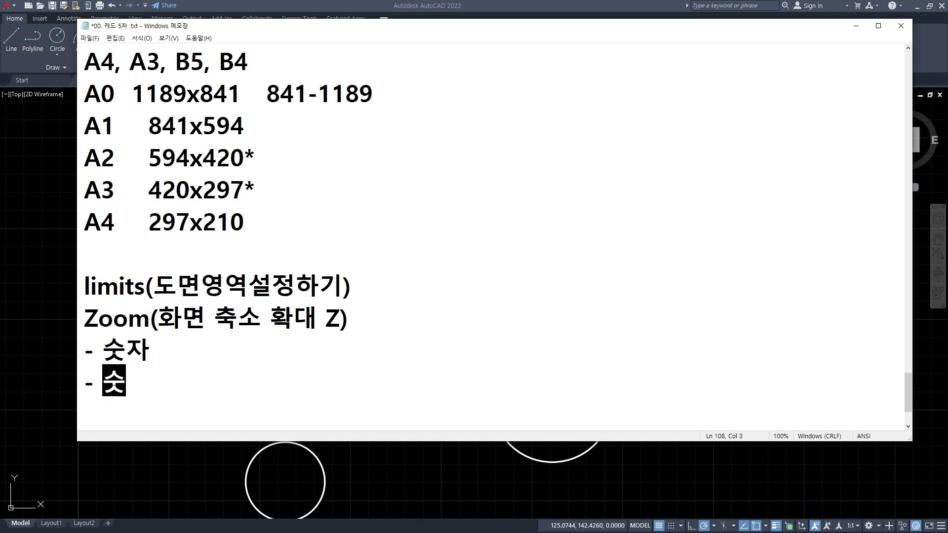
{"action": "type", "text": "자x"}
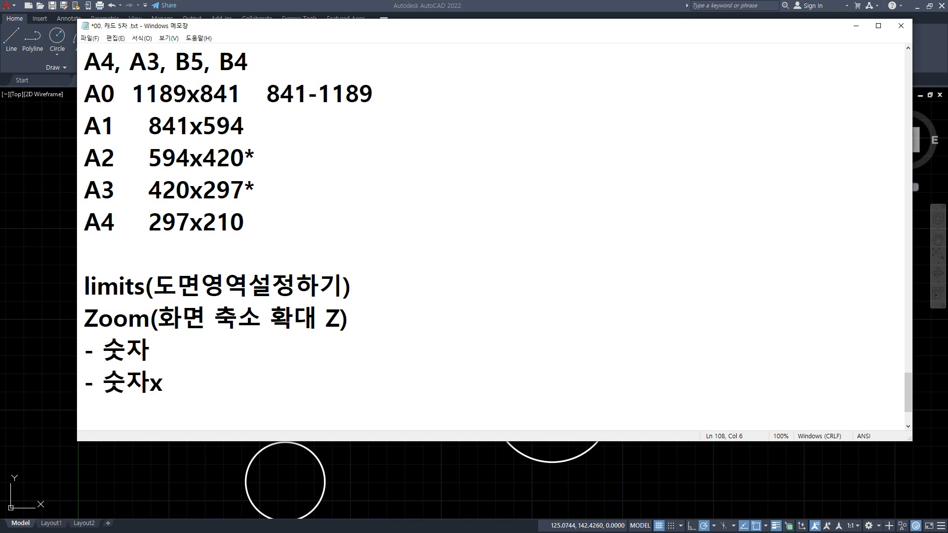
- Append "- limits을 기준" to the "- 숫자" line under the Zoom entry
{"action": "type", "text": " -"}
{"action": "type", "text": " 기준이 "}
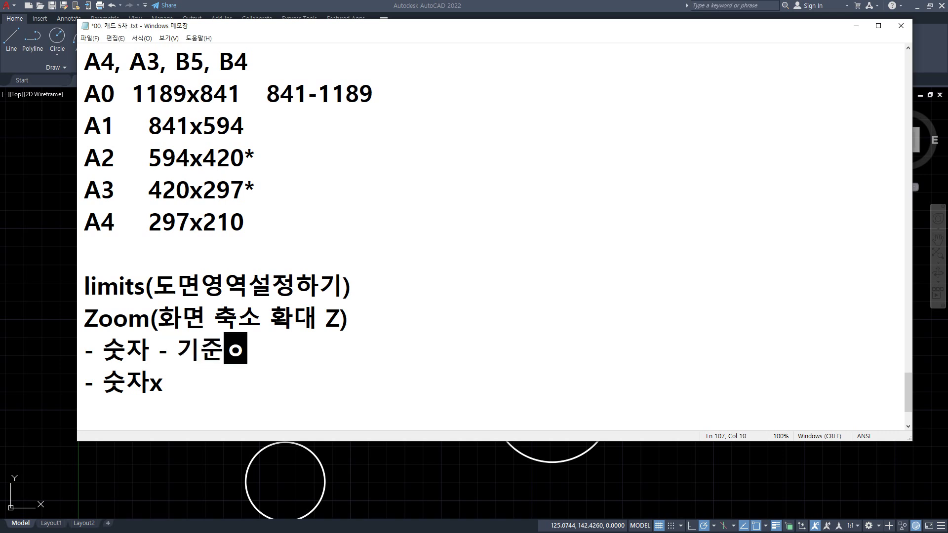
{"action": "type", "text": "ㅣㅑ"}
{"action": "key", "text": "BackSpace"}
{"action": "key", "text": "BackSpace"}
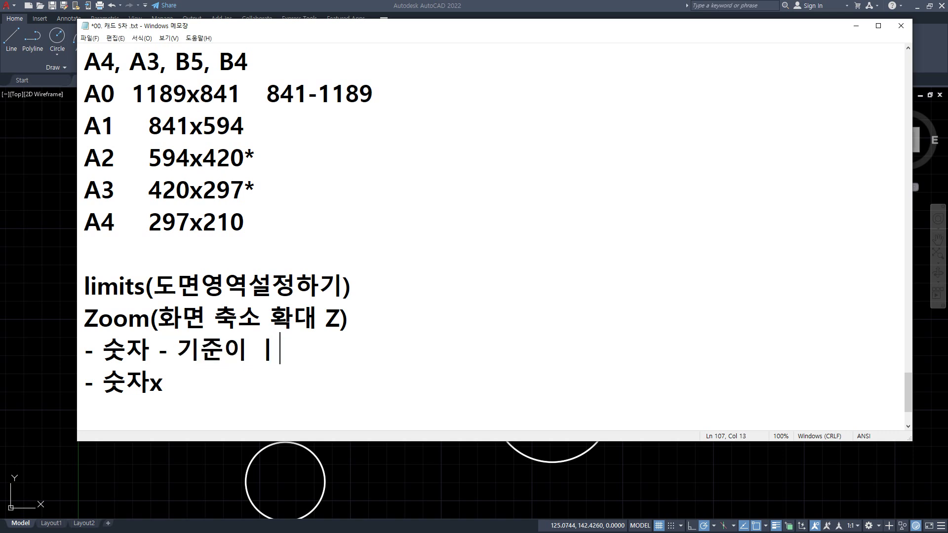
{"action": "key", "text": "BackSpace"}
{"action": "key", "text": "BackSpace"}
{"action": "key", "text": "BackSpace"}
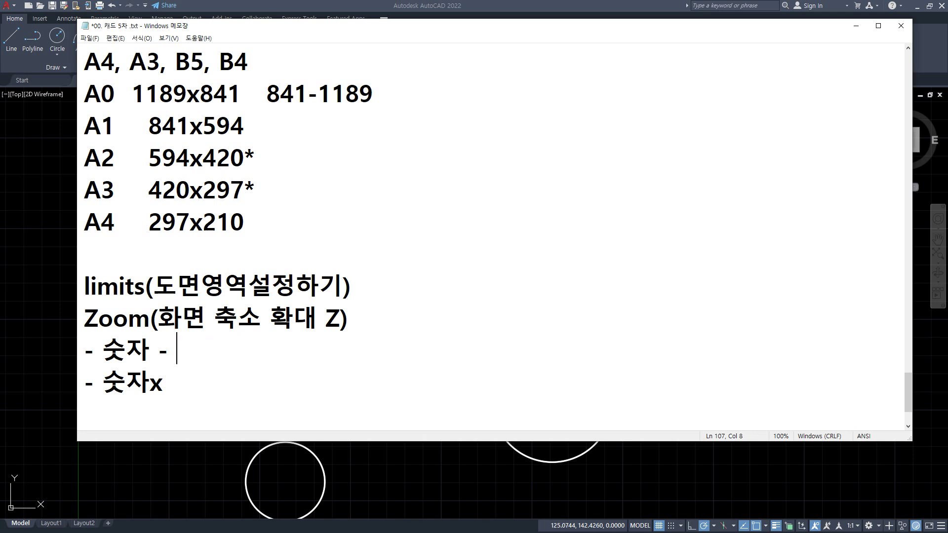
{"action": "type", "text": "limits을 ㄱ"}
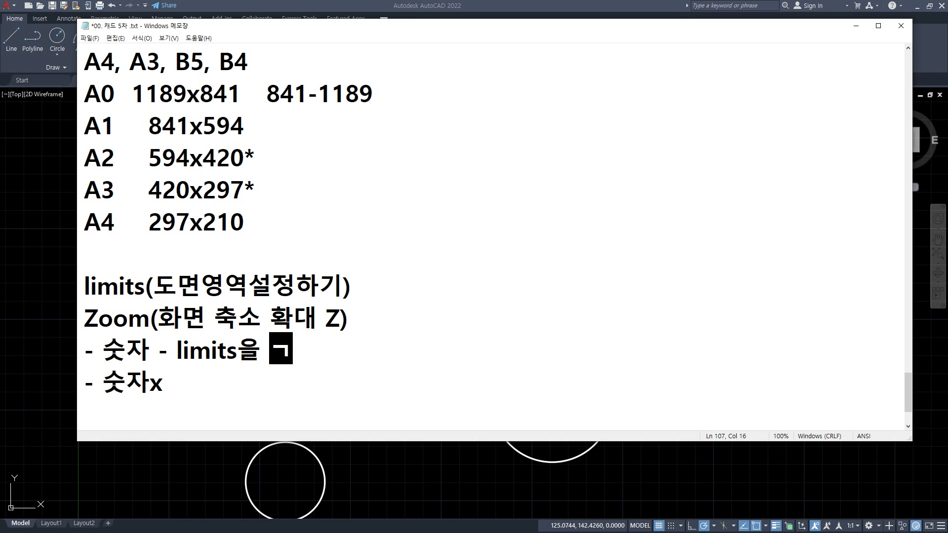
{"action": "type", "text": "ㅣ준"}
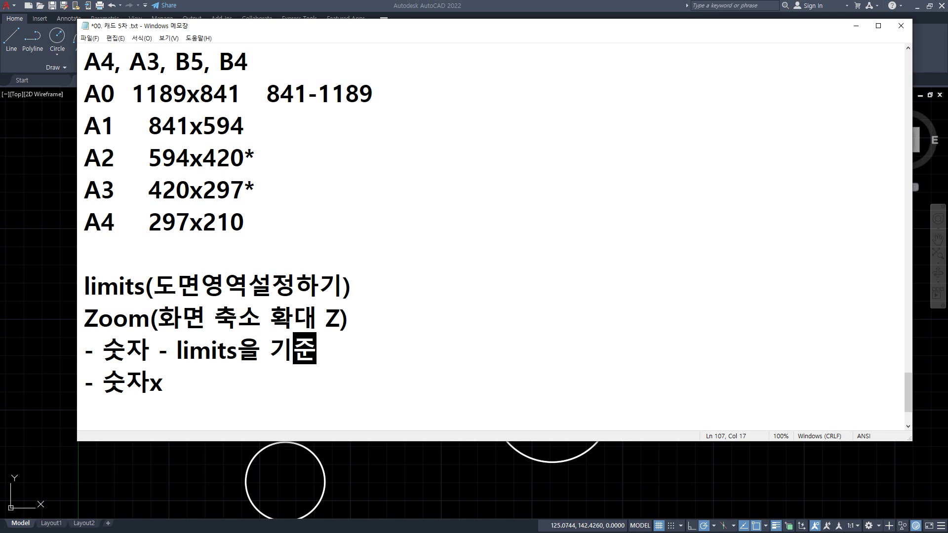
- Append "- screen을 기준" to the "- 숫자x" line
{"action": "key", "text": "Down"}
{"action": "type", "text": "- "}
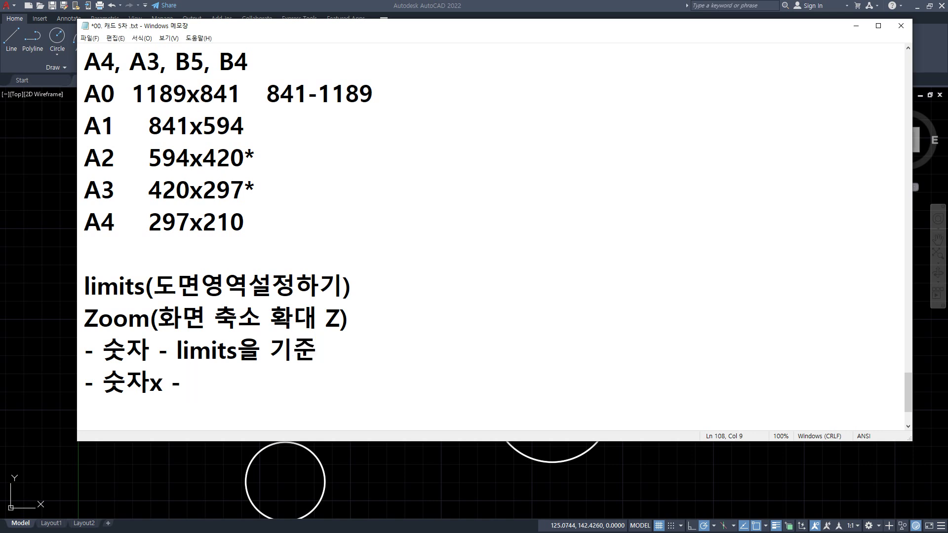
{"action": "type", "text": "ㄴ"}
{"action": "key", "text": "BackSpace"}
{"action": "key", "text": "Hangul"}
{"action": "type", "text": "scre"}
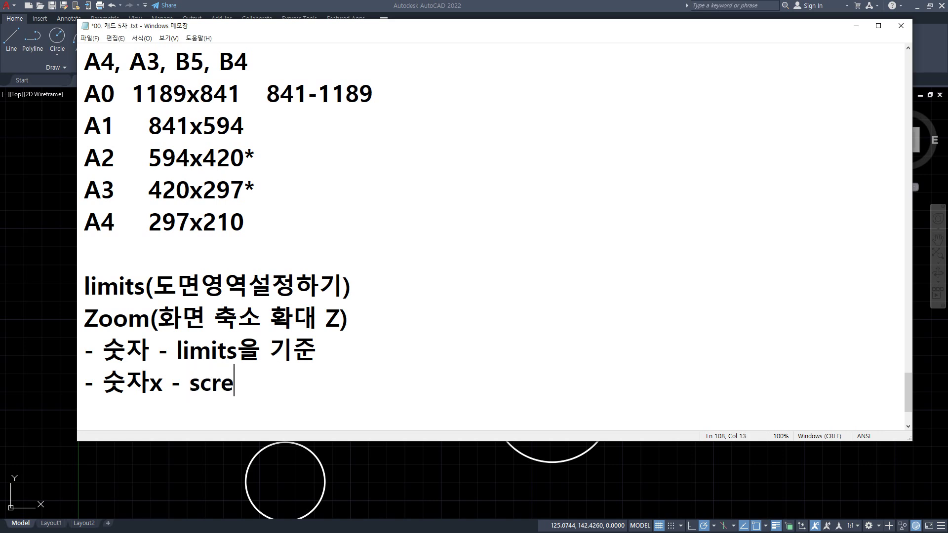
{"action": "type", "text": "en"}
{"action": "key", "text": "Hangul"}
{"action": "type", "text": "을 기준"}
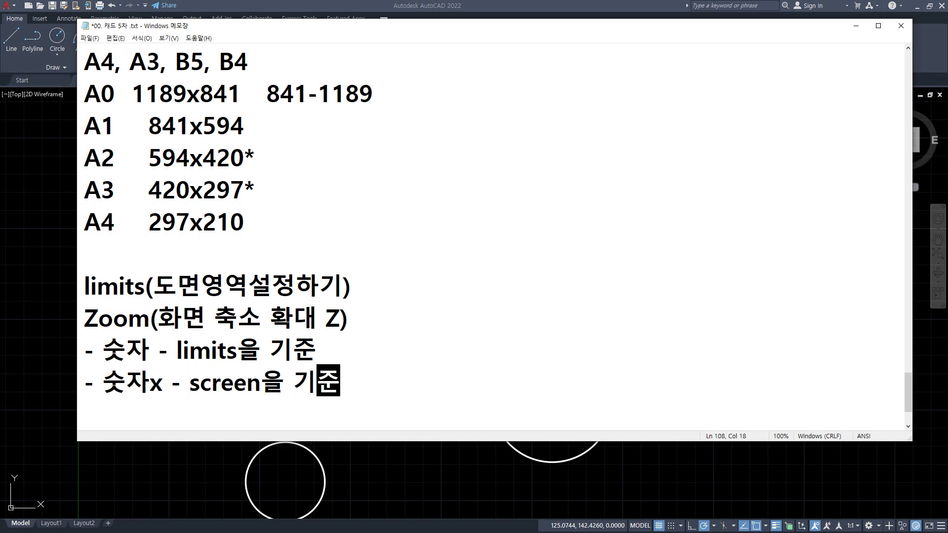
{"action": "key", "text": "Hangul"}
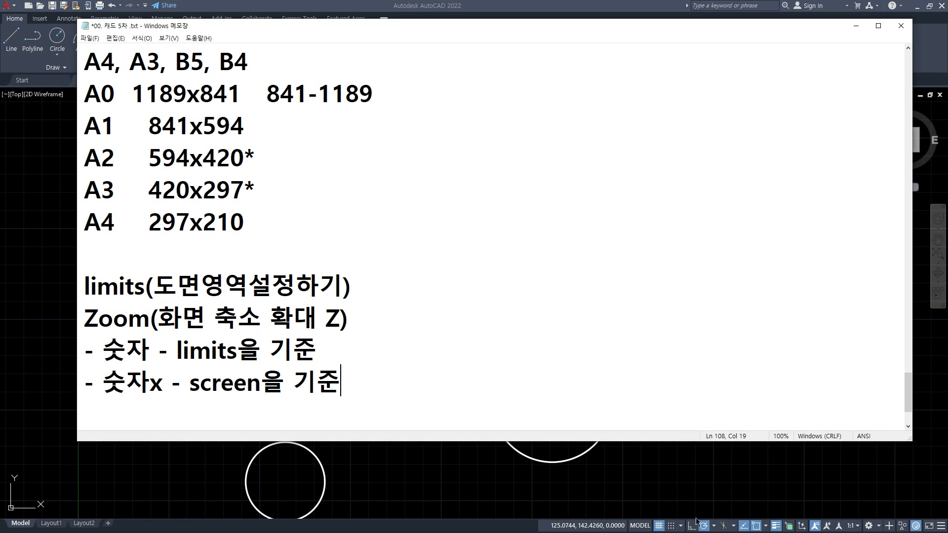
- Switch back to AutoCAD and zoom twice with the plain scale factor 2
{"action": "left_click", "coordinate": [428, 476]}
{"action": "type", "text": "z"}
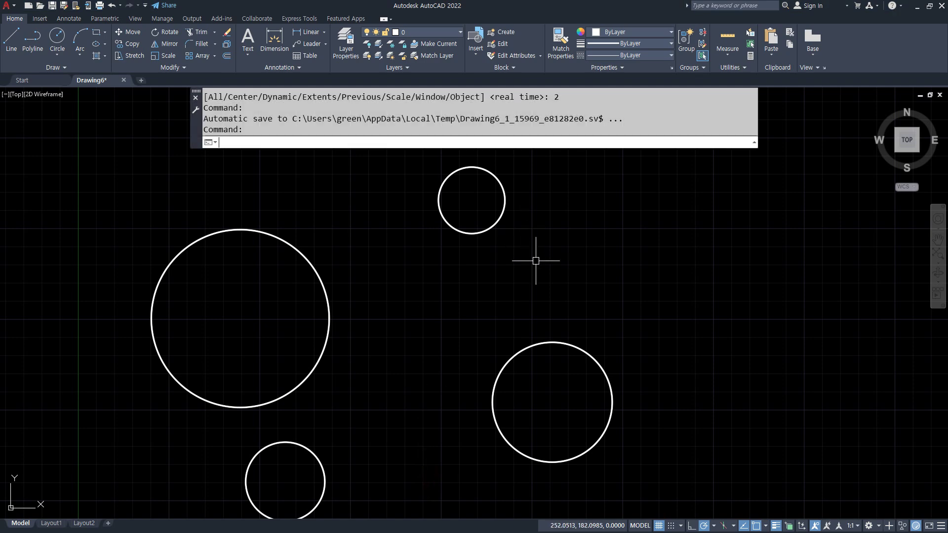
{"action": "key", "text": "Return"}
{"action": "type", "text": "2"}
{"action": "key", "text": "Return"}
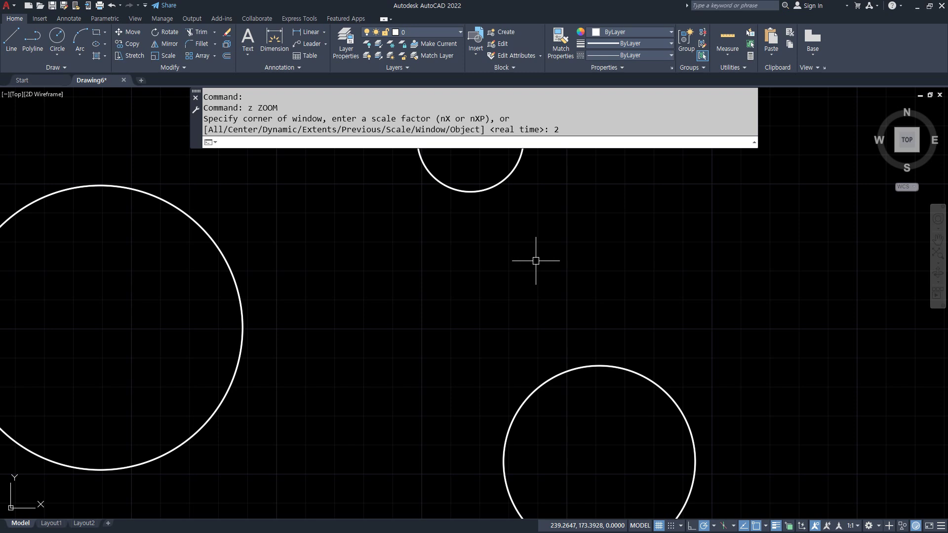
{"action": "type", "text": "Z"}
{"action": "key", "text": "Return"}
{"action": "type", "text": "2"}
{"action": "key", "text": "Return"}
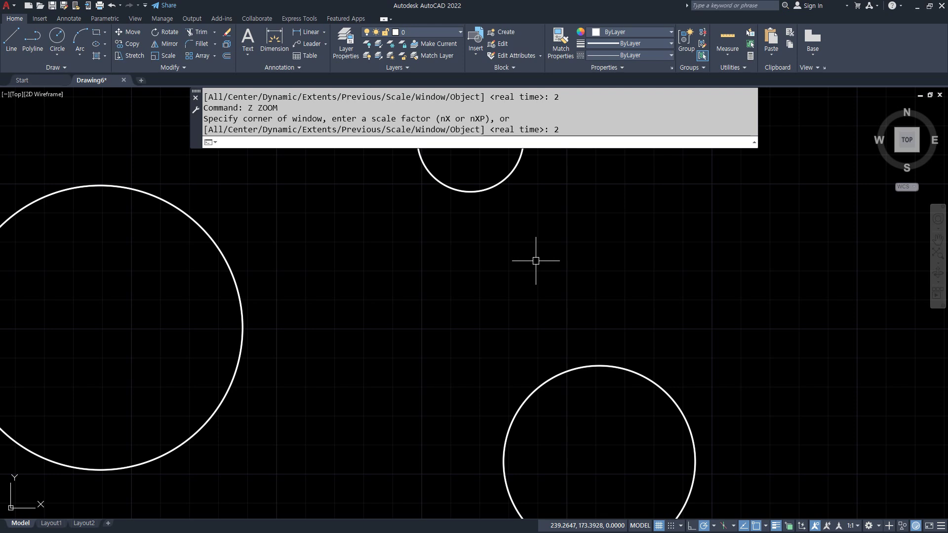
{"action": "key", "text": "Escape"}
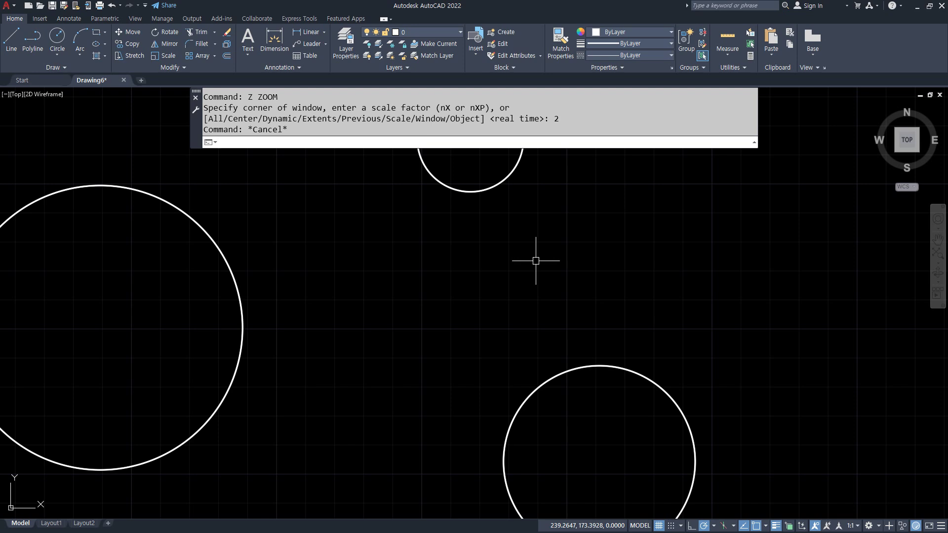
- Magnify the current view three times with the relative Zoom factor 2x, bringing the large circle's edge into view after the first
{"action": "type", "text": "Z"}
{"action": "key", "text": "Return"}
{"action": "type", "text": "2x"}
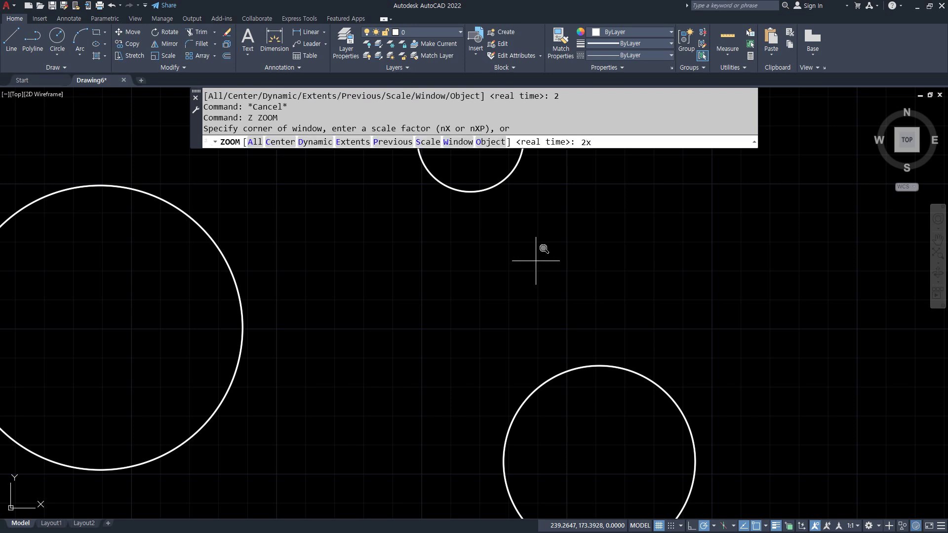
{"action": "key", "text": "Return"}
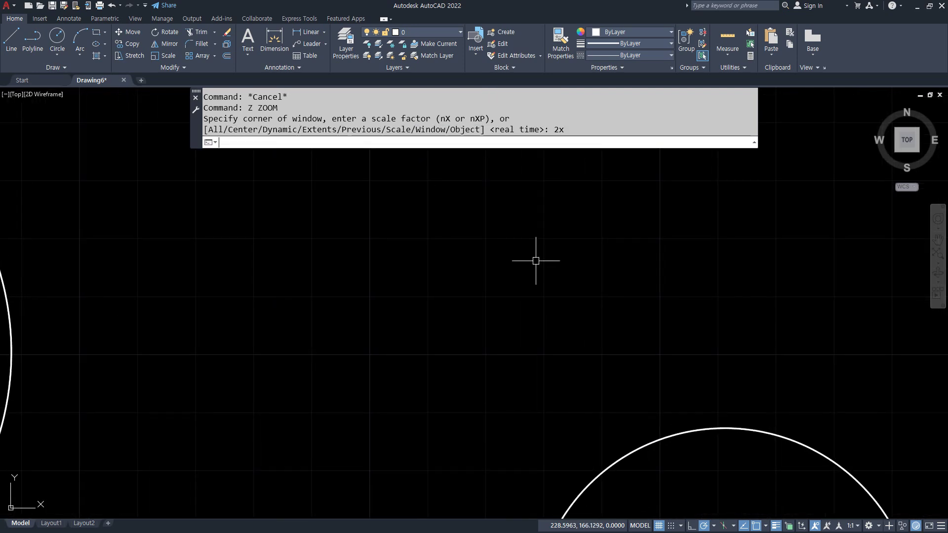
{"action": "mouse_move", "coordinate": [355, 291]}
{"action": "middle_mouse_down"}
{"action": "mouse_move", "coordinate": [342, 294]}
{"action": "mouse_move", "coordinate": [711, 318]}
{"action": "middle_mouse_up"}
{"action": "type", "text": "z"}
{"action": "key", "text": "Return"}
{"action": "type", "text": "2x"}
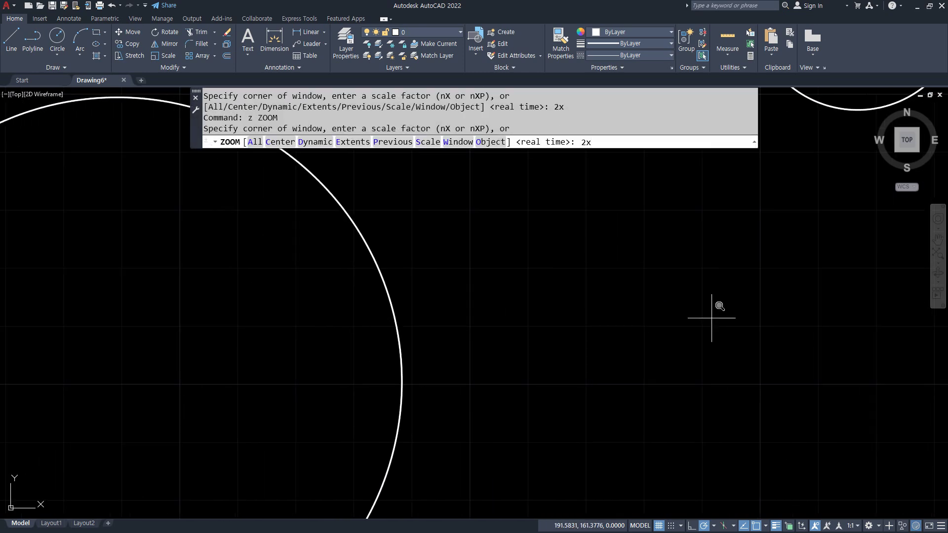
{"action": "key", "text": "Return"}
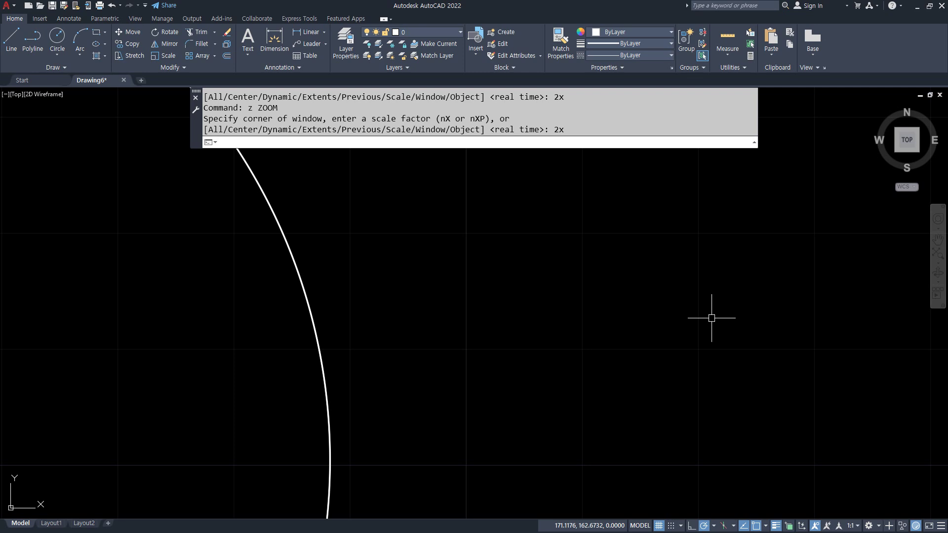
{"action": "type", "text": "Z"}
{"action": "key", "text": "Return"}
{"action": "type", "text": "2x"}
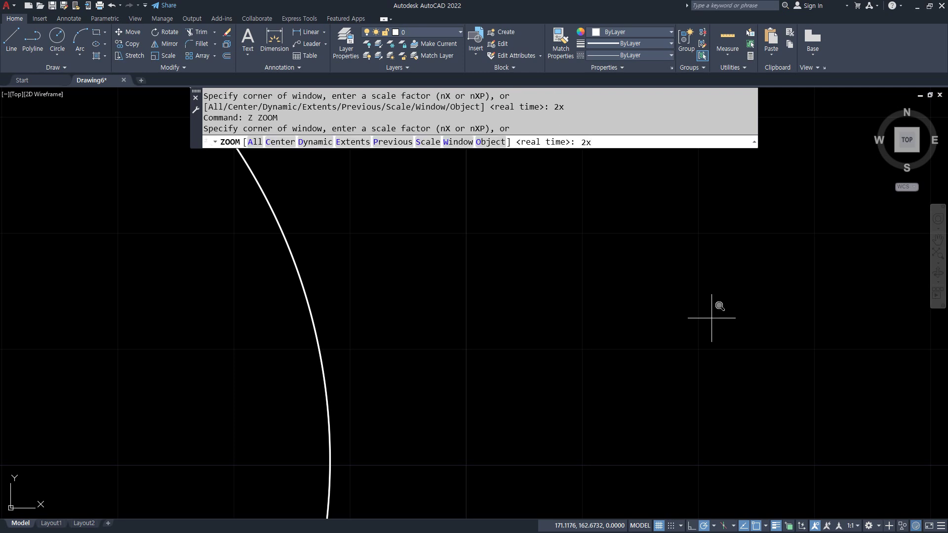
{"action": "key", "text": "Return"}
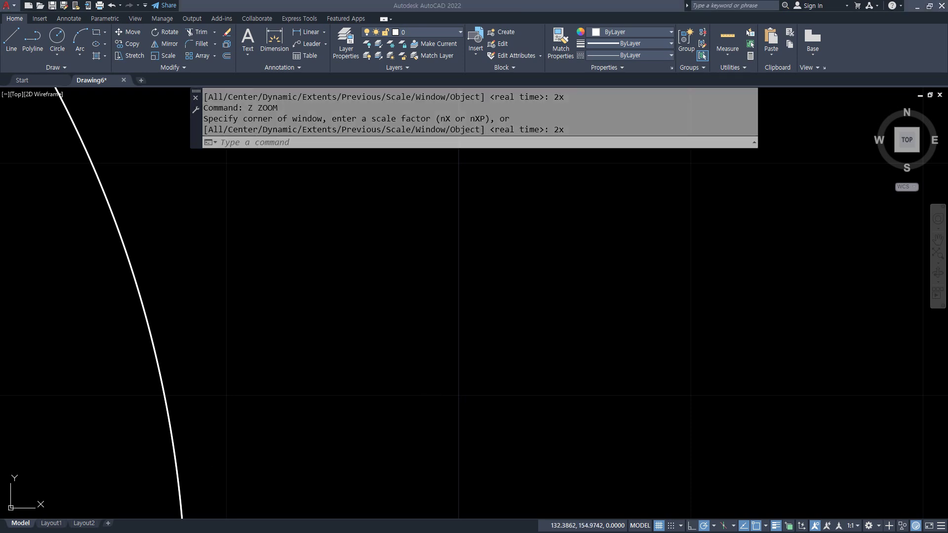
- Switch to the Notepad notes and add "(A3)" at the end of the "- 숫자 - limits을 기준" line
{"action": "key", "text": "alt+Tab"}
{"action": "left_click_drag", "start_coordinate": [94, 364], "coordinate": [374, 366]}
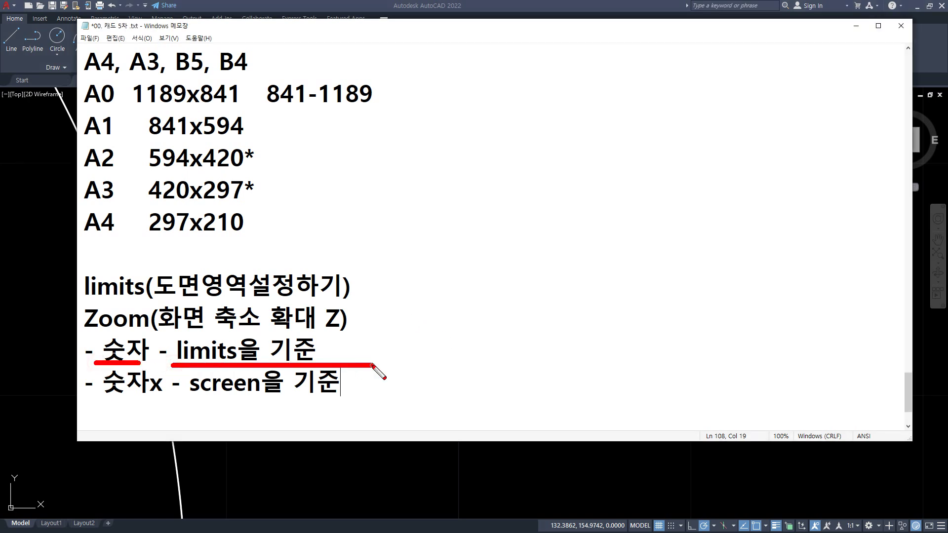
{"action": "key", "text": "Escape"}
{"action": "left_click", "coordinate": [354, 350]}
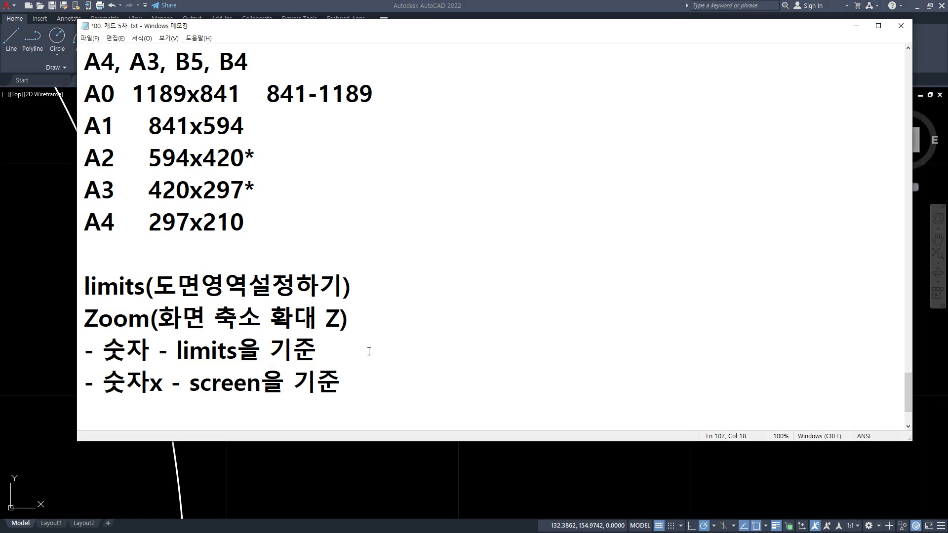
{"action": "type", "text": "(A3_"}
{"action": "key", "text": "BackSpace"}
{"action": "type", "text": ")"}
- Add "(모니터 화면)" at the end of the "- 숫자x - screen을 기준" line
{"action": "key", "text": "Down"}
{"action": "type", "text": "(ㅁ모니터)"}
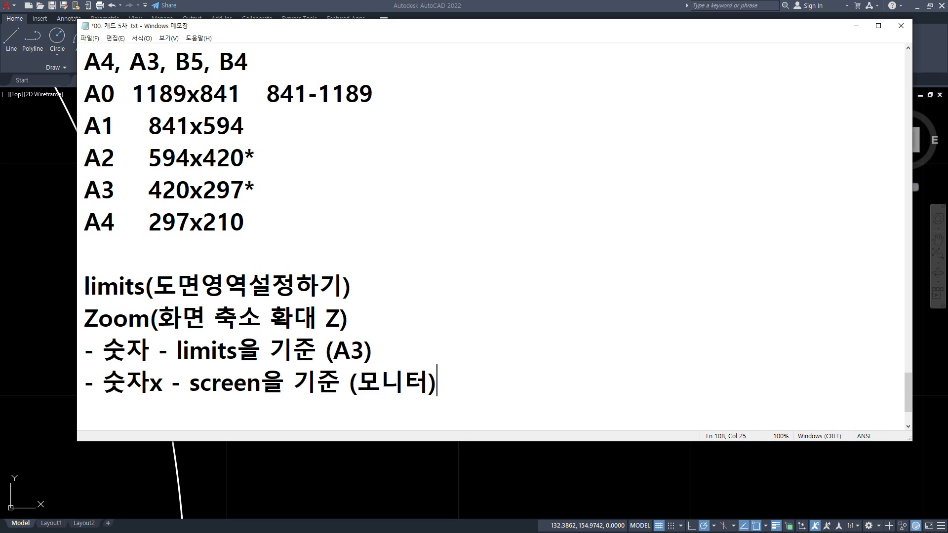
{"action": "key", "text": "Left"}
{"action": "type", "text": "ghka"}
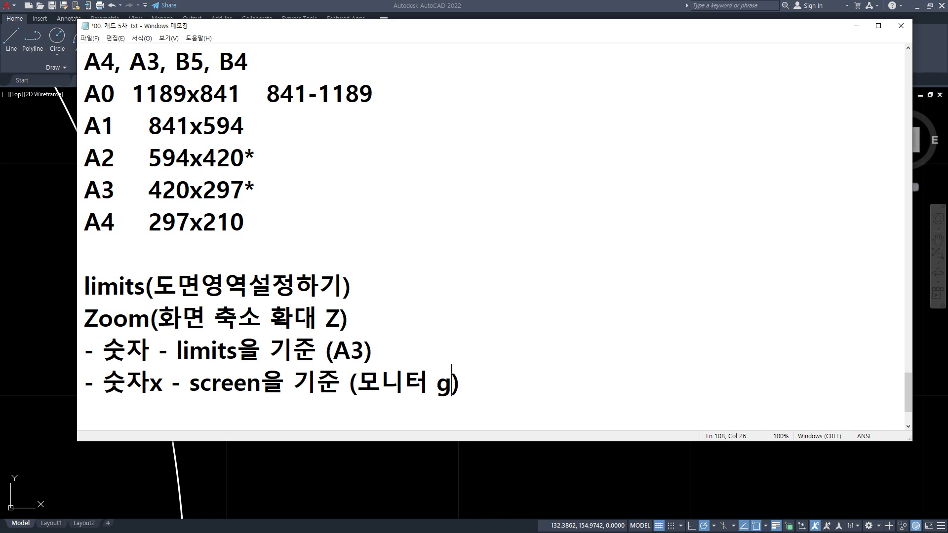
{"action": "key", "text": "BackSpace"}
{"action": "key", "text": "BackSpace"}
{"action": "key", "text": "BackSpace"}
{"action": "key", "text": "BackSpace"}
{"action": "type", "text": "화면"}
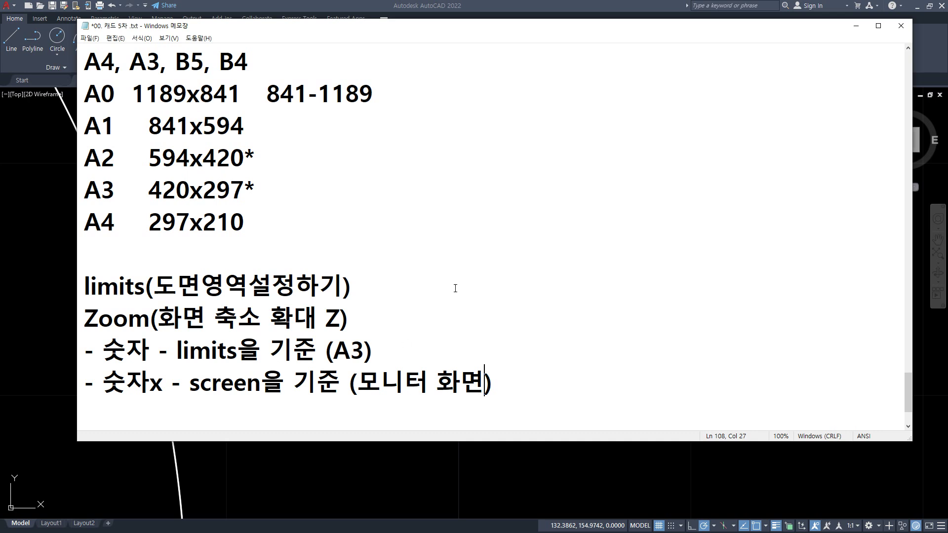
- Enter the example size "10,000x8,000" on the empty line below the 숫자x note
{"action": "scroll", "coordinate": [499, 285], "scroll_direction": "down", "scroll_amount": 1}
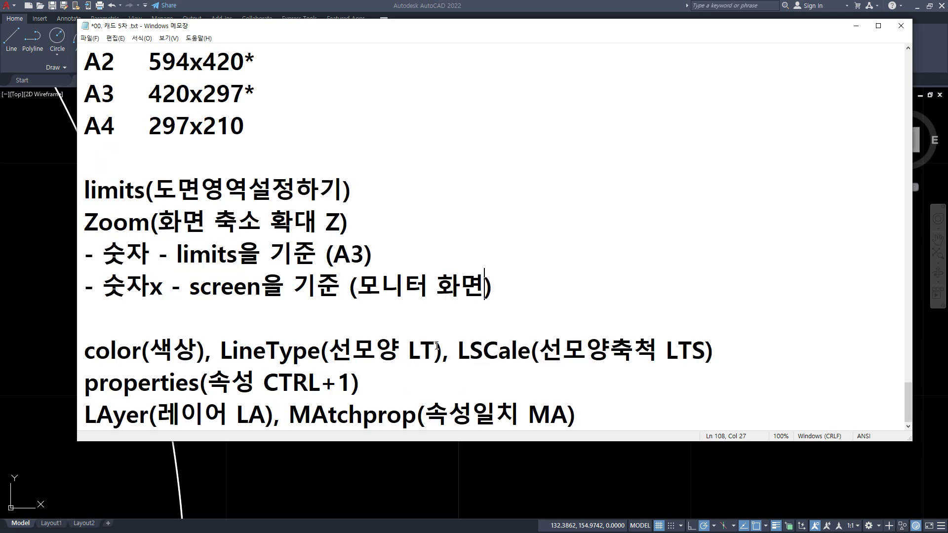
{"action": "left_click", "coordinate": [342, 327]}
{"action": "type", "text": "100"}
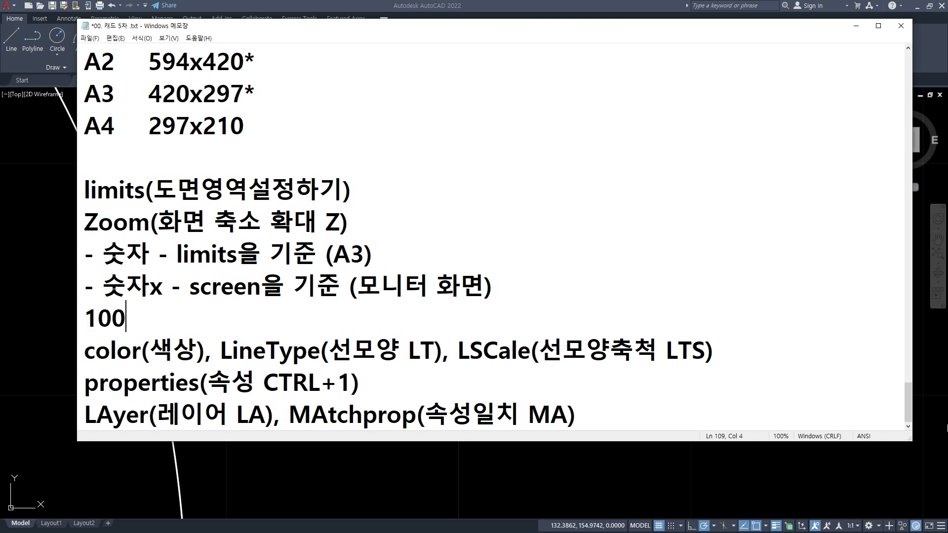
{"action": "key", "text": "BackSpace"}
{"action": "type", "text": ",000"}
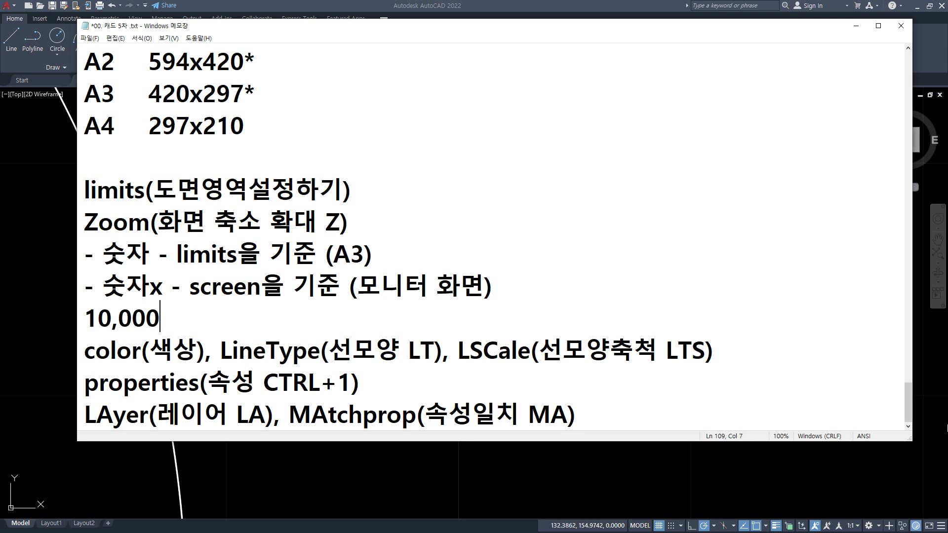
{"action": "type", "text": "x8000"}
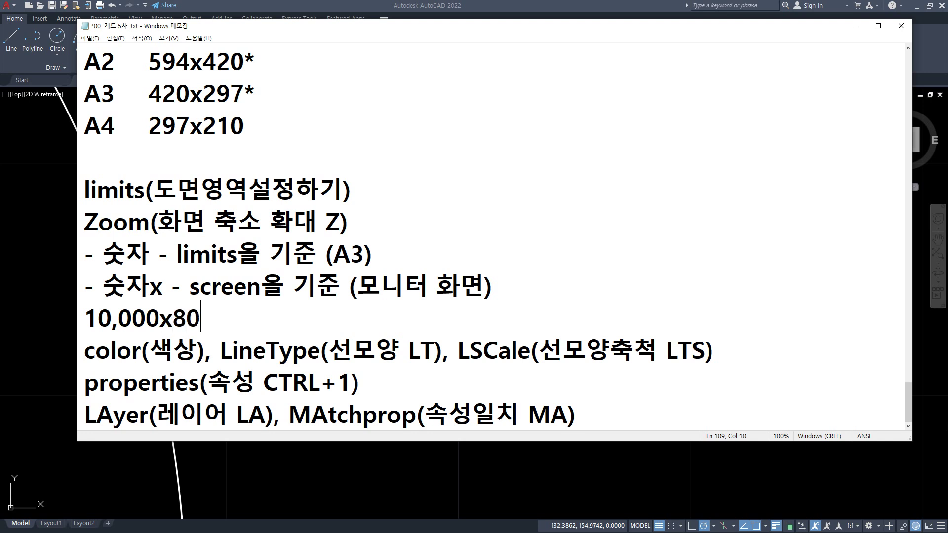
{"action": "key", "text": "Left"}
{"action": "key", "text": "Left"}
{"action": "key", "text": "Left"}
{"action": "type", "text": ","}
{"action": "key", "text": "End"}
- Add a new line reading "A3에 설계" below the 10,000x8,000 size
{"action": "key", "text": "Return"}
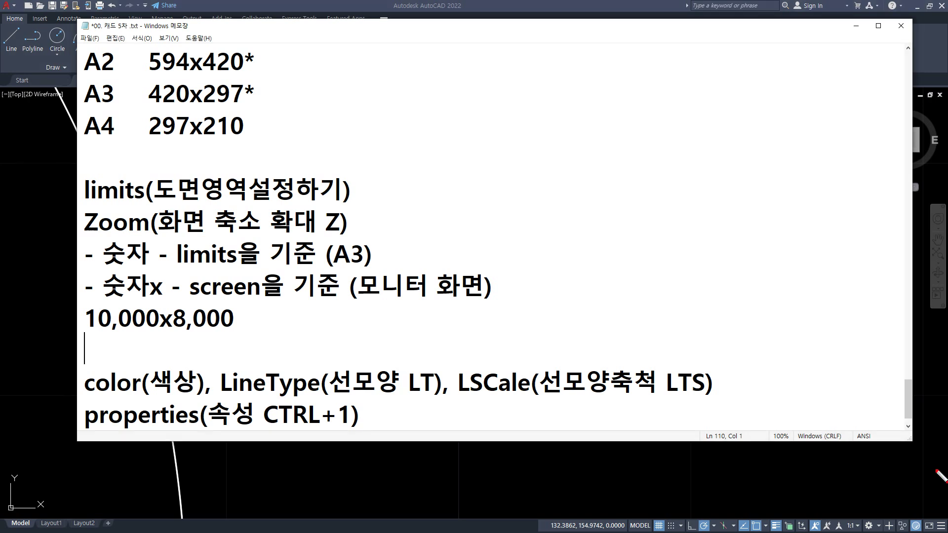
{"action": "left_click_drag", "start_coordinate": [120, 319], "coordinate": [246, 320]}
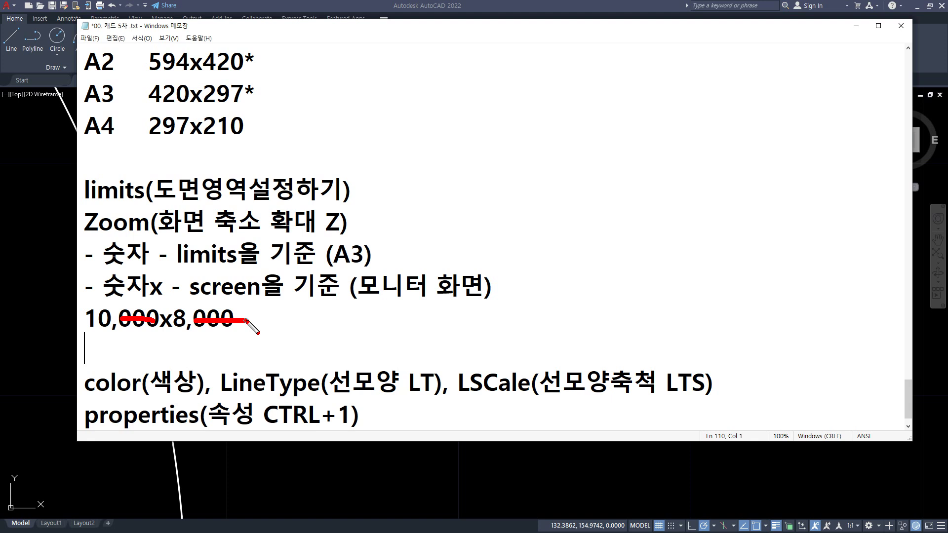
{"action": "key", "text": "Escape"}
{"action": "type", "text": "A"}
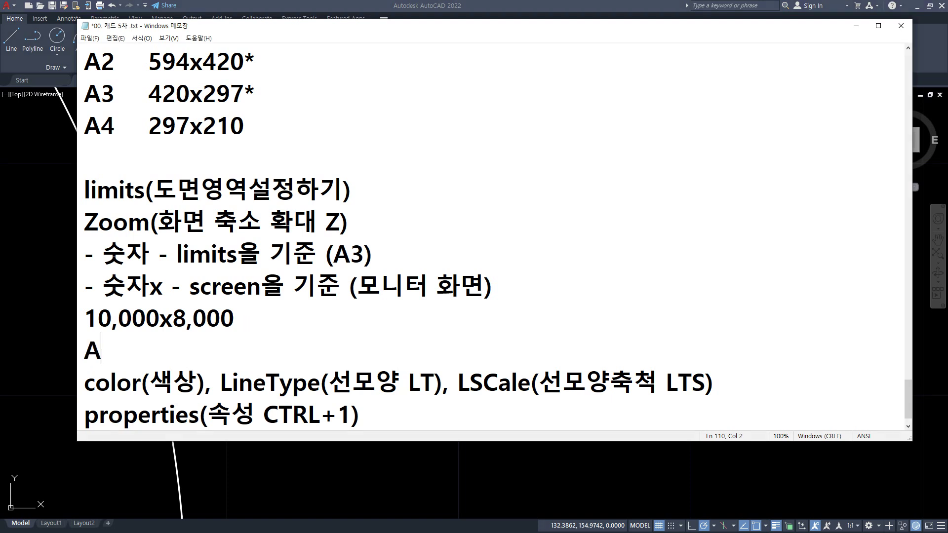
{"action": "type", "text": "3에 서"}
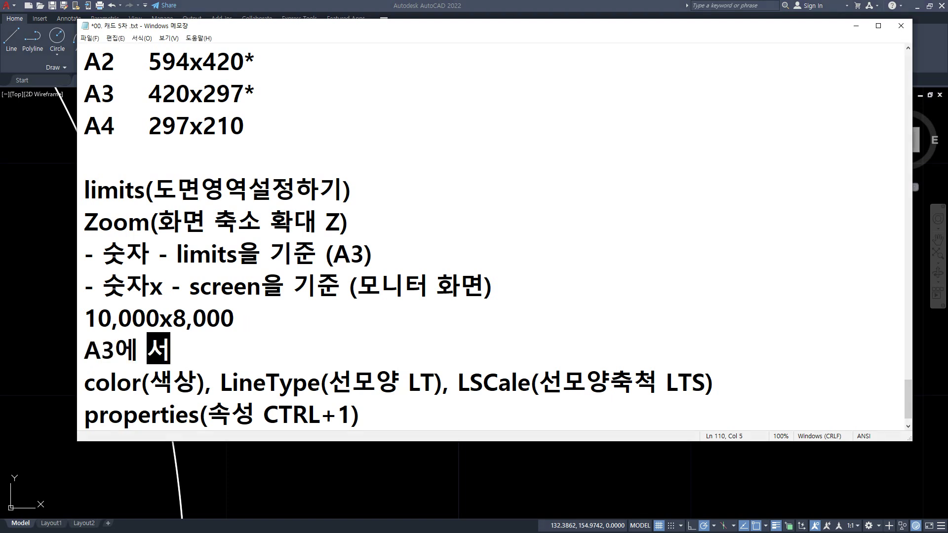
{"action": "type", "text": "ㄹ계"}
- Join the "A3에 설계" text onto the 10,000x8,000 line, separated by a spaced dash
{"action": "left_click", "coordinate": [236, 318]}
{"action": "key", "text": "Delete"}
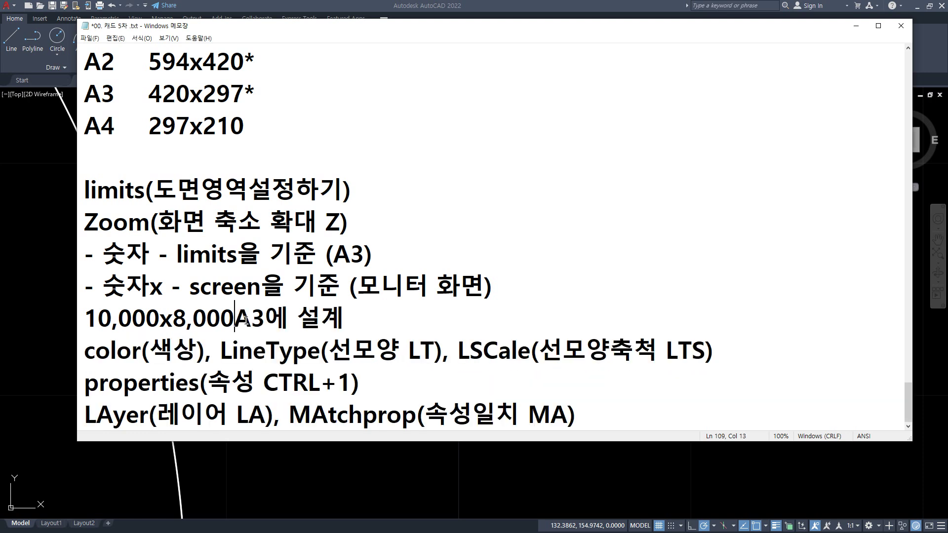
{"action": "type", "text": "*-"}
{"action": "key", "text": "BackSpace"}
{"action": "key", "text": "BackSpace"}
{"action": "key", "text": "BackSpace"}
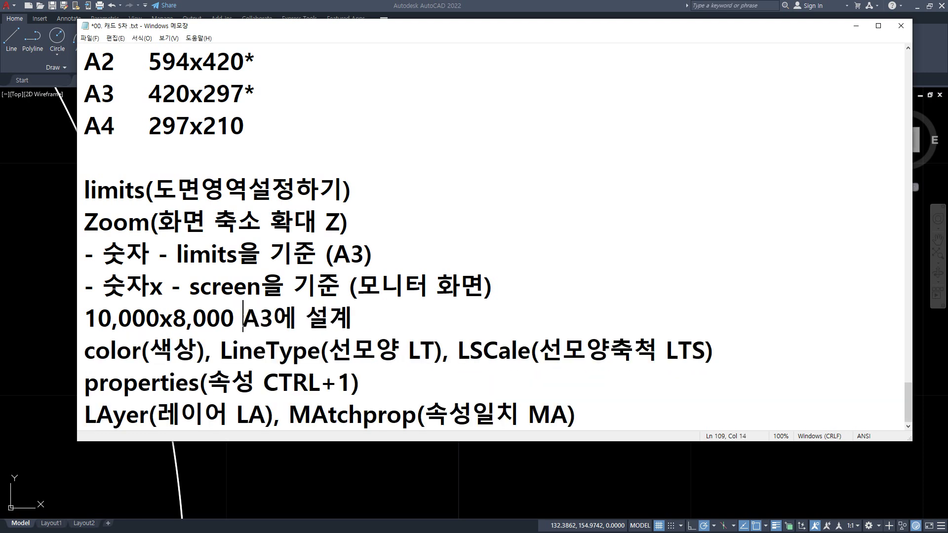
{"action": "type", "text": "-"}
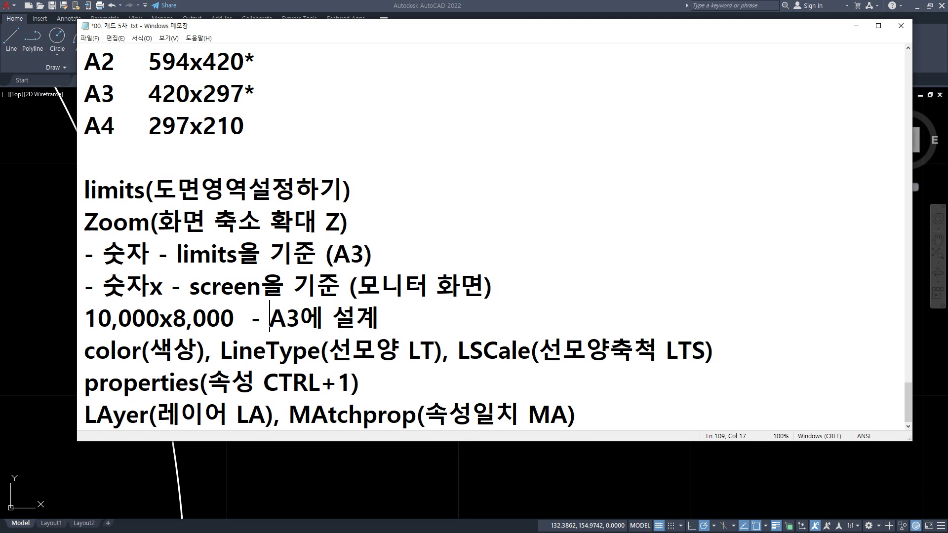
- Add a line reading "척도 종이도면과 실물의 크기" below the "10,000x8,000 - A3에 설계" line
{"action": "key", "text": "End"}
{"action": "key", "text": "Return"}
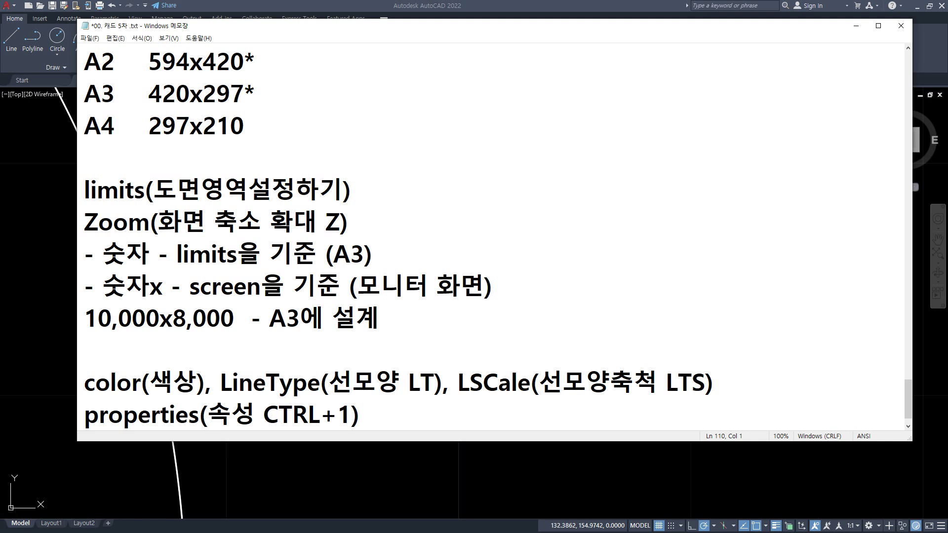
{"action": "type", "text": "척도 whdl"}
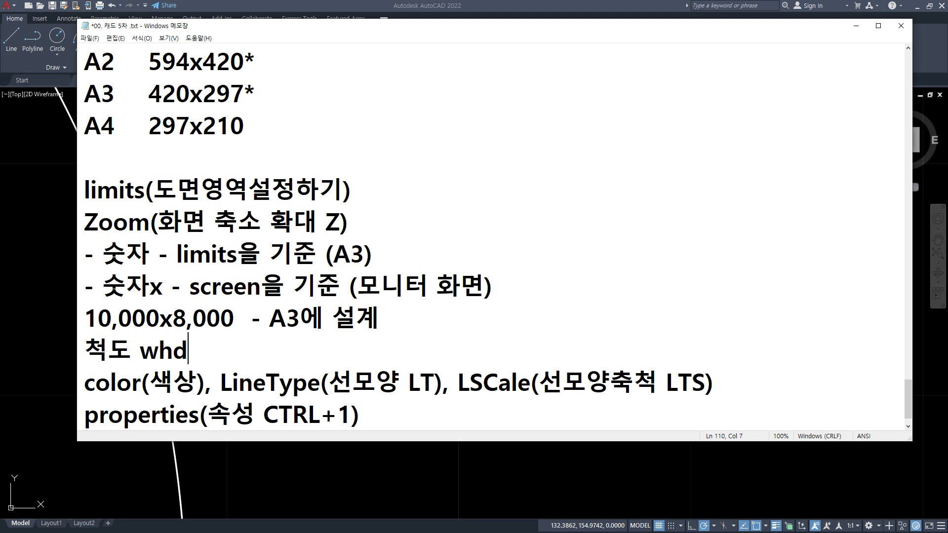
{"action": "key", "text": "BackSpace"}
{"action": "key", "text": "BackSpace"}
{"action": "key", "text": "BackSpace"}
{"action": "key", "text": "BackSpace"}
{"action": "key", "text": "Hangul"}
{"action": "type", "text": "종"}
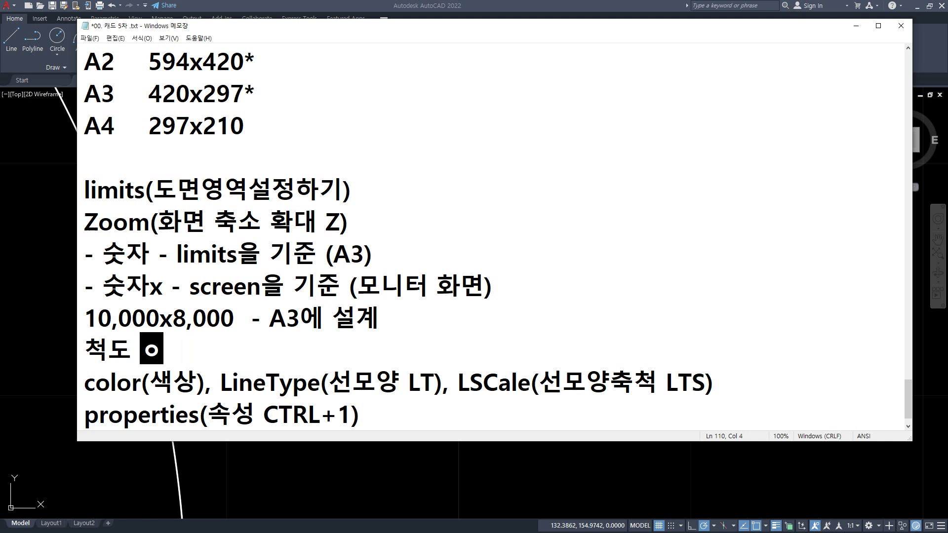
{"action": "type", "text": "임"}
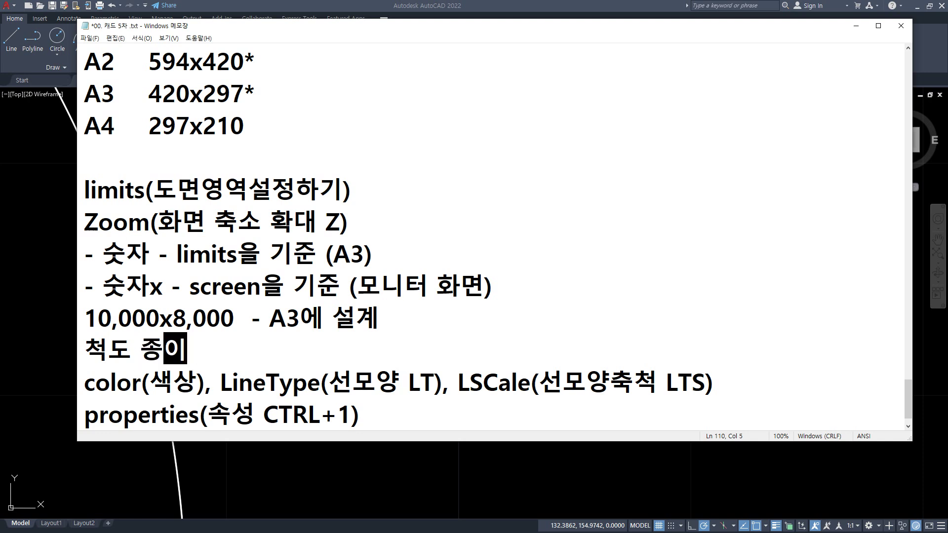
{"action": "key", "text": "BackSpace"}
{"action": "type", "text": "도면과 실"}
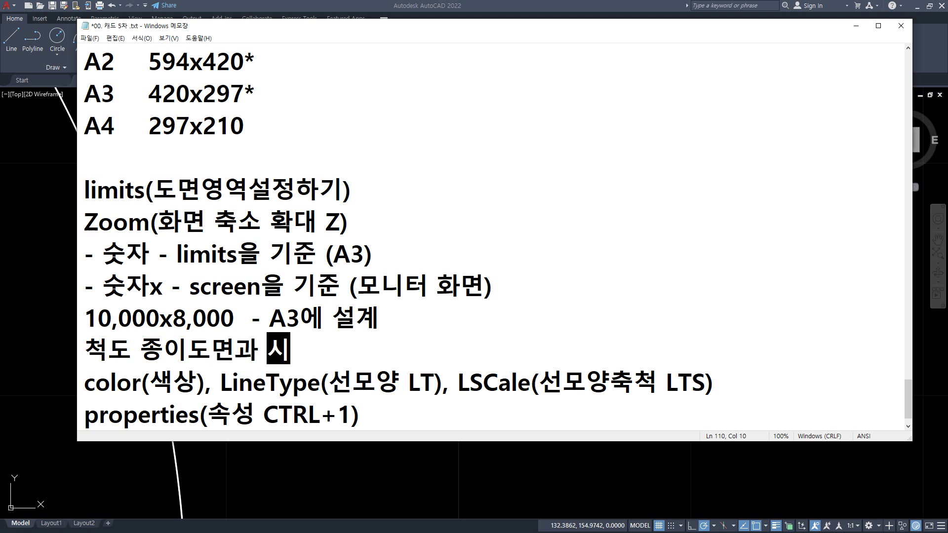
{"action": "type", "text": "물으"}
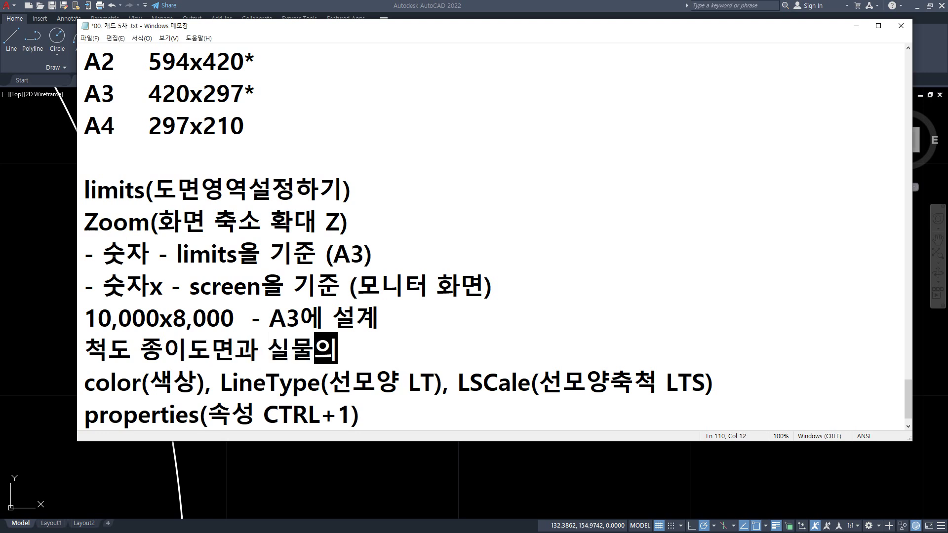
{"action": "type", "text": "의 크기"}
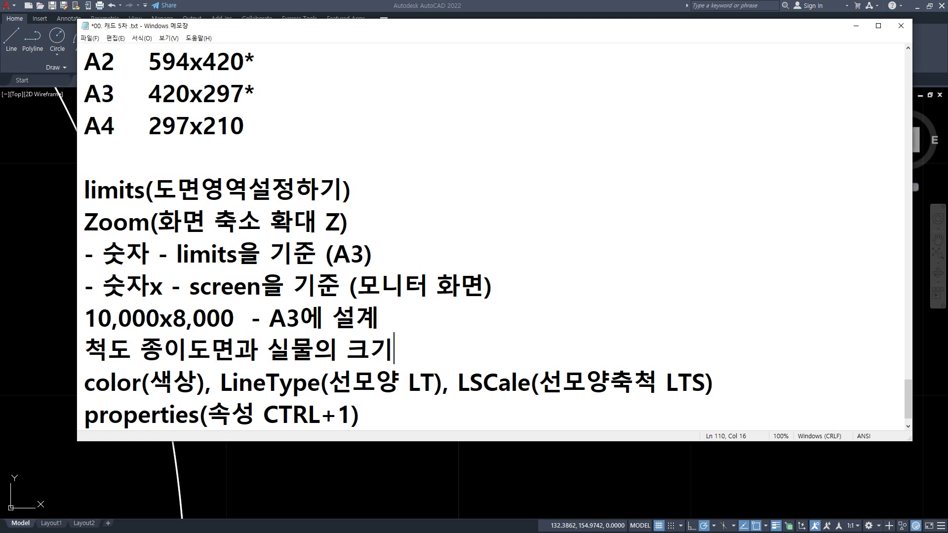
- Complete the 척도 line with "비율" and "종이:실물", leaving an empty line below it
{"action": "key", "text": "Return"}
{"action": "key", "text": "Left"}
{"action": "type", "text": "q"}
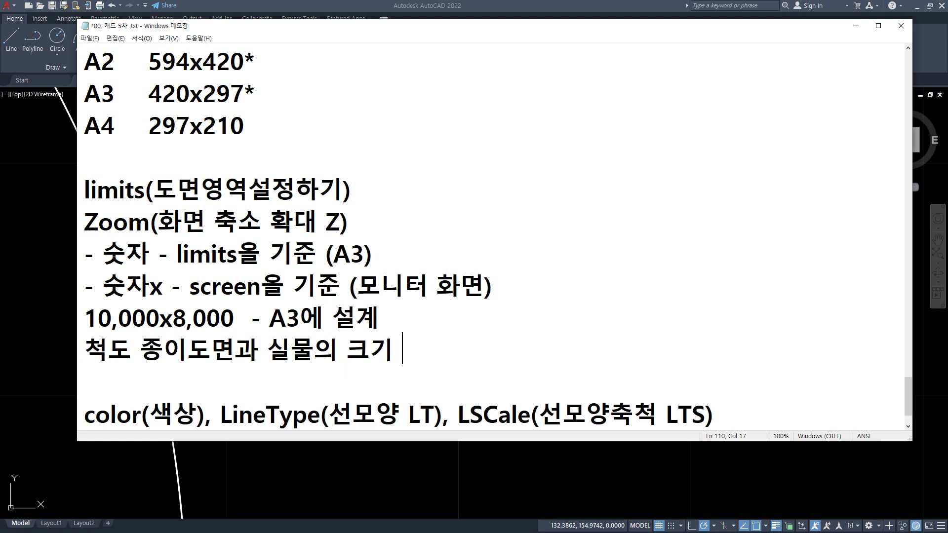
{"action": "key", "text": "BackSpace"}
{"action": "key", "text": "BackSpace"}
{"action": "key", "text": "BackSpace"}
{"action": "type", "text": "비율"}
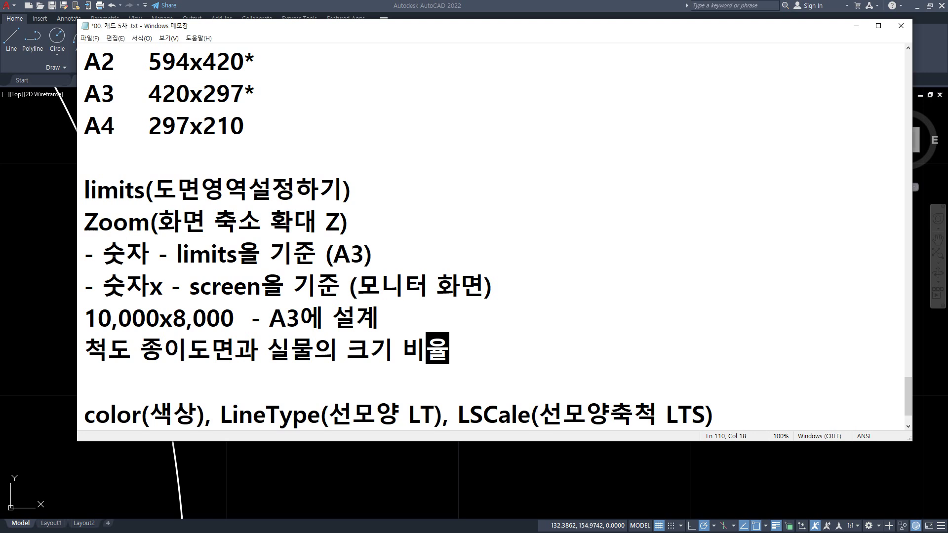
{"action": "type", "text": "종이"}
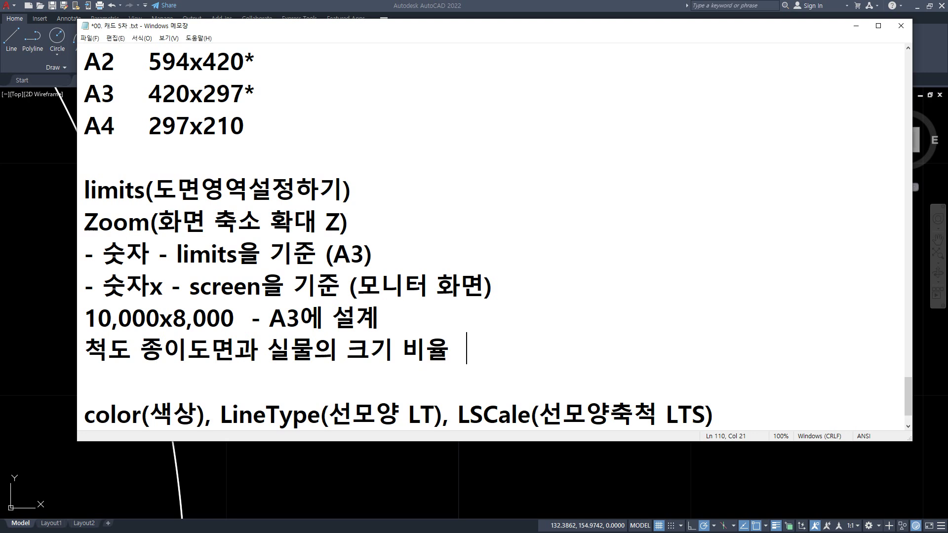
{"action": "type", "text": ":실물"}
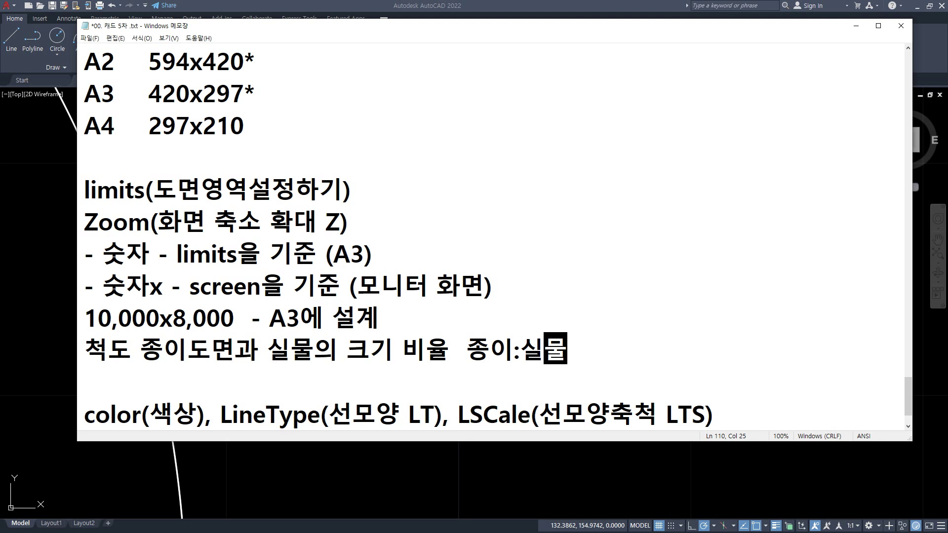
- List the three scale types 배척, 현척 and 축척 on separate lines below the 척도 definition
{"action": "key", "text": "Return"}
{"action": "type", "text": "배"}
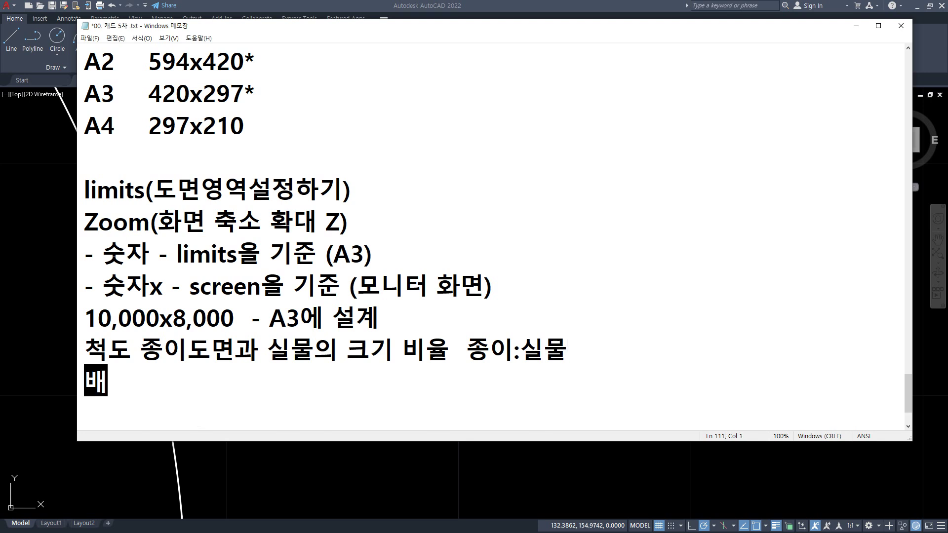
{"action": "type", "text": "척"}
{"action": "key", "text": "Return"}
{"action": "type", "text": "현척"}
{"action": "key", "text": "Return"}
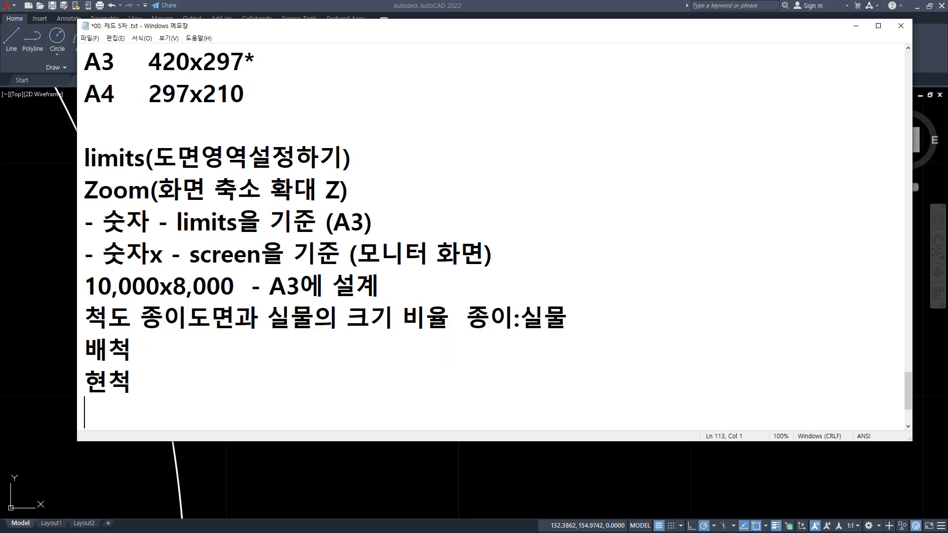
{"action": "type", "text": "축척"}
- Describe 배척 as "도면을 실물보다 크게 표현" with the example ratio 5:1 on its line
{"action": "key", "text": "Up"}
{"action": "key", "text": "Up"}
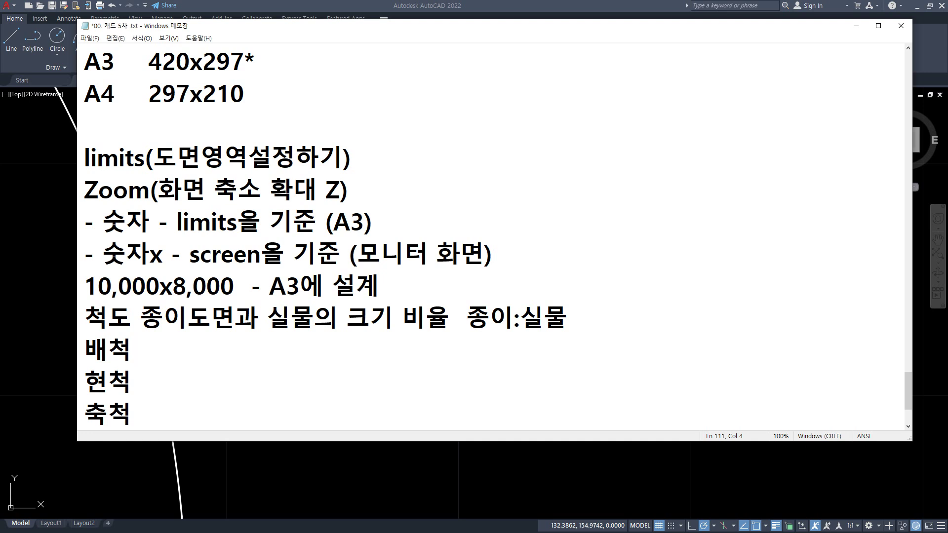
{"action": "type", "text": "종"}
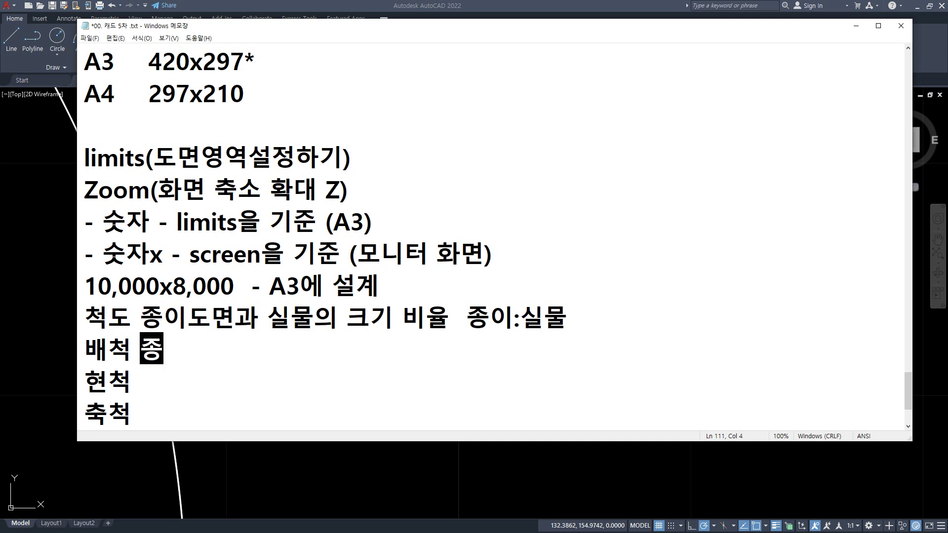
{"action": "key", "text": "BackSpace"}
{"action": "type", "text": "도면"}
{"action": "type", "text": "을 종이"}
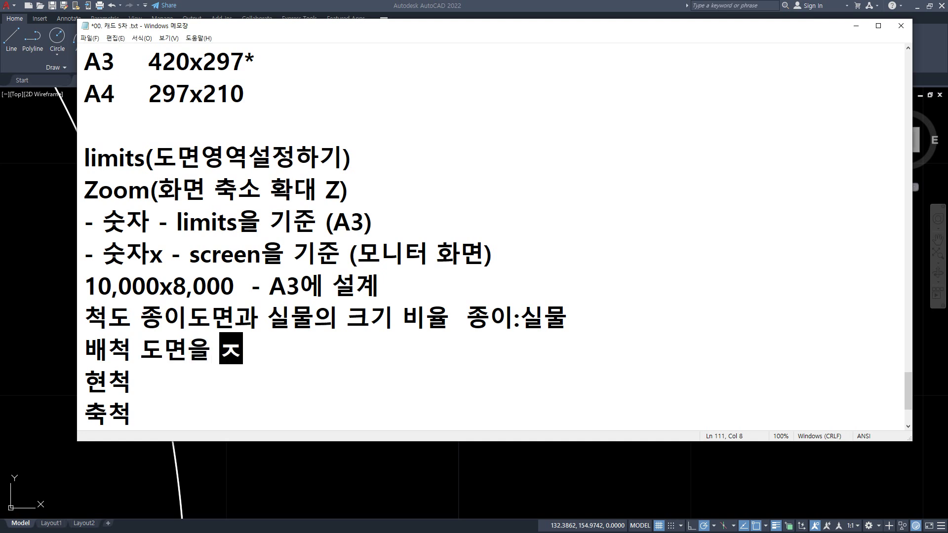
{"action": "key", "text": "BackSpace"}
{"action": "key", "text": "BackSpace"}
{"action": "key", "text": "BackSpace"}
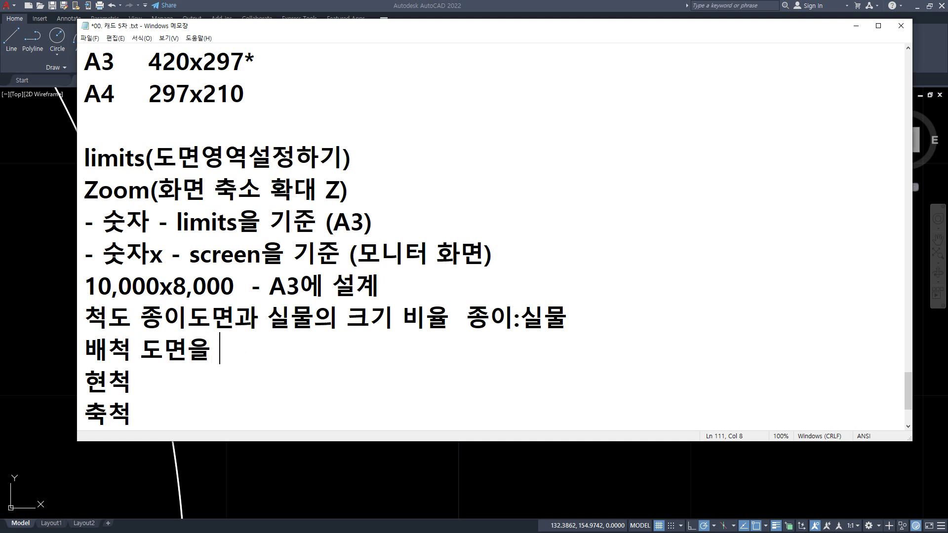
{"action": "type", "text": "실물보다 "}
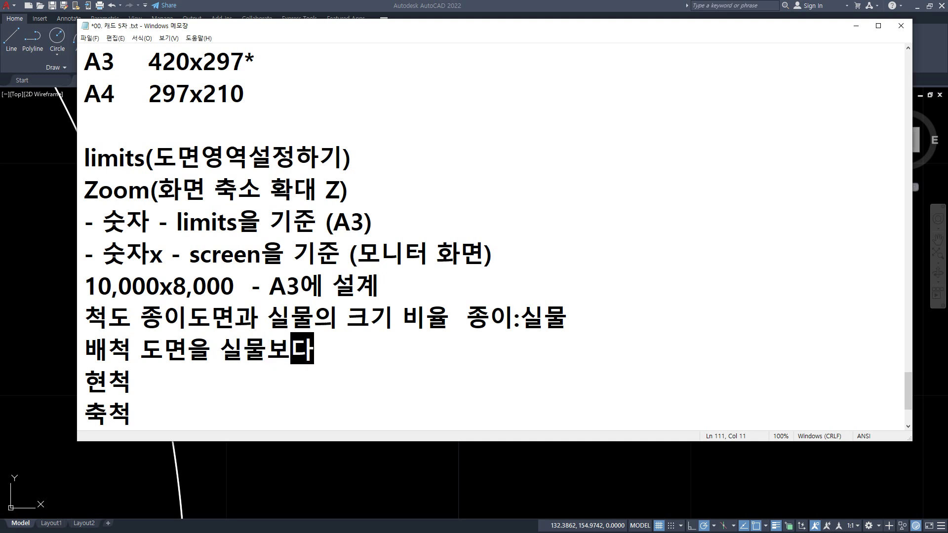
{"action": "type", "text": "크게 "}
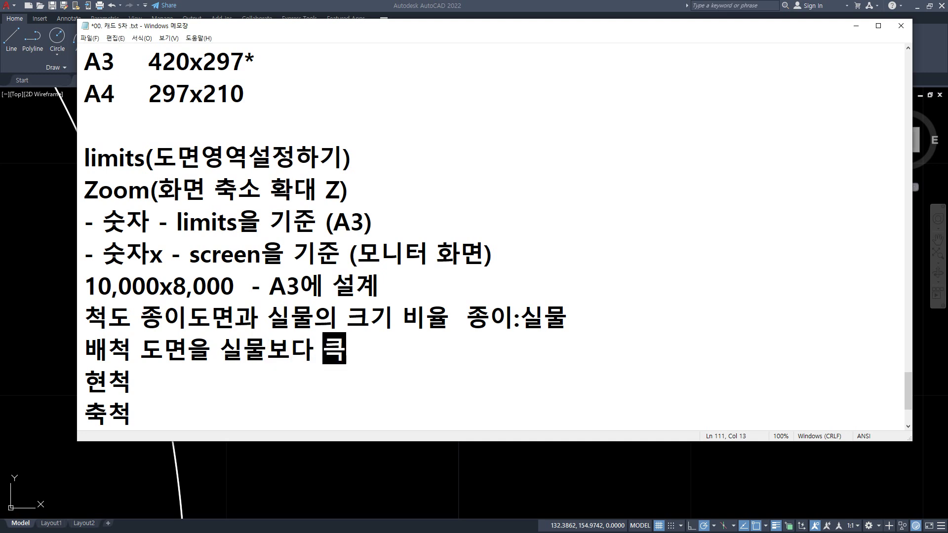
{"action": "type", "text": "표현 "}
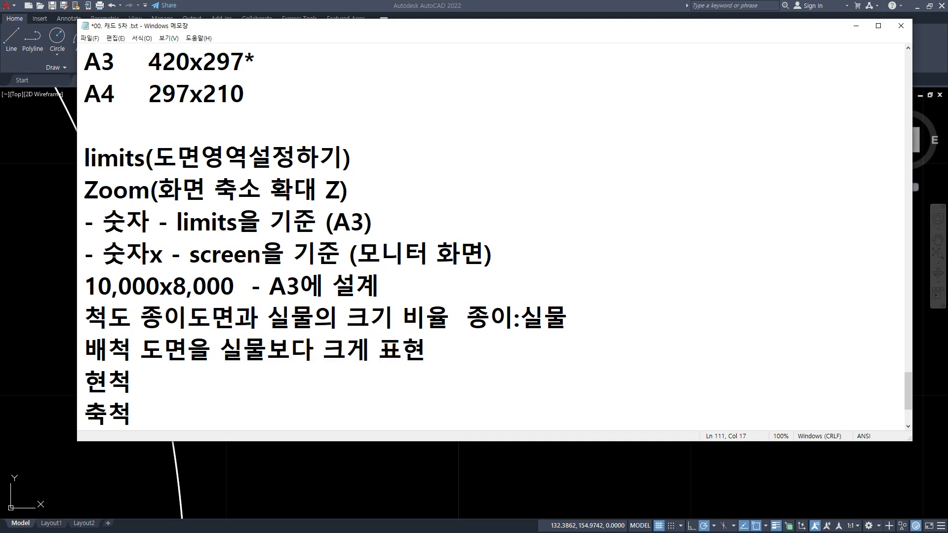
{"action": "type", "text": " 5:1"}
- Describe 현척 as "도면과 실물을 같게 표현" with the ratio 1:1 on its line
{"action": "key", "text": "Down"}
{"action": "type", "text": "도면과 실물"}
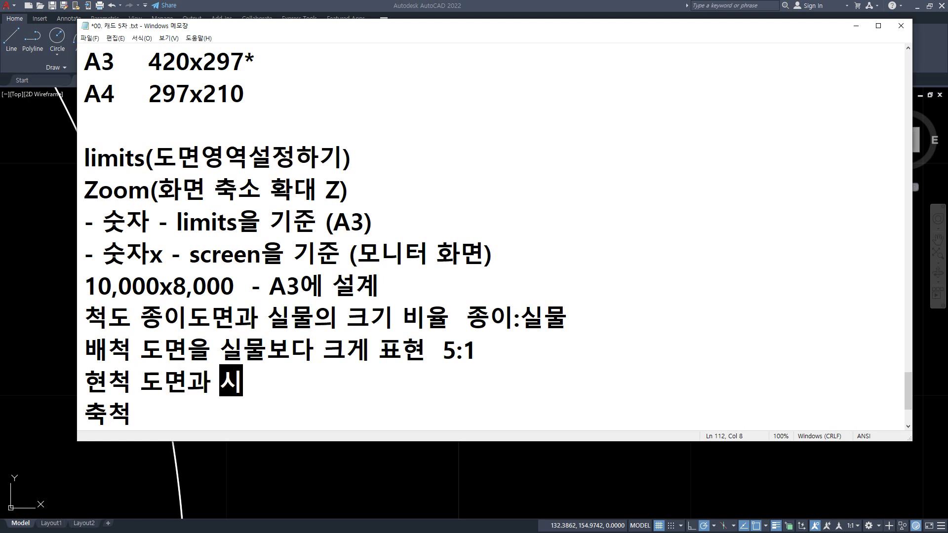
{"action": "type", "text": "을 같게"}
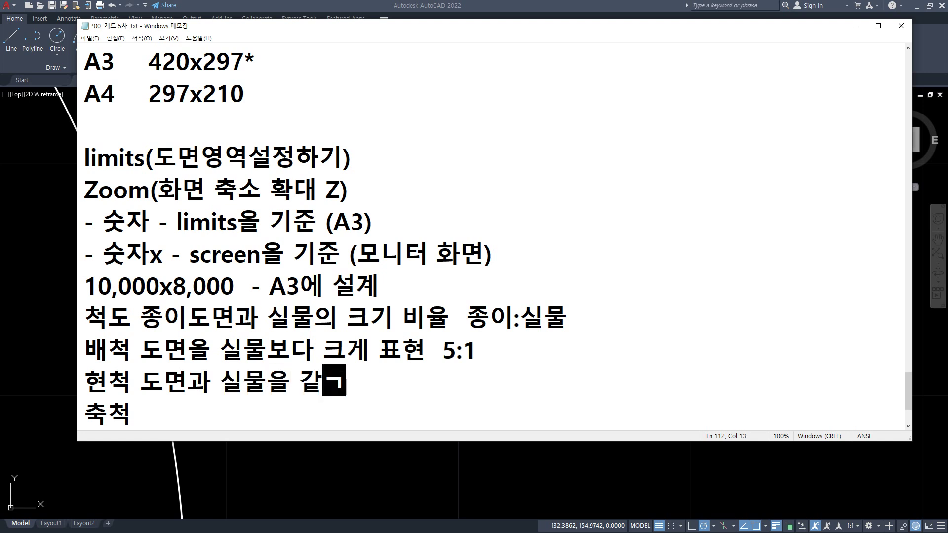
{"action": "type", "text": " 표현 "}
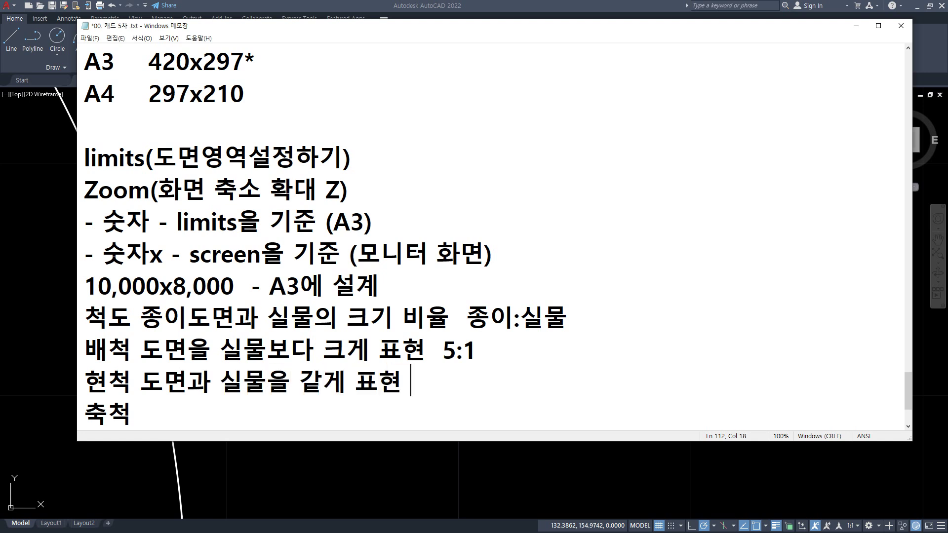
{"action": "type", "text": "1:1"}
- Describe 축척 as "도면에 실물을 작게 표현" with the example ratio 1:40 on its line
{"action": "key", "text": "Down"}
{"action": "type", "text": "도면"}
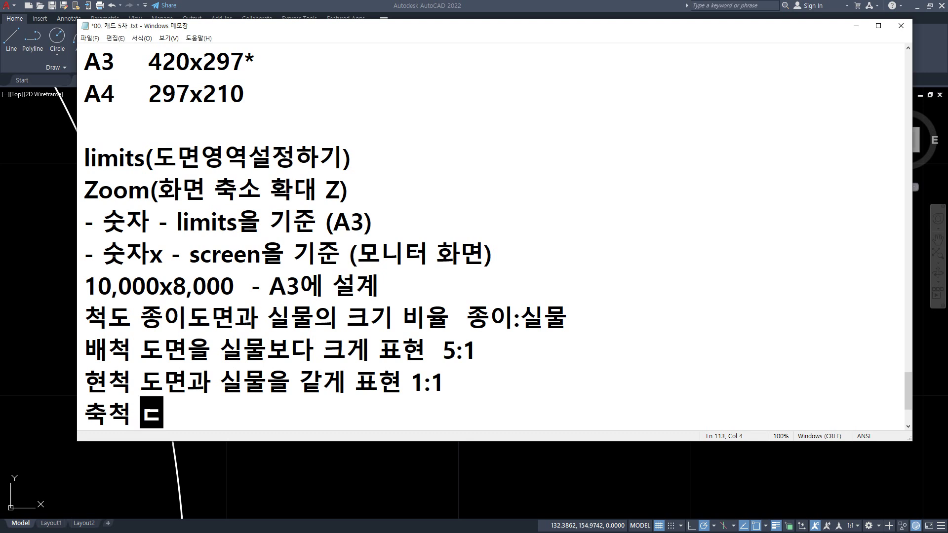
{"action": "type", "text": "에 실물을"}
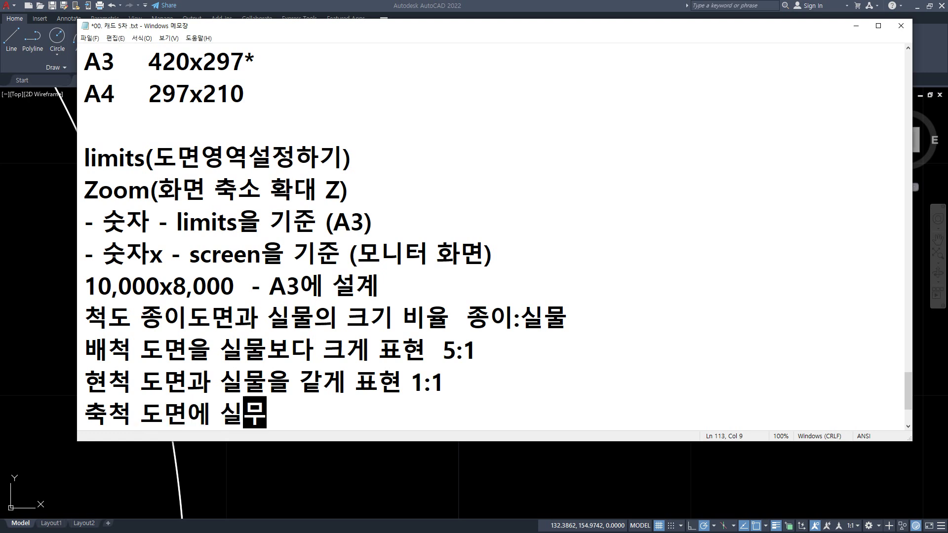
{"action": "type", "text": " 작게 표현"}
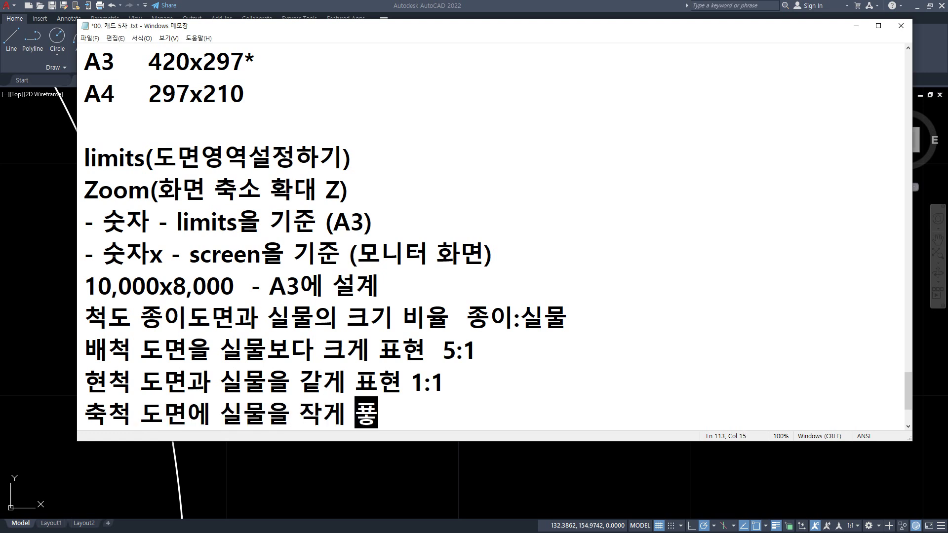
{"action": "type", "text": " 1:40"}
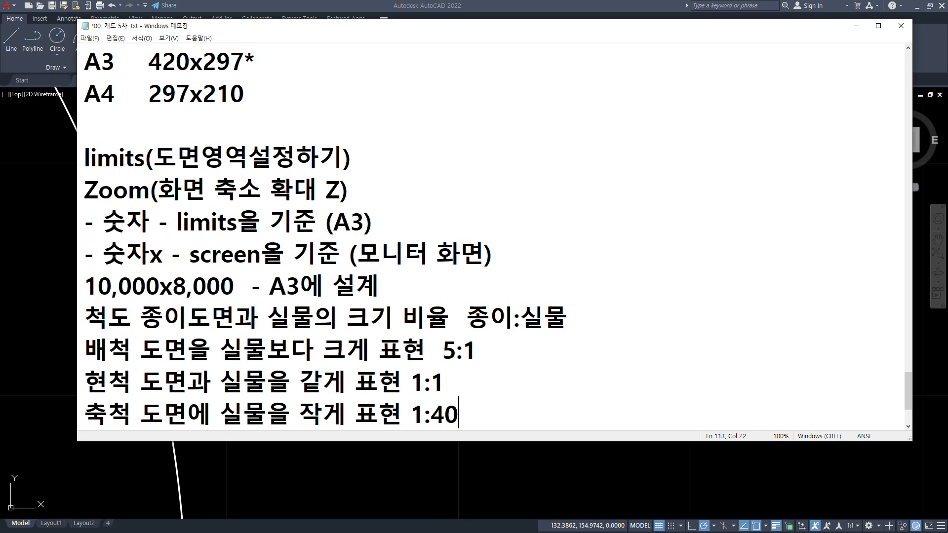
- Move the "10,000x8,000 - A3에 설계" text below the 축척 line, separated from it by an empty line
{"action": "key", "text": "Return"}
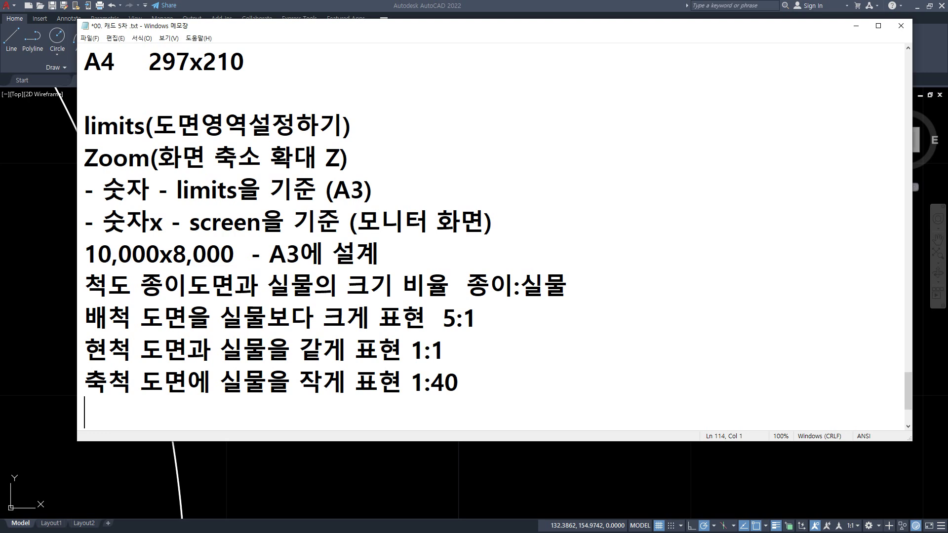
{"action": "key", "text": "Up"}
{"action": "key", "text": "Up"}
{"action": "key", "text": "Up"}
{"action": "key", "text": "Up"}
{"action": "key", "text": "Up"}
{"action": "key", "text": "shift+End"}
{"action": "key", "text": "ctrl+c"}
{"action": "key", "text": "Delete"}
{"action": "key", "text": "Down"}
{"action": "key", "text": "Down"}
{"action": "key", "text": "Down"}
{"action": "key", "text": "Down"}
{"action": "key", "text": "Down"}
{"action": "key", "text": "Down"}
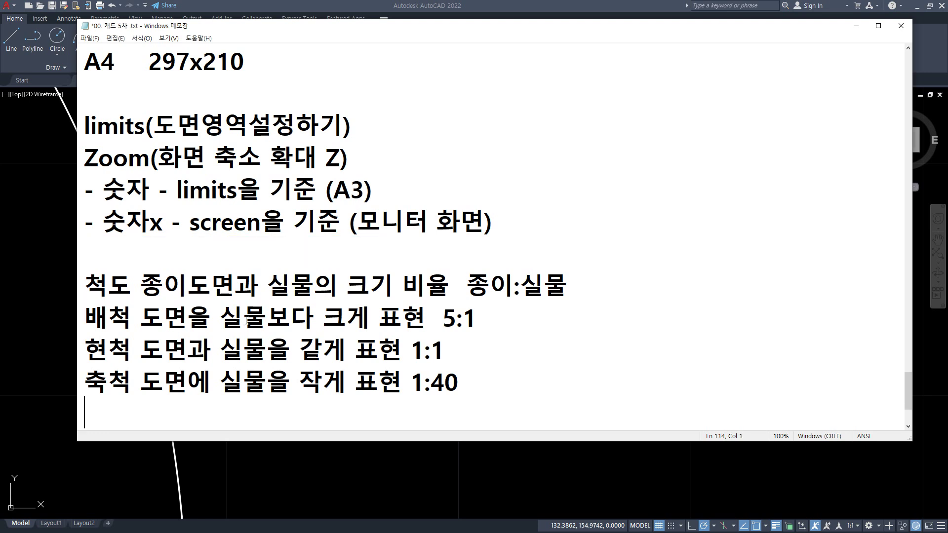
{"action": "key", "text": "ctrl+v"}
{"action": "key", "text": "Home"}
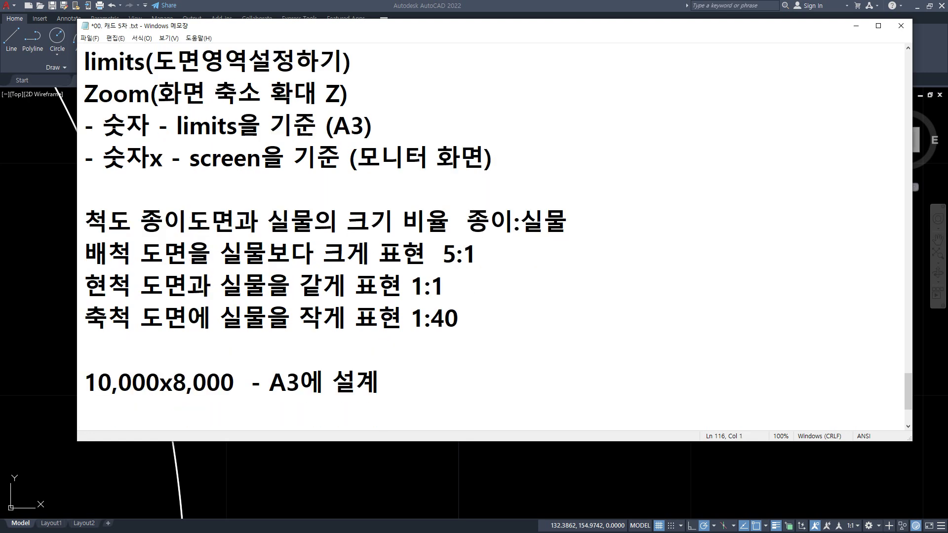
- Enter the scale formula "(실물 x 2) / 종이" on the line below the 10,000x8,000 example and start a new line
{"action": "key", "text": "Up"}
{"action": "key", "text": "Down"}
{"action": "key", "text": "Down"}
{"action": "key", "text": "Down"}
{"action": "key", "text": "Up"}
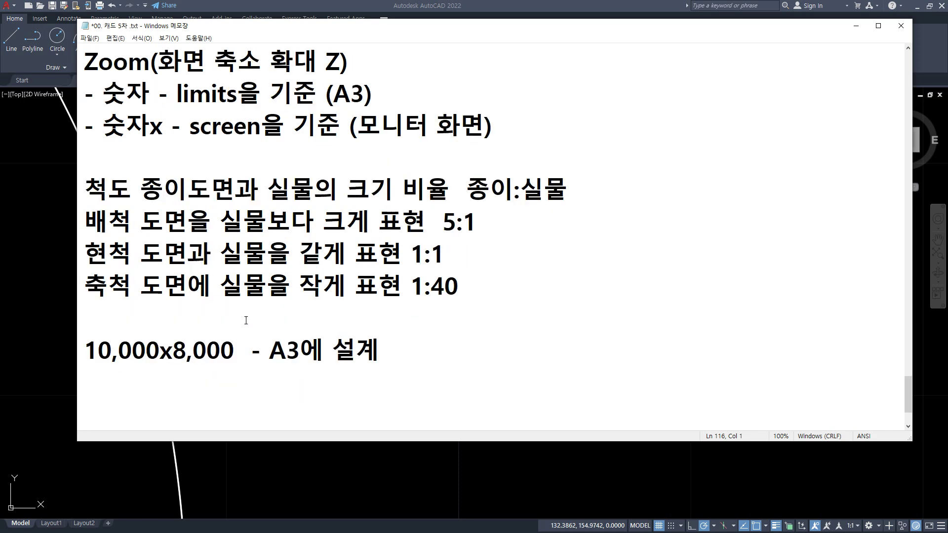
{"action": "type", "text": "(시"}
{"action": "type", "text": "실물 "}
{"action": "type", "text": "x)"}
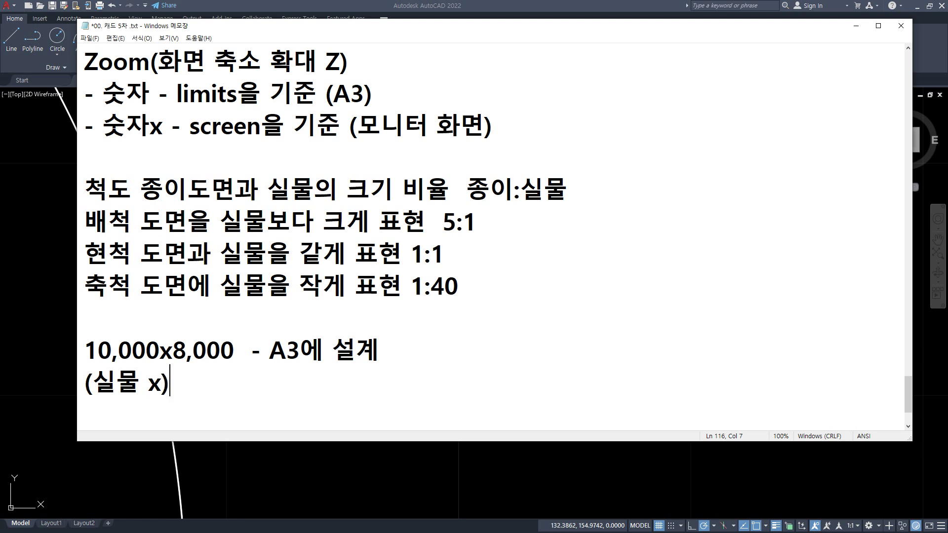
{"action": "key", "text": "BackSpace"}
{"action": "key", "text": "BackSpace"}
{"action": "type", "text": "x 2) / 종이"}
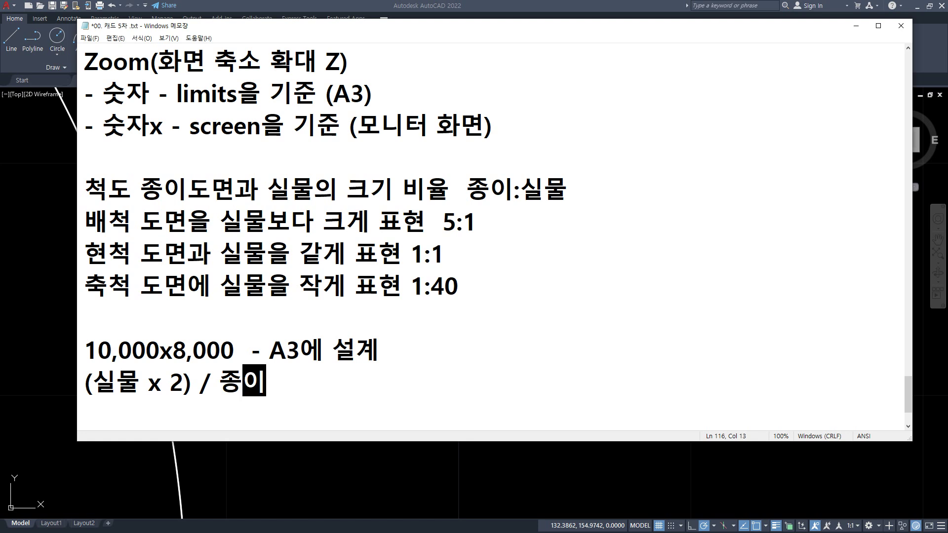
{"action": "key", "text": "Return"}
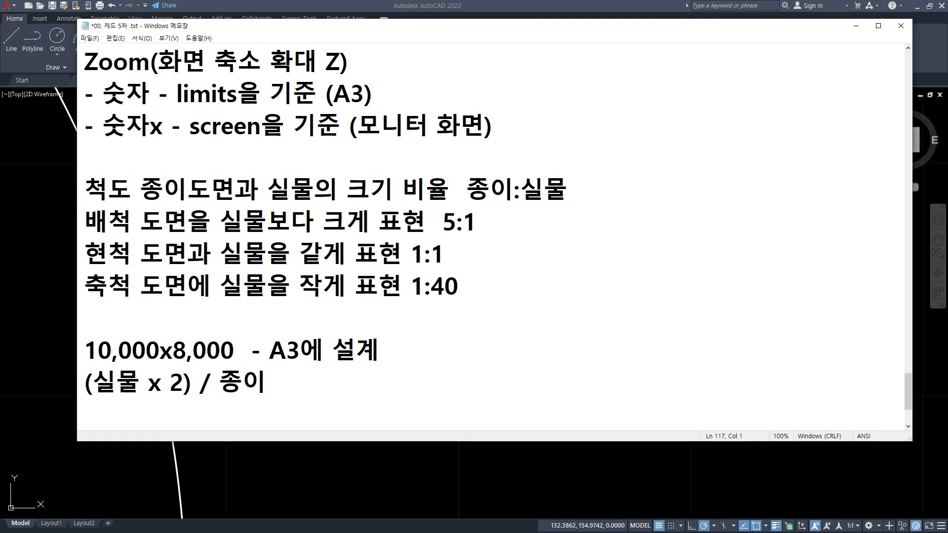
{"action": "key", "text": "super"}
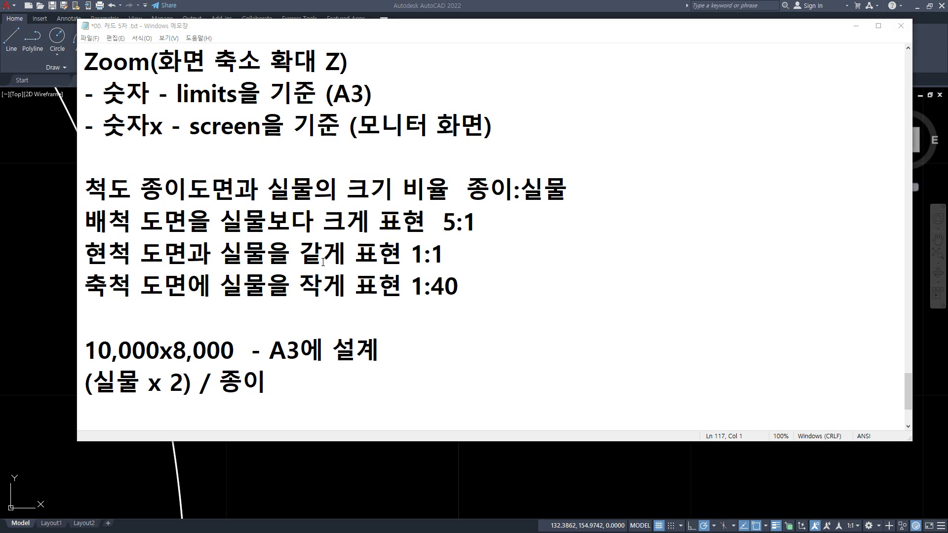
- Switch to the calculator and compute the width scale as 10000 times 2, divided by 420
{"action": "key", "text": "Return"}
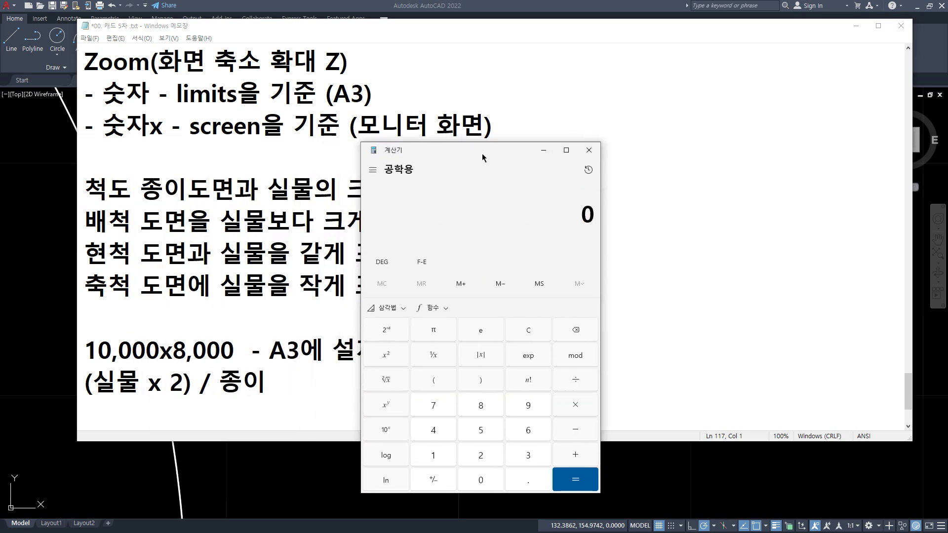
{"action": "type", "text": "10000"}
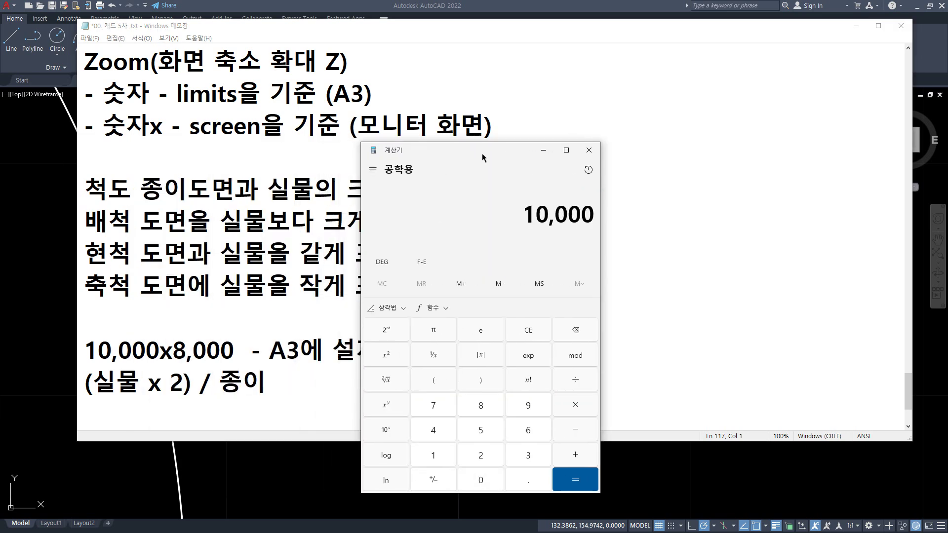
{"action": "type", "text": "/2/420"}
{"action": "key", "text": "Return"}
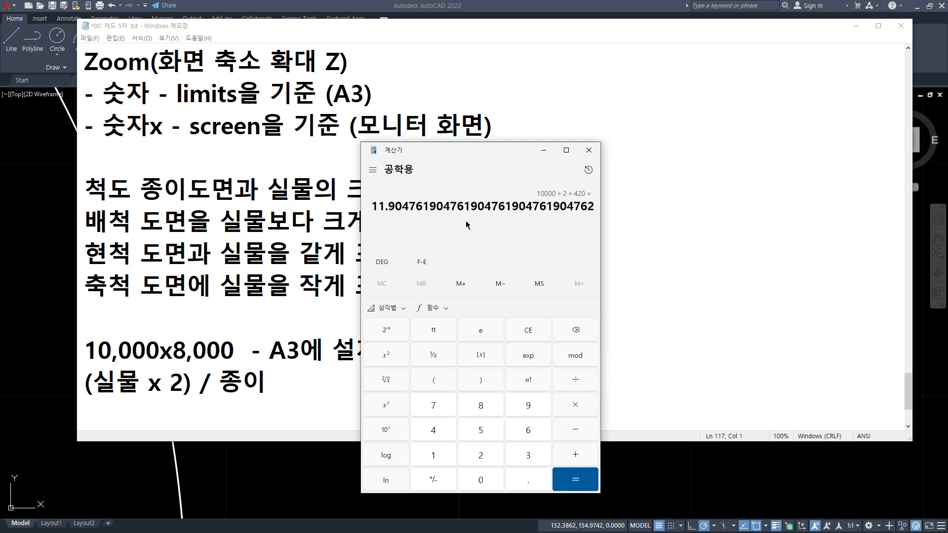
{"action": "key", "text": "Escape"}
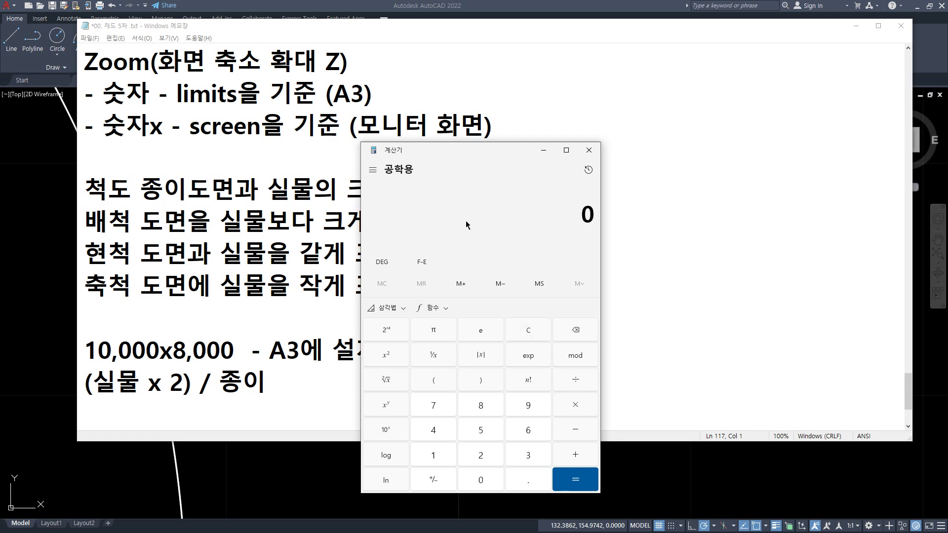
{"action": "type", "text": "100000"}
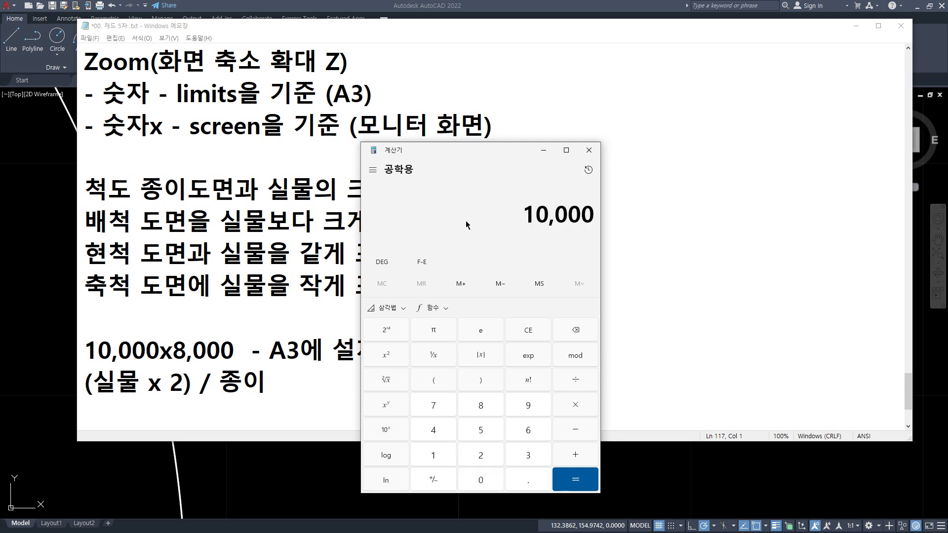
{"action": "type", "text": "*2"}
{"action": "key", "text": "Return"}
{"action": "type", "text": "/420"}
{"action": "key", "text": "Return"}
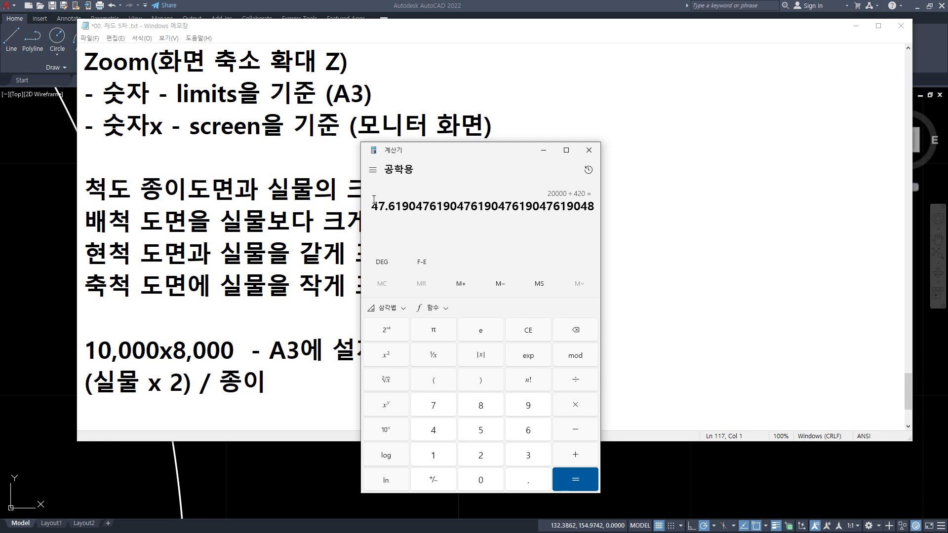
- Add the worked calculation "(10,000 x 2) / 420 = 47" in the notes on the line below the scale formula
{"action": "left_click", "coordinate": [298, 383]}
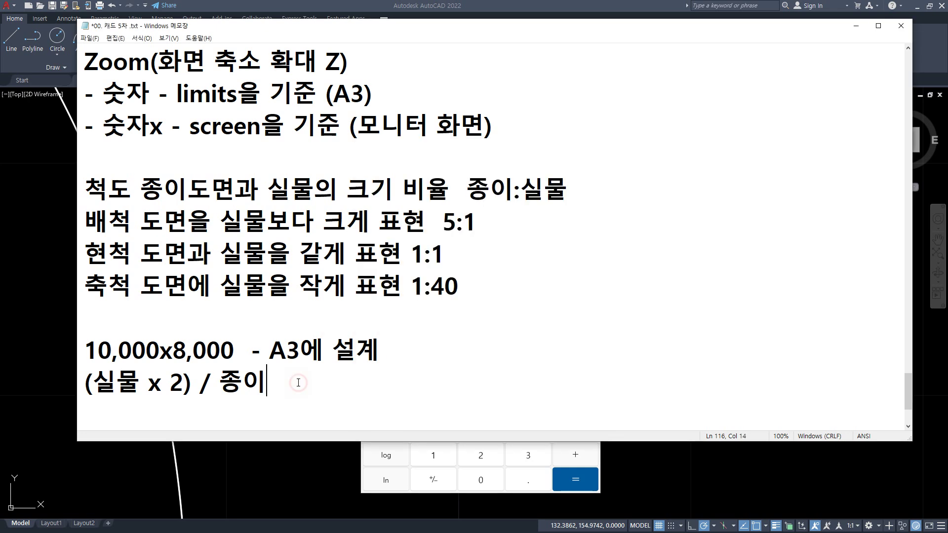
{"action": "key", "text": "Return"}
{"action": "type", "text": "(10,000"}
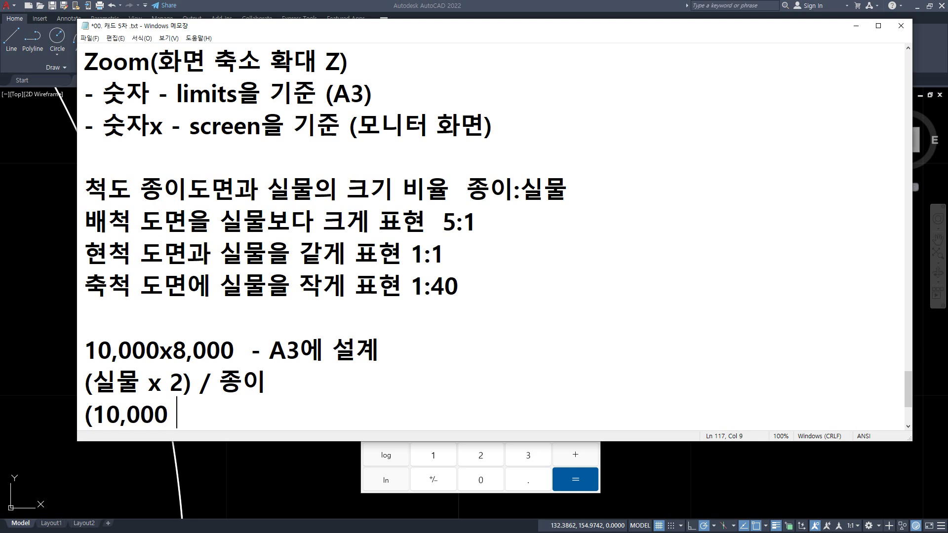
{"action": "type", "text": " ㅊ"}
{"action": "key", "text": "BackSpace"}
{"action": "type", "text": "x 2) / 4"}
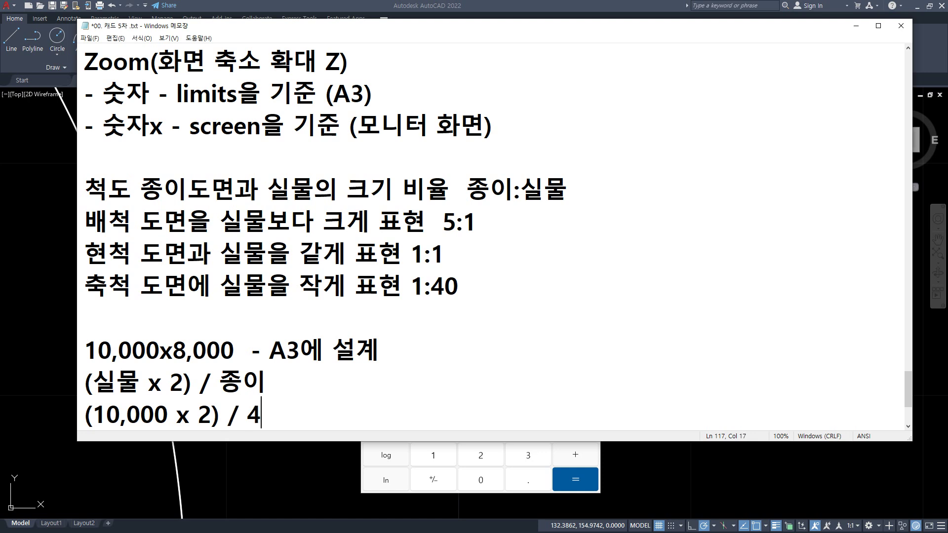
{"action": "type", "text": "20 = 47"}
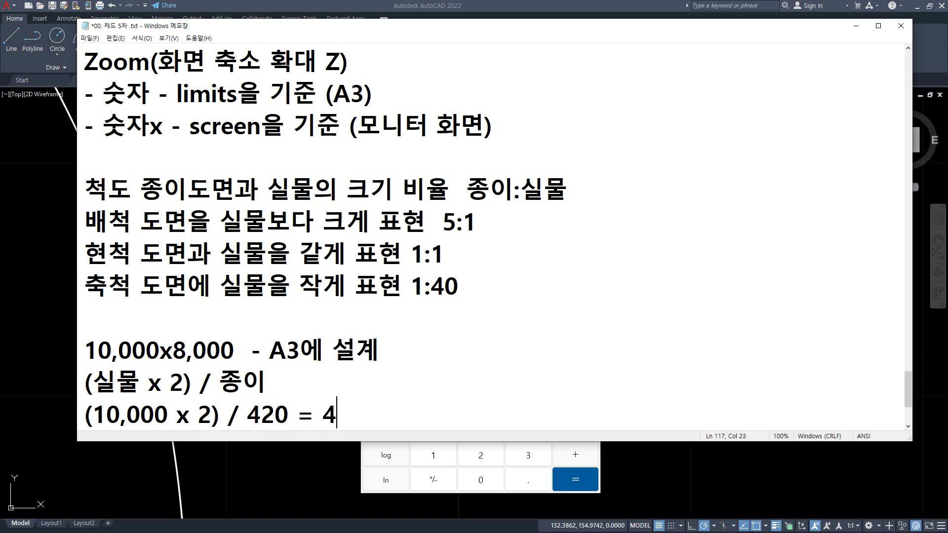
- Enter the height calculation "(8,000 x 2) / 297" on the line below the width calculation
{"action": "key", "text": "Return"}
{"action": "type", "text": "("}
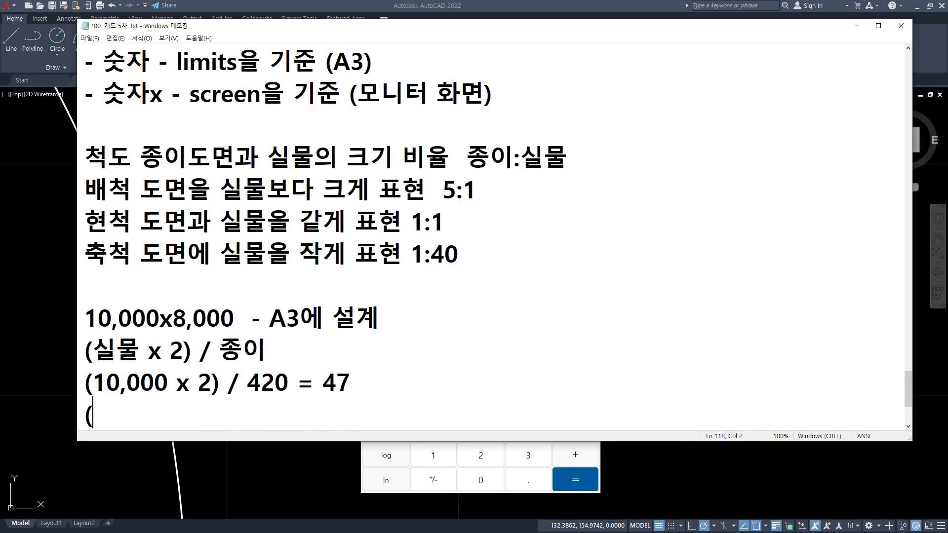
{"action": "type", "text": "8,000 x"}
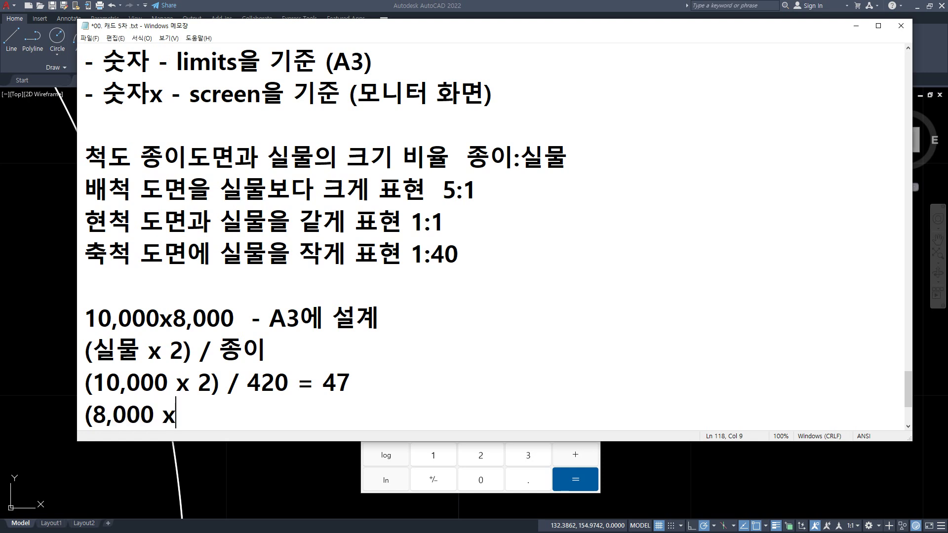
{"action": "type", "text": " 2) / 297"}
- Switch to the calculator and compute 8000 times 2, divided by 297
{"action": "key", "text": "alt+Tab"}
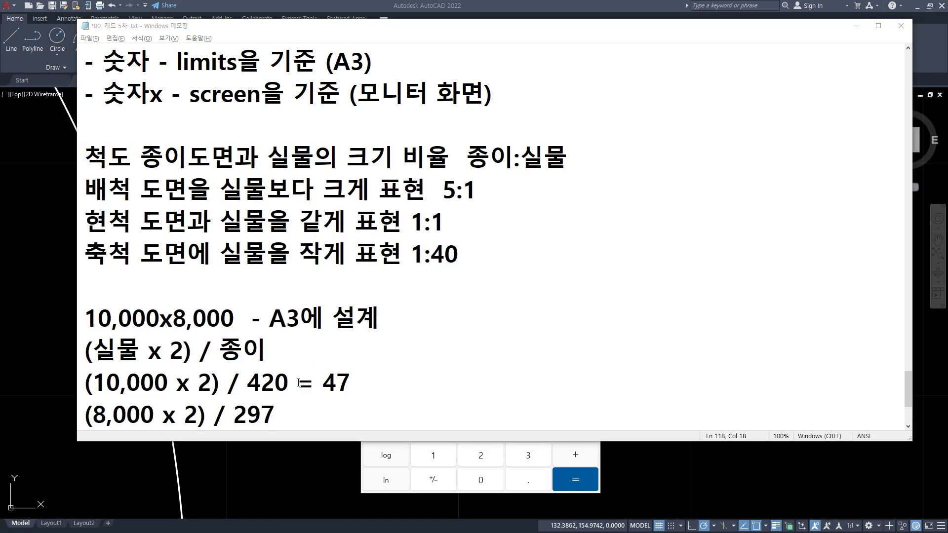
{"action": "type", "text": "800"}
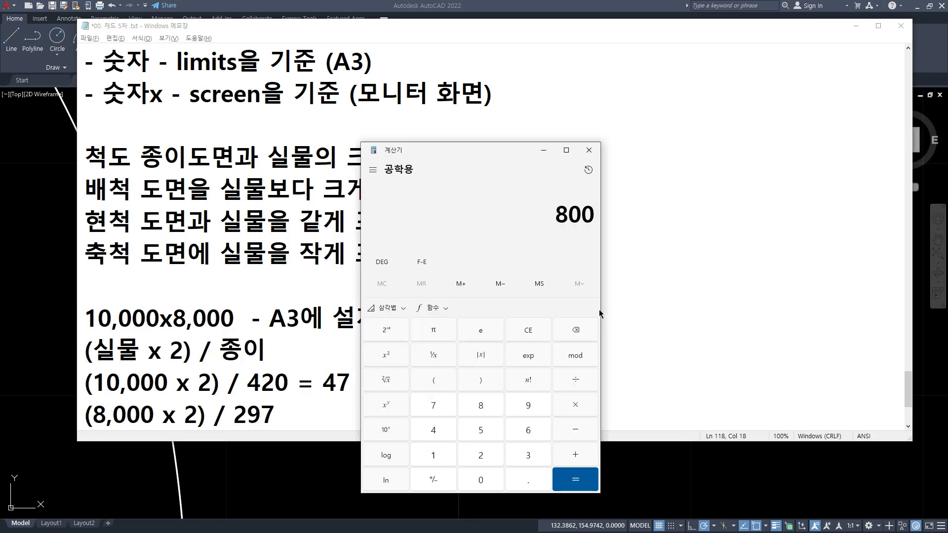
{"action": "type", "text": "0*2/297"}
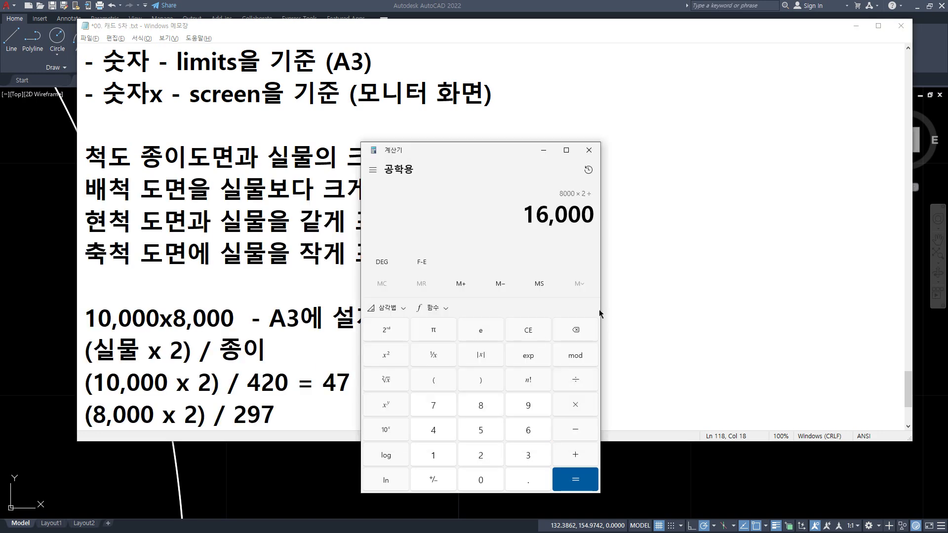
{"action": "key", "text": "Return"}
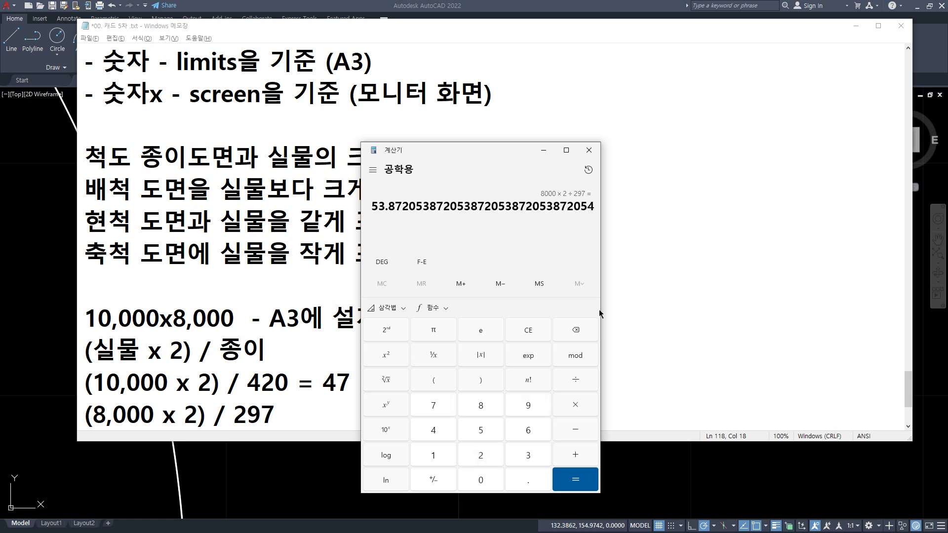
- Complete the height calculation in the notes with "= 53" and leave an empty line below it
{"action": "left_click", "coordinate": [322, 416]}
{"action": "type", "text": "-="}
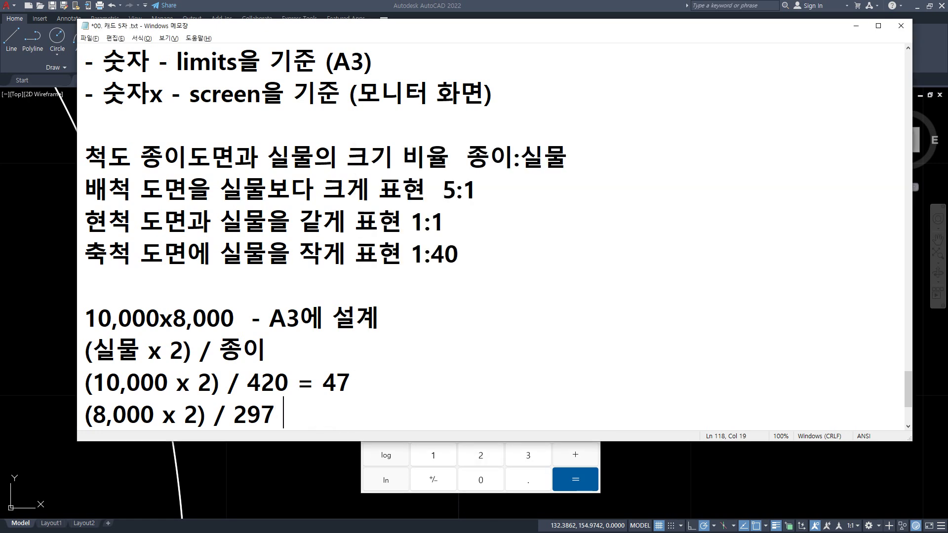
{"action": "key", "text": "BackSpace"}
{"action": "key", "text": "BackSpace"}
{"action": "type", "text": "= 53"}
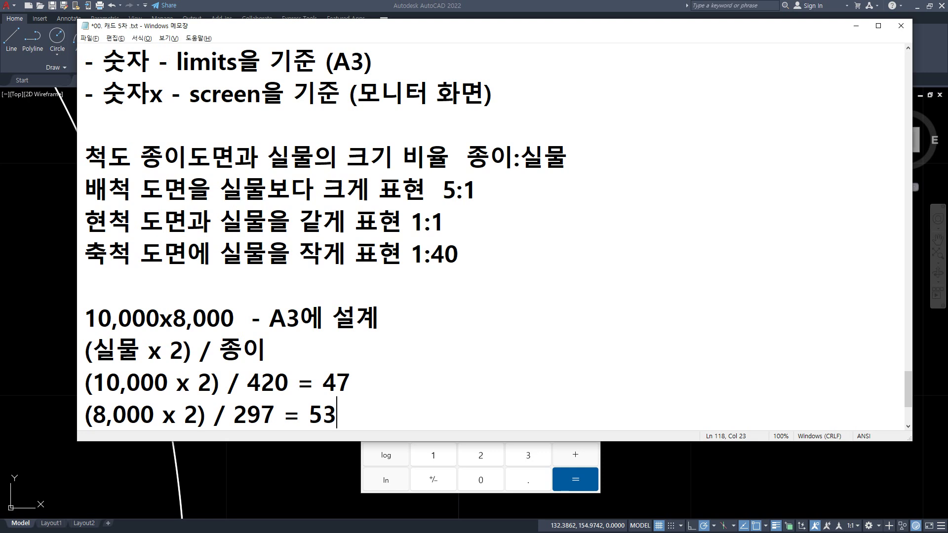
{"action": "key", "text": "Return"}
{"action": "key", "text": "Return"}
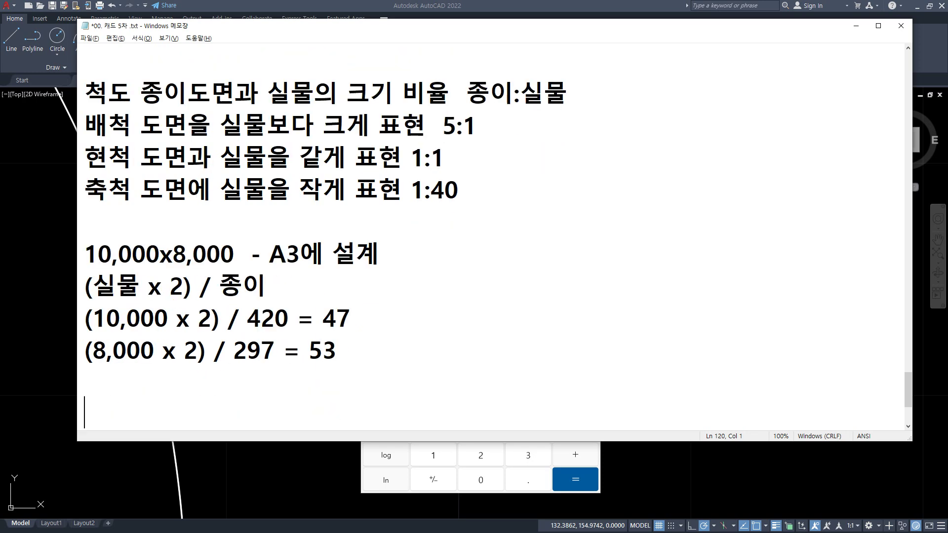
{"action": "type", "text": "8,000"}
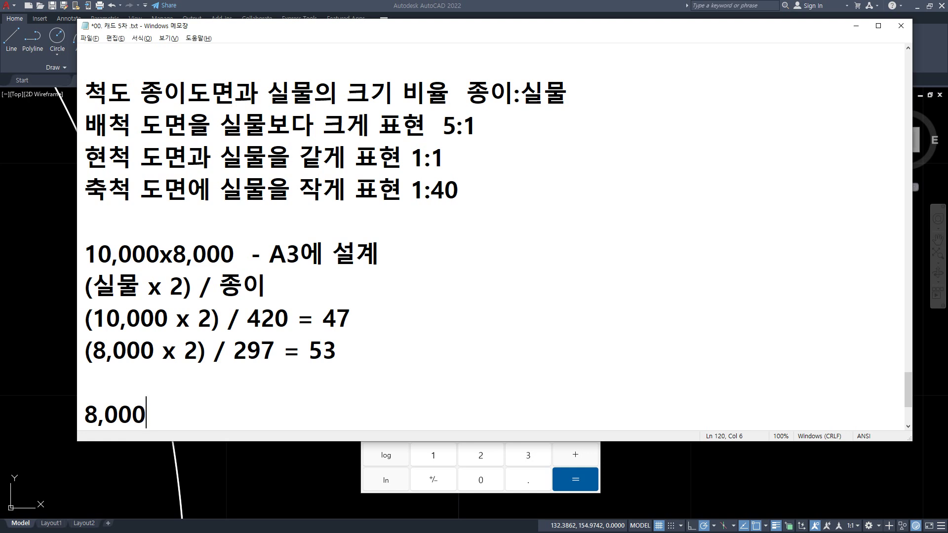
{"action": "key", "text": "BackSpace"}
{"action": "key", "text": "BackSpace"}
{"action": "key", "text": "BackSpace"}
{"action": "key", "text": "BackSpace"}
{"action": "key", "text": "BackSpace"}
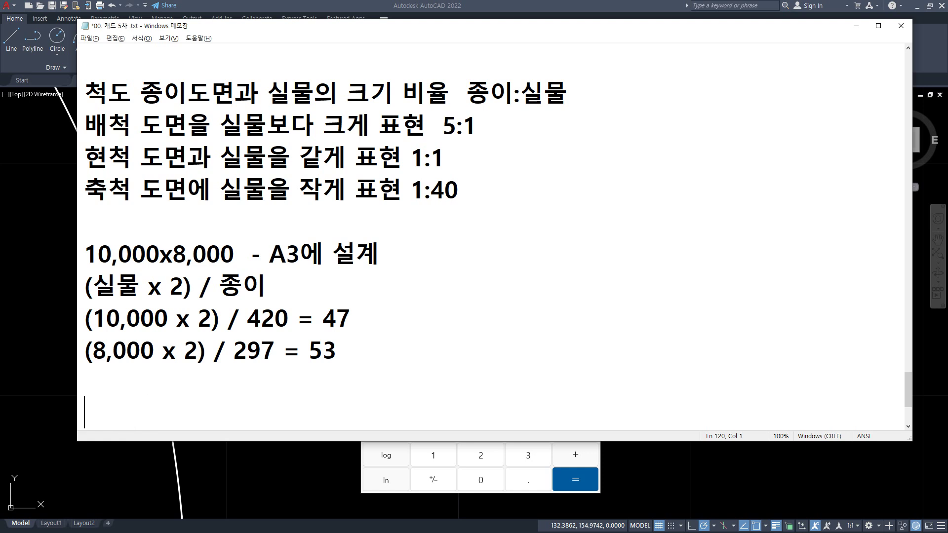
- Enter the second example "12,000 x 10,000 57/67" below the calculations and briefly underline 57/67 with the screen pen
{"action": "type", "text": "12,00"}
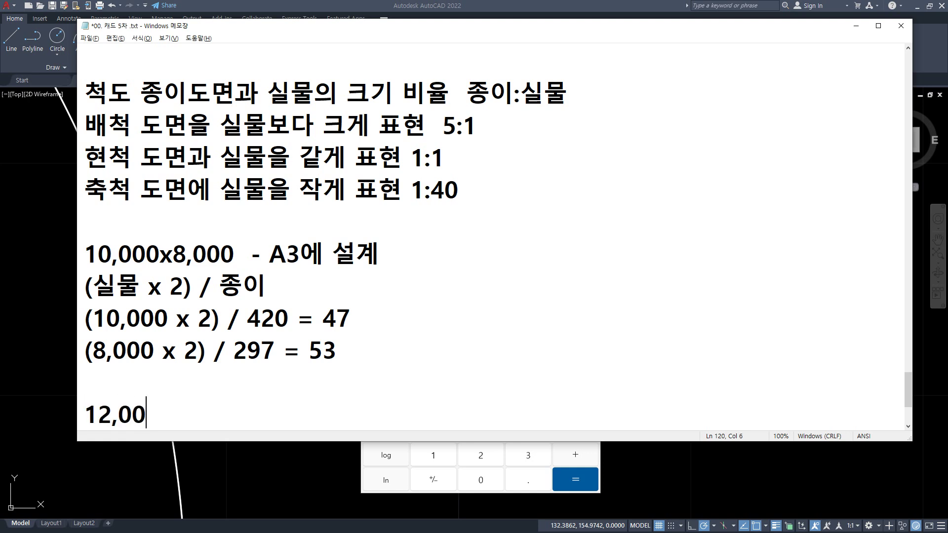
{"action": "type", "text": "0 x 10"}
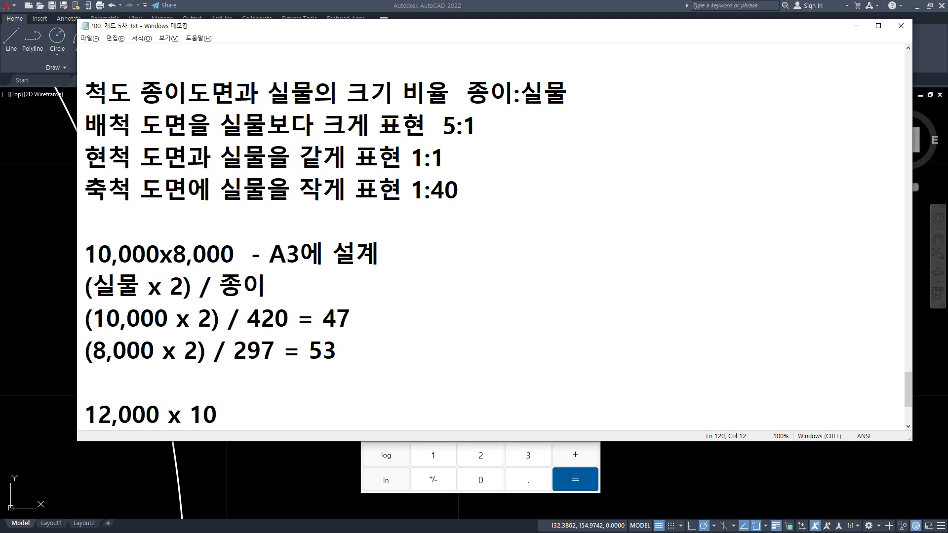
{"action": "type", "text": ",000 57/67"}
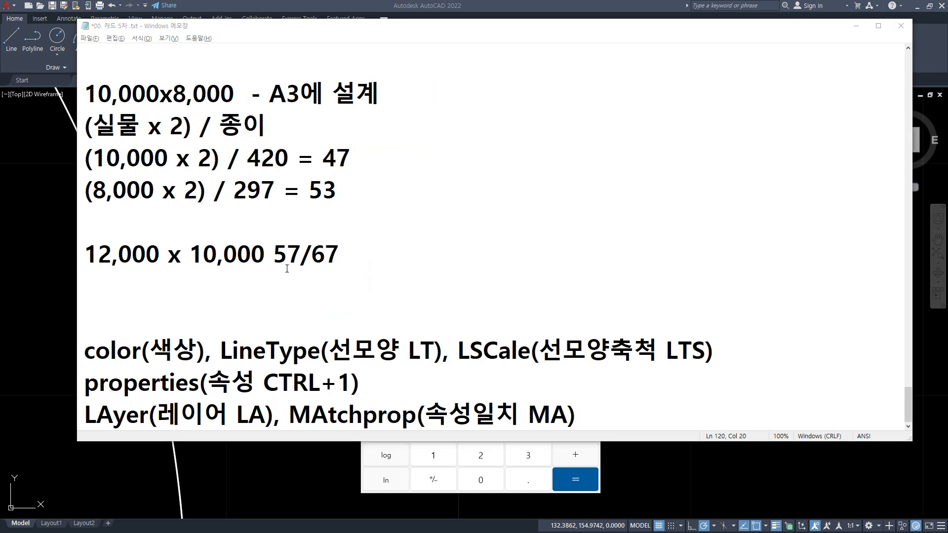
{"action": "mouse_move", "coordinate": [274, 266]}
{"action": "left_mouse_down"}
{"action": "mouse_move", "coordinate": [325, 268]}
{"action": "mouse_move", "coordinate": [332, 276]}
{"action": "left_mouse_up"}
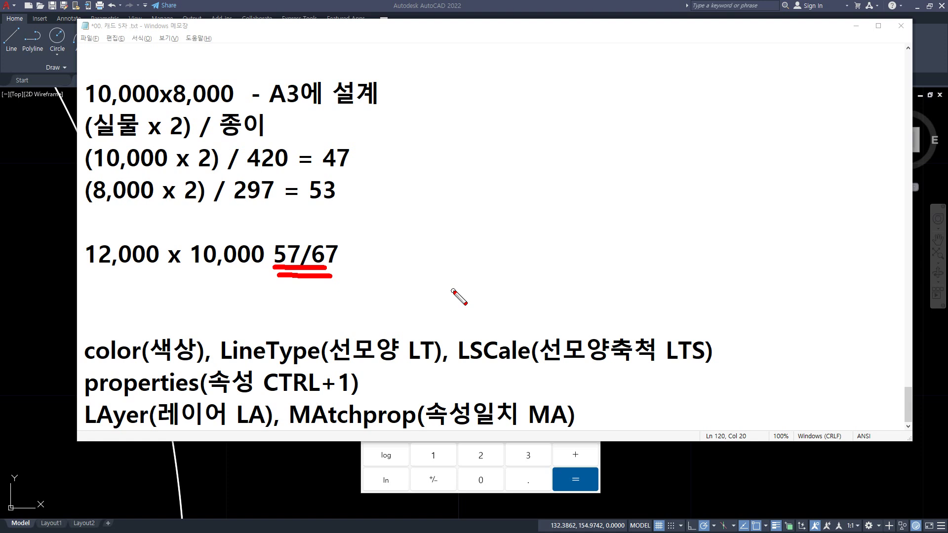
{"action": "key", "text": "Escape"}
- Start a list of standard scales below the second example with "1:1, 1/2, 1/3, 1/4, 1/5"
{"action": "left_click", "coordinate": [387, 287]}
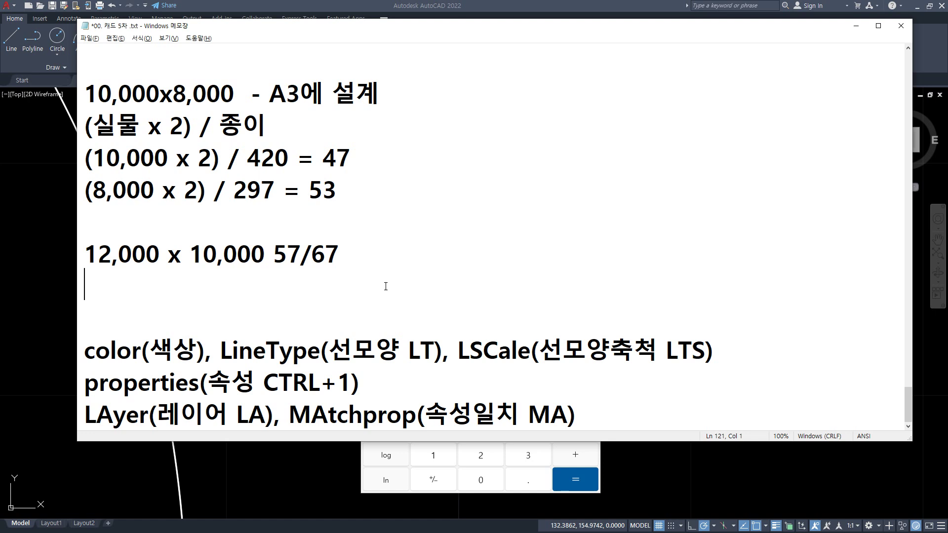
{"action": "type", "text": "1:1, 1/2"}
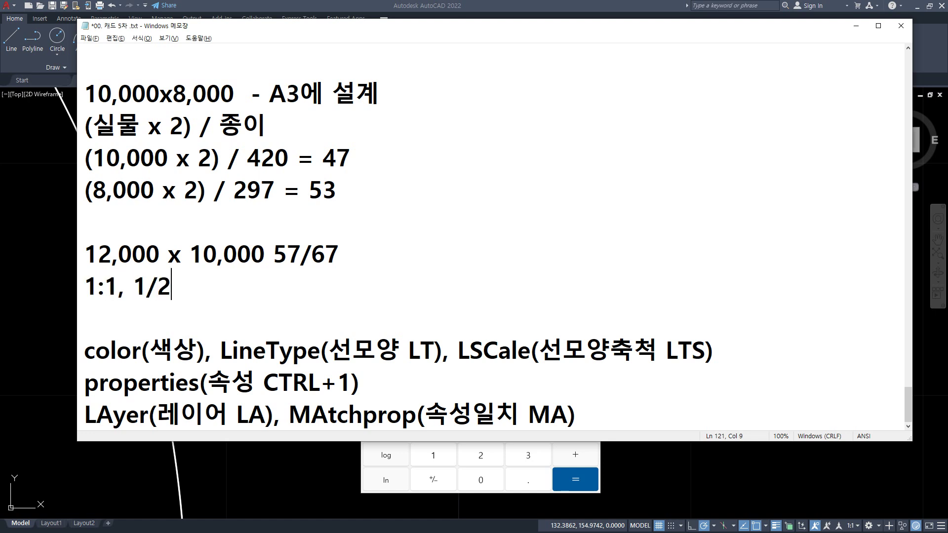
{"action": "type", "text": ", 1/.3"}
{"action": "key", "text": "BackSpace"}
{"action": "key", "text": "BackSpace"}
{"action": "type", "text": "3, 1/4"}
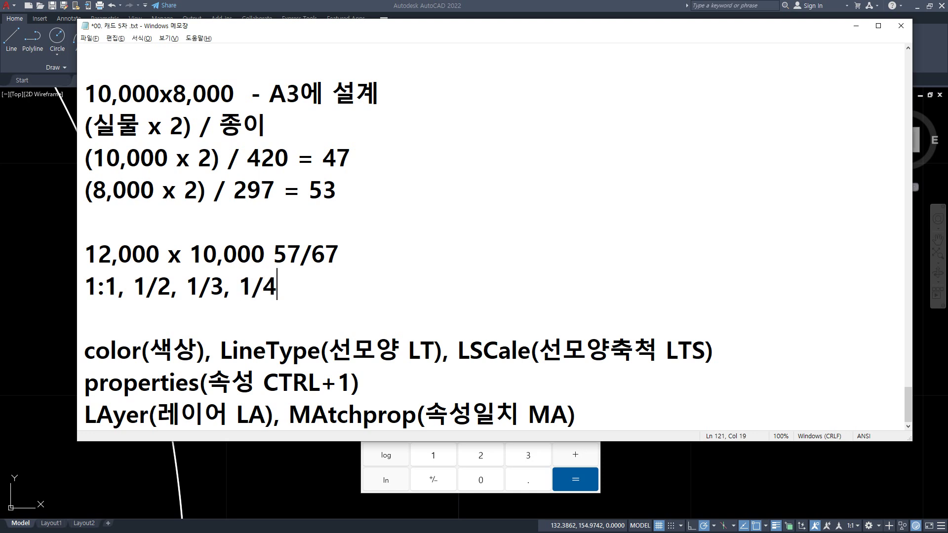
{"action": "type", "text": ", 1/5"}
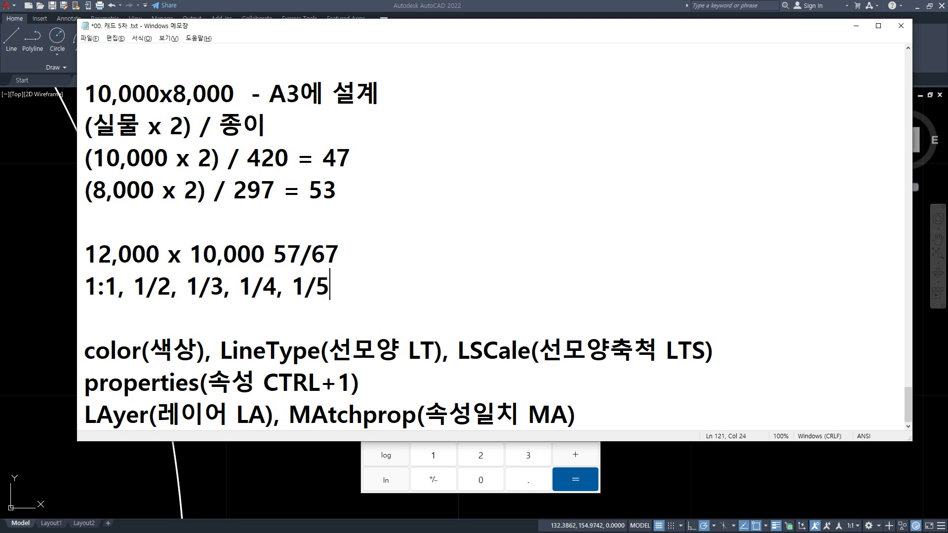
- Extend the scale list with "1/10, 1/20, 1/25, 1/30, 1/40, 1/50, 1/100" and start a new line
{"action": "type", "text": ", 10"}
{"action": "key", "text": "BackSpace"}
{"action": "key", "text": "BackSpace"}
{"action": "type", "text": "1/10, "}
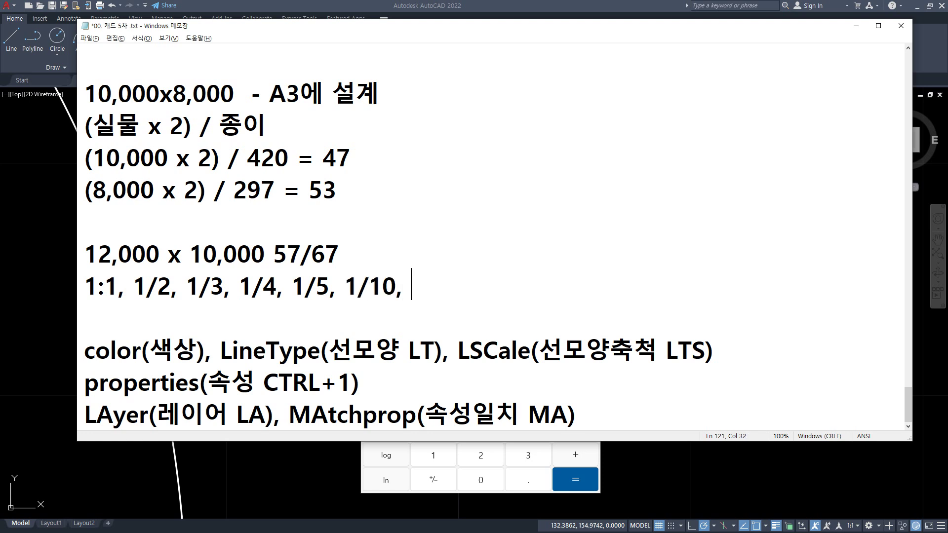
{"action": "type", "text": "1/20"}
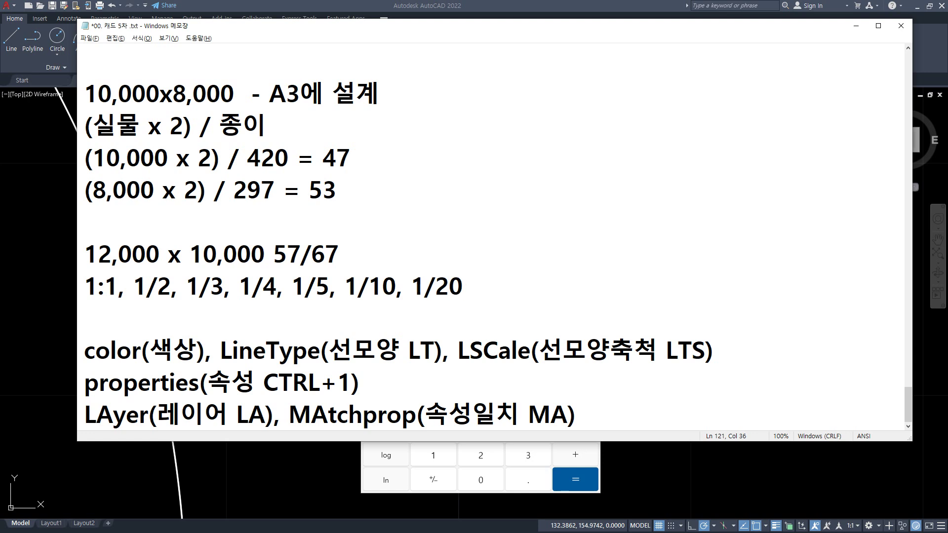
{"action": "type", "text": ", 1/25"}
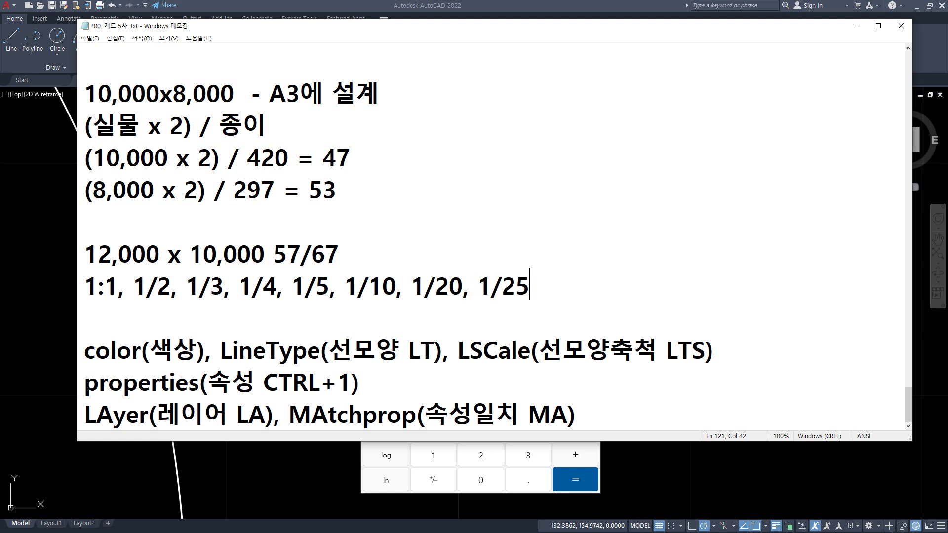
{"action": "type", "text": ", 1/30, 1/40."}
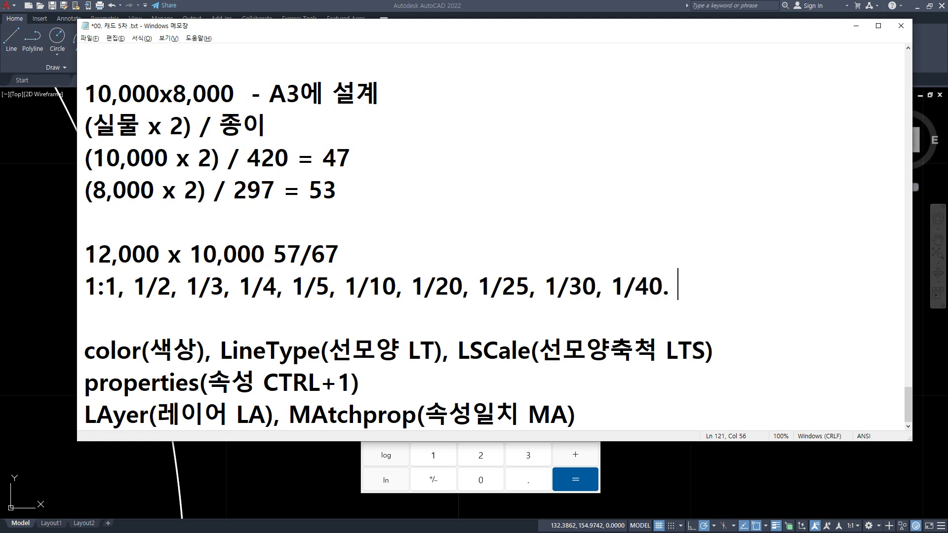
{"action": "key", "text": "BackSpace"}
{"action": "type", "text": ", 1/50, 1/100"}
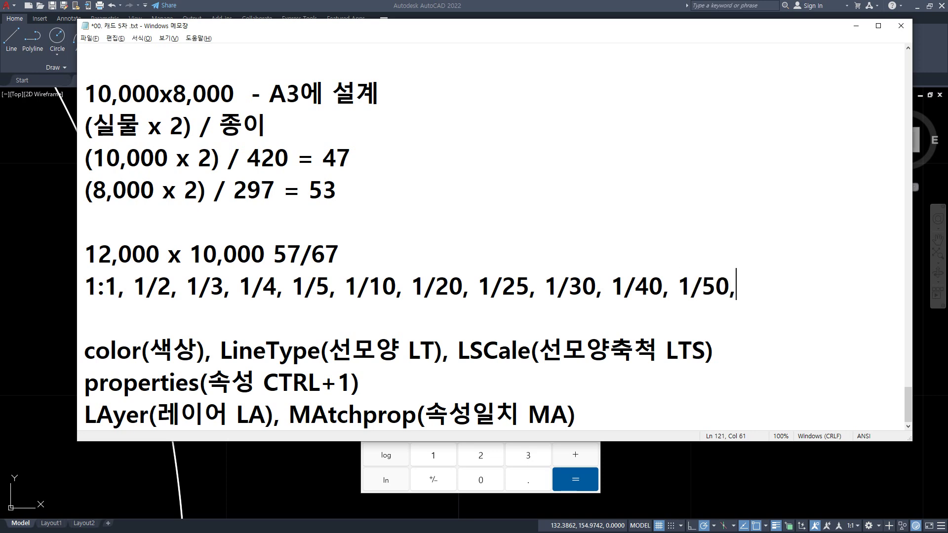
{"action": "key", "text": "Return"}
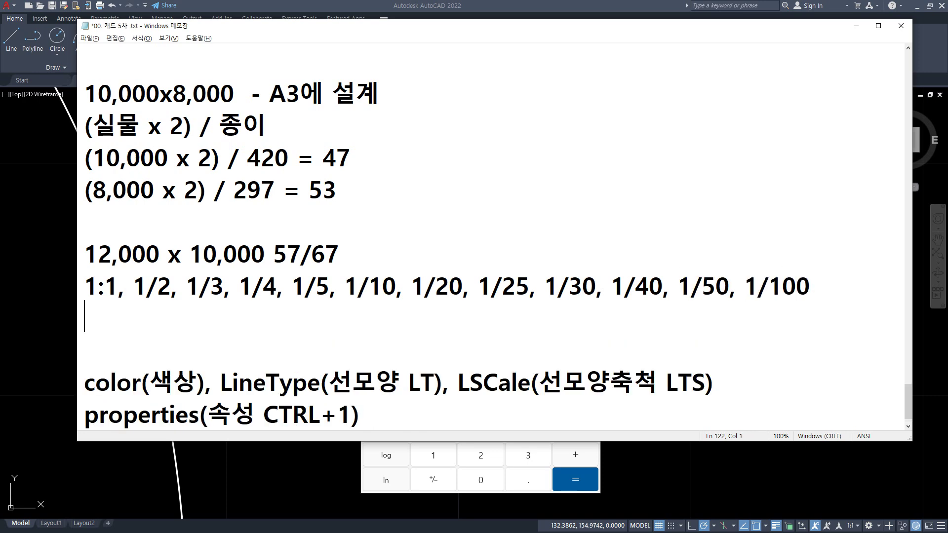
- Continue the scale list on the second line with "1/200, 1/250, 1/300, 1/500, 1/600"
{"action": "type", "text": "1/200"}
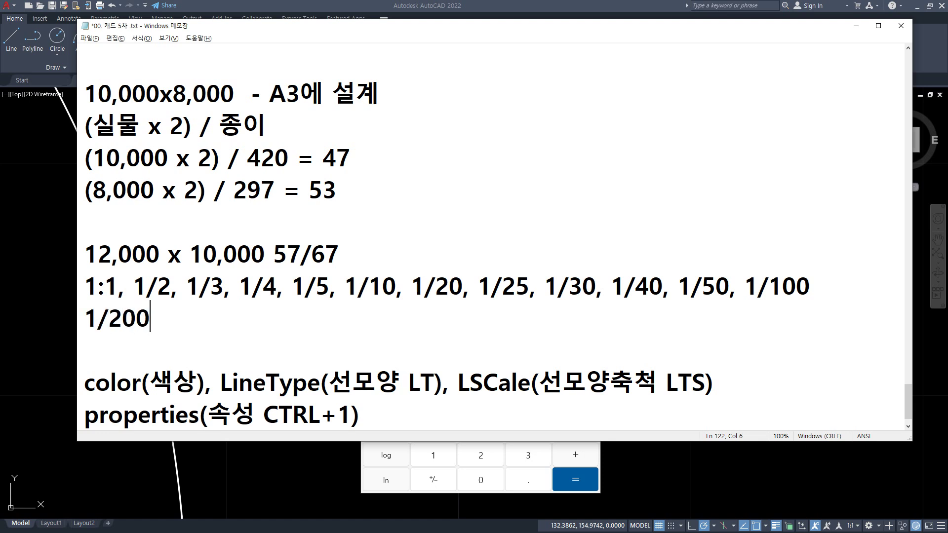
{"action": "type", "text": ", 1/2"}
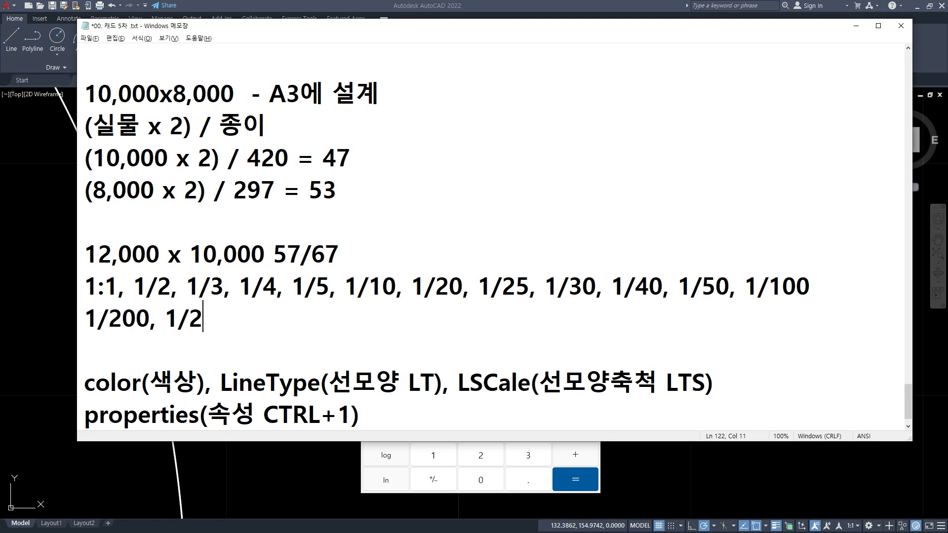
{"action": "type", "text": "50, 1/"}
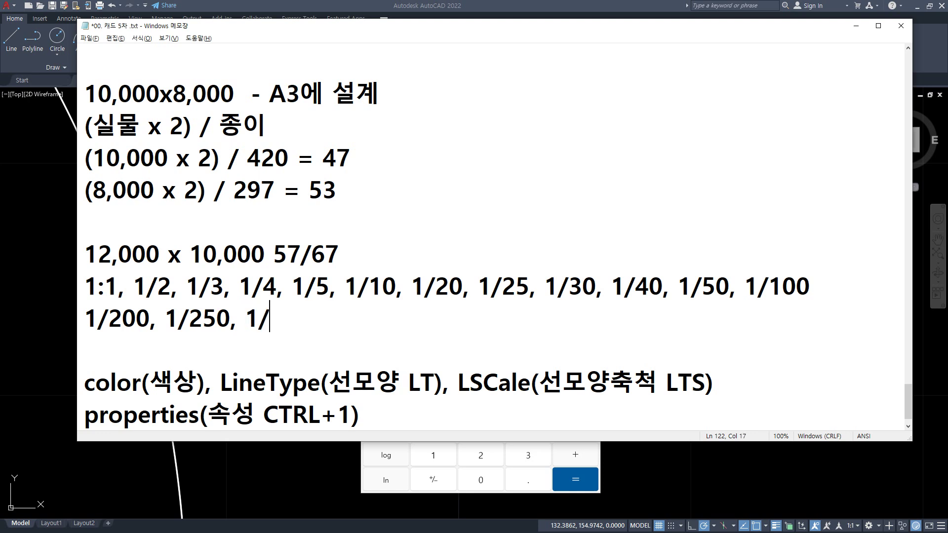
{"action": "type", "text": "300,"}
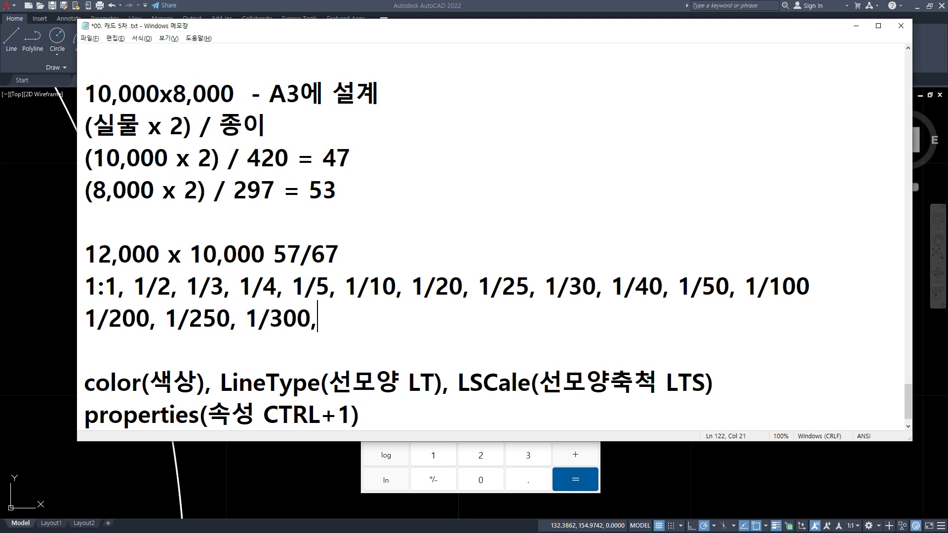
{"action": "type", "text": " 1/500"}
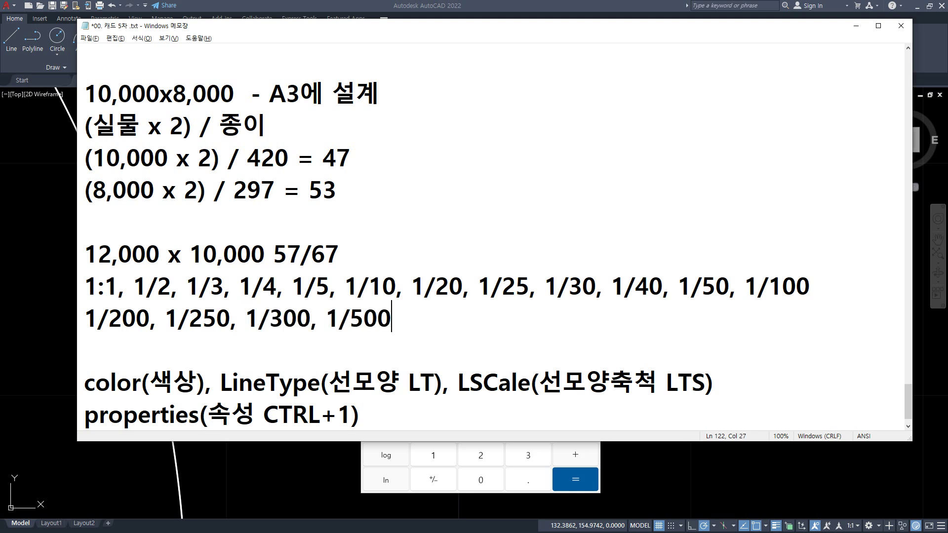
{"action": "type", "text": ", 1/600"}
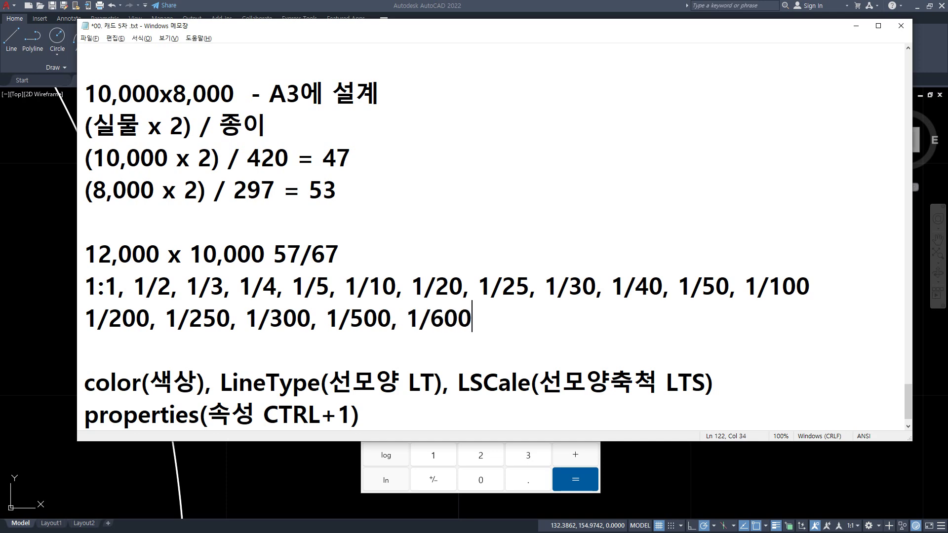
- Extend the scale list with "1/1000, 1/1200, 1/2000, 1/2500, 1/3000, 1/6000"
{"action": "type", "text": ", 1/1000"}
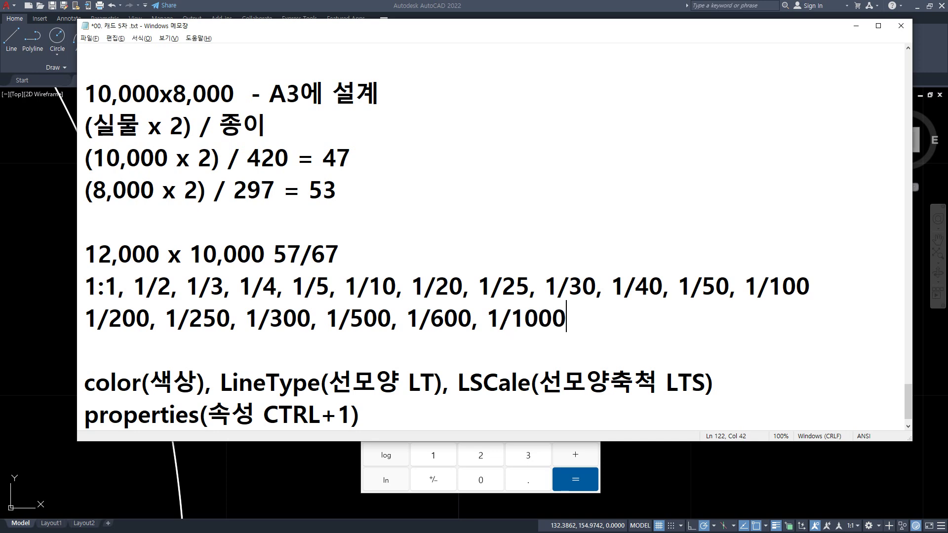
{"action": "type", "text": ", 1/1200"}
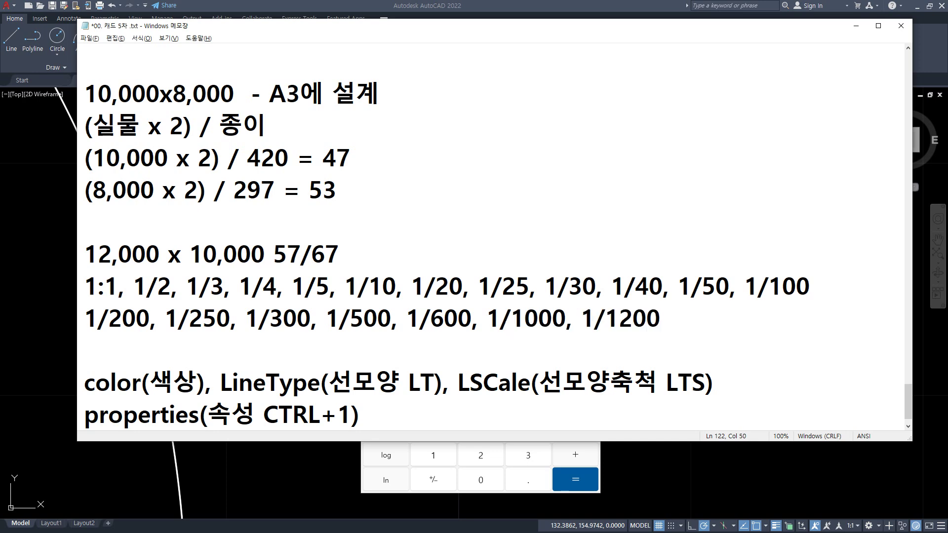
{"action": "type", "text": ", 1/2000, "}
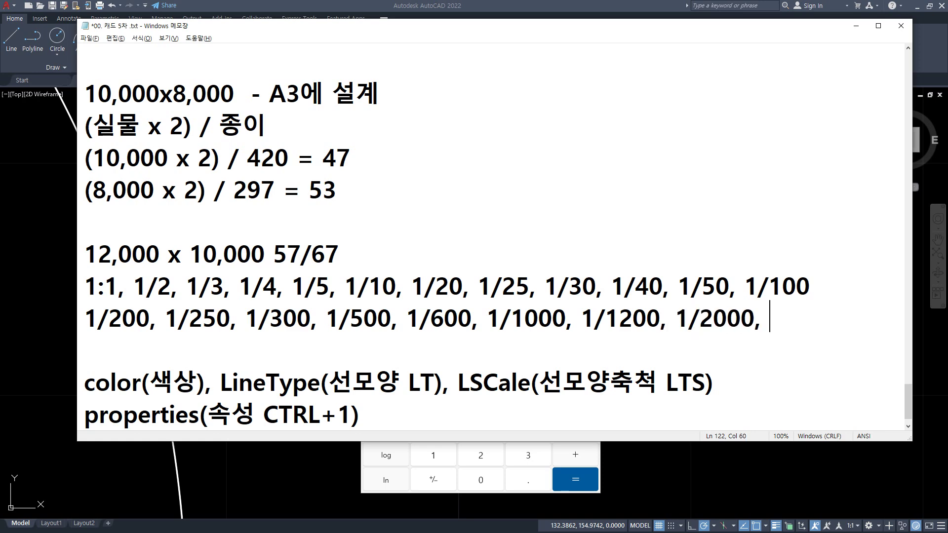
{"action": "type", "text": "1/2500"}
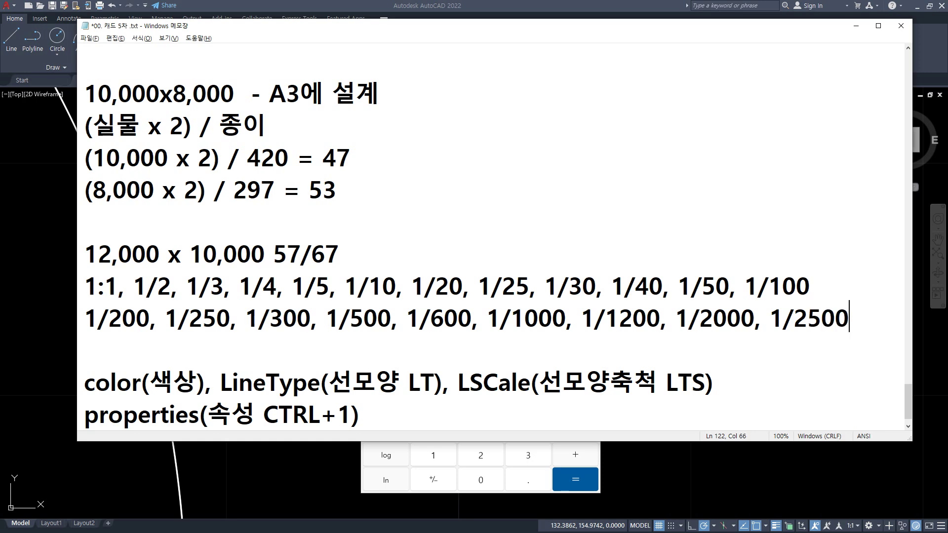
{"action": "type", "text": ", 1/3000, 1/6000"}
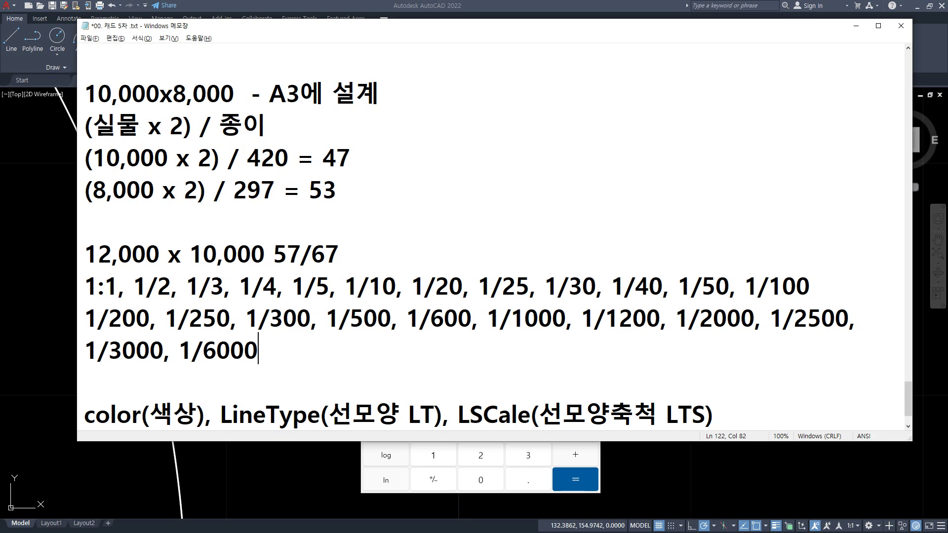
- Below the scale list, leave an empty line and enter the rows "1,2,3,4,5,6" and "10,20,30,40,50,60"
{"action": "key", "text": "ctrl+End"}
{"action": "key", "text": "shift+Home"}
{"action": "key", "text": "BackSpace"}
{"action": "type", "text": "1"}
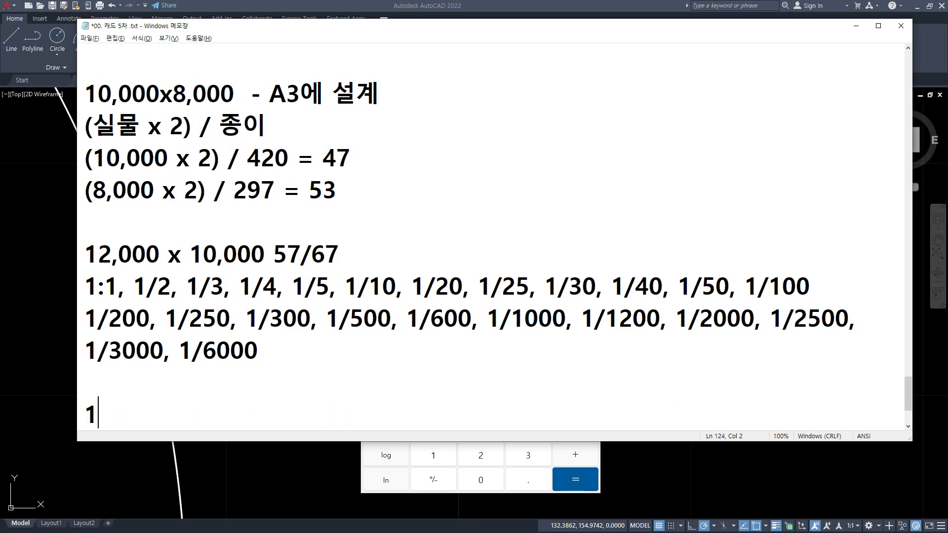
{"action": "type", "text": ",2,3,4,5,6"}
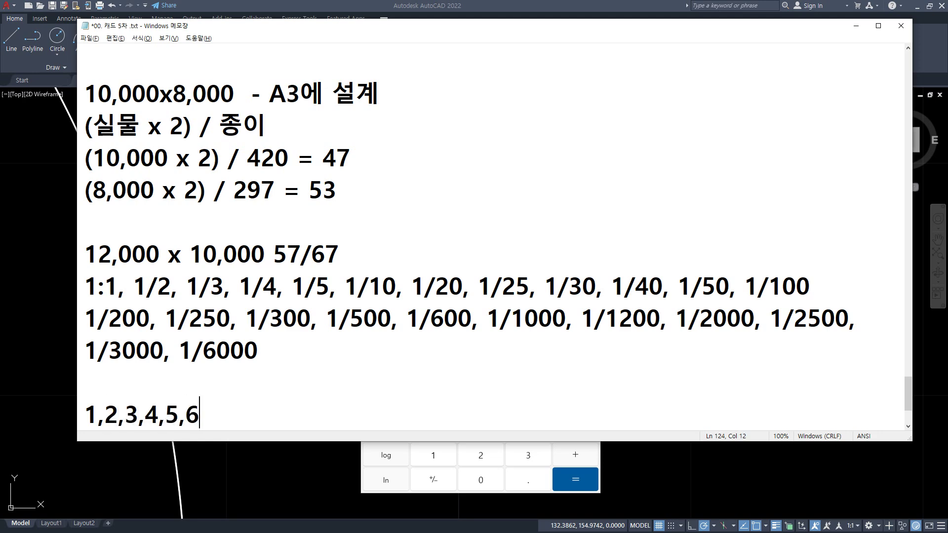
{"action": "key", "text": "Return"}
{"action": "type", "text": "10,"}
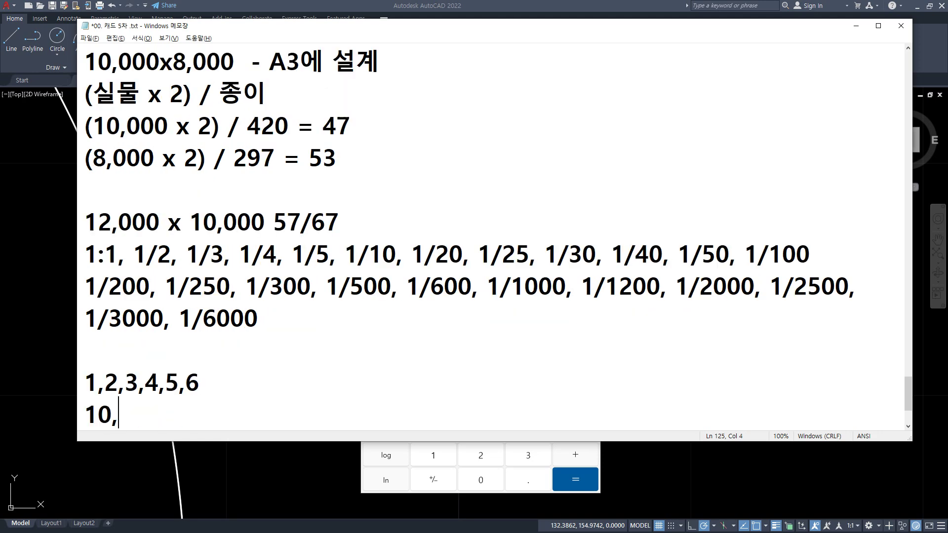
{"action": "type", "text": "20,30,40,"}
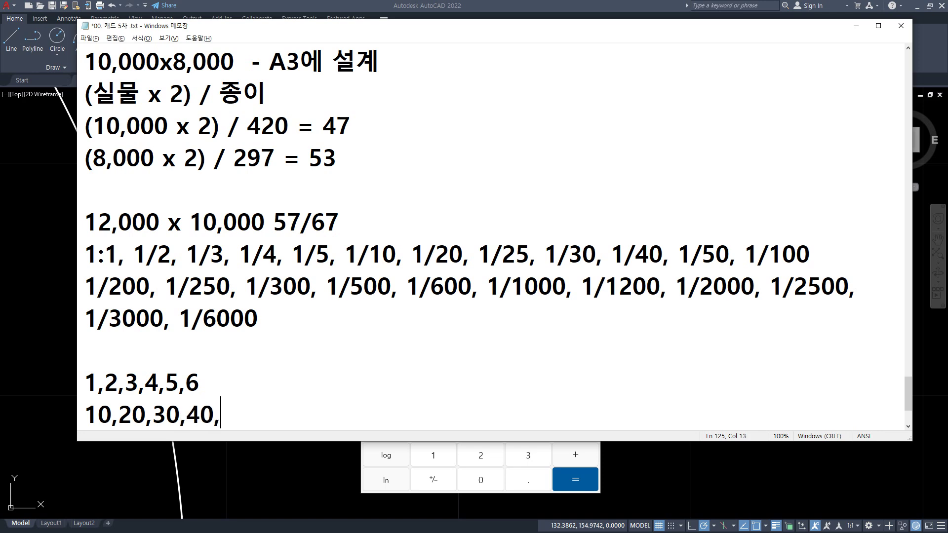
{"action": "type", "text": "50,60"}
{"action": "key", "text": "Return"}
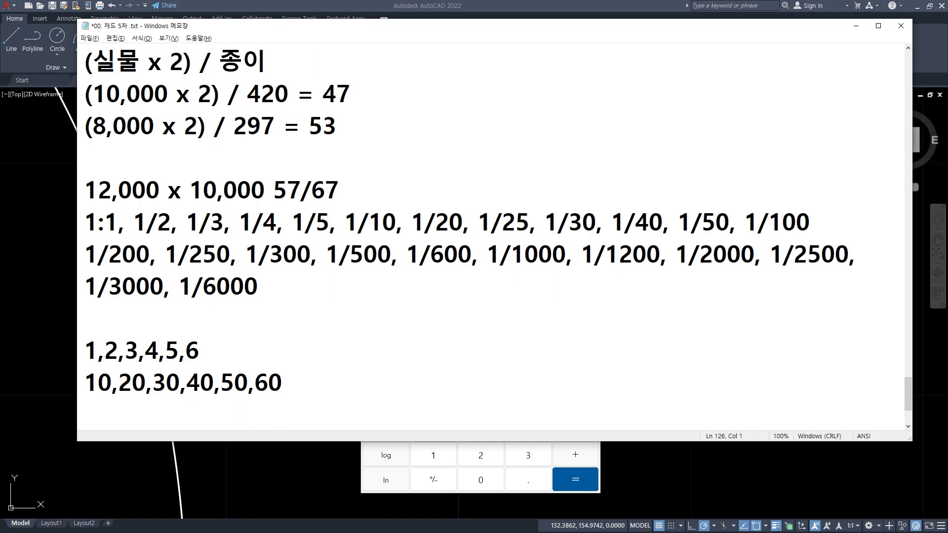
- Add the hundreds row "100,200,300,400,500,600" under the tens row
{"action": "type", "text": "100,200,30"}
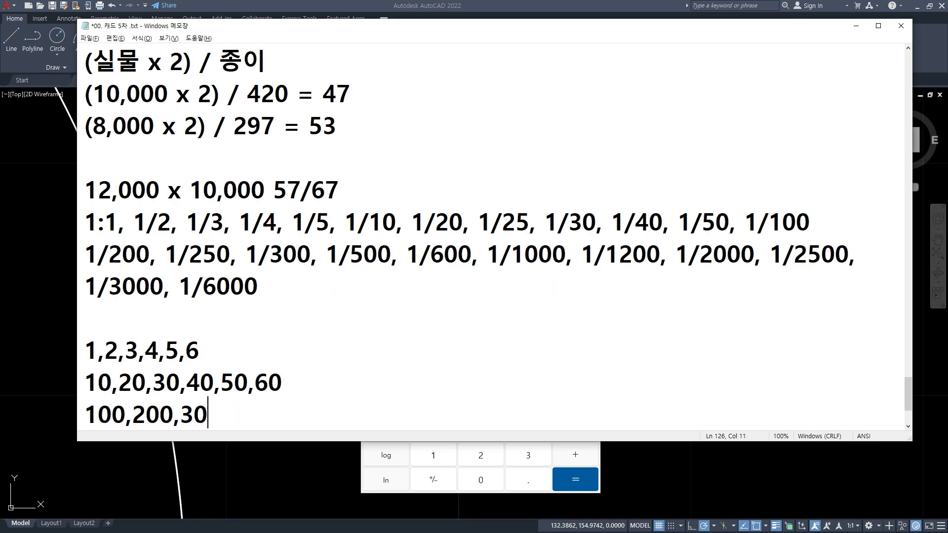
{"action": "type", "text": "0,400,500,6"}
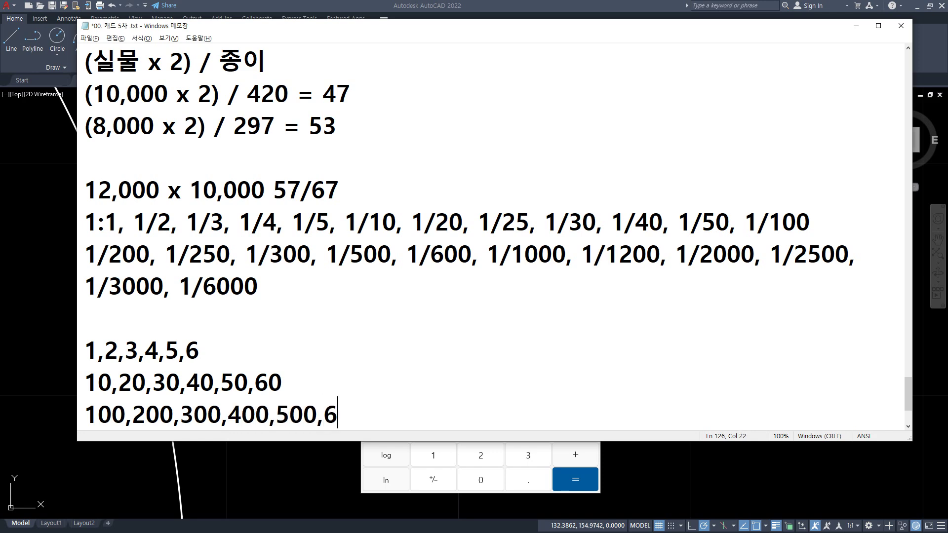
{"action": "type", "text": "00"}
{"action": "key", "text": "Return"}
- Add the thousands row "1000,2000,3000,4000,5000,600" under the hundreds row
{"action": "type", "text": "1000,"}
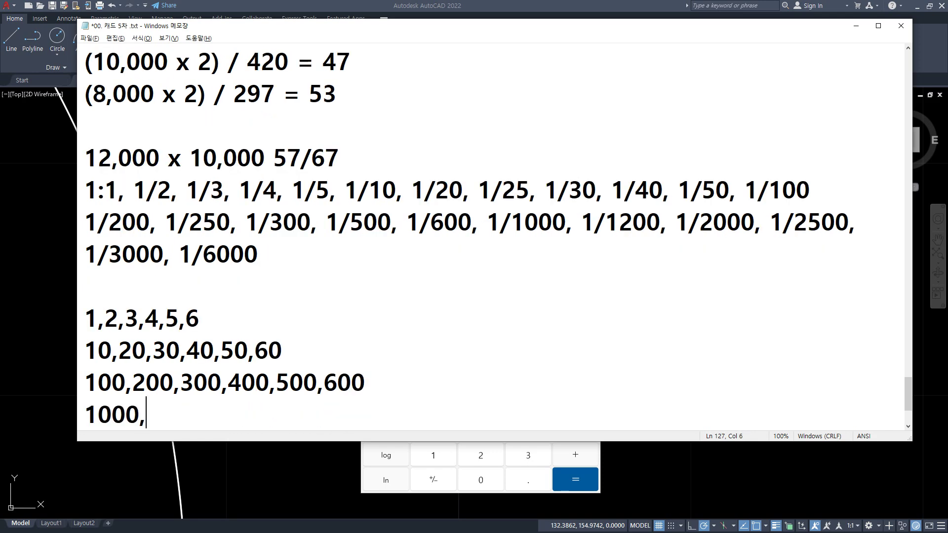
{"action": "type", "text": "2000,300"}
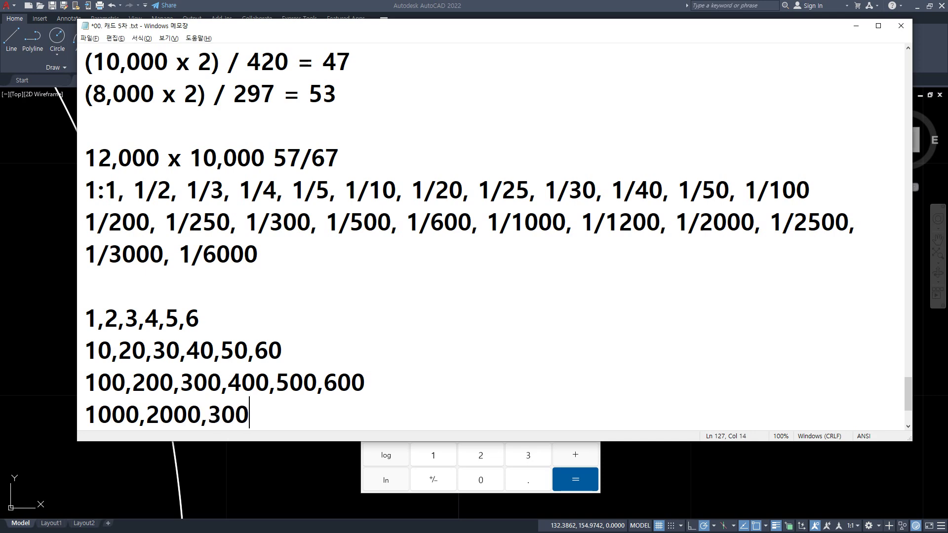
{"action": "type", "text": "0,4000,5"}
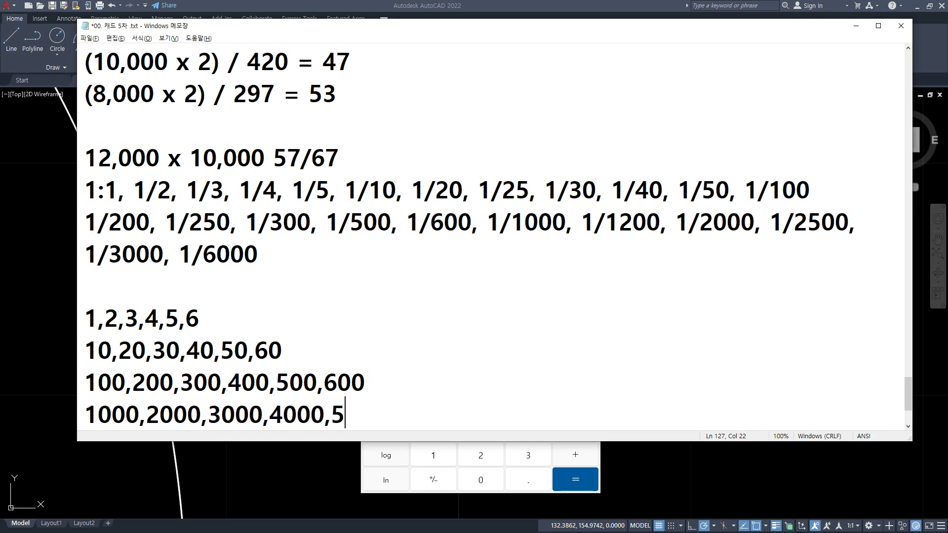
{"action": "type", "text": "000,"}
{"action": "key", "text": "BackSpace"}
{"action": "type", "text": "0,6"}
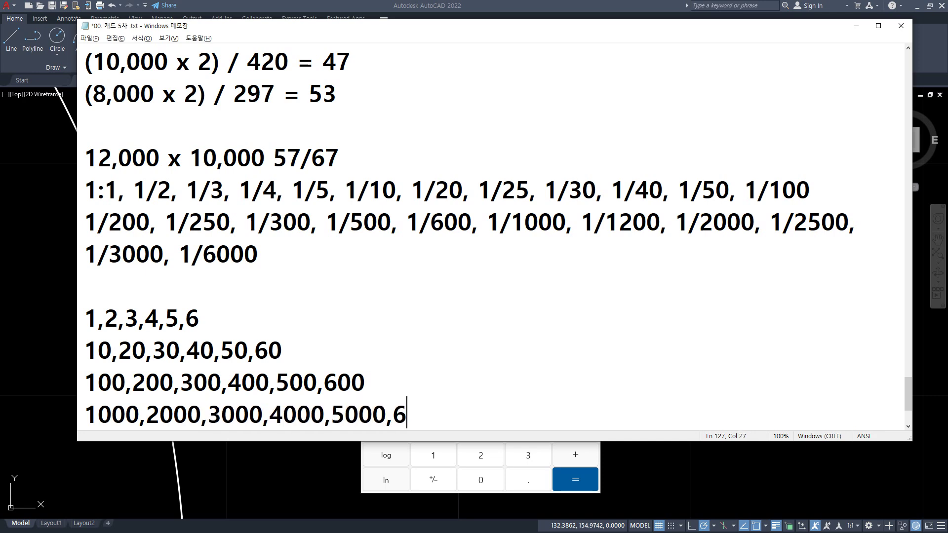
{"action": "type", "text": "00"}
- In the tens row, insert "(25)," between 20 and 30 and append ",(80,90)" after 60
{"action": "key", "text": "Left"}
{"action": "key", "text": "Left"}
{"action": "key", "text": "Left"}
{"action": "key", "text": "Left"}
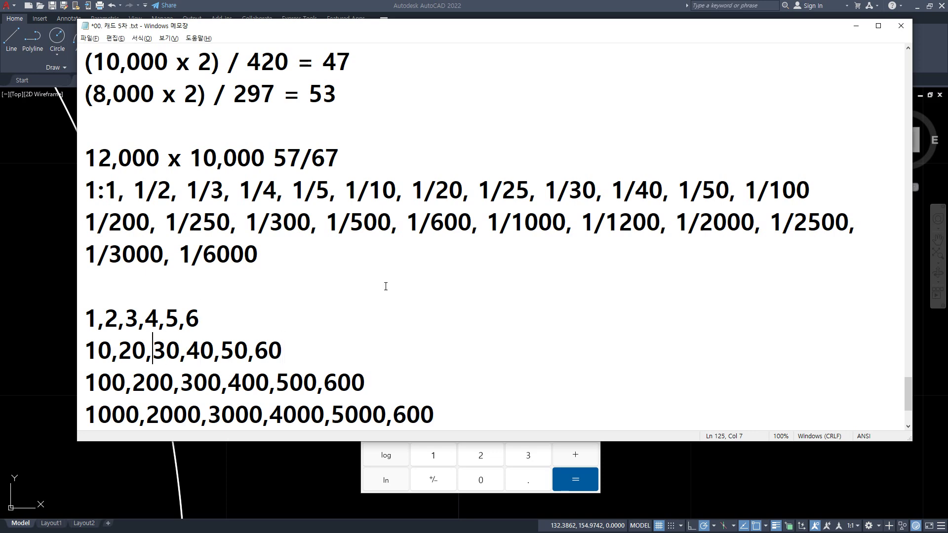
{"action": "type", "text": "(25),"}
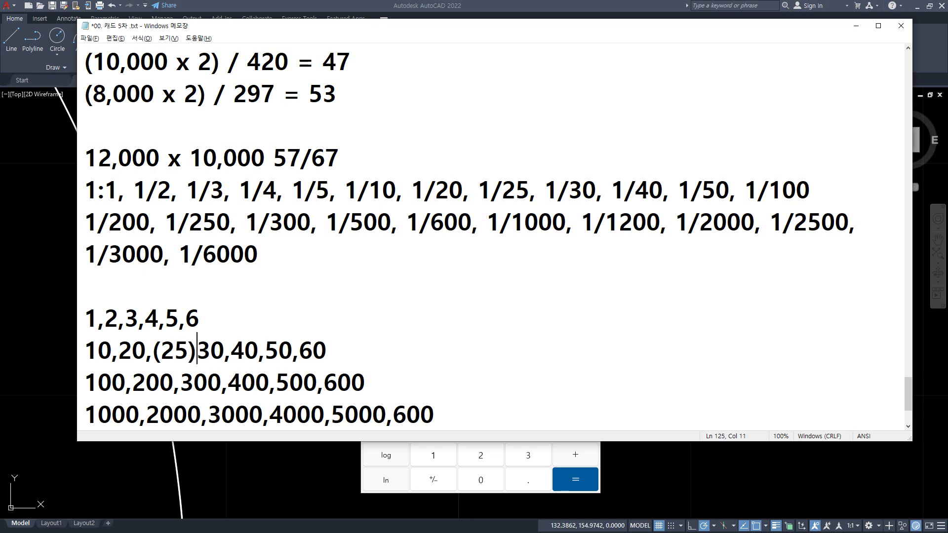
{"action": "key", "text": "Delete"}
{"action": "key", "text": "End"}
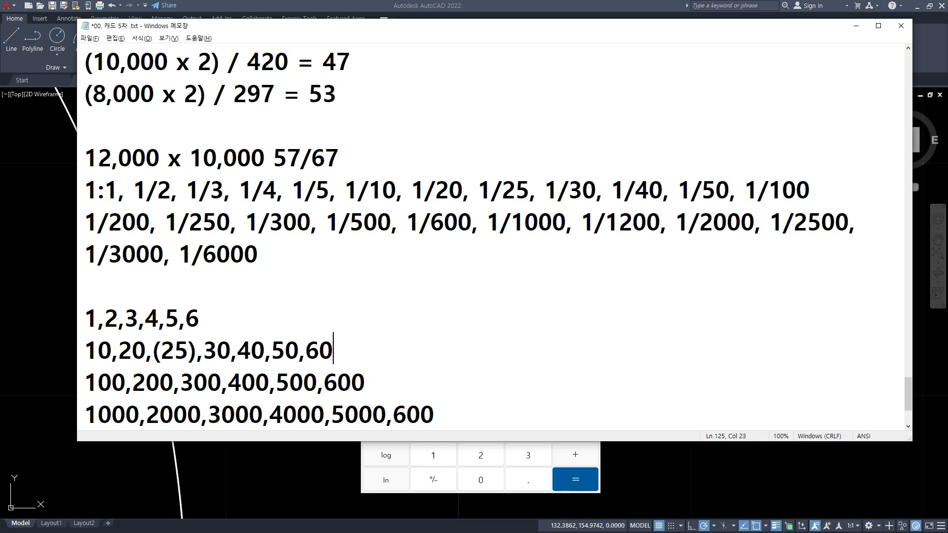
{"action": "key", "text": "BackSpace"}
{"action": "type", "text": ",(80,90)"}
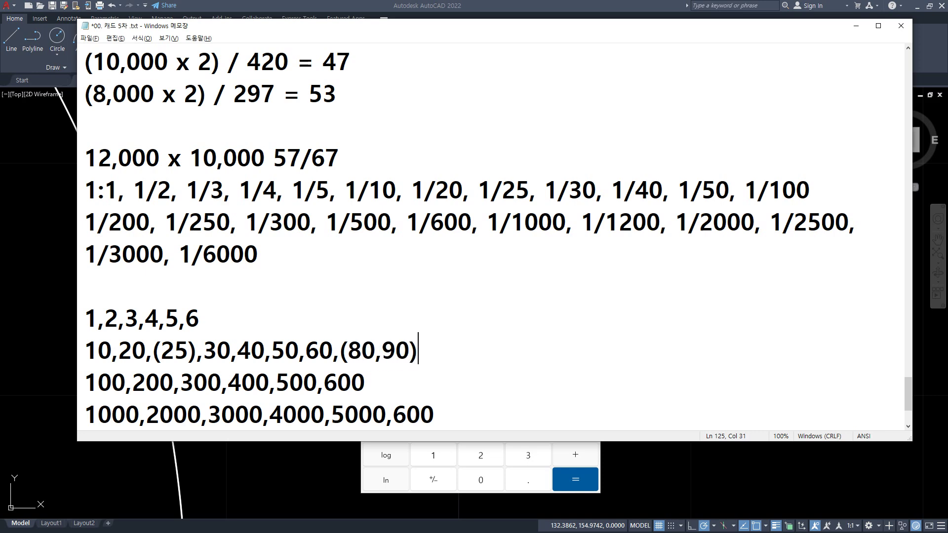
- In the hundreds row, insert "(120, 150)," between 100 and 200
{"action": "key", "text": "Home"}
{"action": "key", "text": "Right"}
{"action": "key", "text": "Right"}
{"action": "key", "text": "Right"}
{"action": "key", "text": "Right"}
{"action": "type", "text": "()120"}
{"action": "key", "text": "BackSpace"}
{"action": "key", "text": "BackSpace"}
{"action": "key", "text": "BackSpace"}
{"action": "key", "text": "BackSpace"}
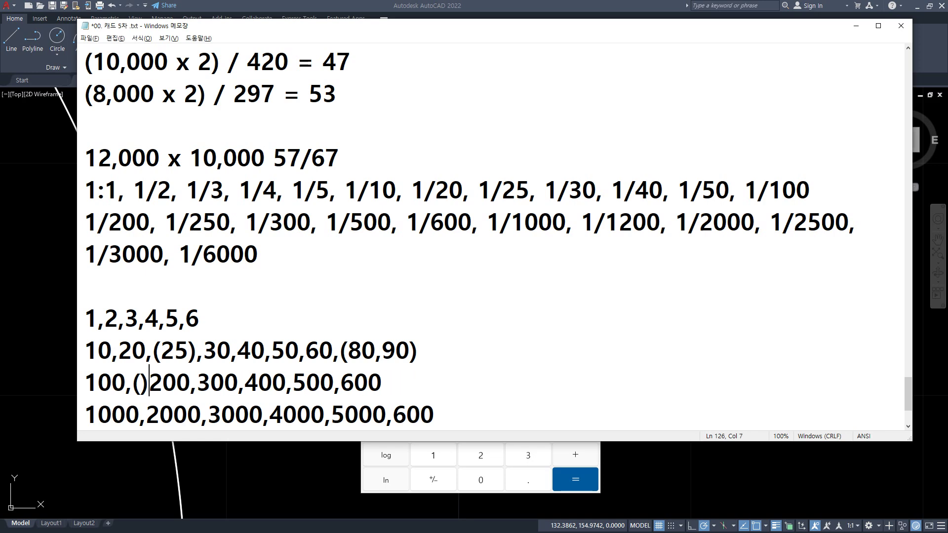
{"action": "type", "text": "129=0"}
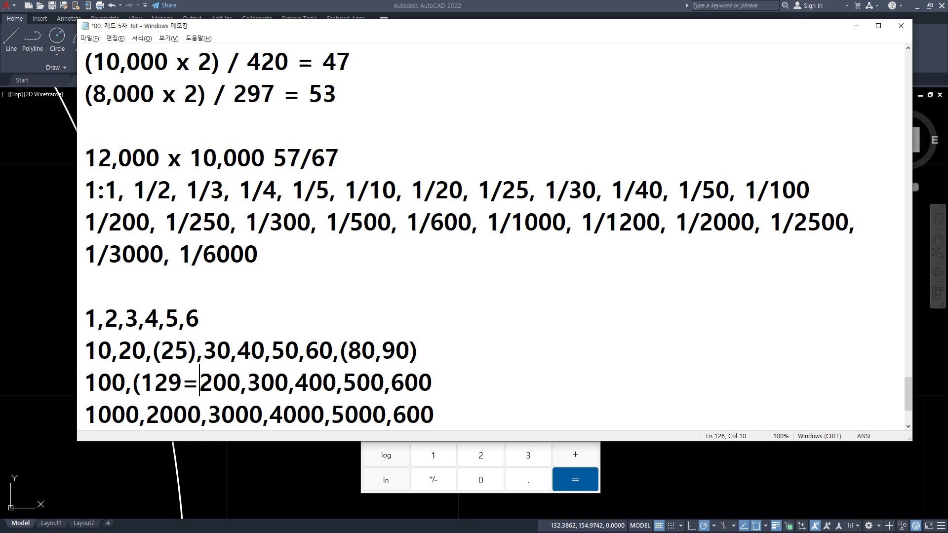
{"action": "key", "text": "BackSpace"}
{"action": "key", "text": "BackSpace"}
{"action": "key", "text": "BackSpace"}
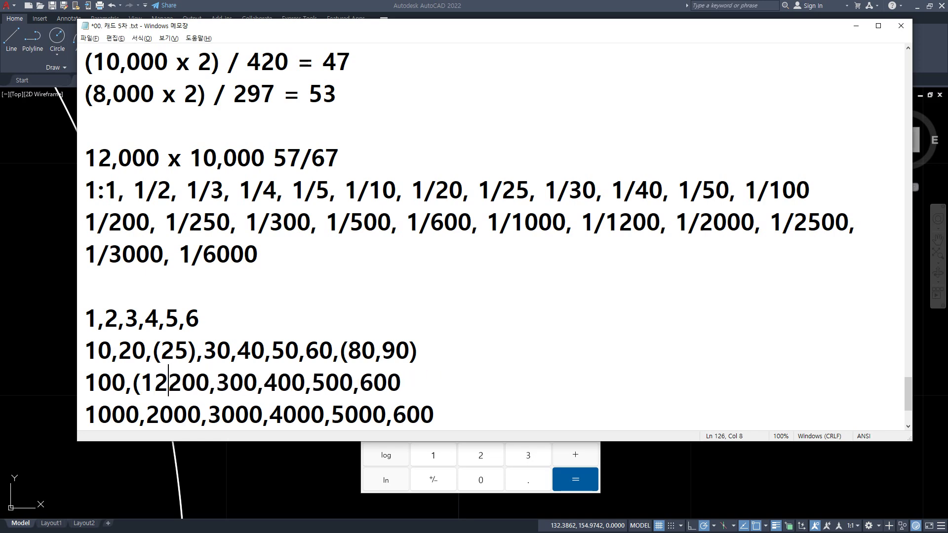
{"action": "type", "text": "0, 150"}
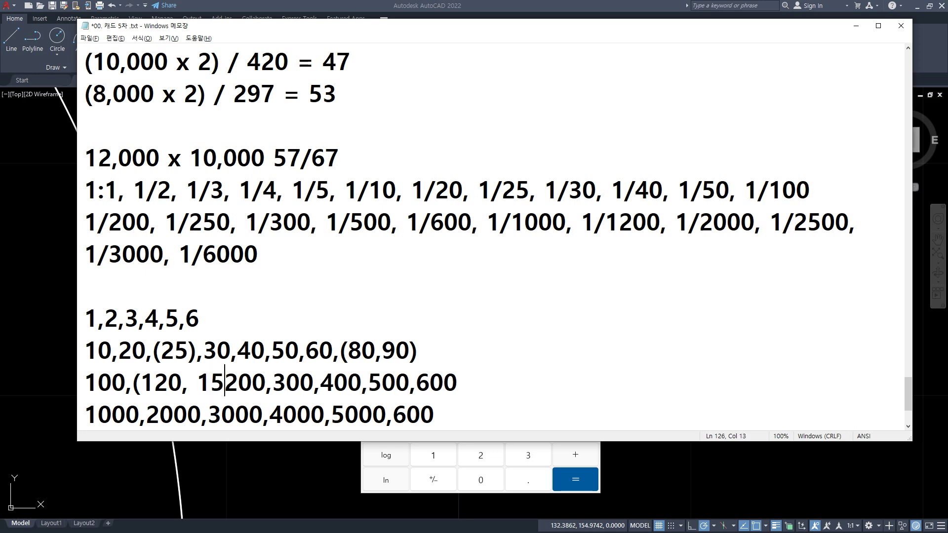
{"action": "type", "text": ")"}
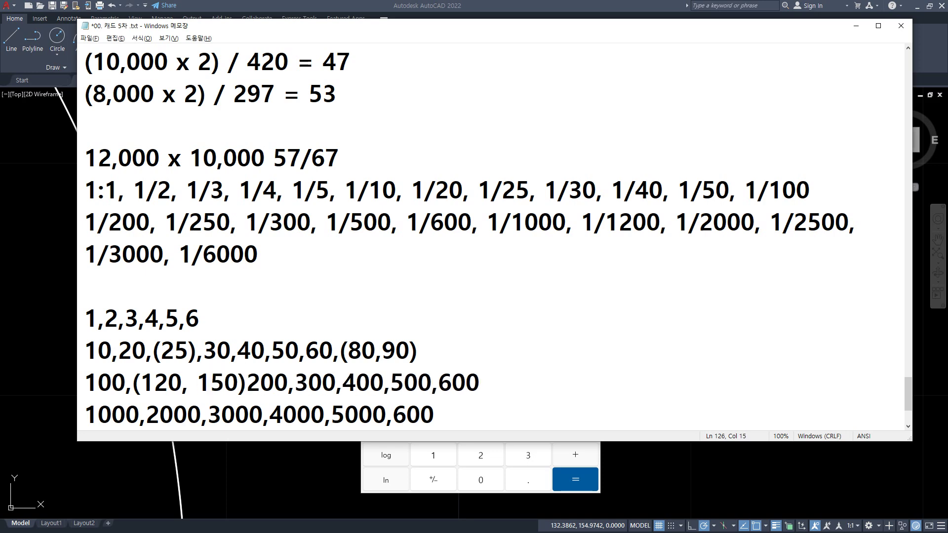
{"action": "type", "text": ","}
- In the hundreds row, insert "(250)," between 200 and 300 and append "(800,900)" after 600
{"action": "key", "text": "Right"}
{"action": "key", "text": "Right"}
{"action": "key", "text": "Right"}
{"action": "key", "text": "Right"}
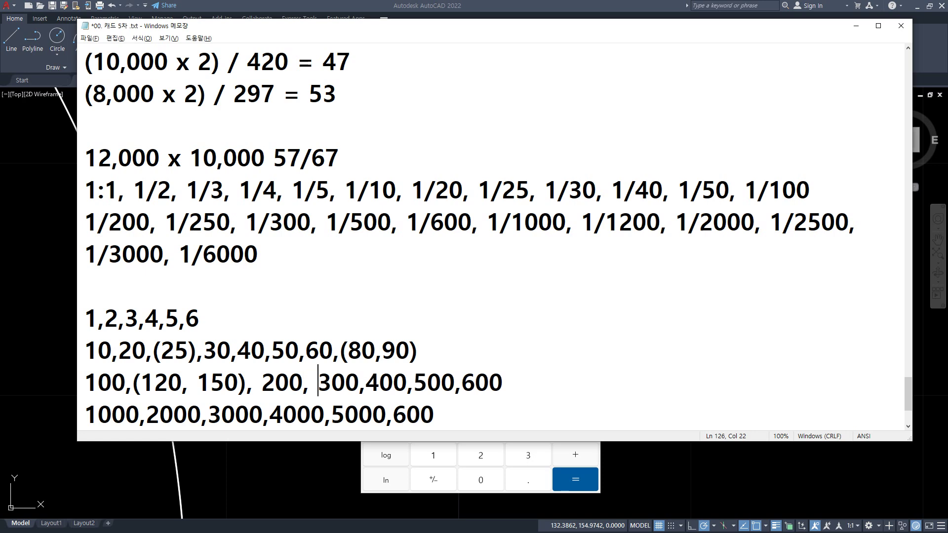
{"action": "type", "text": "(250)"}
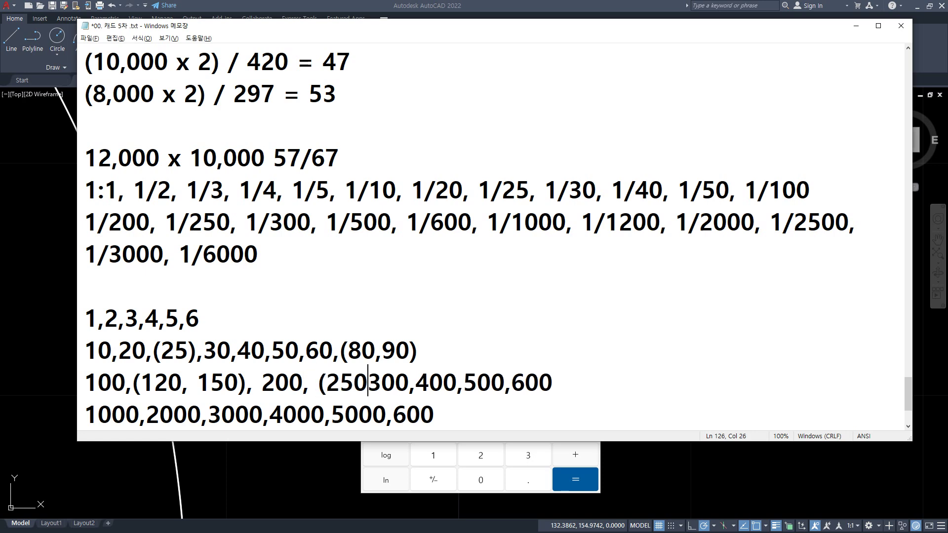
{"action": "type", "text": ", 300,400,500,600"}
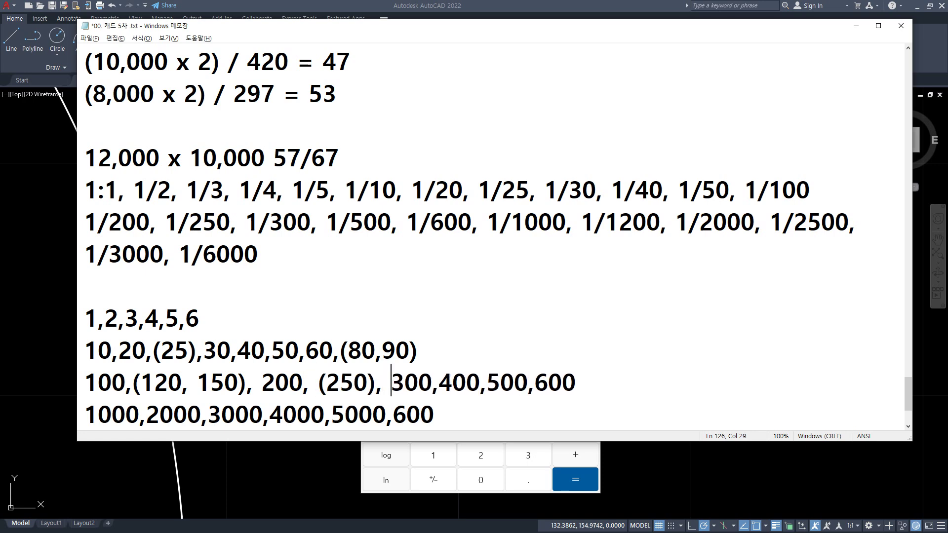
{"action": "type", "text": "(800,900)"}
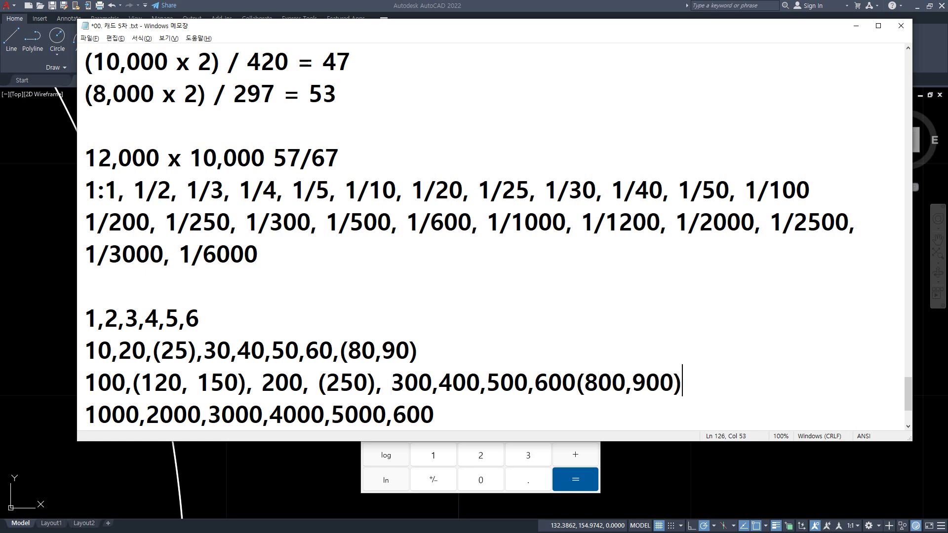
- In the hundreds row, insert a comma between 600 and "(800,900)"
{"action": "key", "text": "Left"}
{"action": "key", "text": "Left"}
{"action": "key", "text": "Left"}
{"action": "key", "text": "Left"}
{"action": "key", "text": "Left"}
{"action": "key", "text": "Left"}
{"action": "key", "text": "Left"}
{"action": "key", "text": "Left"}
{"action": "key", "text": "Left"}
{"action": "key", "text": "Right"}
{"action": "type", "text": ","}
- In the thousands row, insert "(1200, 1500)," between 1000 and 2000
{"action": "key", "text": "Down"}
{"action": "key", "text": "Home"}
{"action": "key", "text": "Right"}
{"action": "key", "text": "Right"}
{"action": "key", "text": "Right"}
{"action": "key", "text": "Right"}
{"action": "key", "text": "Right"}
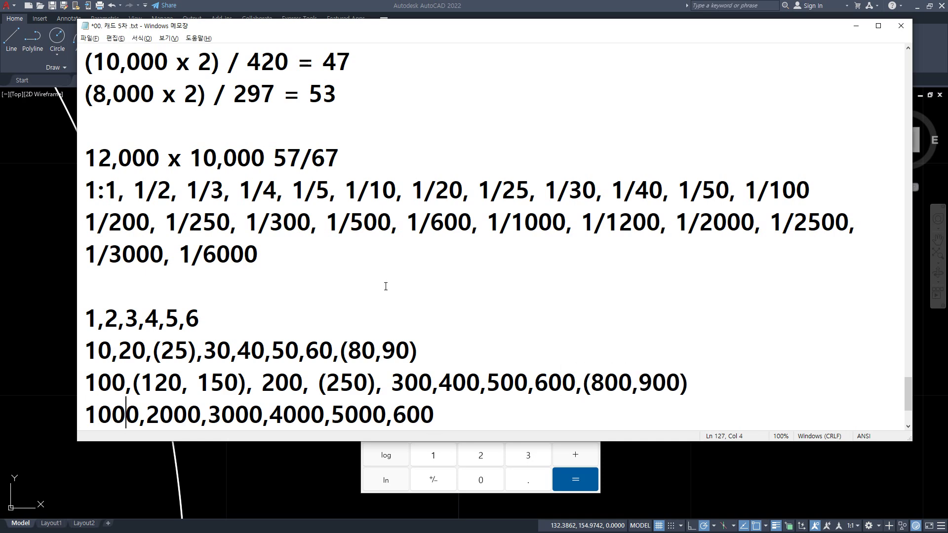
{"action": "type", "text": "(1200,"}
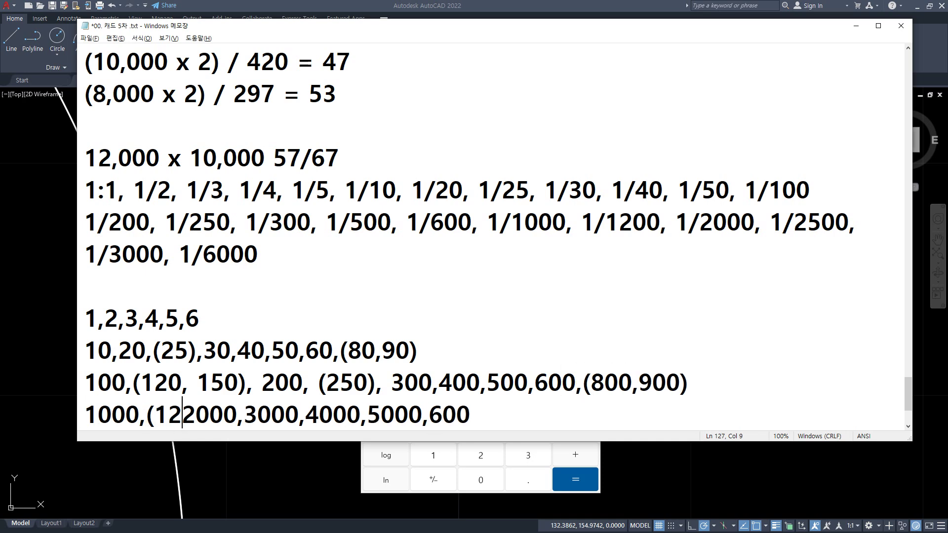
{"action": "type", "text": " 1500"}
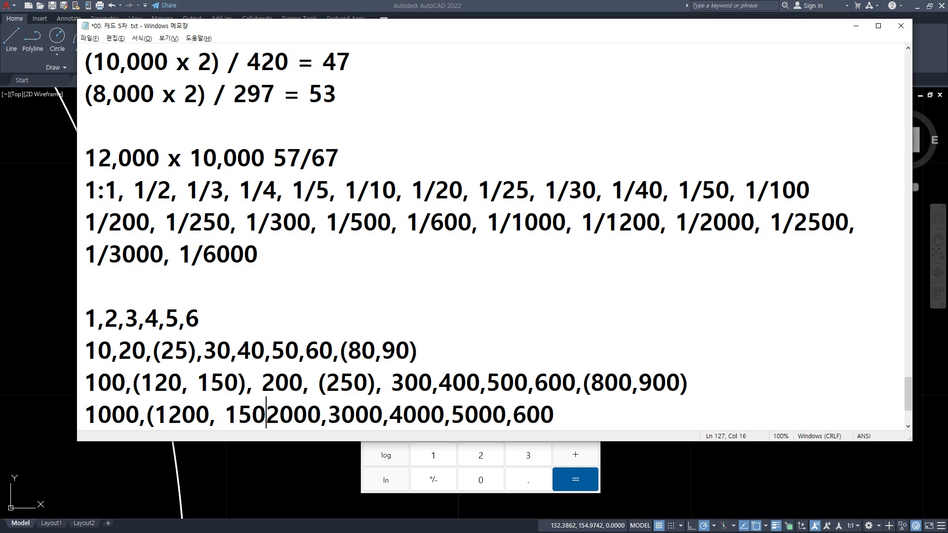
{"action": "type", "text": "),"}
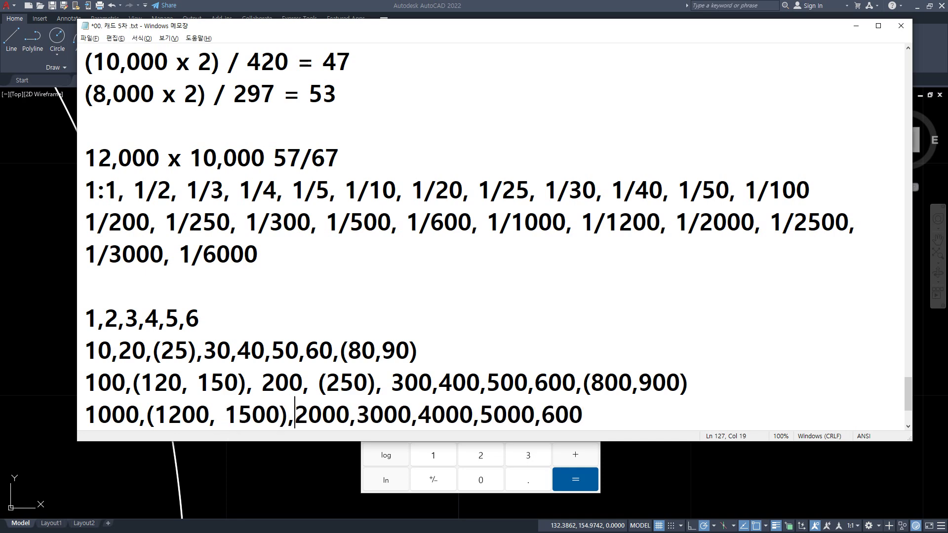
- In the thousands row, insert "(2500)," between 2000 and 3000
{"action": "key", "text": "Right"}
{"action": "key", "text": "Right"}
{"action": "key", "text": "Right"}
{"action": "key", "text": "Right"}
{"action": "key", "text": "Right"}
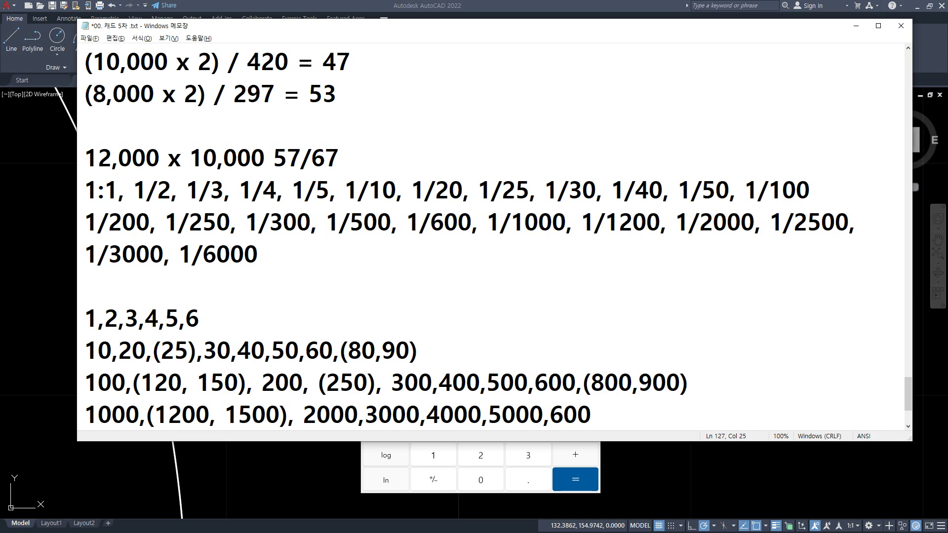
{"action": "type", "text": "(2500)"}
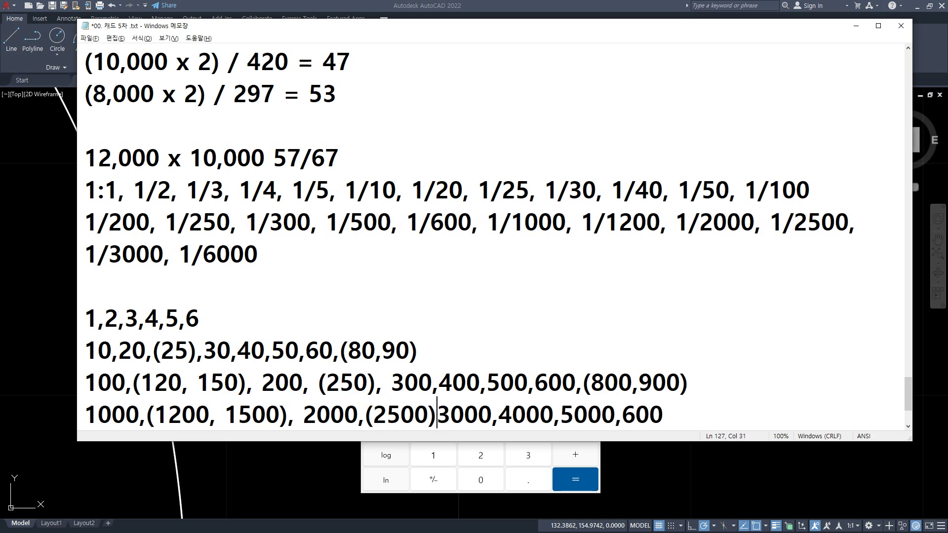
{"action": "type", "text": ","}
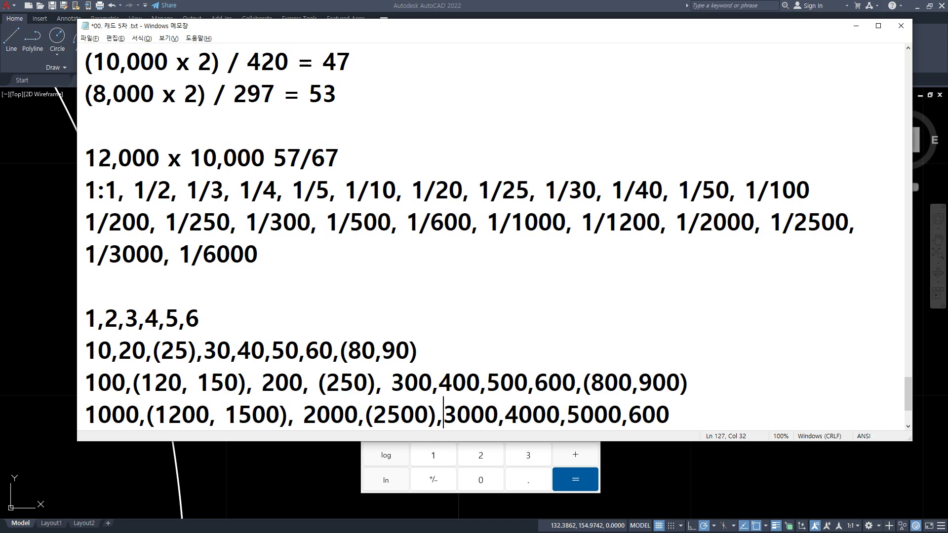
- Circle 57/67 in red, cross out 50, circle 60, underline (80,90) and 100, and erase the markings
{"action": "mouse_move", "coordinate": [333, 175]}
{"action": "left_mouse_down"}
{"action": "mouse_move", "coordinate": [339, 183]}
{"action": "mouse_move", "coordinate": [351, 172]}
{"action": "left_mouse_up"}
{"action": "left_click_drag", "start_coordinate": [275, 361], "coordinate": [339, 363]}
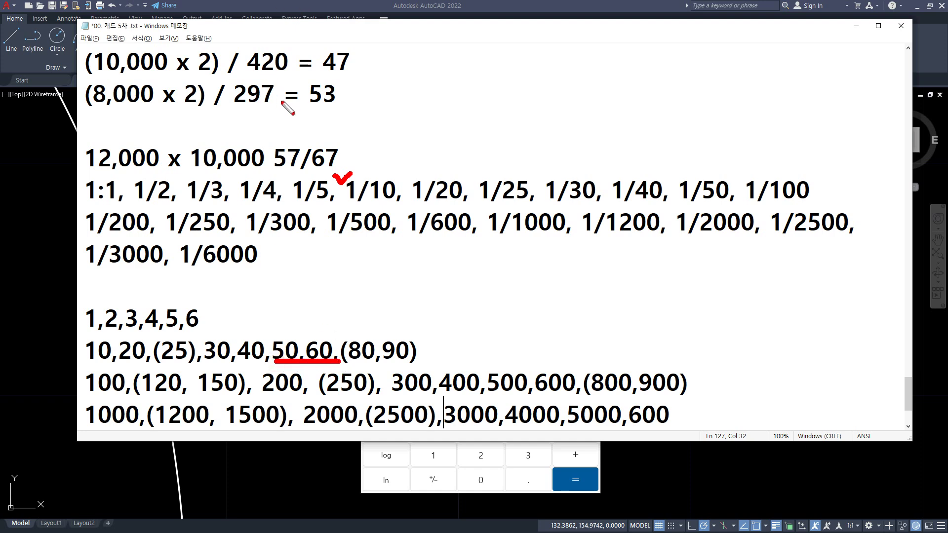
{"action": "mouse_move", "coordinate": [305, 168]}
{"action": "left_mouse_down"}
{"action": "mouse_move", "coordinate": [288, 170]}
{"action": "mouse_move", "coordinate": [349, 153]}
{"action": "mouse_move", "coordinate": [306, 173]}
{"action": "left_mouse_up"}
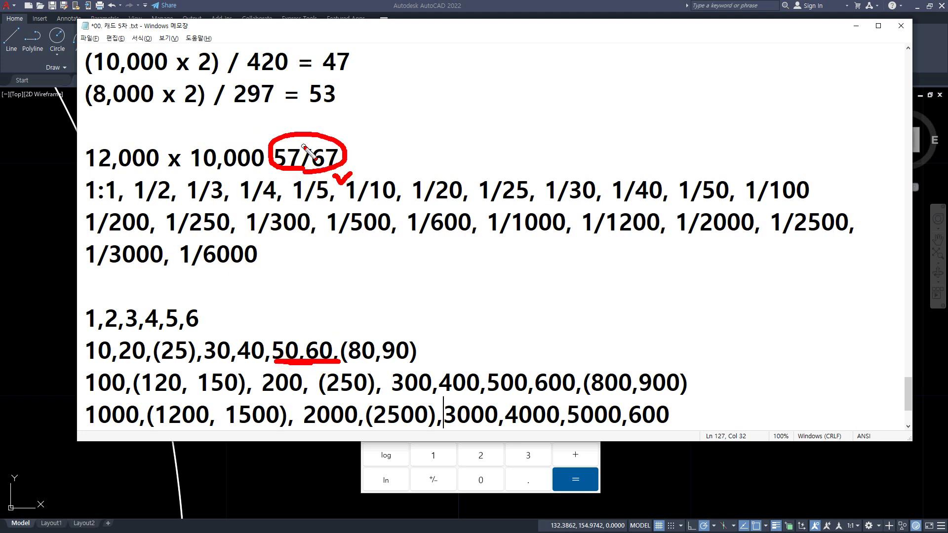
{"action": "left_click_drag", "start_coordinate": [267, 338], "coordinate": [305, 379]}
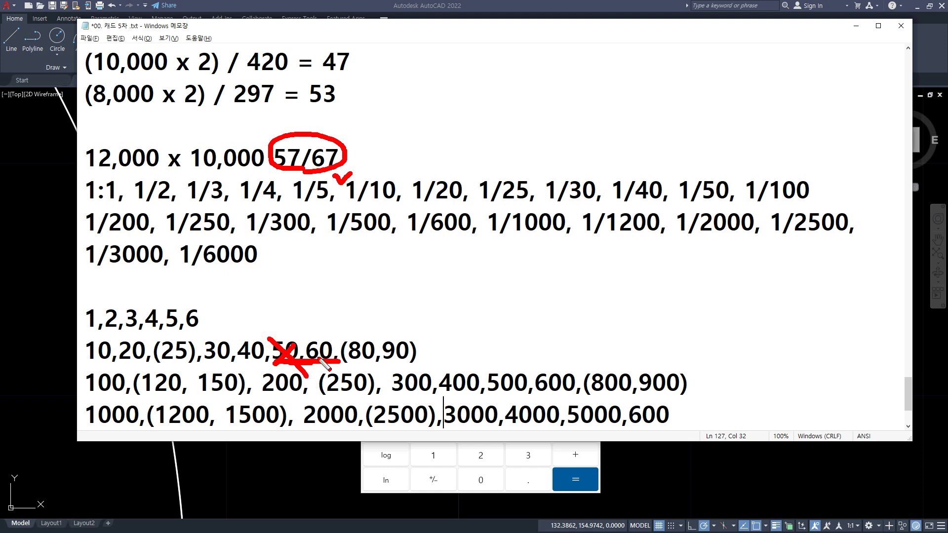
{"action": "left_click_drag", "start_coordinate": [311, 168], "coordinate": [345, 176]}
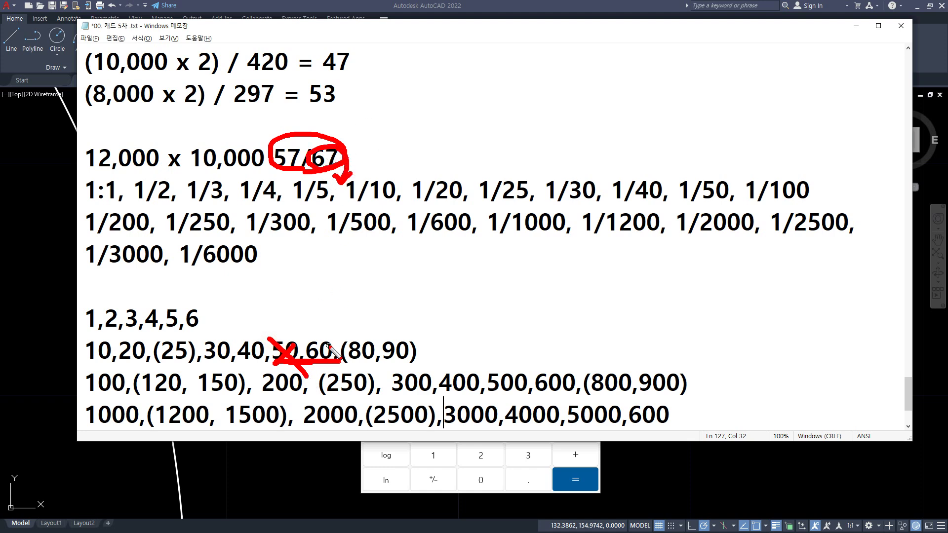
{"action": "mouse_move", "coordinate": [309, 363]}
{"action": "left_mouse_down"}
{"action": "mouse_move", "coordinate": [340, 351]}
{"action": "mouse_move", "coordinate": [438, 366]}
{"action": "left_mouse_up"}
{"action": "left_click_drag", "start_coordinate": [121, 398], "coordinate": [81, 399]}
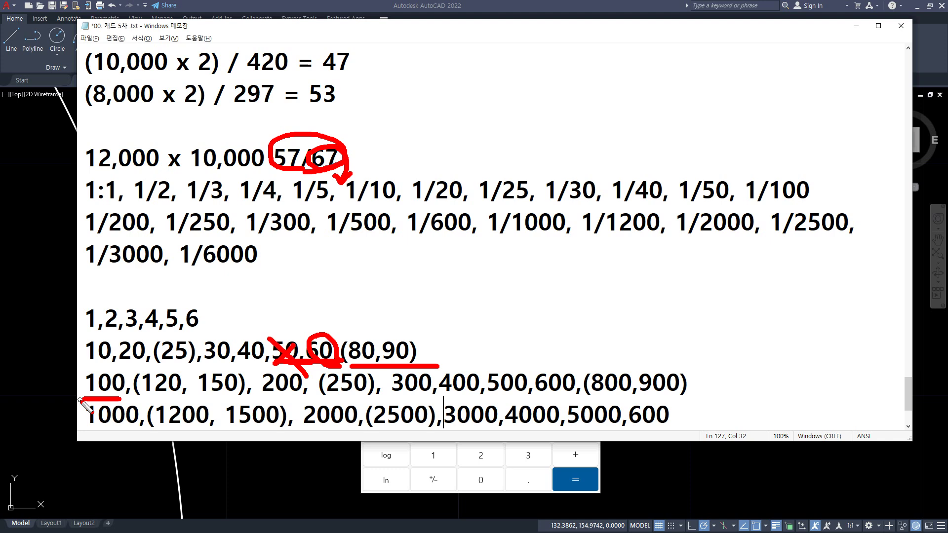
{"action": "key", "text": "e"}
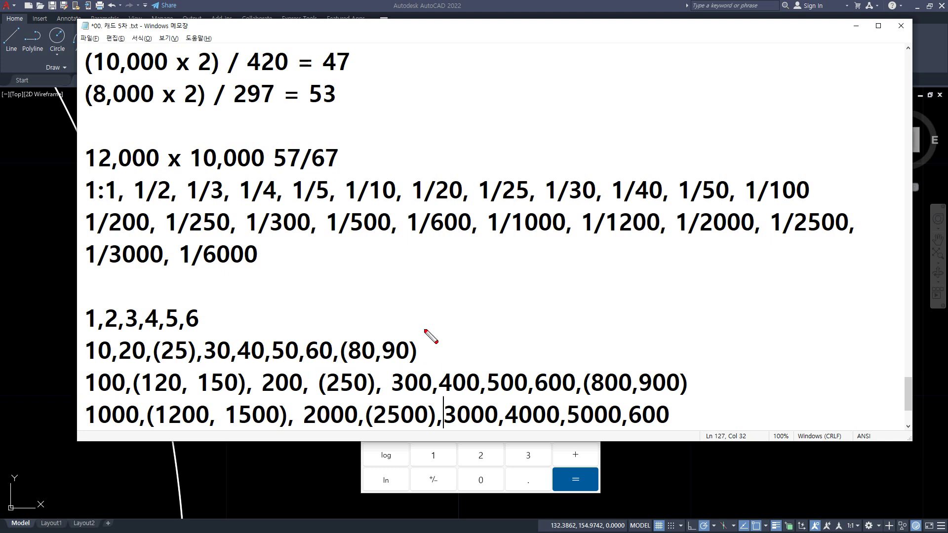
- Put red check marks at 80, 90 and 100, erase them, check 1/100 and leave the drawing mode
{"action": "left_click_drag", "start_coordinate": [353, 321], "coordinate": [411, 329]}
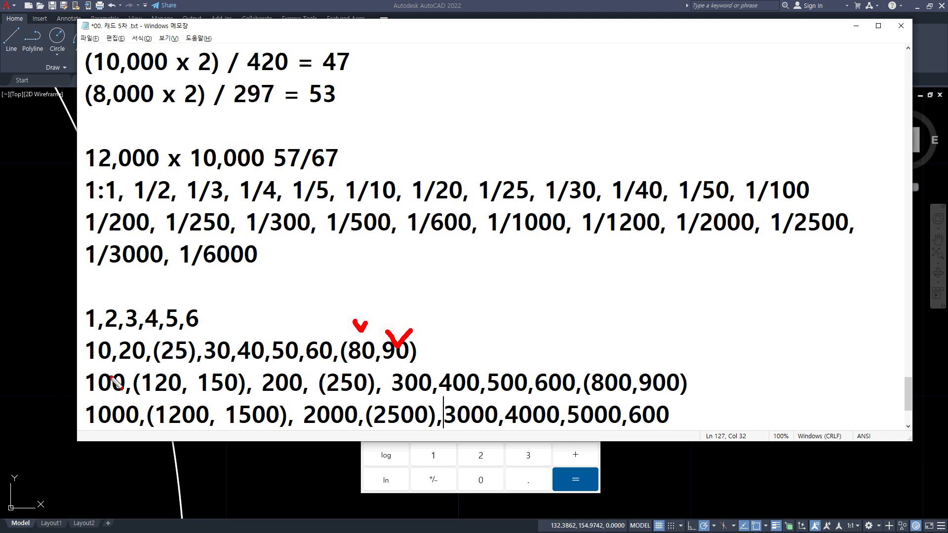
{"action": "left_click_drag", "start_coordinate": [104, 369], "coordinate": [117, 367]}
{"action": "key", "text": "e"}
{"action": "left_click_drag", "start_coordinate": [782, 163], "coordinate": [811, 162]}
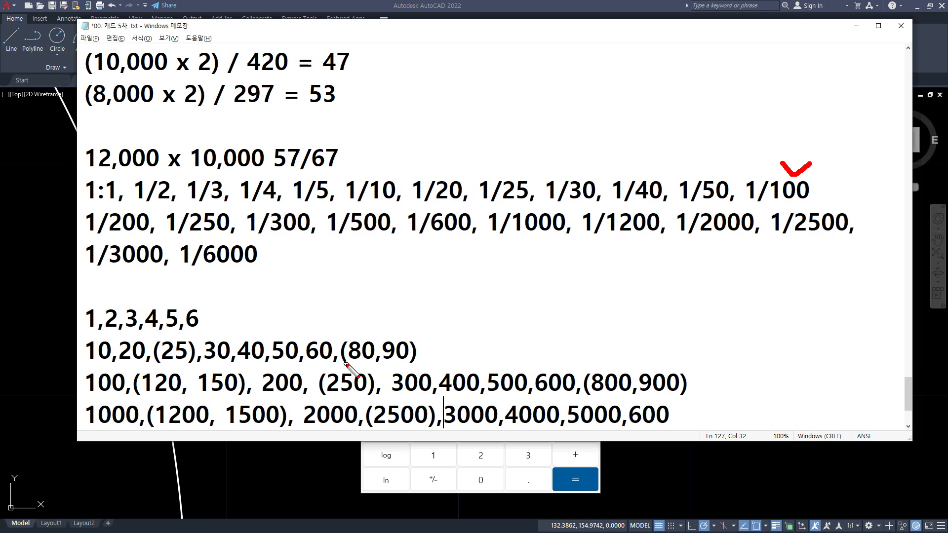
{"action": "key", "text": "Escape"}
- Insert an extra space after "1:1," in the list of scale ratios
{"action": "scroll", "coordinate": [438, 370], "scroll_direction": "down", "scroll_amount": 2}
{"action": "scroll", "coordinate": [425, 375], "scroll_direction": "up", "scroll_amount": 1}
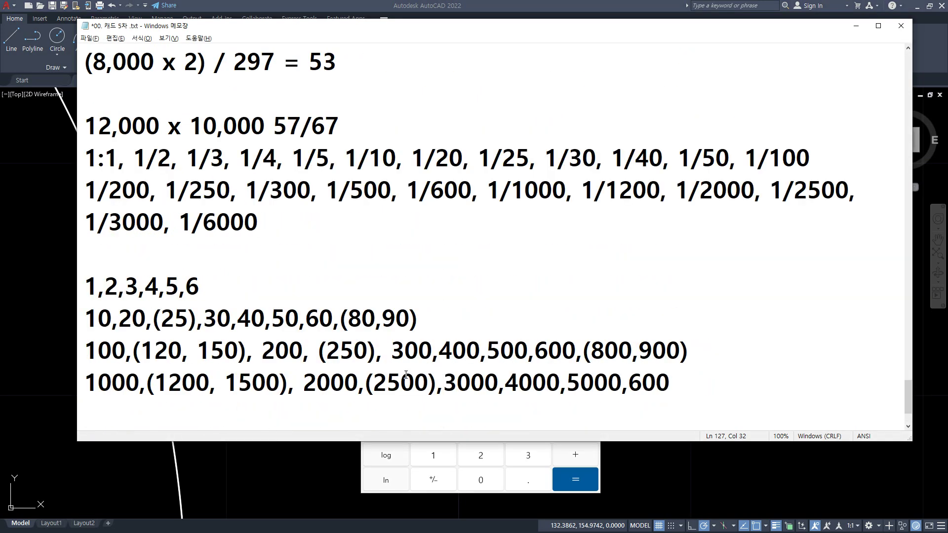
{"action": "scroll", "coordinate": [382, 174], "scroll_direction": "up", "scroll_amount": 1}
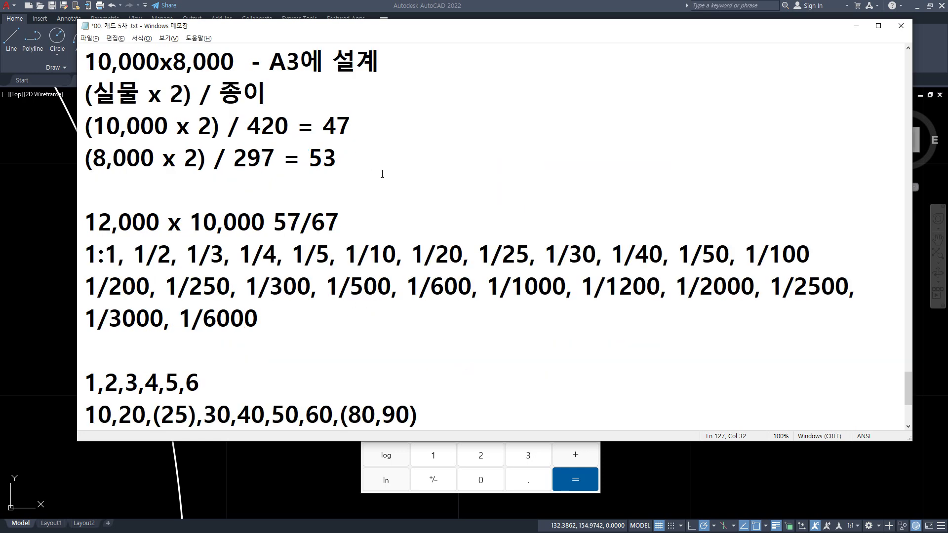
{"action": "left_click", "coordinate": [123, 254]}
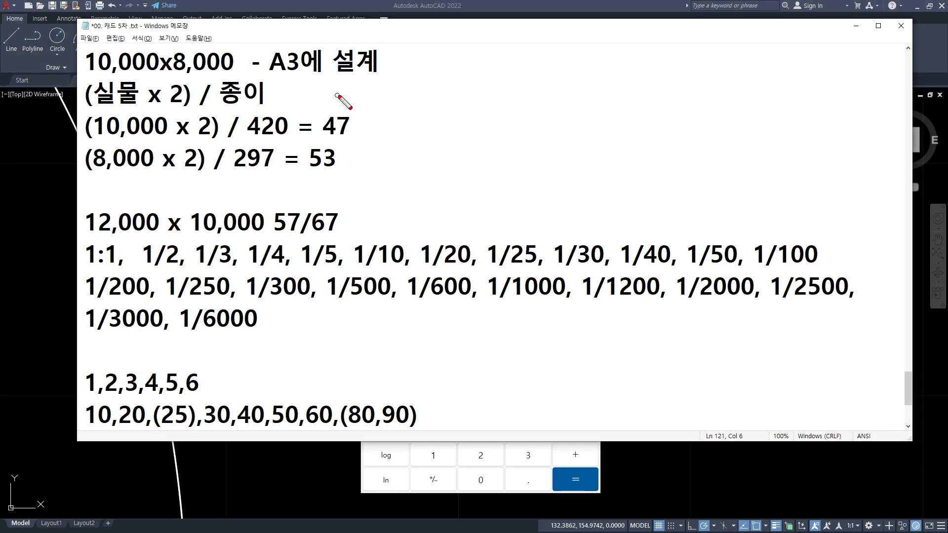
- Draw an underlined √2 in red beside the A3 scale calculations and clear the drawing
{"action": "mouse_move", "coordinate": [409, 169]}
{"action": "left_mouse_down"}
{"action": "mouse_move", "coordinate": [417, 190]}
{"action": "mouse_move", "coordinate": [463, 144]}
{"action": "left_mouse_up"}
{"action": "left_click_drag", "start_coordinate": [432, 158], "coordinate": [466, 174]}
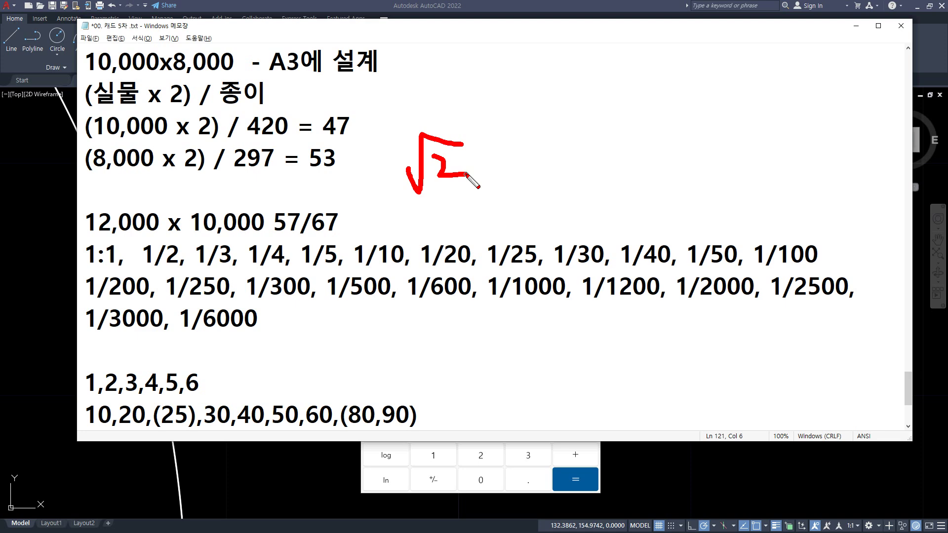
{"action": "mouse_move", "coordinate": [408, 203]}
{"action": "left_mouse_down"}
{"action": "mouse_move", "coordinate": [417, 211]}
{"action": "mouse_move", "coordinate": [488, 207]}
{"action": "left_mouse_up"}
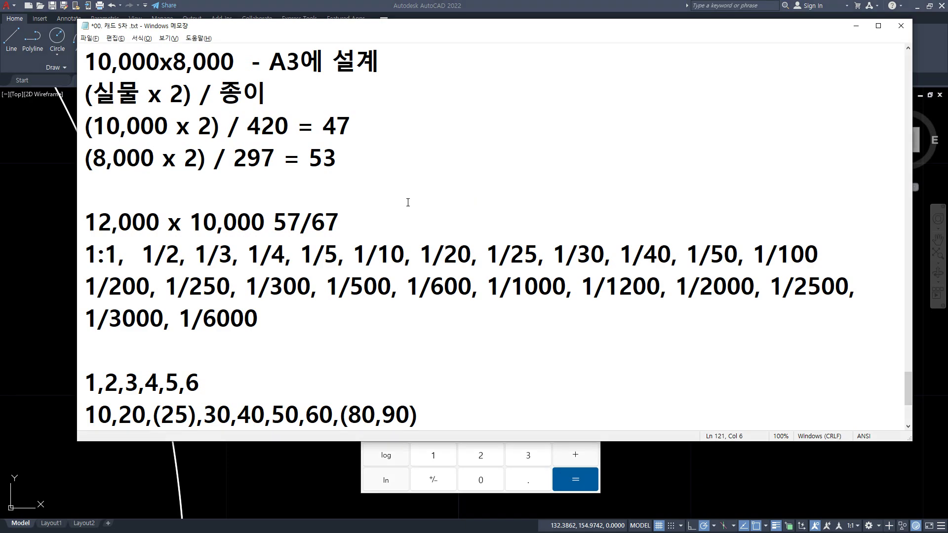
- Switch to AutoCAD and erase all four circles from the drawing
{"action": "scroll", "coordinate": [408, 202], "scroll_direction": "down", "scroll_amount": 2}
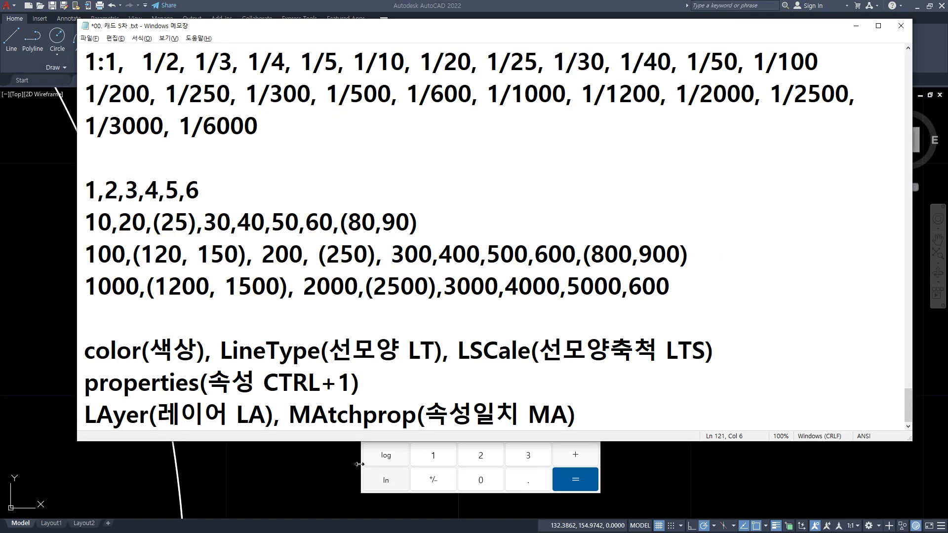
{"action": "left_click", "coordinate": [337, 462]}
{"action": "scroll", "coordinate": [340, 387], "scroll_direction": "down", "scroll_amount": 6}
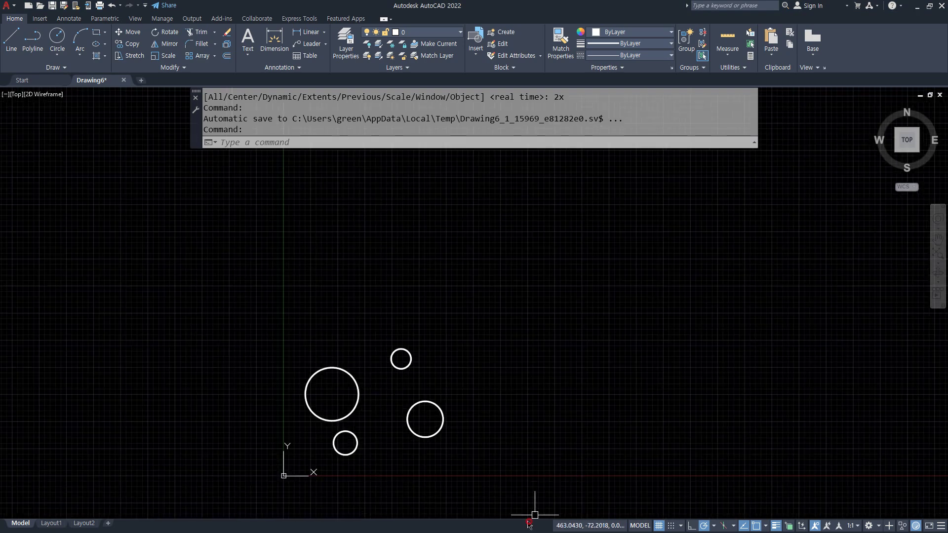
{"action": "left_click", "coordinate": [196, 296]}
{"action": "left_click", "coordinate": [539, 487]}
{"action": "type", "text": "e"}
{"action": "key", "text": "Return"}
- Zoom the empty drawing with the All option
{"action": "type", "text": "Z"}
{"action": "key", "text": "Return"}
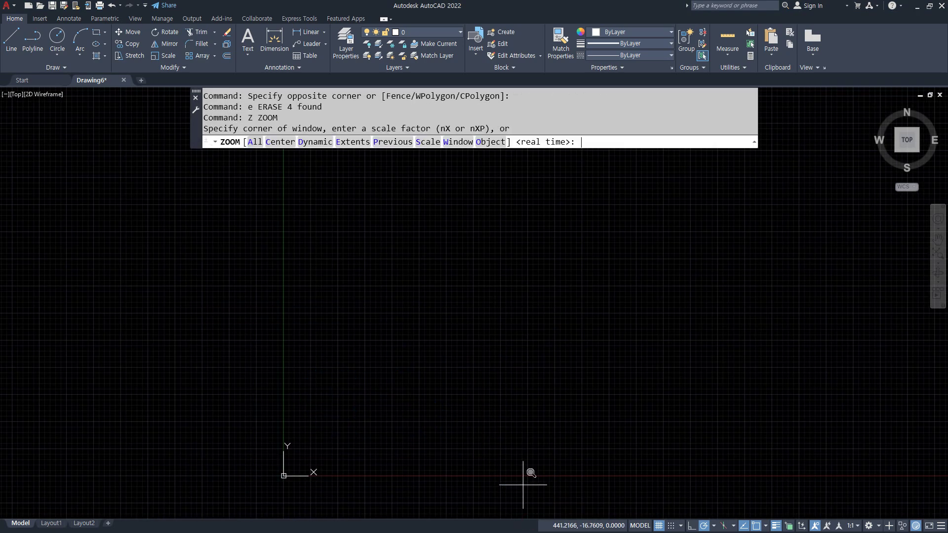
{"action": "type", "text": "a"}
{"action": "key", "text": "Return"}
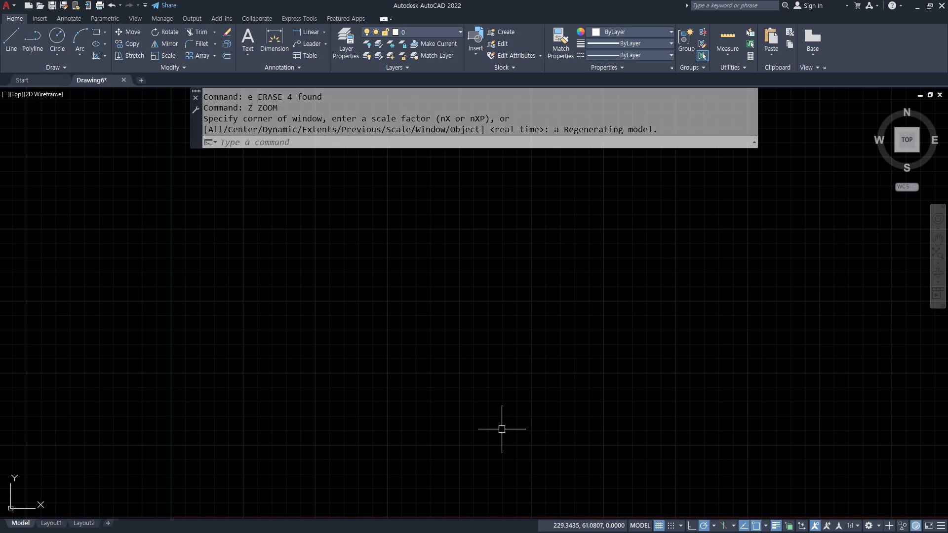
- Start the COLOR command and examine the Color Books and True Color choices before returning to Index Color
{"action": "type", "text": "COLOR"}
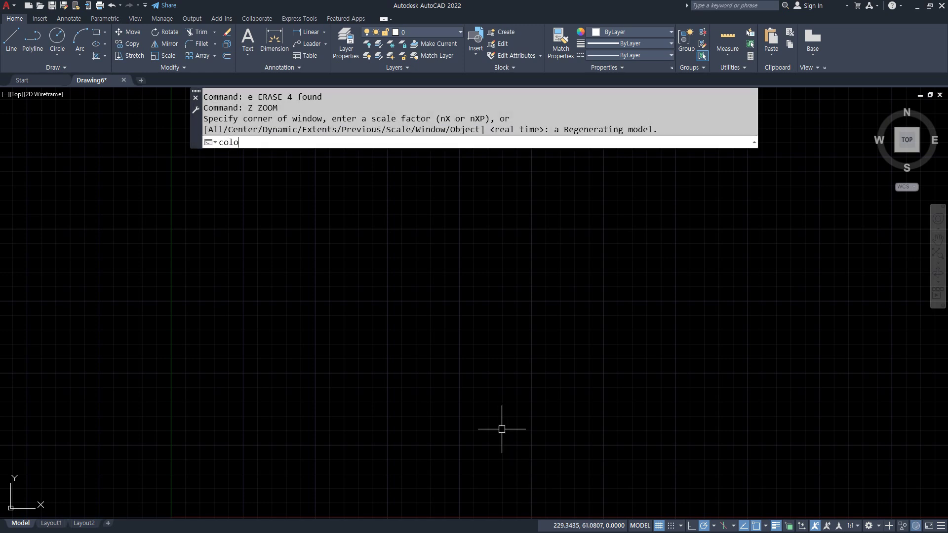
{"action": "key", "text": "Return"}
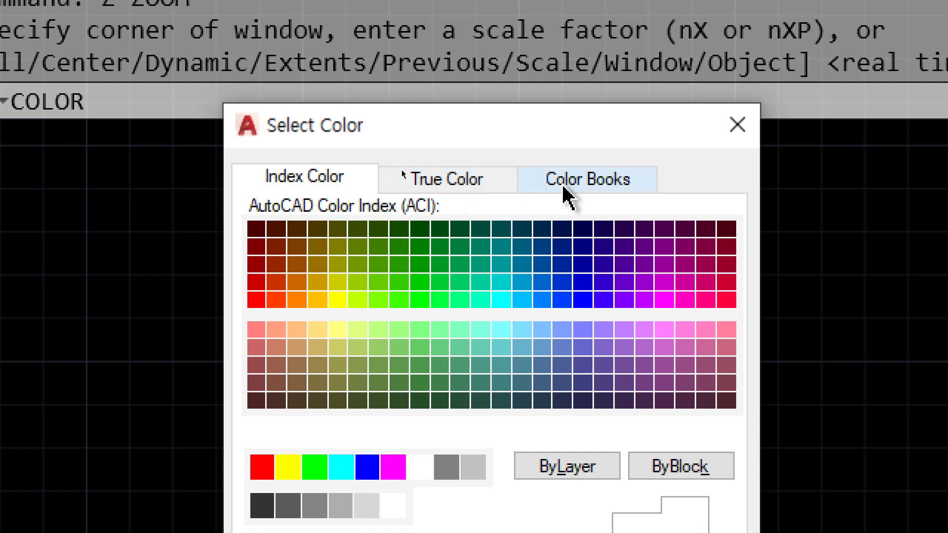
{"action": "left_click", "coordinate": [563, 188]}
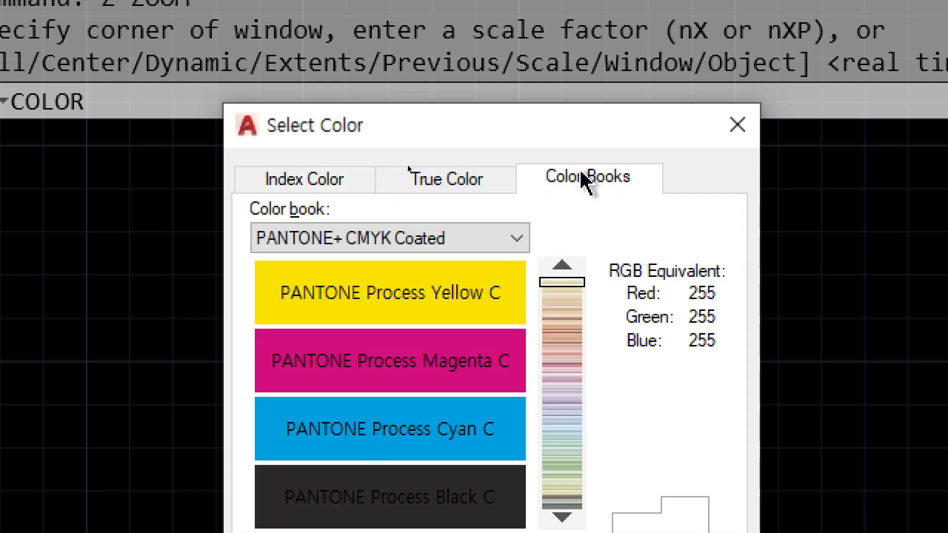
{"action": "left_click", "coordinate": [472, 187]}
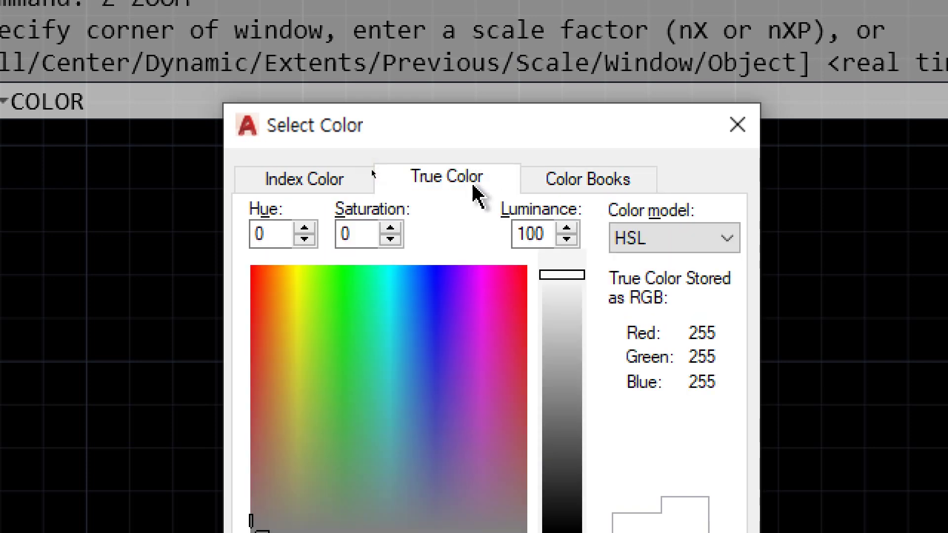
{"action": "left_click", "coordinate": [300, 200]}
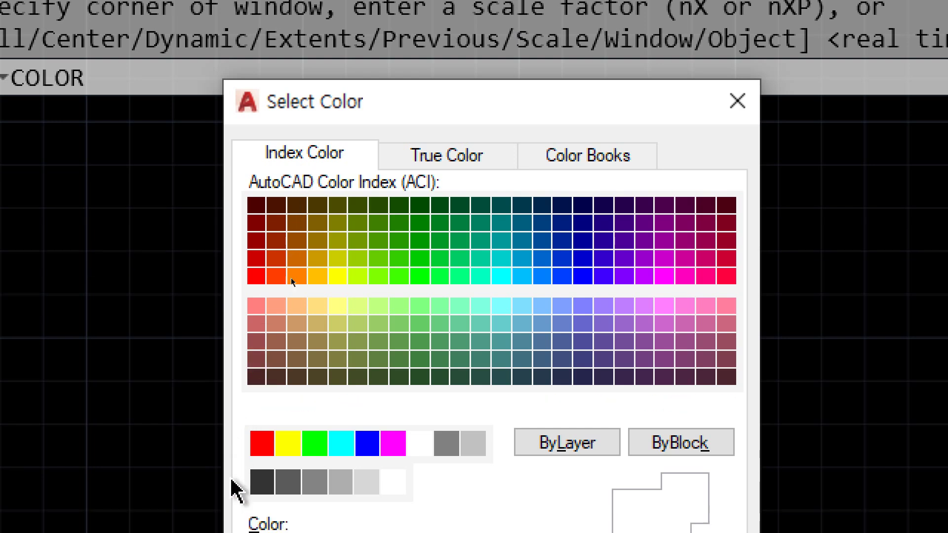
- Examine the standard index colours from red, yellow, green, cyan, blue and magenta to white and grey, plus the palette of grey shades
{"action": "left_click", "coordinate": [267, 465]}
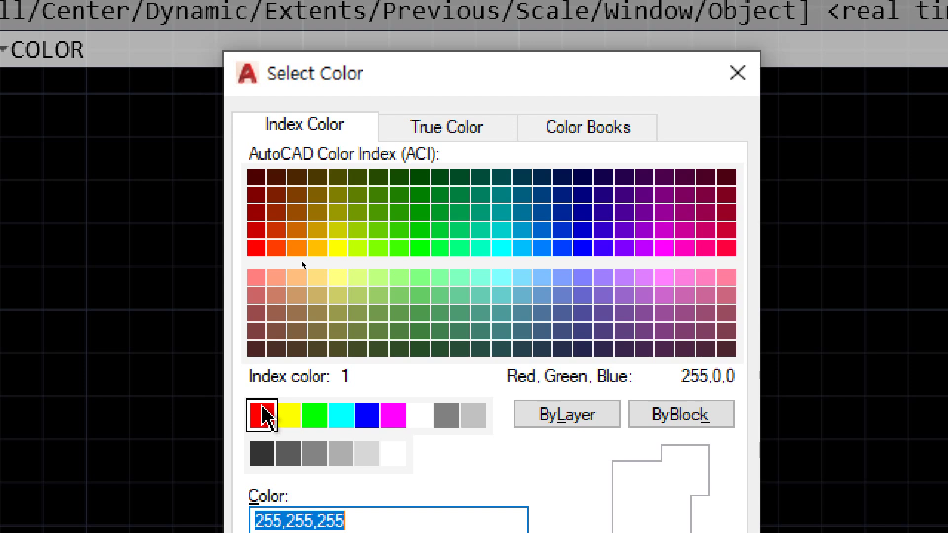
{"action": "left_click", "coordinate": [294, 415]}
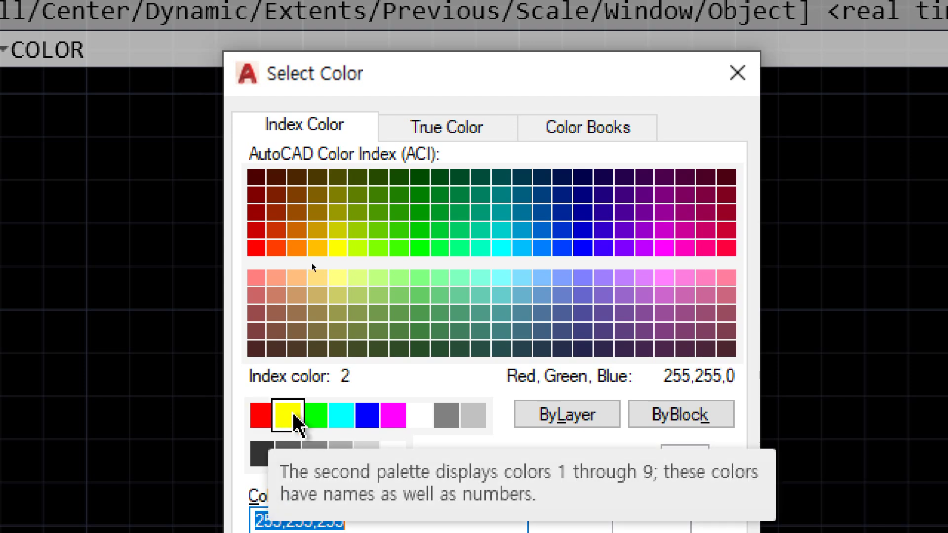
{"action": "left_click", "coordinate": [317, 415]}
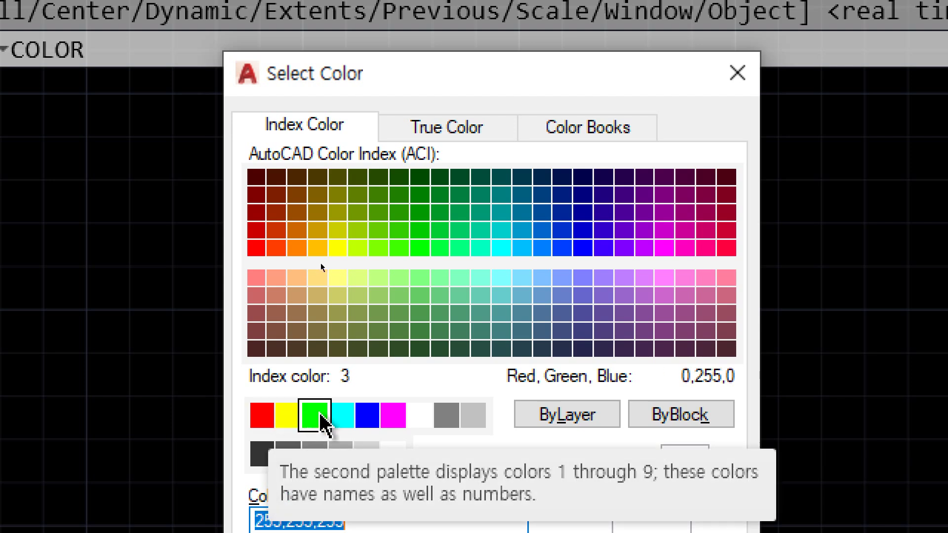
{"action": "left_click", "coordinate": [340, 415]}
{"action": "left_click", "coordinate": [368, 416]}
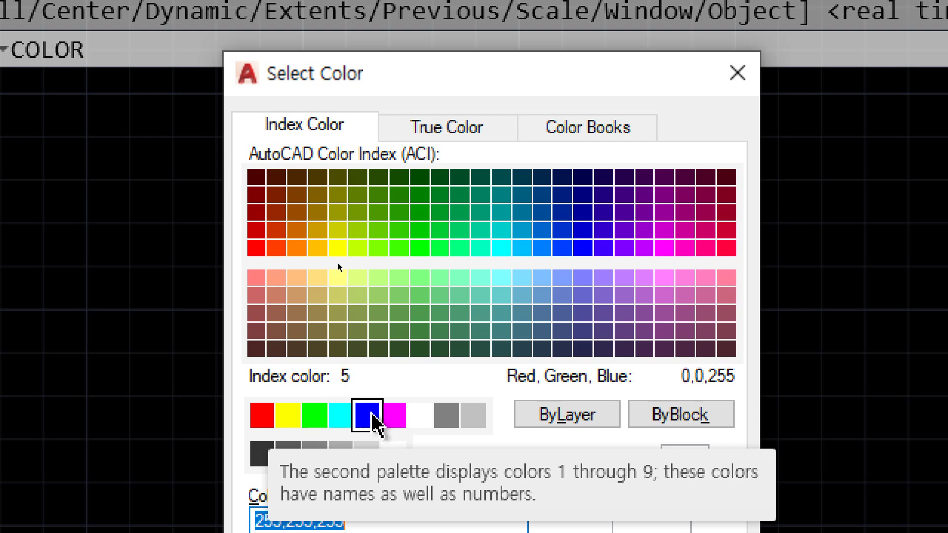
{"action": "left_click", "coordinate": [393, 416]}
{"action": "left_click", "coordinate": [422, 416]}
{"action": "left_click", "coordinate": [447, 415]}
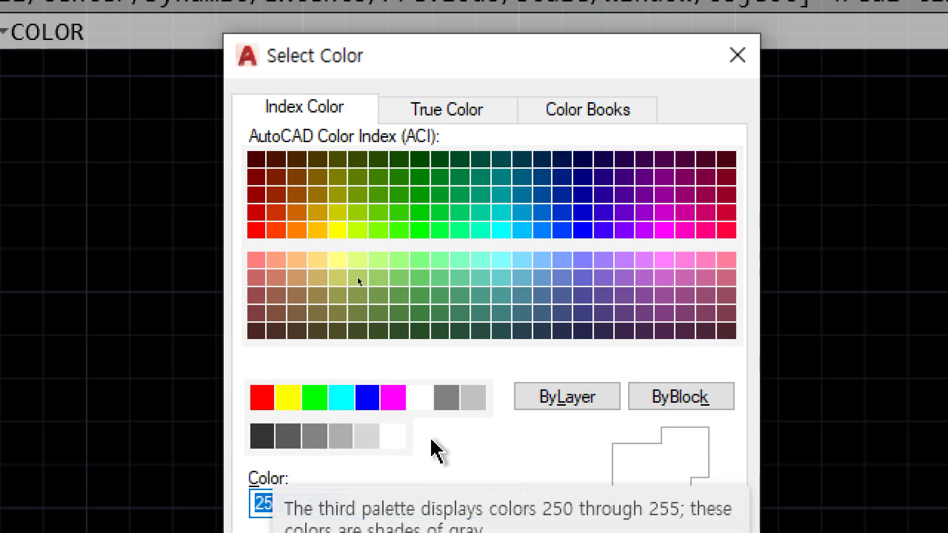
{"action": "left_click", "coordinate": [402, 441]}
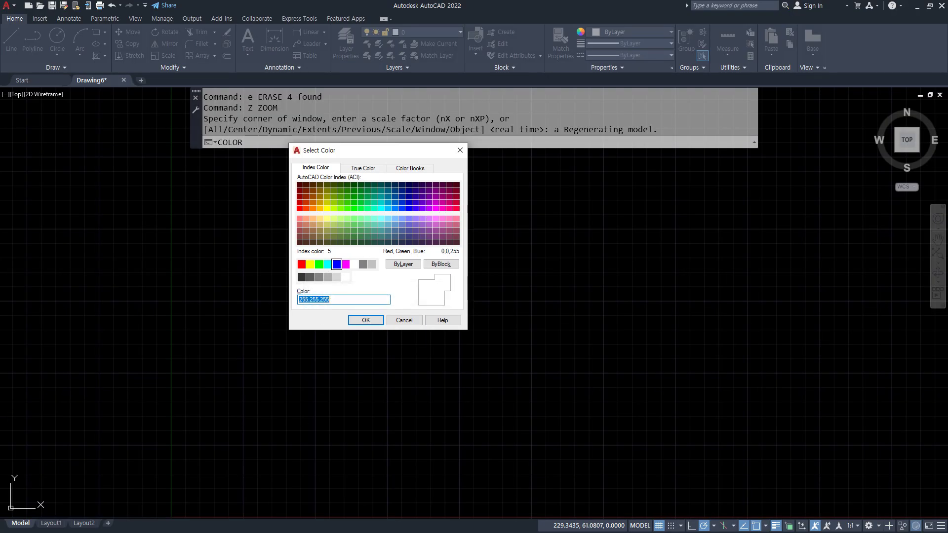
- Switch to the Notepad notes, split the line after "color(색상)" and add "1~7 표준색상" on a new line beneath it
{"action": "key", "text": "alt+Tab"}
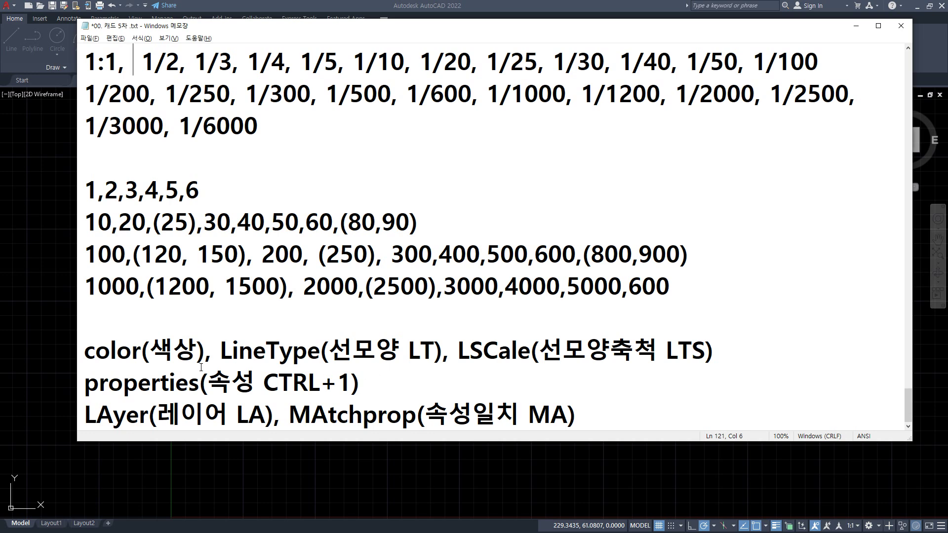
{"action": "left_click", "coordinate": [208, 356]}
{"action": "left_click_drag", "start_coordinate": [209, 356], "coordinate": [202, 356]}
{"action": "key", "text": "Return"}
{"action": "key", "text": "Return"}
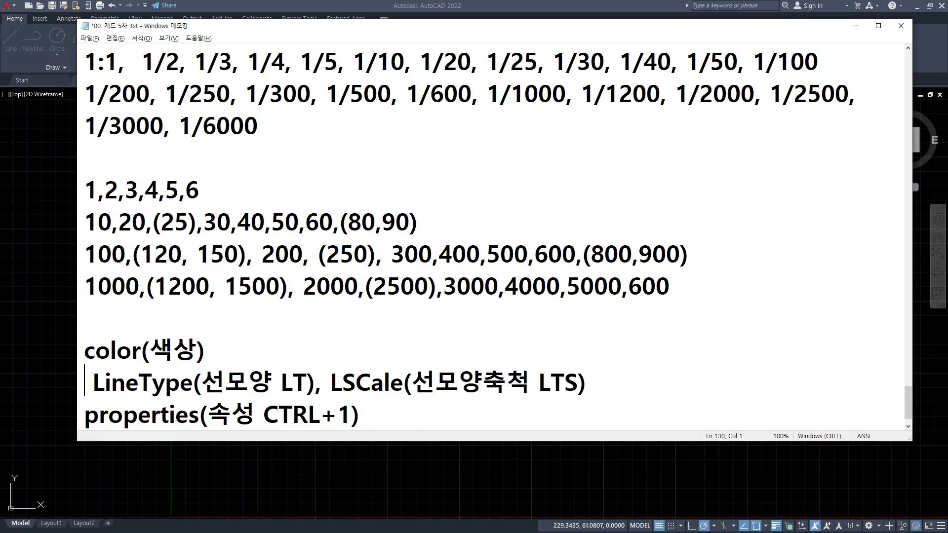
{"action": "key", "text": "Up"}
{"action": "type", "text": "1~"}
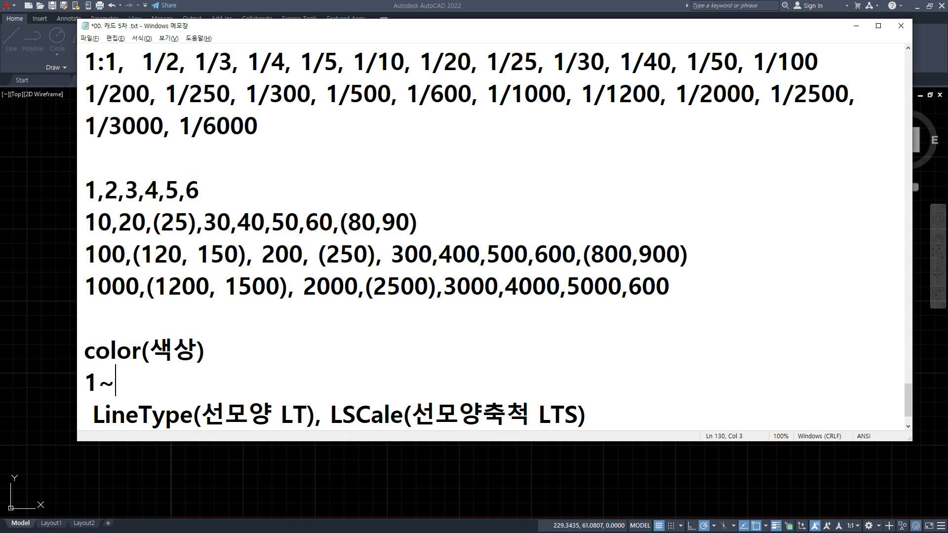
{"action": "type", "text": "7 표준색"}
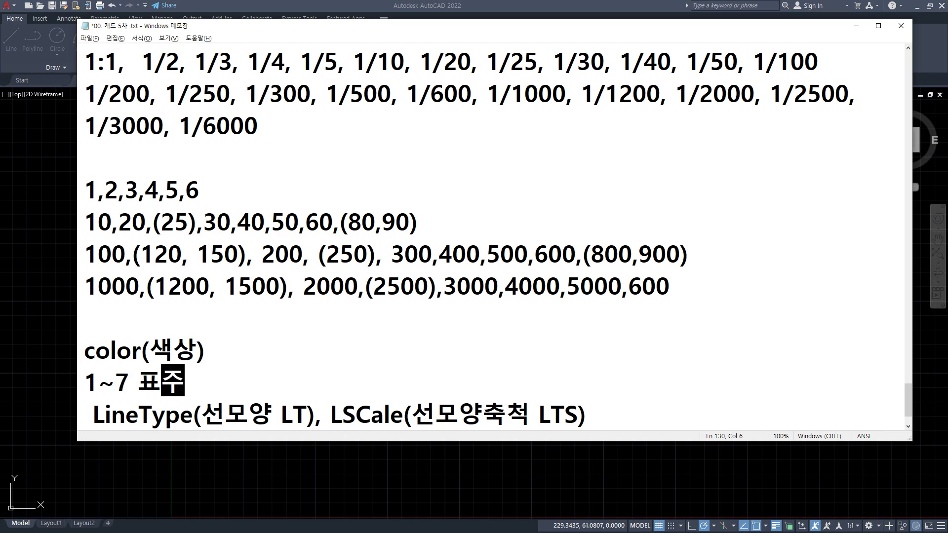
{"action": "type", "text": "상"}
{"action": "key", "text": "Return"}
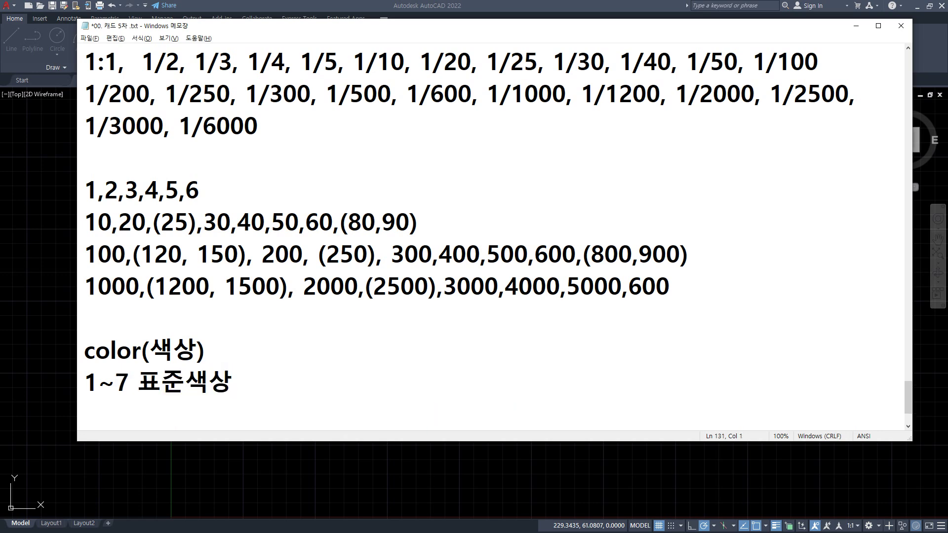
- List the standard colours under the heading as "Red, Yellow, Green, Cayn, Blue, Magenta, White"
{"action": "type", "text": "Red, "}
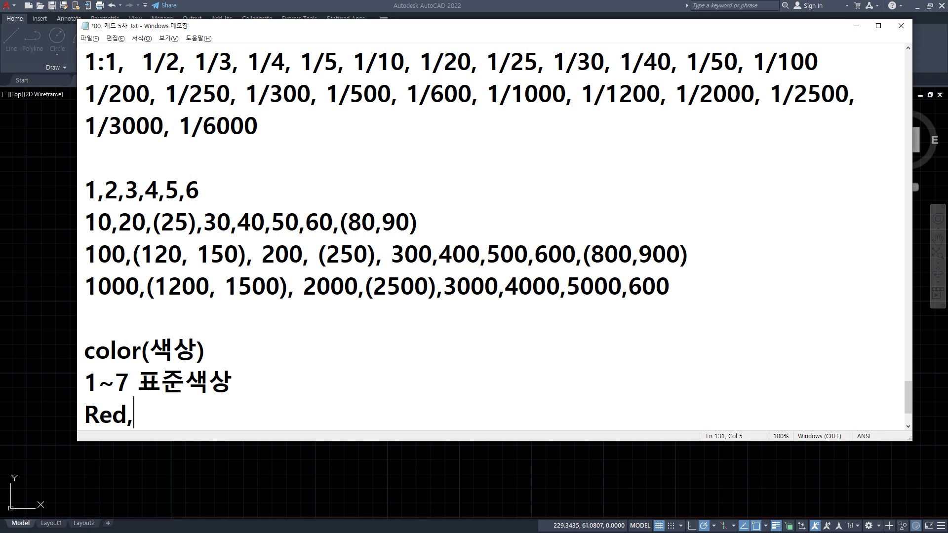
{"action": "type", "text": "Yellow"}
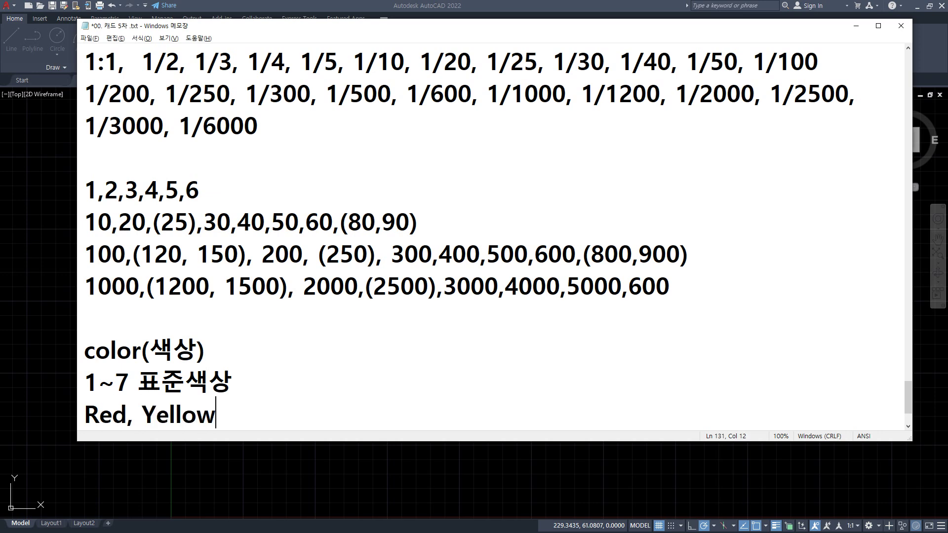
{"action": "type", "text": ", Green, "}
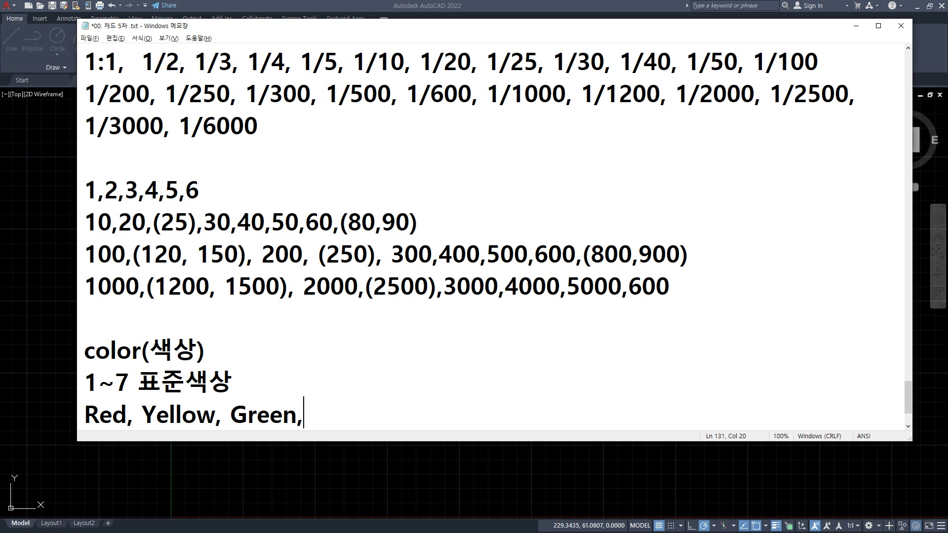
{"action": "type", "text": "Cayn, "}
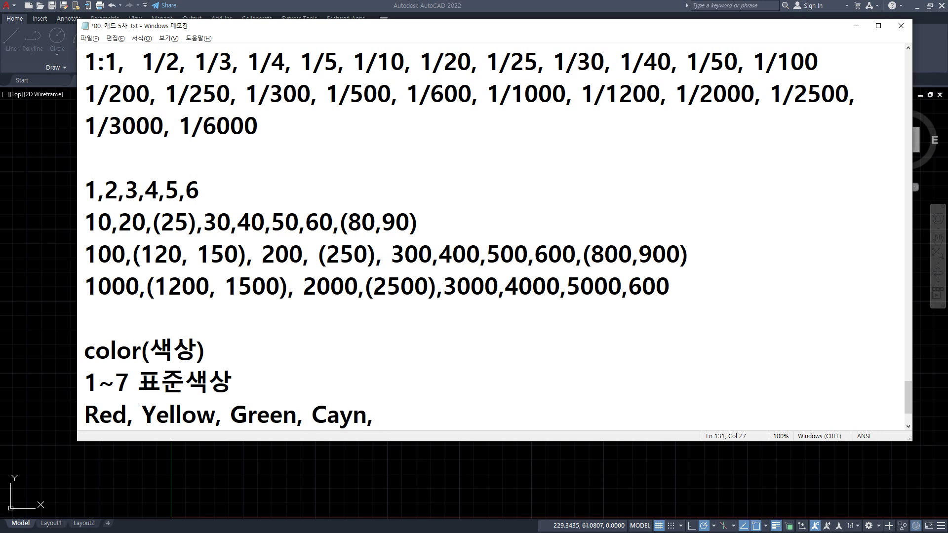
{"action": "type", "text": "Blue, M"}
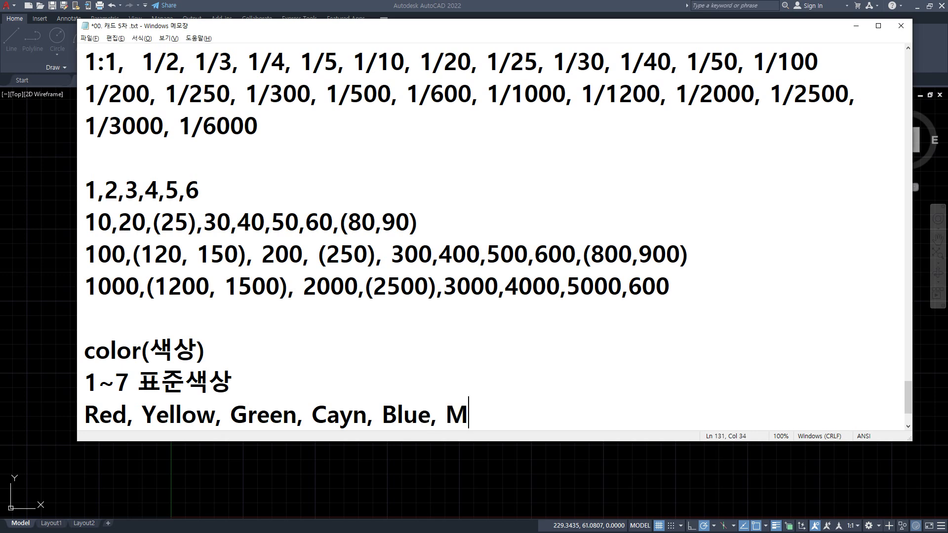
{"action": "type", "text": "agn"}
{"action": "key", "text": "BackSpace"}
{"action": "type", "text": "enta, "}
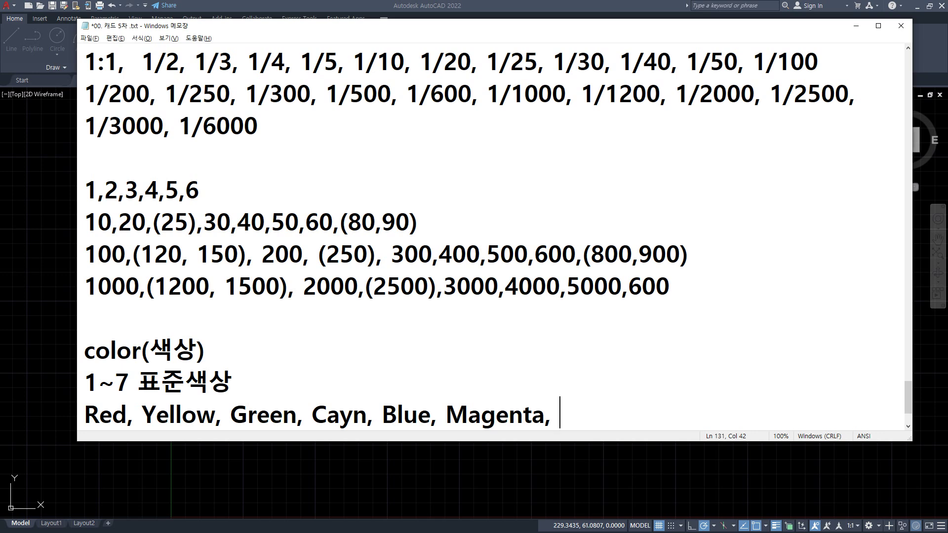
{"action": "type", "text": "White"}
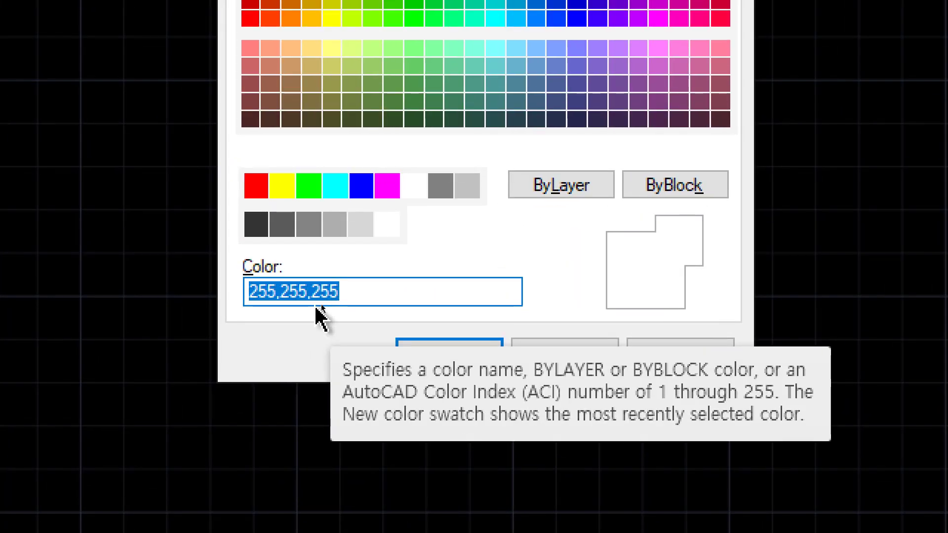
- In AutoCAD, set the current colour to red by name and draw a circle with a radius of about 21.8
{"action": "type", "text": "red"}
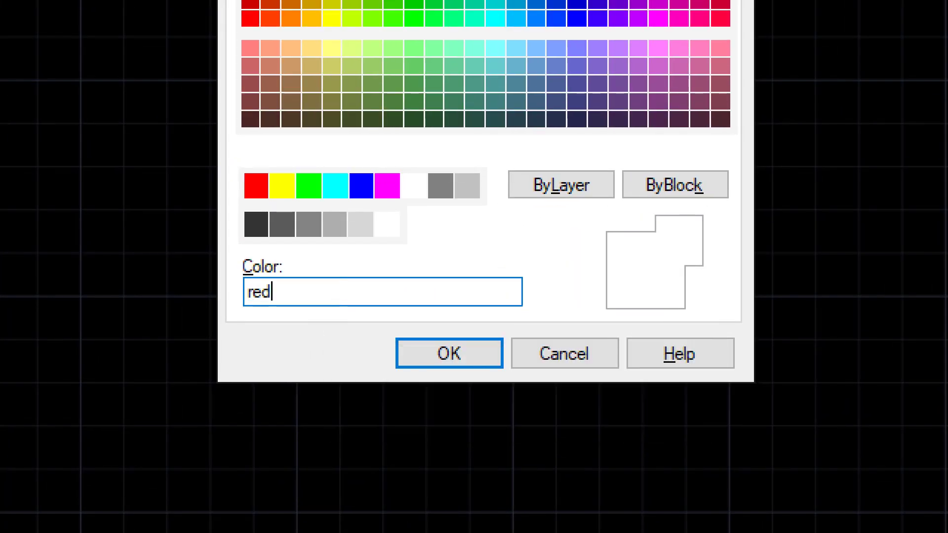
{"action": "left_click", "coordinate": [434, 358]}
{"action": "type", "text": "c"}
{"action": "key", "text": "Return"}
{"action": "left_click", "coordinate": [336, 256]}
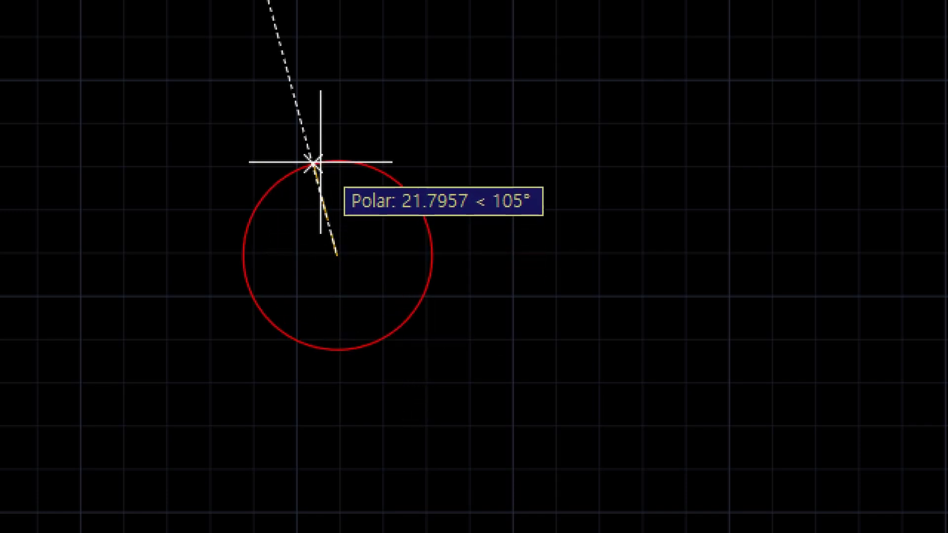
{"action": "left_click", "coordinate": [312, 163]}
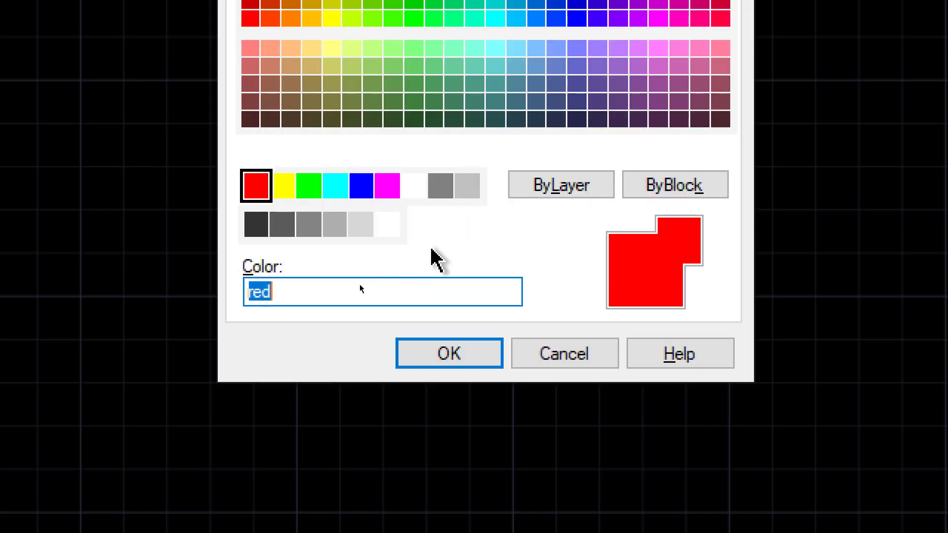
- Set the current colour to yellow by name and draw a circle of radius about 22.5 beside the red one
{"action": "type", "text": "y"}
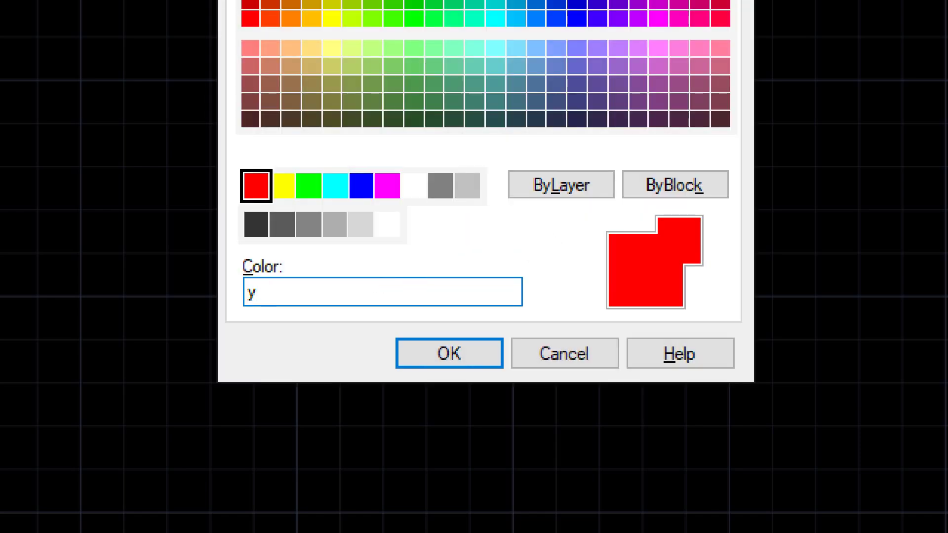
{"action": "type", "text": "ellow"}
{"action": "left_click", "coordinate": [416, 362]}
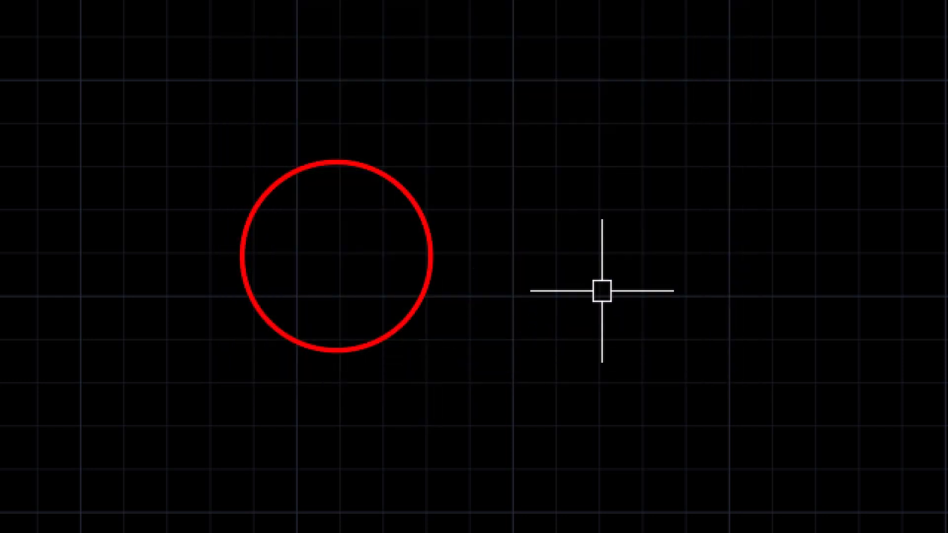
{"action": "left_click", "coordinate": [637, 275]}
{"action": "left_click", "coordinate": [588, 191]}
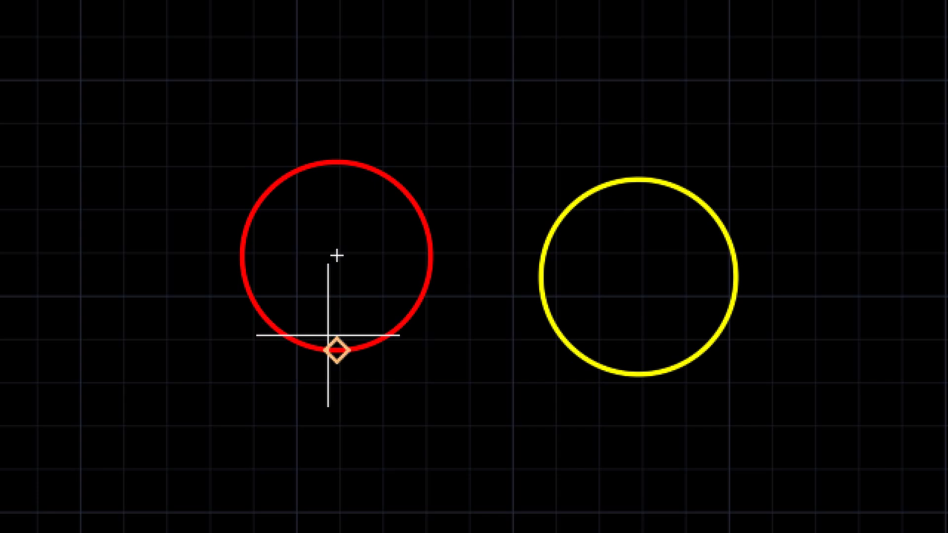
- Set the current colour by index number 3 and draw a circle of radius about 27.4 on the red circle's other side
{"action": "key", "text": "Return"}
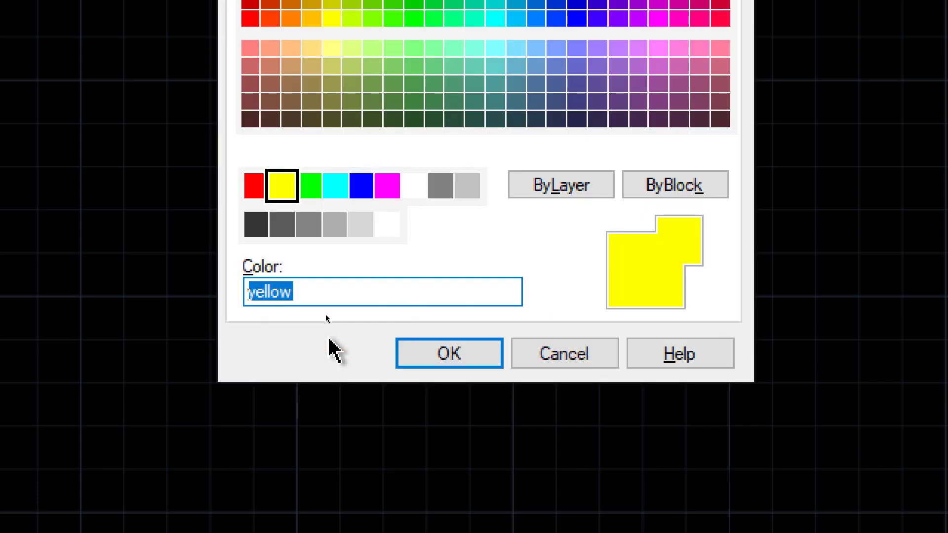
{"action": "type", "text": "2"}
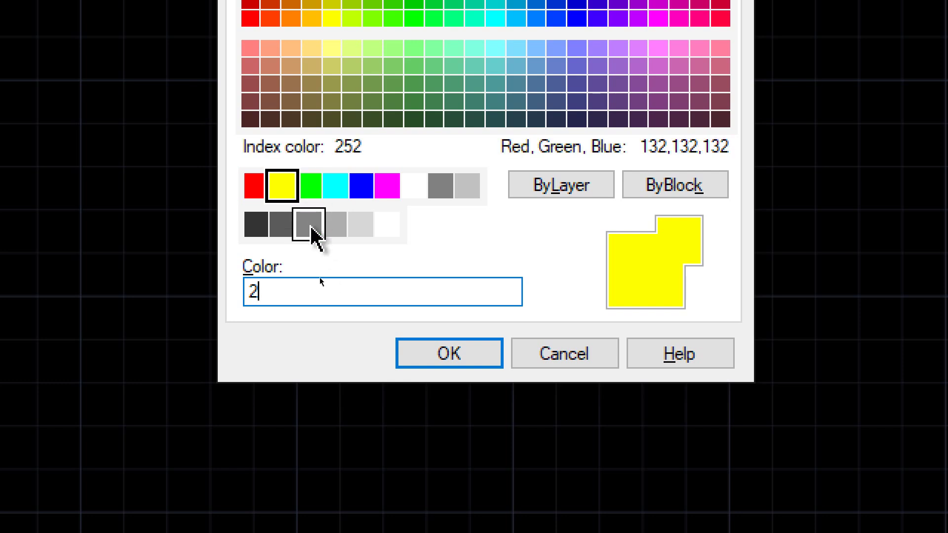
{"action": "key", "text": "BackSpace"}
{"action": "type", "text": "3"}
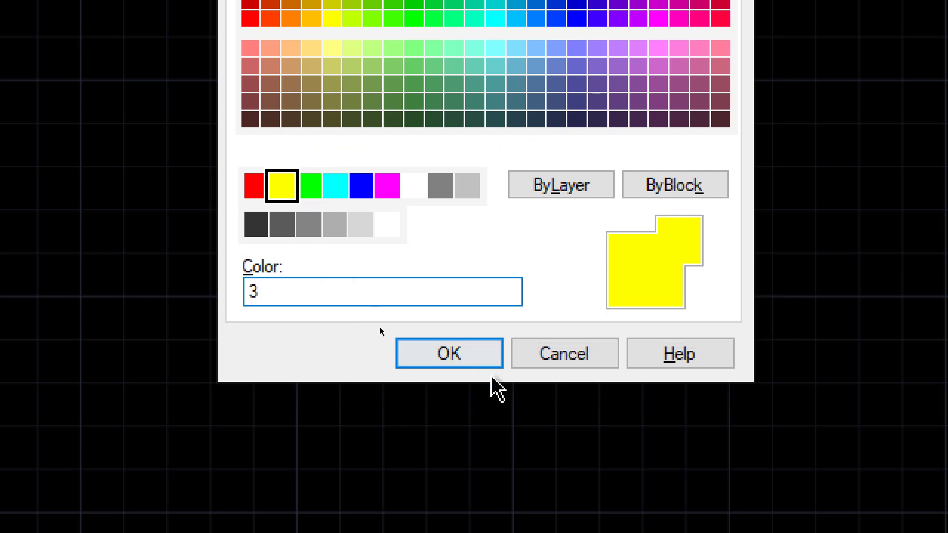
{"action": "left_click", "coordinate": [468, 365]}
{"action": "left_click", "coordinate": [120, 249]}
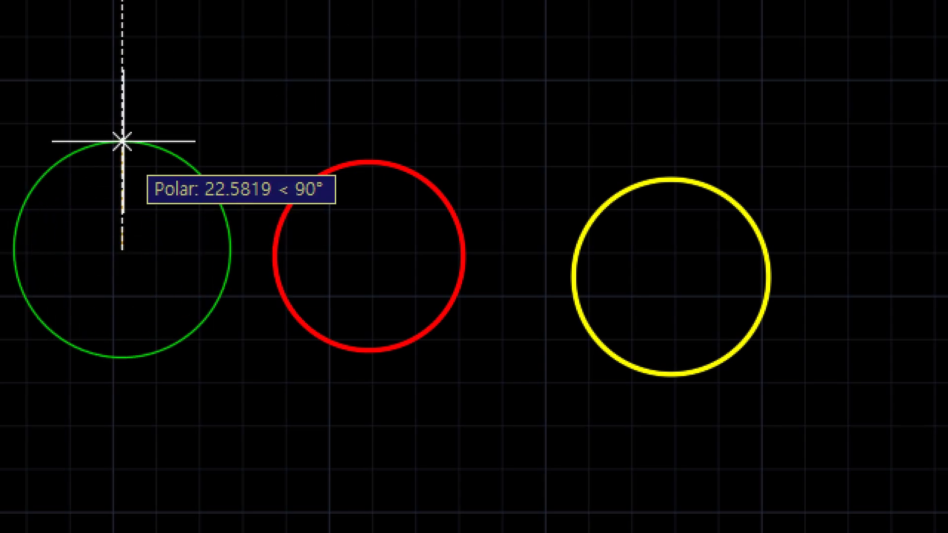
{"action": "left_click", "coordinate": [121, 132]}
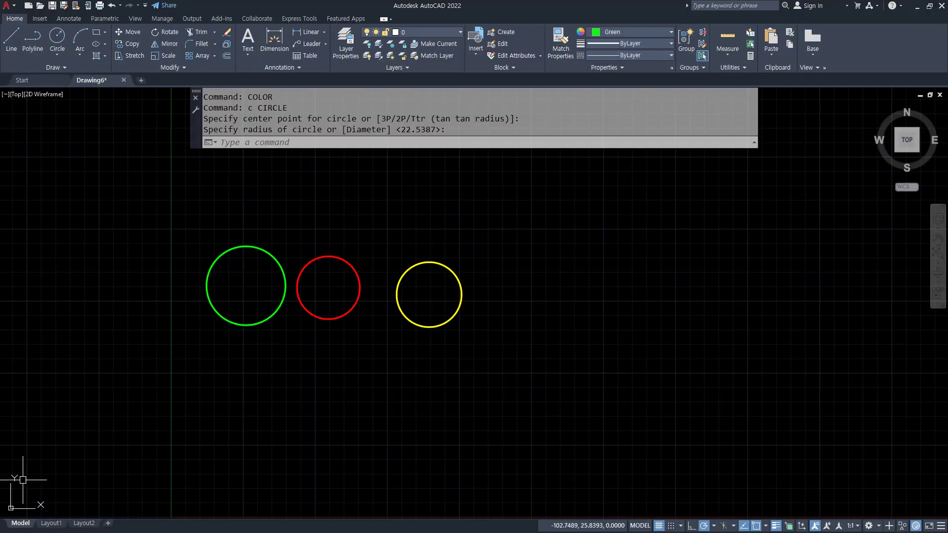
- Switch to the Notepad notes, underline the colour list and the "1~7 표준색상" heading with screen markings, and clear the markings
{"action": "key", "text": "alt+Tab"}
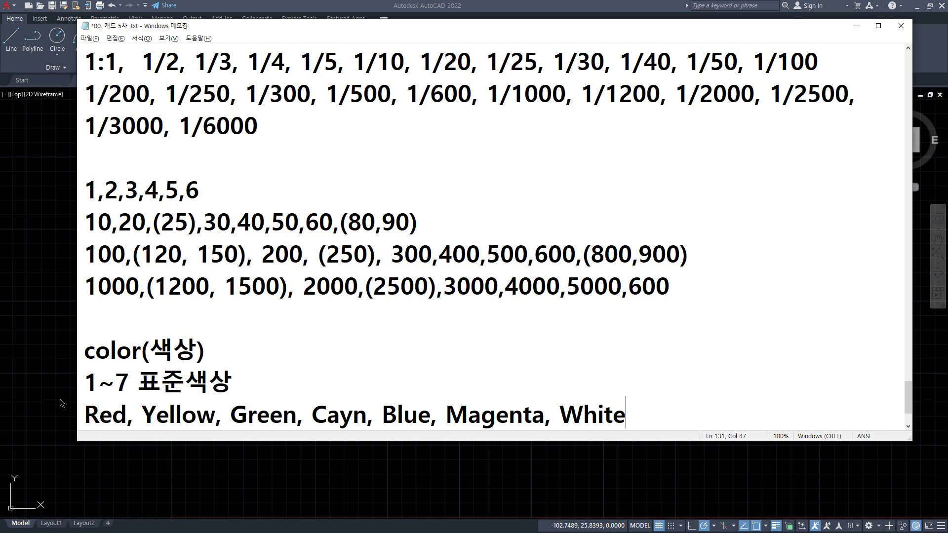
{"action": "key", "text": "ctrl+2"}
{"action": "left_click_drag", "start_coordinate": [95, 423], "coordinate": [617, 428]}
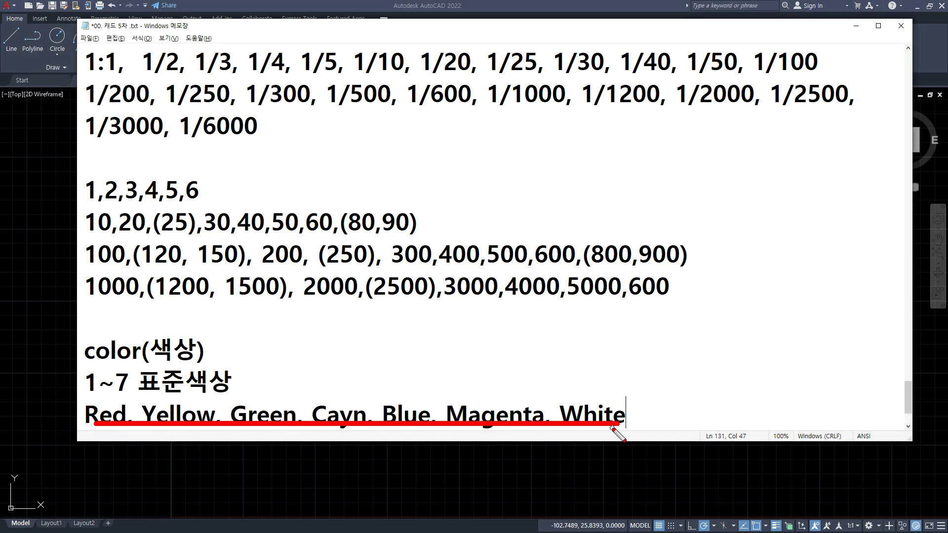
{"action": "left_click_drag", "start_coordinate": [75, 397], "coordinate": [242, 394]}
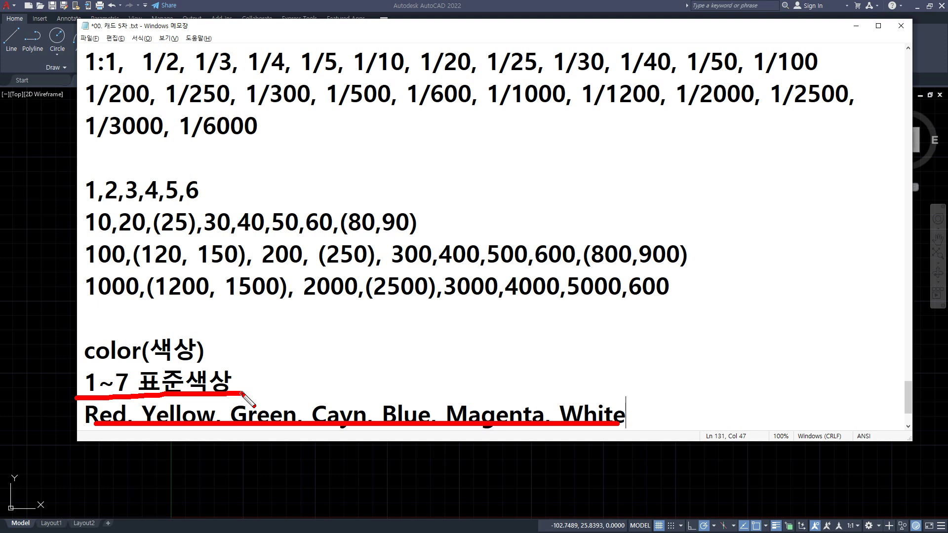
{"action": "key", "text": "Escape"}
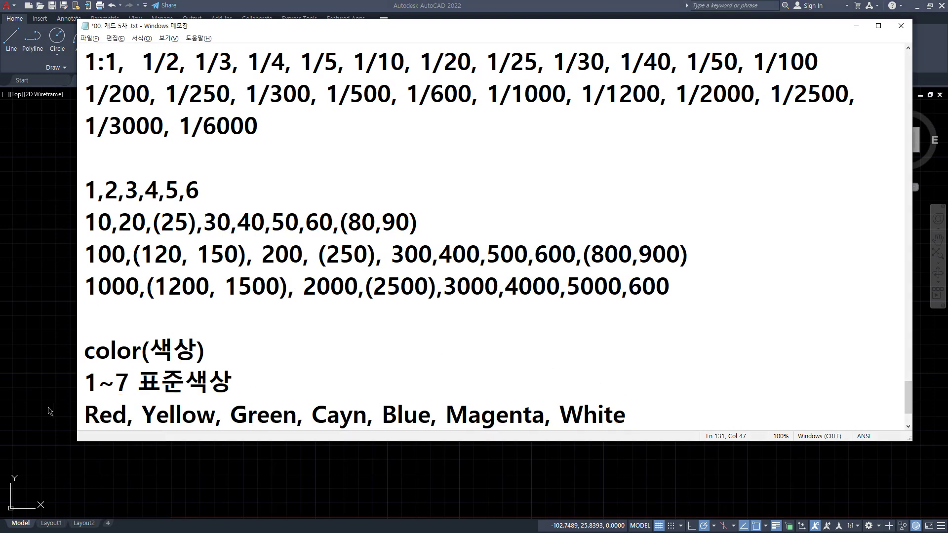
- Switch to AutoCAD, set the current colour to Magenta and draw a circle of radius about 54 beyond the yellow one
{"action": "left_click", "coordinate": [345, 466]}
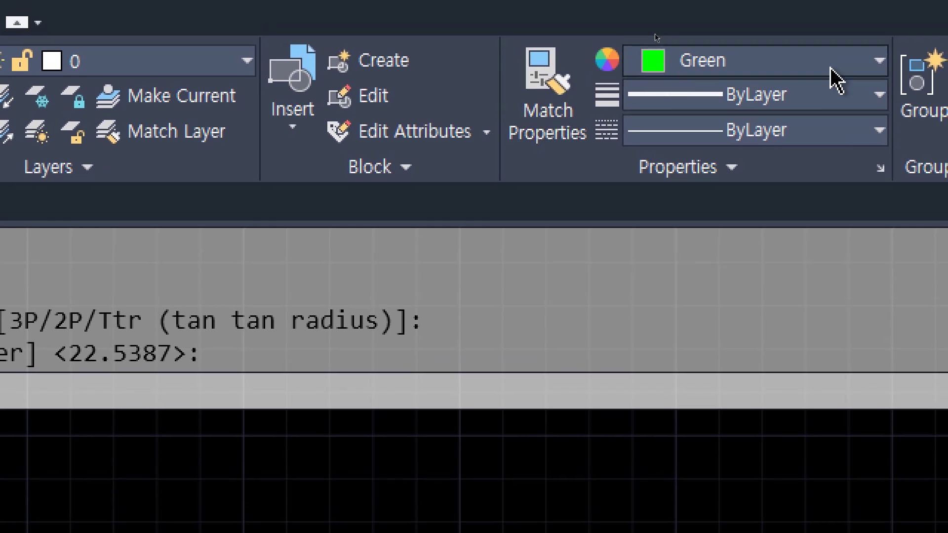
{"action": "left_click", "coordinate": [836, 79]}
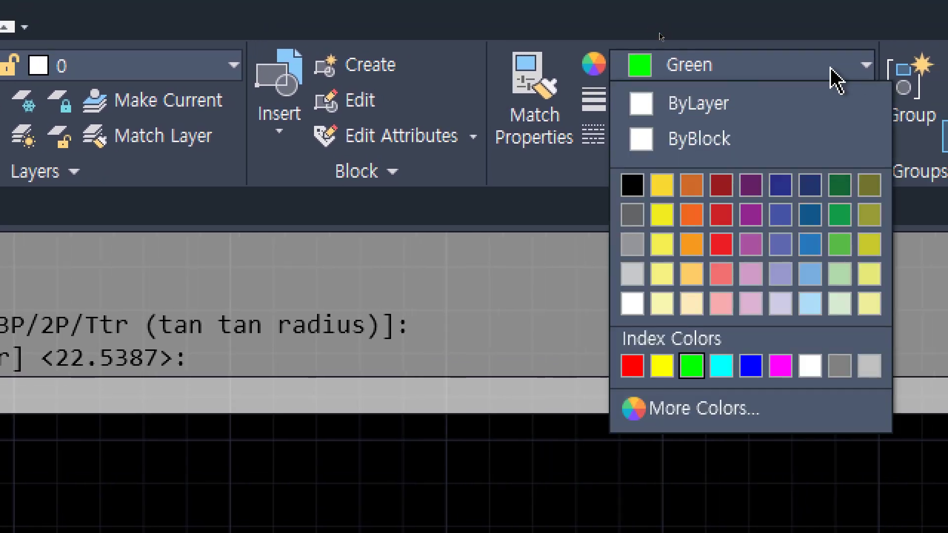
{"action": "left_click", "coordinate": [788, 372]}
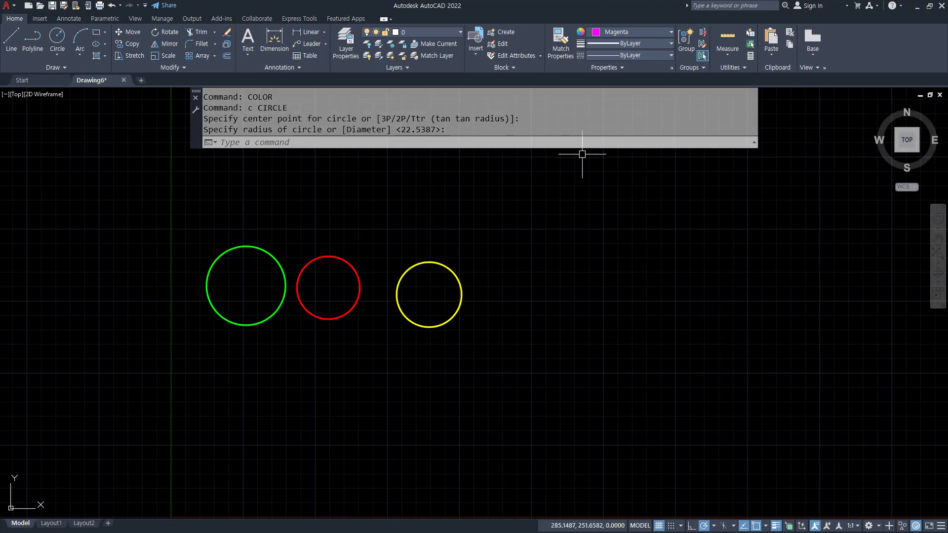
{"action": "type", "text": "c"}
{"action": "key", "text": "Return"}
{"action": "left_click", "coordinate": [581, 318]}
{"action": "left_click", "coordinate": [580, 240]}
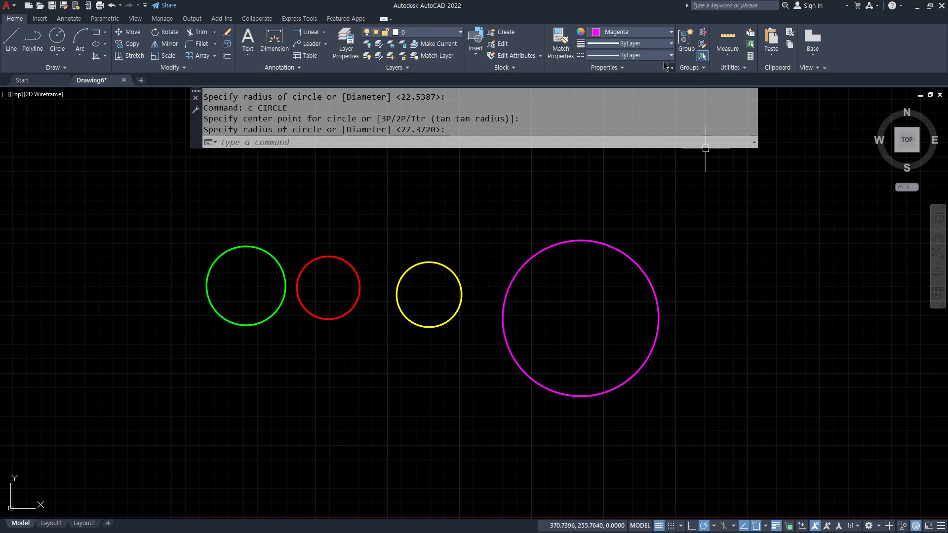
- Set the current colour to White and draw a circle of radius about 55.8 beside the magenta circle
{"action": "left_click", "coordinate": [652, 32]}
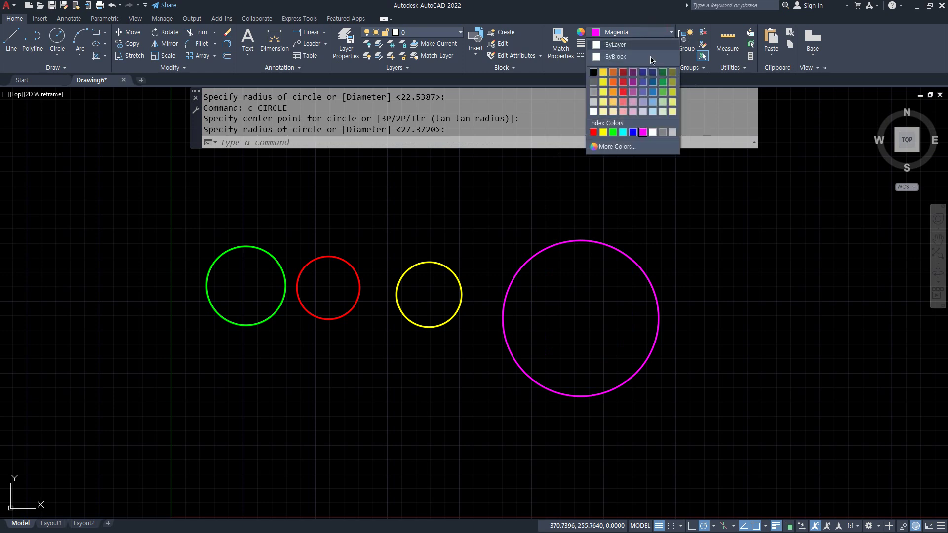
{"action": "left_click", "coordinate": [647, 132]}
{"action": "type", "text": "c"}
{"action": "key", "text": "Return"}
{"action": "left_click", "coordinate": [747, 315]}
{"action": "left_click", "coordinate": [726, 236]}
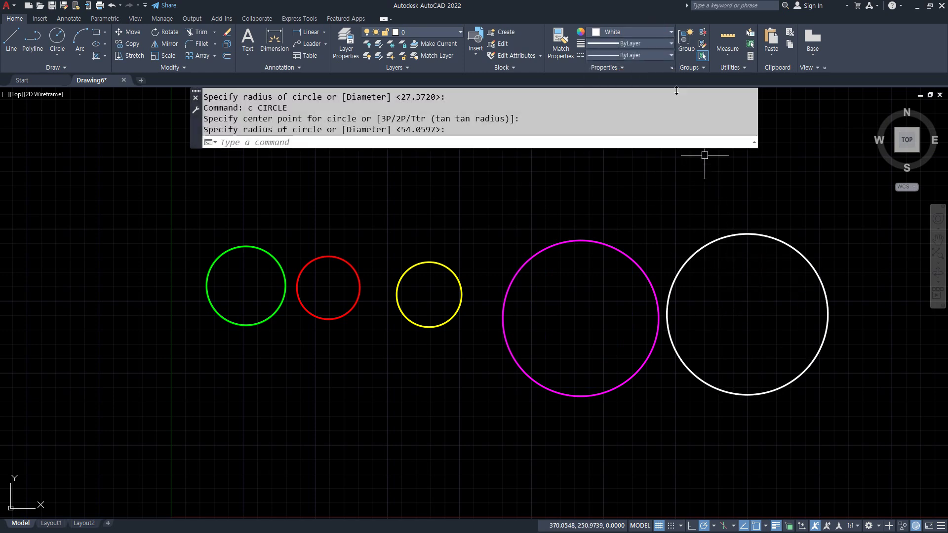
- Set the current colour to Red and draw a circle above the green and red circles
{"action": "left_click", "coordinate": [648, 32]}
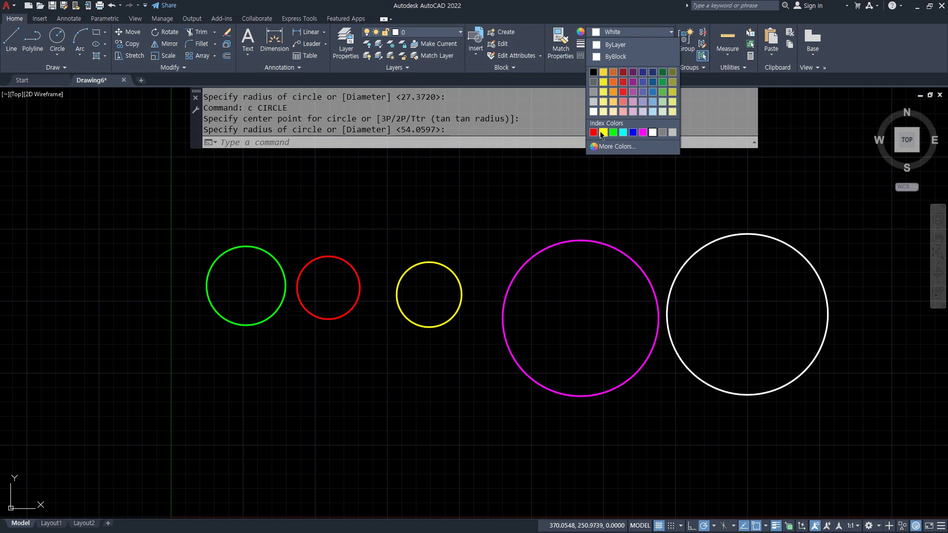
{"action": "left_click", "coordinate": [593, 132]}
{"action": "type", "text": "c"}
{"action": "key", "text": "Return"}
{"action": "left_click", "coordinate": [309, 201]}
{"action": "left_click", "coordinate": [290, 168]}
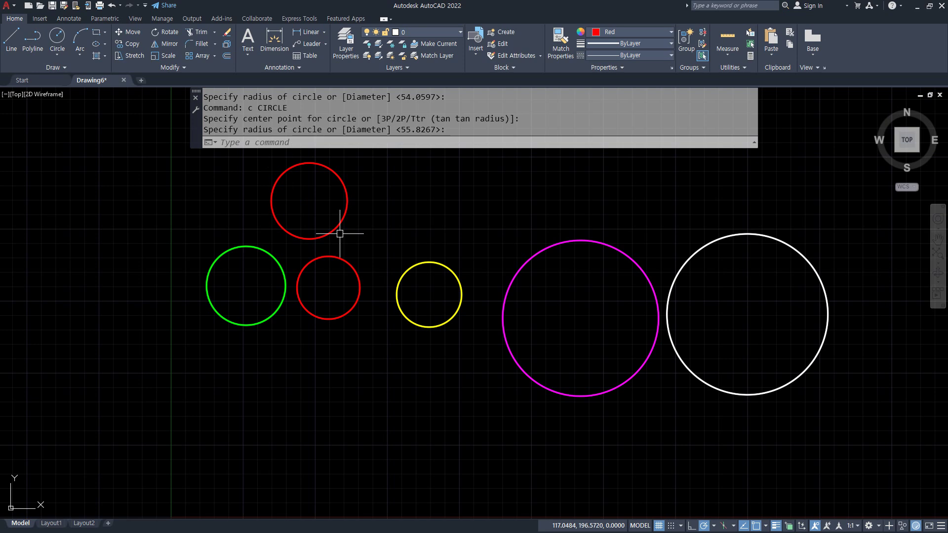
- Change the colour of the two red circles and the green circle to Cyan
{"action": "left_click", "coordinate": [317, 211]}
{"action": "left_click", "coordinate": [256, 324]}
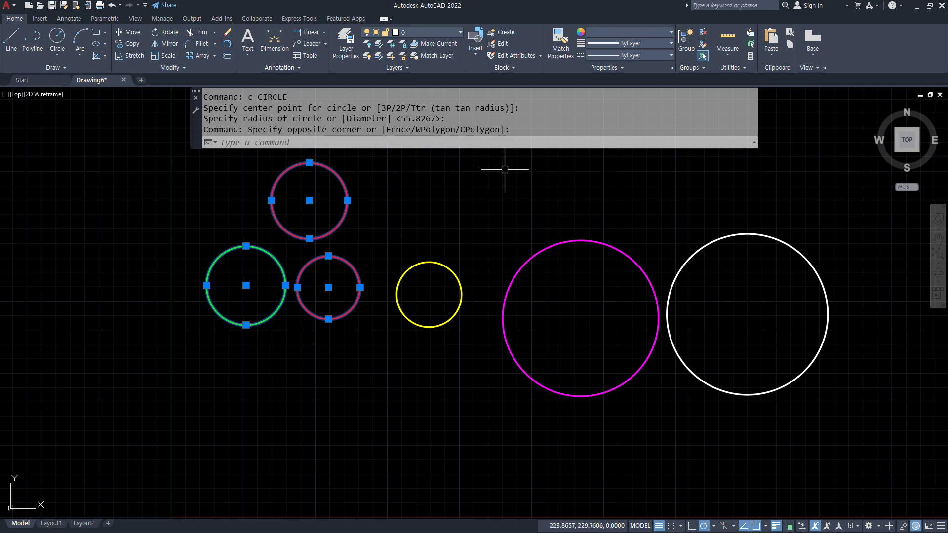
{"action": "left_click", "coordinate": [630, 33]}
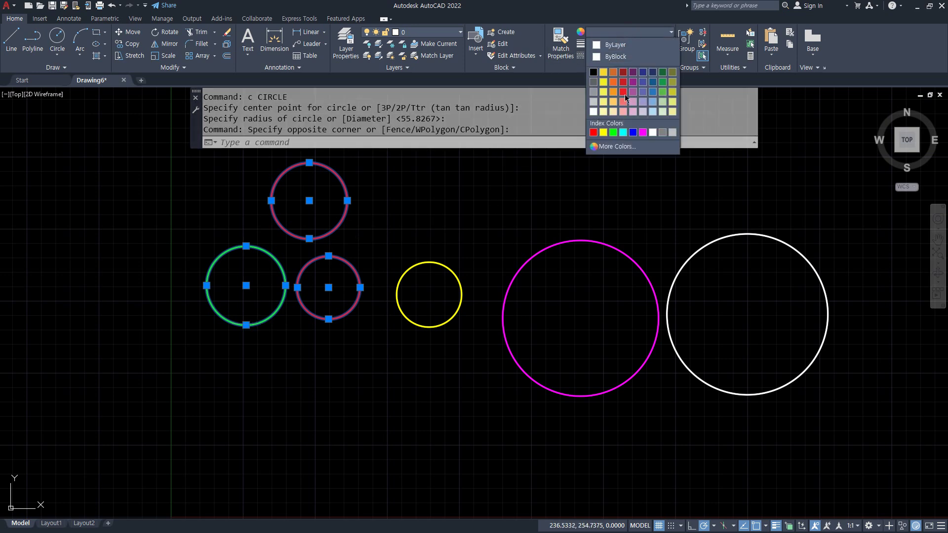
{"action": "left_click", "coordinate": [623, 132]}
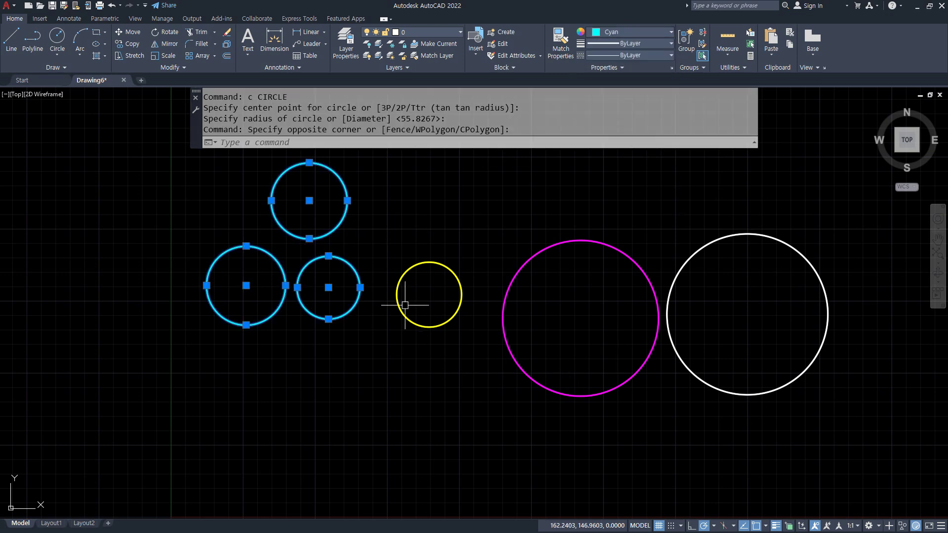
{"action": "key", "text": "Escape"}
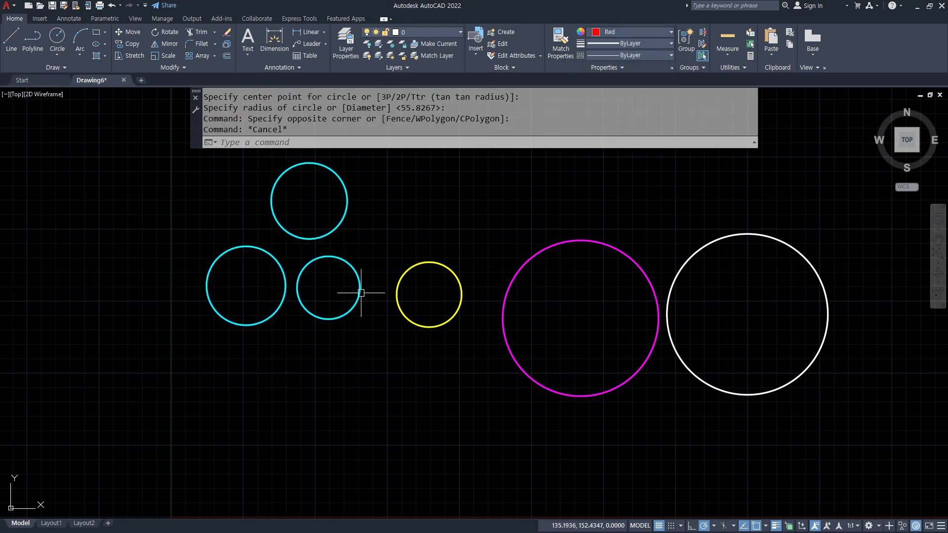
- Recolour the small circle beside the yellow one Magenta, Yellow and finally Red, and change the large magenta circle to Green
{"action": "left_click", "coordinate": [336, 257]}
{"action": "left_click", "coordinate": [611, 32]}
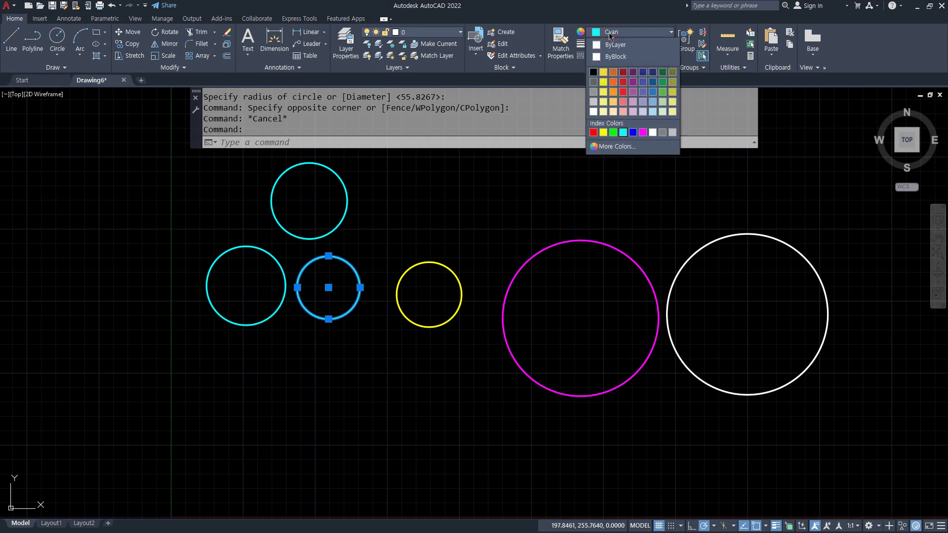
{"action": "left_click", "coordinate": [642, 132]}
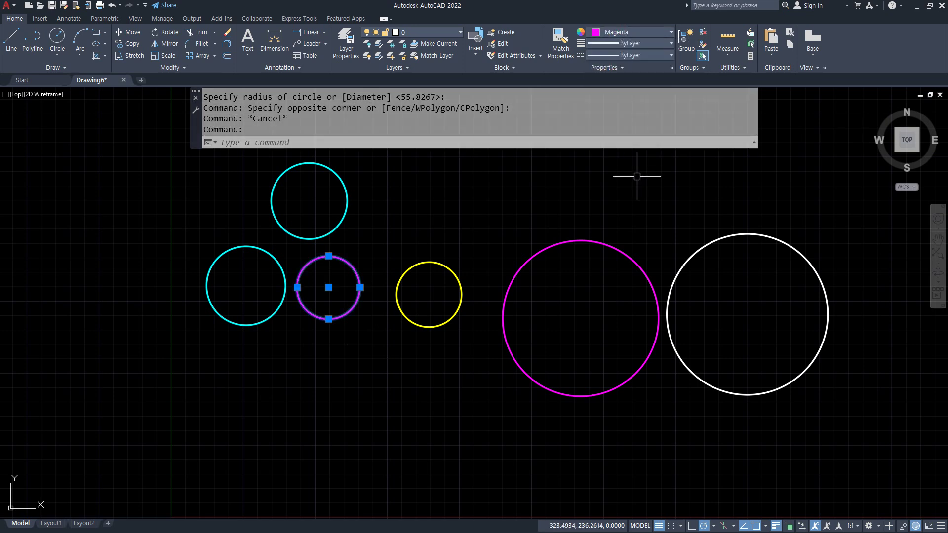
{"action": "left_click", "coordinate": [622, 26]}
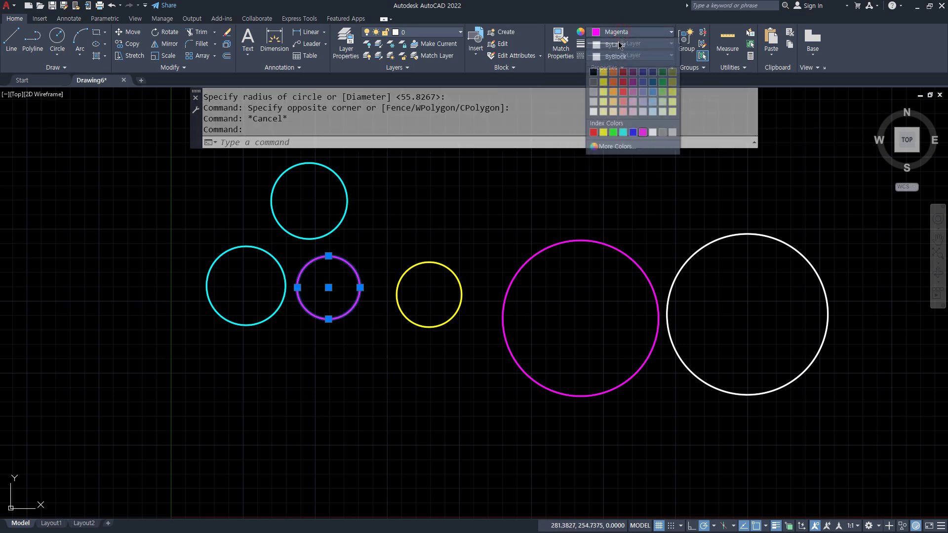
{"action": "left_click", "coordinate": [604, 132]}
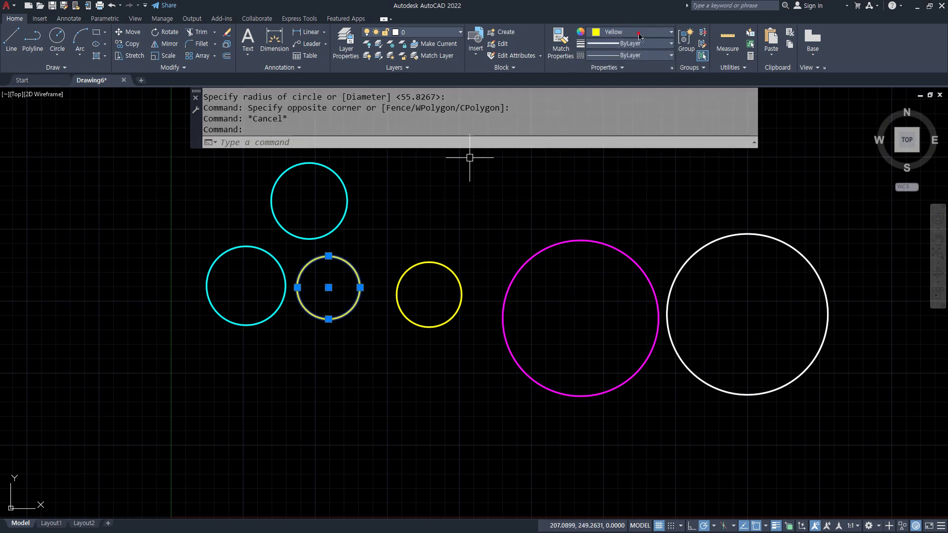
{"action": "left_click", "coordinate": [638, 36]}
{"action": "left_click", "coordinate": [594, 131]}
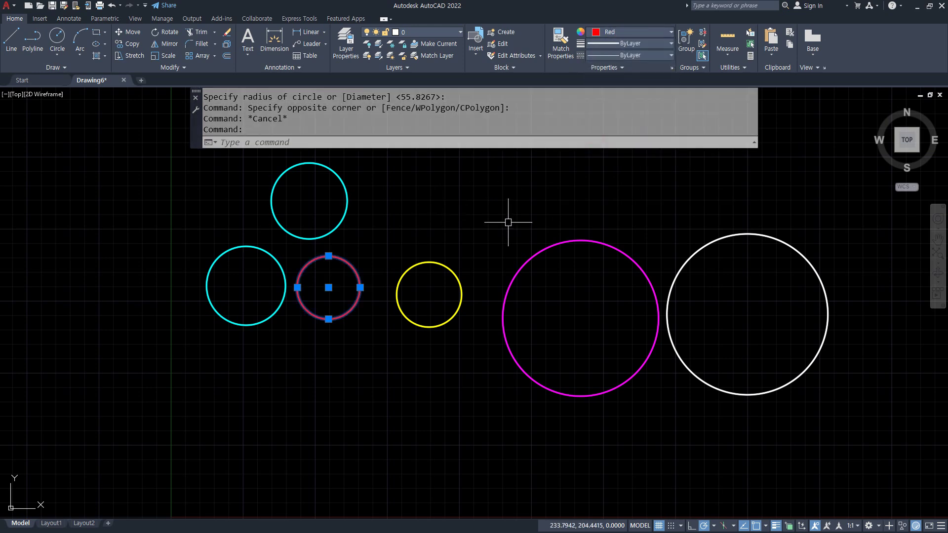
{"action": "key", "text": "Escape"}
{"action": "key", "text": "Escape"}
{"action": "key", "text": "Escape"}
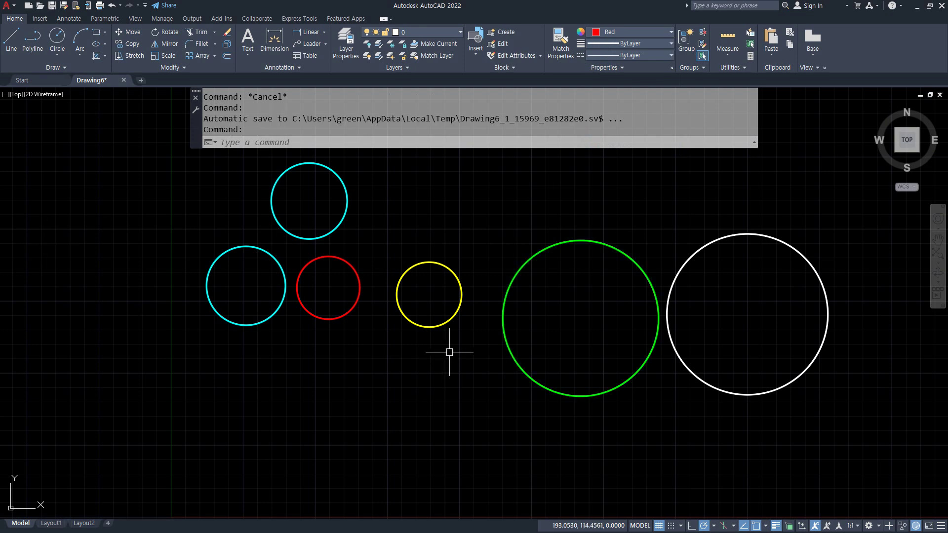
- Use the COLOR command to try ByLayer and ByBlock, and set the current colour to ByLayer
{"action": "type", "text": "color"}
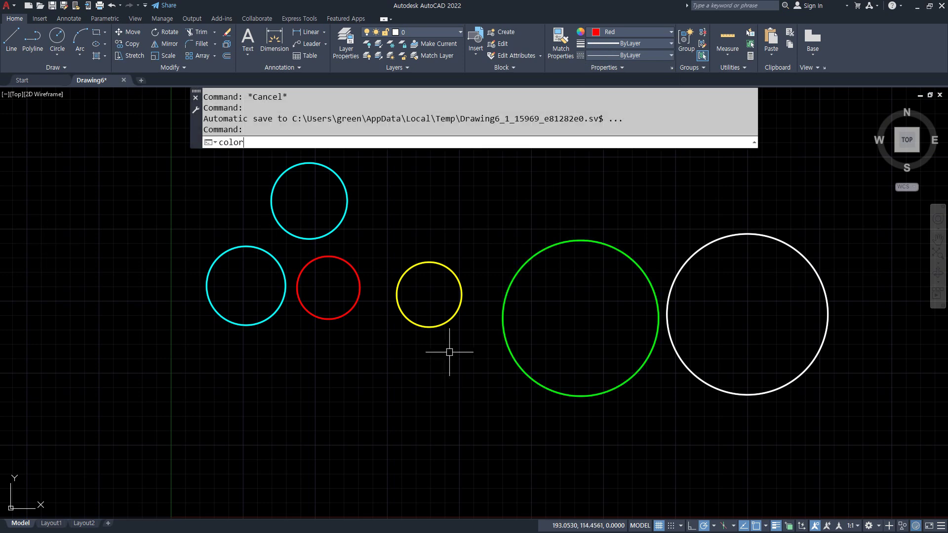
{"action": "key", "text": "Return"}
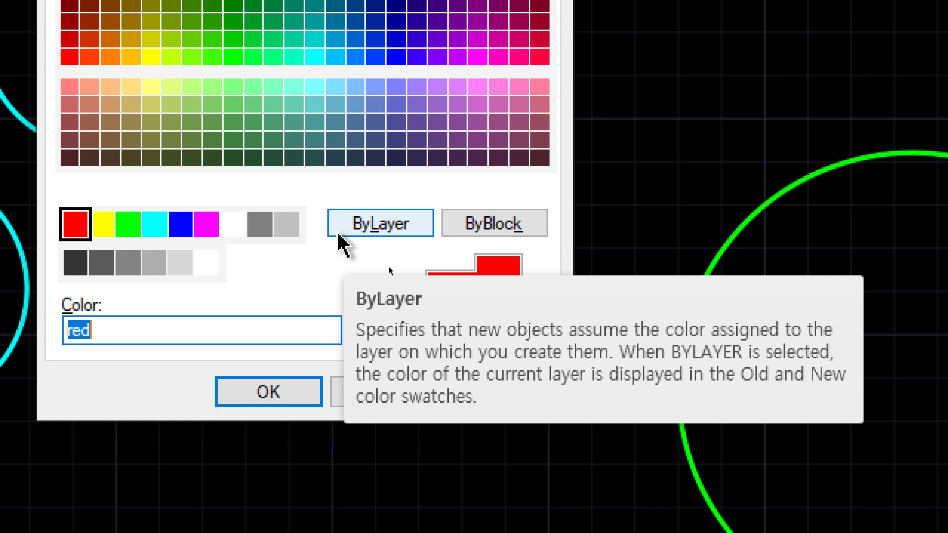
{"action": "left_click", "coordinate": [363, 236]}
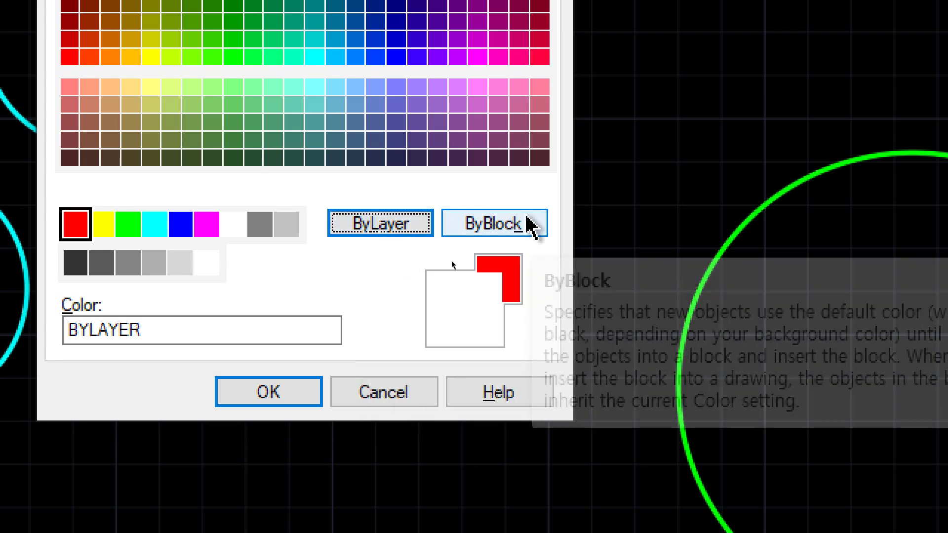
{"action": "left_click", "coordinate": [531, 225]}
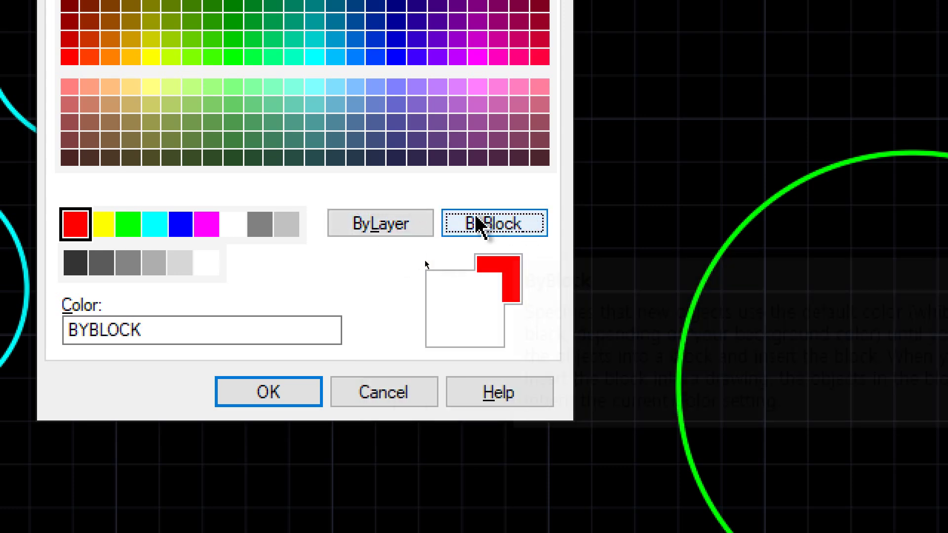
{"action": "left_click", "coordinate": [398, 220]}
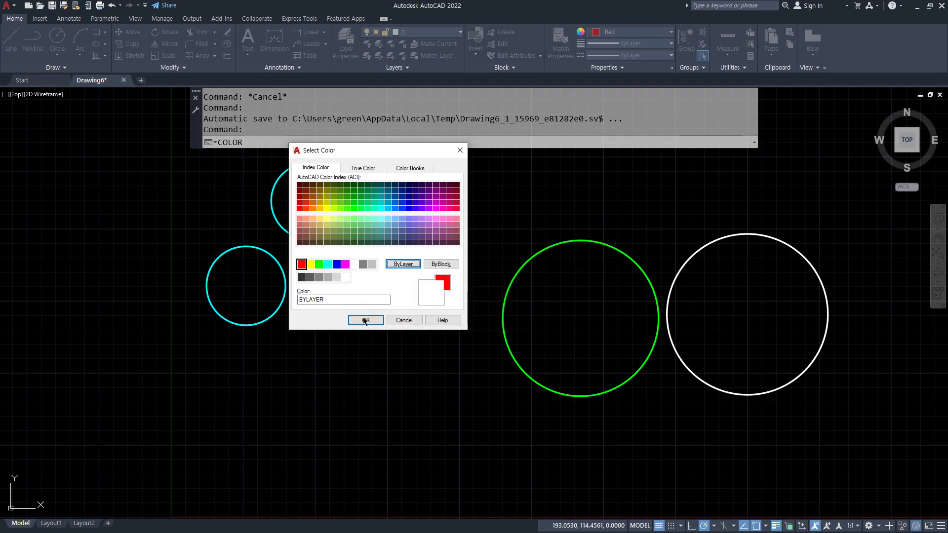
{"action": "left_click", "coordinate": [268, 393]}
- Erase all the circles in the drawing and zoom to All
{"action": "left_click", "coordinate": [765, 349]}
{"action": "left_click", "coordinate": [212, 218]}
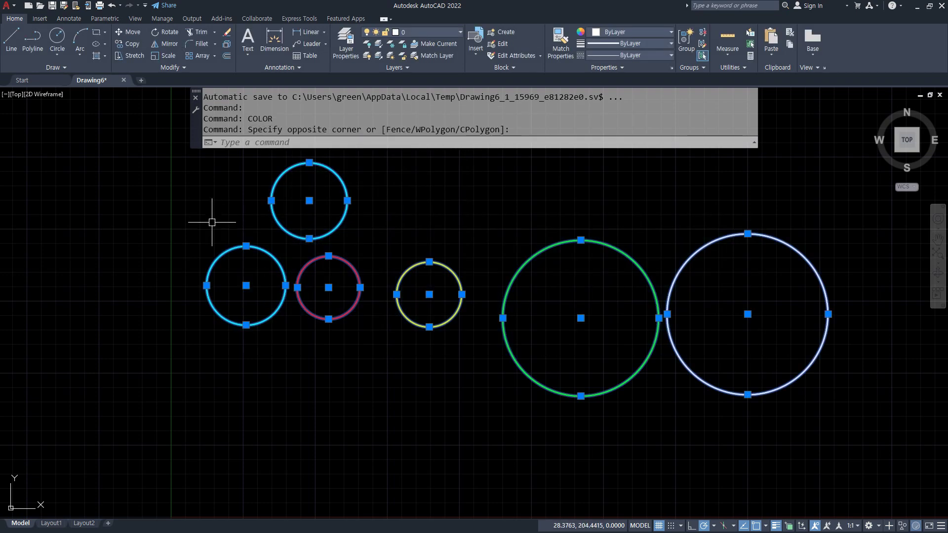
{"action": "type", "text": "e"}
{"action": "key", "text": "Return"}
{"action": "type", "text": "z"}
{"action": "key", "text": "Return"}
{"action": "type", "text": "a"}
{"action": "key", "text": "Return"}
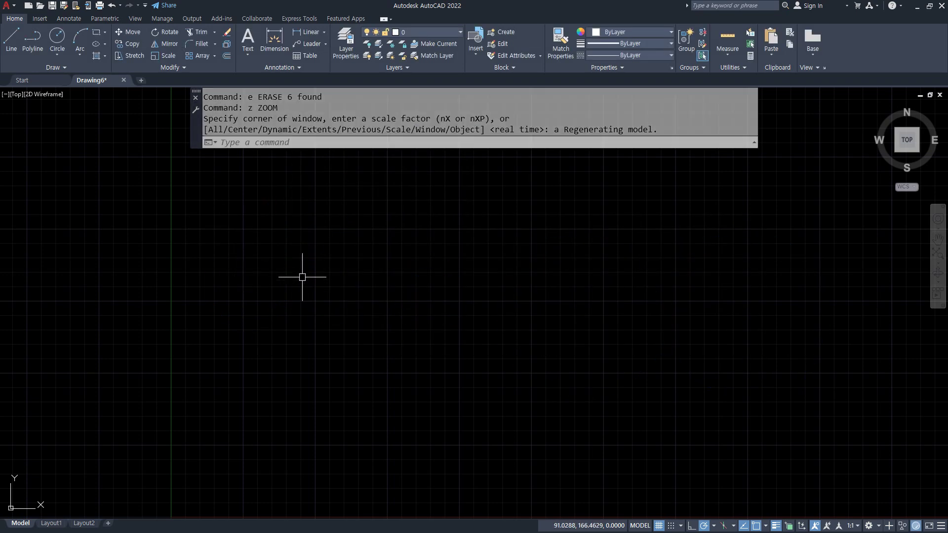
- Draw a circle of radius about 38.4 and a smaller circle to its right in the ByLayer colour
{"action": "type", "text": "c"}
{"action": "key", "text": "Return"}
{"action": "left_click", "coordinate": [337, 286]}
{"action": "left_click", "coordinate": [310, 238]}
{"action": "key", "text": "Return"}
{"action": "left_click", "coordinate": [510, 321]}
{"action": "left_click", "coordinate": [494, 284]}
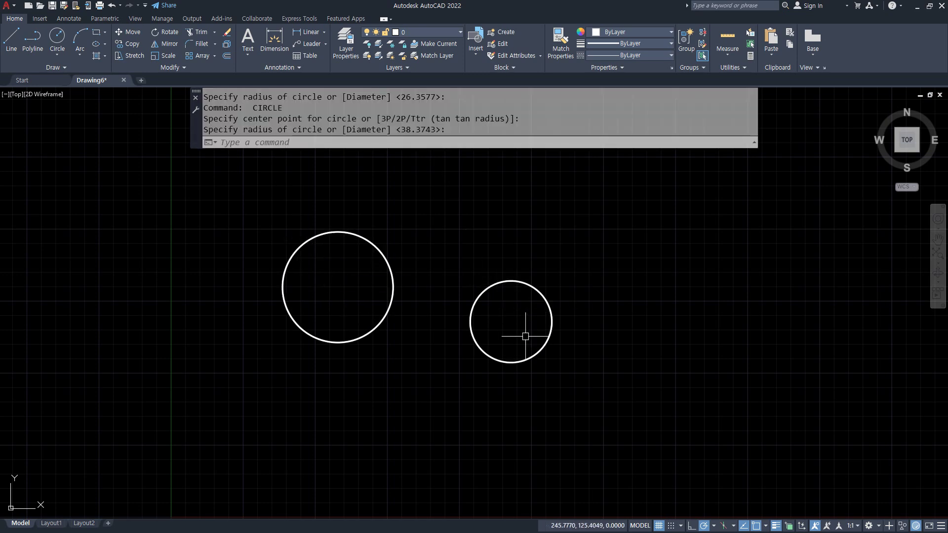
- Open the Layer Properties Manager to examine the colours assigned to the layers, and close it
{"action": "type", "text": "la"}
{"action": "key", "text": "Return"}
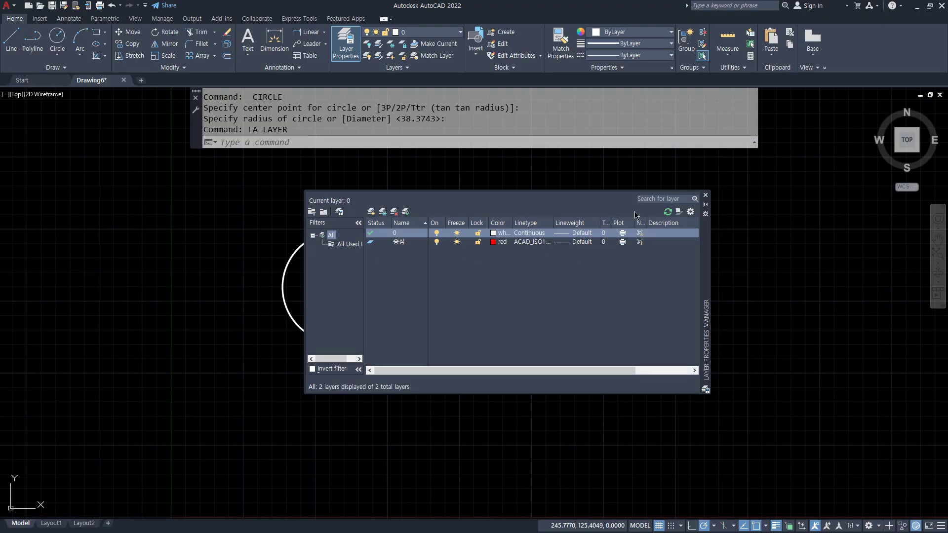
{"action": "left_click", "coordinate": [705, 195]}
- Erase the two white circles and choose ByLayer as the current object colour
{"action": "left_click_drag", "start_coordinate": [594, 357], "coordinate": [332, 239]}
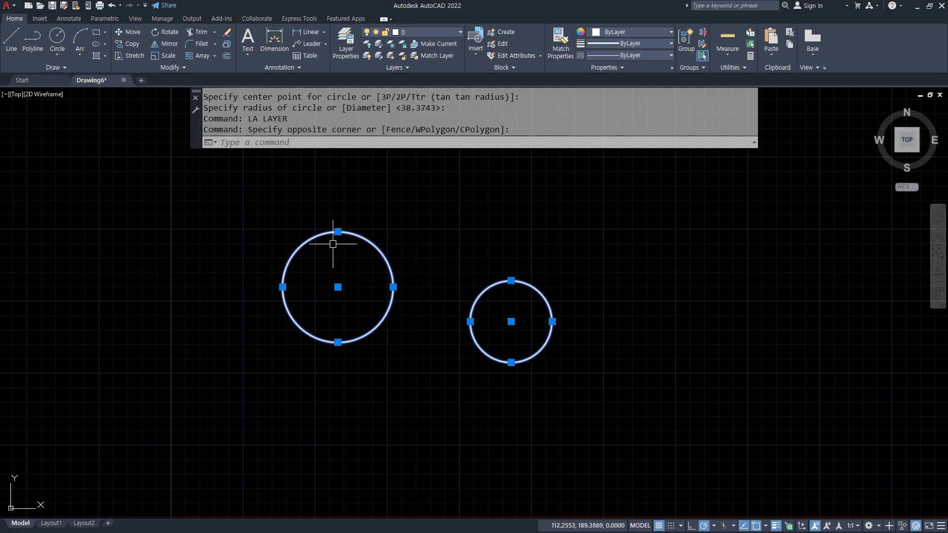
{"action": "type", "text": "e"}
{"action": "key", "text": "Return"}
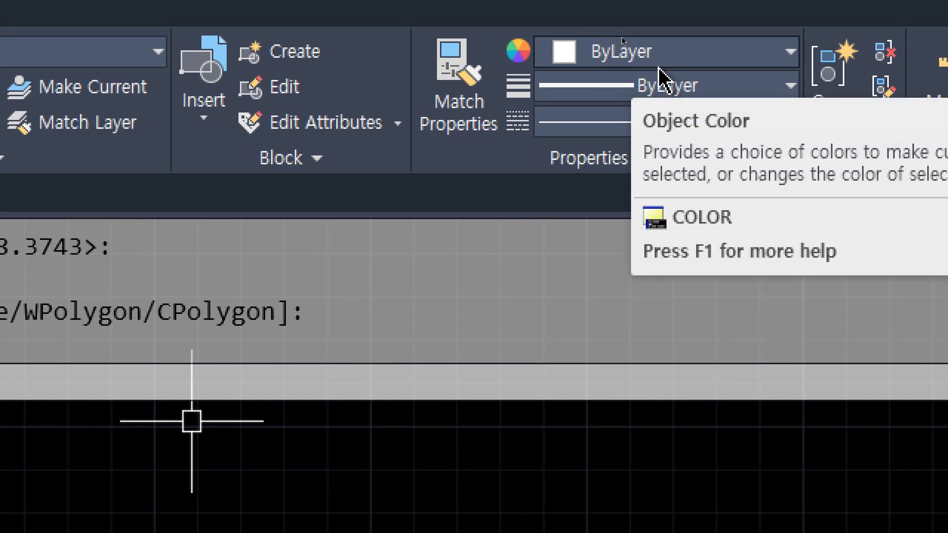
{"action": "left_click", "coordinate": [725, 56]}
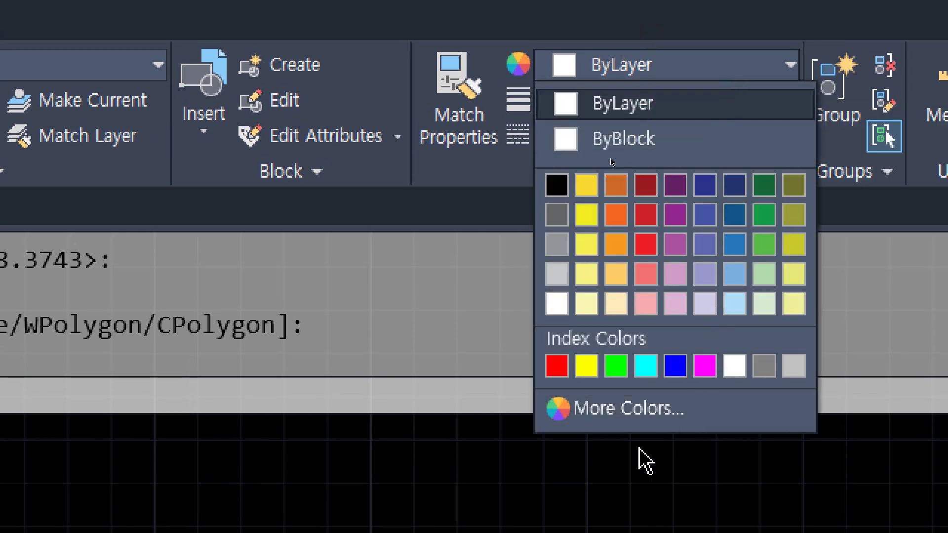
{"action": "left_click", "coordinate": [623, 110]}
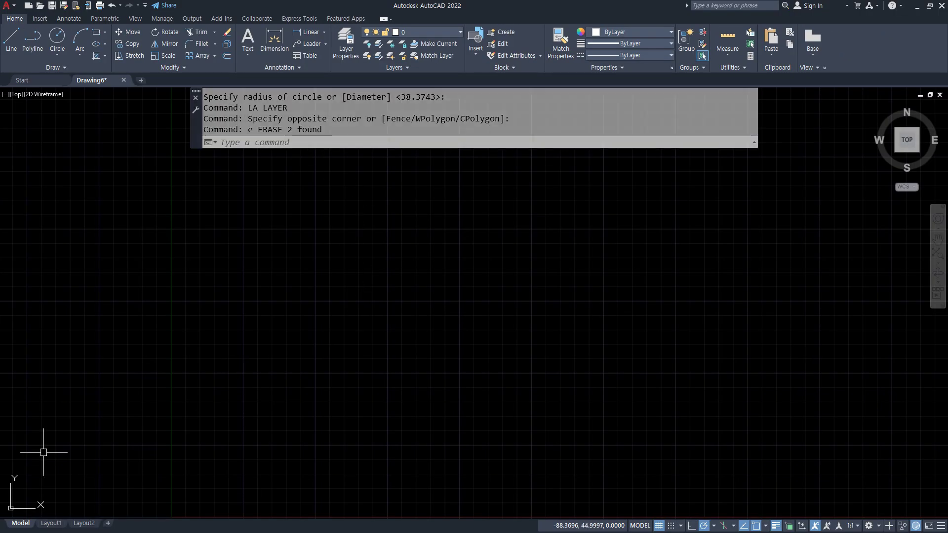
- Switch to the Notepad notes, underline the "LineType(선모양 LT)" entry with a screen marking, and clear the marking
{"action": "key", "text": "alt+Tab"}
{"action": "scroll", "coordinate": [267, 356], "scroll_direction": "down", "scroll_amount": 1}
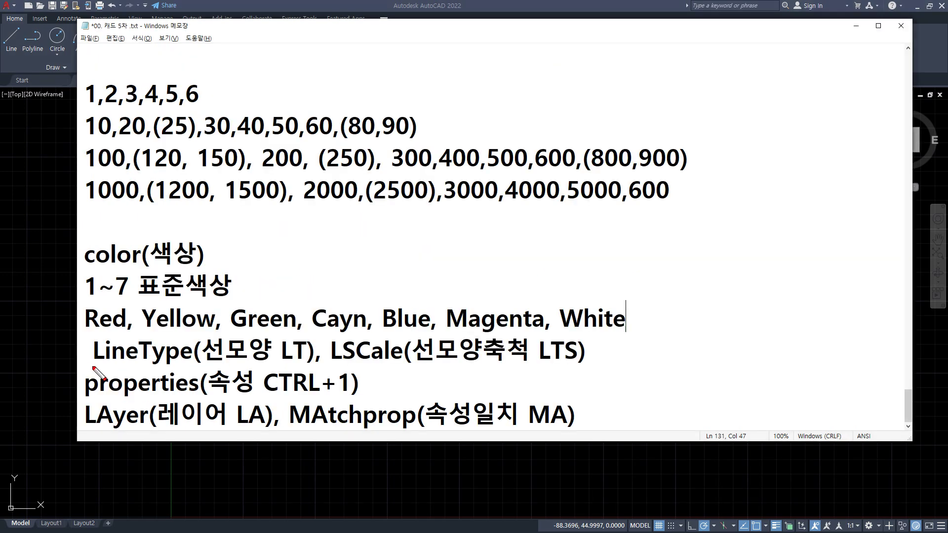
{"action": "left_click_drag", "start_coordinate": [92, 367], "coordinate": [348, 367]}
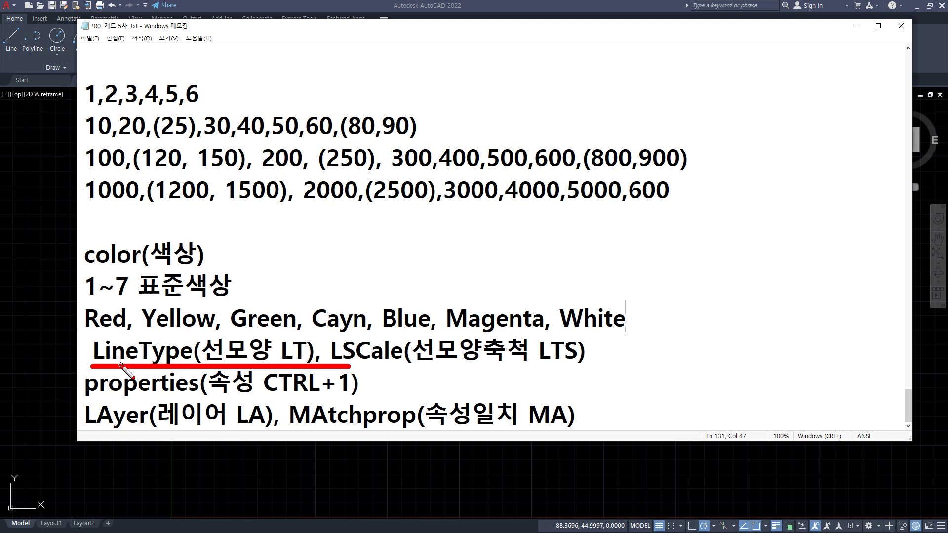
{"action": "key", "text": "Escape"}
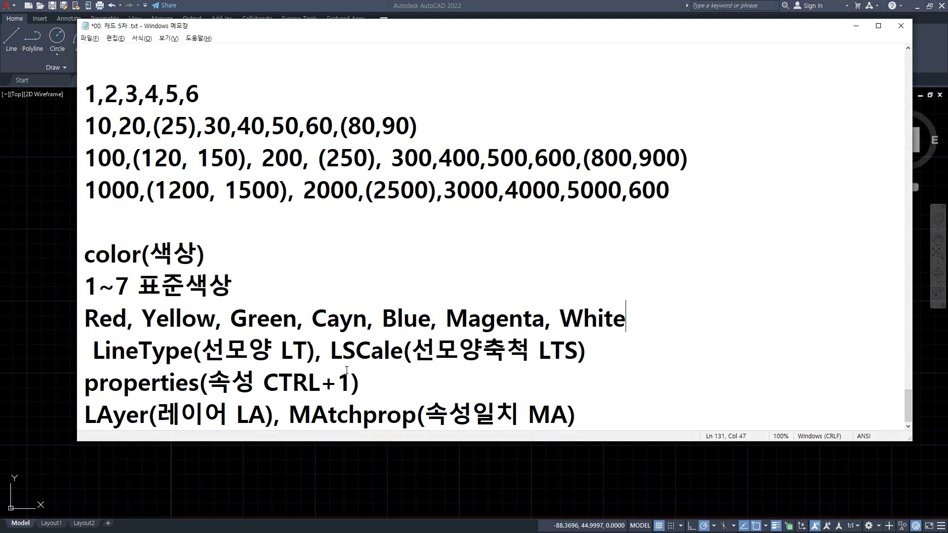
- Add the line types "굵은실선" and "가는실선" on separate lines below the LineType entry
{"action": "left_click", "coordinate": [595, 354]}
{"action": "key", "text": "Return"}
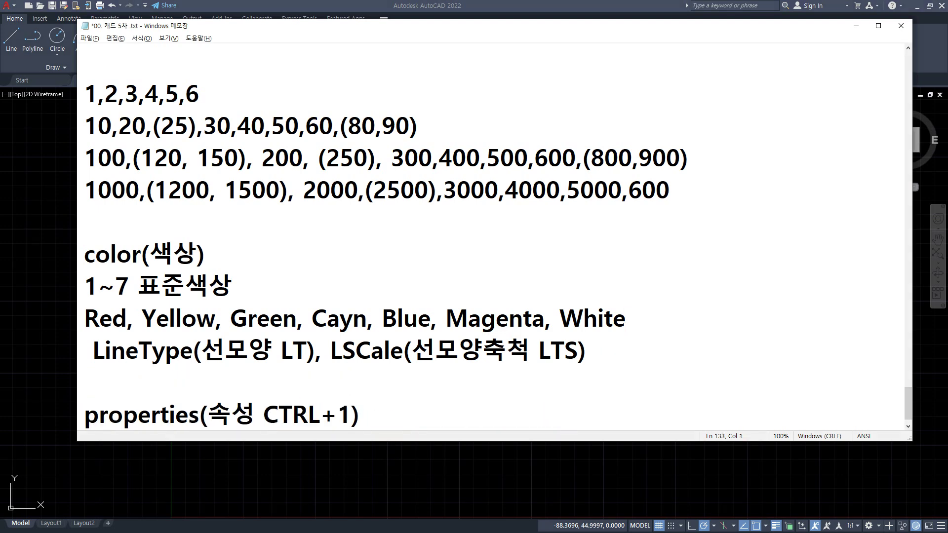
{"action": "type", "text": "실선"}
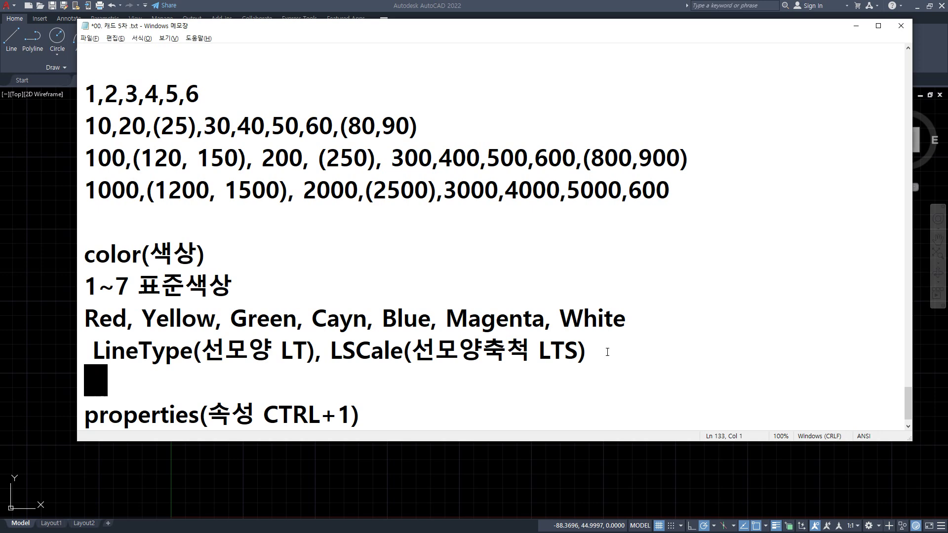
{"action": "key", "text": "Return"}
{"action": "key", "text": "Up"}
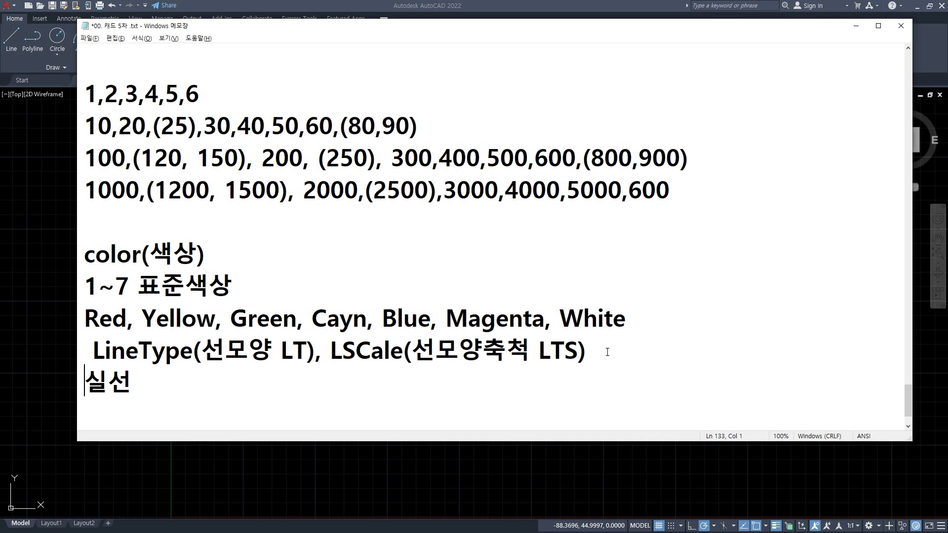
{"action": "type", "text": "굵은"}
{"action": "key", "text": "Down"}
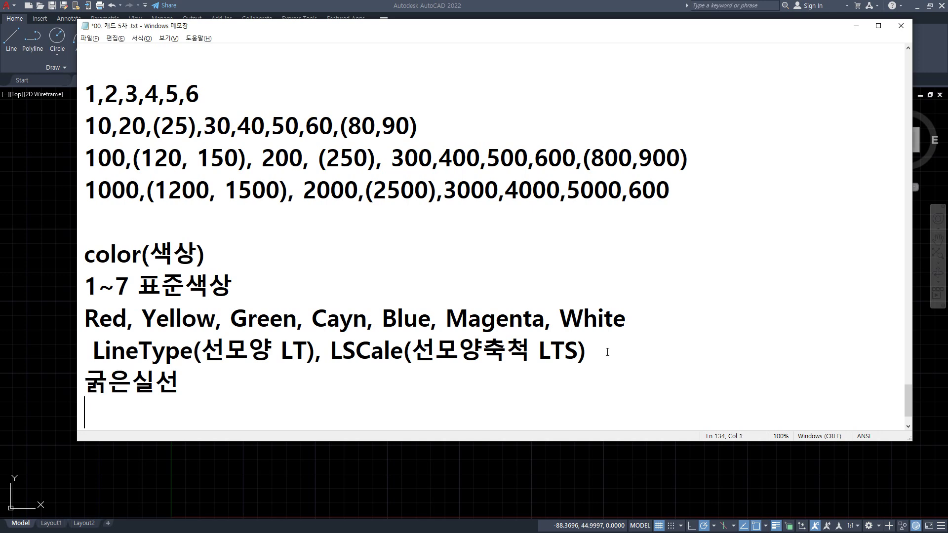
{"action": "type", "text": "가는실선"}
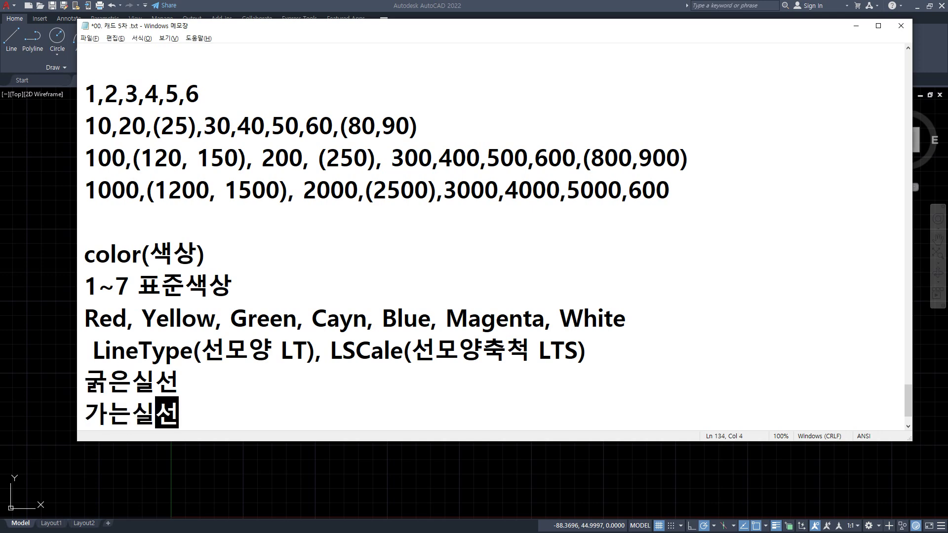
- Add the line types "파선", "일점쇄선" and "이점쇄선" on separate lines below "가는실선"
{"action": "key", "text": "Return"}
{"action": "key", "text": "Return"}
{"action": "key", "text": "Return"}
{"action": "key", "text": "Up"}
{"action": "key", "text": "Up"}
{"action": "type", "text": "ㅍ"}
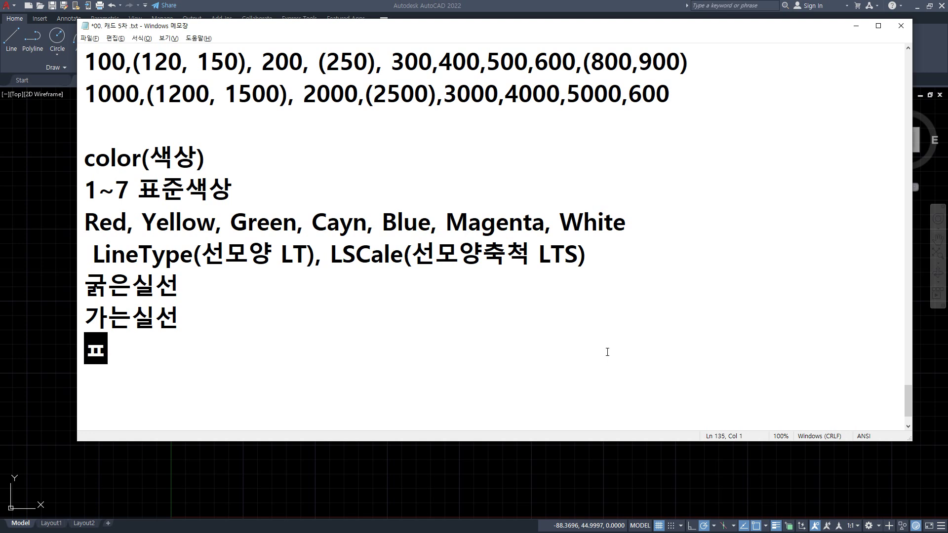
{"action": "type", "text": "ㅏ선"}
{"action": "key", "text": "Down"}
{"action": "type", "text": "일저"}
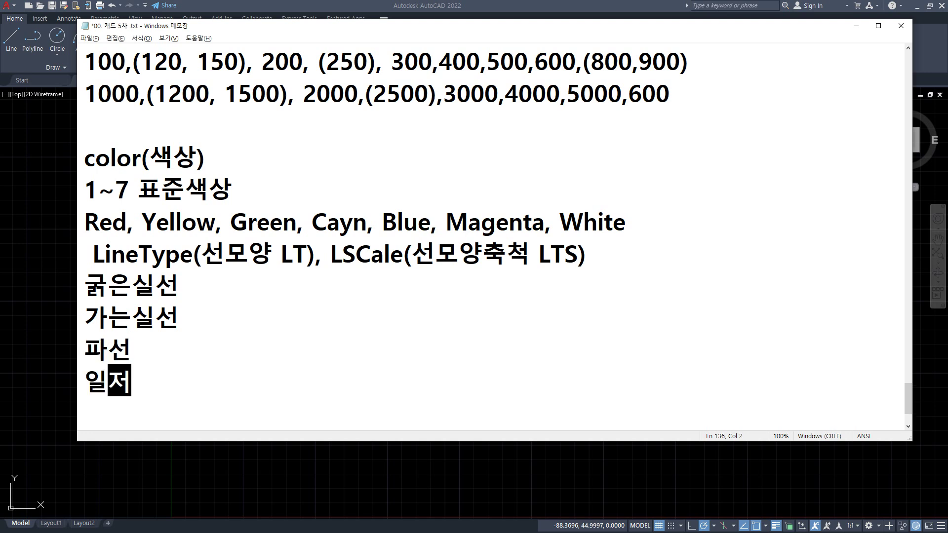
{"action": "type", "text": "ㅁ쇄선"}
{"action": "key", "text": "Return"}
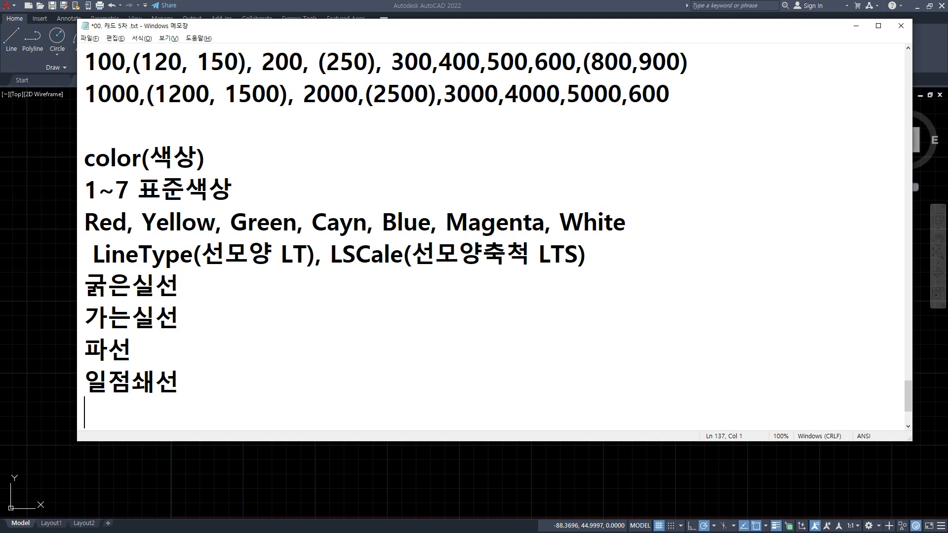
{"action": "type", "text": "이점쇄선"}
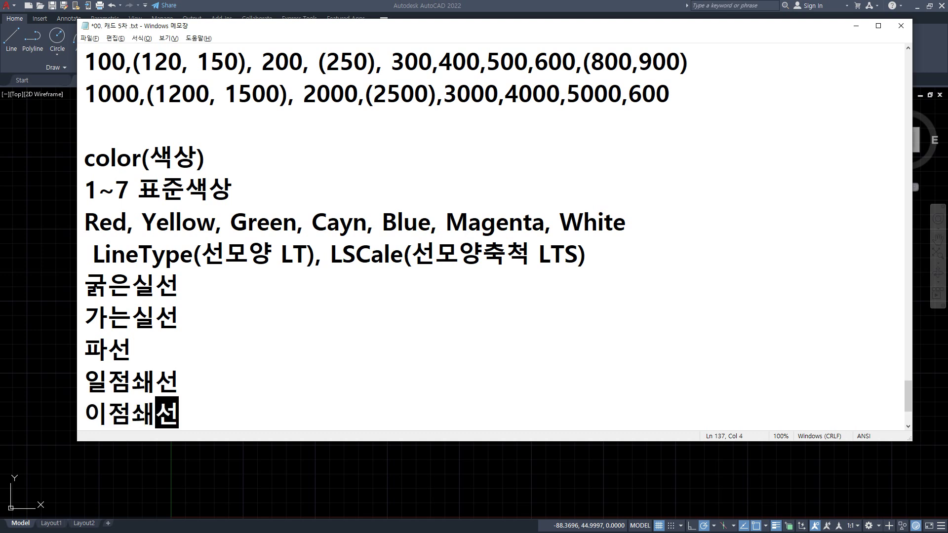
- Add the description "- 물체의 외형" after "굵은실선" in the line type notes
{"action": "key", "text": "Hangul"}
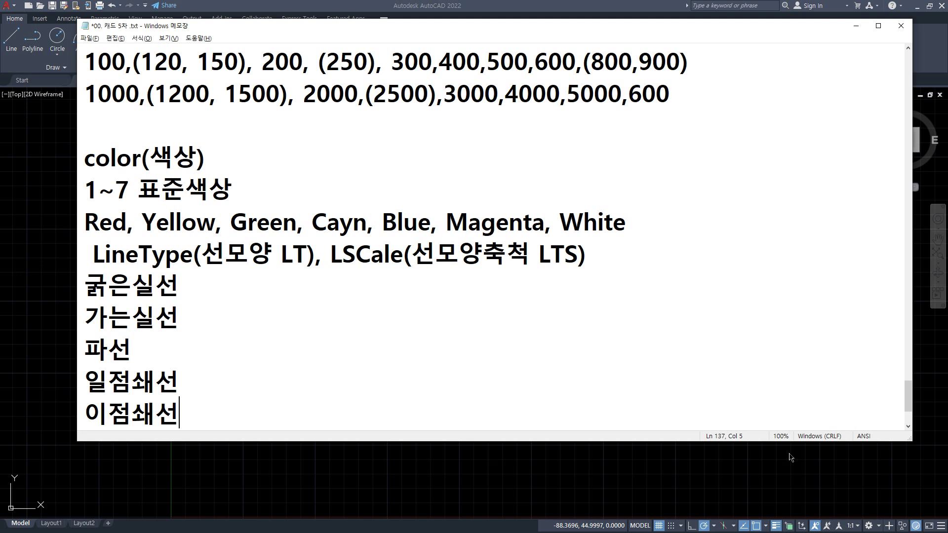
{"action": "left_click", "coordinate": [247, 281]}
{"action": "type", "text": "- 물"}
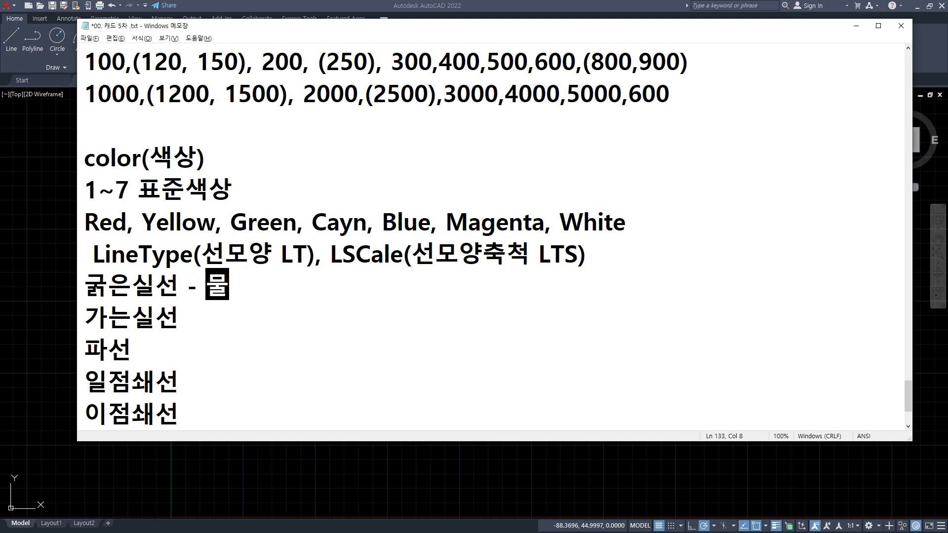
{"action": "type", "text": "체의 외형"}
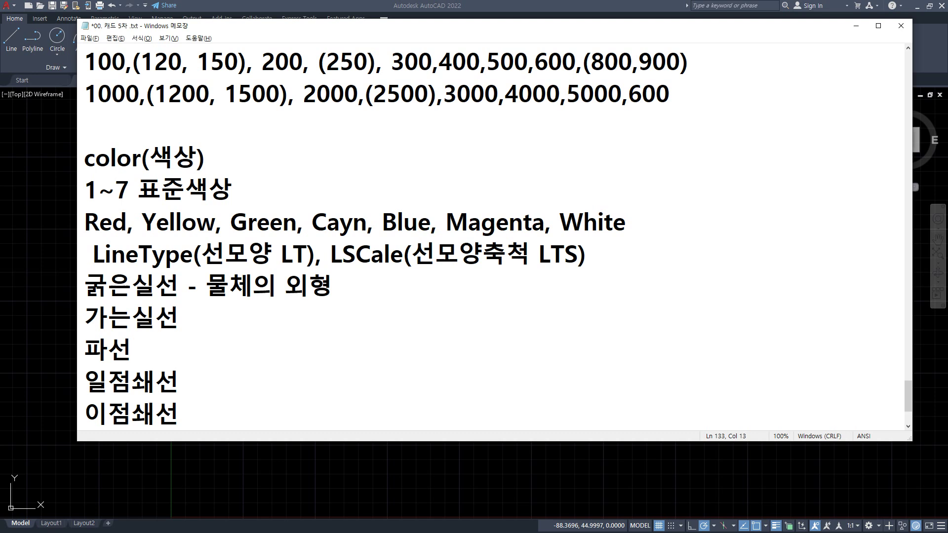
- Add the description "- 점선- 물체의 숨은부분" after "파선" in the line type notes
{"action": "key", "text": "Down"}
{"action": "key", "text": "Down"}
{"action": "type", "text": "- "}
{"action": "type", "text": "점선"}
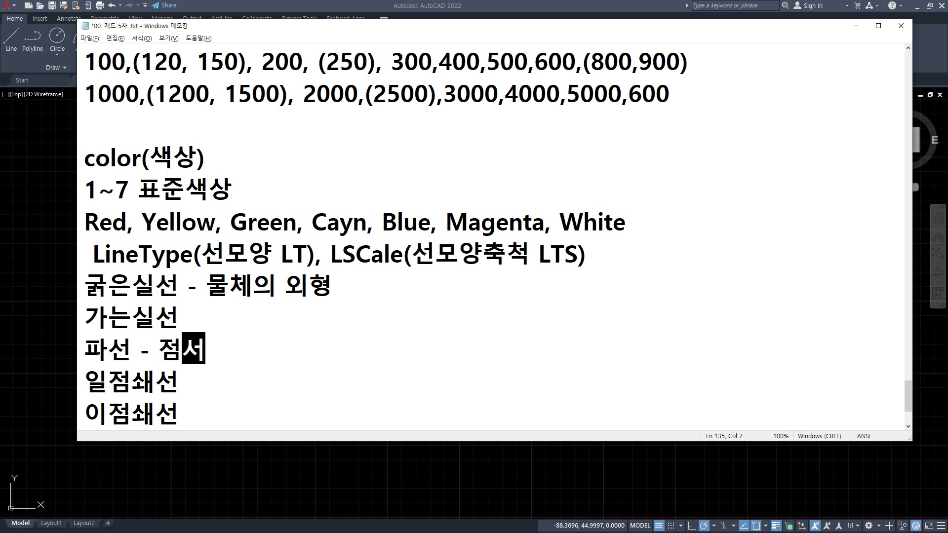
{"action": "type", "text": "- 물"}
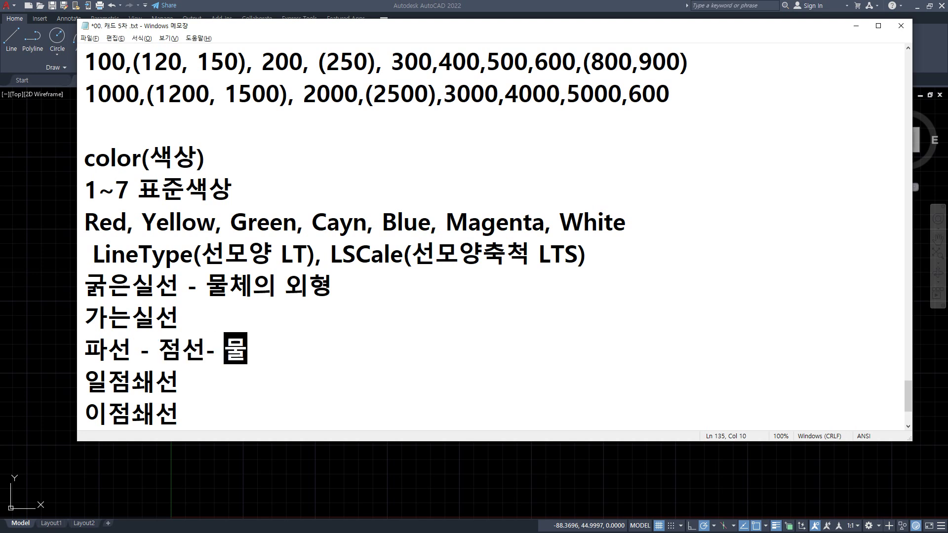
{"action": "type", "text": "쳉의 숨은"}
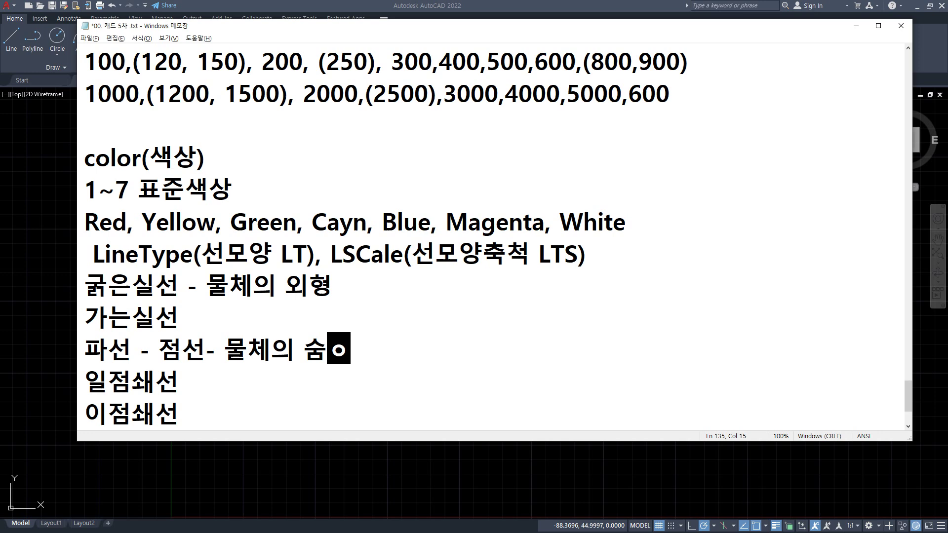
{"action": "type", "text": "부분"}
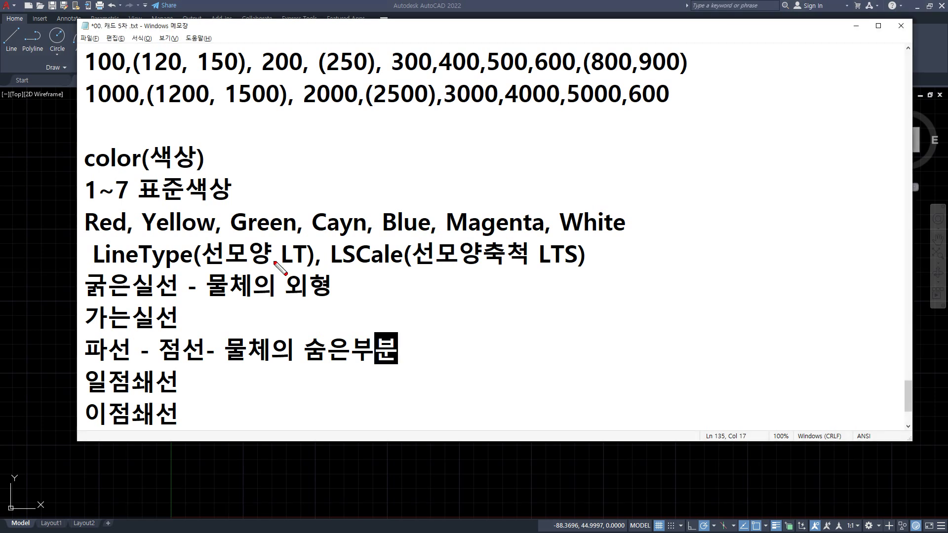
- Underline "외형" and "숨은부분" with screen markings, and clear the markings
{"action": "left_click_drag", "start_coordinate": [328, 296], "coordinate": [274, 297]}
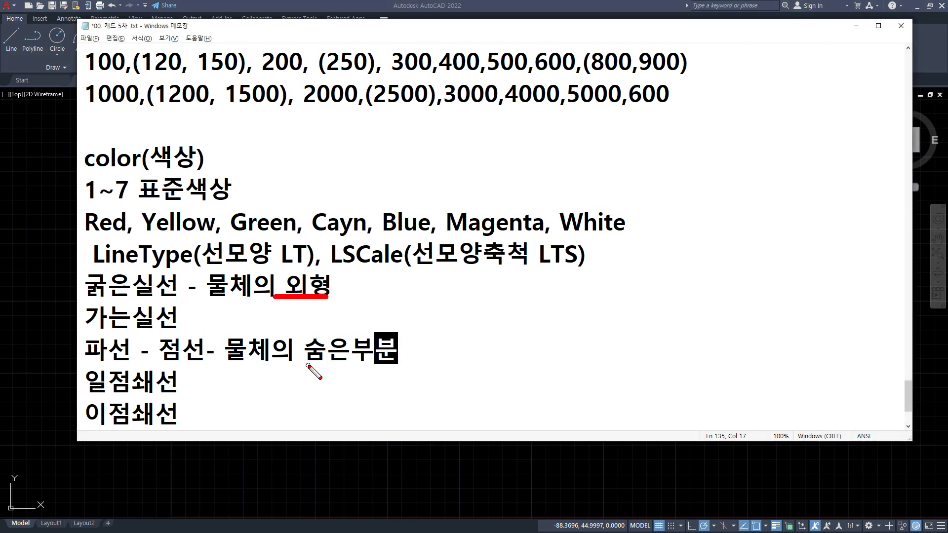
{"action": "left_click_drag", "start_coordinate": [306, 365], "coordinate": [380, 366]}
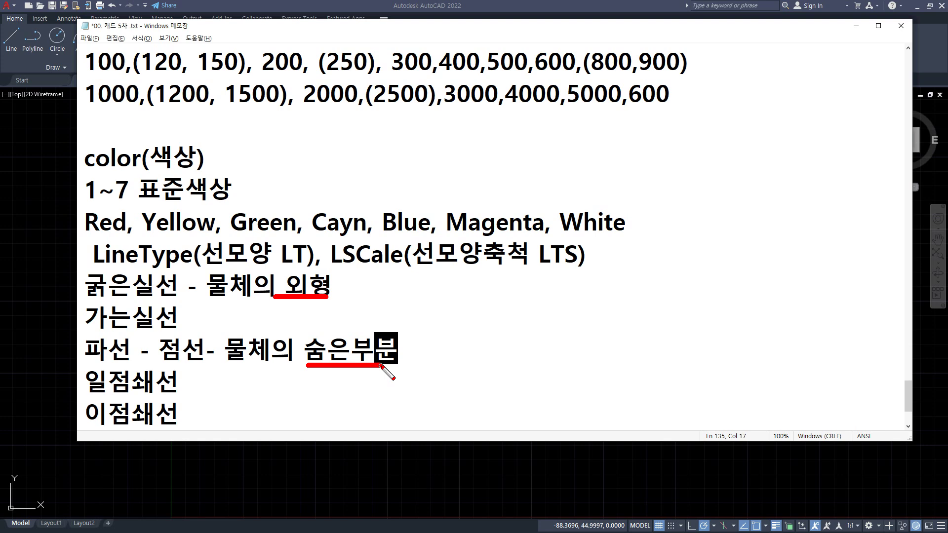
{"action": "key", "text": "Escape"}
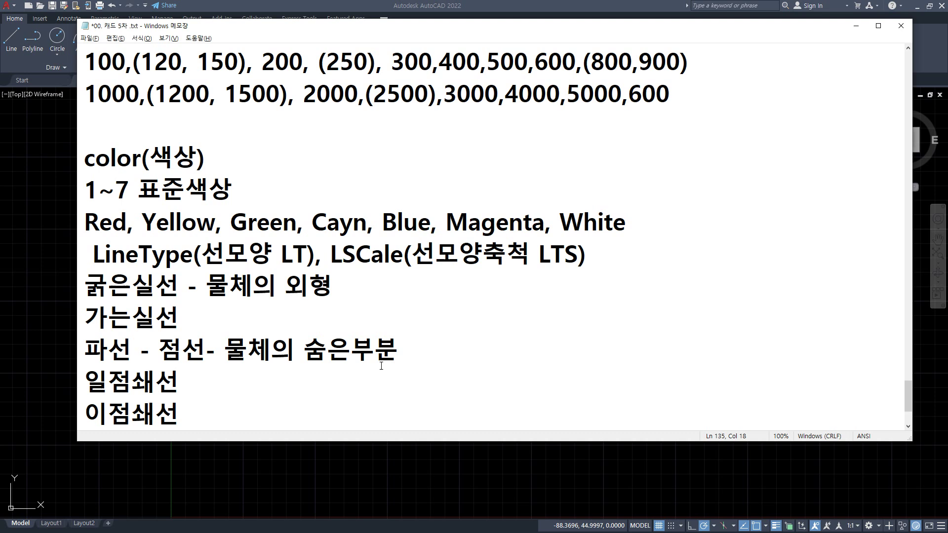
- Append "- 은선" to the end of the "파선" line
{"action": "type", "text": "- dm"}
{"action": "key", "text": "BackSpace"}
{"action": "key", "text": "BackSpace"}
{"action": "key", "text": "Hangul"}
{"action": "type", "text": "은선"}
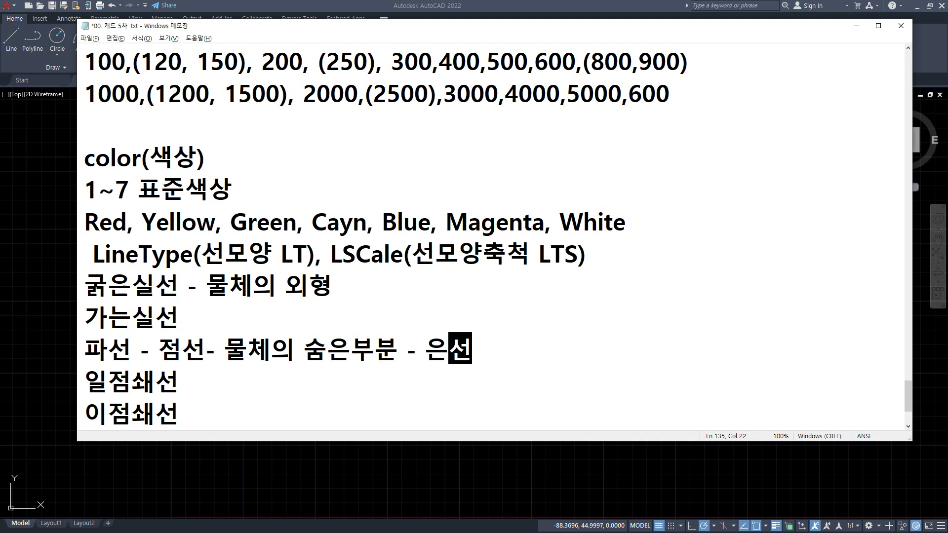
- Extend the end of the "굵은실선" line so its description reads "물체의 외형선, 단면선, 입면선"
{"action": "key", "text": "Up"}
{"action": "key", "text": "Up"}
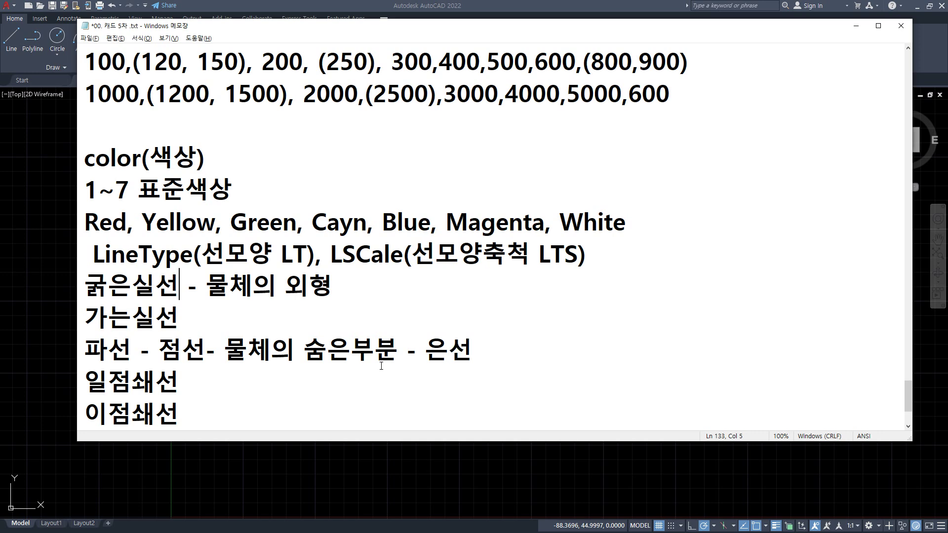
{"action": "key", "text": "End"}
{"action": "type", "text": "선"}
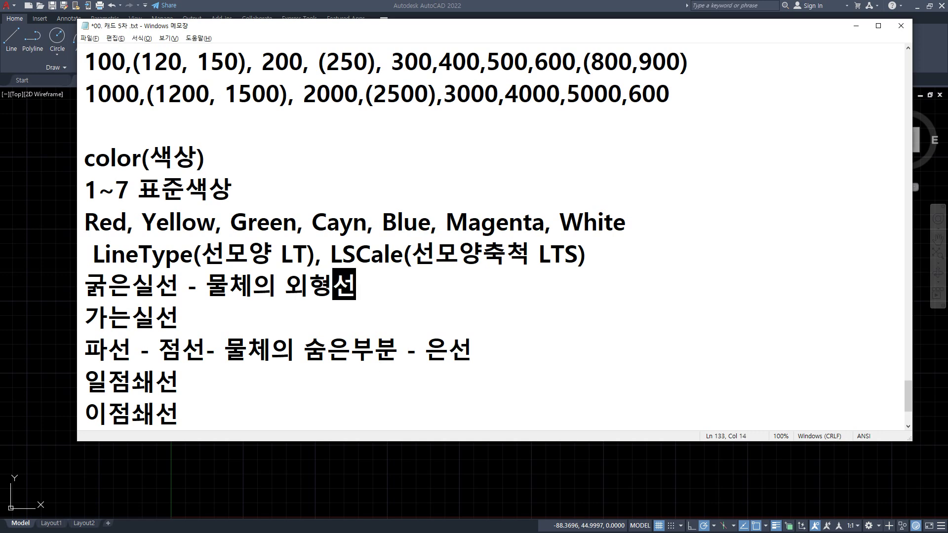
{"action": "type", "text": ", 단면선"}
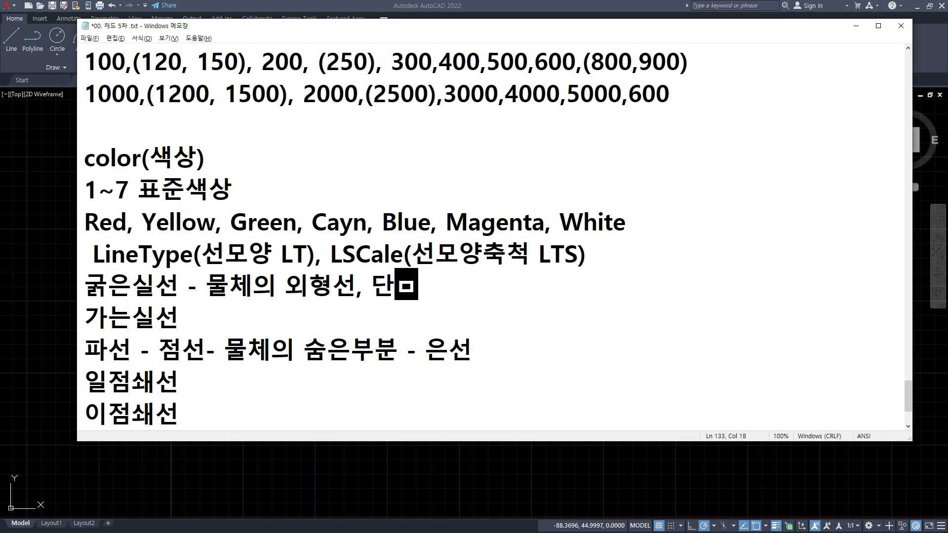
{"action": "type", "text": ", 입면"}
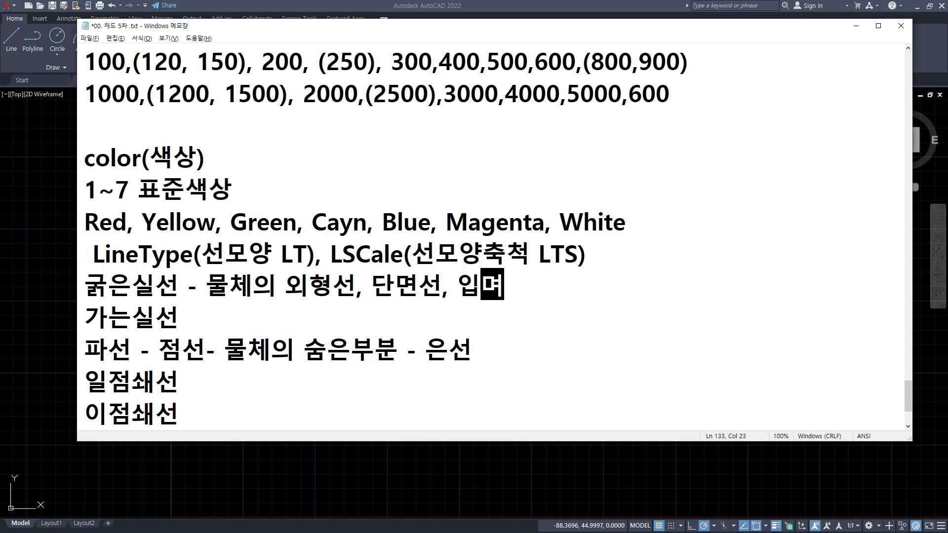
{"action": "type", "text": "선"}
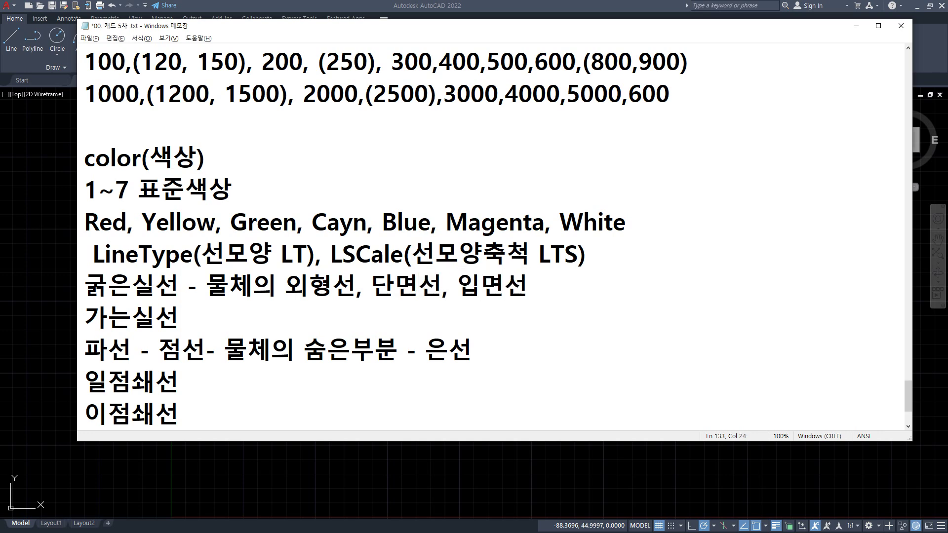
- Add the description "- 물체의 중심을 표시하는선 - 중심선" after "일점쇄선" in the line type notes
{"action": "key", "text": "Down"}
{"action": "key", "text": "Down"}
{"action": "key", "text": "Down"}
{"action": "type", "text": "-"}
{"action": "left_click_drag", "start_coordinate": [184, 391], "coordinate": [91, 396]}
{"action": "left_click", "coordinate": [101, 396]}
{"action": "key", "text": "Escape"}
{"action": "type", "text": "물"}
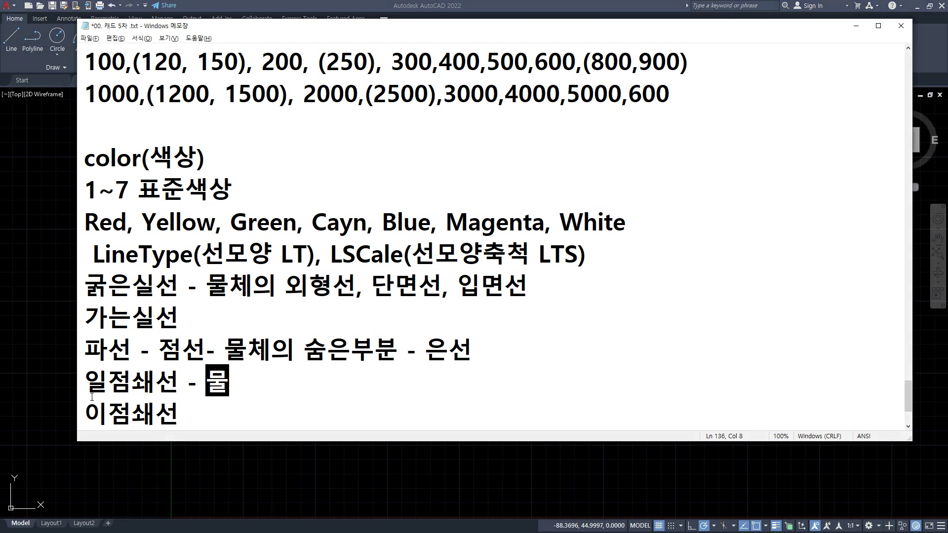
{"action": "type", "text": "체의 중심을 표"}
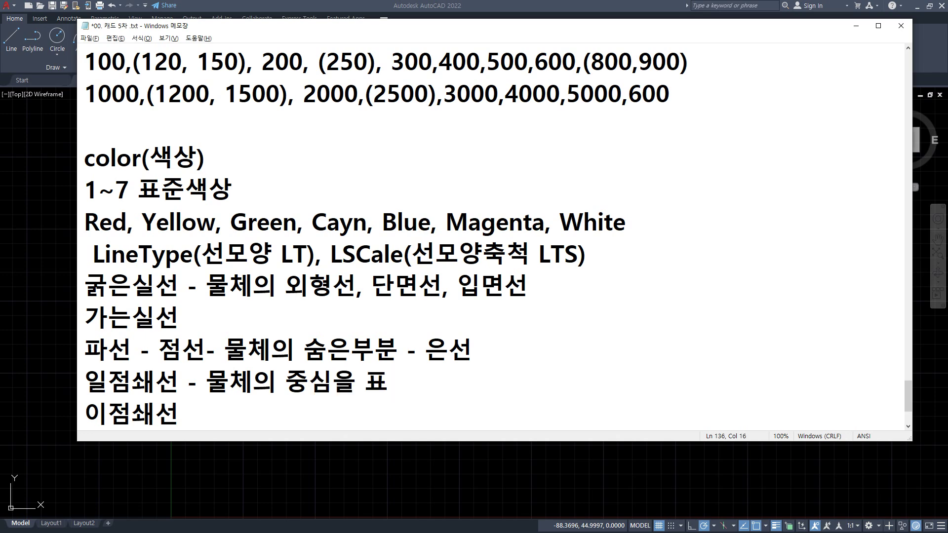
{"action": "type", "text": "시하"}
{"action": "type", "text": "는선 - 중시"}
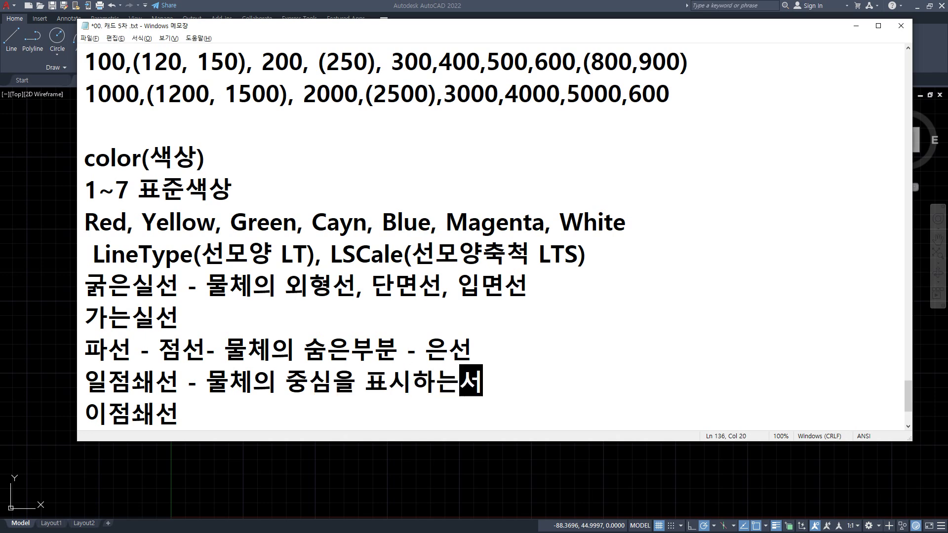
{"action": "type", "text": "심선"}
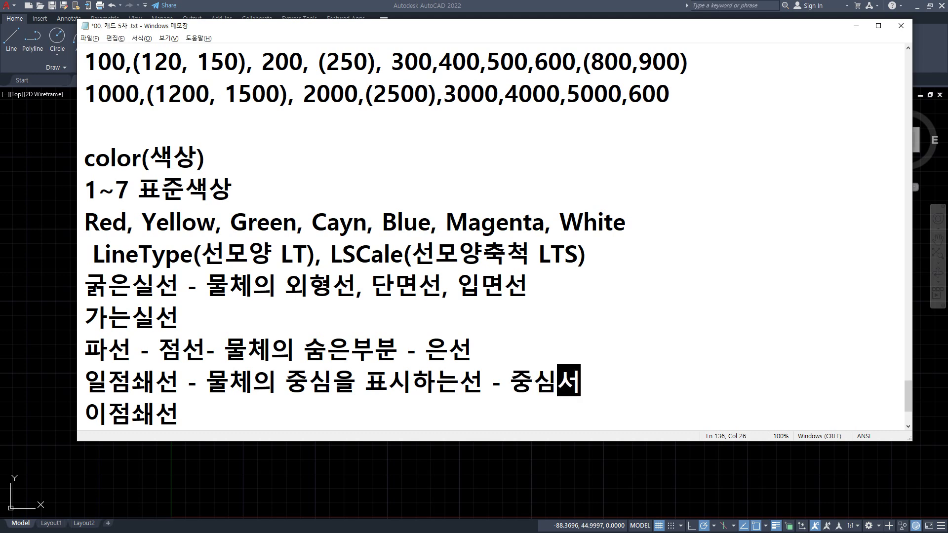
- Add the description "- 가상선" after "이점쇄선" in the line type notes
{"action": "key", "text": "Down"}
{"action": "type", "text": "-"}
{"action": "type", "text": "가상"}
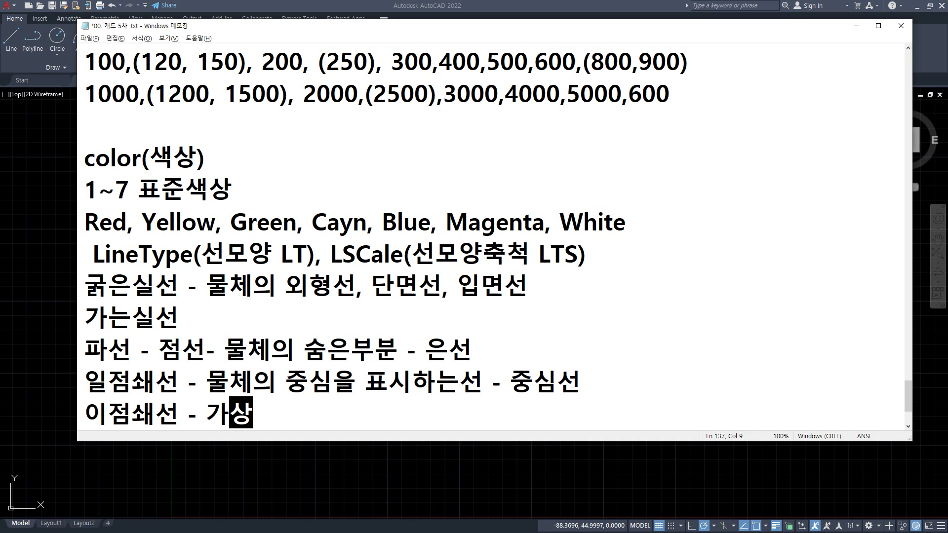
{"action": "type", "text": "선"}
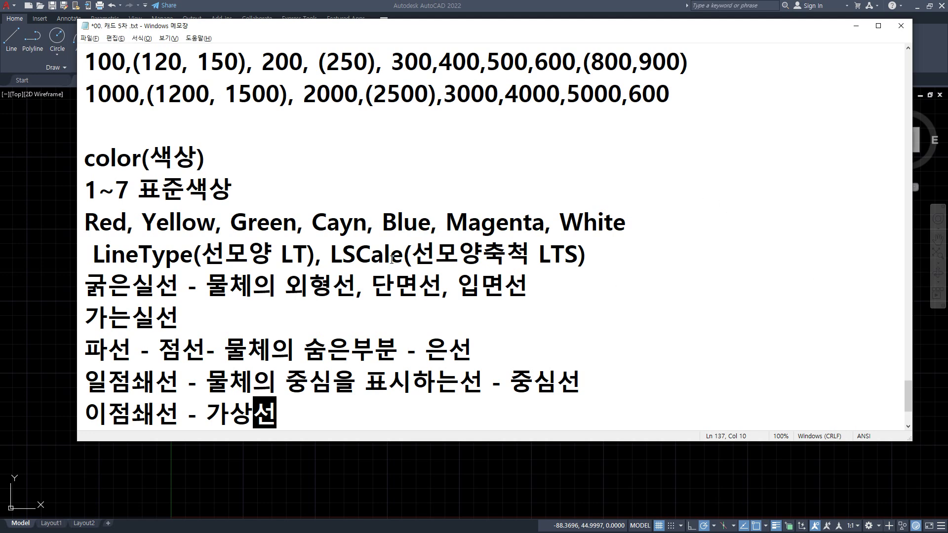
- Start a "선의 굵기 - " entry on the empty line directly above "properties(속성 CTRL+1)"
{"action": "left_click", "coordinate": [582, 288]}
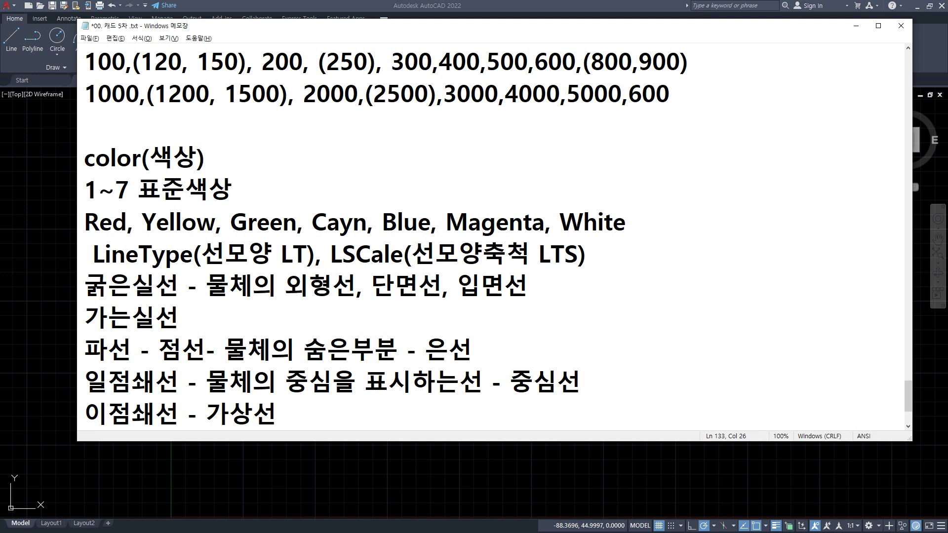
{"action": "scroll", "coordinate": [367, 356], "scroll_direction": "down", "scroll_amount": 2}
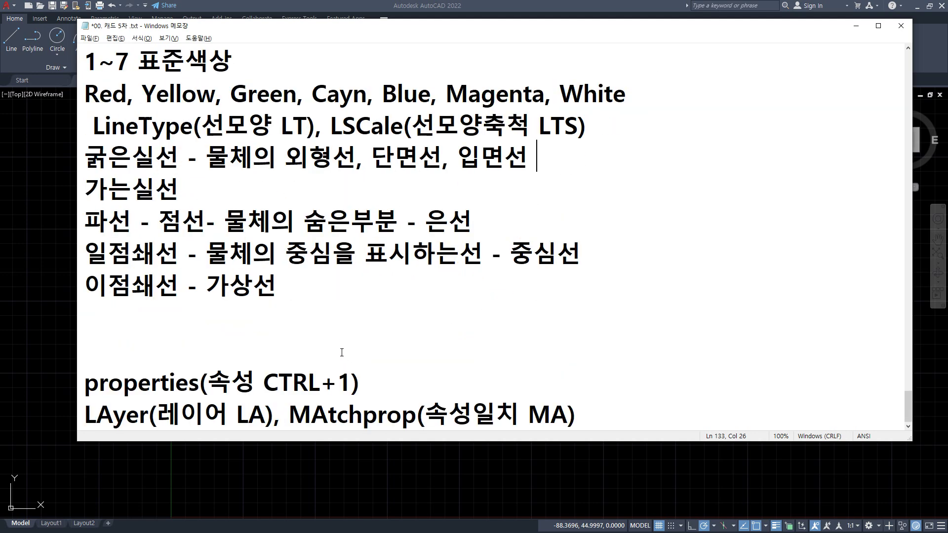
{"action": "left_click", "coordinate": [340, 334]}
{"action": "type", "text": "선의"}
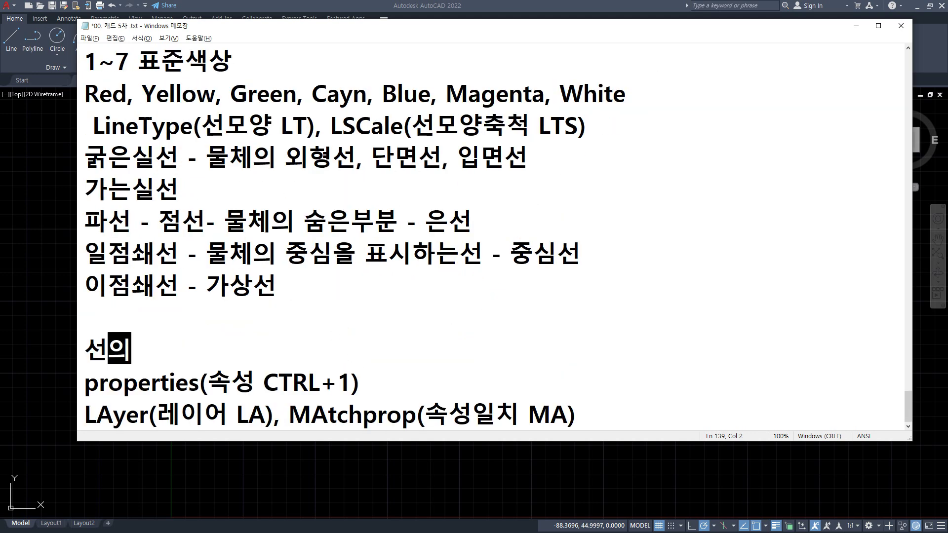
{"action": "type", "text": " 굵ㄱㅣ - "}
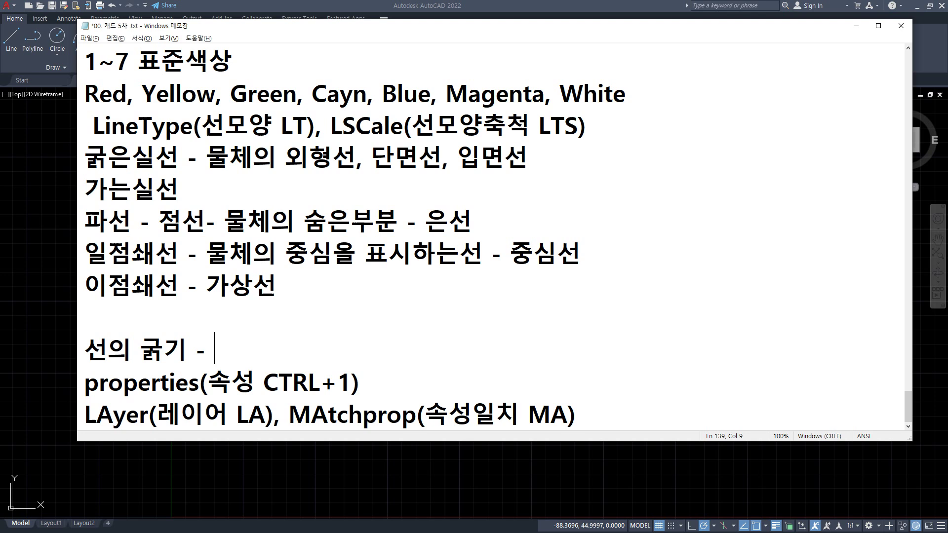
- Complete the 선의 굵기 note with "0.1~0.5중 가는선, 중간선, 굵은선을 자유롭게", start a new line, and switch to AutoCAD
{"action": "type", "text": "0.1~0.5"}
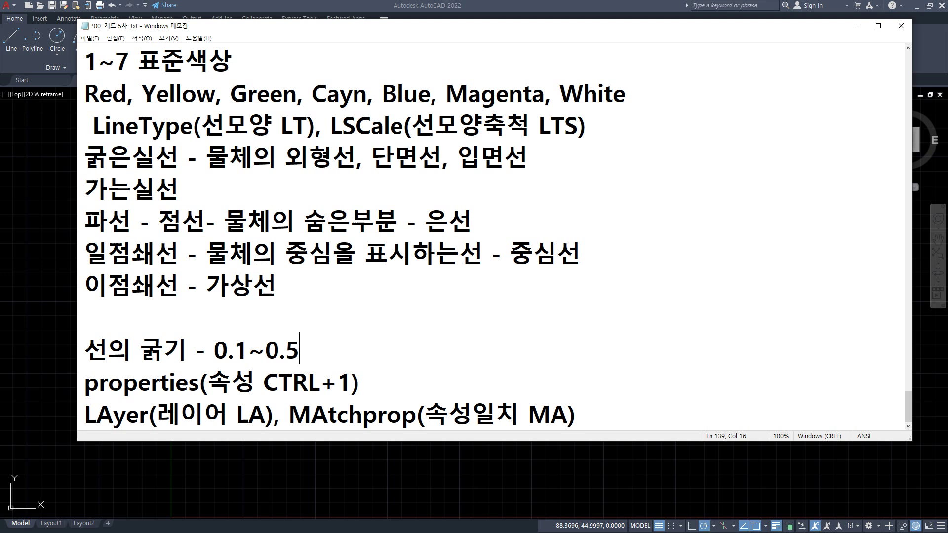
{"action": "type", "text": "중 가"}
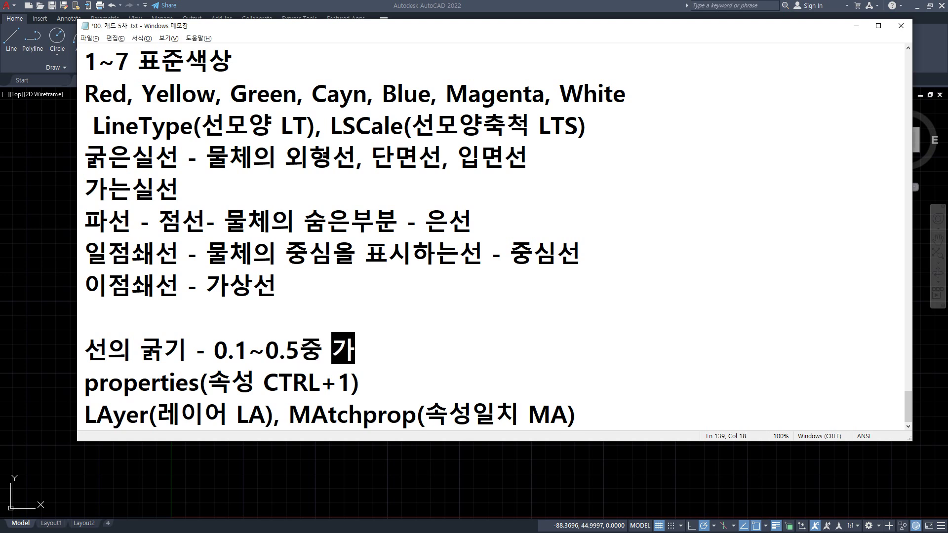
{"action": "type", "text": "는선, 중간선"}
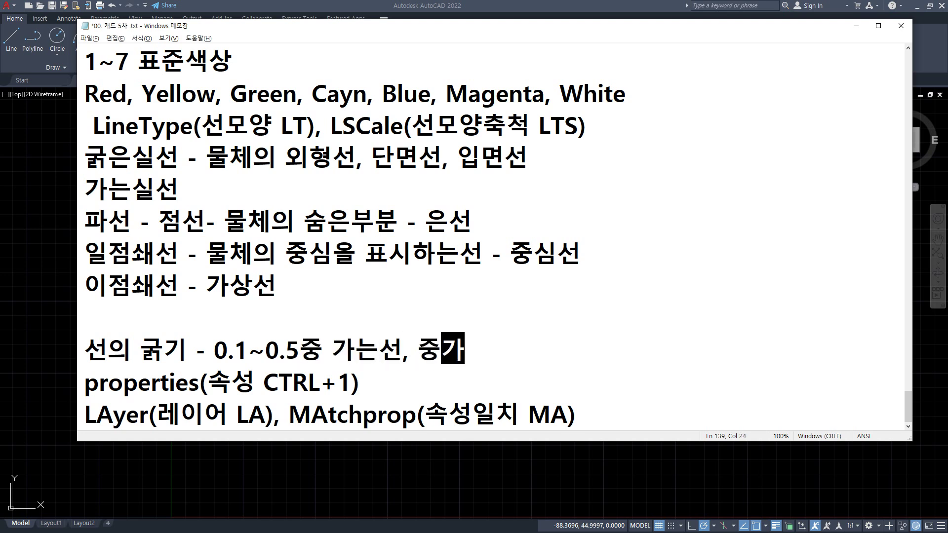
{"action": "type", "text": ", 굵은서"}
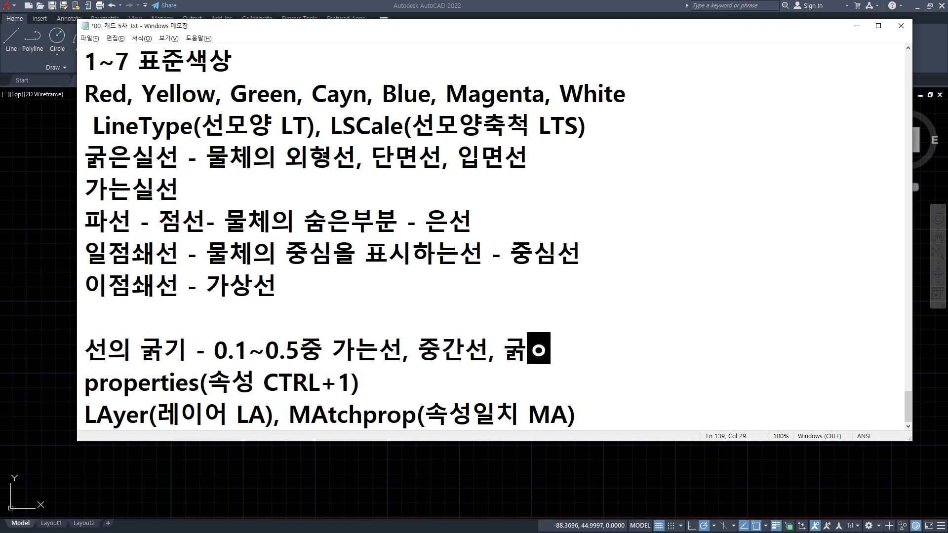
{"action": "type", "text": "선을 자유"}
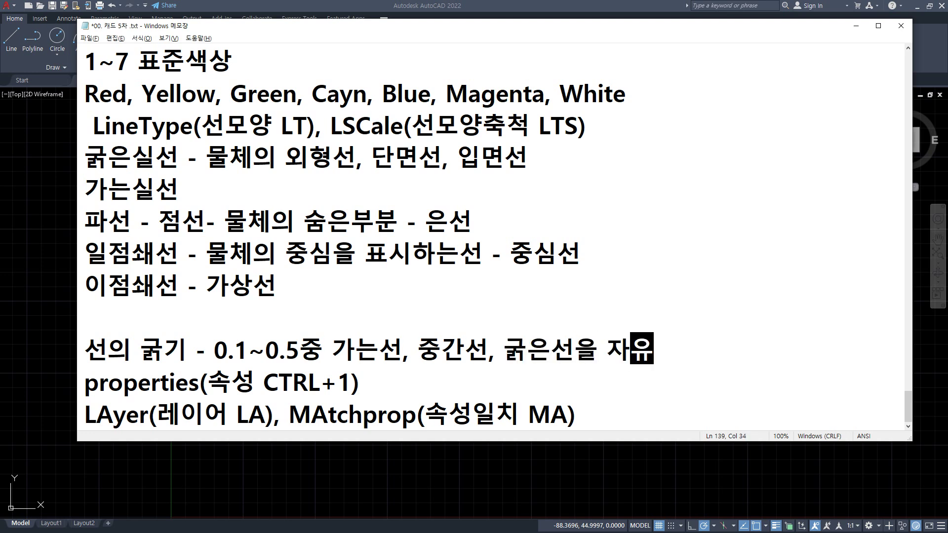
{"action": "type", "text": "롭게"}
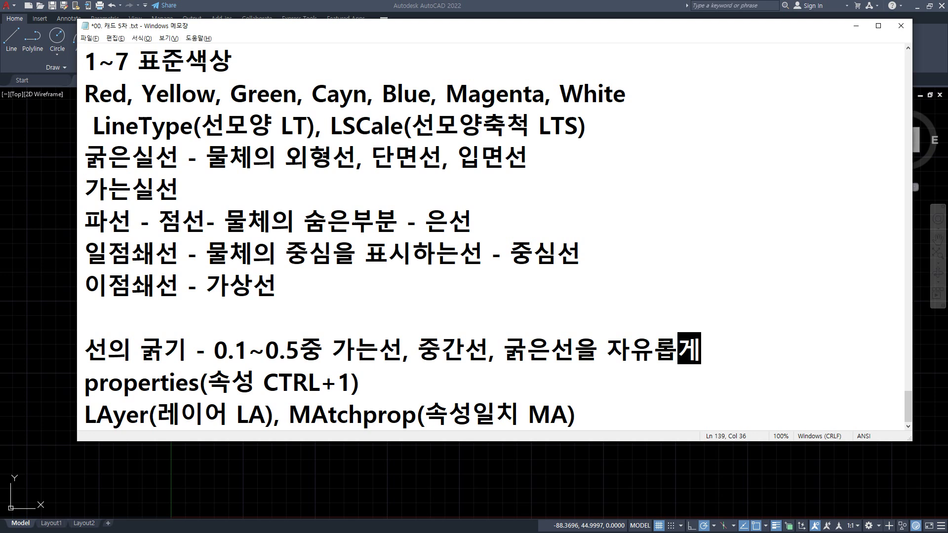
{"action": "key", "text": "Return"}
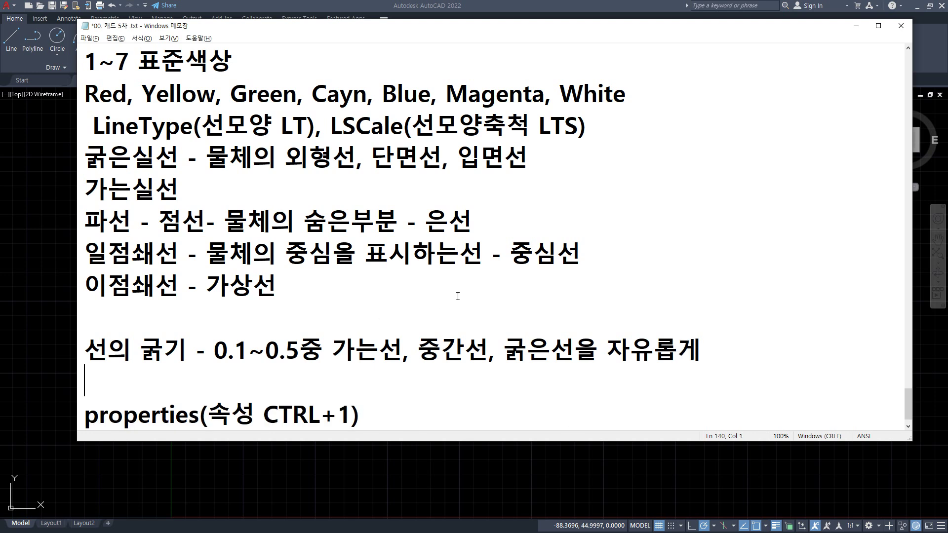
{"action": "left_click", "coordinate": [483, 483]}
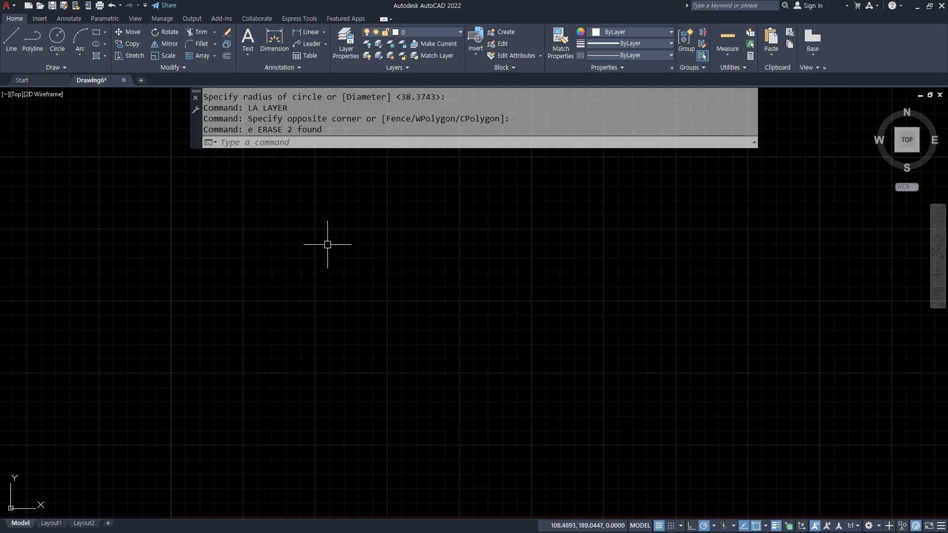
- Try to delete the ACAD_ISO10W100, BATTING and HIDDEN linetypes in the Linetype Manager
{"action": "type", "text": "lt"}
{"action": "key", "text": "Return"}
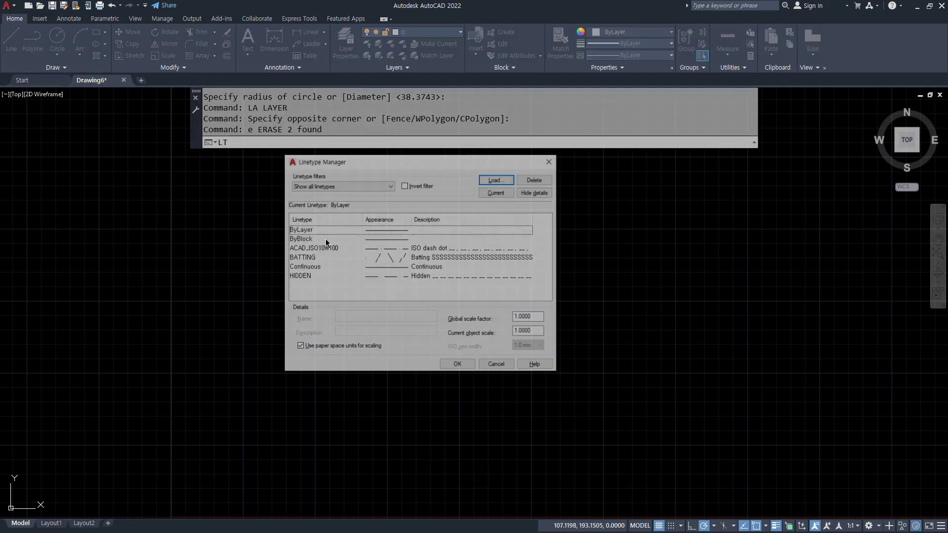
{"action": "left_click", "coordinate": [331, 248]}
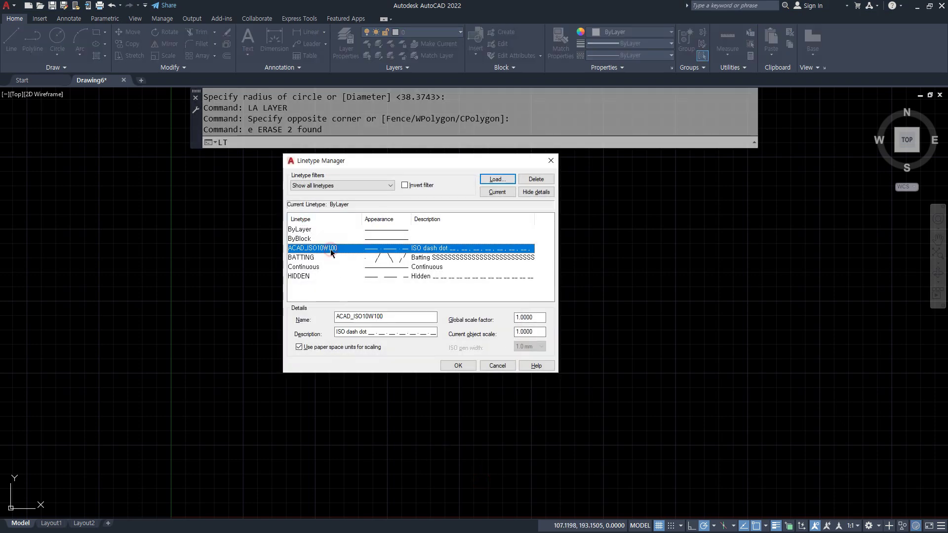
{"action": "key", "text": "Delete"}
{"action": "key", "text": "Return"}
{"action": "left_click", "coordinate": [316, 258]}
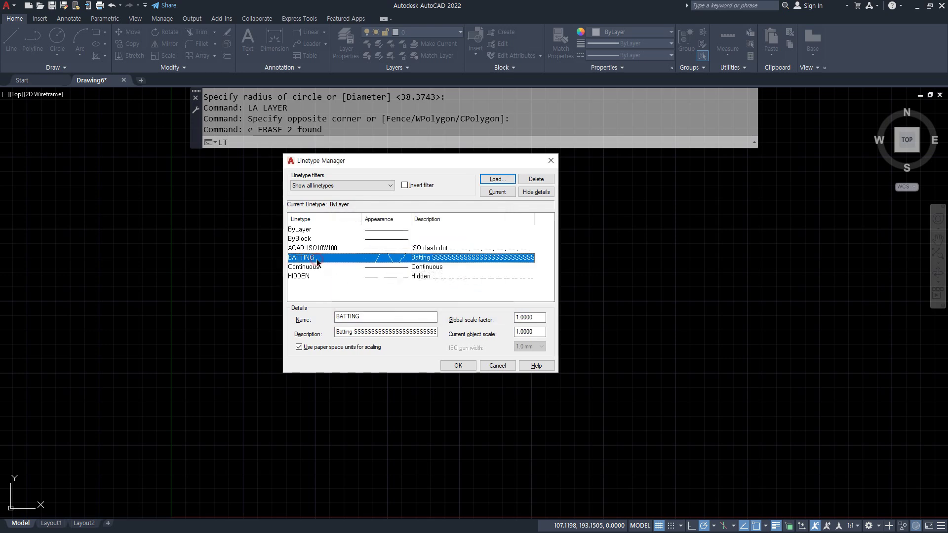
{"action": "key", "text": "Delete"}
{"action": "left_click", "coordinate": [313, 267]}
{"action": "key", "text": "Delete"}
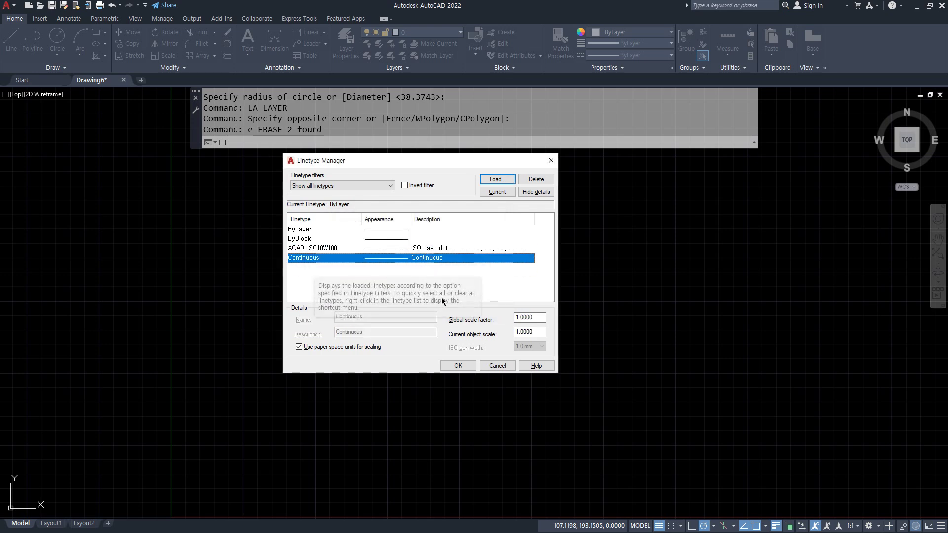
{"action": "key", "text": "Escape"}
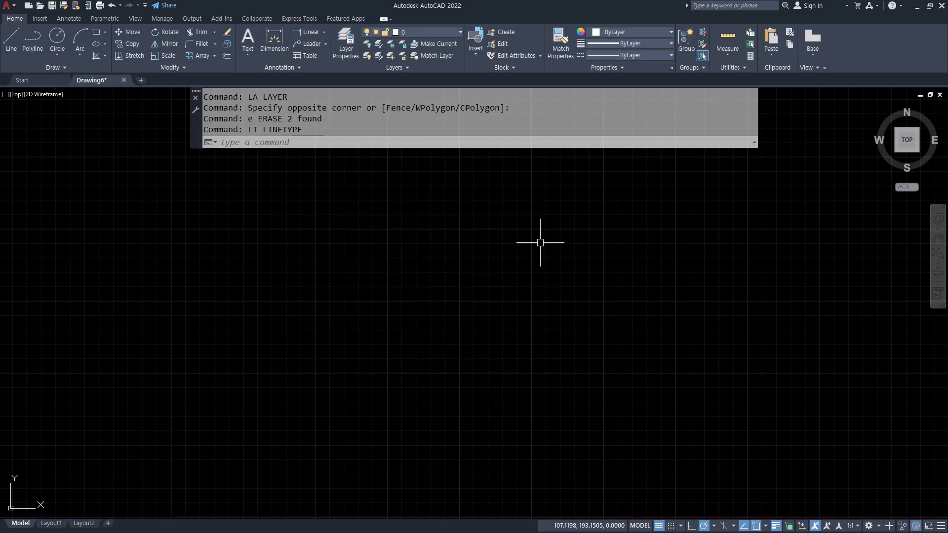
- Delete the red layer that uses the ACAD_ISO10W100 linetype and close the Layer Properties Manager
{"action": "type", "text": "la"}
{"action": "key", "text": "Return"}
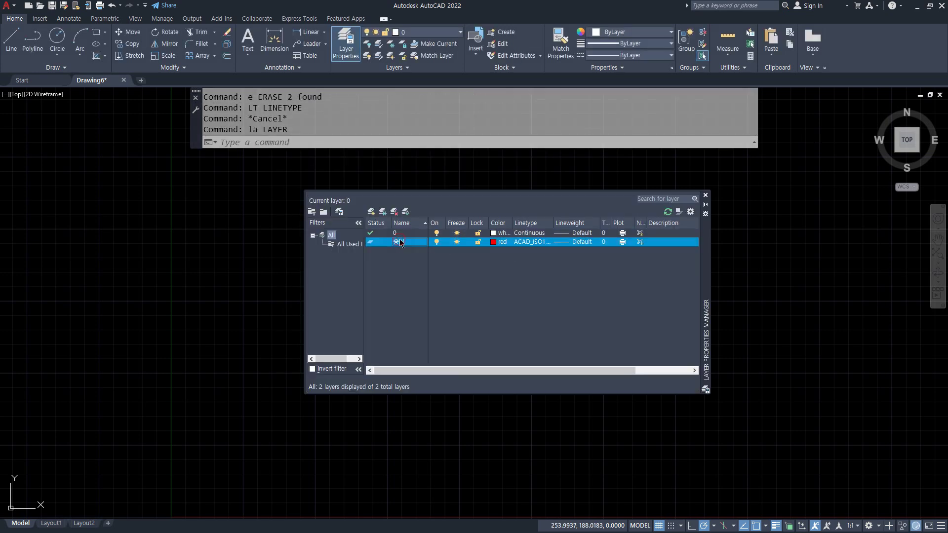
{"action": "left_click", "coordinate": [705, 195]}
{"action": "type", "text": "la"}
{"action": "key", "text": "Return"}
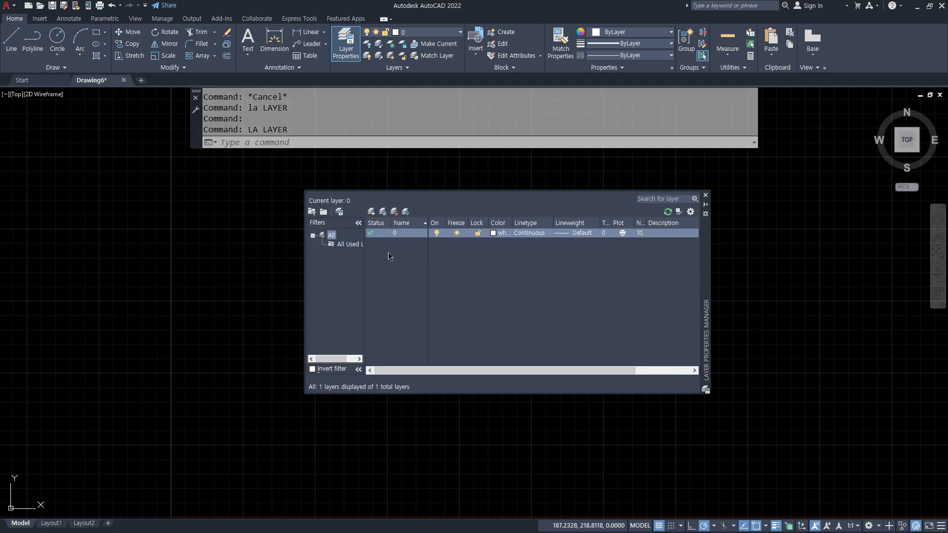
{"action": "left_click", "coordinate": [705, 195]}
- Delete the ACAD_ISO10W100, BATTING and HIDDEN linetypes from the drawing in the Linetype Manager
{"action": "type", "text": "lt"}
{"action": "key", "text": "Return"}
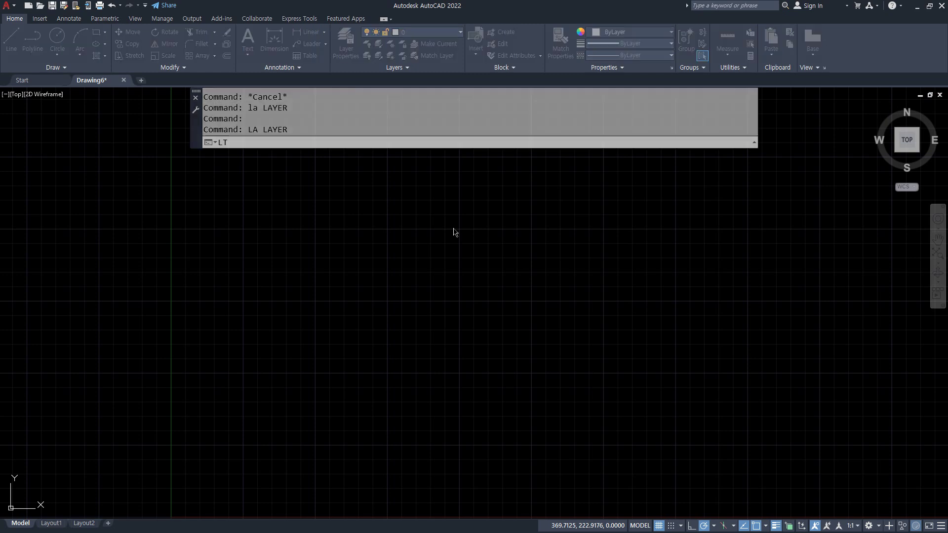
{"action": "left_click", "coordinate": [310, 257]}
{"action": "left_click", "coordinate": [314, 246]}
{"action": "key", "text": "Delete"}
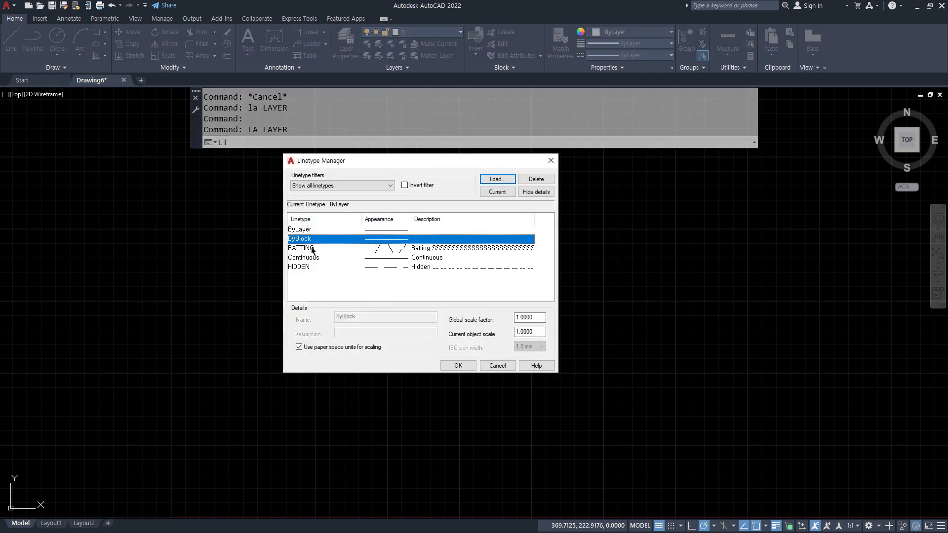
{"action": "left_click", "coordinate": [310, 248]}
{"action": "key", "text": "Delete"}
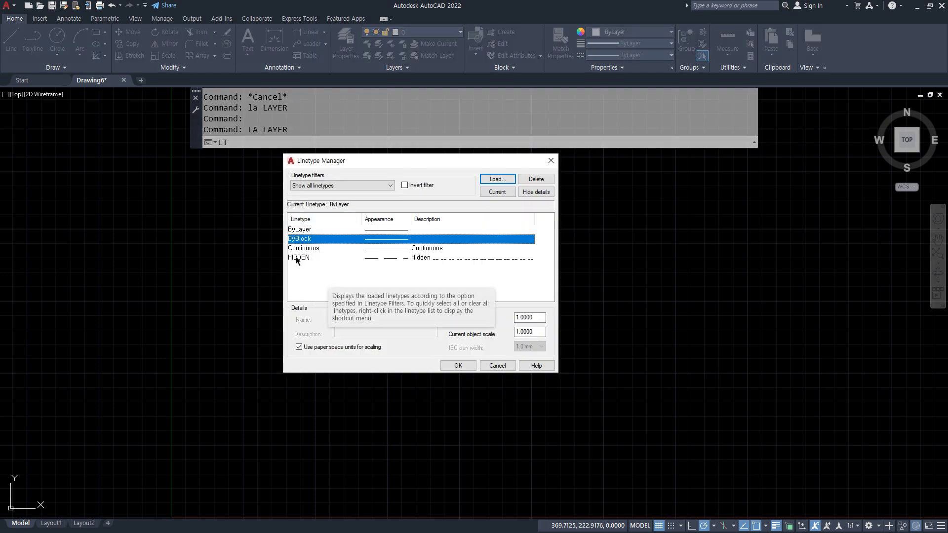
{"action": "left_click", "coordinate": [299, 257]}
{"action": "key", "text": "Delete"}
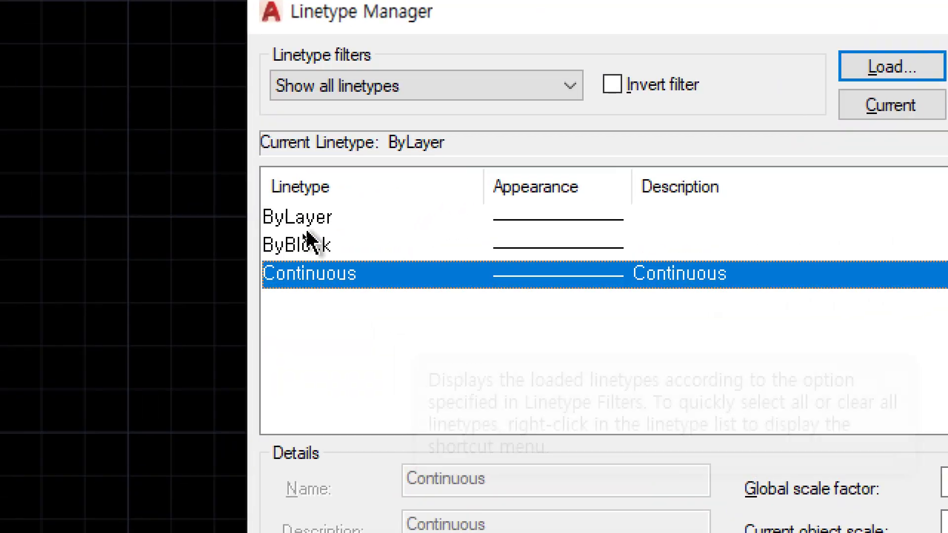
{"action": "left_click", "coordinate": [302, 231]}
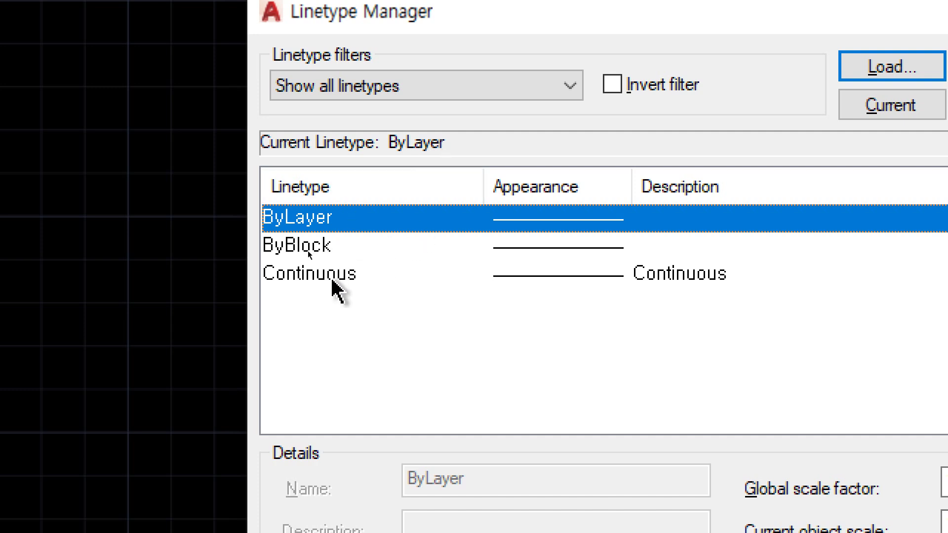
{"action": "left_click", "coordinate": [291, 278]}
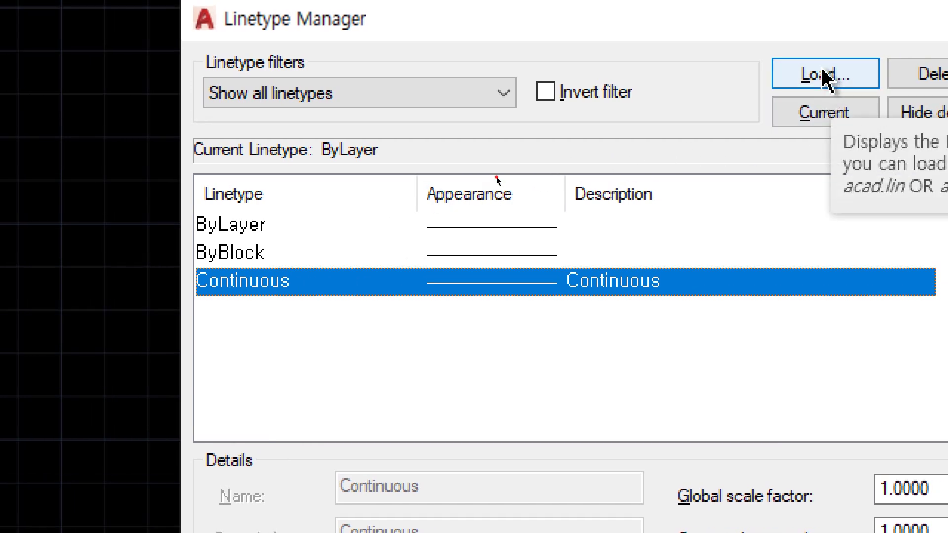
- Load the BATTING, CENTER, HIDDEN and PHANTOM linetypes and confirm the Linetype Manager
{"action": "left_click", "coordinate": [824, 73]}
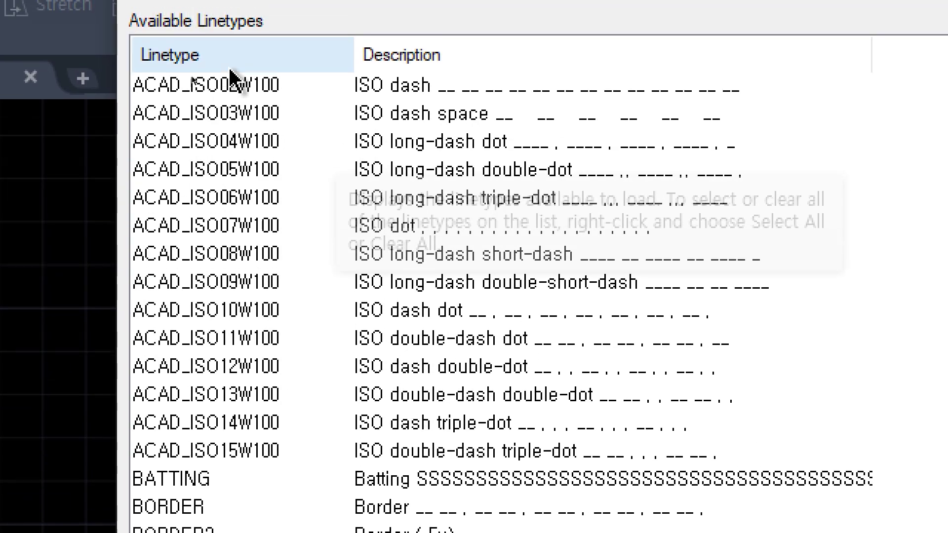
{"action": "scroll", "coordinate": [176, 177], "scroll_direction": "down", "scroll_amount": 1}
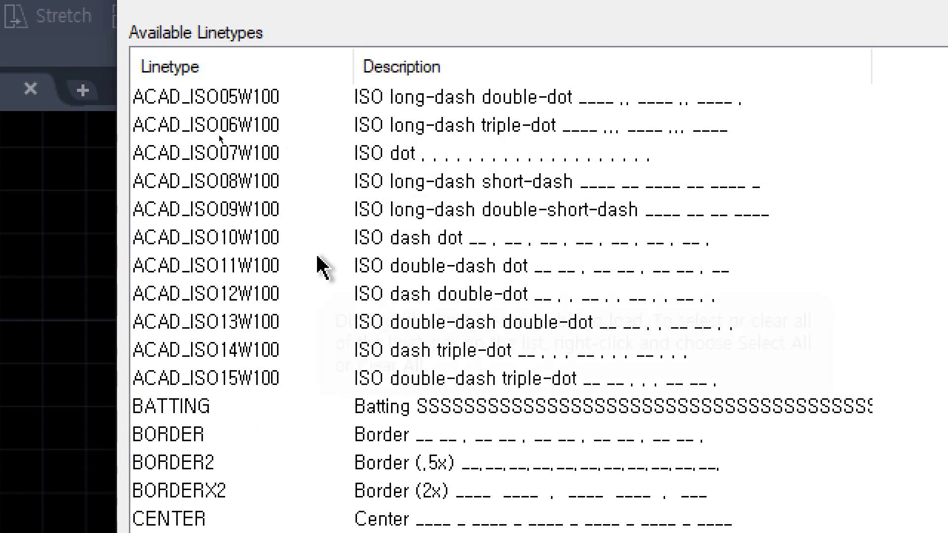
{"action": "scroll", "coordinate": [296, 277], "scroll_direction": "down", "scroll_amount": 1}
{"action": "left_click", "coordinate": [232, 333]}
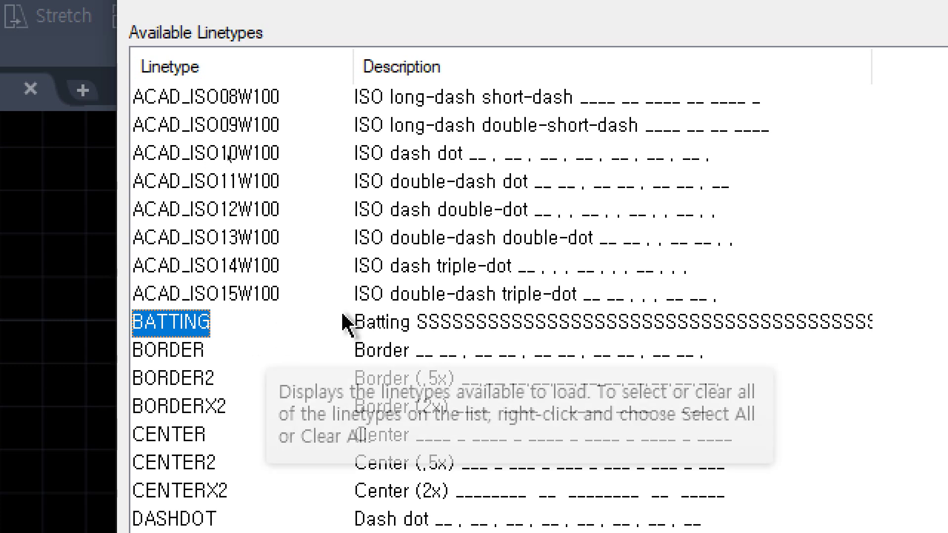
{"action": "scroll", "coordinate": [344, 322], "scroll_direction": "down", "scroll_amount": 1}
{"action": "left_click", "coordinate": [193, 348], "text": "ctrl"}
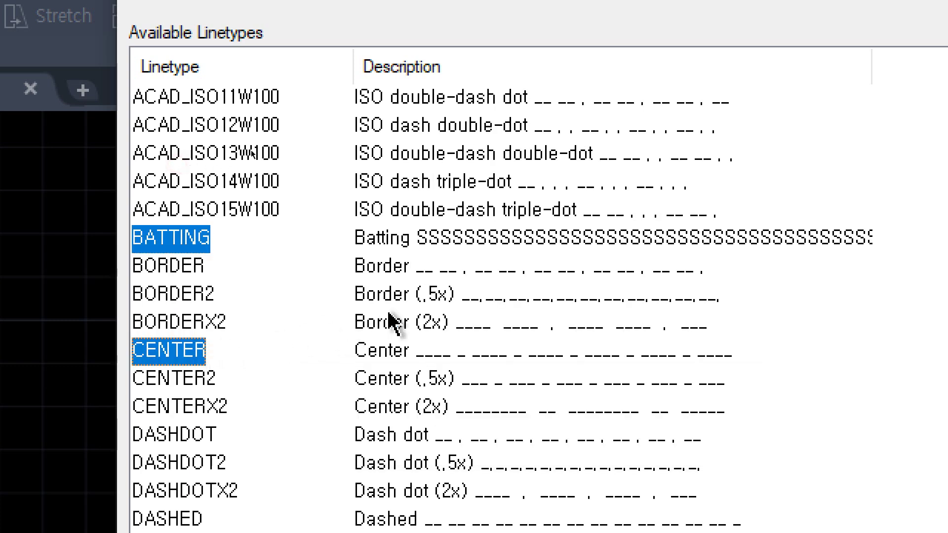
{"action": "scroll", "coordinate": [415, 306], "scroll_direction": "down", "scroll_amount": 3}
{"action": "scroll", "coordinate": [201, 377], "scroll_direction": "down", "scroll_amount": 3}
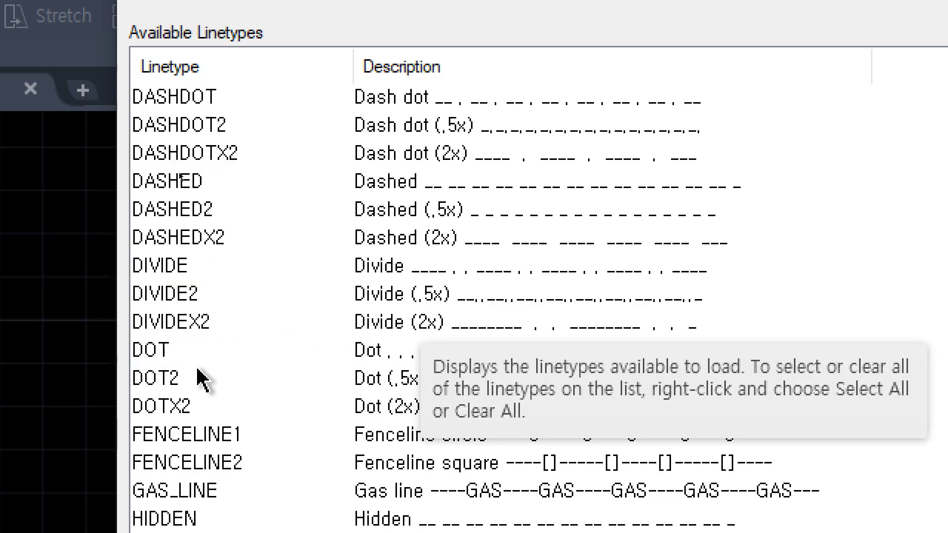
{"action": "left_click", "coordinate": [163, 350], "text": "ctrl"}
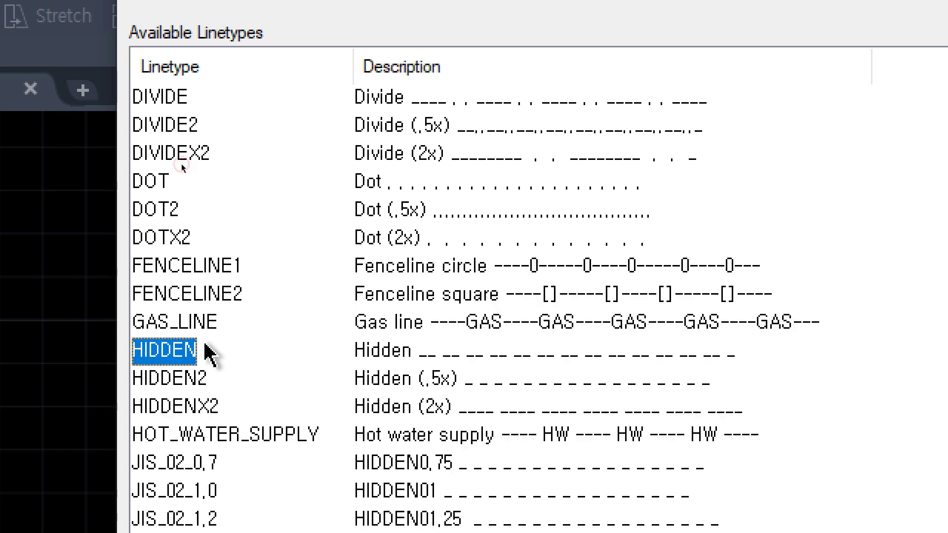
{"action": "scroll", "coordinate": [314, 336], "scroll_direction": "down", "scroll_amount": 1}
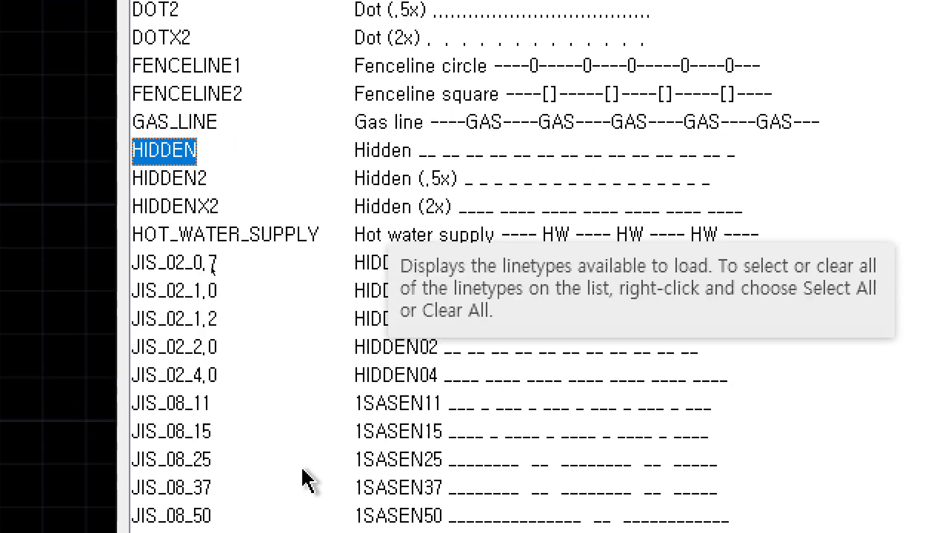
{"action": "scroll", "coordinate": [301, 494], "scroll_direction": "down", "scroll_amount": 4}
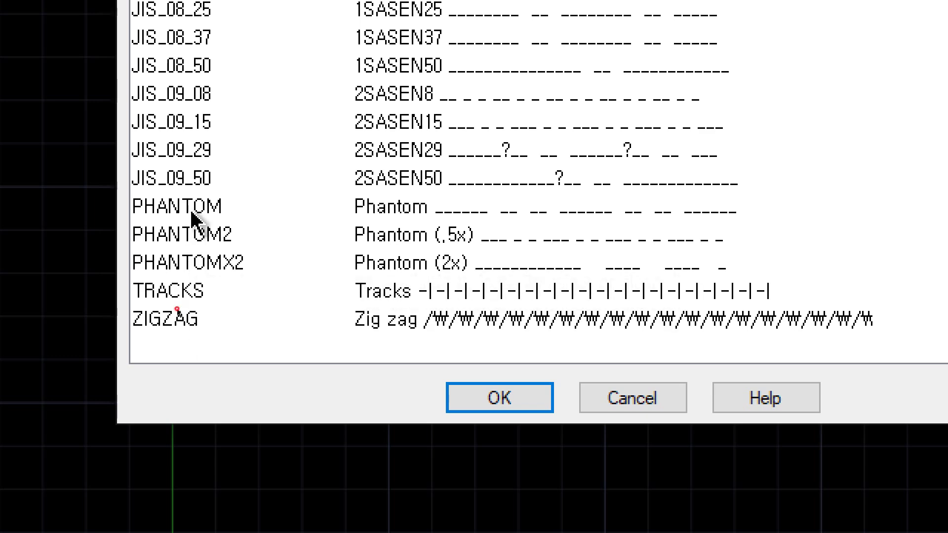
{"action": "left_click", "coordinate": [191, 212]}
{"action": "left_click", "coordinate": [500, 400]}
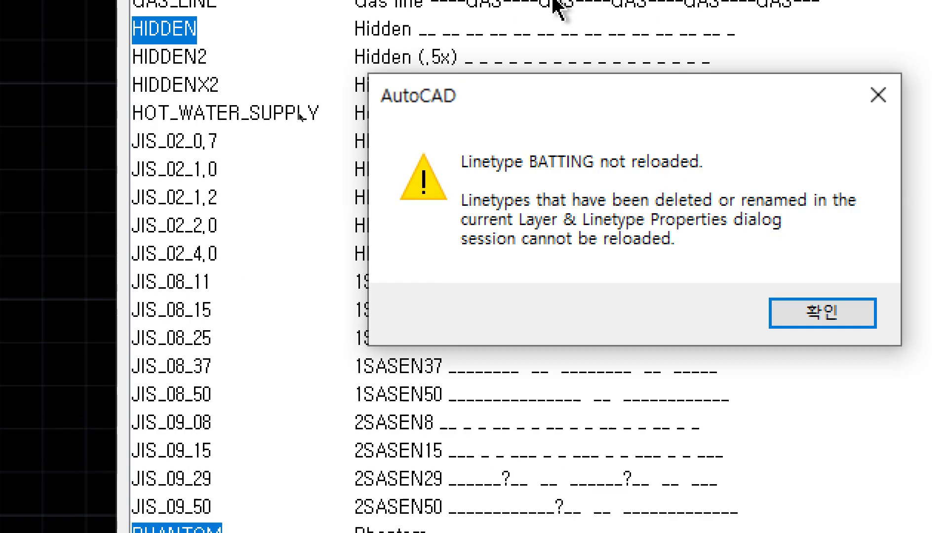
{"action": "left_click", "coordinate": [809, 322]}
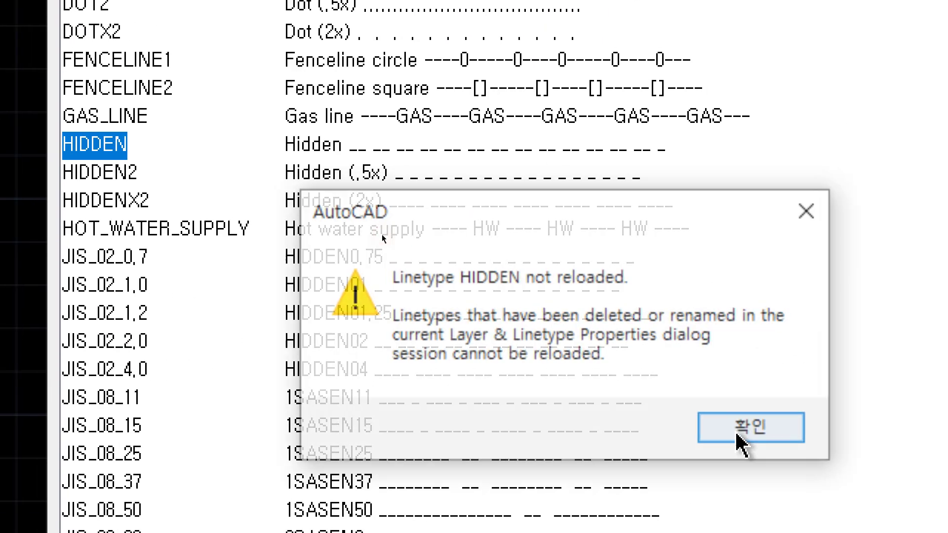
{"action": "left_click", "coordinate": [738, 435]}
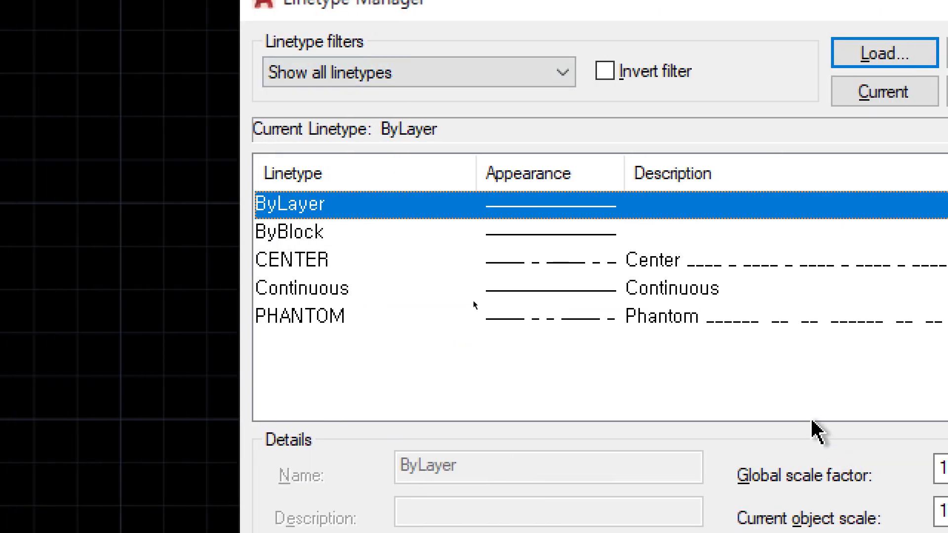
{"action": "left_click", "coordinate": [795, 402]}
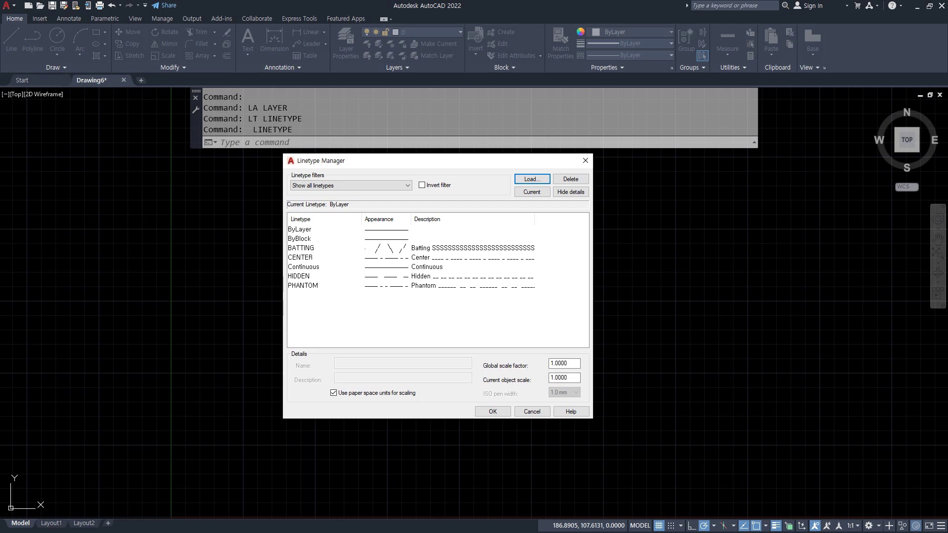
- Open the list of loadable linetypes and compare the BORDER, BORDER2 and BORDERX2 patterns
{"action": "left_click", "coordinate": [204, 394]}
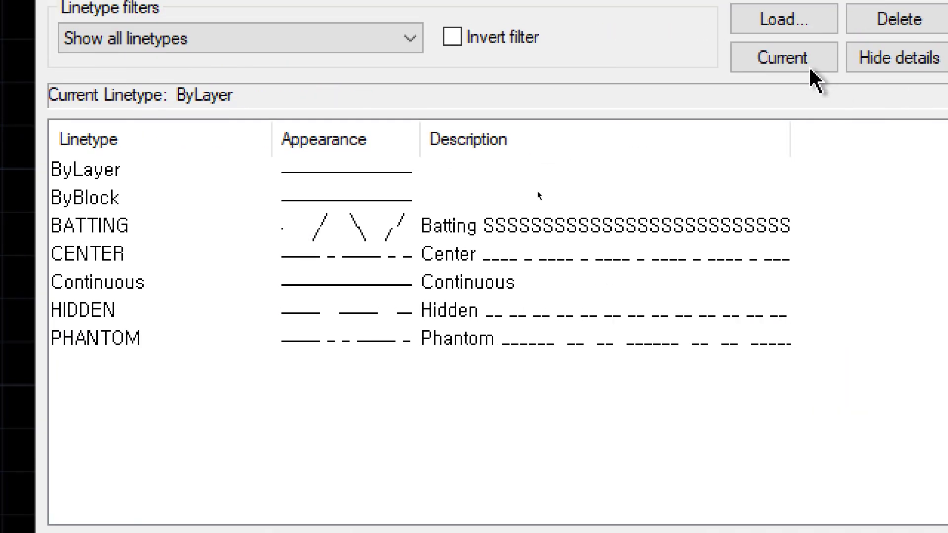
{"action": "left_click", "coordinate": [779, 25]}
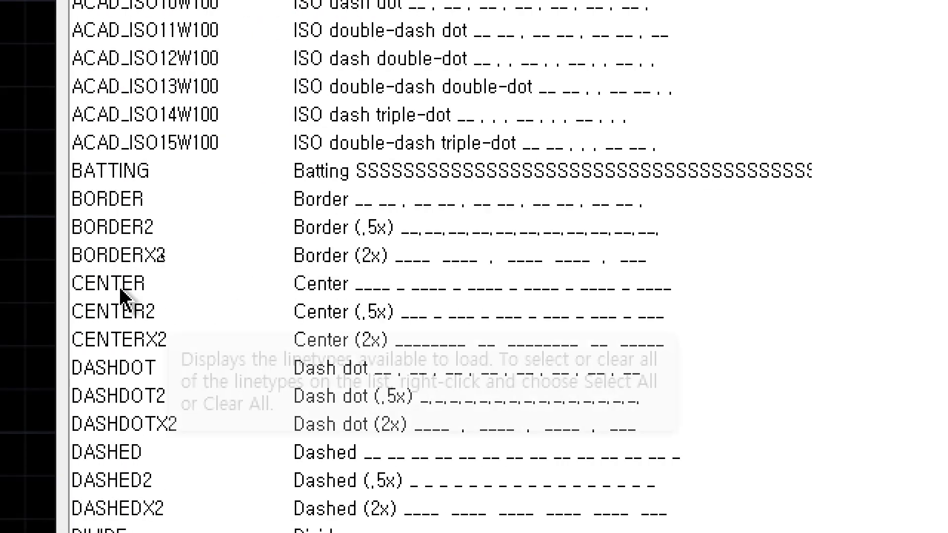
{"action": "left_click", "coordinate": [218, 209]}
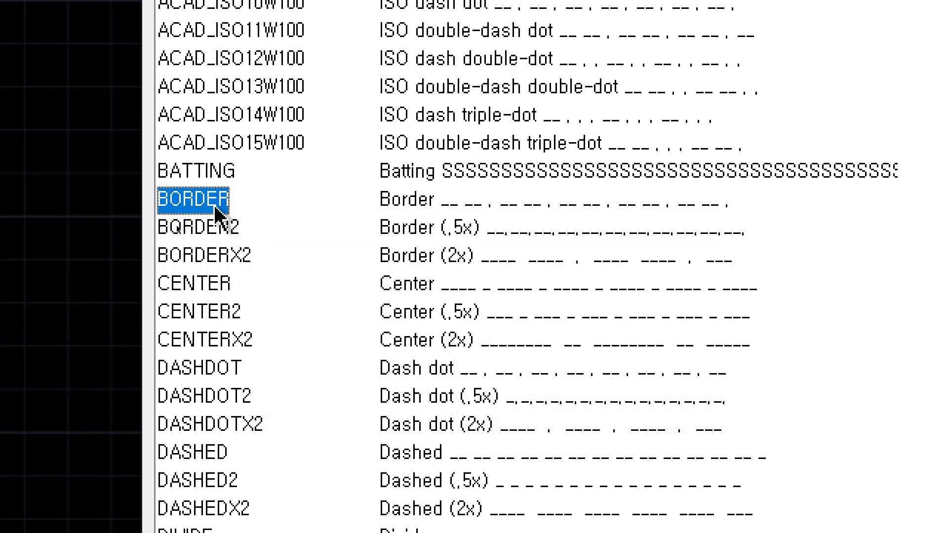
{"action": "left_click", "coordinate": [213, 234], "text": "ctrl"}
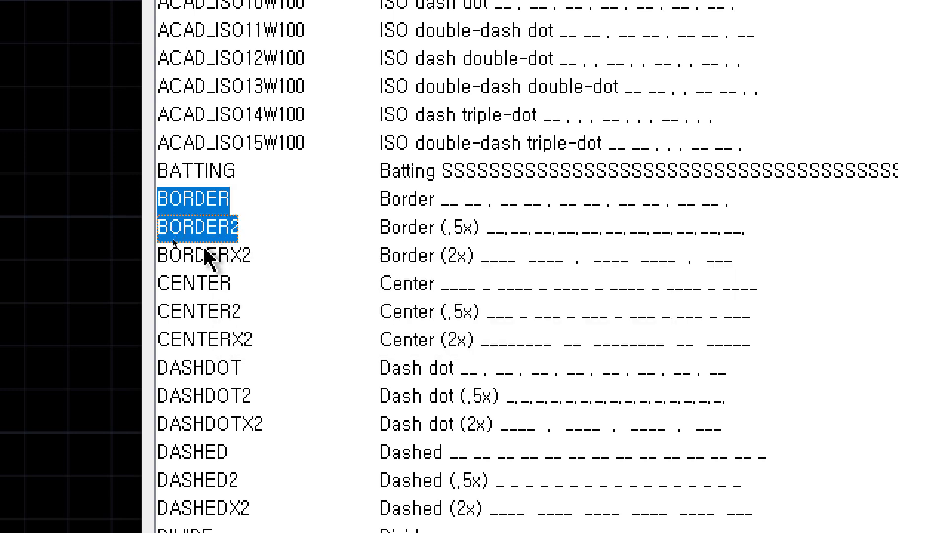
{"action": "left_click", "coordinate": [204, 249], "text": "ctrl"}
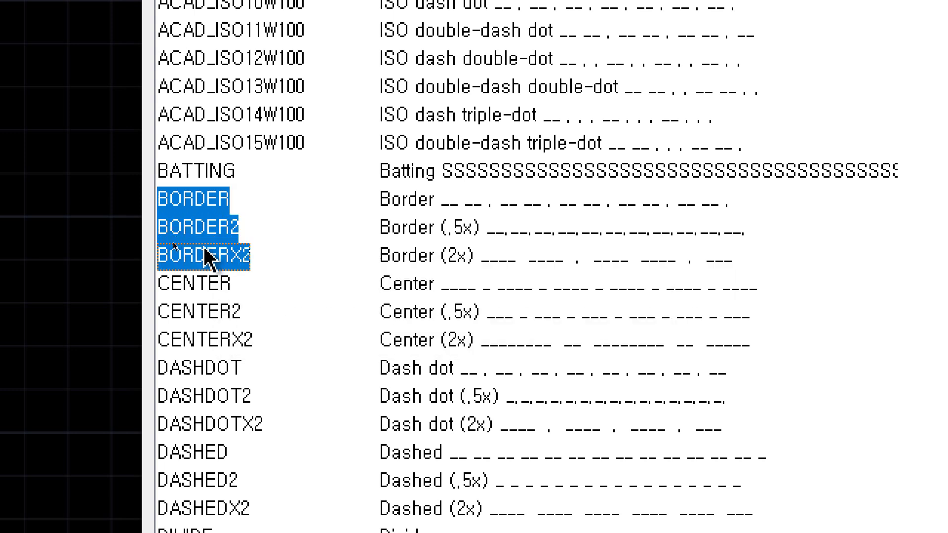
- Compare the dash spacing of the CENTER, CENTER2 and CENTERX2 linetypes and close the list without loading any
{"action": "left_click", "coordinate": [221, 286]}
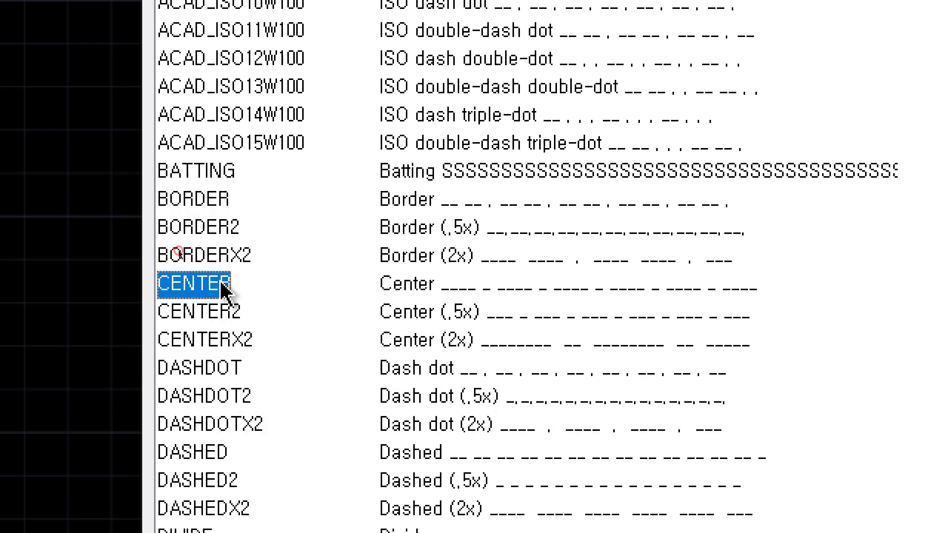
{"action": "left_click", "coordinate": [214, 314]}
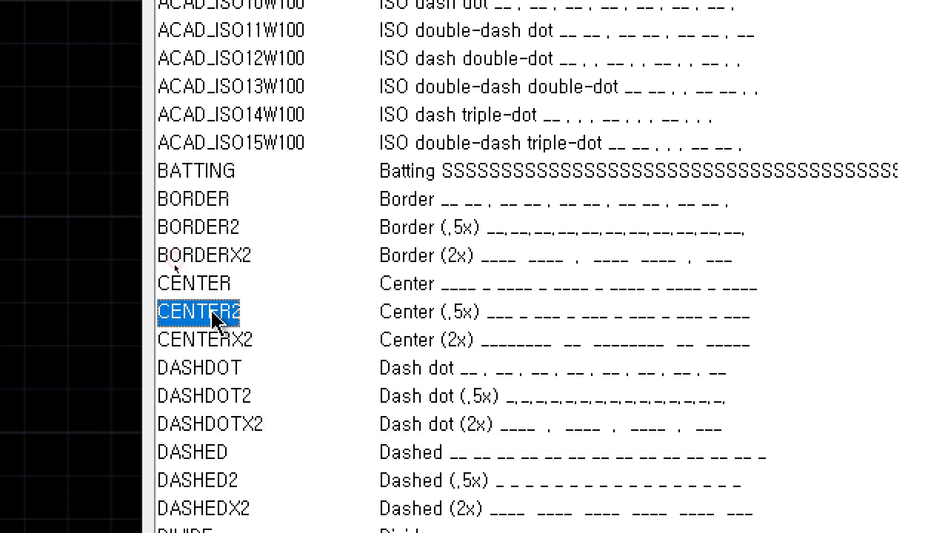
{"action": "left_click", "coordinate": [205, 339]}
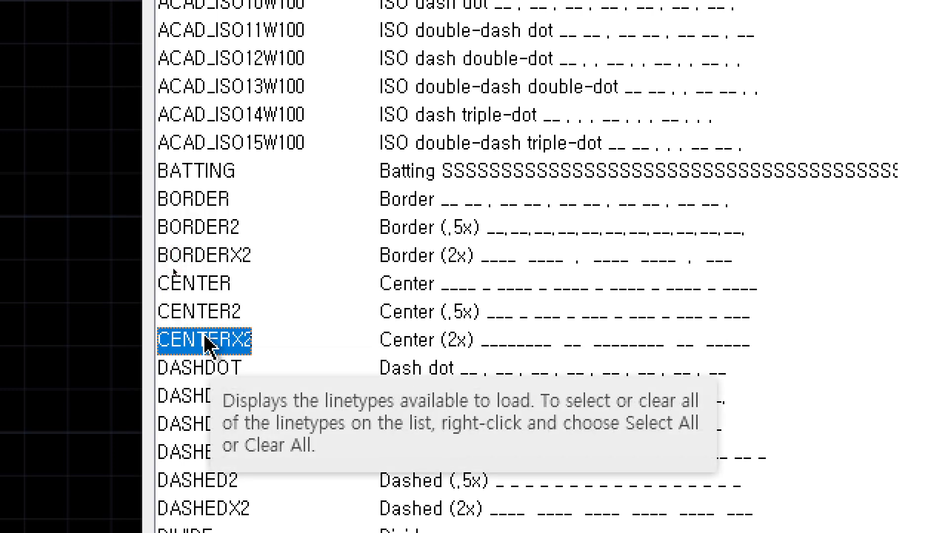
{"action": "left_click", "coordinate": [233, 284]}
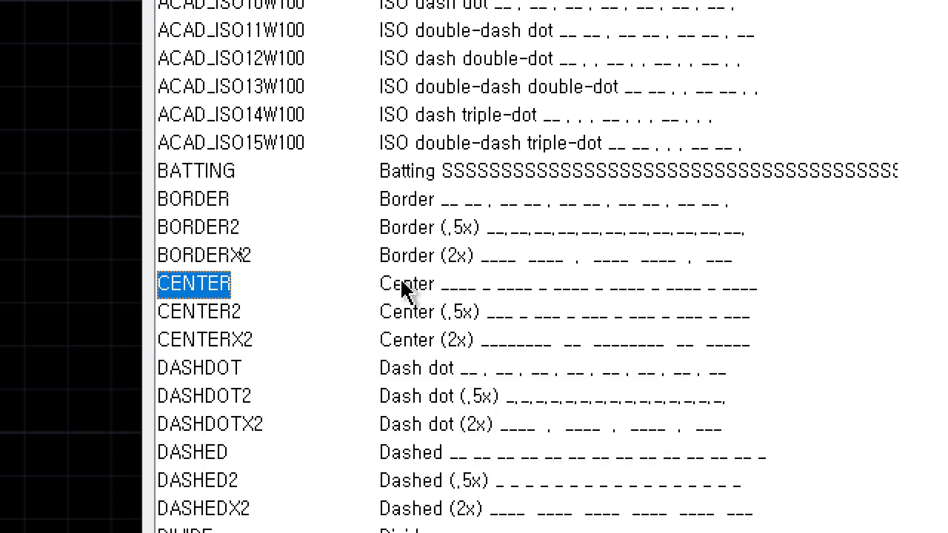
{"action": "left_click", "coordinate": [178, 316]}
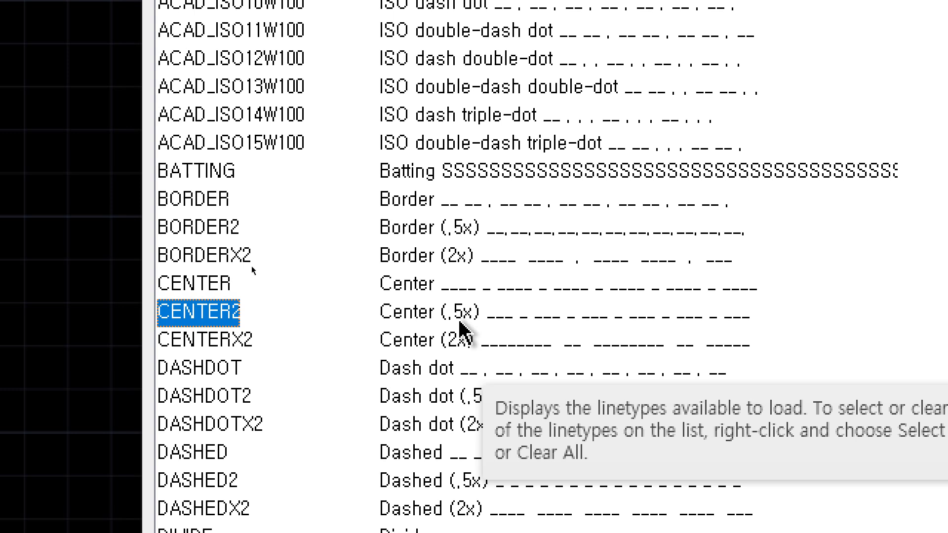
{"action": "left_click", "coordinate": [257, 348]}
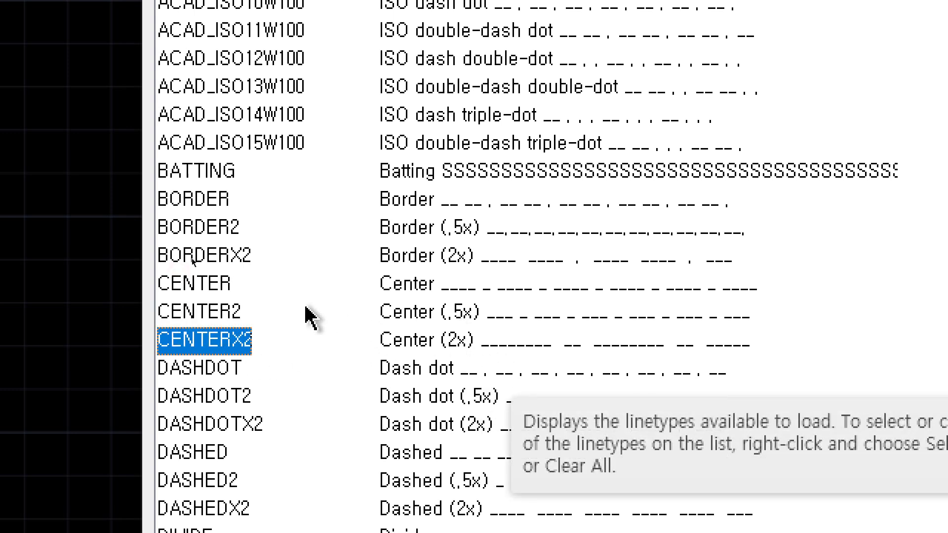
{"action": "left_click", "coordinate": [225, 290]}
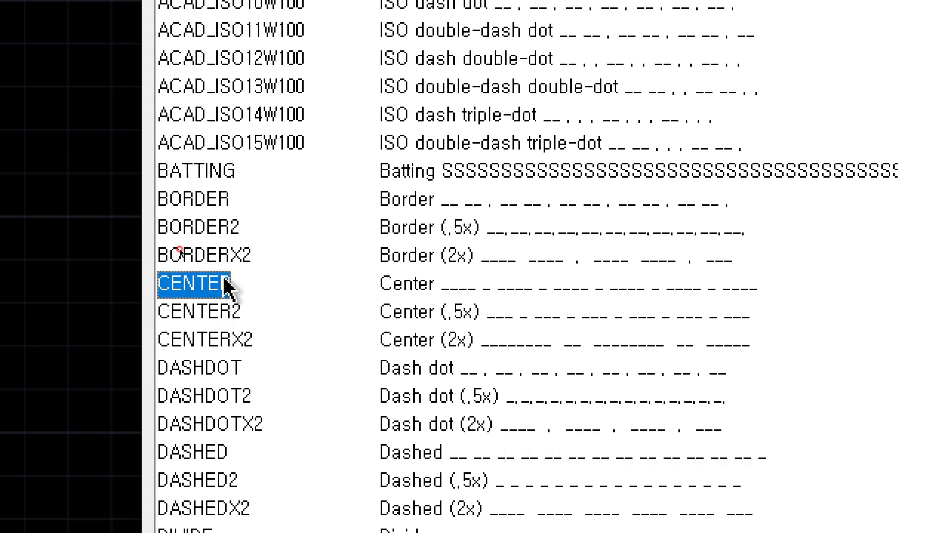
{"action": "left_click", "coordinate": [226, 315]}
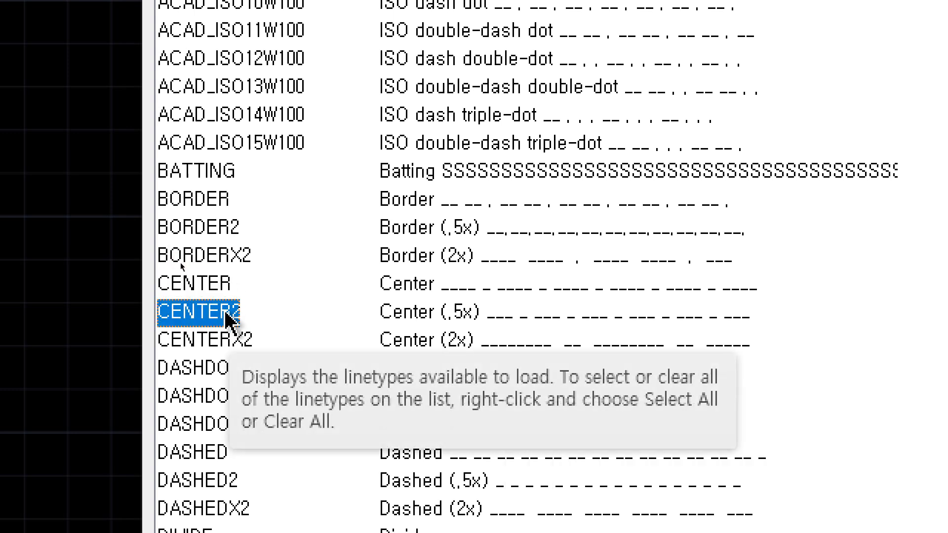
{"action": "left_click", "coordinate": [220, 338]}
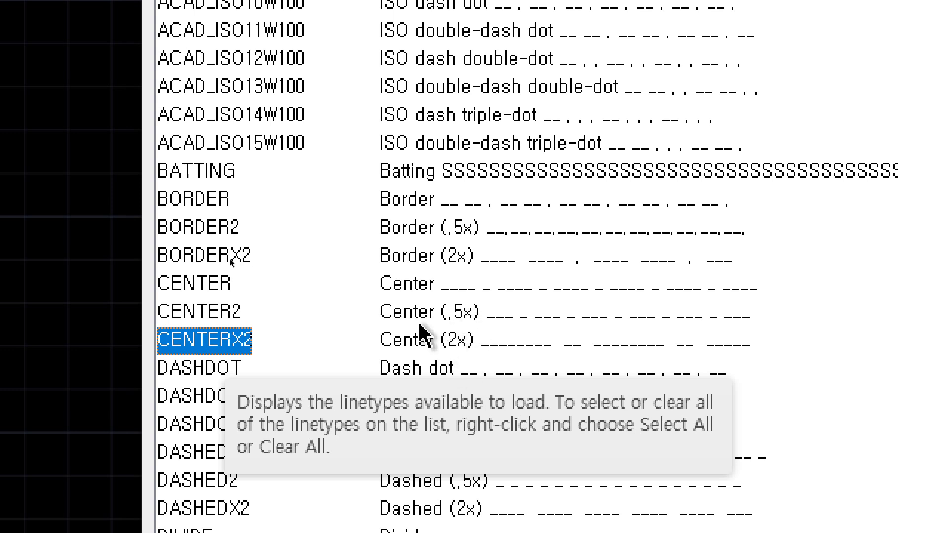
{"action": "left_click", "coordinate": [221, 287]}
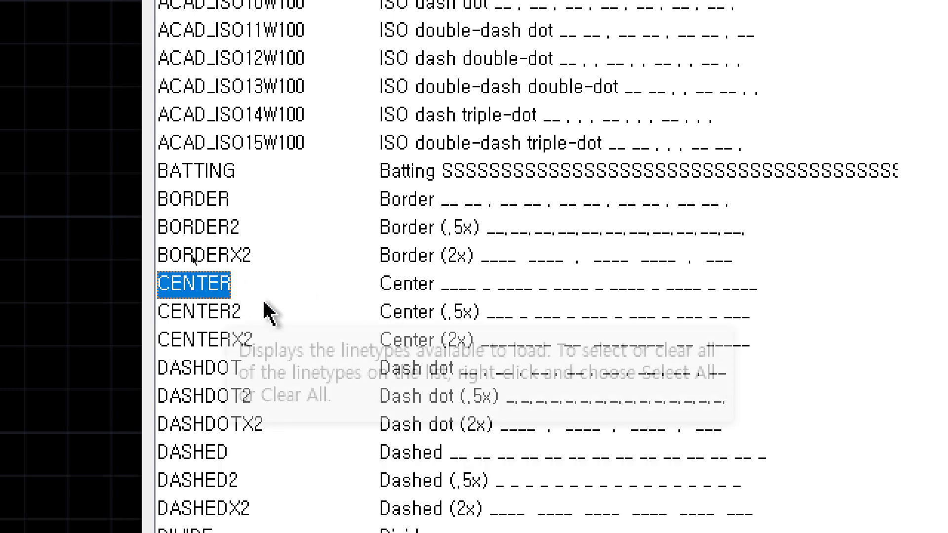
{"action": "left_click", "coordinate": [231, 315]}
{"action": "left_click", "coordinate": [221, 292]}
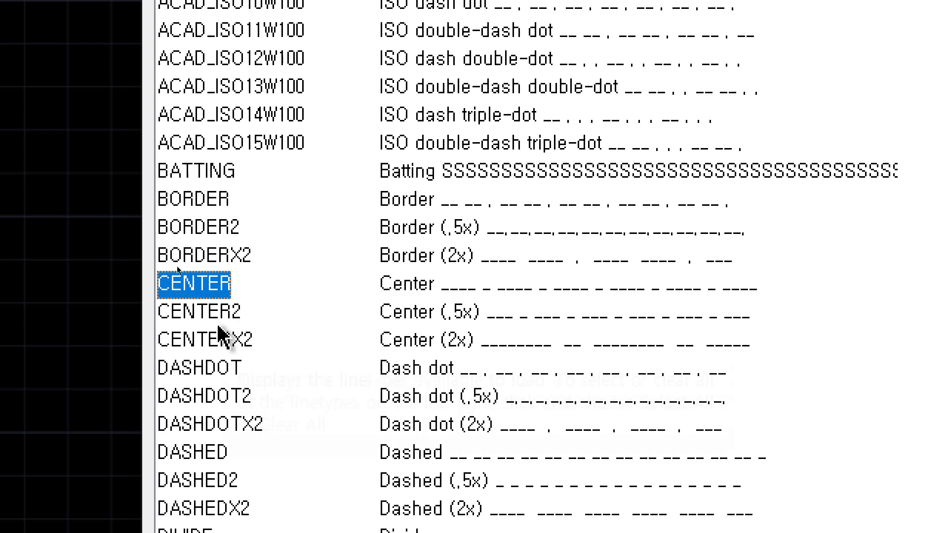
{"action": "left_click", "coordinate": [218, 339]}
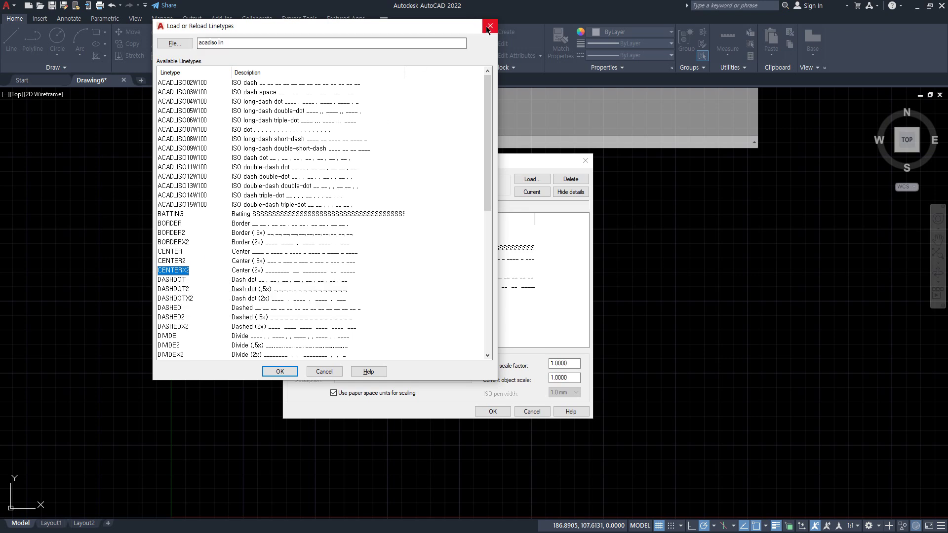
{"action": "key", "text": "Escape"}
- Make CENTER the current linetype in the Linetype Manager, followed by HIDDEN
{"action": "left_click", "coordinate": [310, 258]}
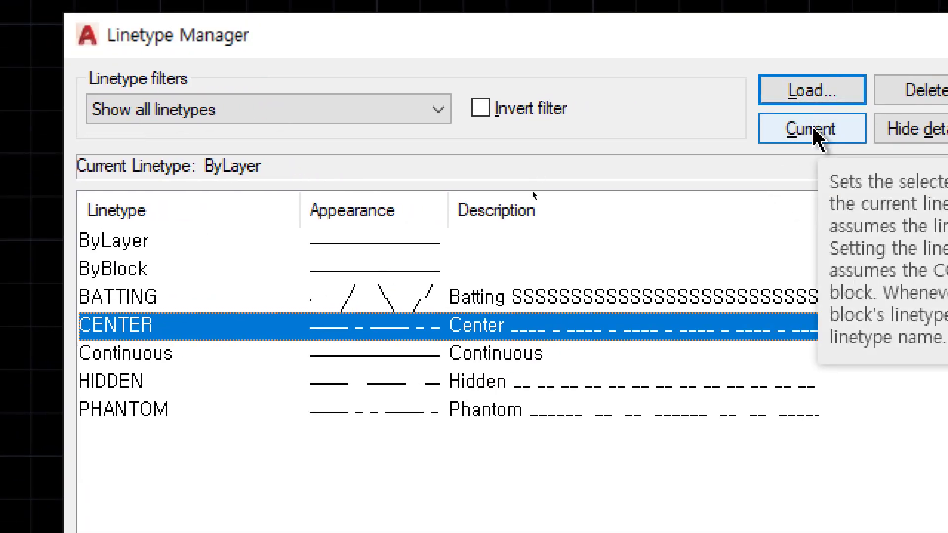
{"action": "left_click", "coordinate": [811, 127]}
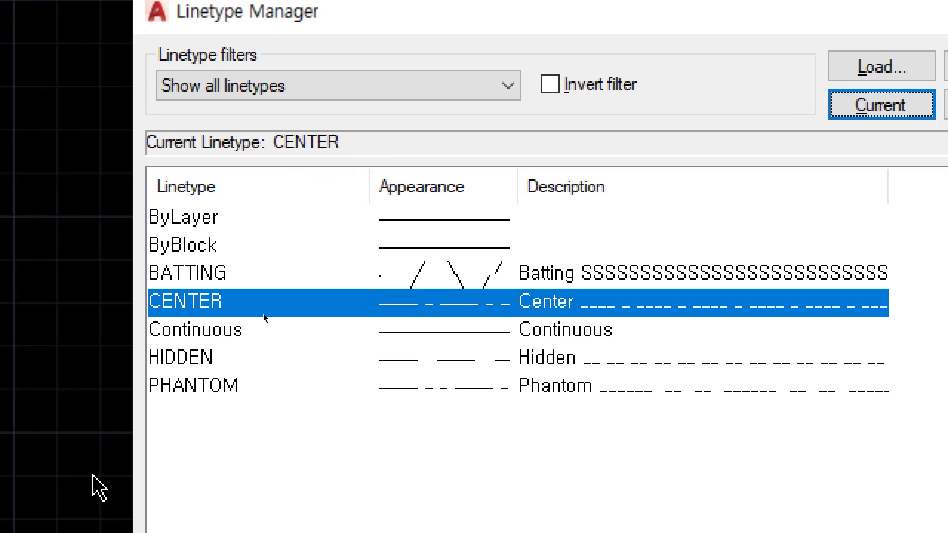
{"action": "left_click", "coordinate": [119, 386]}
{"action": "double_click", "coordinate": [232, 352]}
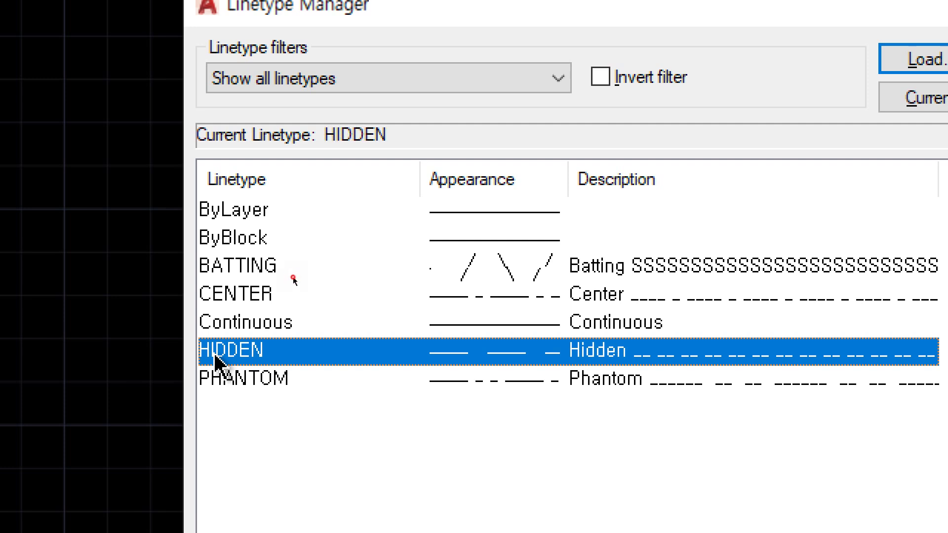
{"action": "left_click", "coordinate": [300, 355]}
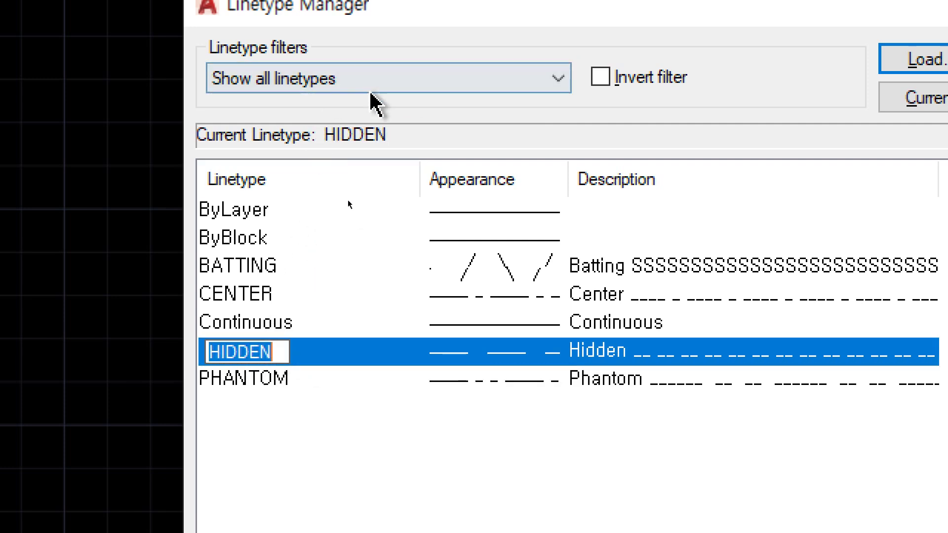
- Switch the current linetype in turn to ByLayer, BATTING, CENTER, Continuous, HIDDEN and PHANTOM
{"action": "double_click", "coordinate": [249, 213]}
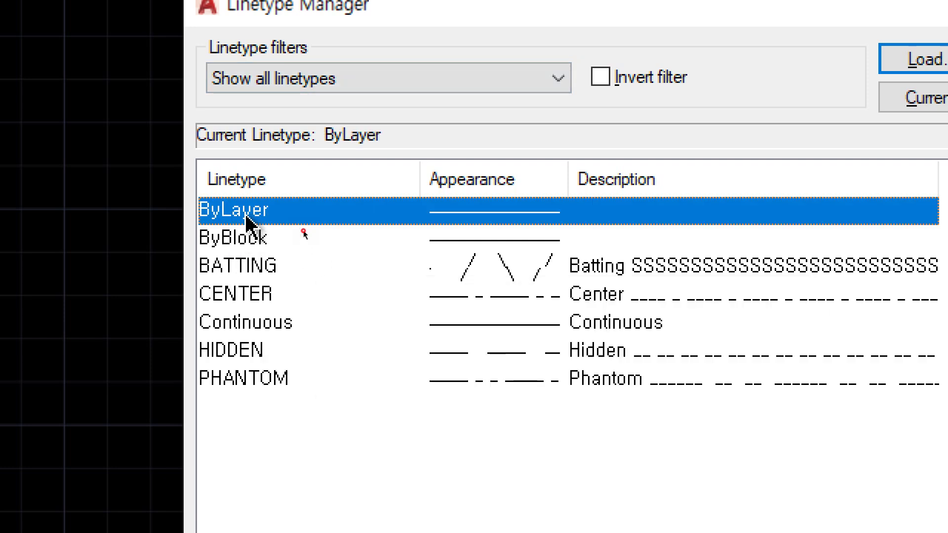
{"action": "double_click", "coordinate": [371, 266]}
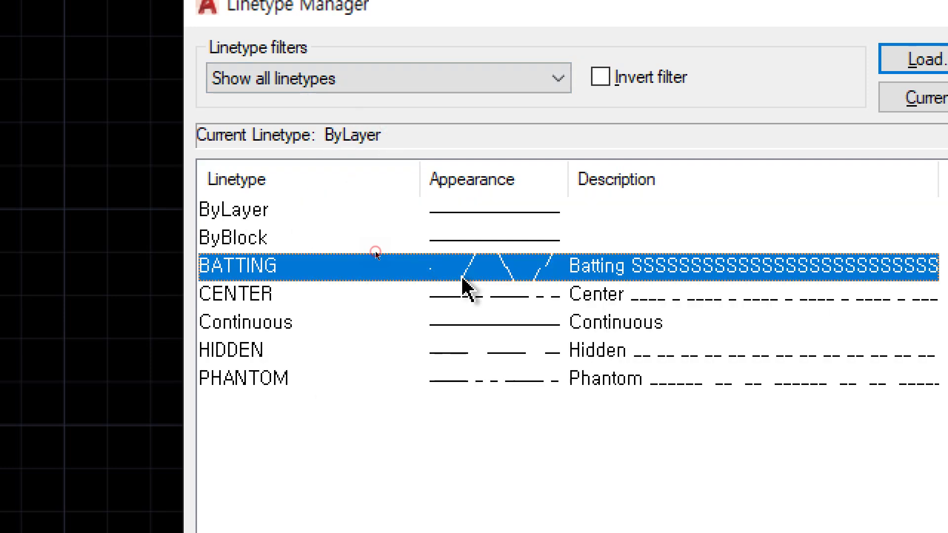
{"action": "double_click", "coordinate": [437, 298]}
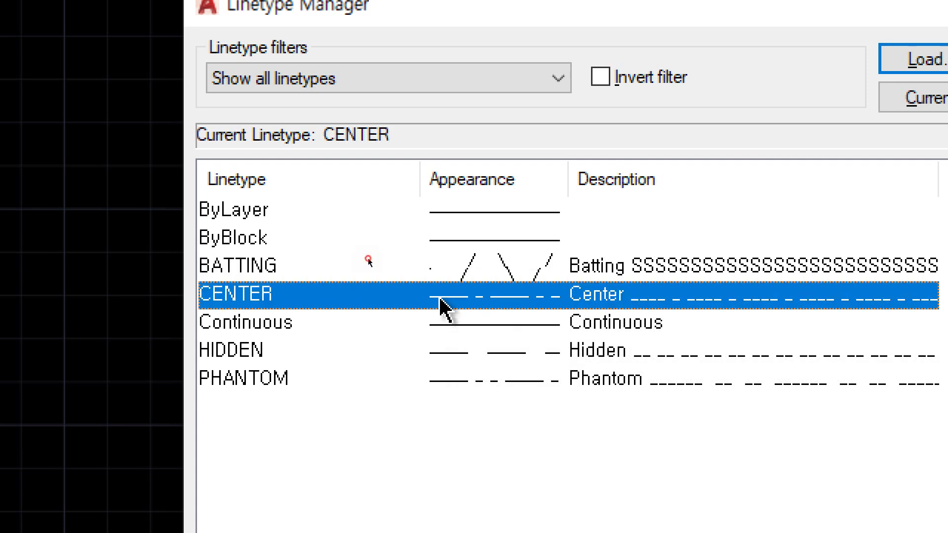
{"action": "double_click", "coordinate": [450, 328]}
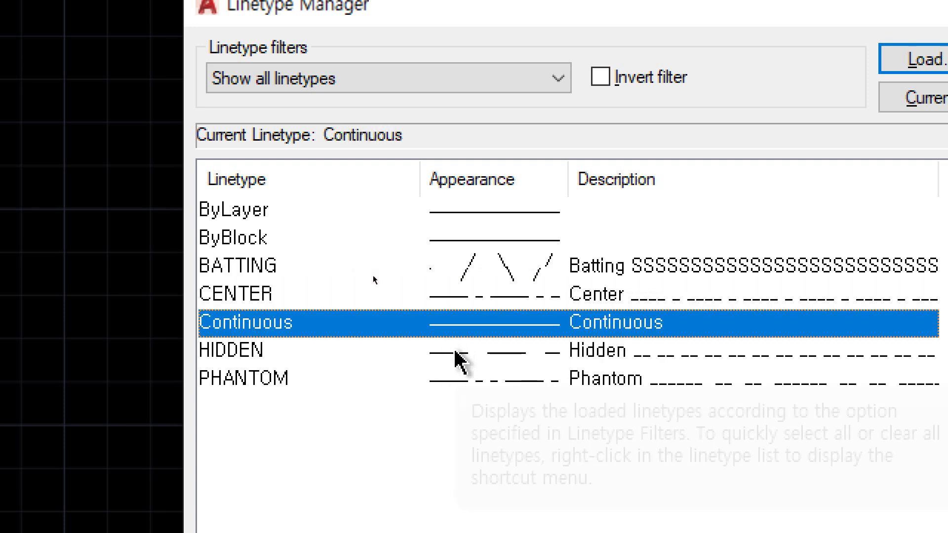
{"action": "double_click", "coordinate": [453, 350]}
{"action": "double_click", "coordinate": [453, 380]}
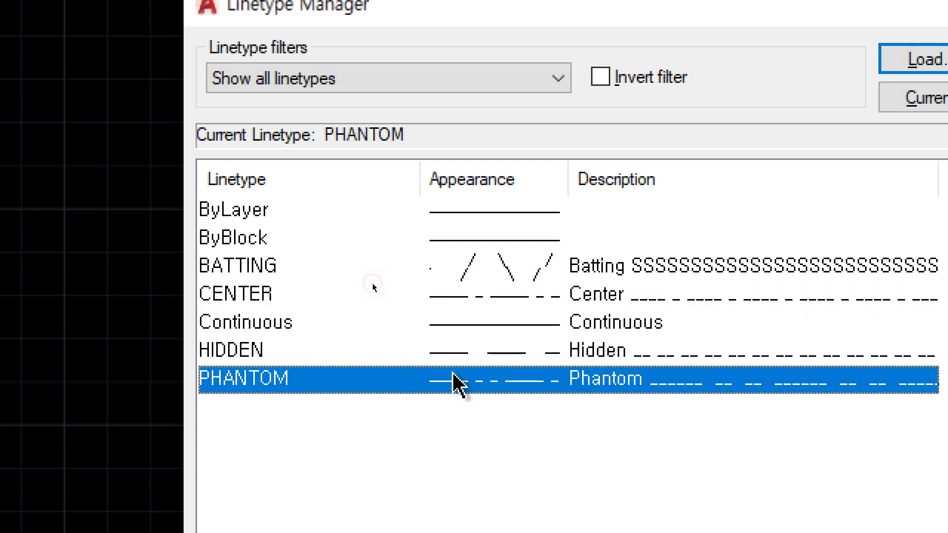
- Set CENTER as the current linetype and confirm the Linetype Manager
{"action": "double_click", "coordinate": [445, 298]}
{"action": "left_click", "coordinate": [471, 299]}
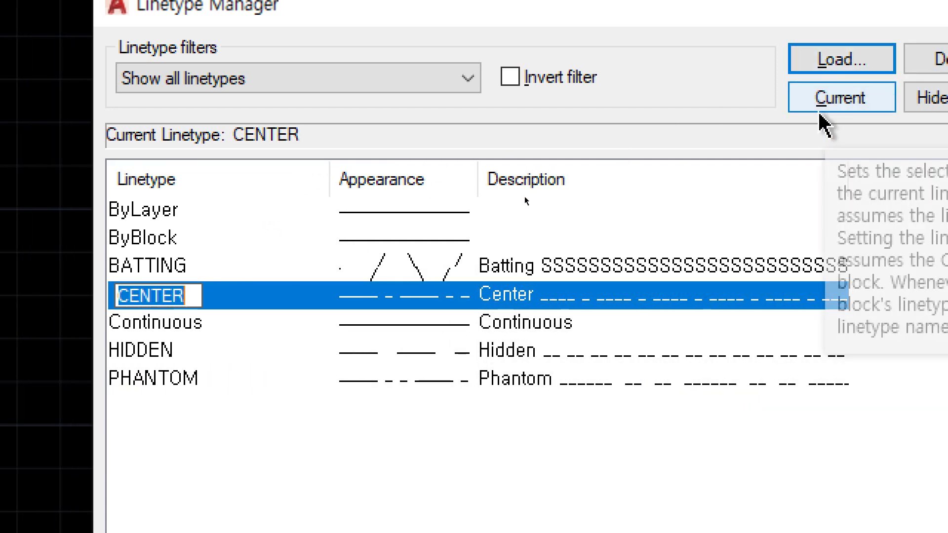
{"action": "left_click", "coordinate": [834, 109]}
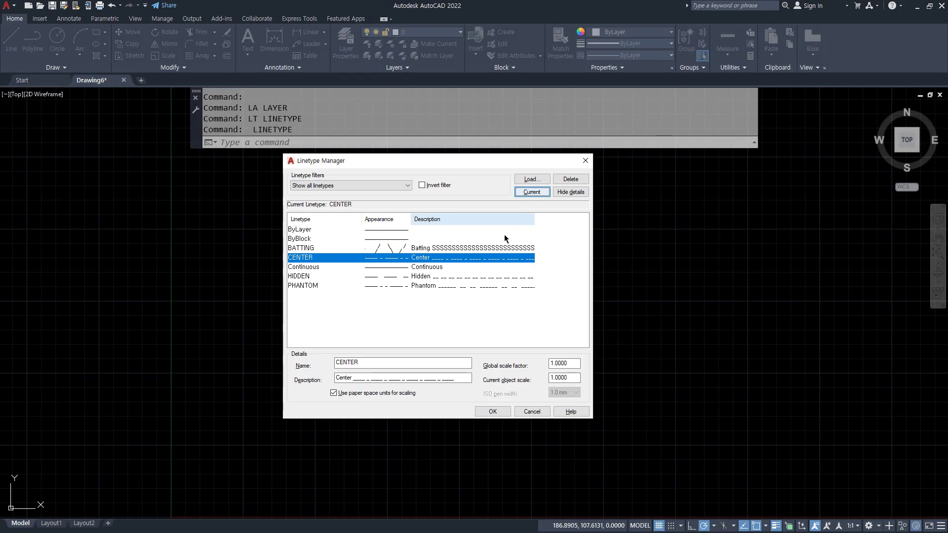
{"action": "left_click", "coordinate": [492, 414]}
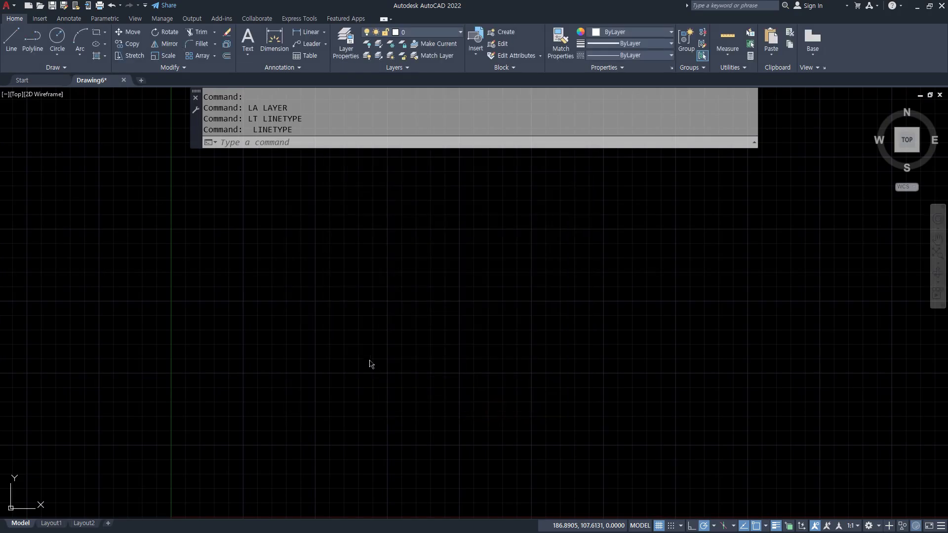
- Draw a single horizontal line across the middle of the drawing with the CENTER linetype
{"action": "middle_click", "coordinate": [275, 352]}
{"action": "middle_click", "coordinate": [275, 352]}
{"action": "type", "text": "l"}
{"action": "key", "text": "Return"}
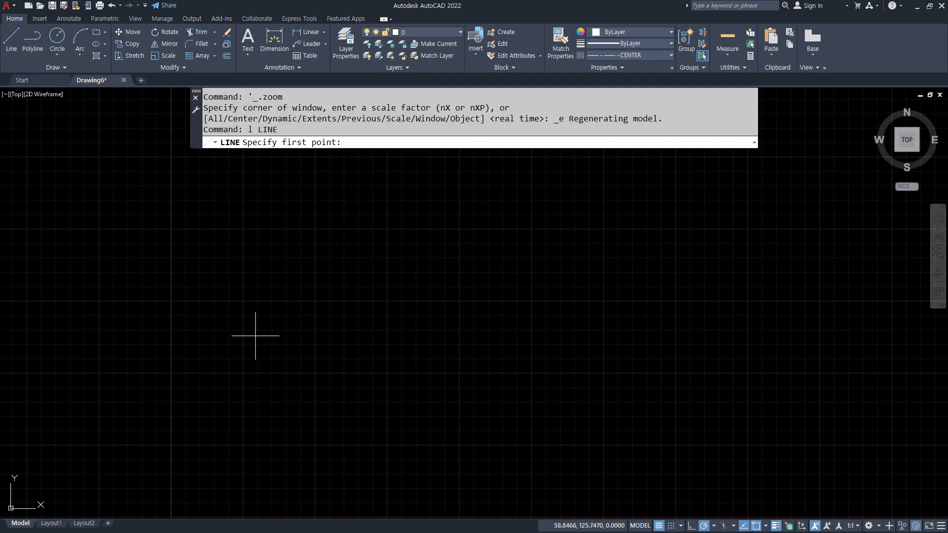
{"action": "left_click", "coordinate": [240, 336]}
{"action": "left_click", "coordinate": [689, 336]}
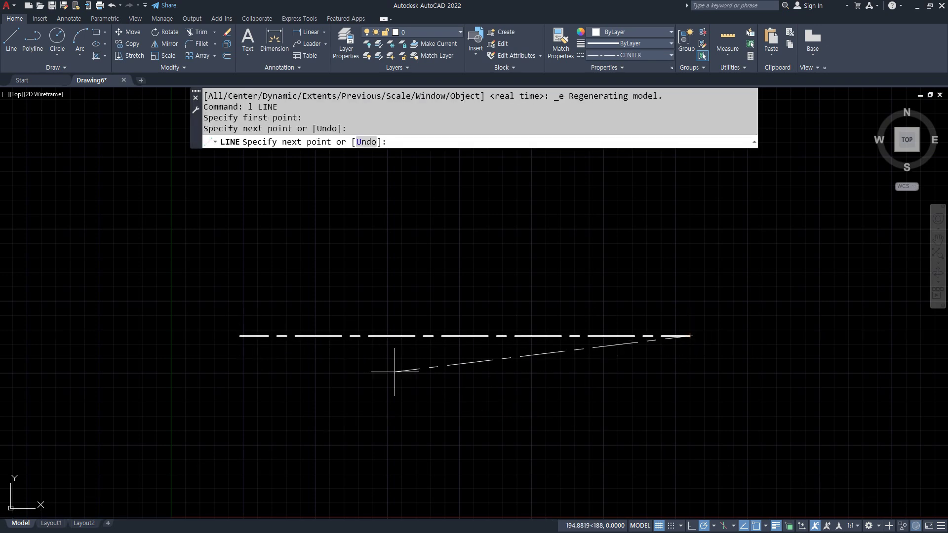
{"action": "key", "text": "Return"}
{"action": "scroll", "coordinate": [373, 366], "scroll_direction": "up", "scroll_amount": 2}
{"action": "middle_click_drag", "start_coordinate": [392, 402], "coordinate": [350, 378]}
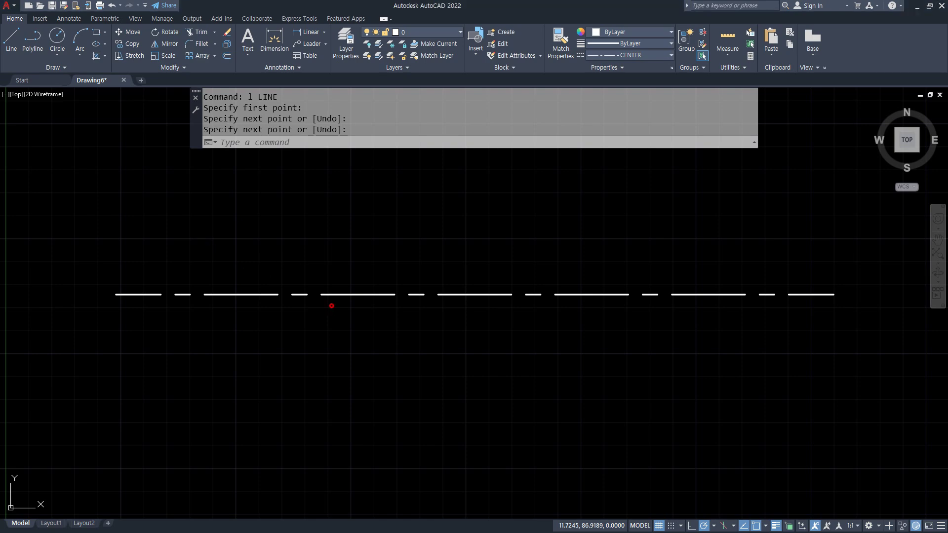
- Erase the horizontal CENTER line from the drawing
{"action": "left_click", "coordinate": [447, 298]}
{"action": "left_click", "coordinate": [342, 277]}
{"action": "type", "text": "e"}
{"action": "key", "text": "Return"}
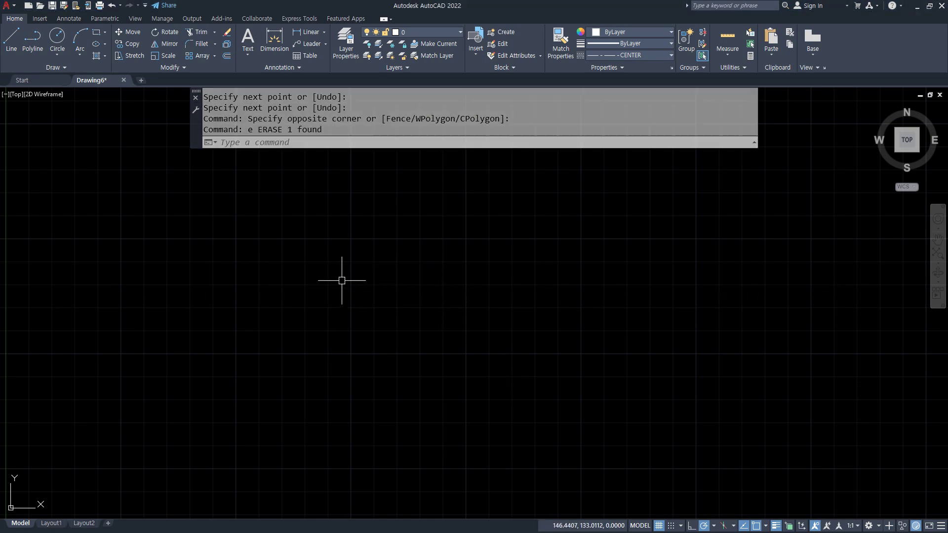
- Draw a single horizontal line 10000 units long above the X axis with the CENTER linetype
{"action": "scroll", "coordinate": [340, 287], "scroll_direction": "down", "scroll_amount": 2}
{"action": "type", "text": "l"}
{"action": "key", "text": "Return"}
{"action": "left_click", "coordinate": [365, 256]}
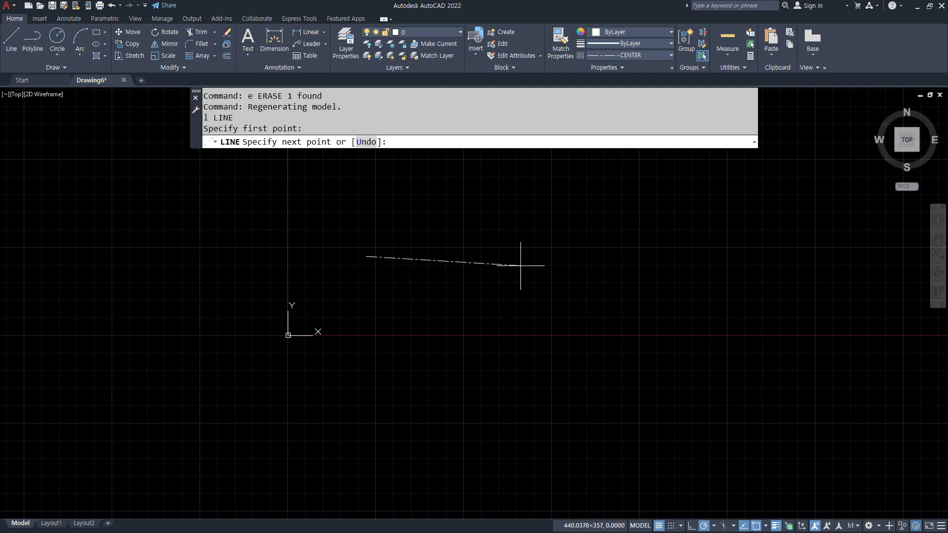
{"action": "type", "text": "10000"}
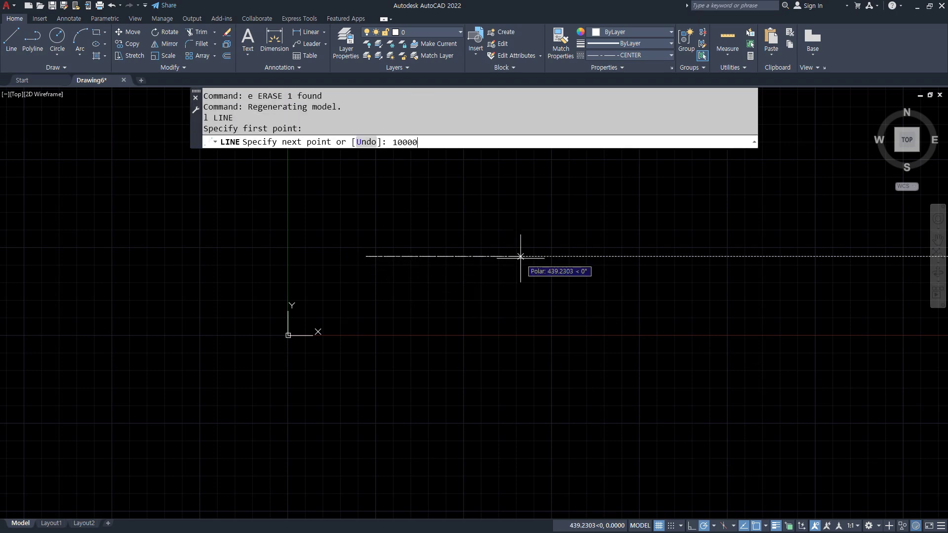
{"action": "key", "text": "Return"}
{"action": "key", "text": "Return"}
- Examine the dash pattern of the long CENTER line both over its full extent and close up
{"action": "scroll", "coordinate": [540, 314], "scroll_direction": "down", "scroll_amount": 2}
{"action": "middle_click_drag", "start_coordinate": [540, 313], "coordinate": [298, 312]}
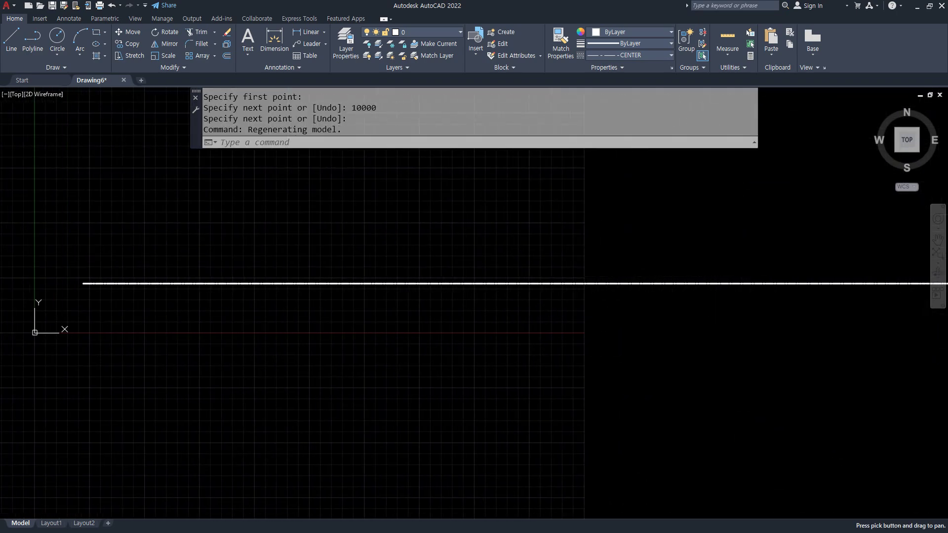
{"action": "scroll", "coordinate": [592, 307], "scroll_direction": "down", "scroll_amount": 2}
{"action": "middle_click", "coordinate": [591, 311]}
{"action": "middle_click", "coordinate": [591, 311]}
{"action": "scroll", "coordinate": [527, 331], "scroll_direction": "down", "scroll_amount": 2}
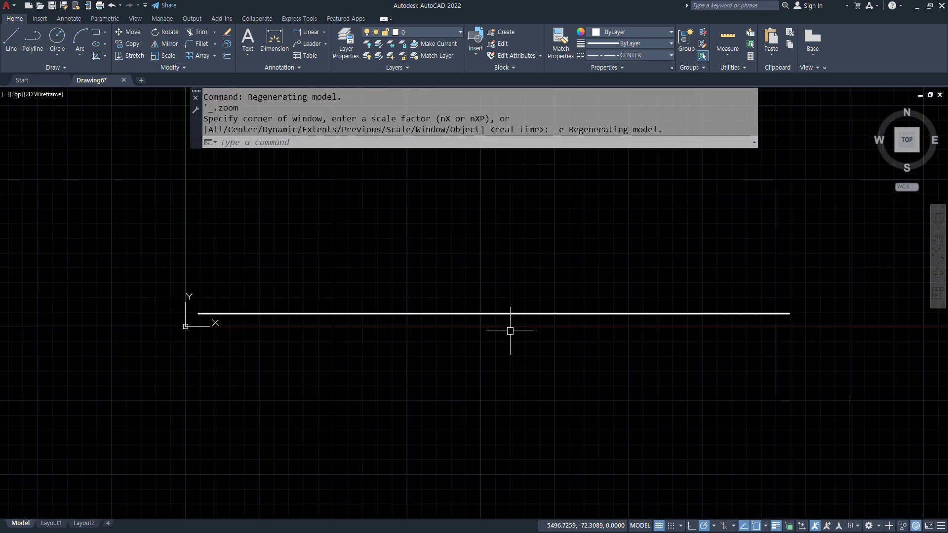
{"action": "middle_click_drag", "start_coordinate": [509, 328], "coordinate": [487, 314]}
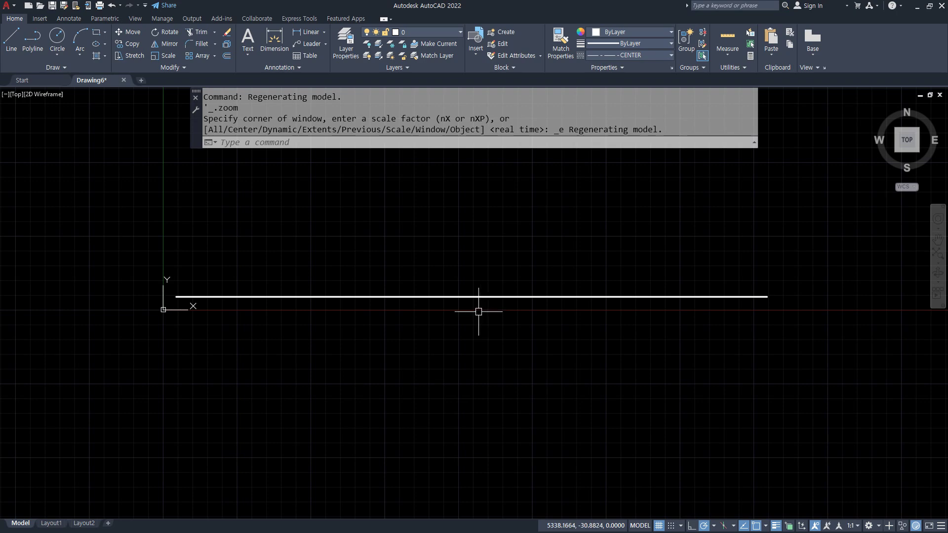
{"action": "scroll", "coordinate": [433, 307], "scroll_direction": "up", "scroll_amount": 1}
{"action": "mouse_move", "coordinate": [433, 307]}
{"action": "middle_mouse_down"}
{"action": "mouse_move", "coordinate": [417, 262]}
{"action": "mouse_move", "coordinate": [410, 324]}
{"action": "middle_mouse_up"}
{"action": "scroll", "coordinate": [429, 296], "scroll_direction": "up", "scroll_amount": 2}
{"action": "scroll", "coordinate": [417, 262], "scroll_direction": "up", "scroll_amount": 1}
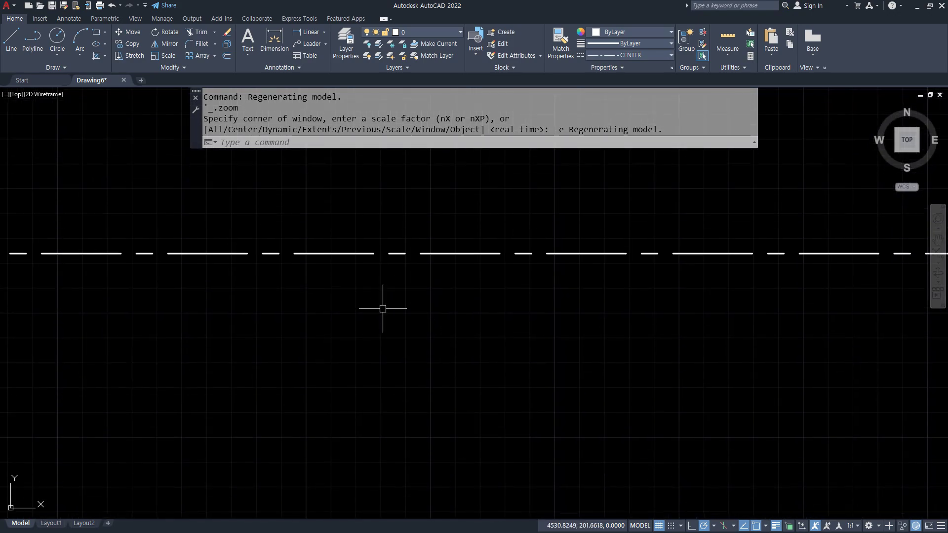
{"action": "scroll", "coordinate": [383, 309], "scroll_direction": "down", "scroll_amount": 8}
{"action": "scroll", "coordinate": [380, 311], "scroll_direction": "down", "scroll_amount": 3}
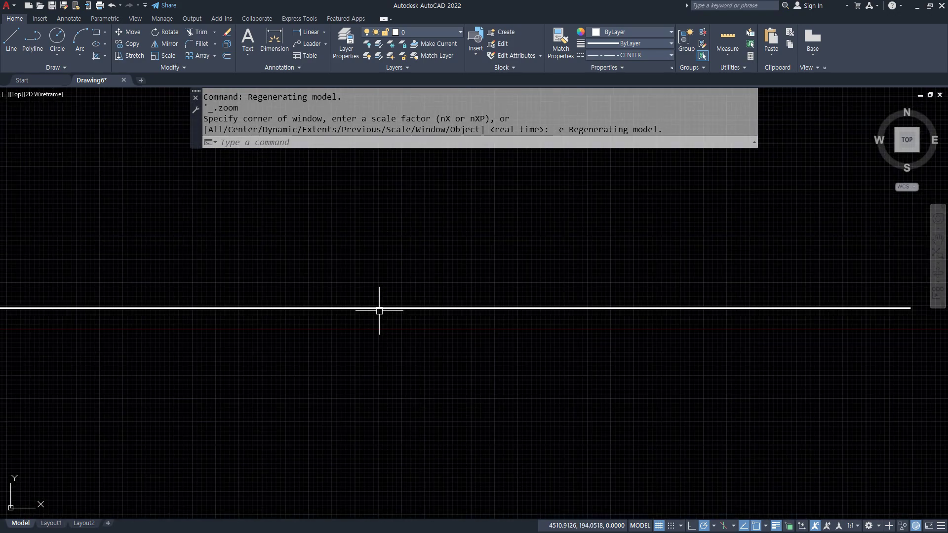
- Move the long CENTER line vertically upward, farther away from the X axis
{"action": "middle_click_drag", "start_coordinate": [353, 318], "coordinate": [366, 322]}
{"action": "type", "text": "m"}
{"action": "key", "text": "Return"}
{"action": "left_click", "coordinate": [378, 326]}
{"action": "left_click", "coordinate": [372, 336]}
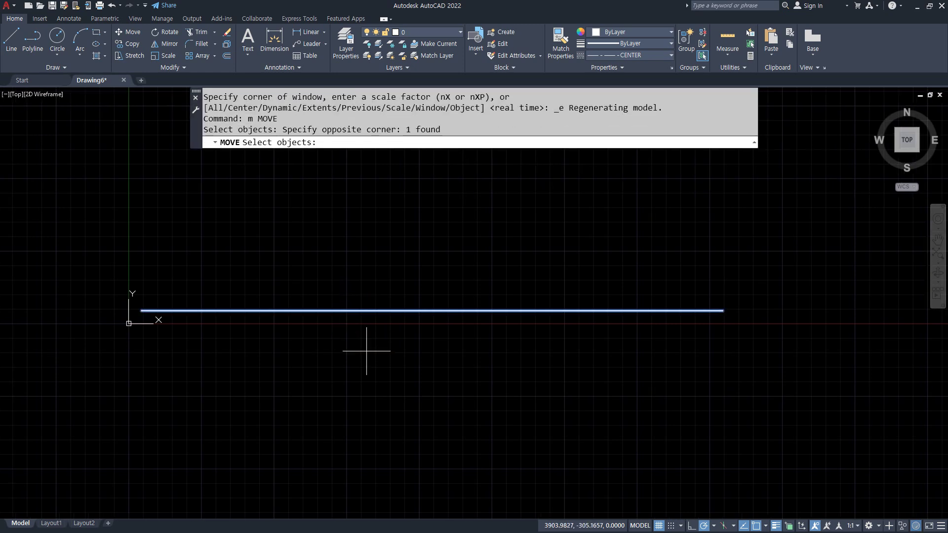
{"action": "key", "text": "Return"}
{"action": "left_click", "coordinate": [365, 349]}
{"action": "left_click", "coordinate": [362, 250]}
{"action": "middle_click_drag", "start_coordinate": [379, 251], "coordinate": [383, 293]}
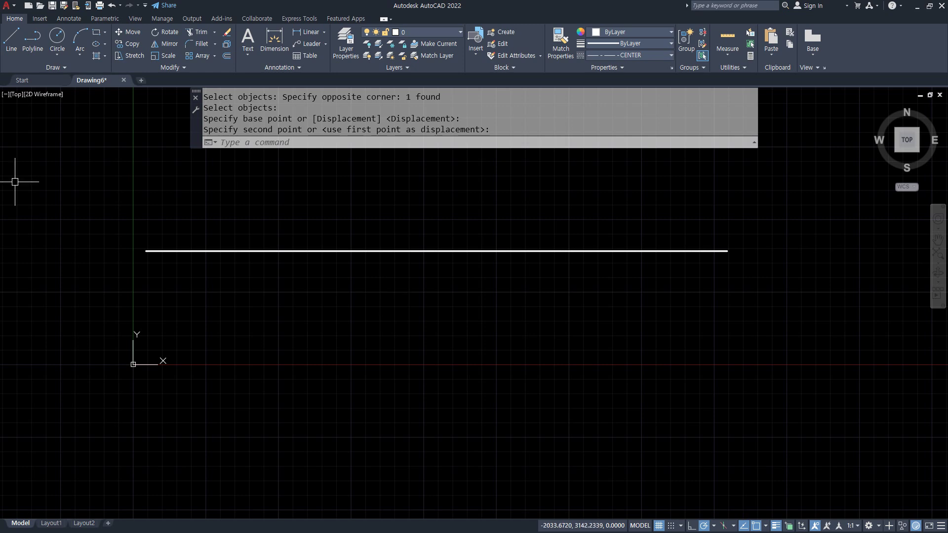
- Switch to the Notepad lecture notes and correct the command name "LSCale" to "LTScale"
{"action": "key", "text": "alt+Tab"}
{"action": "scroll", "coordinate": [474, 311], "scroll_direction": "down", "scroll_amount": 1}
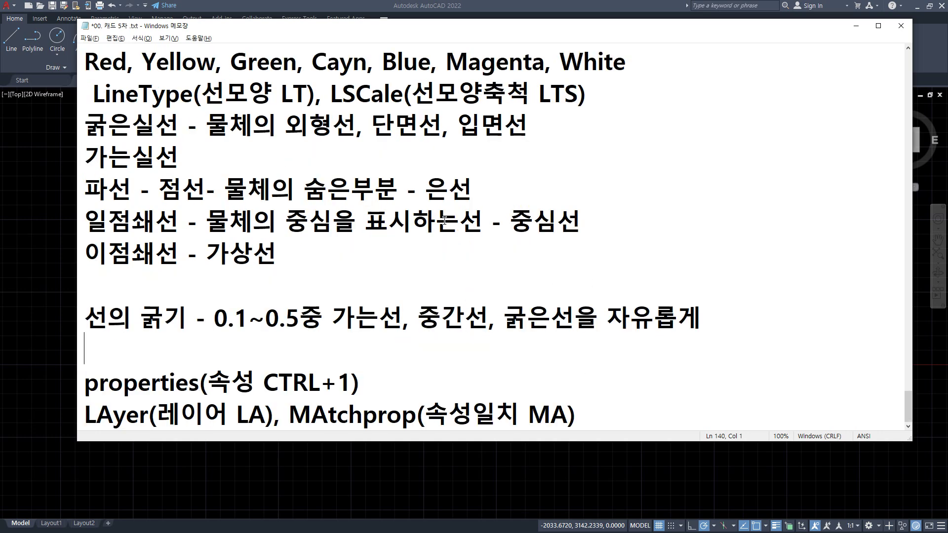
{"action": "scroll", "coordinate": [390, 206], "scroll_direction": "up", "scroll_amount": 1}
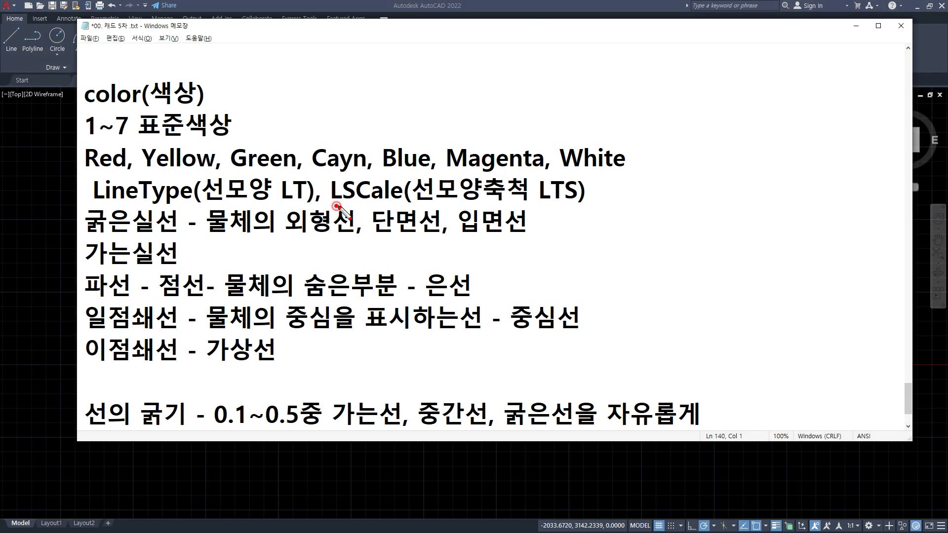
{"action": "left_click", "coordinate": [355, 191]}
{"action": "left_click_drag", "start_coordinate": [354, 192], "coordinate": [346, 190]}
{"action": "left_click", "coordinate": [342, 188]}
{"action": "type", "text": "ㅆ"}
{"action": "key", "text": "BackSpace"}
{"action": "type", "text": "T"}
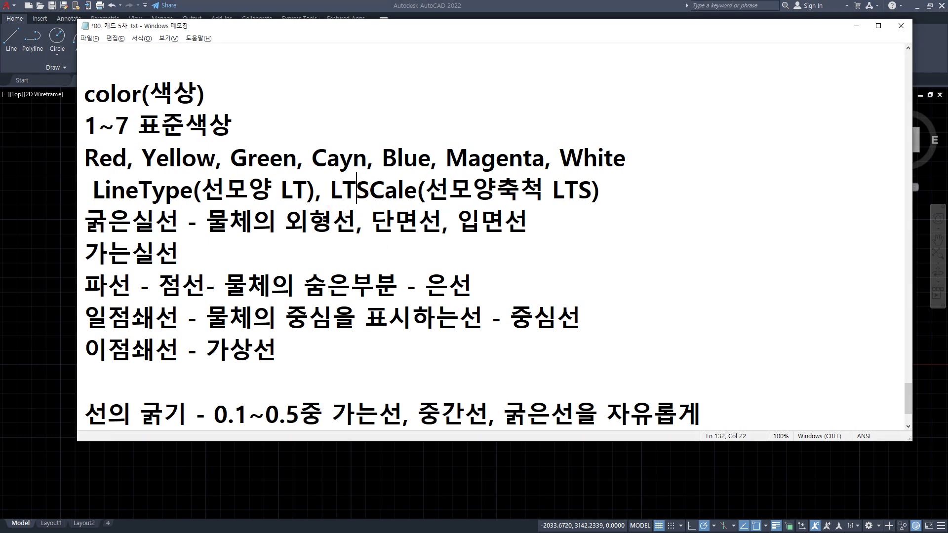
{"action": "key", "text": "Right"}
{"action": "key", "text": "Delete"}
{"action": "type", "text": "c"}
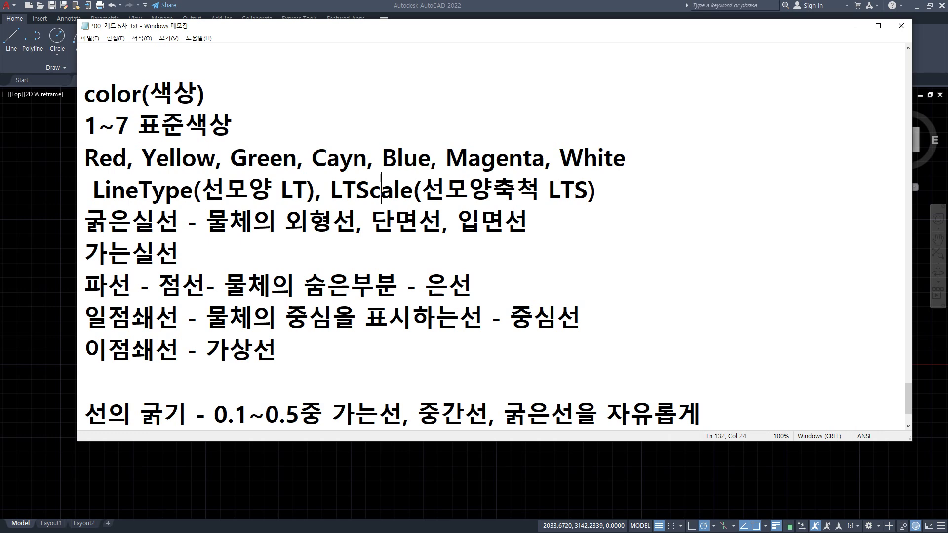
- Switch back to AutoCAD and set the global linetype scale factor to 20 with LTSCALE
{"action": "left_click", "coordinate": [31, 232]}
{"action": "type", "text": "lts"}
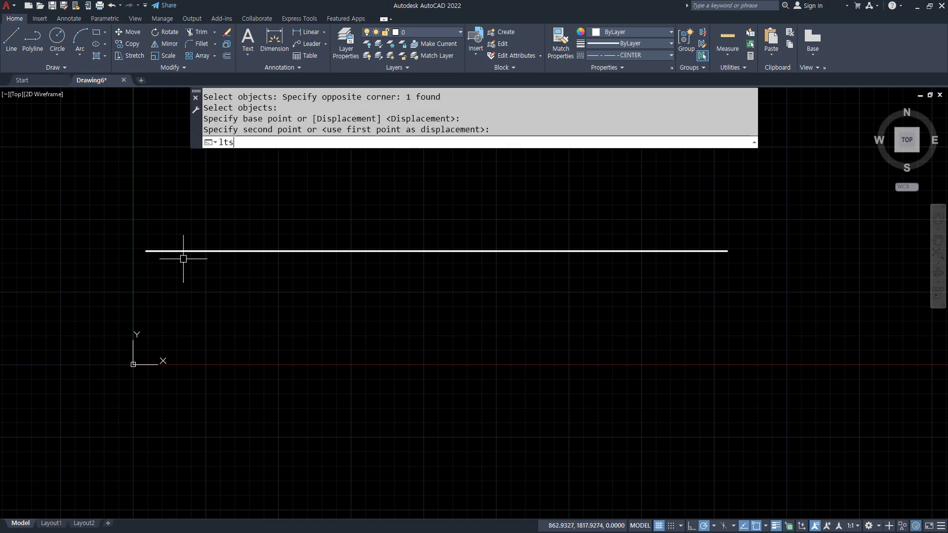
{"action": "key", "text": "Return"}
{"action": "type", "text": "2"}
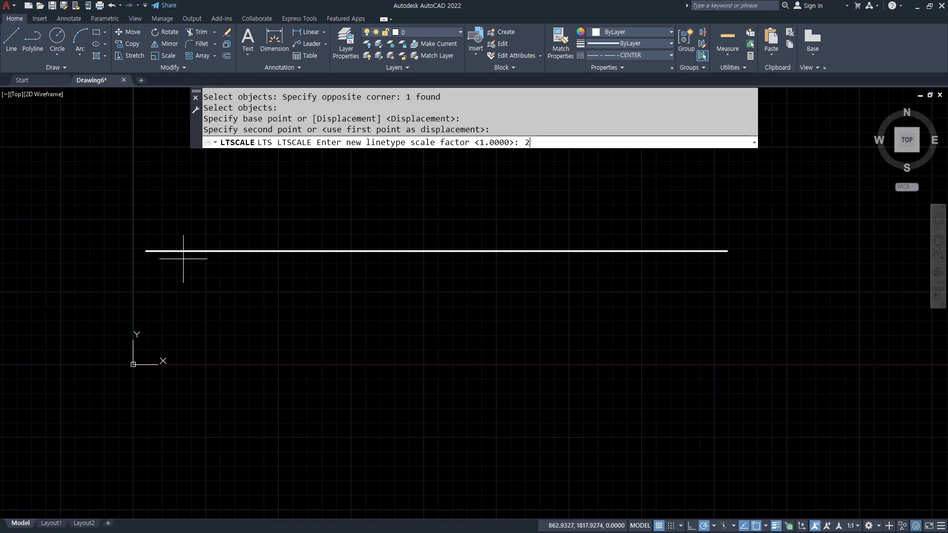
{"action": "type", "text": "0"}
{"action": "key", "text": "Return"}
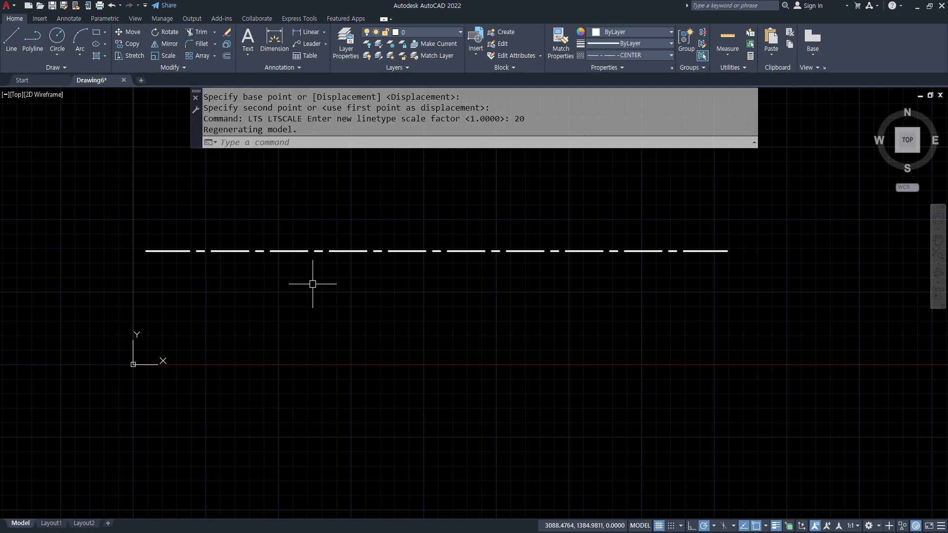
- Try global linetype scale factors of 50, 10, 2 and 30 in turn on the CENTER line
{"action": "scroll", "coordinate": [312, 284], "scroll_direction": "up", "scroll_amount": 2}
{"action": "key", "text": "Return"}
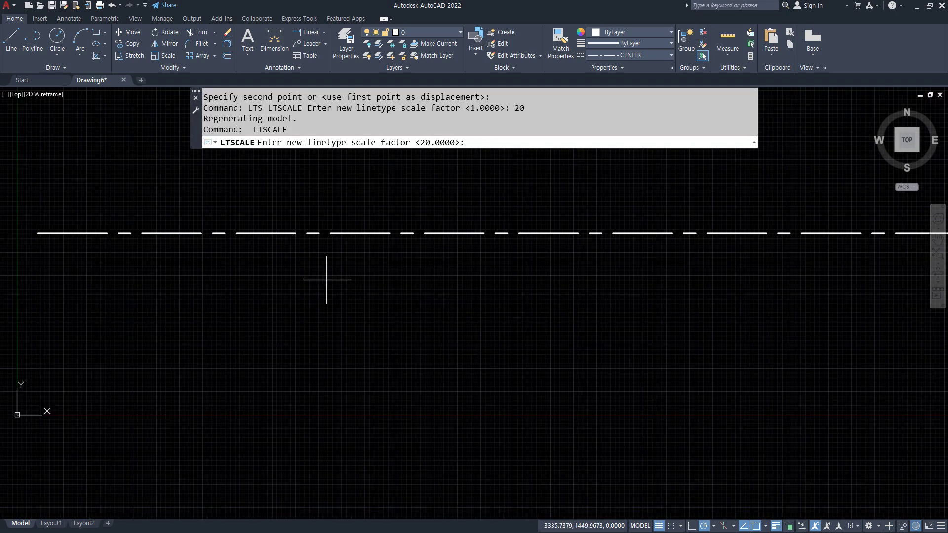
{"action": "type", "text": "50"}
{"action": "key", "text": "Return"}
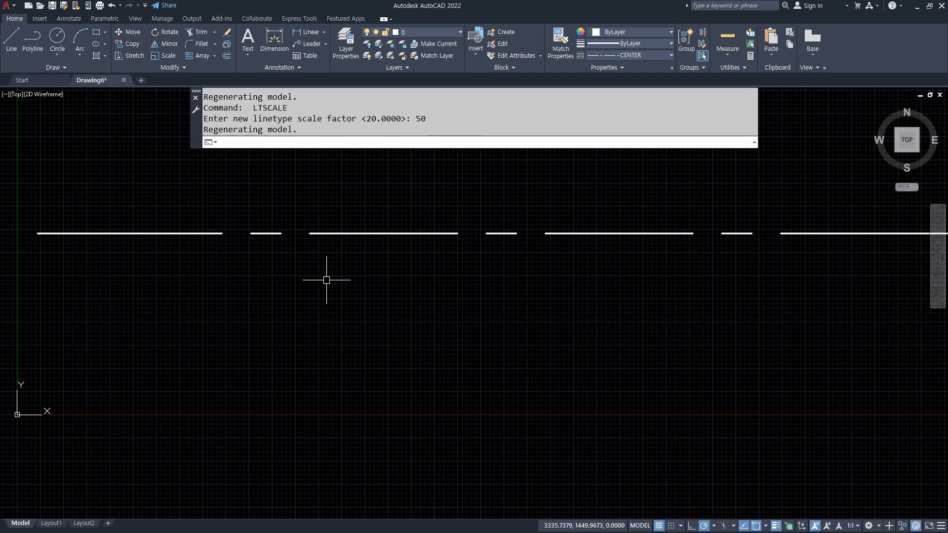
{"action": "key", "text": "Return"}
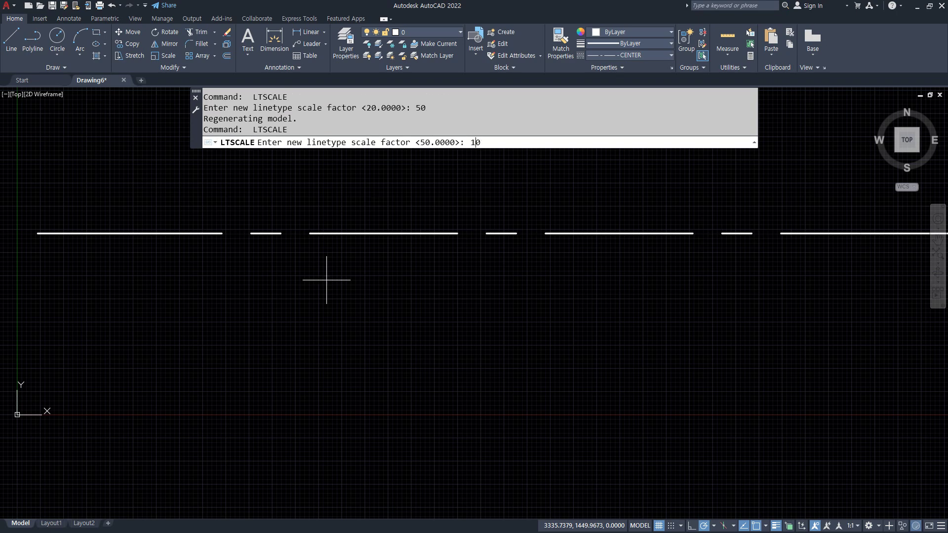
{"action": "type", "text": "10"}
{"action": "key", "text": "Return"}
{"action": "key", "text": "Return"}
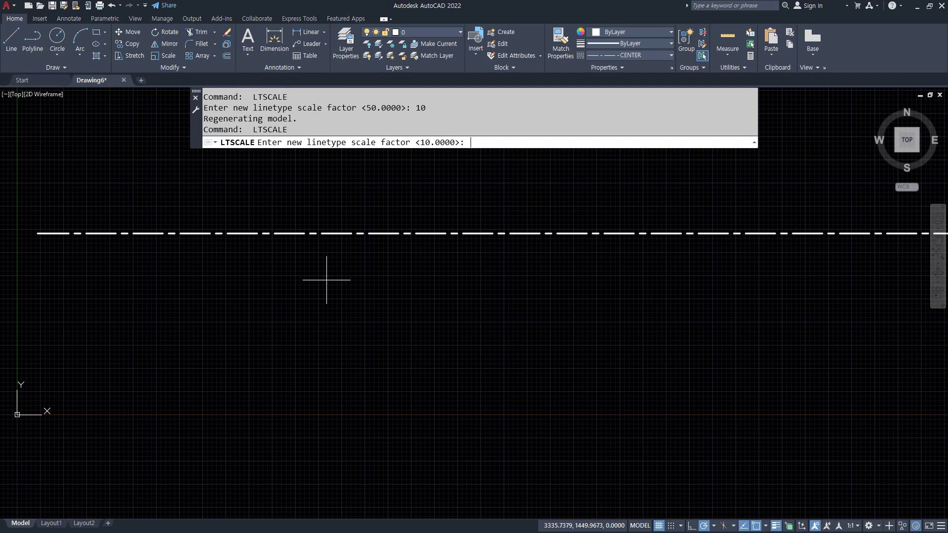
{"action": "type", "text": "2"}
{"action": "key", "text": "Return"}
{"action": "key", "text": "Return"}
{"action": "type", "text": "30"}
{"action": "key", "text": "Return"}
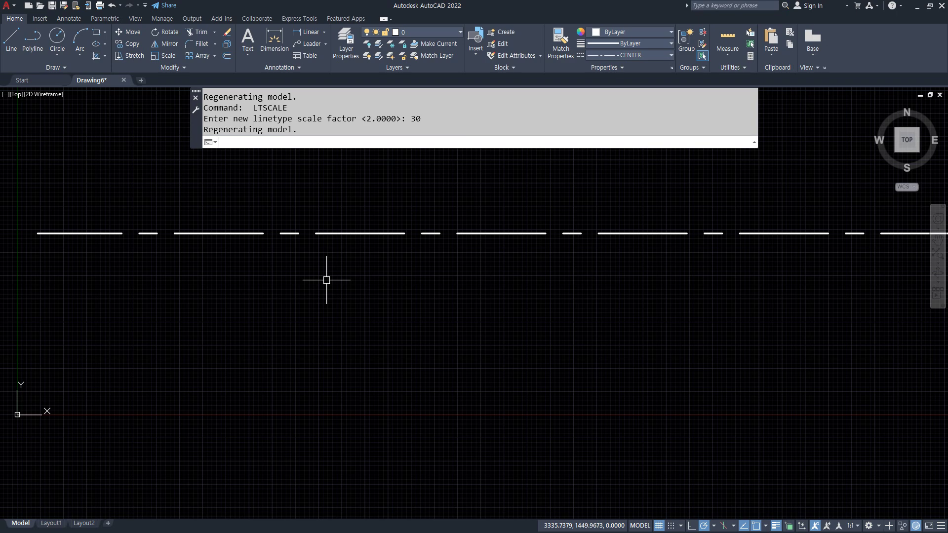
- Set the global linetype scale factor back to 20
{"action": "key", "text": "Return"}
{"action": "type", "text": "20"}
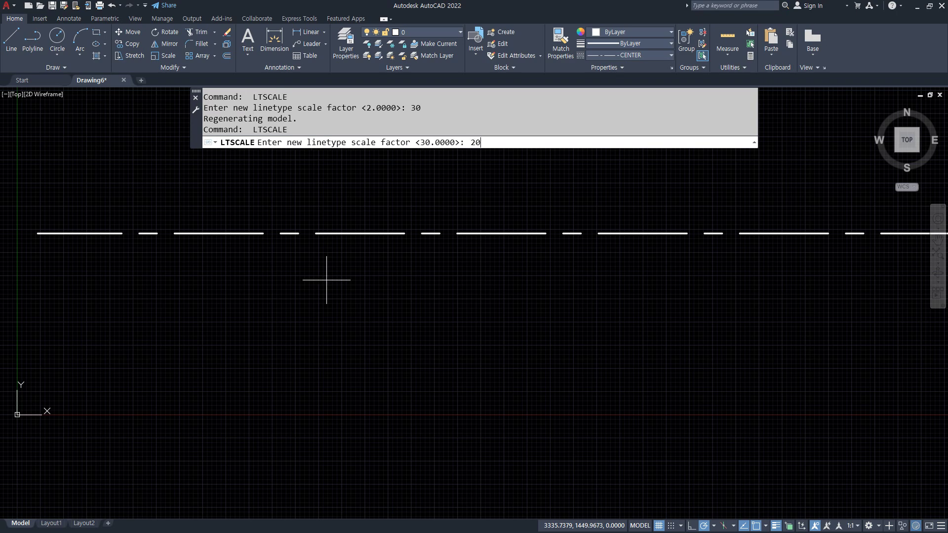
{"action": "key", "text": "Return"}
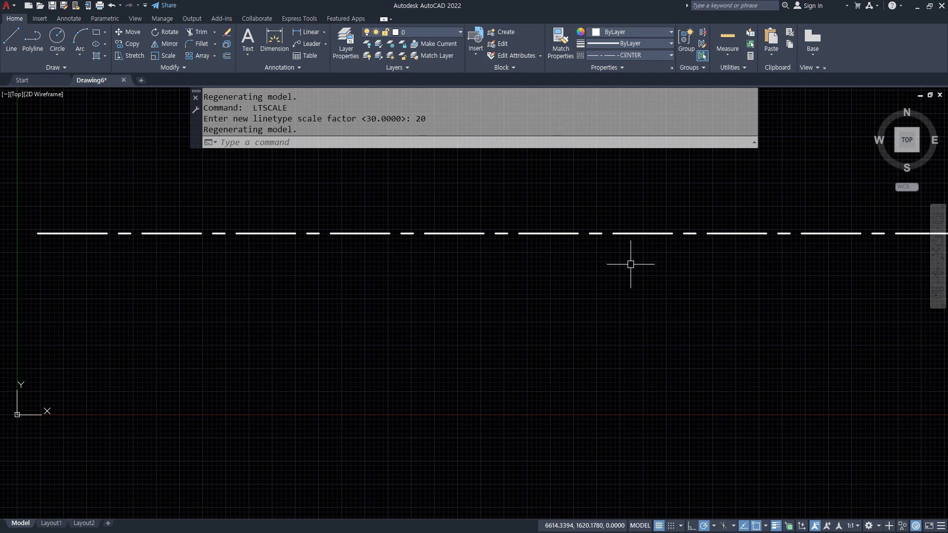
{"action": "key", "text": "Escape"}
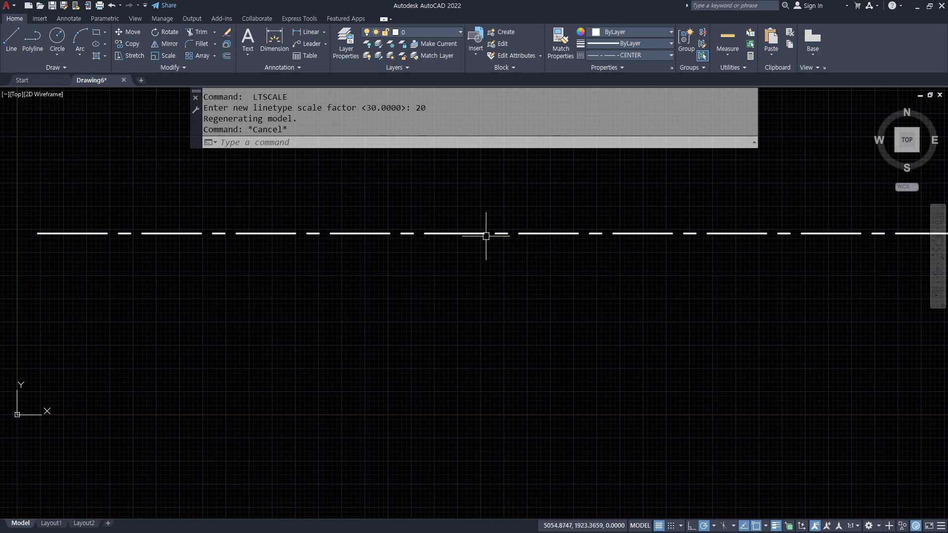
- Review the loaded linetypes in the Linetype Manager, close it and set BATTING as the current linetype
{"action": "type", "text": "lt"}
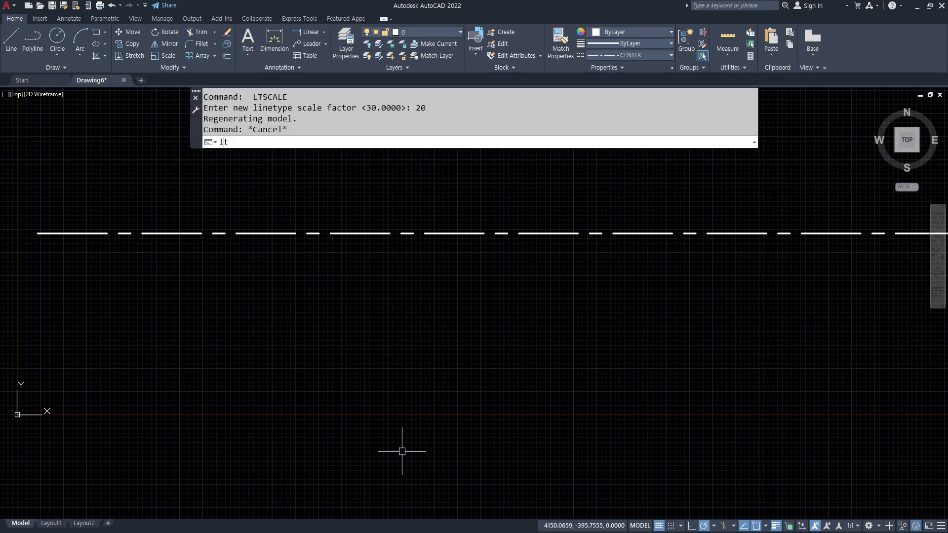
{"action": "key", "text": "Return"}
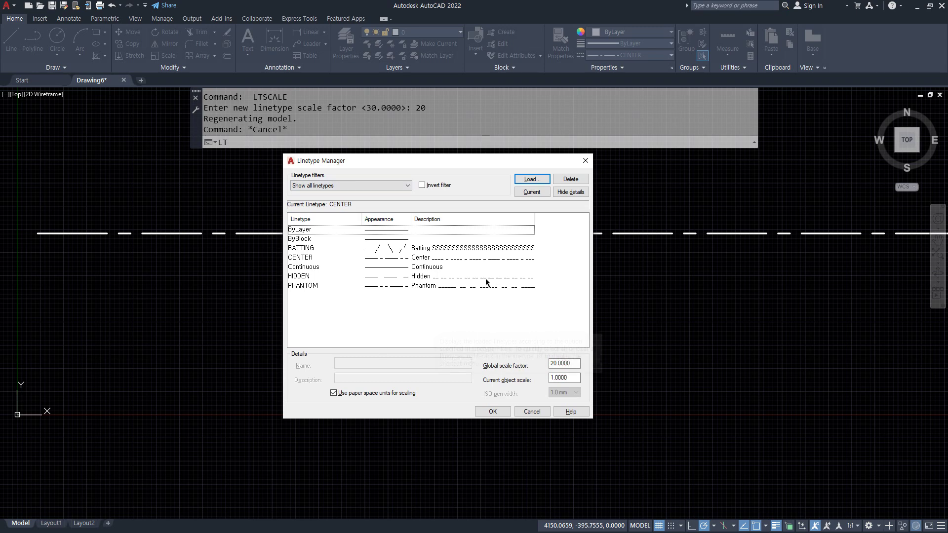
{"action": "key", "text": "Escape"}
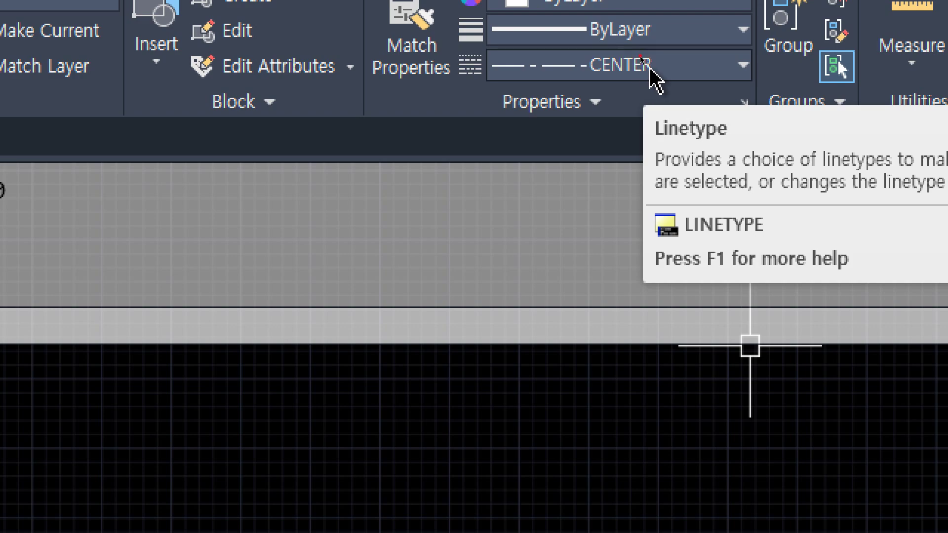
{"action": "left_click", "coordinate": [637, 65]}
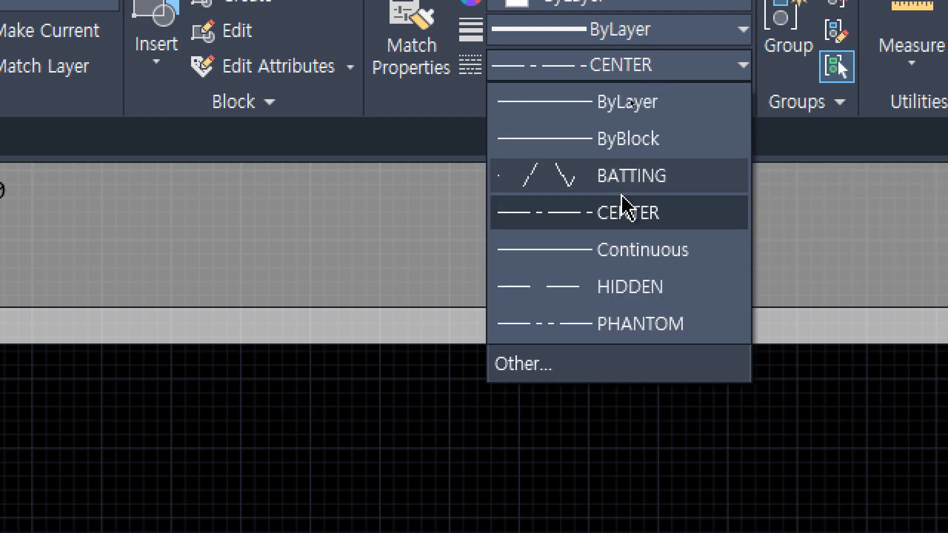
{"action": "left_click", "coordinate": [620, 178]}
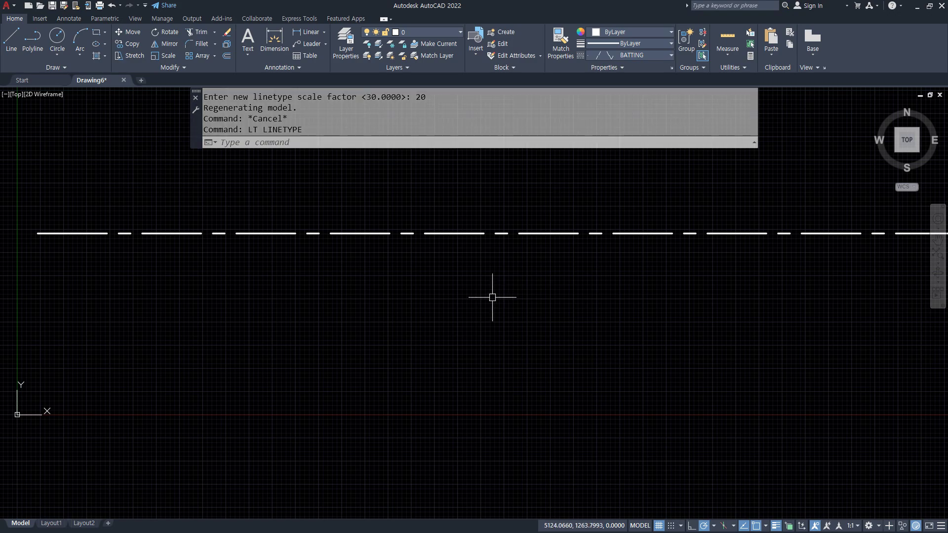
{"action": "type", "text": "HATCH"}
{"action": "key", "text": "Return"}
{"action": "left_click", "coordinate": [482, 282]}
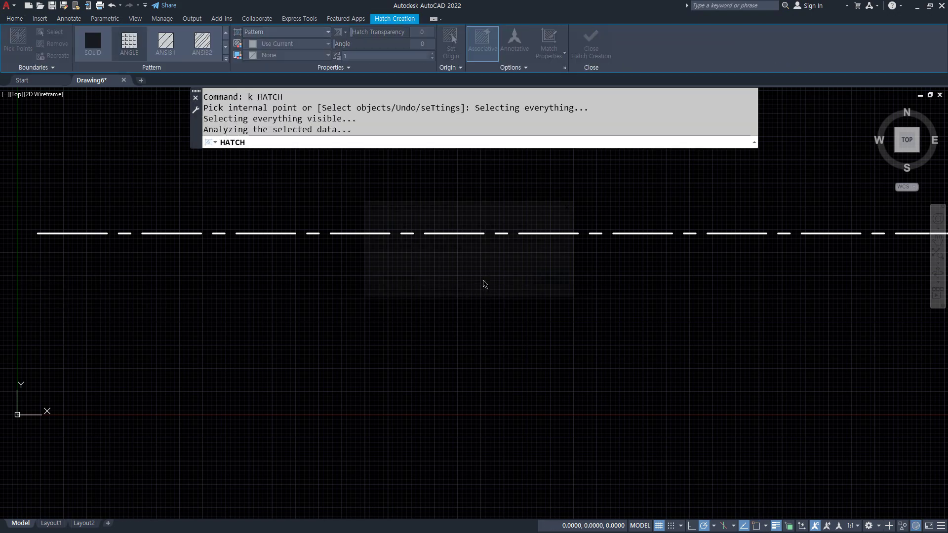
{"action": "key", "text": "Escape"}
{"action": "key", "text": "Escape"}
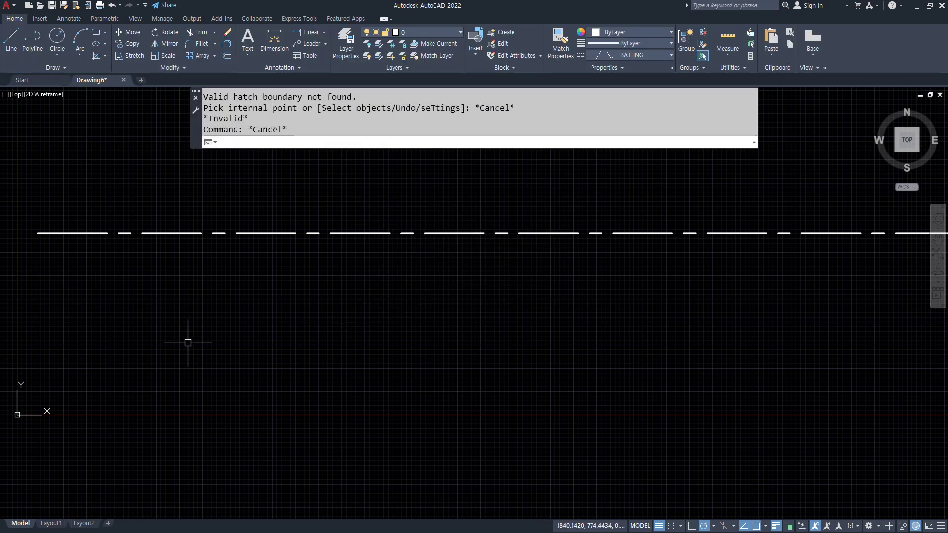
- Draw a long horizontal line below the CENTER line with the BATTING linetype
{"action": "type", "text": "l"}
{"action": "key", "text": "Return"}
{"action": "left_click", "coordinate": [35, 300]}
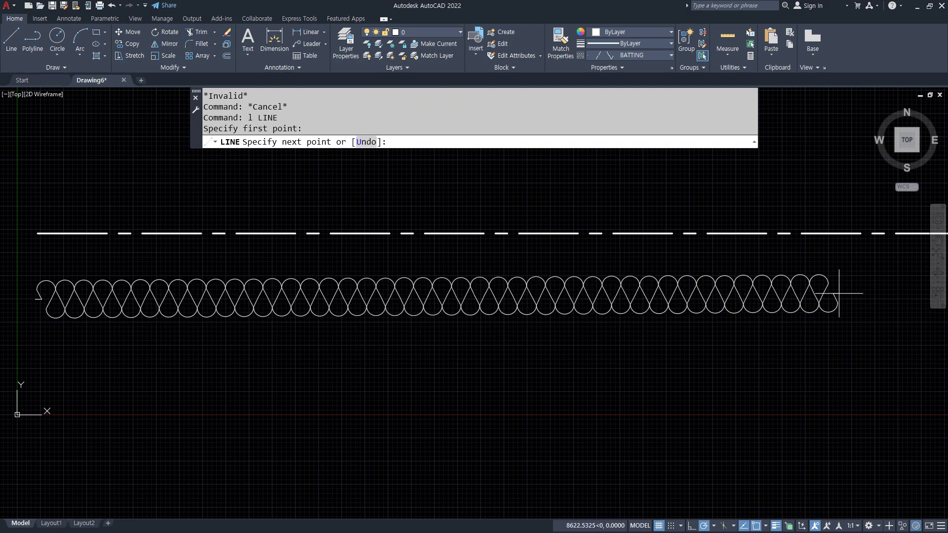
{"action": "left_click", "coordinate": [861, 299]}
{"action": "key", "text": "Return"}
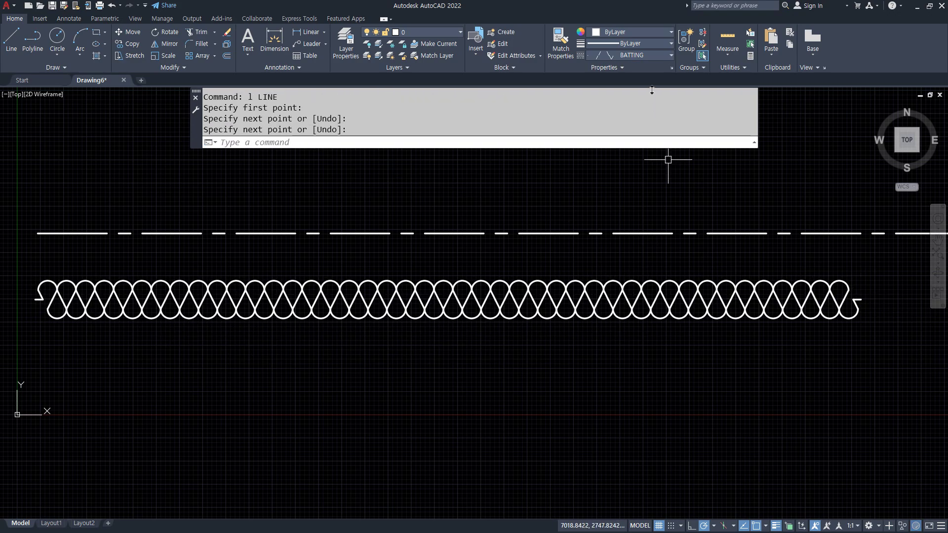
- Make HIDDEN the current linetype and draw a long horizontal line below the BATTING line
{"action": "left_click", "coordinate": [641, 55]}
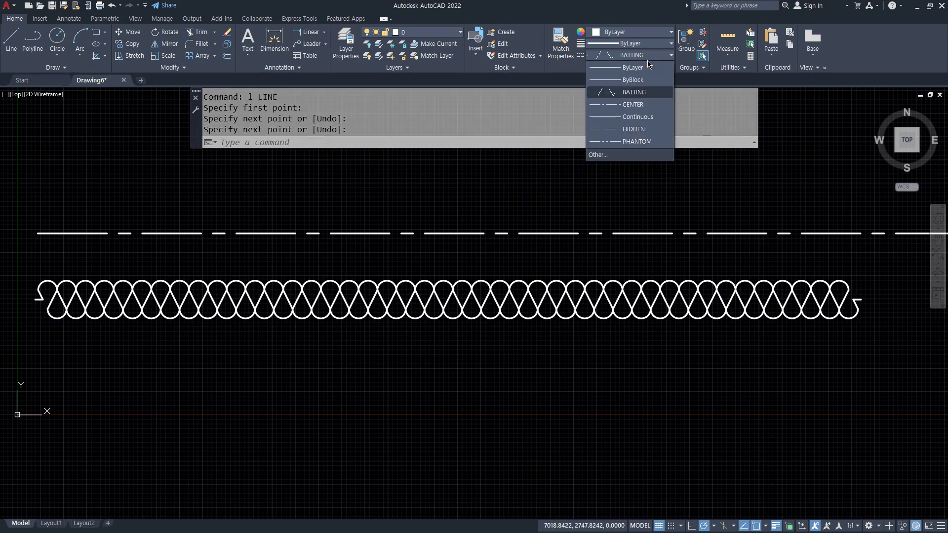
{"action": "left_click", "coordinate": [635, 129]}
{"action": "type", "text": "l"}
{"action": "key", "text": "Return"}
{"action": "left_click", "coordinate": [42, 365]}
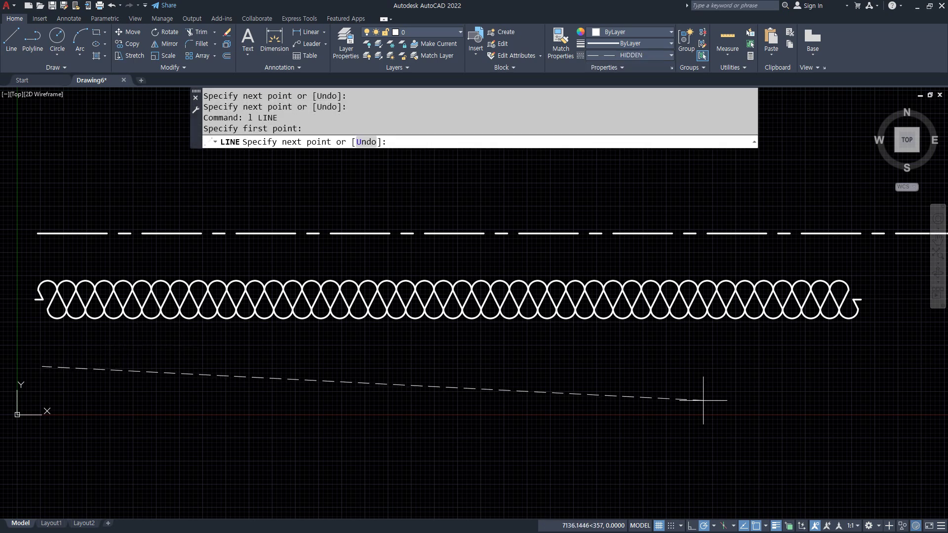
{"action": "key", "text": "Return"}
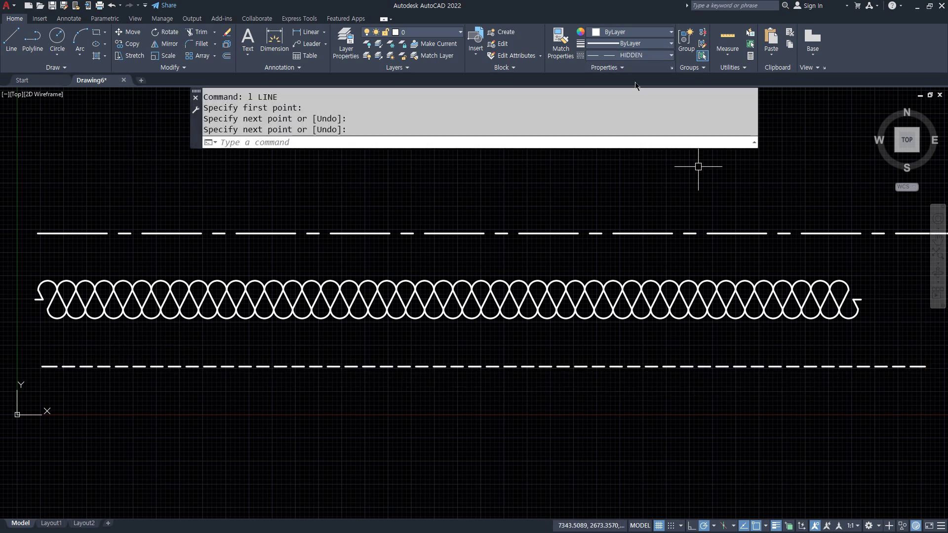
- Make PHANTOM the current linetype and draw a long horizontal line below the HIDDEN line
{"action": "left_click", "coordinate": [626, 57]}
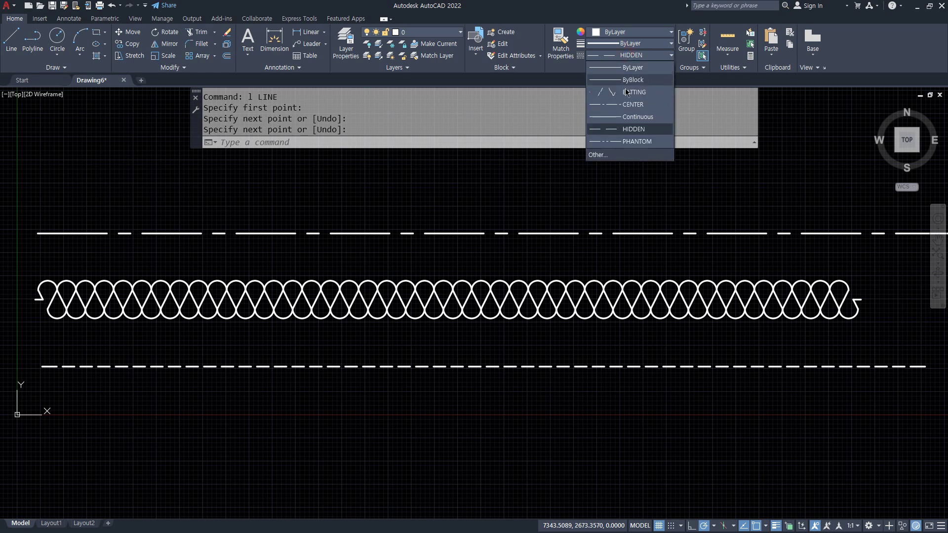
{"action": "left_click", "coordinate": [624, 140]}
{"action": "type", "text": "l"}
{"action": "key", "text": "Return"}
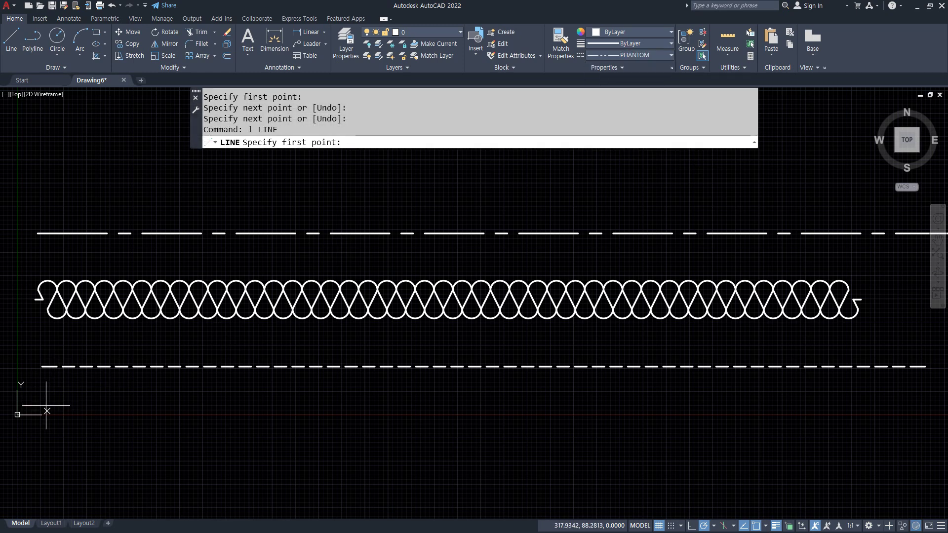
{"action": "left_click", "coordinate": [45, 406]}
{"action": "left_click", "coordinate": [937, 405]}
{"action": "key", "text": "Return"}
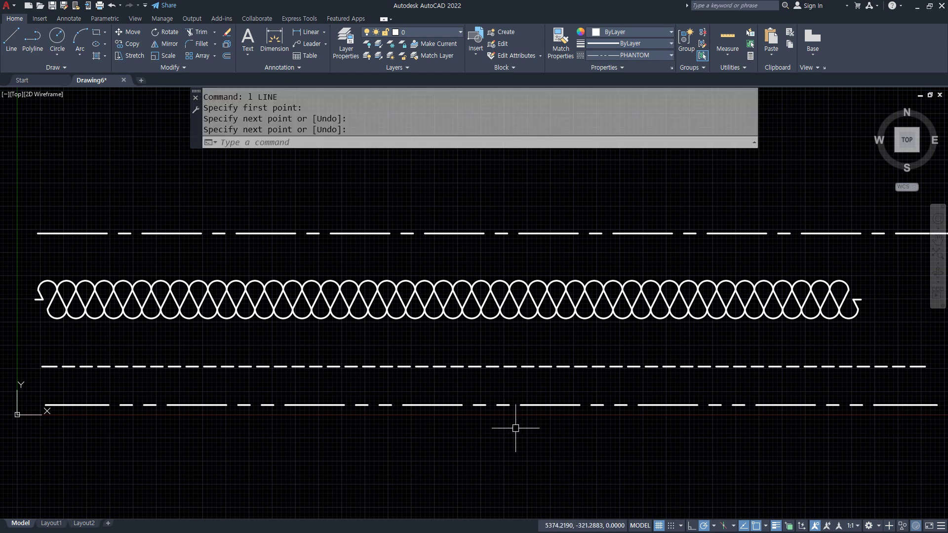
- Make Continuous the current linetype and draw a long horizontal line above the CENTER line
{"action": "left_click", "coordinate": [633, 56]}
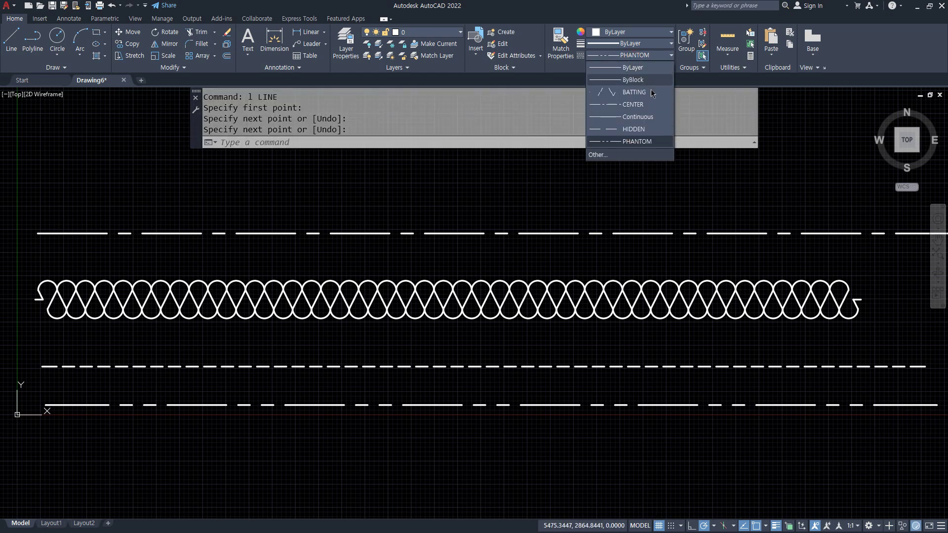
{"action": "left_click", "coordinate": [652, 117]}
{"action": "type", "text": "l"}
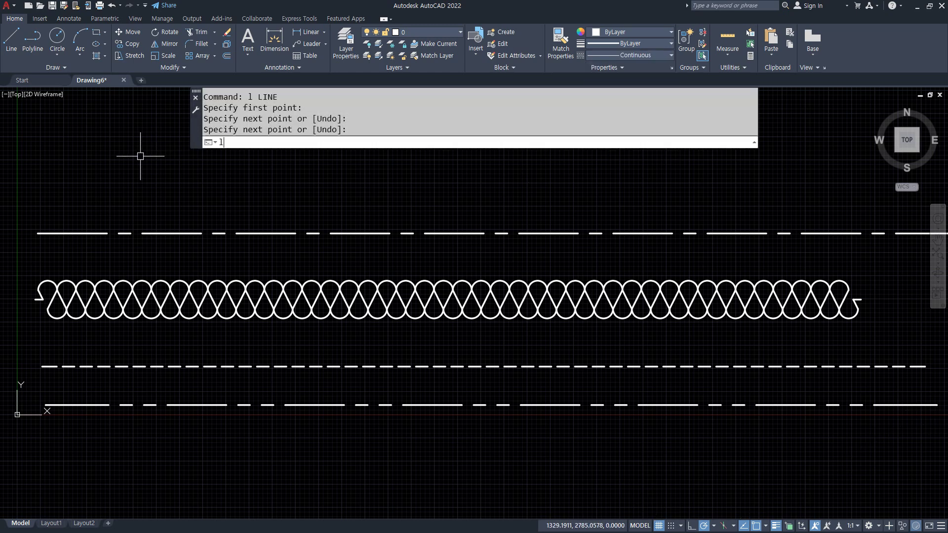
{"action": "key", "text": "Return"}
{"action": "left_click", "coordinate": [35, 194]}
{"action": "left_click", "coordinate": [867, 193]}
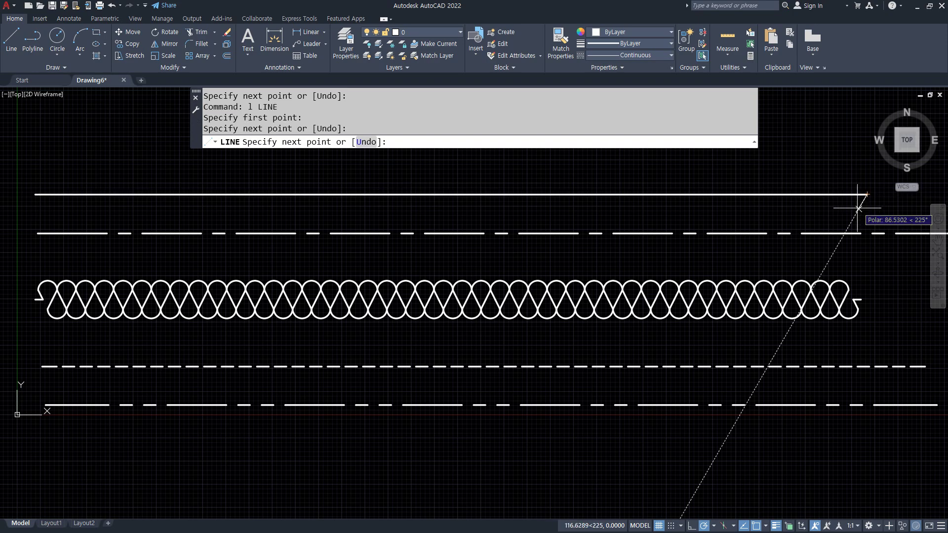
{"action": "key", "text": "Escape"}
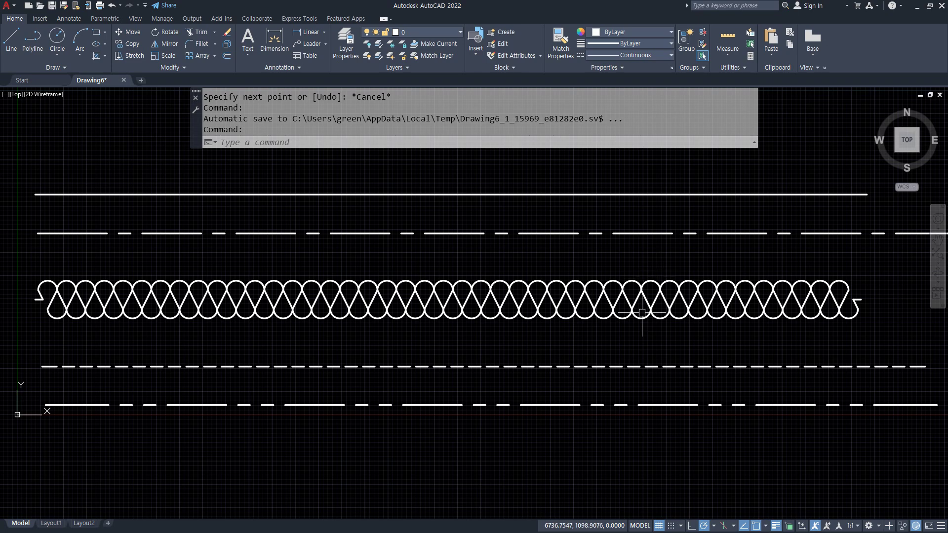
- Try the HIDDEN, PHANTOM and BATTING linetypes in turn on the topmost line, and deselect it
{"action": "left_click", "coordinate": [592, 196]}
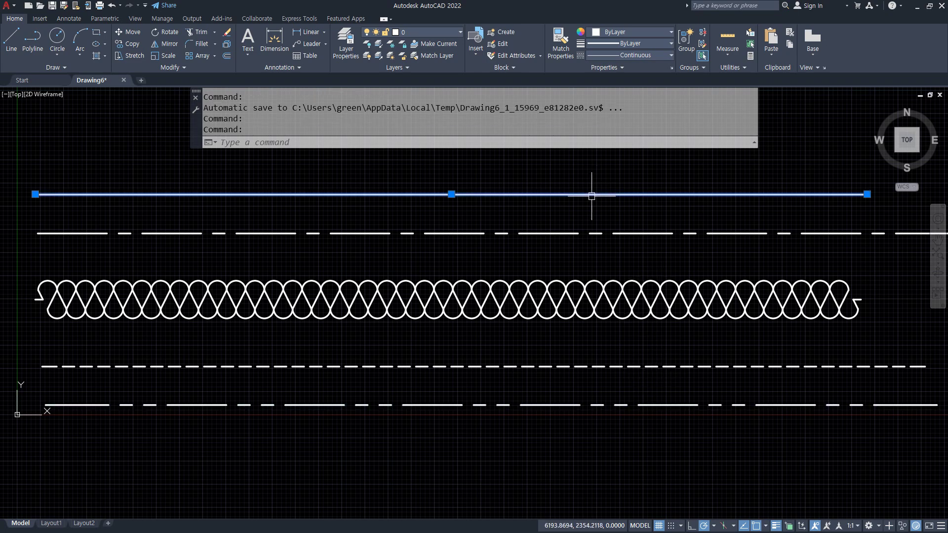
{"action": "left_click", "coordinate": [645, 57]}
{"action": "left_click", "coordinate": [637, 129]}
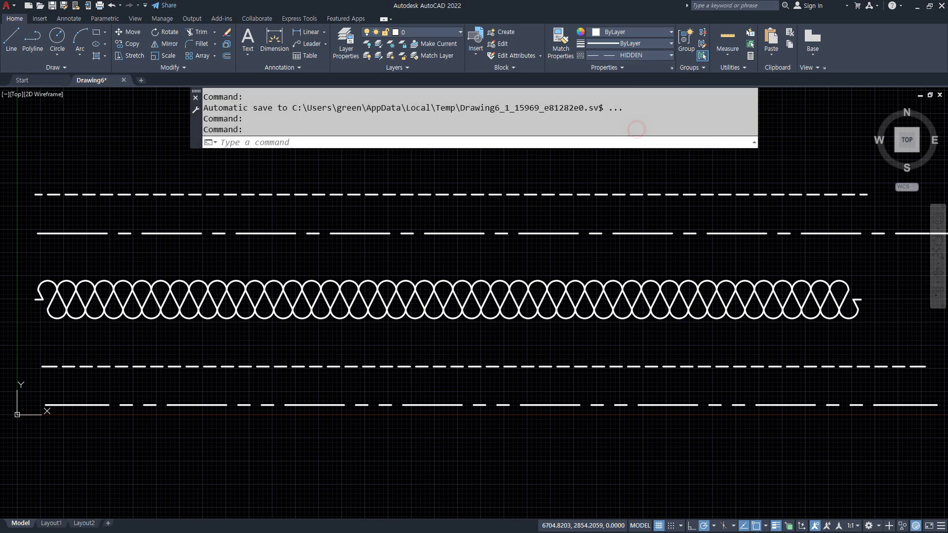
{"action": "left_click", "coordinate": [637, 55]}
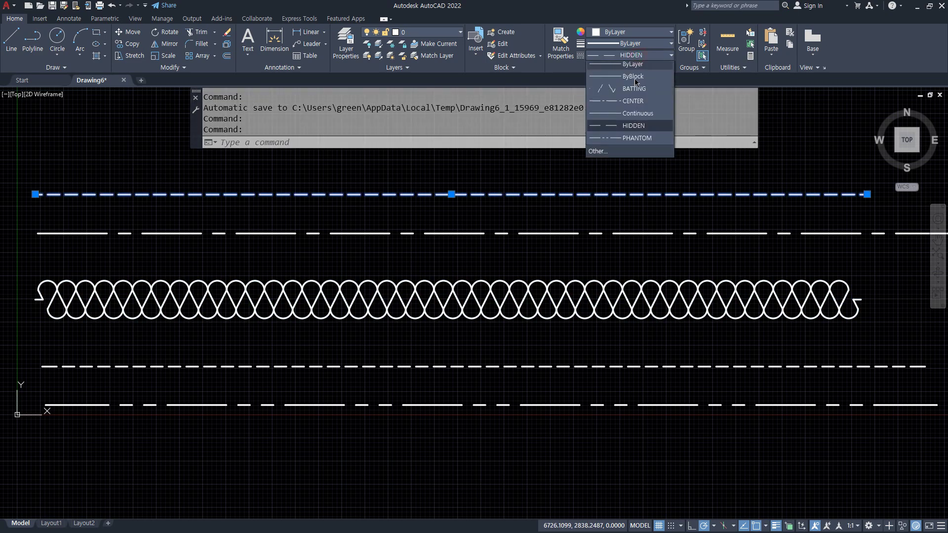
{"action": "left_click", "coordinate": [636, 139]}
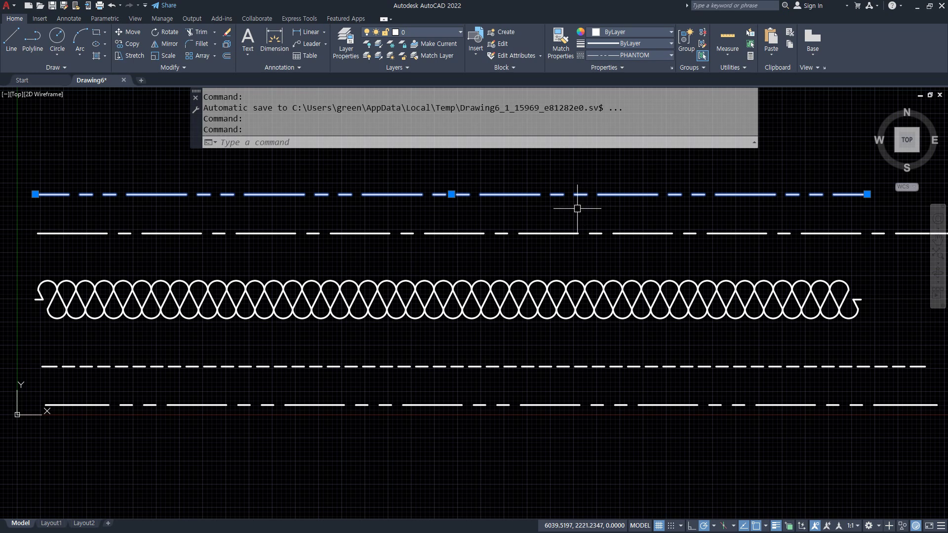
{"action": "left_click_drag", "start_coordinate": [575, 214], "coordinate": [528, 202]}
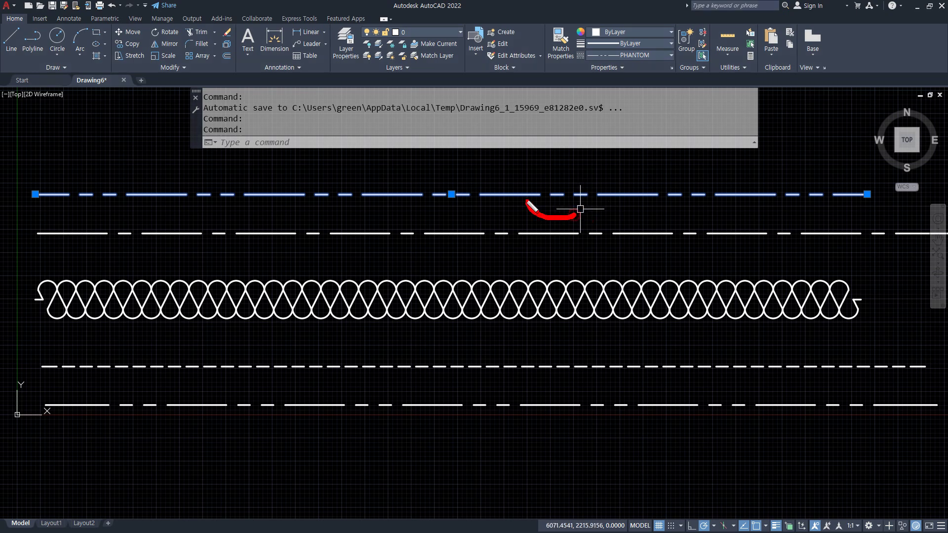
{"action": "left_click", "coordinate": [637, 55]}
{"action": "left_click", "coordinate": [637, 88]}
{"action": "key", "text": "Escape"}
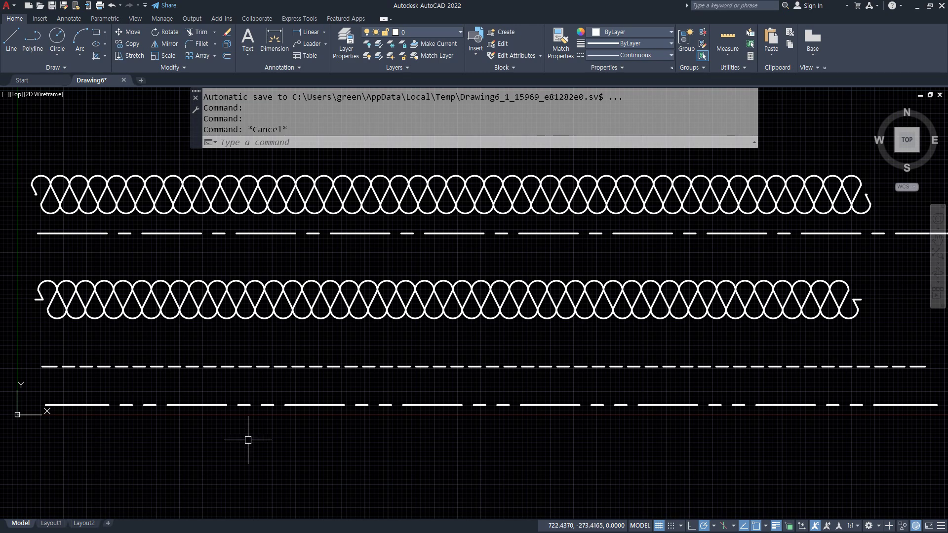
- Switch to the Notepad lesson notes, look up the entry on the properties command, and return to AutoCAD
{"action": "key", "text": "alt+Tab"}
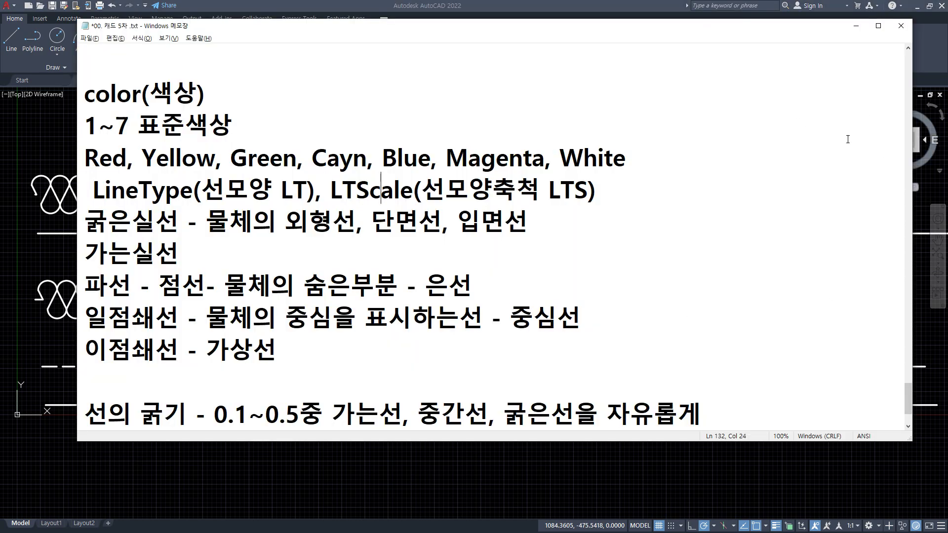
{"action": "scroll", "coordinate": [845, 147], "scroll_direction": "down", "scroll_amount": 1}
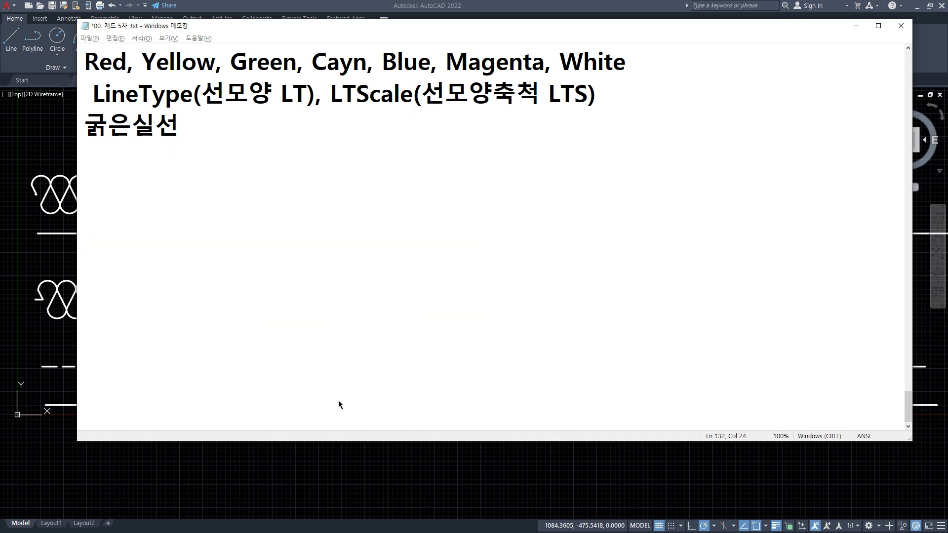
{"action": "left_click_drag", "start_coordinate": [359, 394], "coordinate": [84, 399]}
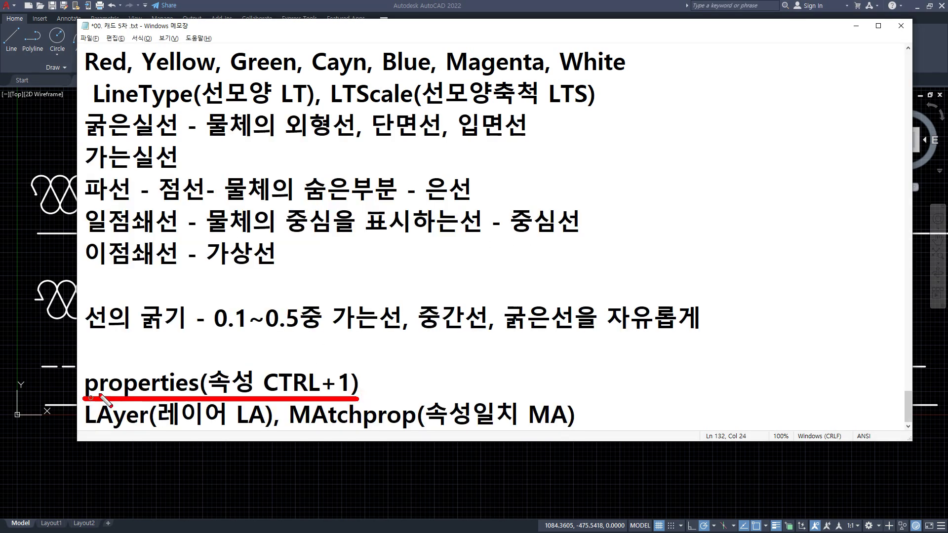
{"action": "key", "text": "Escape"}
{"action": "key", "text": "alt+Tab"}
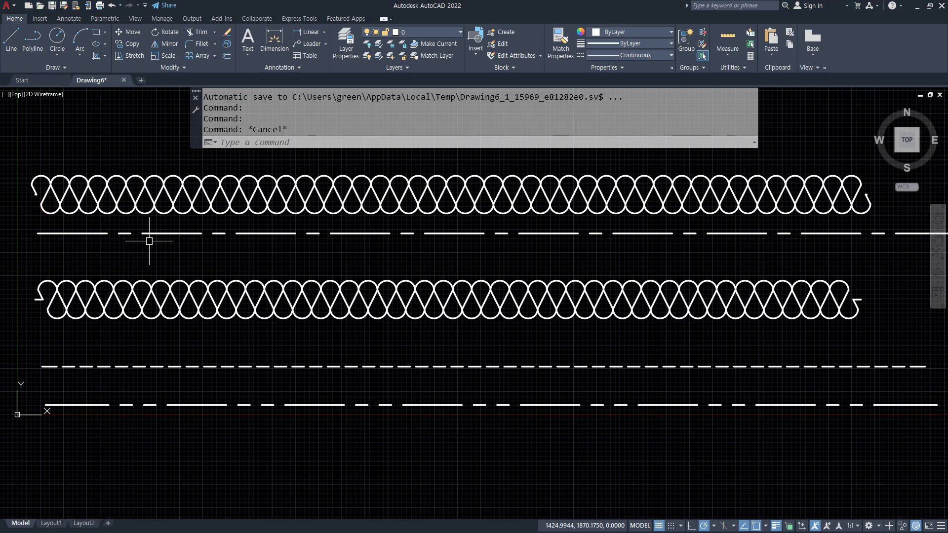
- Open the Properties palette and place it floating beside the sample lines so that it does not cover them
{"action": "key", "text": "ctrl+1"}
{"action": "middle_click_drag", "start_coordinate": [420, 219], "coordinate": [497, 250]}
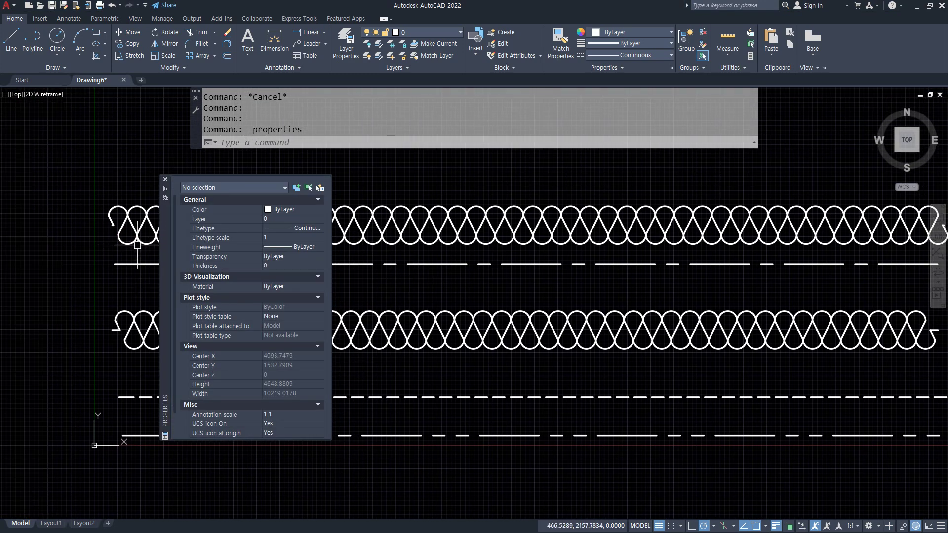
{"action": "left_click_drag", "start_coordinate": [165, 255], "coordinate": [9, 212]}
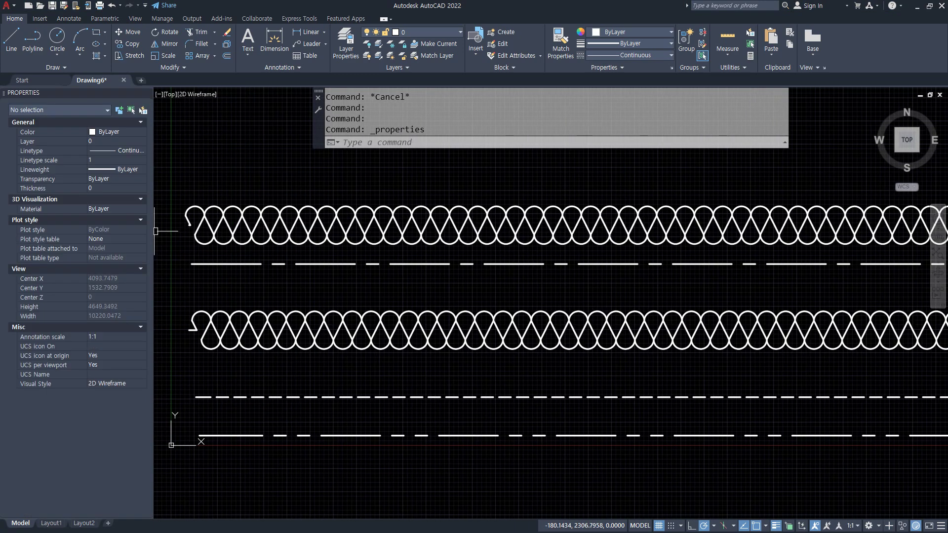
{"action": "mouse_move", "coordinate": [53, 98]}
{"action": "left_mouse_down"}
{"action": "mouse_move", "coordinate": [142, 119]}
{"action": "mouse_move", "coordinate": [121, 127]}
{"action": "left_mouse_up"}
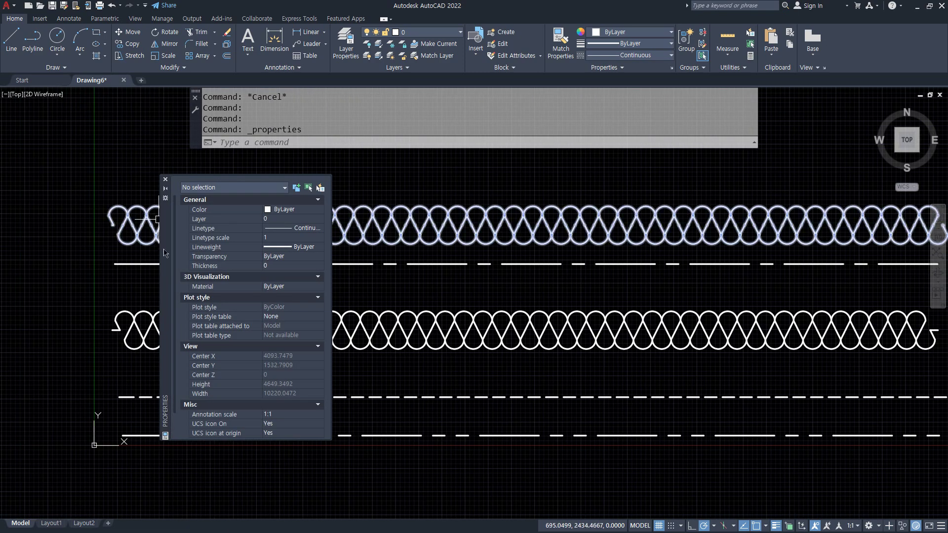
{"action": "left_click_drag", "start_coordinate": [166, 254], "coordinate": [64, 228]}
{"action": "middle_click_drag", "start_coordinate": [258, 267], "coordinate": [502, 223]}
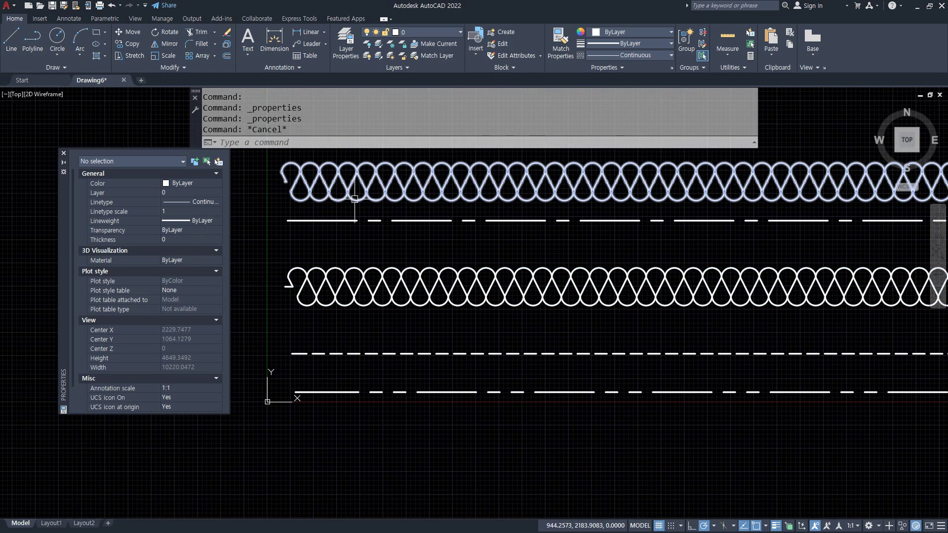
- Set the color of the topmost BATTING line to Red in its properties
{"action": "left_click", "coordinate": [341, 197]}
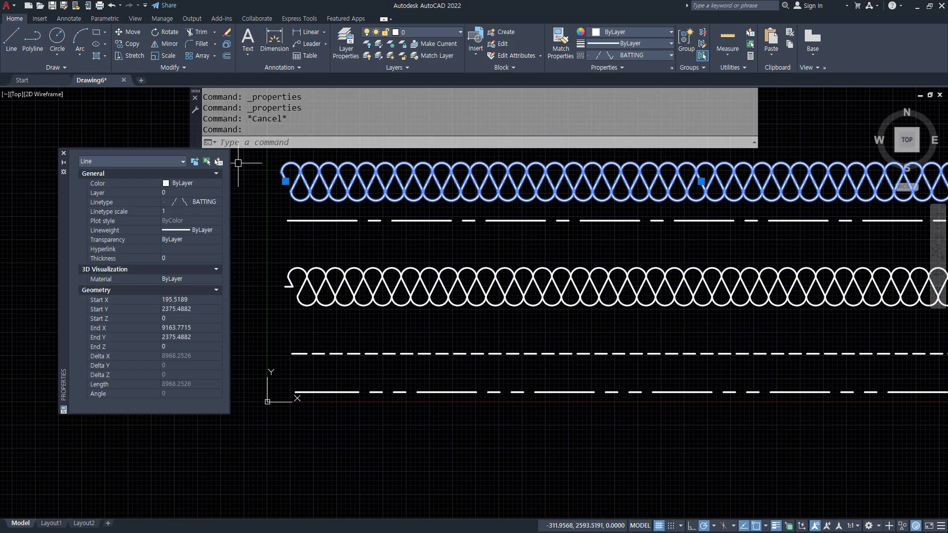
{"action": "key", "text": "ctrl+4"}
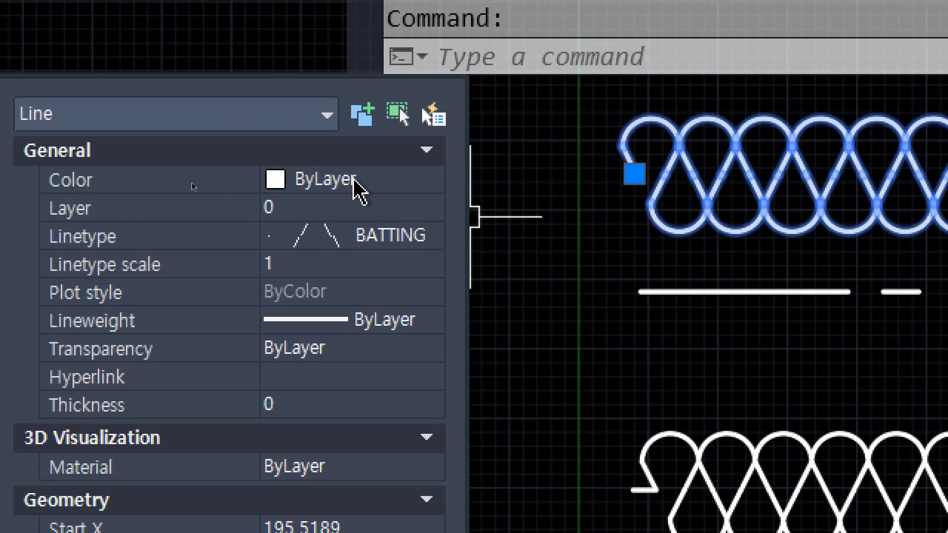
{"action": "left_click", "coordinate": [209, 183]}
{"action": "left_click", "coordinate": [414, 188]}
{"action": "left_click", "coordinate": [387, 259]}
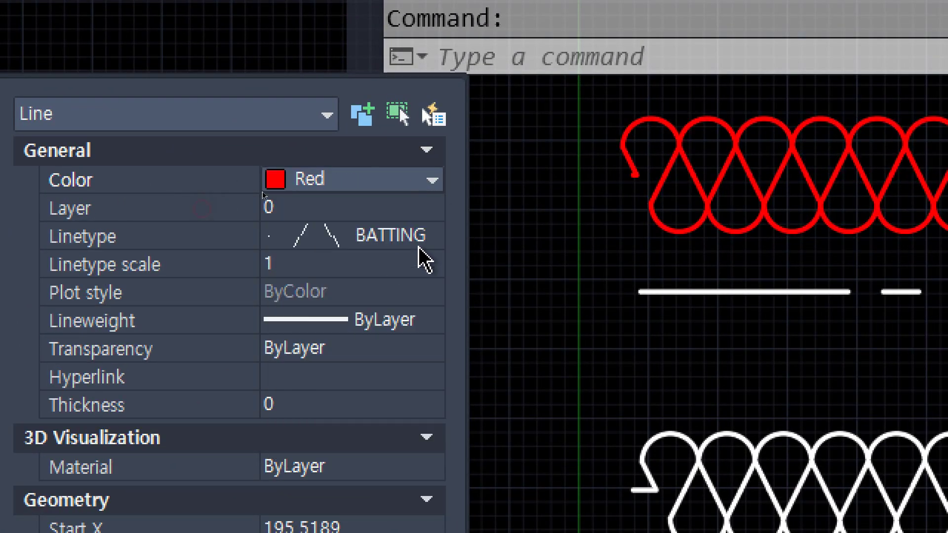
- Change the red line's linetype to CENTER in its properties
{"action": "middle_click_drag", "start_coordinate": [736, 227], "coordinate": [686, 249]}
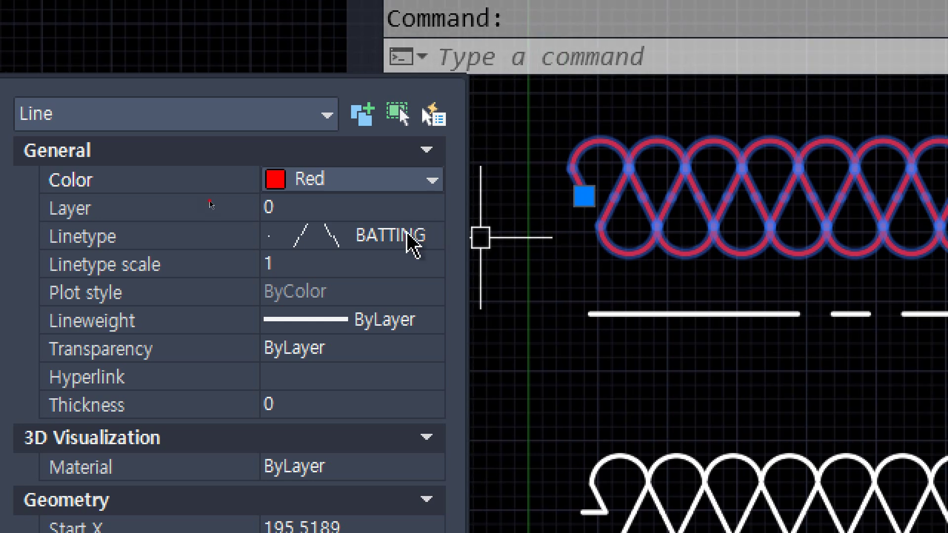
{"action": "left_click", "coordinate": [409, 234]}
{"action": "left_click", "coordinate": [411, 236]}
{"action": "left_click", "coordinate": [378, 340]}
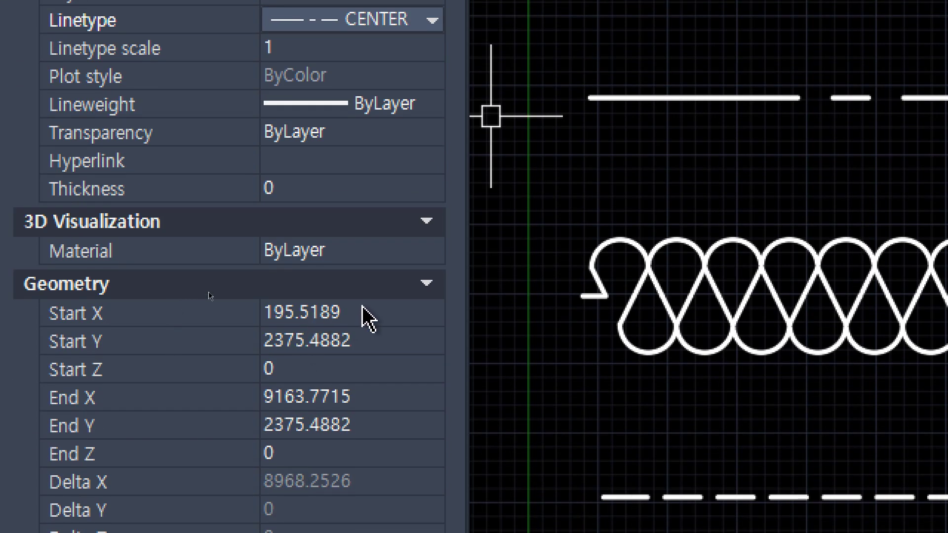
- Set the red line's start point to X 190 and Y 2300 in its geometry properties
{"action": "middle_click_drag", "start_coordinate": [641, 193], "coordinate": [635, 424]}
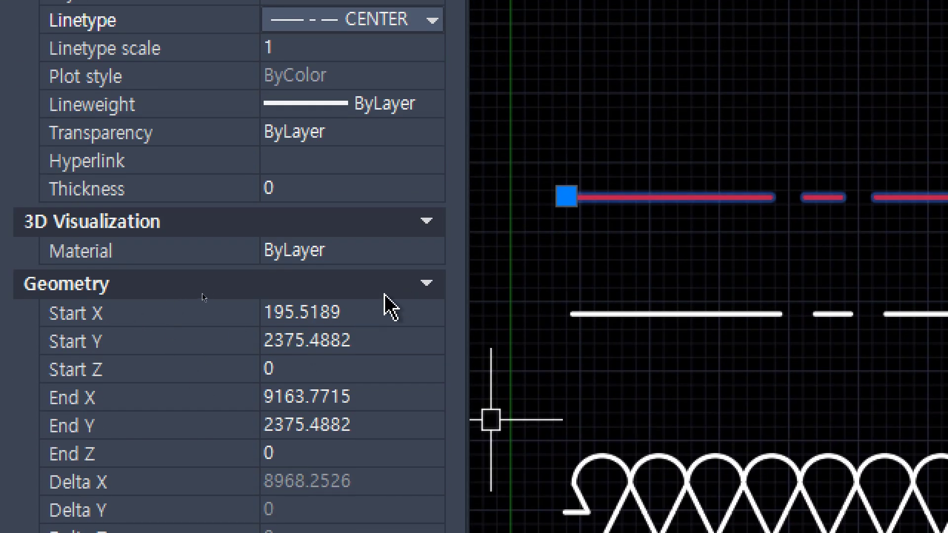
{"action": "left_click", "coordinate": [394, 310]}
{"action": "type", "text": "190"}
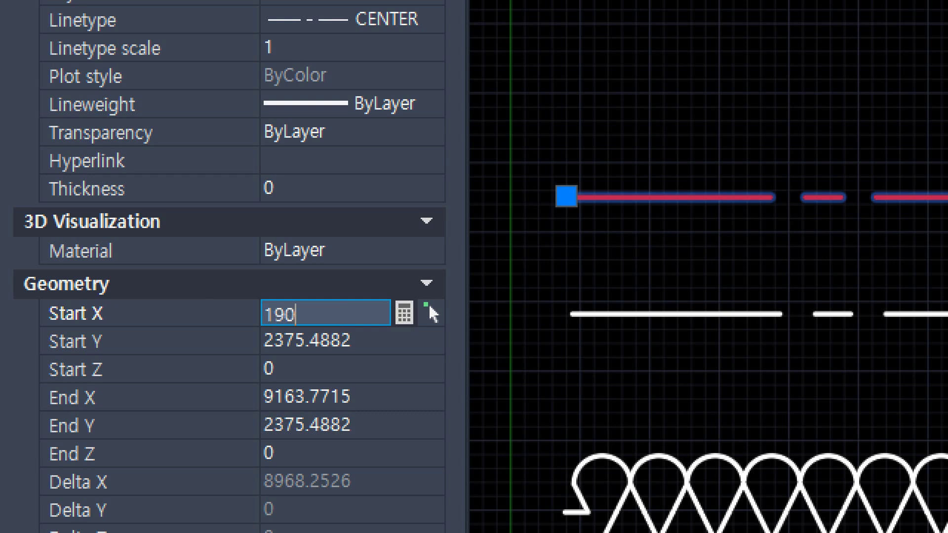
{"action": "key", "text": "Tab"}
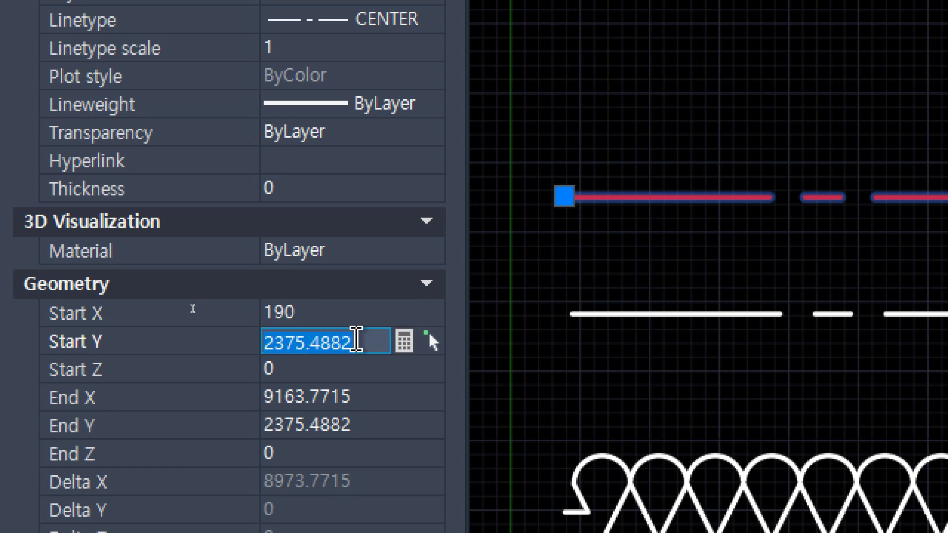
{"action": "type", "text": "2300"}
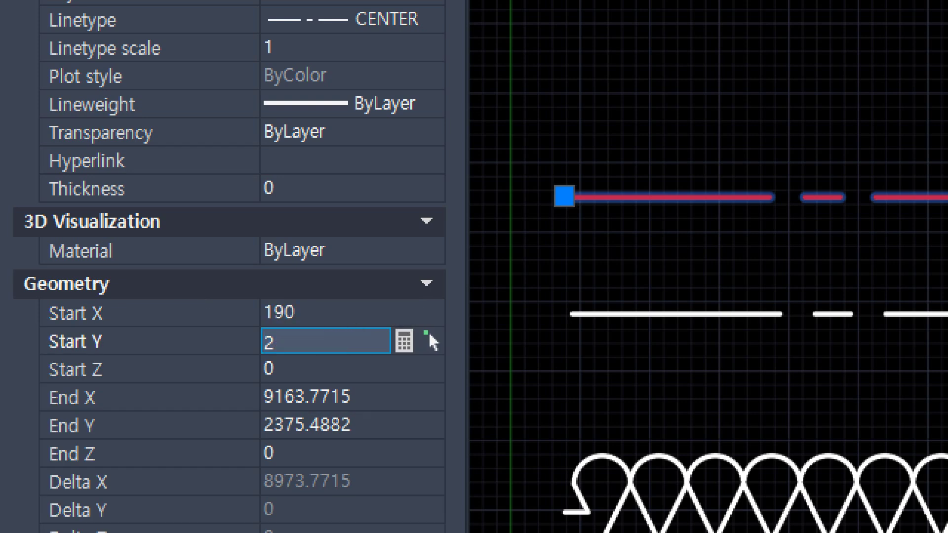
{"action": "key", "text": "Tab"}
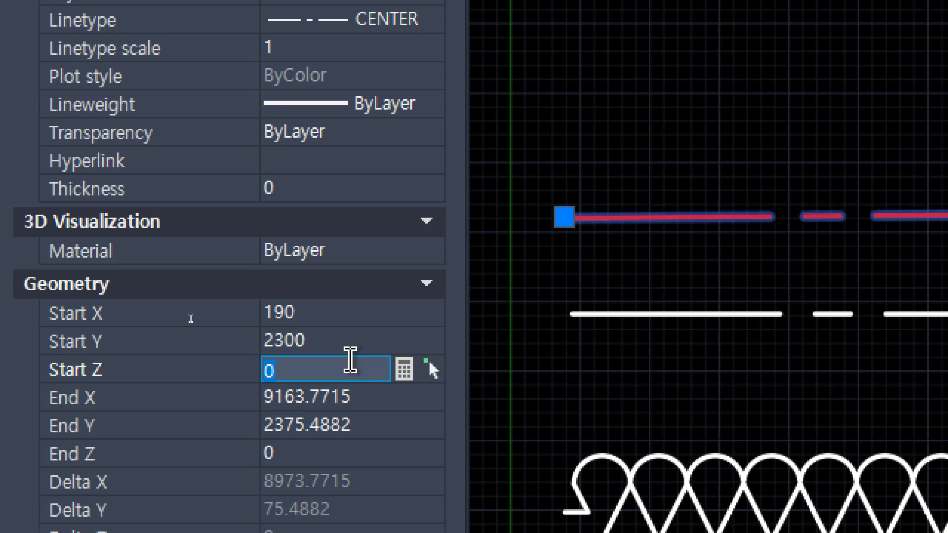
- Set the red line's end point to X 9000 and Y 2300 in its geometry properties
{"action": "left_click", "coordinate": [369, 397]}
{"action": "type", "text": "9000"}
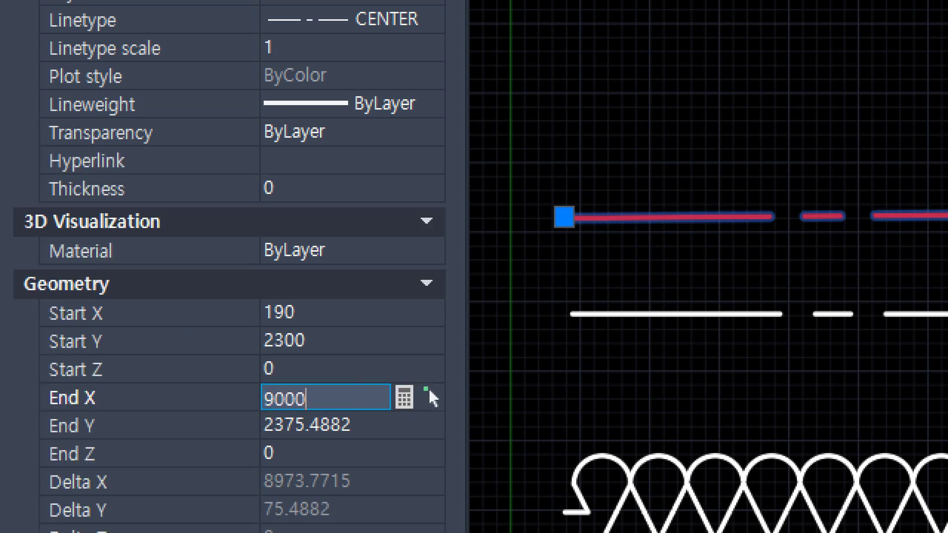
{"action": "key", "text": "Tab"}
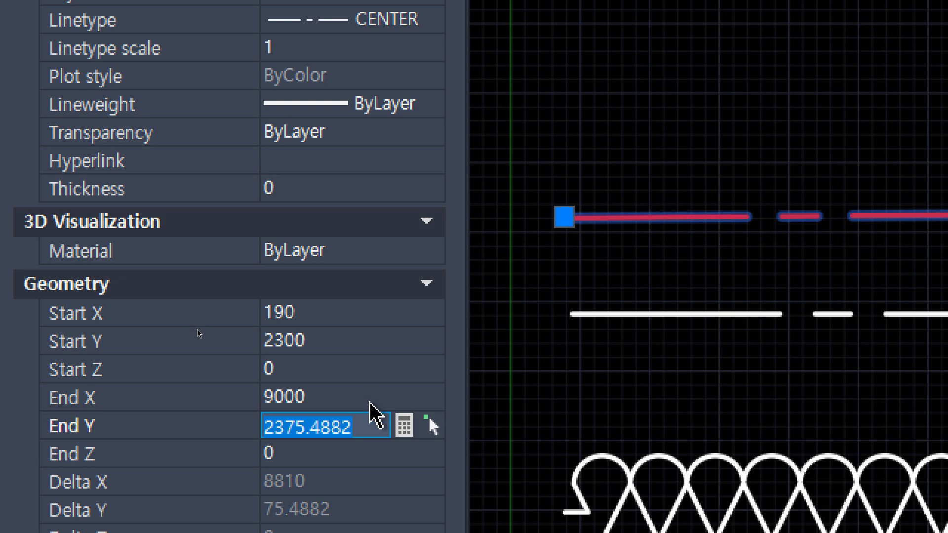
{"action": "type", "text": "2300"}
{"action": "key", "text": "Tab"}
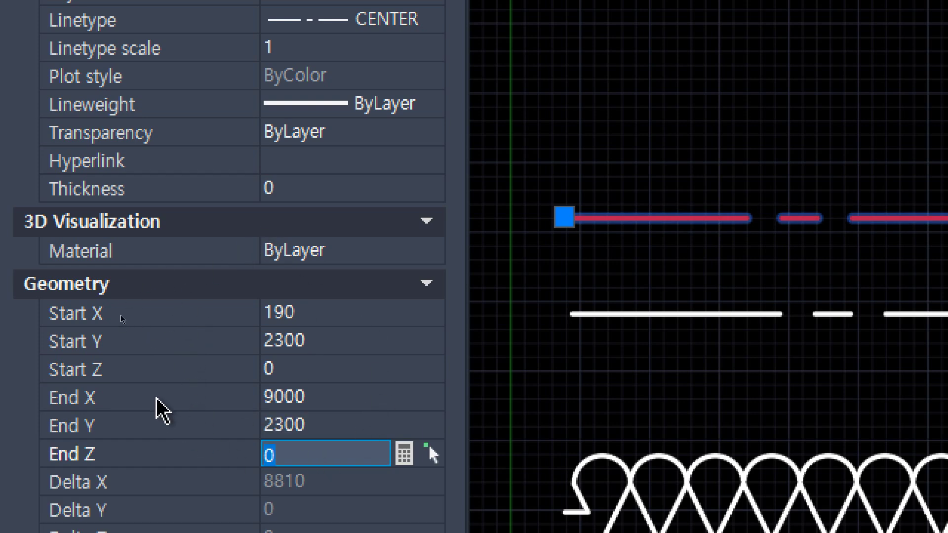
- Change the red line's linetype to PHANTOM, deselect the line and close the Properties palette
{"action": "mouse_move", "coordinate": [735, 165]}
{"action": "middle_mouse_down"}
{"action": "mouse_move", "coordinate": [644, 118]}
{"action": "mouse_move", "coordinate": [489, 74]}
{"action": "middle_mouse_up"}
{"action": "left_click", "coordinate": [344, 29]}
{"action": "left_click", "coordinate": [503, 134]}
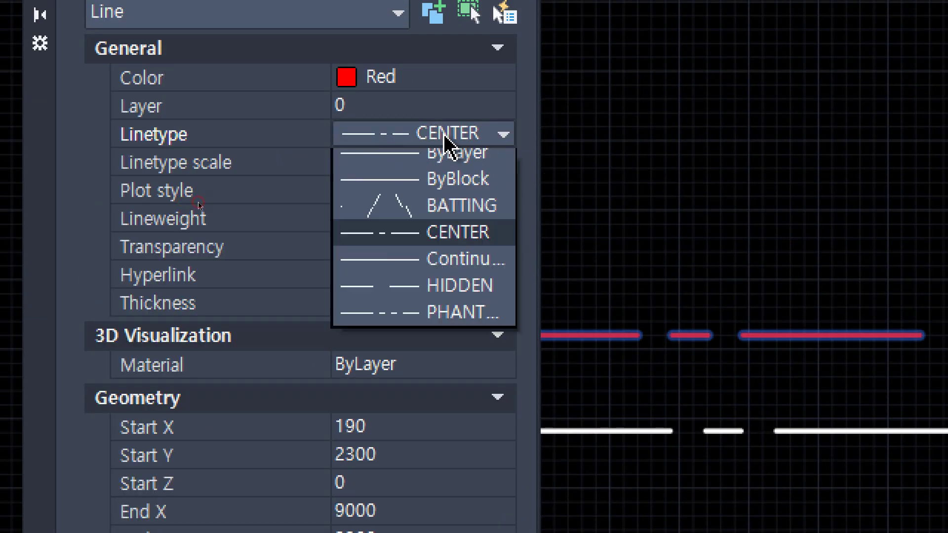
{"action": "left_click", "coordinate": [409, 328]}
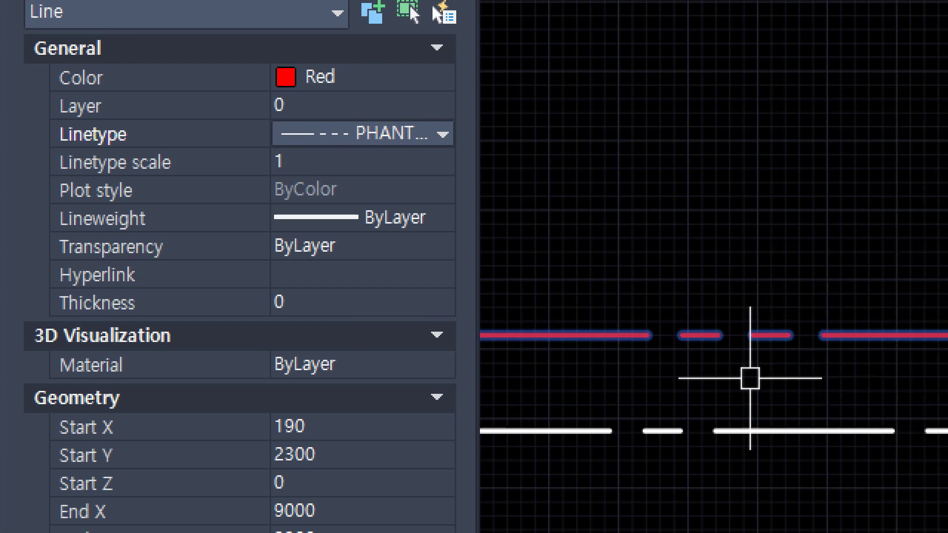
{"action": "scroll", "coordinate": [727, 313], "scroll_direction": "down", "scroll_amount": 2}
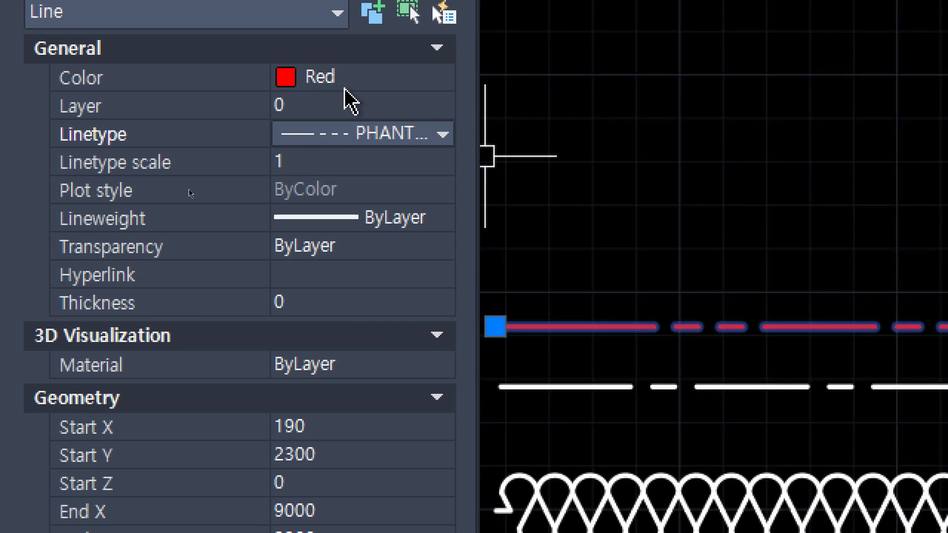
{"action": "key", "text": "Escape"}
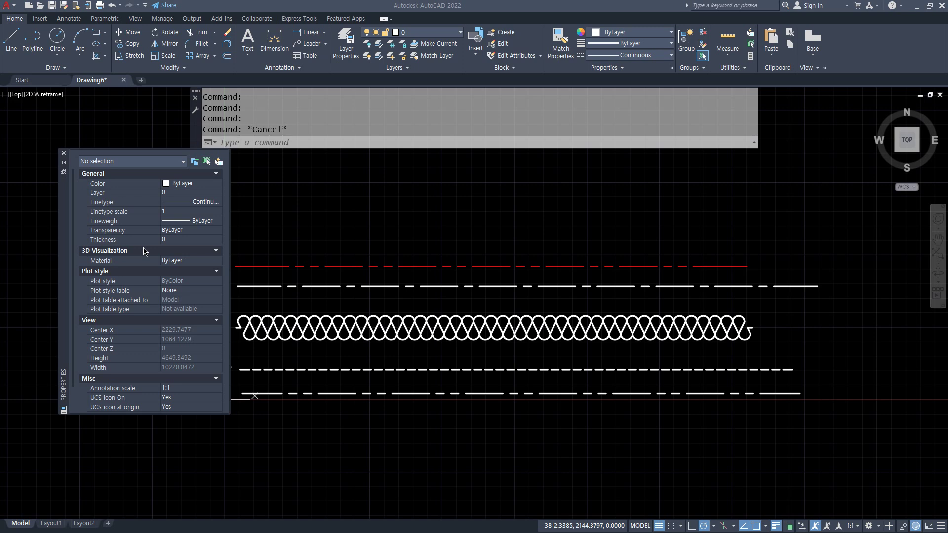
{"action": "left_click", "coordinate": [62, 154]}
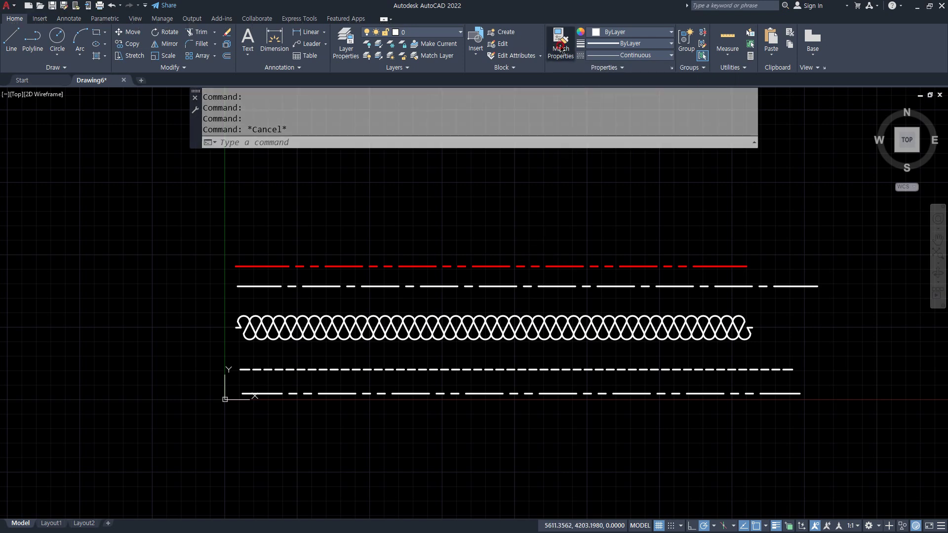
- Copy the topmost red PHANTOM line's properties to the bottommost line with Match Properties
{"action": "left_click", "coordinate": [549, 99]}
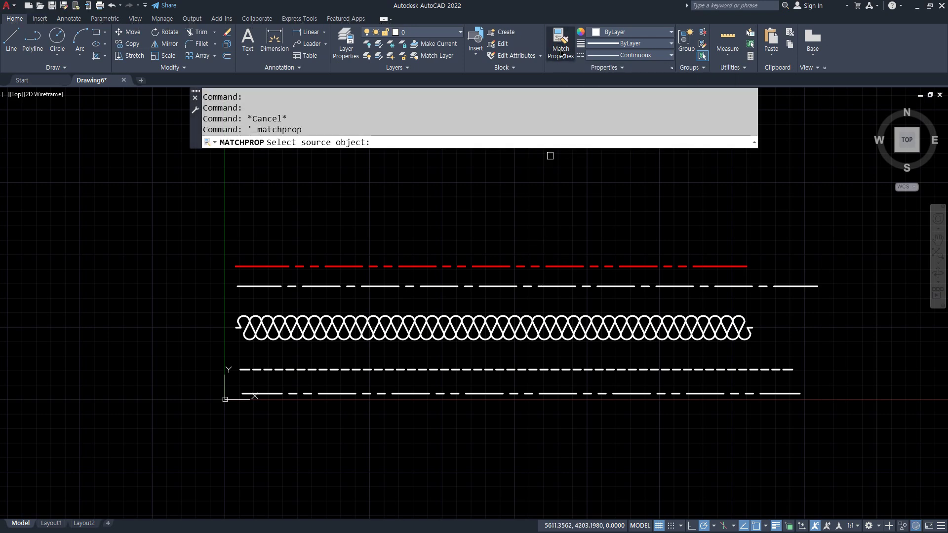
{"action": "left_click", "coordinate": [532, 267]}
{"action": "left_click", "coordinate": [529, 393]}
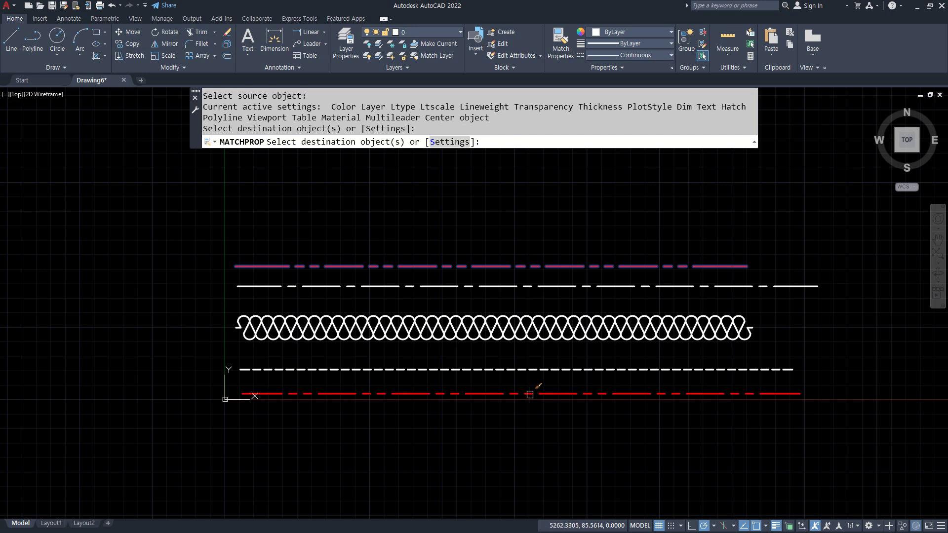
{"action": "key", "text": "Escape"}
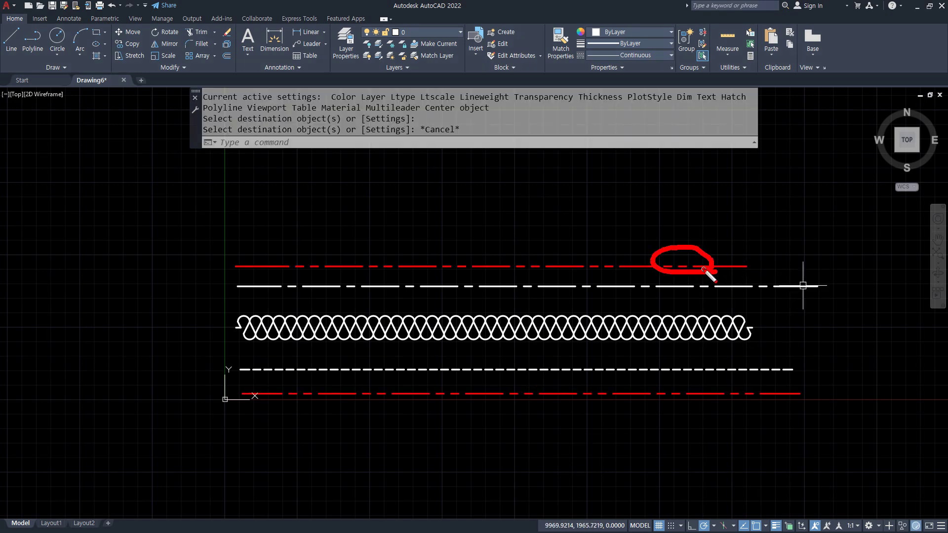
{"action": "left_click_drag", "start_coordinate": [703, 269], "coordinate": [792, 383]}
{"action": "key", "text": "Escape"}
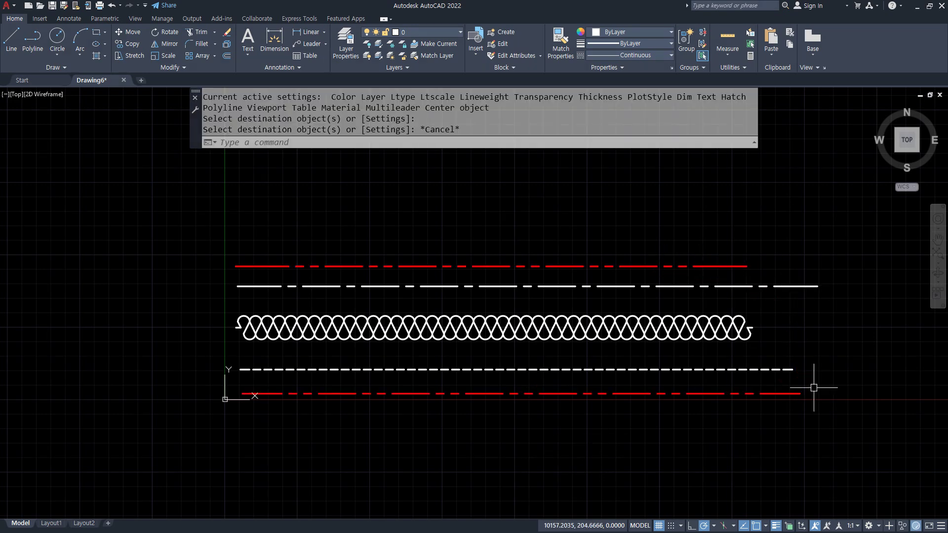
- Match the topmost line's properties to those of the white dashed line above the bottommost line
{"action": "key", "text": "Return"}
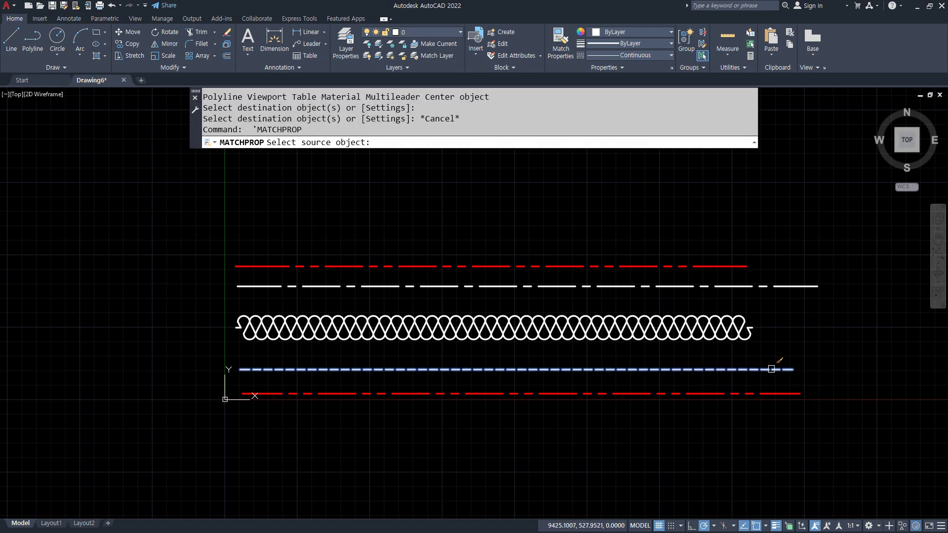
{"action": "left_click", "coordinate": [771, 369]}
{"action": "left_click", "coordinate": [741, 266]}
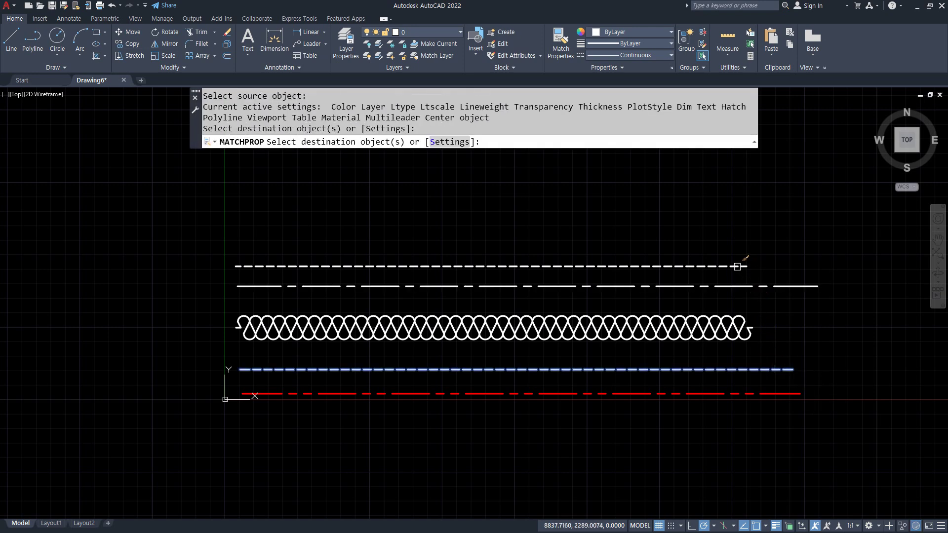
{"action": "key", "text": "Return"}
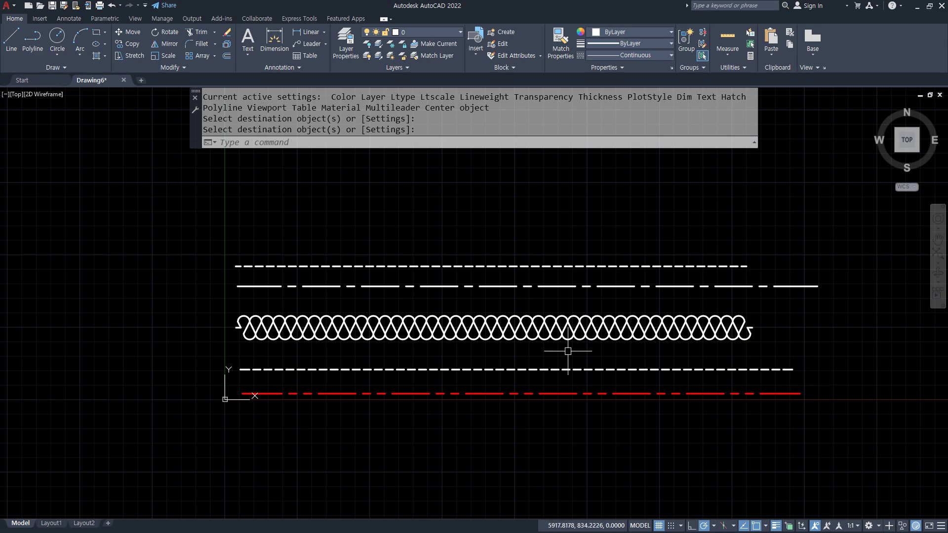
- Match the topmost dashed line's properties to those of the bottommost red PHANTOM line
{"action": "scroll", "coordinate": [567, 351], "scroll_direction": "up", "scroll_amount": 2}
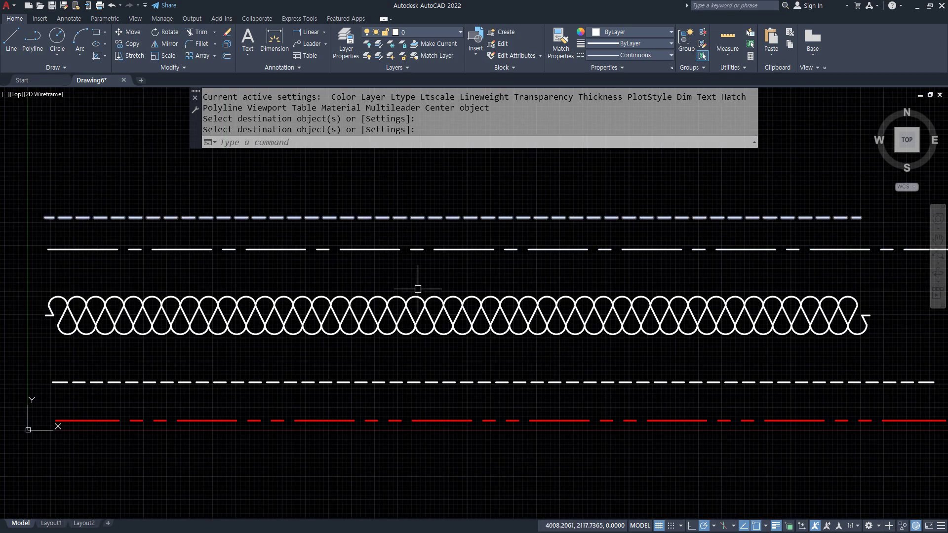
{"action": "key", "text": "Return"}
{"action": "left_click", "coordinate": [421, 420]}
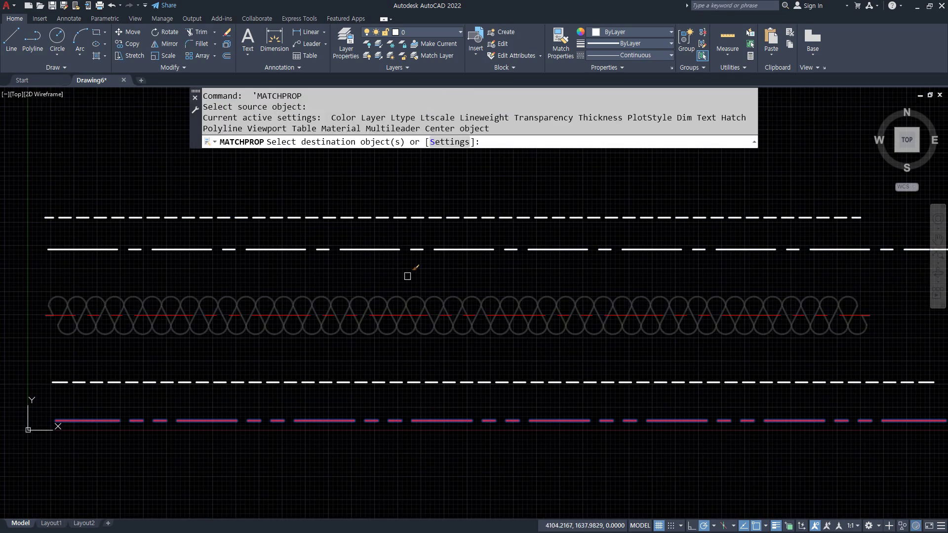
{"action": "left_click", "coordinate": [417, 216]}
{"action": "key", "text": "Return"}
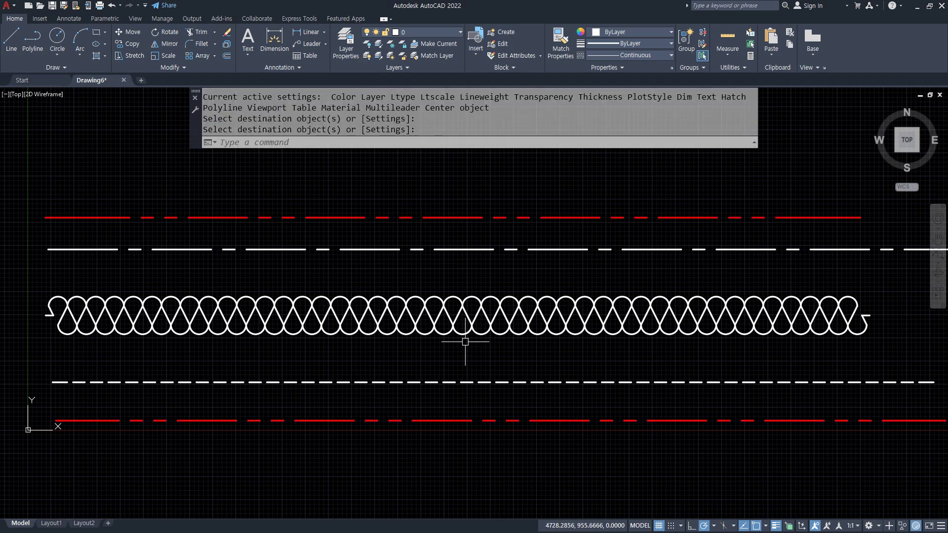
- Apply the middle BATTING line's properties to the topmost red line with Match Properties
{"action": "key", "text": "Return"}
{"action": "left_click", "coordinate": [450, 295]}
{"action": "left_click", "coordinate": [448, 217]}
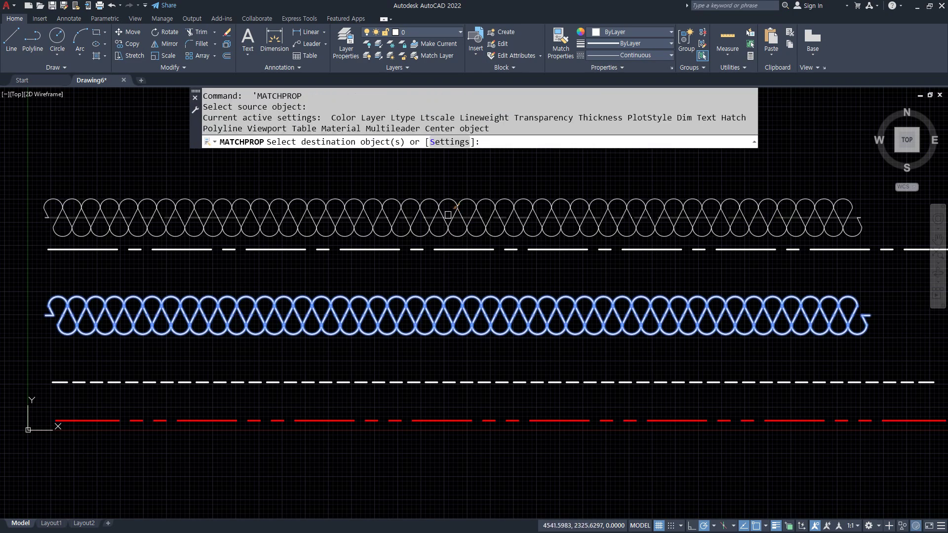
{"action": "key", "text": "Return"}
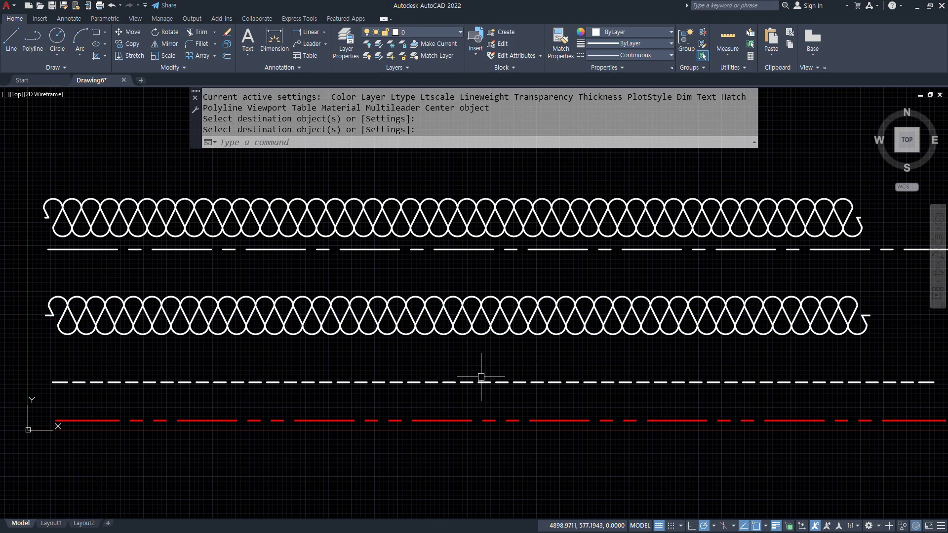
- Apply the bottommost red PHANTOM line's properties to the topmost BATTING line with Match Properties
{"action": "left_click", "coordinate": [561, 41]}
{"action": "left_click", "coordinate": [424, 420]}
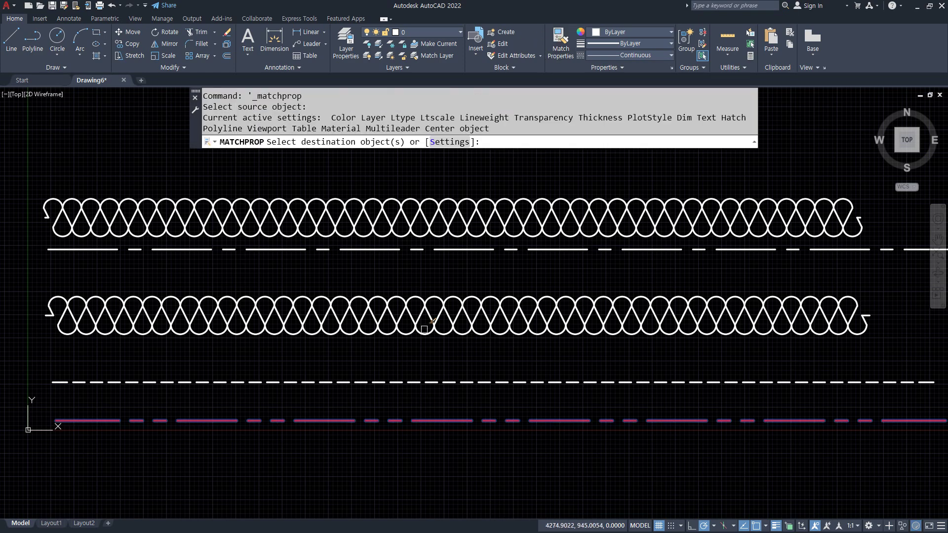
{"action": "left_click", "coordinate": [432, 218]}
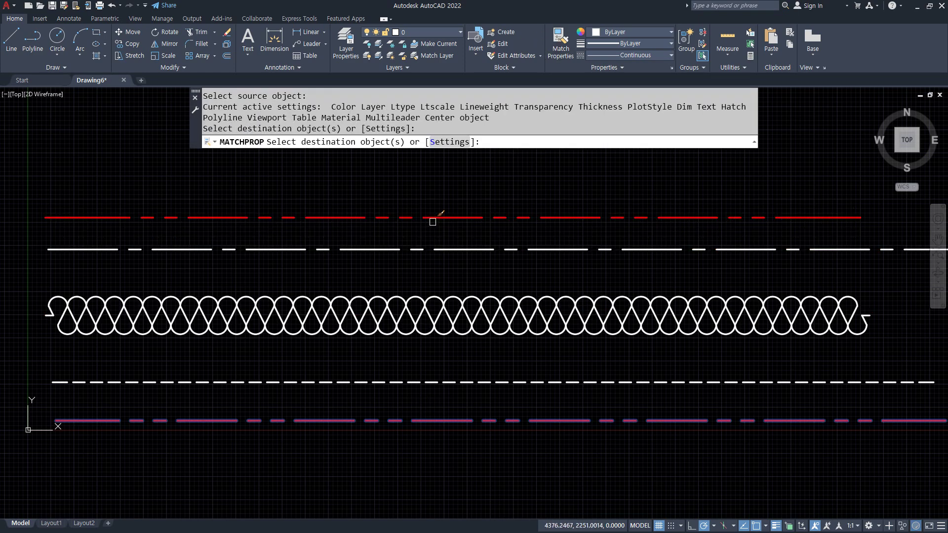
{"action": "key", "text": "Return"}
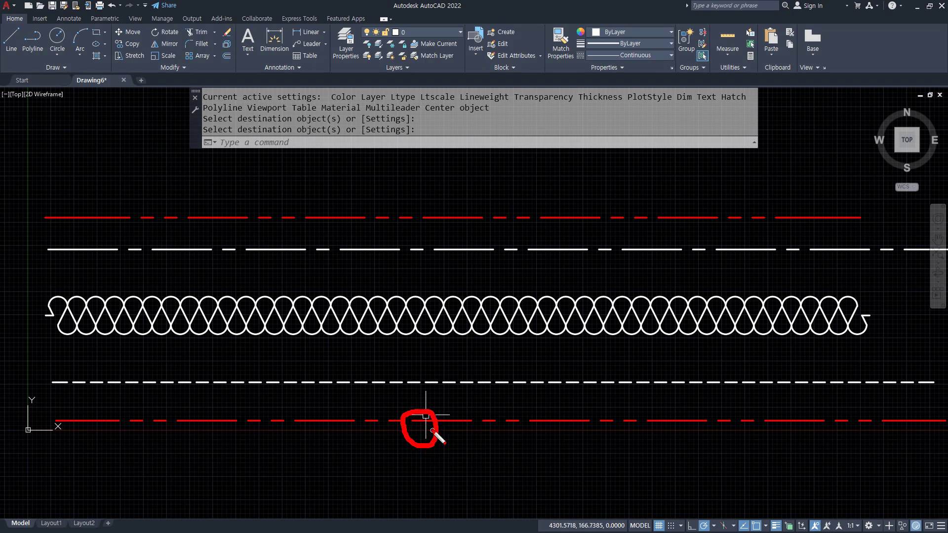
{"action": "left_click_drag", "start_coordinate": [433, 430], "coordinate": [482, 256]}
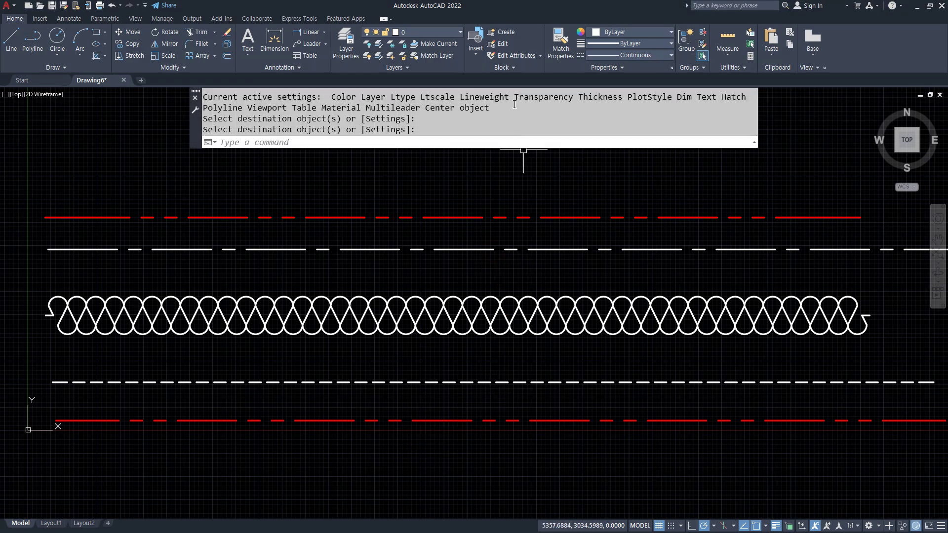
- Match all four upper lines at once to the bottommost red PHANTOM line, using a crossing window to select them
{"action": "left_click", "coordinate": [562, 49]}
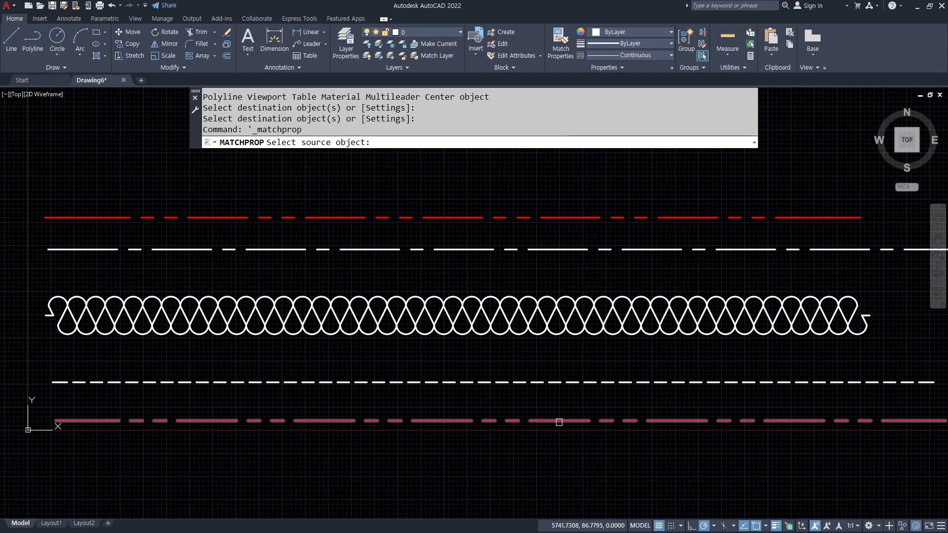
{"action": "left_click", "coordinate": [561, 420]}
{"action": "left_click", "coordinate": [564, 395]}
{"action": "left_click", "coordinate": [483, 187]}
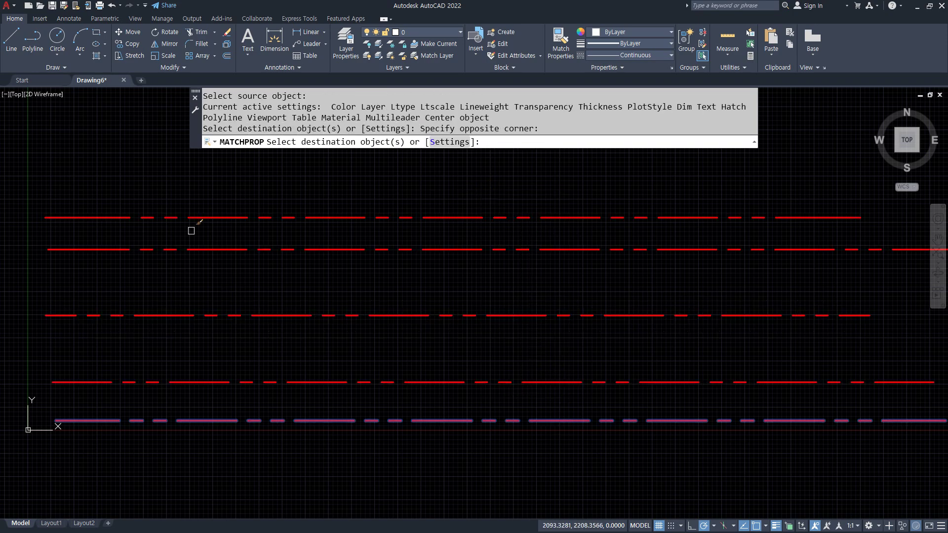
{"action": "key", "text": "Escape"}
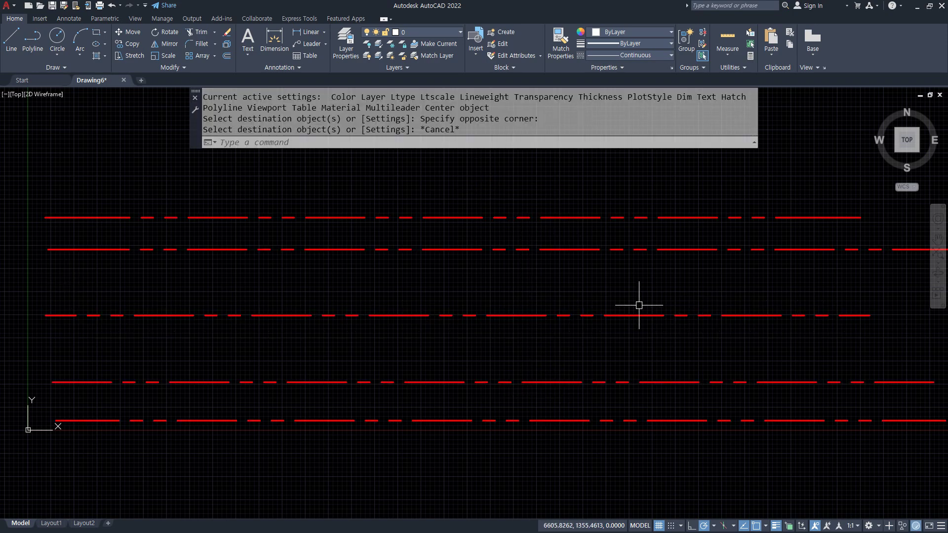
- Set the current linetype for new objects to ByLayer
{"action": "scroll", "coordinate": [395, 271], "scroll_direction": "down", "scroll_amount": 2}
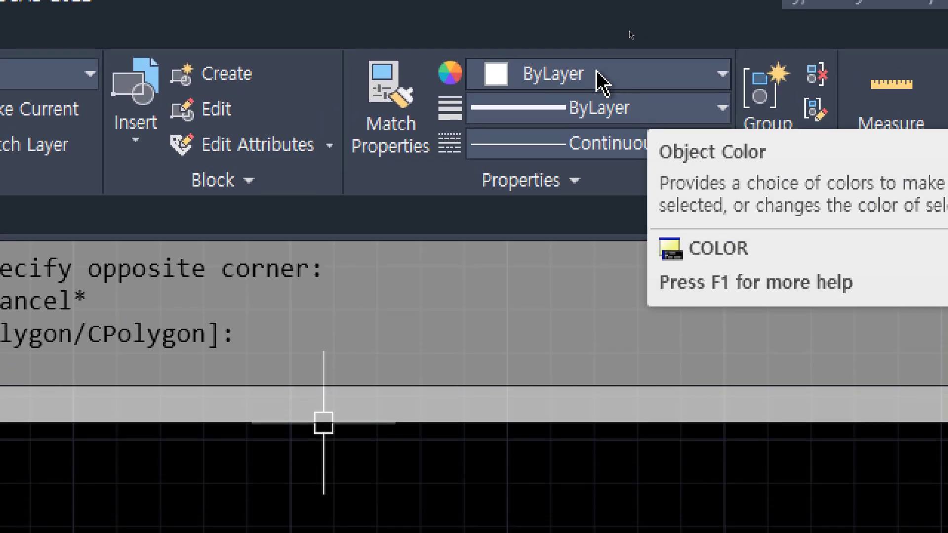
{"action": "left_click", "coordinate": [588, 153]}
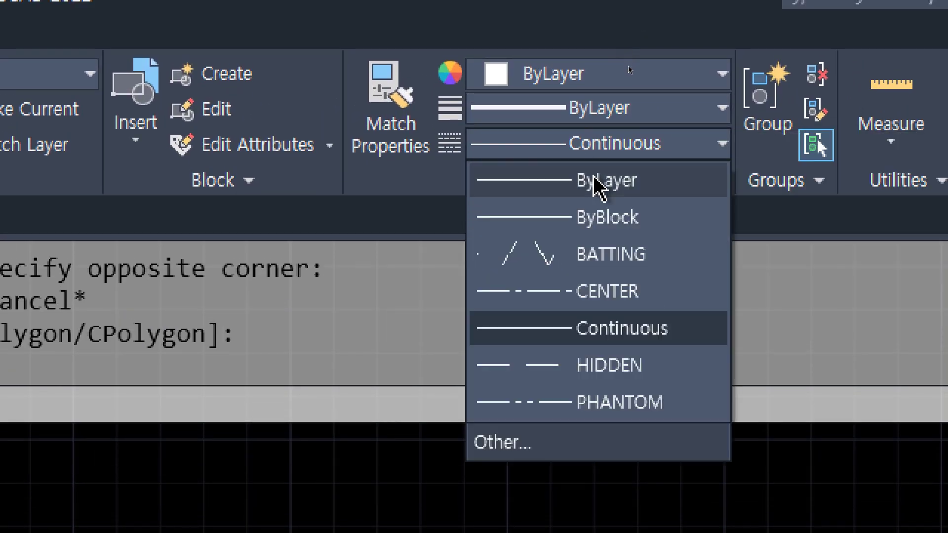
{"action": "left_click", "coordinate": [598, 181]}
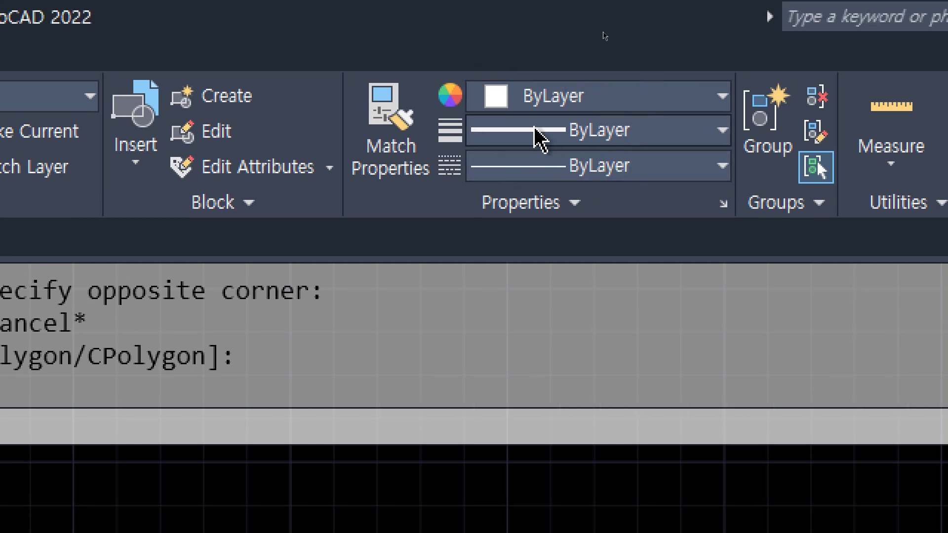
- Erase all the selected sample lines from the drawing
{"action": "key", "text": "Delete"}
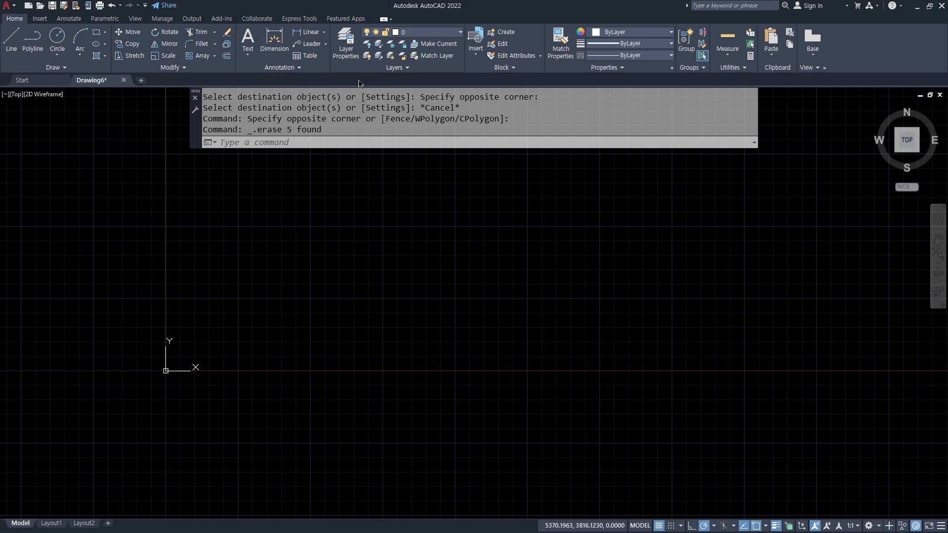
{"action": "key", "text": "Escape"}
{"action": "key", "text": "Escape"}
- Open the Layer Properties Manager with the LAYER command and consult the LAyer (LA) entry in the Notepad notes
{"action": "type", "text": "la"}
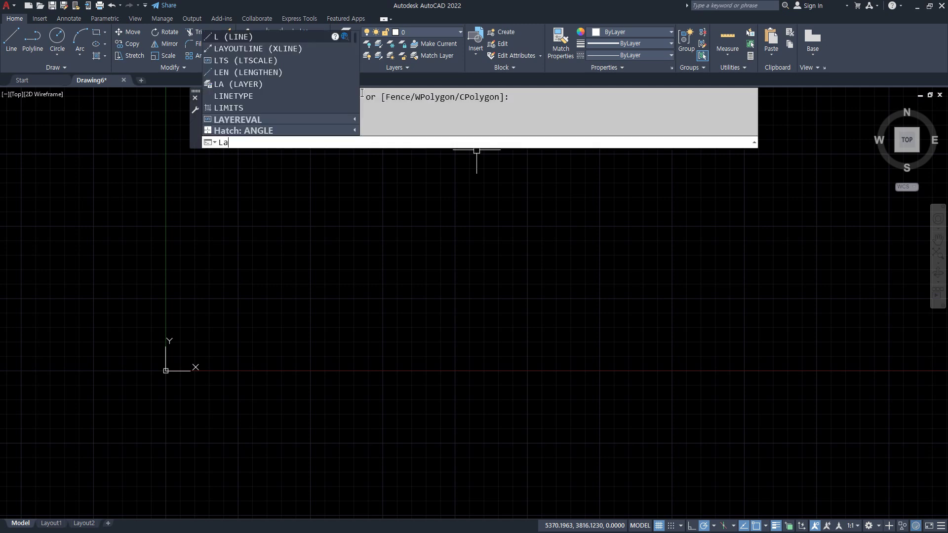
{"action": "key", "text": "Return"}
{"action": "key", "text": "alt+Tab"}
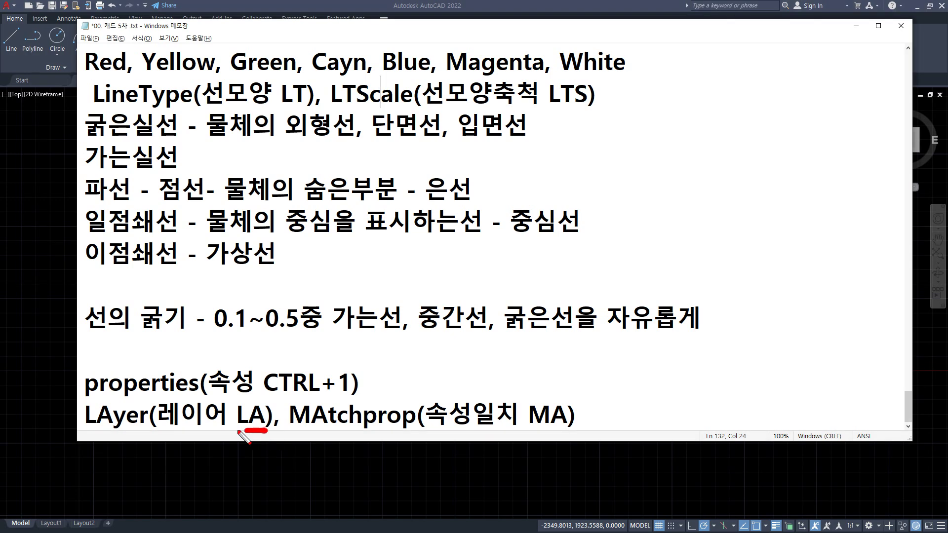
{"action": "left_click_drag", "start_coordinate": [239, 432], "coordinate": [96, 431]}
{"action": "key", "text": "Escape"}
{"action": "key", "text": "alt+Tab"}
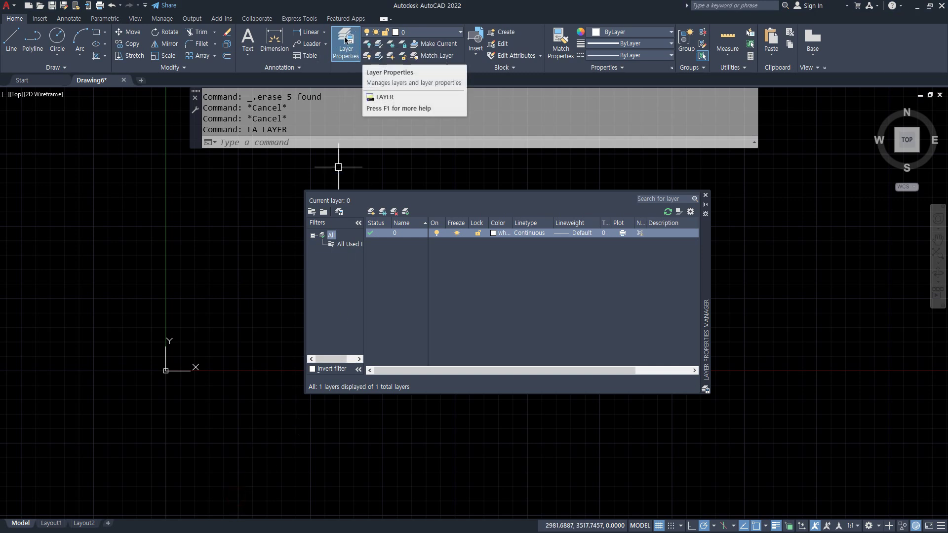
{"action": "left_click", "coordinate": [482, 296]}
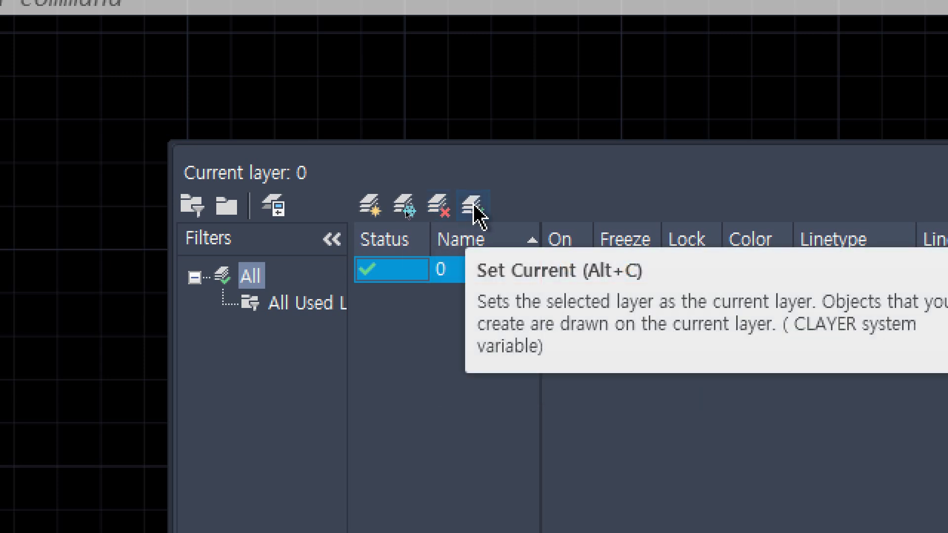
- Create a new layer named 중심선 and set its color to red
{"action": "left_click", "coordinate": [375, 210]}
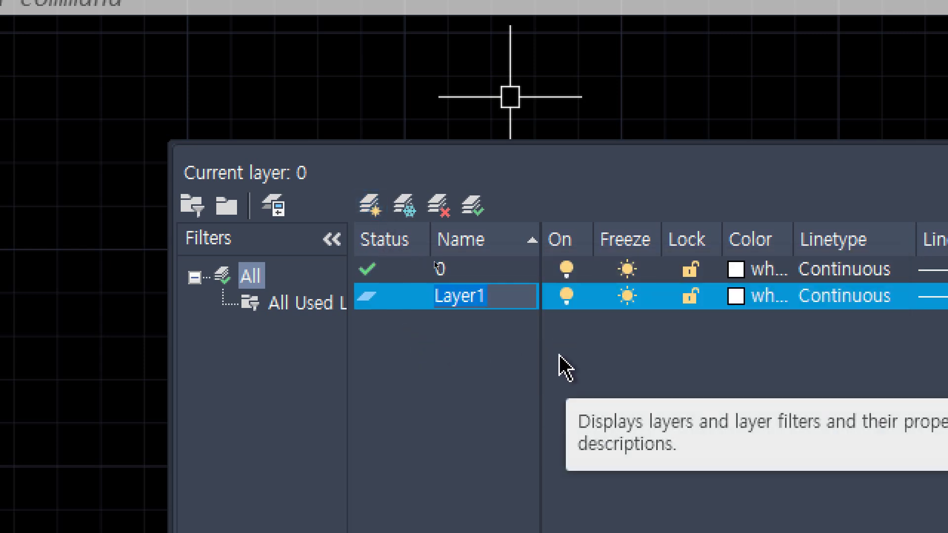
{"action": "type", "text": "ㅈ중심선"}
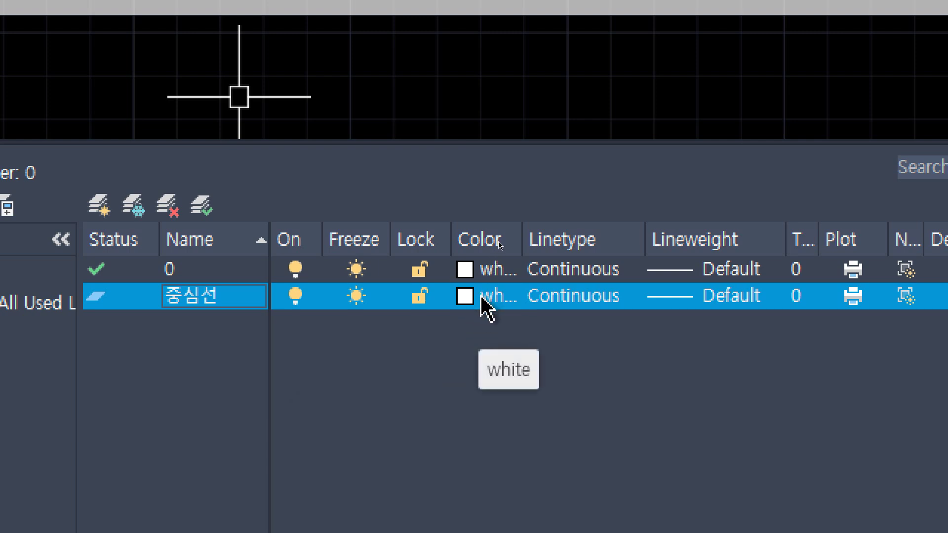
{"action": "left_click", "coordinate": [483, 294]}
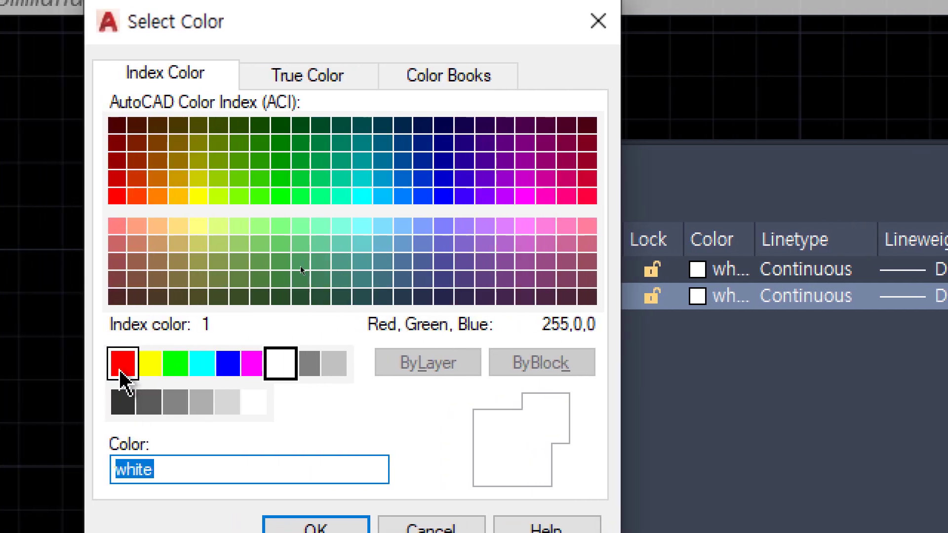
{"action": "left_click", "coordinate": [122, 364]}
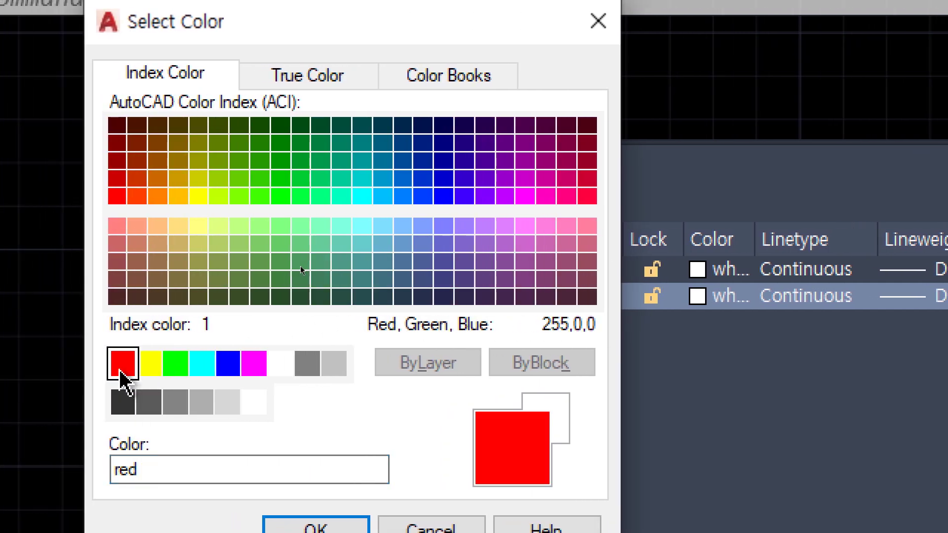
{"action": "left_click", "coordinate": [293, 527]}
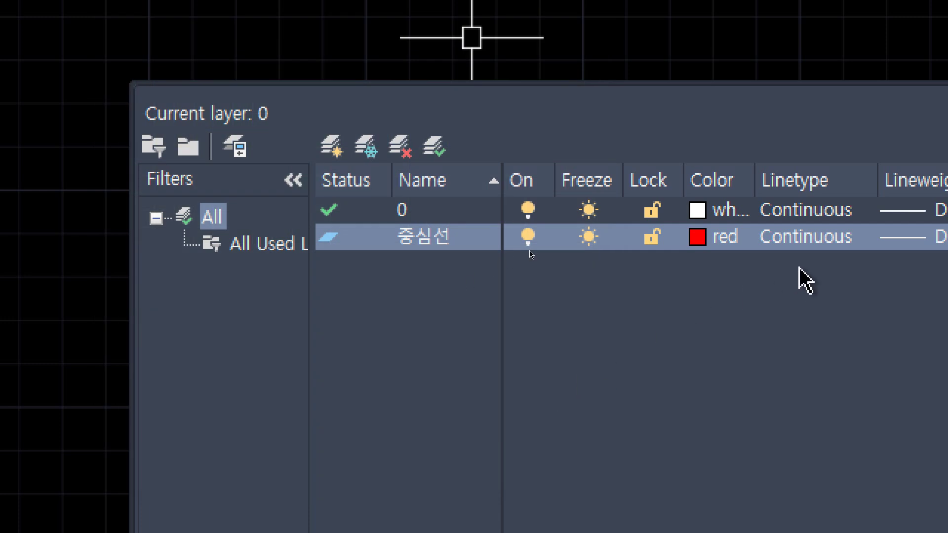
- Set the 중심선 layer's linetype to CENTER and its lineweight to 0.09 mm
{"action": "left_click", "coordinate": [814, 238]}
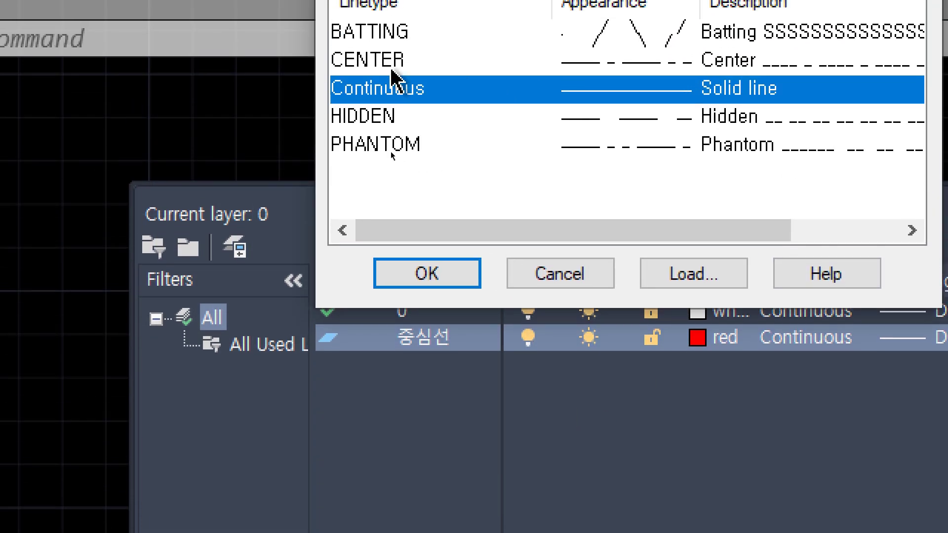
{"action": "left_click", "coordinate": [387, 71]}
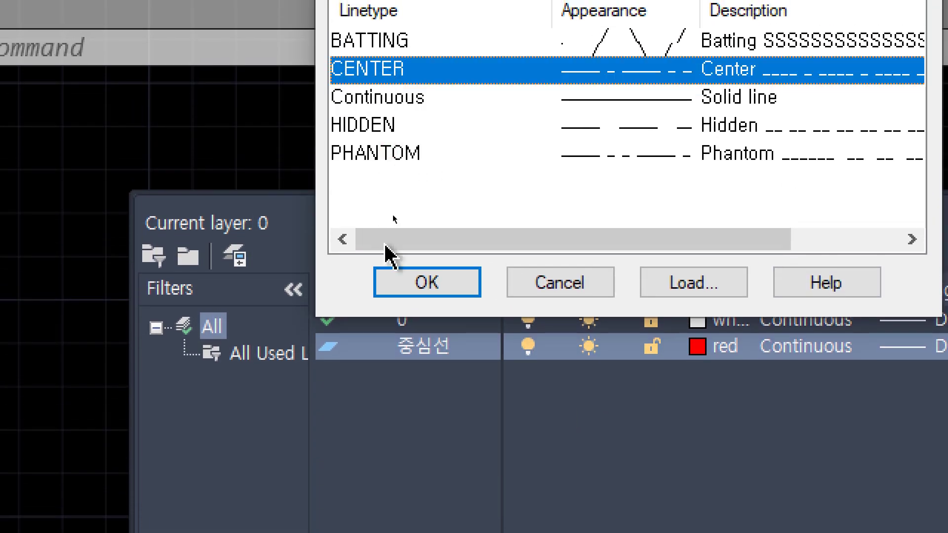
{"action": "left_click", "coordinate": [417, 289]}
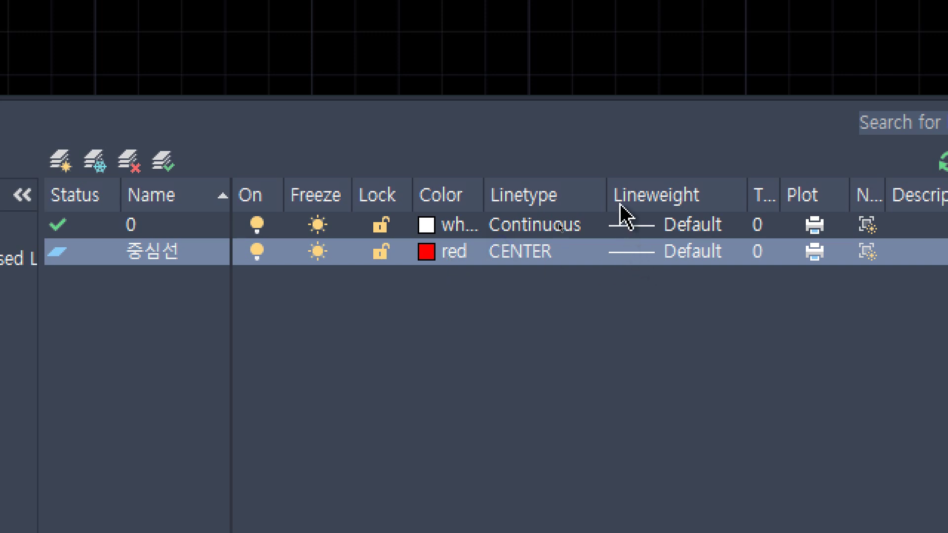
{"action": "left_click", "coordinate": [694, 251]}
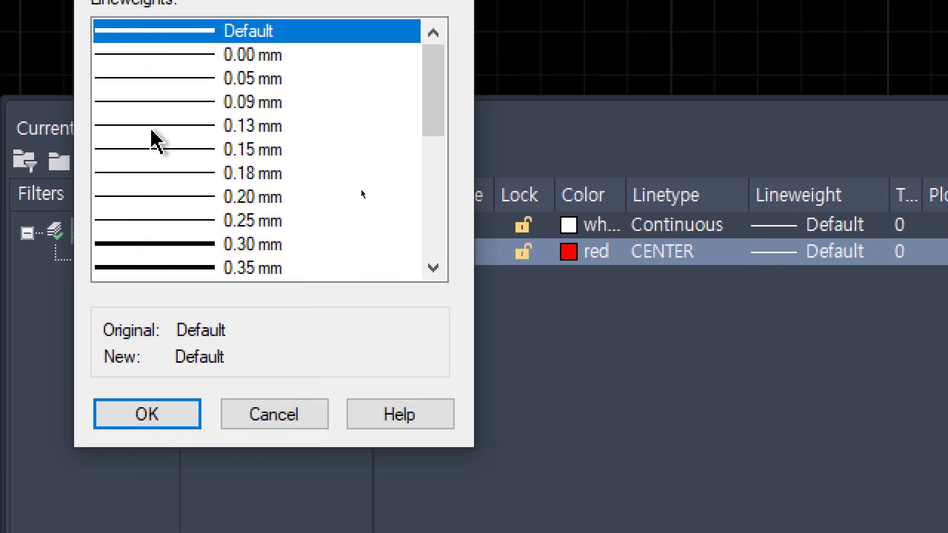
{"action": "left_click_drag", "start_coordinate": [432, 112], "coordinate": [446, 76]}
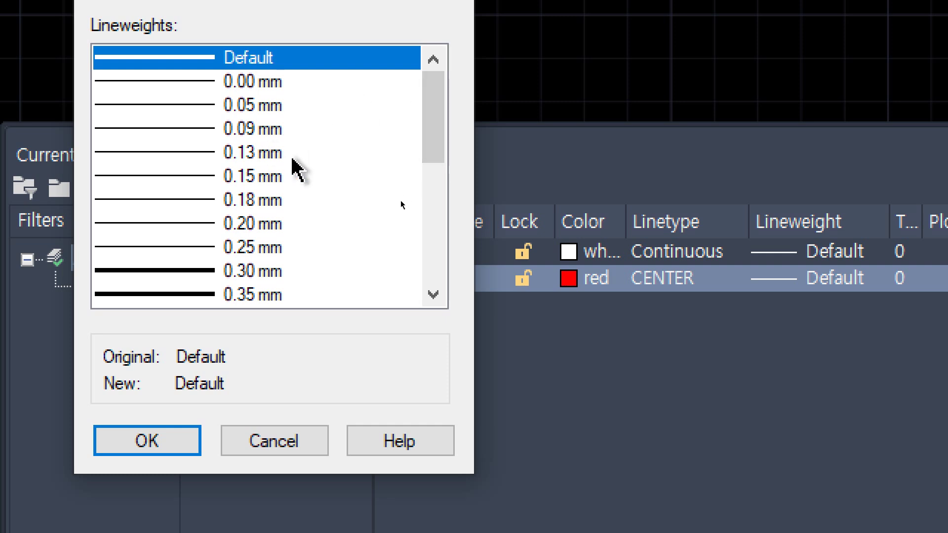
{"action": "left_click", "coordinate": [287, 139]}
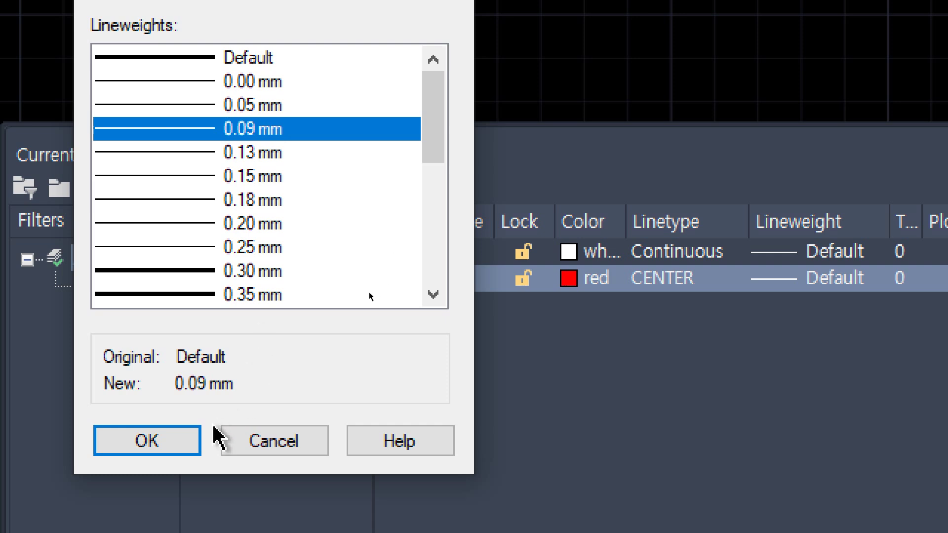
{"action": "left_click", "coordinate": [173, 441]}
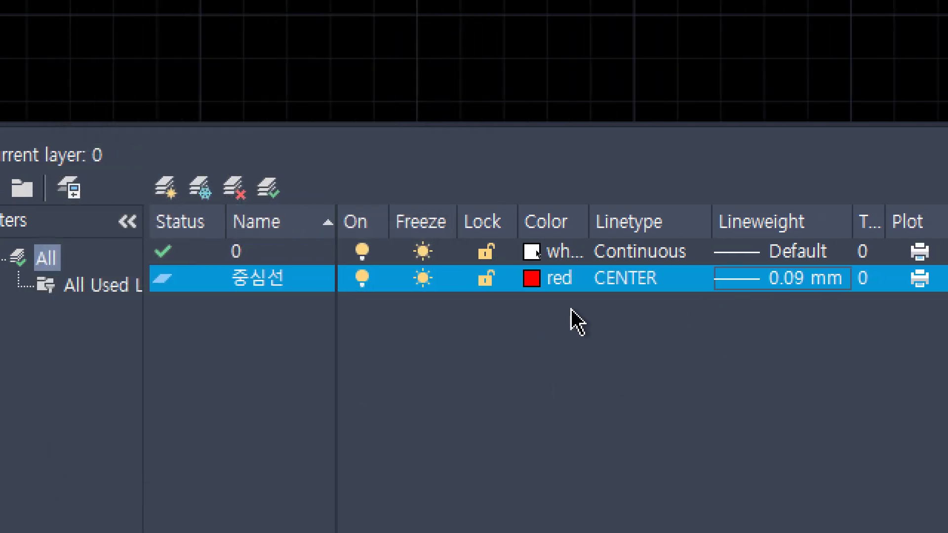
- Create a new layer named 외형선 and set its color to green (index 3)
{"action": "left_click", "coordinate": [157, 186]}
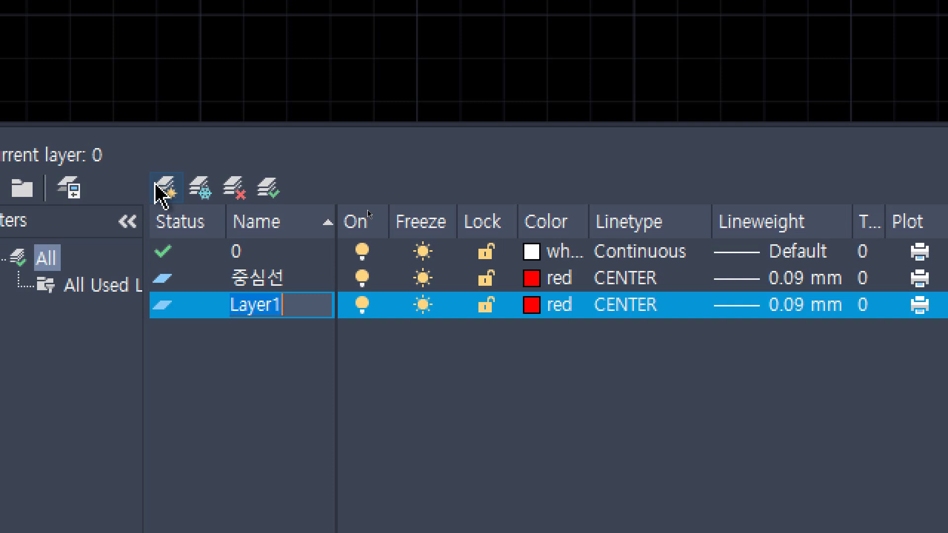
{"action": "type", "text": "외형선"}
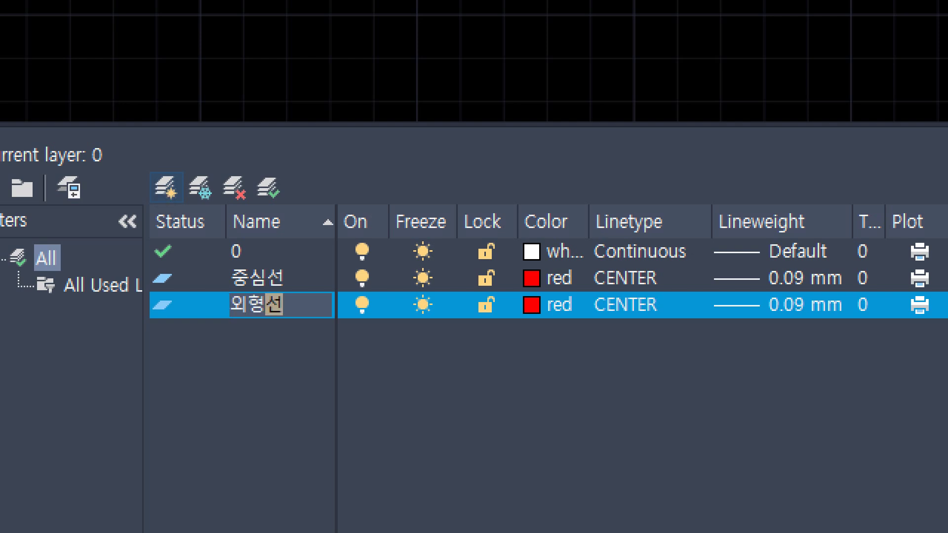
{"action": "left_click", "coordinate": [551, 307]}
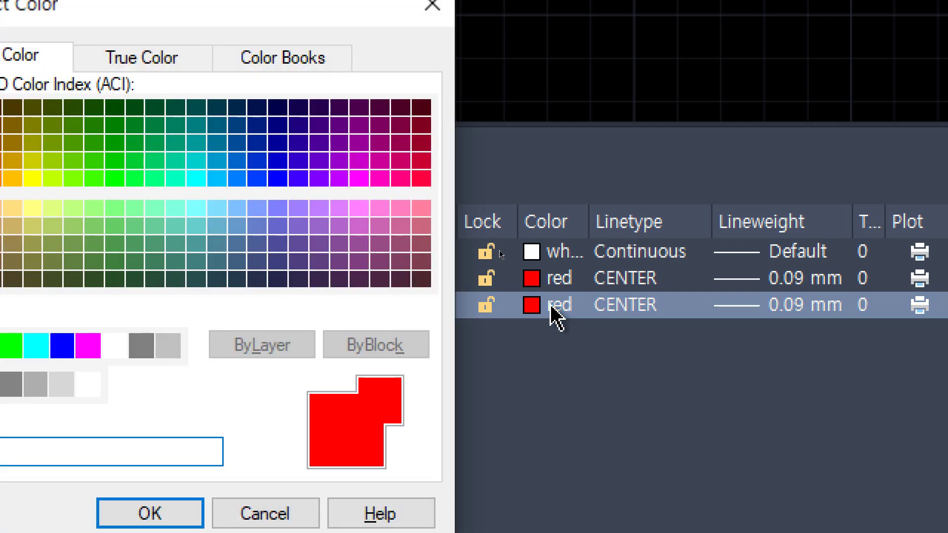
{"action": "type", "text": "3"}
{"action": "key", "text": "Return"}
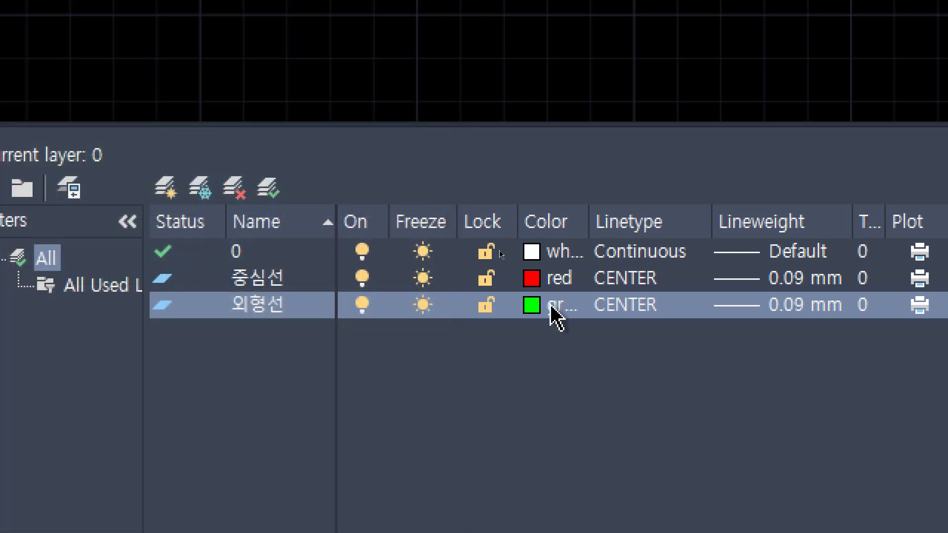
- Set the 외형선 layer's linetype to Continuous and its lineweight to 0.30 mm
{"action": "left_click", "coordinate": [609, 306]}
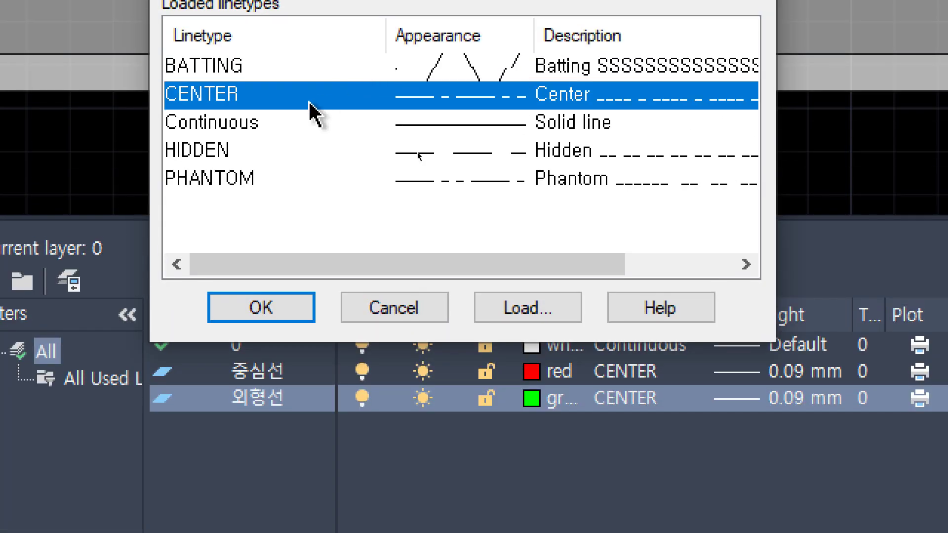
{"action": "left_click", "coordinate": [286, 33]}
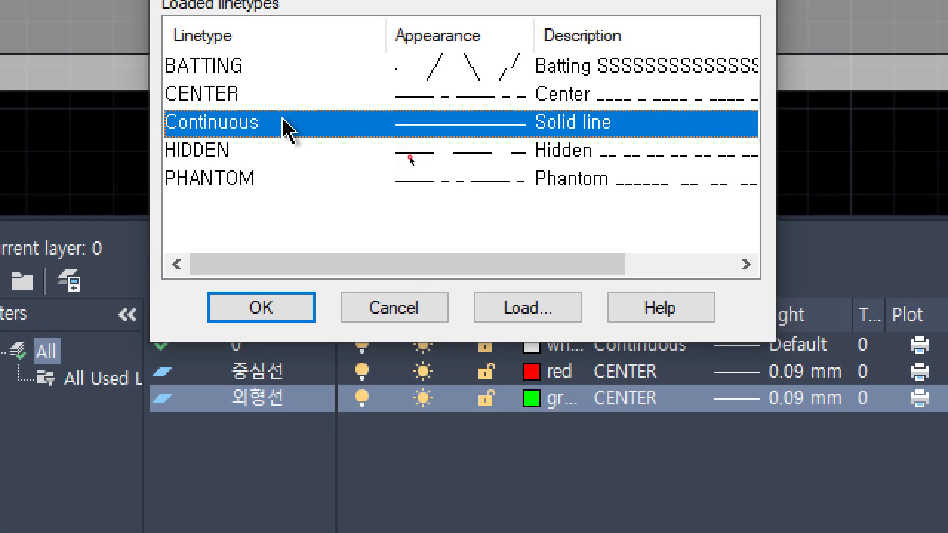
{"action": "left_click", "coordinate": [277, 306]}
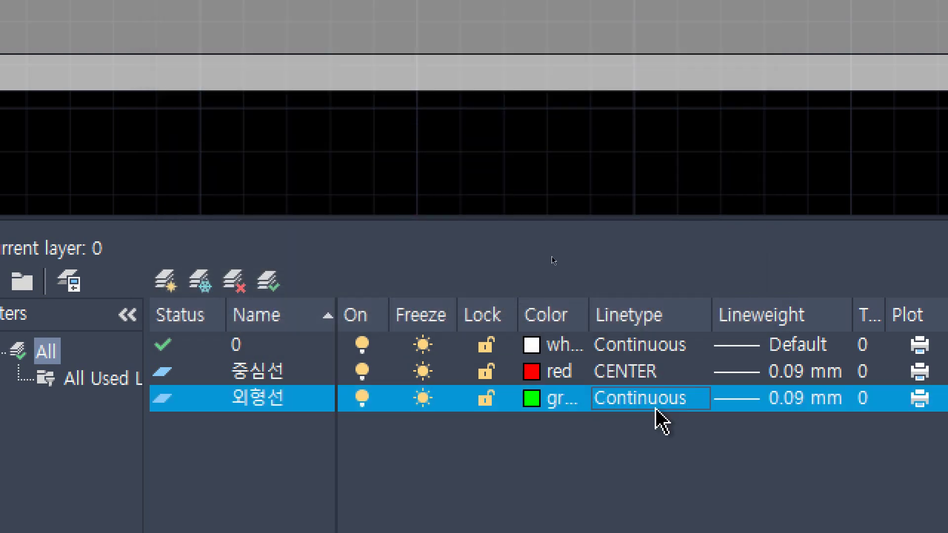
{"action": "left_click", "coordinate": [798, 400]}
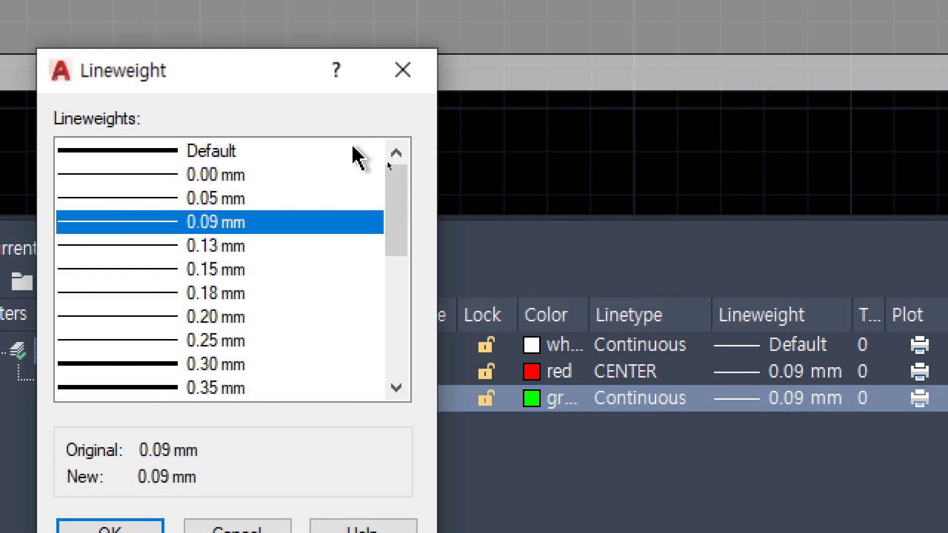
{"action": "left_click", "coordinate": [168, 364]}
{"action": "left_click", "coordinate": [141, 529]}
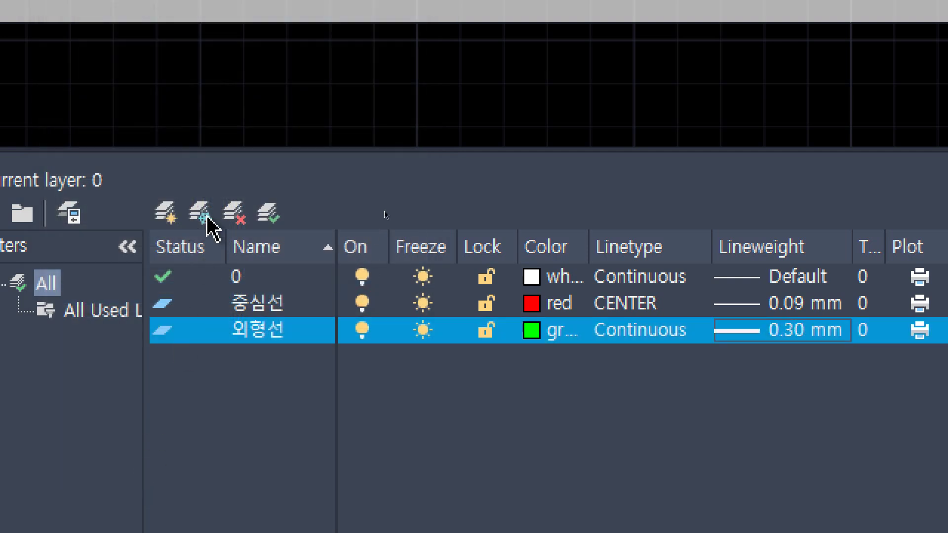
- Create a new layer named 단면선 and set its color to yellow (index 2)
{"action": "left_click", "coordinate": [167, 213]}
{"action": "key", "text": "BackSpace"}
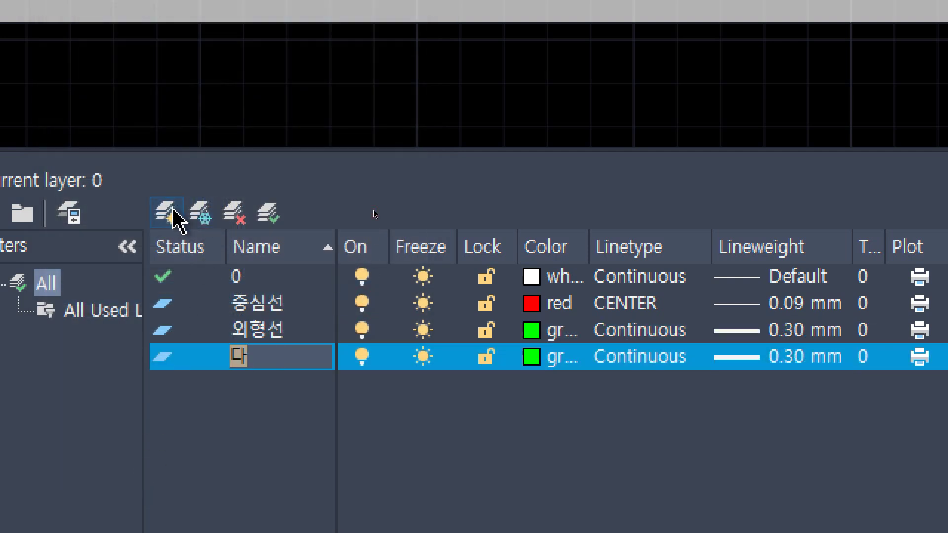
{"action": "type", "text": "단면"}
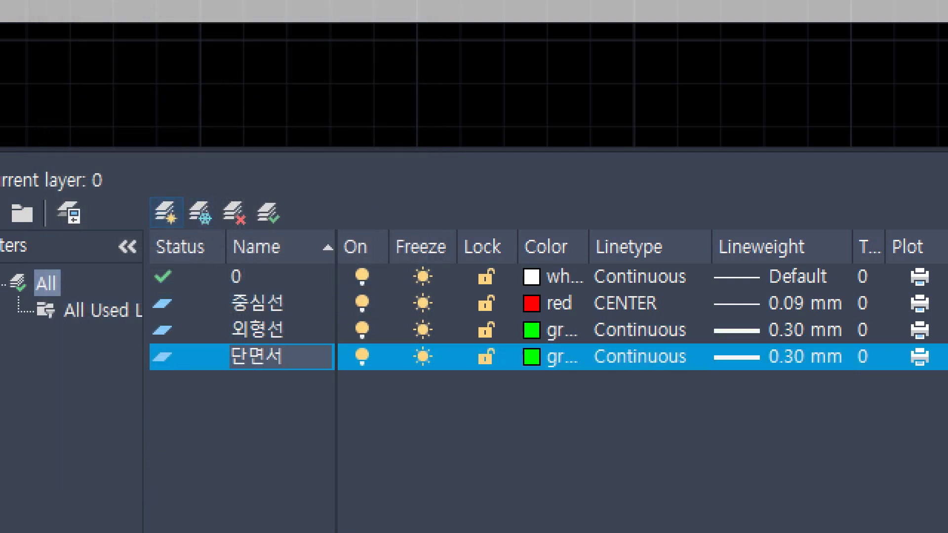
{"action": "type", "text": "선"}
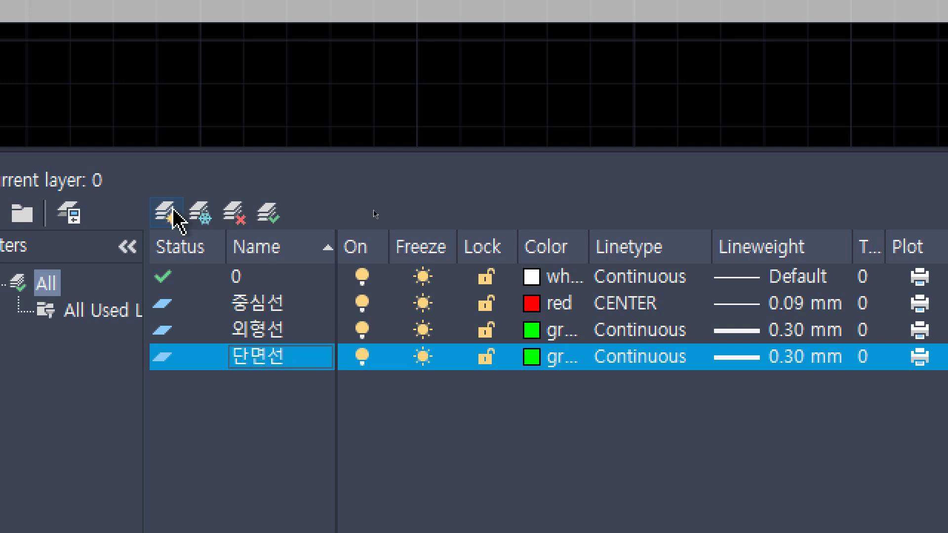
{"action": "left_click", "coordinate": [556, 364]}
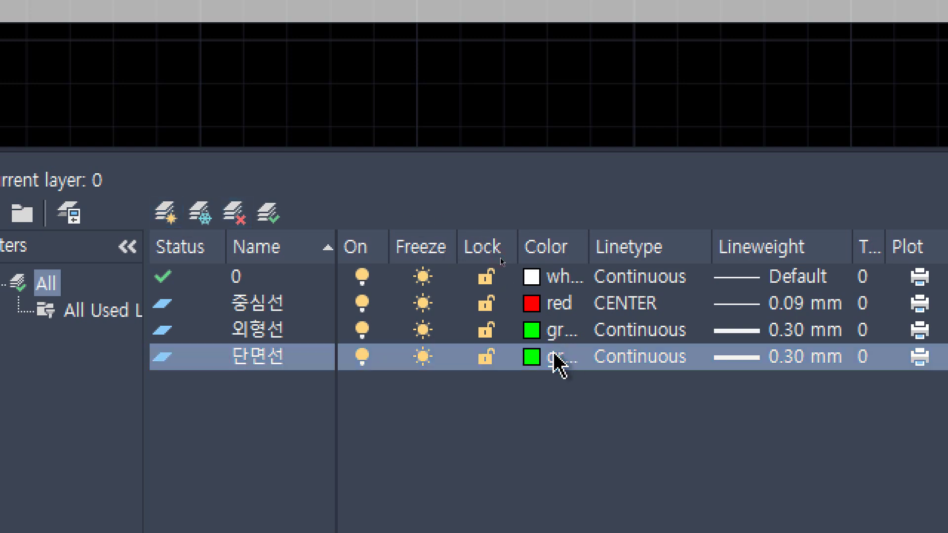
{"action": "type", "text": "2"}
{"action": "key", "text": "Return"}
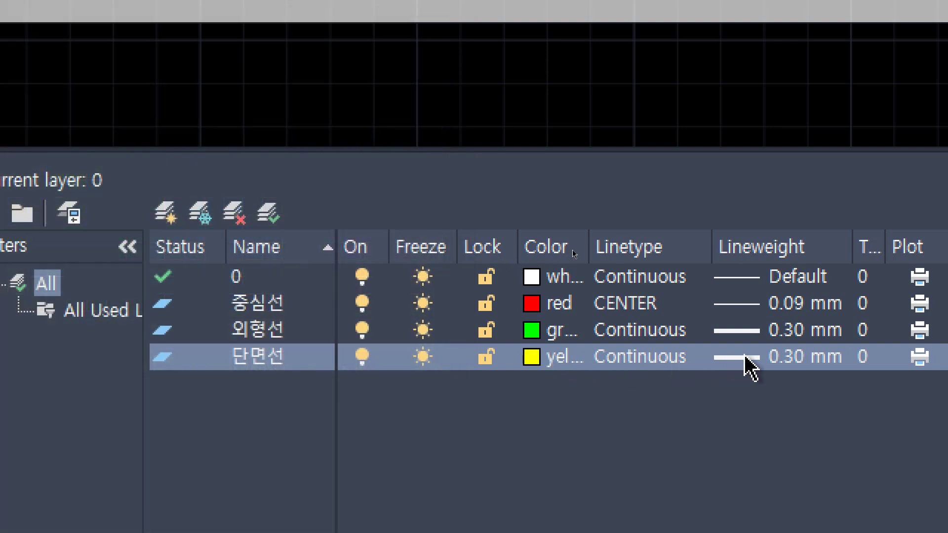
- Create a new layer named 은선 and set its linetype to HIDDEN
{"action": "left_click", "coordinate": [169, 213]}
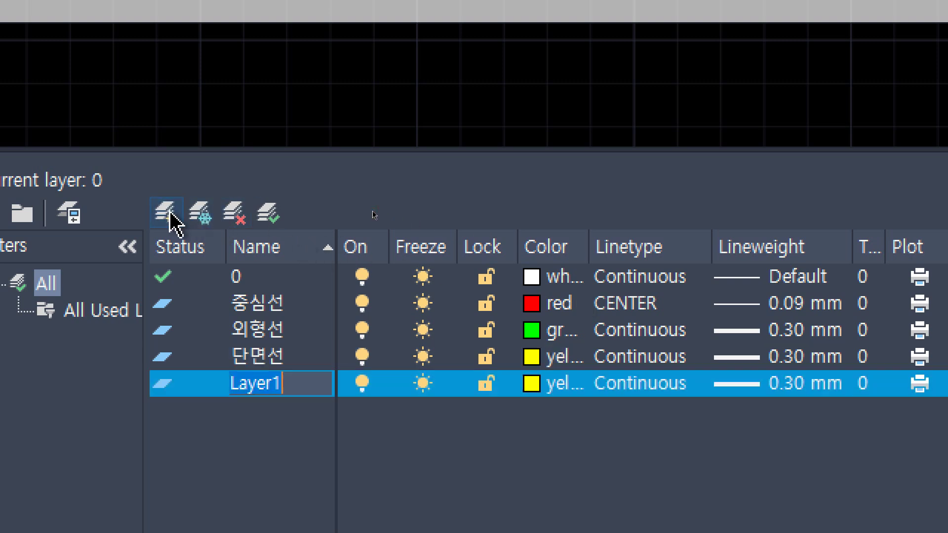
{"action": "type", "text": "은서ㄴ"}
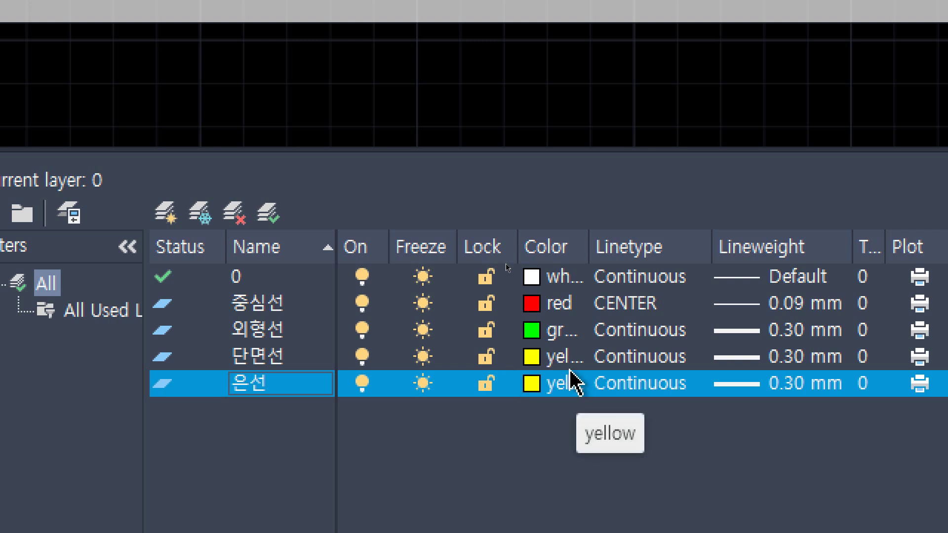
{"action": "left_click", "coordinate": [607, 384]}
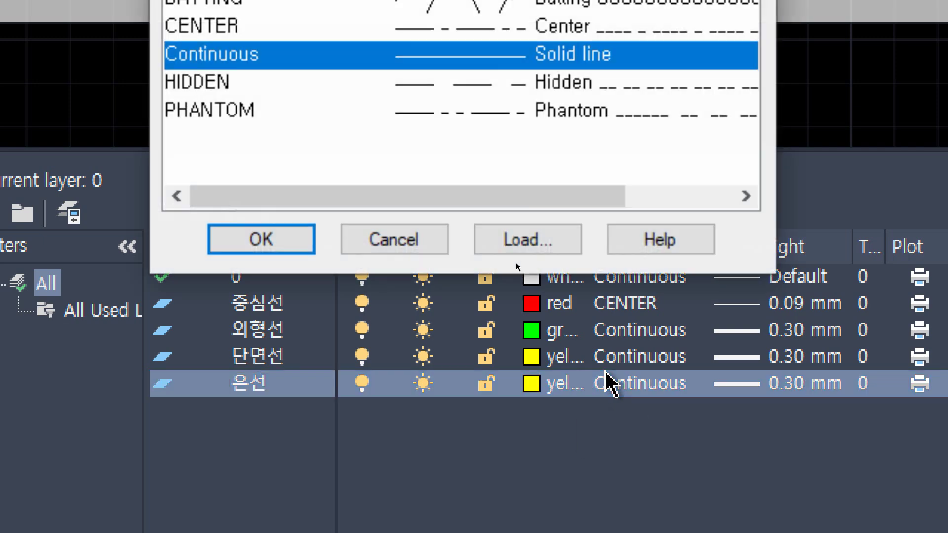
{"action": "left_click", "coordinate": [213, 85]}
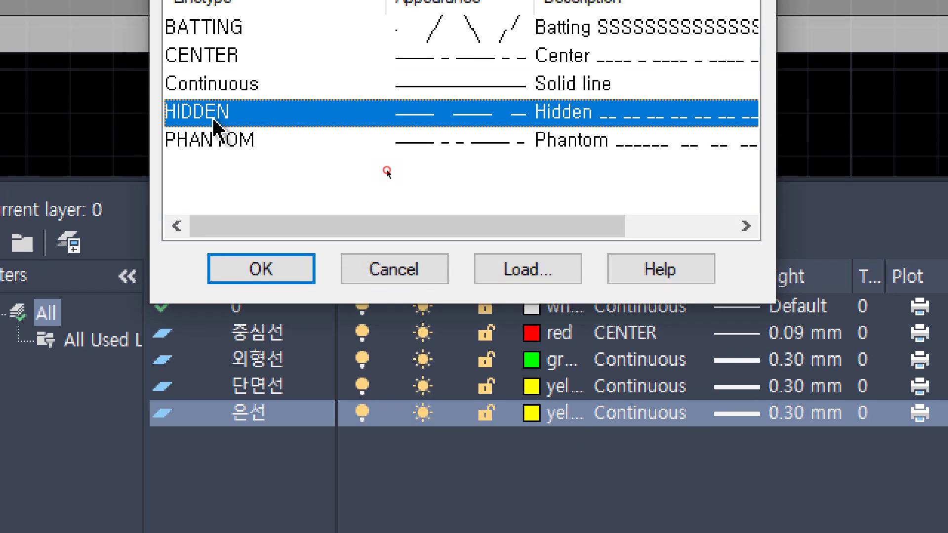
{"action": "left_click", "coordinate": [276, 253]}
- Set the 은선 layer's lineweight to 0.20 mm
{"action": "left_click", "coordinate": [803, 423]}
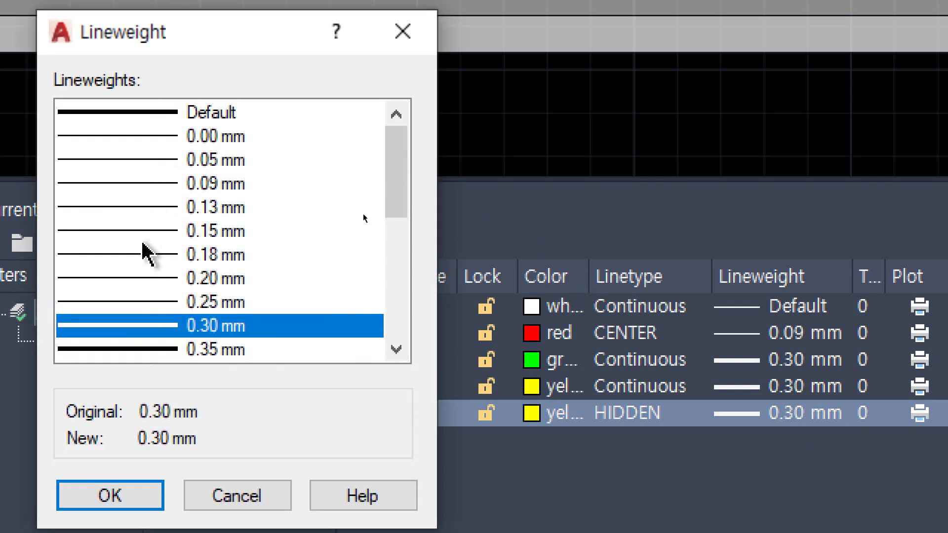
{"action": "left_click", "coordinate": [142, 273]}
{"action": "left_click", "coordinate": [154, 485]}
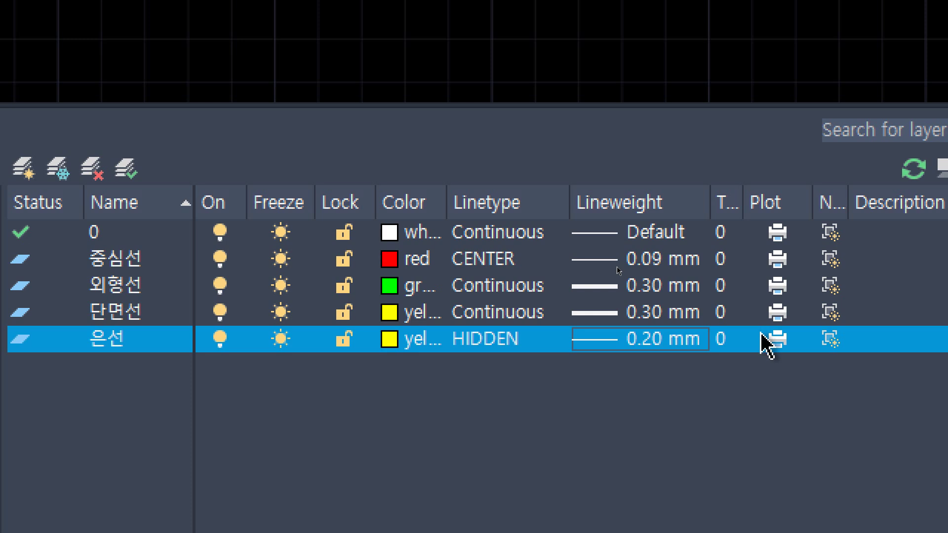
- Turn plotting for the 은선 layer off and back on, twice
{"action": "left_click", "coordinate": [775, 343]}
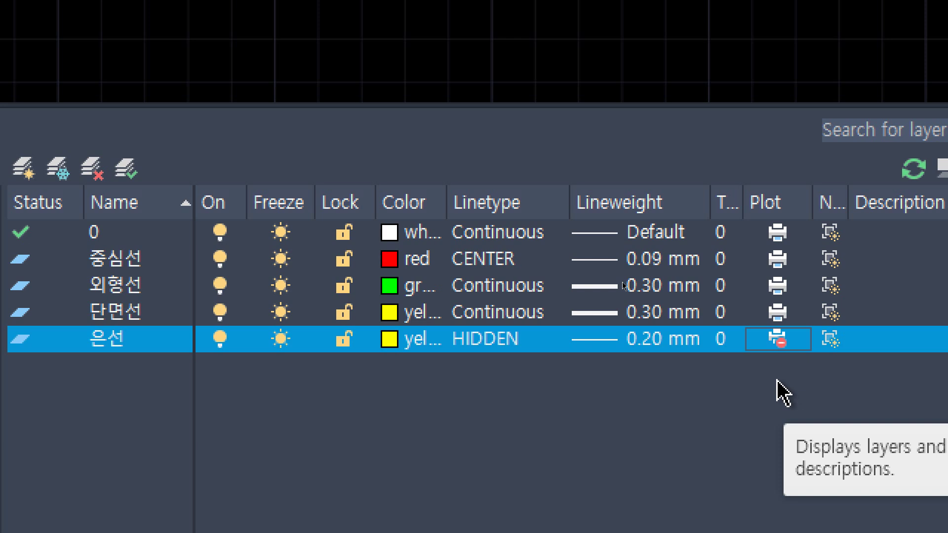
{"action": "left_click", "coordinate": [778, 339]}
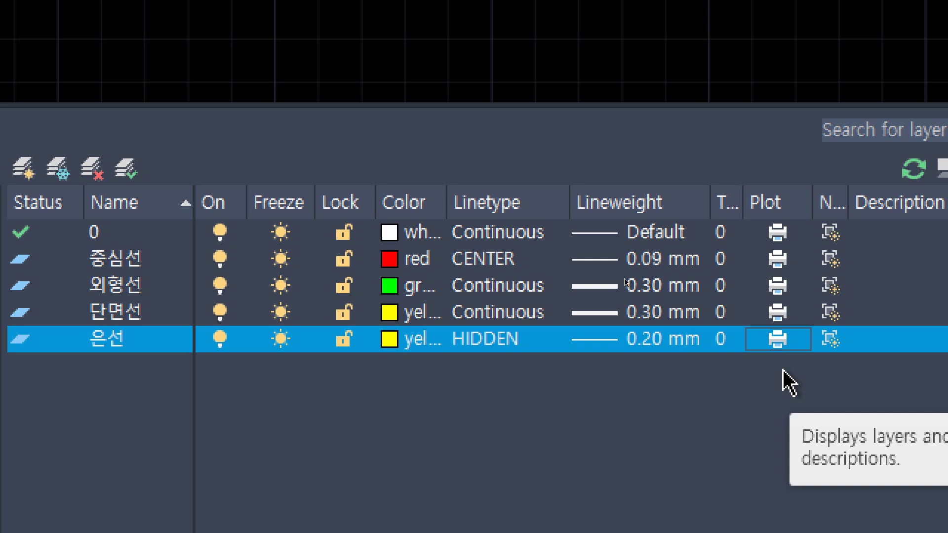
{"action": "left_click", "coordinate": [778, 342]}
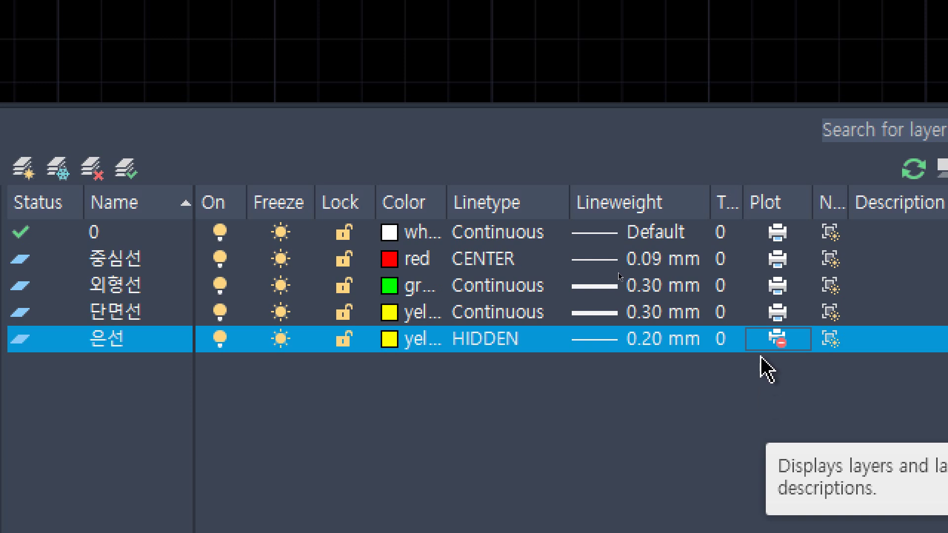
{"action": "left_click", "coordinate": [778, 340]}
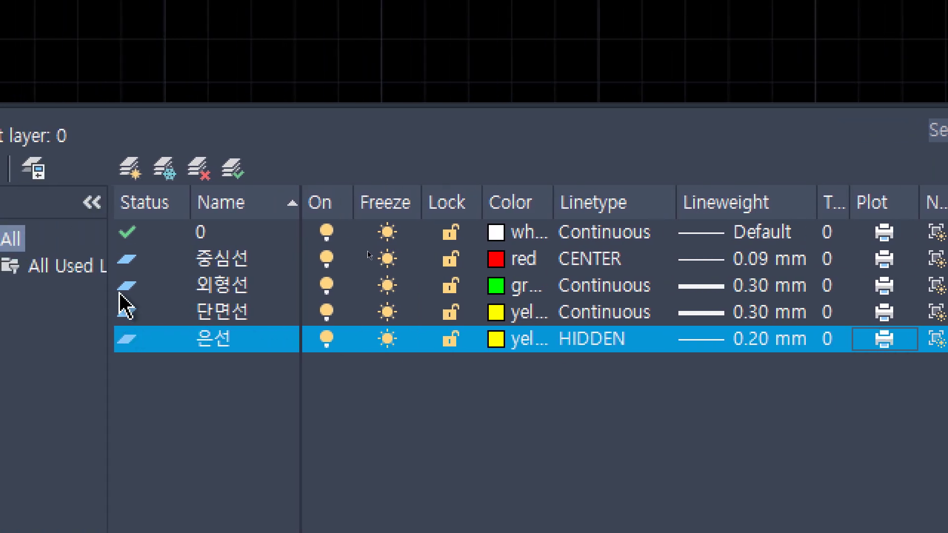
- Switch the current layer between 중심선, 외형선 and 은선
{"action": "double_click", "coordinate": [112, 261]}
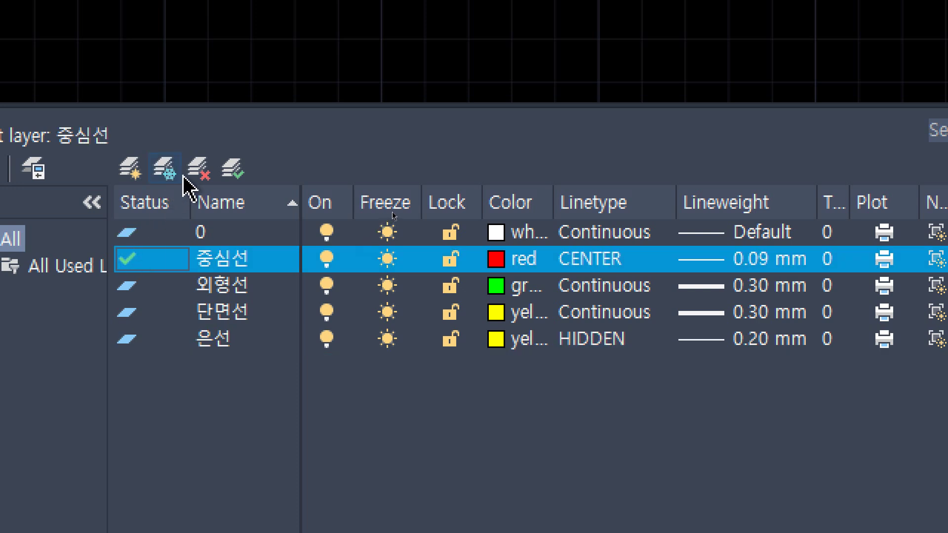
{"action": "left_click", "coordinate": [134, 296]}
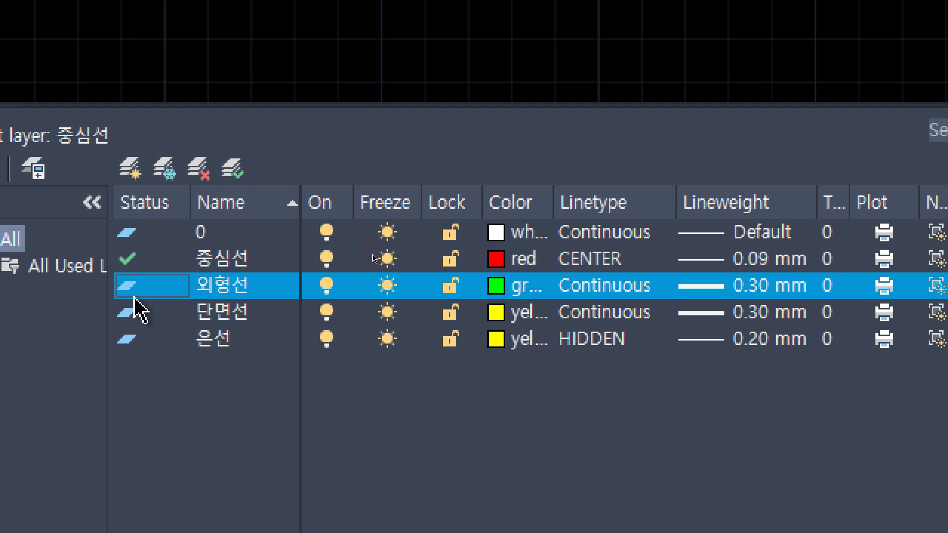
{"action": "left_click", "coordinate": [238, 173]}
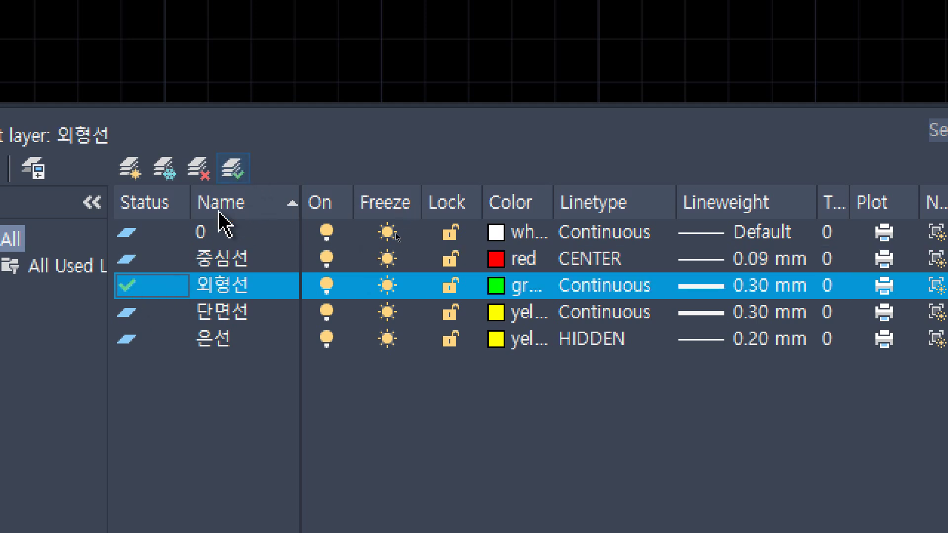
{"action": "left_click", "coordinate": [148, 261]}
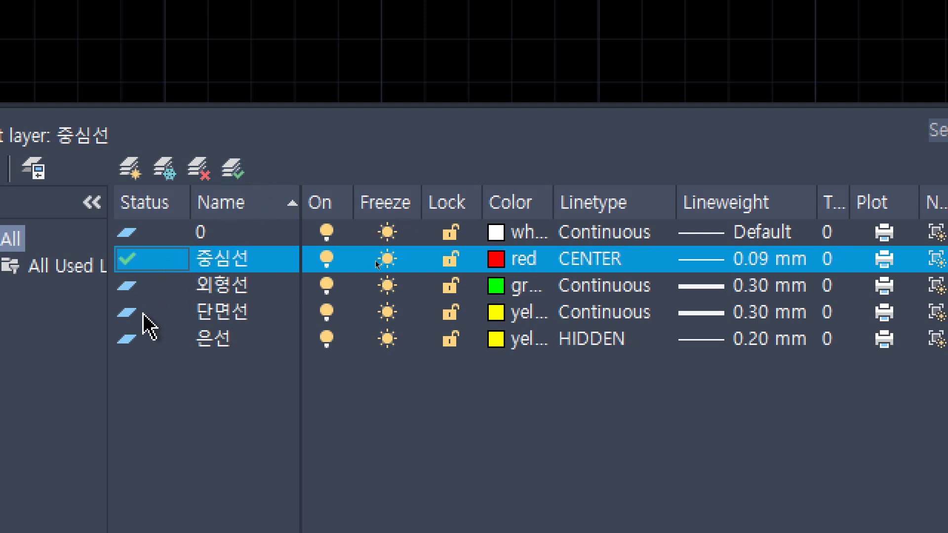
{"action": "double_click", "coordinate": [143, 341]}
- Make 중심선 the current layer and close the layer manager
{"action": "double_click", "coordinate": [140, 266]}
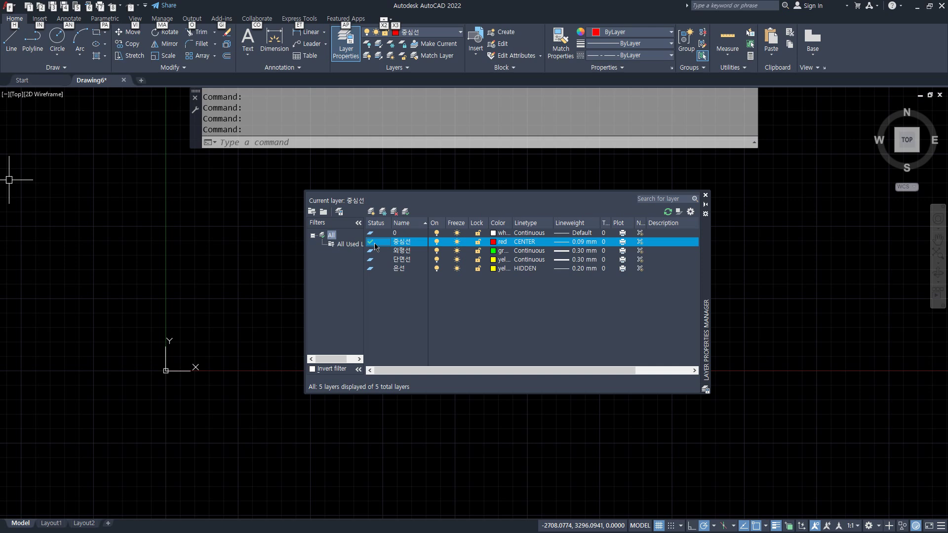
{"action": "key", "text": "Escape"}
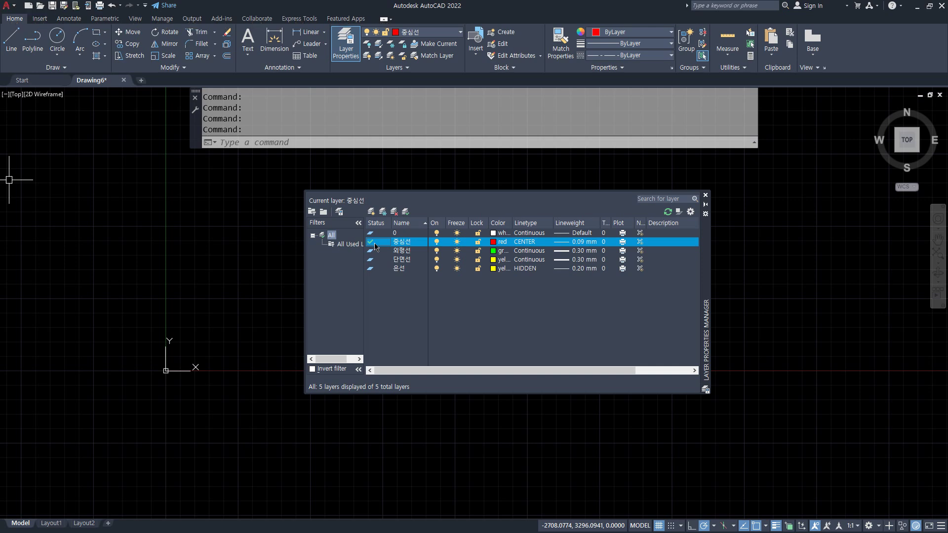
{"action": "left_click", "coordinate": [705, 196]}
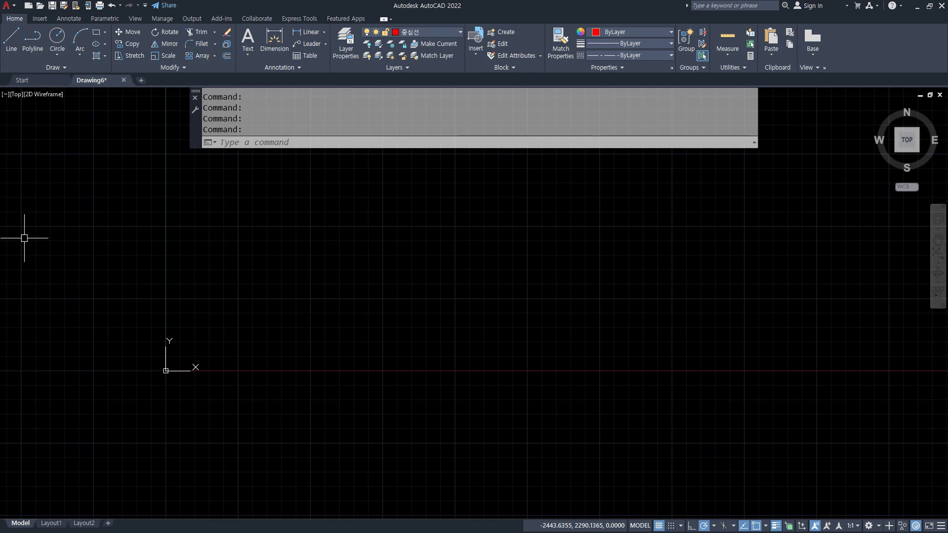
- Draw a horizontal line on the 중심선 layer across the upper middle of the drawing
{"action": "type", "text": "l"}
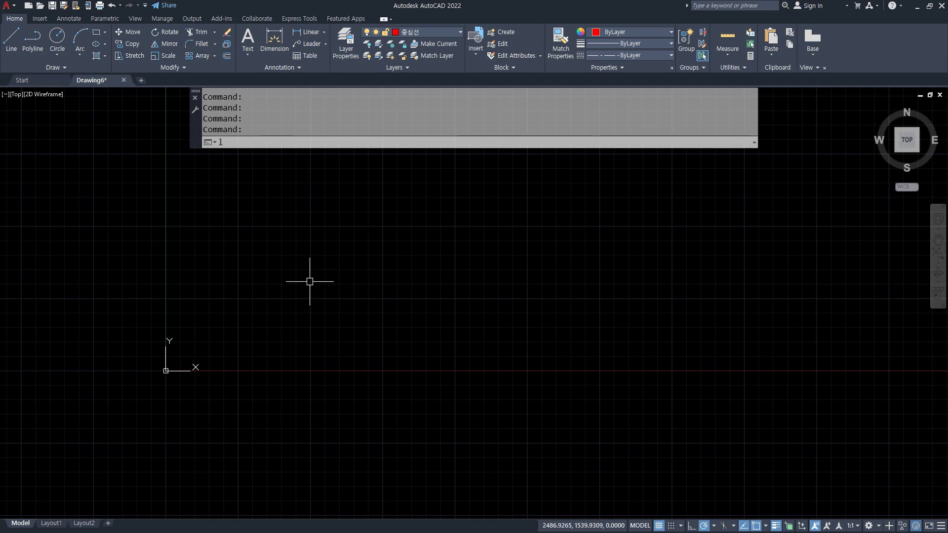
{"action": "key", "text": "Return"}
{"action": "left_click", "coordinate": [237, 252]}
{"action": "left_click", "coordinate": [624, 252]}
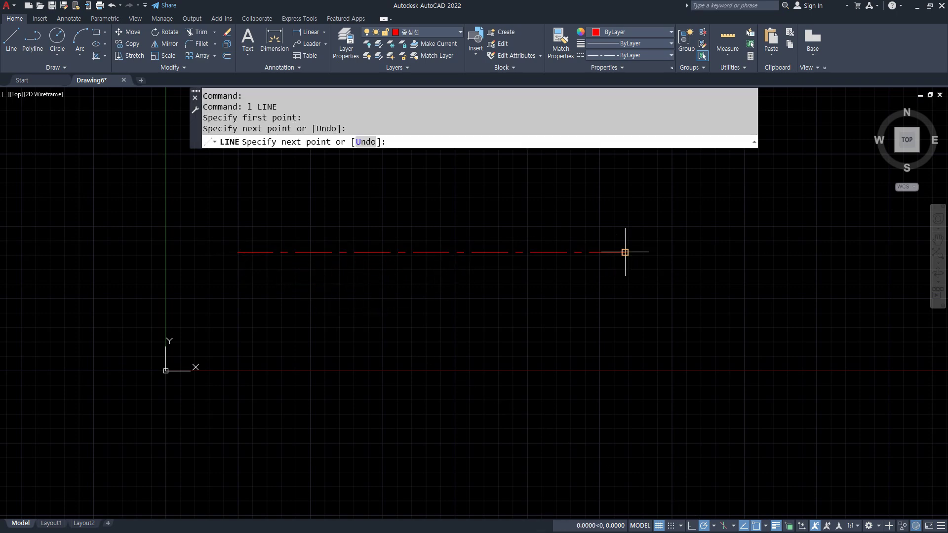
{"action": "key", "text": "Return"}
- Turn on the display of lineweights in the drawing and clear the center line's selection
{"action": "scroll", "coordinate": [335, 286], "scroll_direction": "up", "scroll_amount": 4}
{"action": "middle_click_drag", "start_coordinate": [327, 249], "coordinate": [378, 278]}
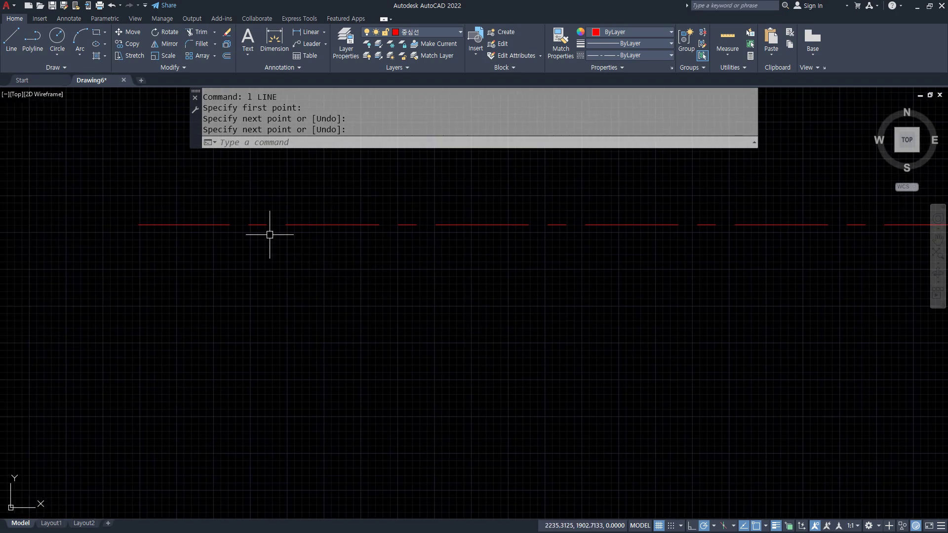
{"action": "left_click", "coordinate": [309, 224]}
{"action": "left_click", "coordinate": [231, 167]}
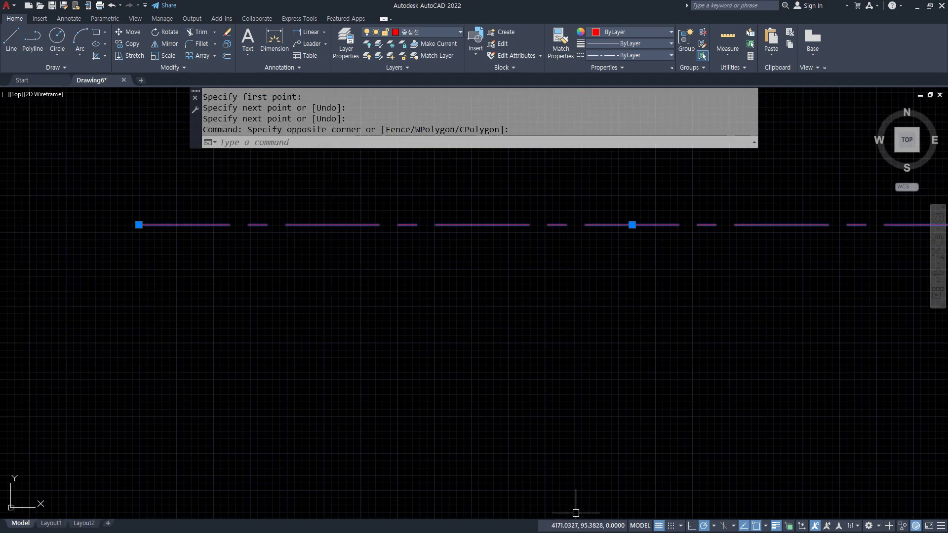
{"action": "double_click", "coordinate": [622, 510]}
{"action": "key", "text": "Escape"}
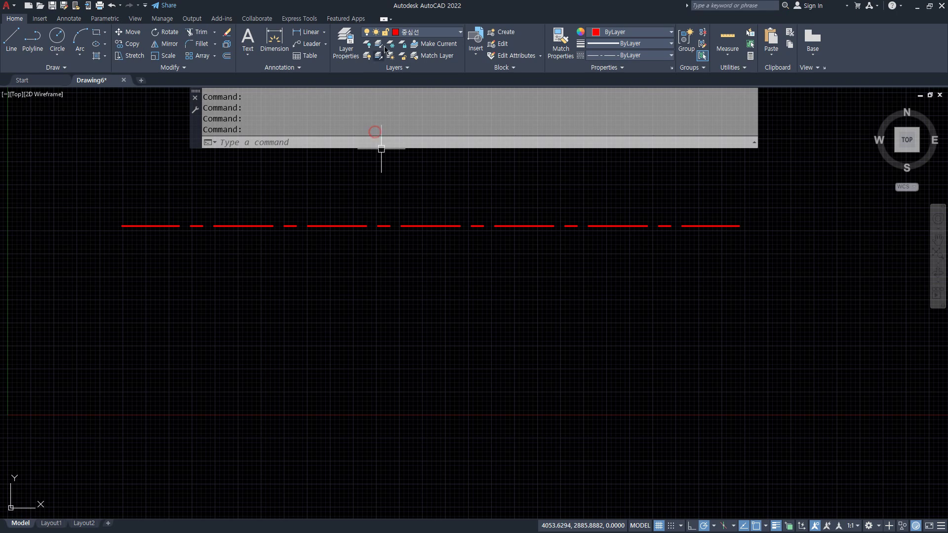
- Make 단면선 the current layer and draw a horizontal line below the center line
{"action": "left_click", "coordinate": [439, 32]}
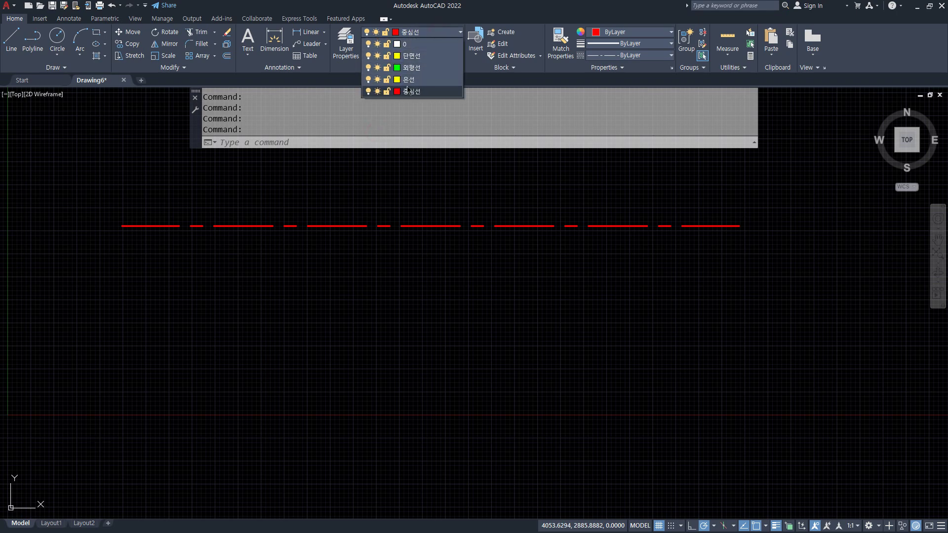
{"action": "left_click", "coordinate": [421, 57]}
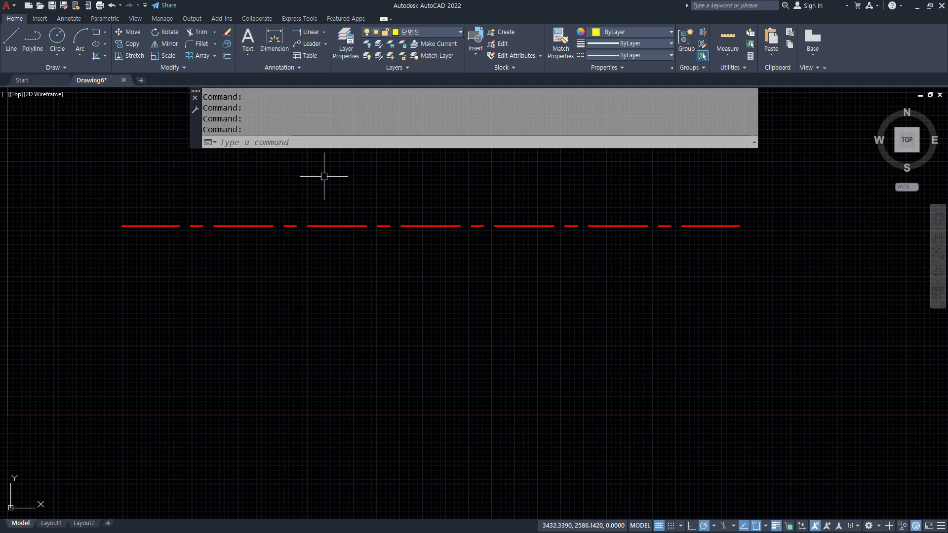
{"action": "type", "text": "l"}
{"action": "key", "text": "Return"}
{"action": "left_click", "coordinate": [124, 279]}
{"action": "left_click", "coordinate": [771, 279]}
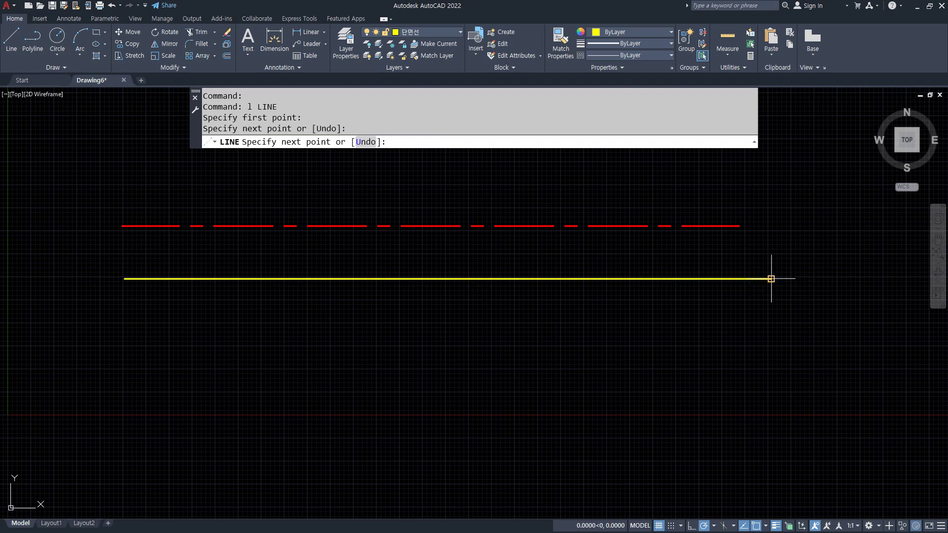
{"action": "key", "text": "Return"}
- Make 은선 the current layer and draw a horizontal line below the solid yellow line
{"action": "left_click", "coordinate": [424, 32]}
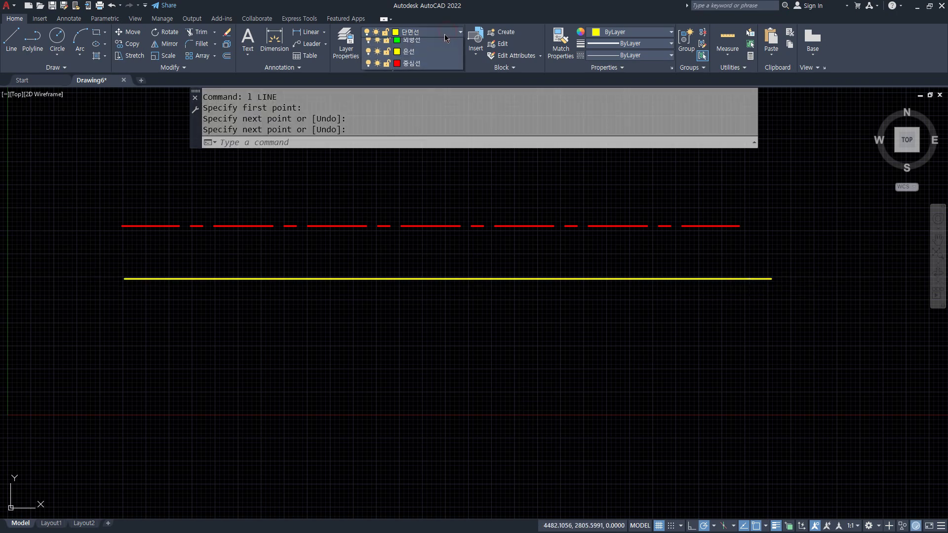
{"action": "left_click", "coordinate": [420, 80]}
{"action": "type", "text": "l"}
{"action": "key", "text": "Return"}
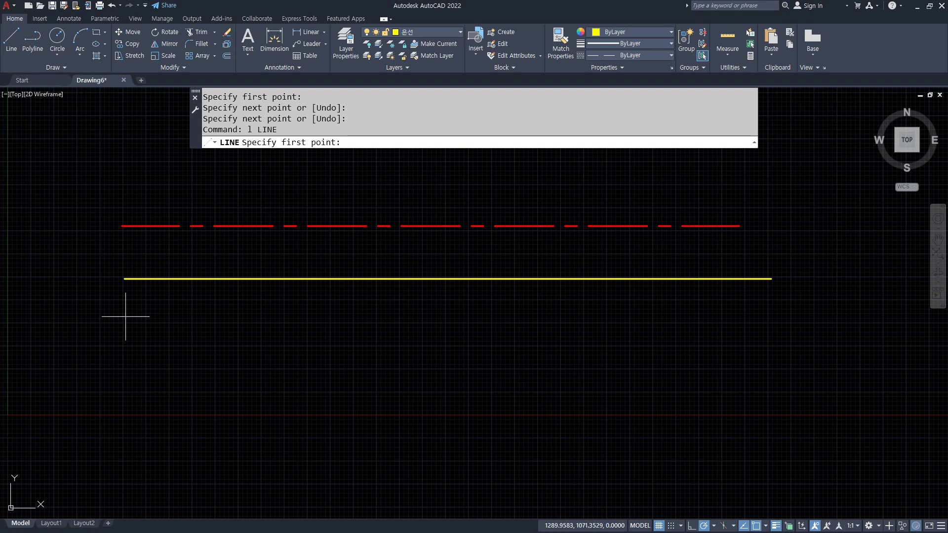
{"action": "left_click", "coordinate": [117, 317]}
{"action": "left_click", "coordinate": [776, 317]}
{"action": "key", "text": "Return"}
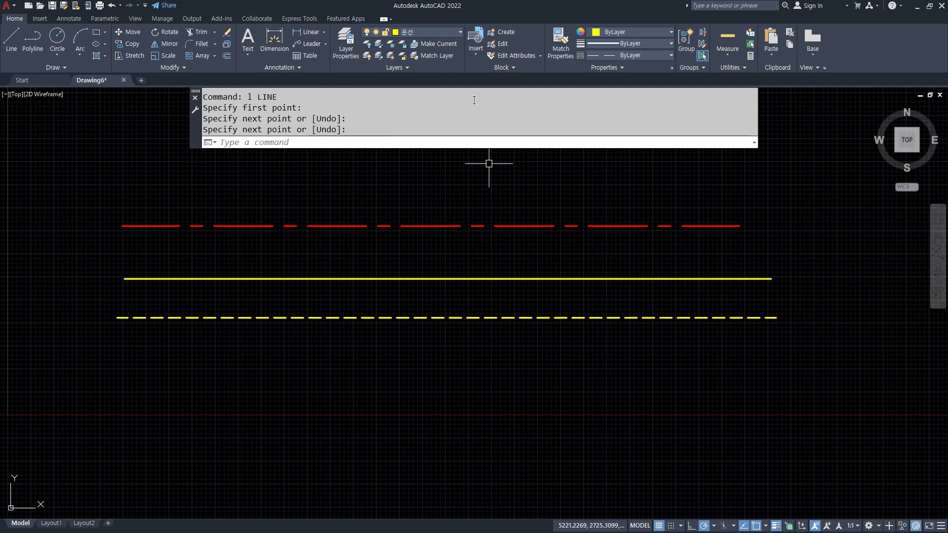
- Make 외형선 the current layer and draw a horizontal line below the dashed yellow line
{"action": "left_click", "coordinate": [454, 37]}
{"action": "left_click", "coordinate": [425, 67]}
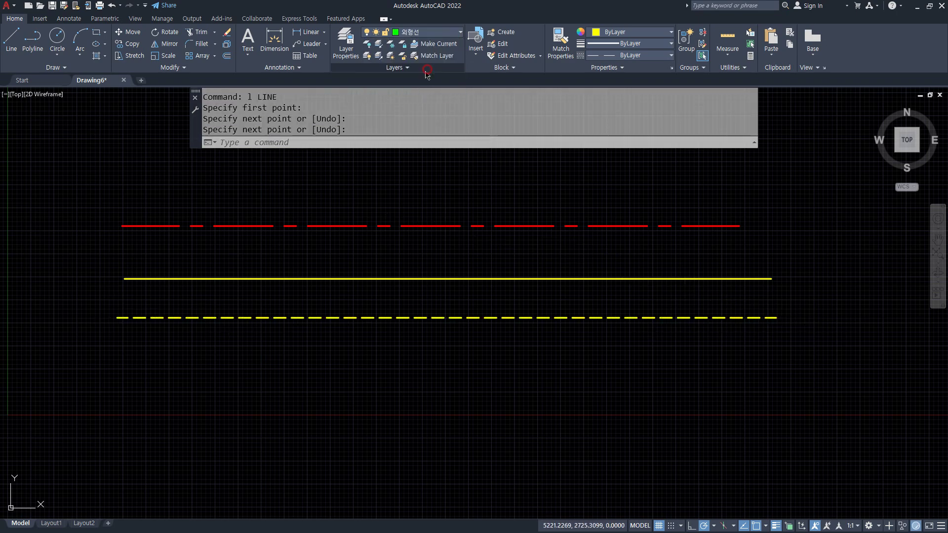
{"action": "type", "text": "l"}
{"action": "key", "text": "Return"}
{"action": "left_click", "coordinate": [144, 355]}
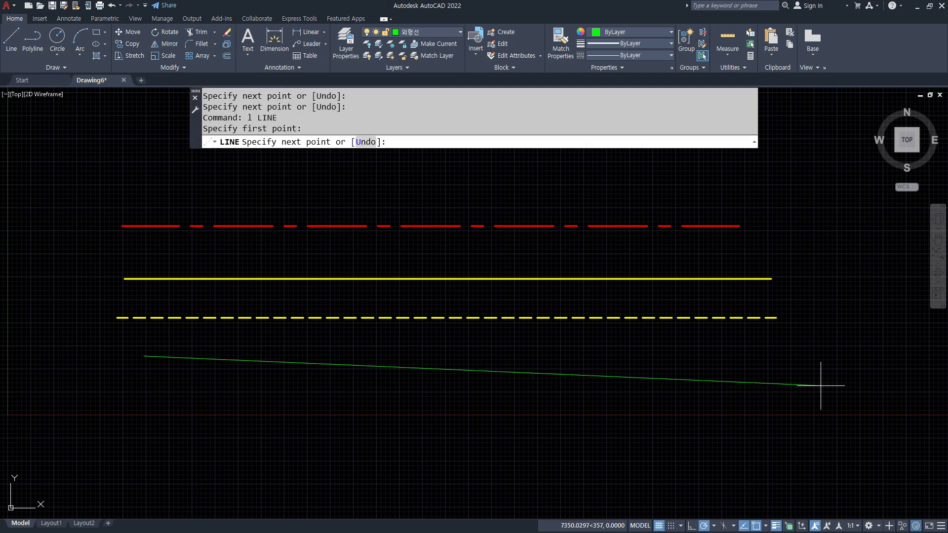
{"action": "left_click", "coordinate": [784, 355]}
{"action": "key", "text": "Return"}
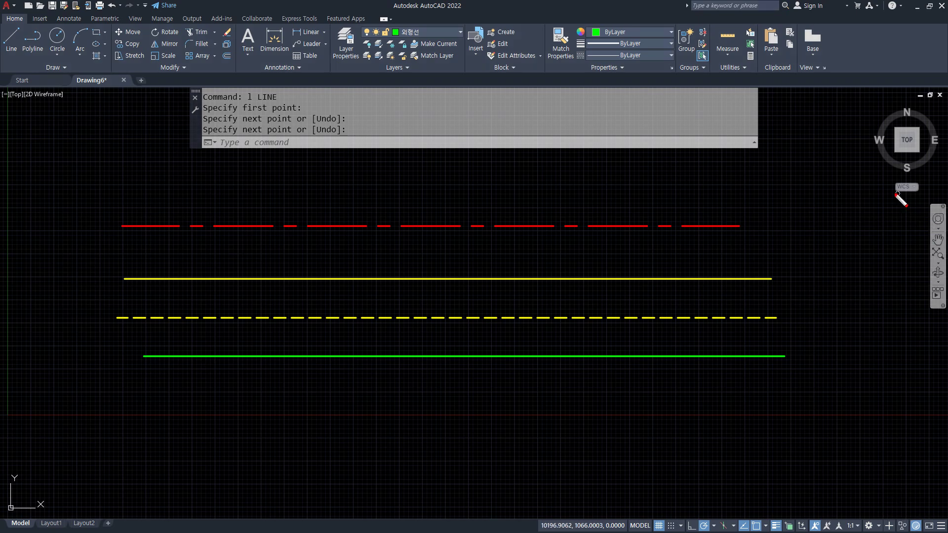
{"action": "left_click_drag", "start_coordinate": [656, 74], "coordinate": [616, 74]}
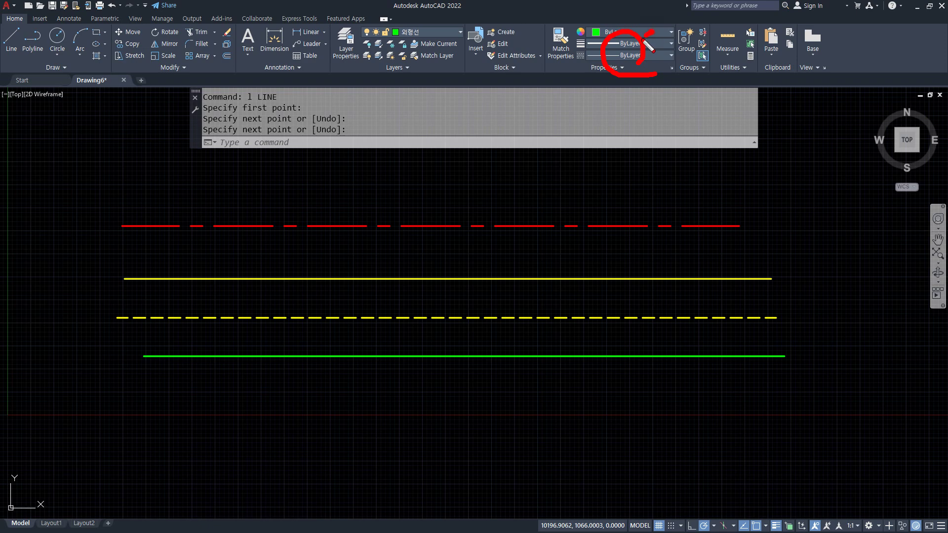
{"action": "left_click_drag", "start_coordinate": [467, 45], "coordinate": [401, 47]}
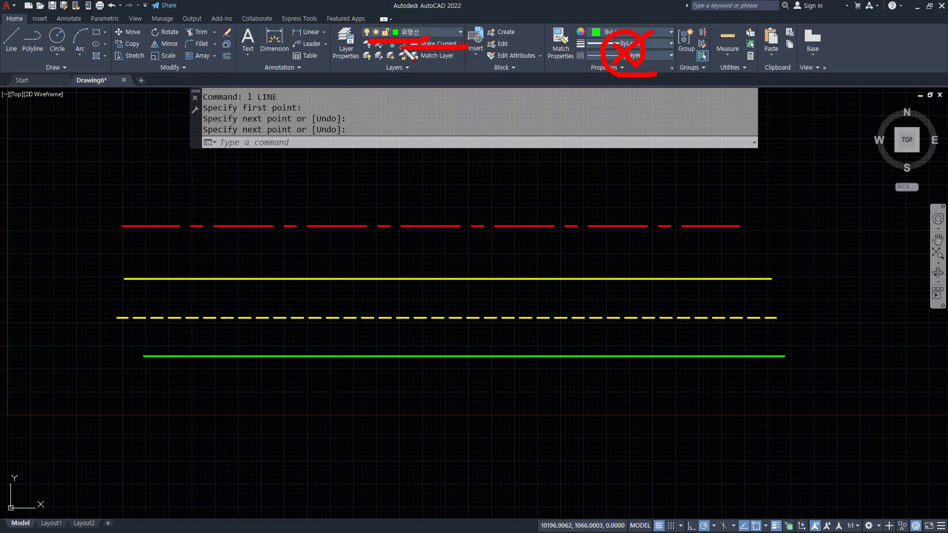
{"action": "key", "text": "Escape"}
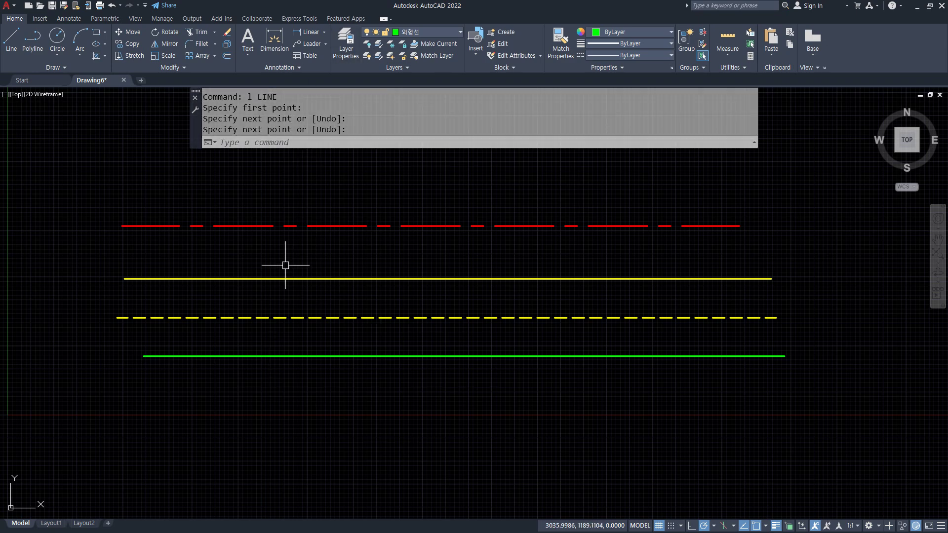
- Erase all four horizontal lines from the drawing
{"action": "left_click", "coordinate": [603, 425]}
{"action": "left_click", "coordinate": [354, 203]}
{"action": "type", "text": "e"}
{"action": "key", "text": "Return"}
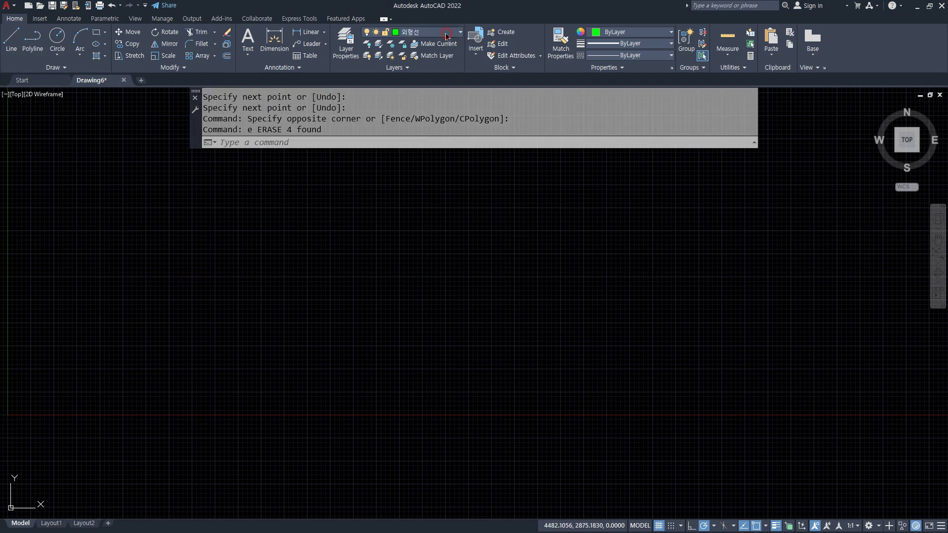
- Make 중심선 the current layer and draw a long horizontal center line across the drawing area
{"action": "left_click", "coordinate": [447, 35]}
{"action": "left_click", "coordinate": [424, 91]}
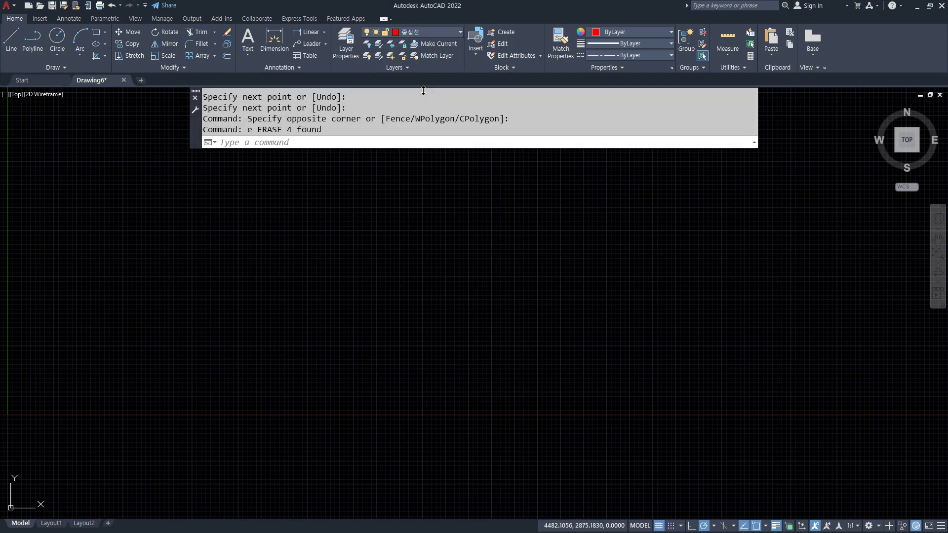
{"action": "middle_click", "coordinate": [434, 269]}
{"action": "middle_click", "coordinate": [434, 269]}
{"action": "type", "text": "l"}
{"action": "key", "text": "Return"}
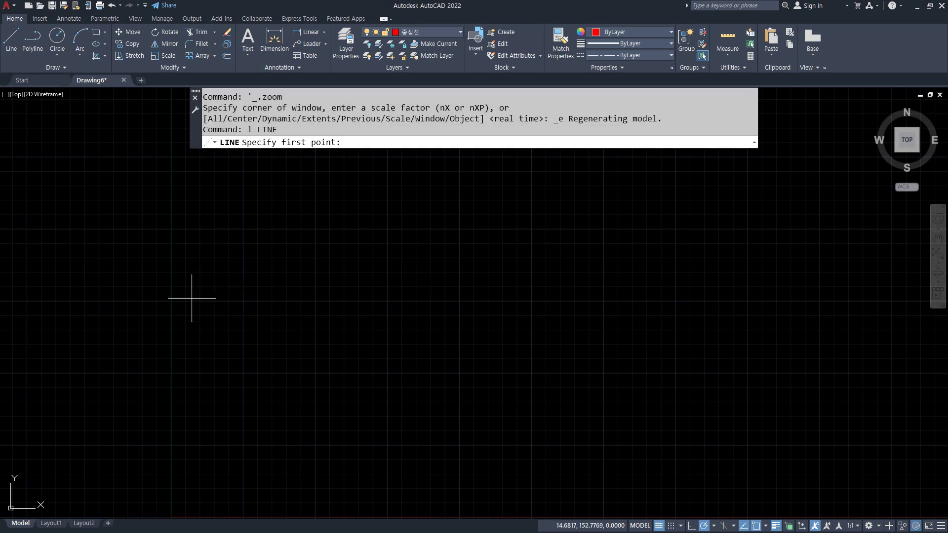
{"action": "left_click", "coordinate": [191, 302]}
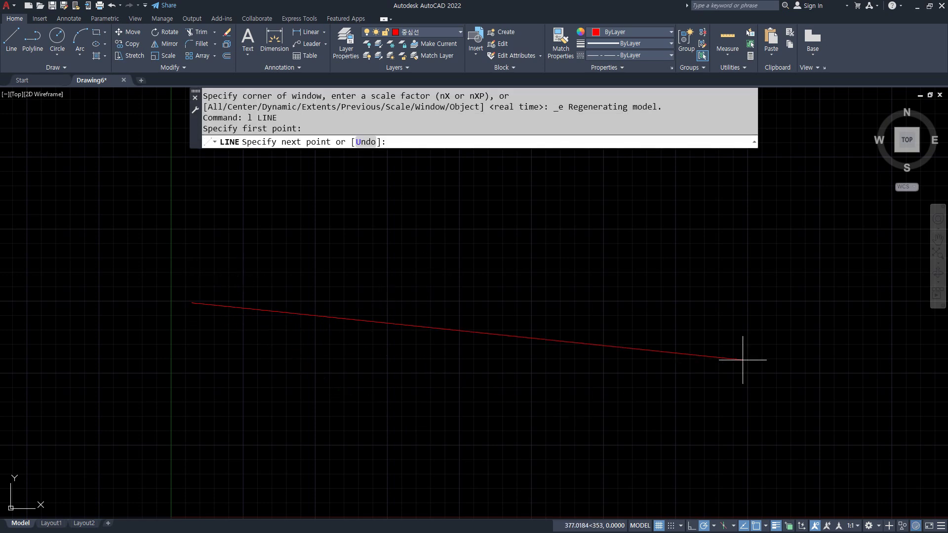
{"action": "left_click", "coordinate": [769, 303]}
{"action": "key", "text": "Return"}
- Draw a vertical center line crossing the horizontal one near its left end
{"action": "key", "text": "Return"}
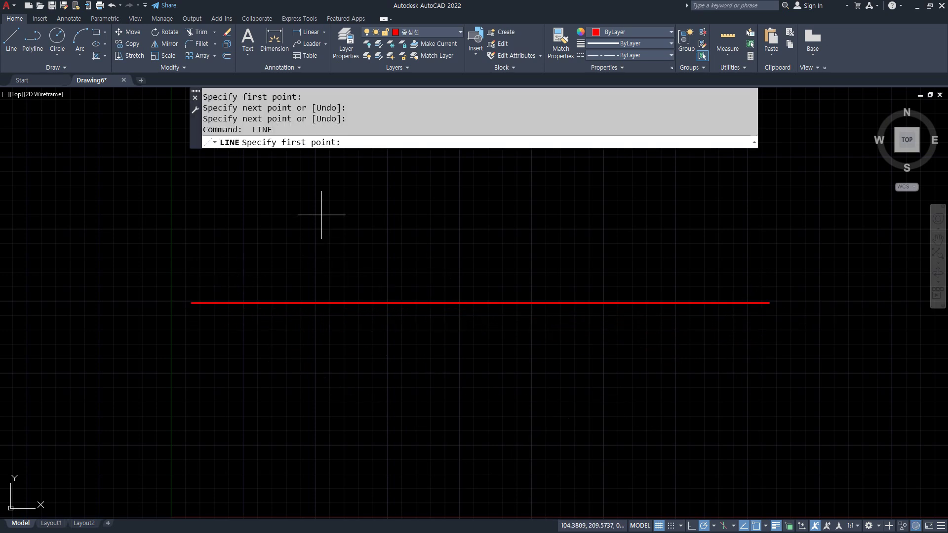
{"action": "left_click", "coordinate": [318, 160]}
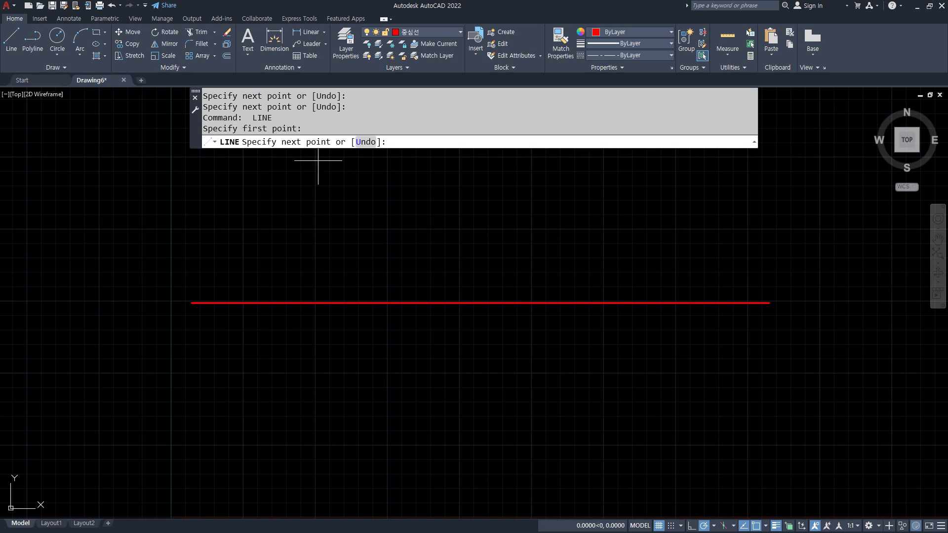
{"action": "left_click", "coordinate": [318, 446]}
{"action": "key", "text": "Return"}
- Set the global linetype scale factor (LTSCALE) to 0.5
{"action": "type", "text": "lts"}
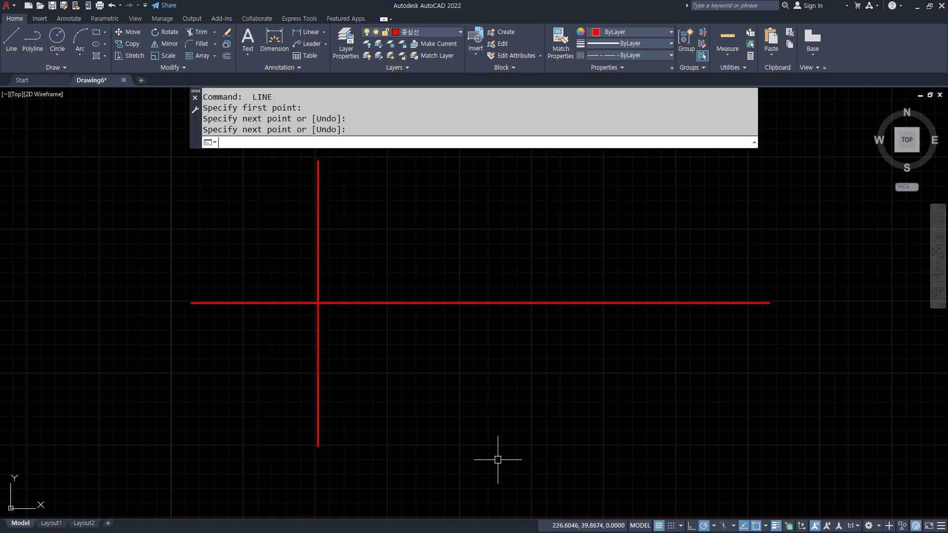
{"action": "key", "text": "Return"}
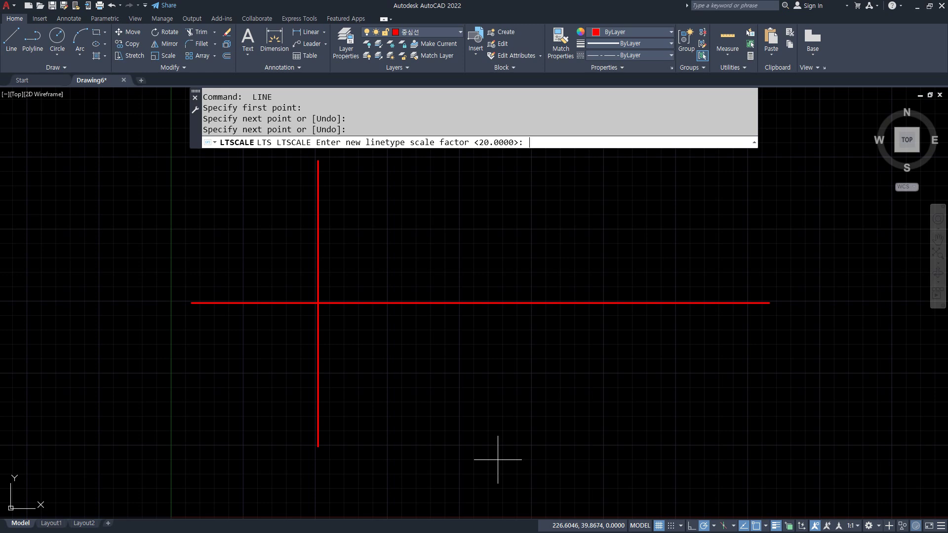
{"action": "key", "text": "Return"}
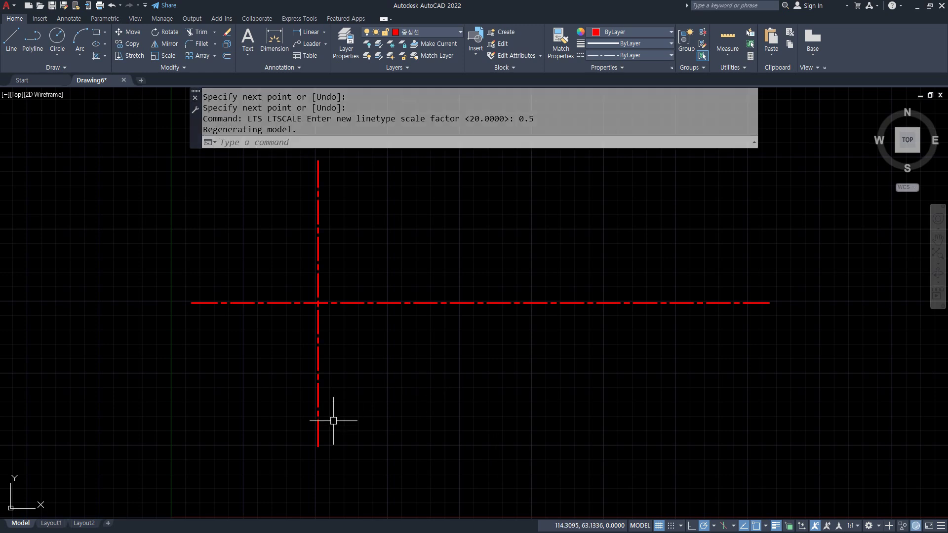
{"action": "scroll", "coordinate": [329, 348], "scroll_direction": "up", "scroll_amount": 2}
{"action": "mouse_move", "coordinate": [327, 346]}
{"action": "left_mouse_down"}
{"action": "mouse_move", "coordinate": [322, 365]}
{"action": "mouse_move", "coordinate": [310, 351]}
{"action": "mouse_move", "coordinate": [536, 360]}
{"action": "mouse_move", "coordinate": [530, 385]}
{"action": "left_mouse_up"}
{"action": "key", "text": "Escape"}
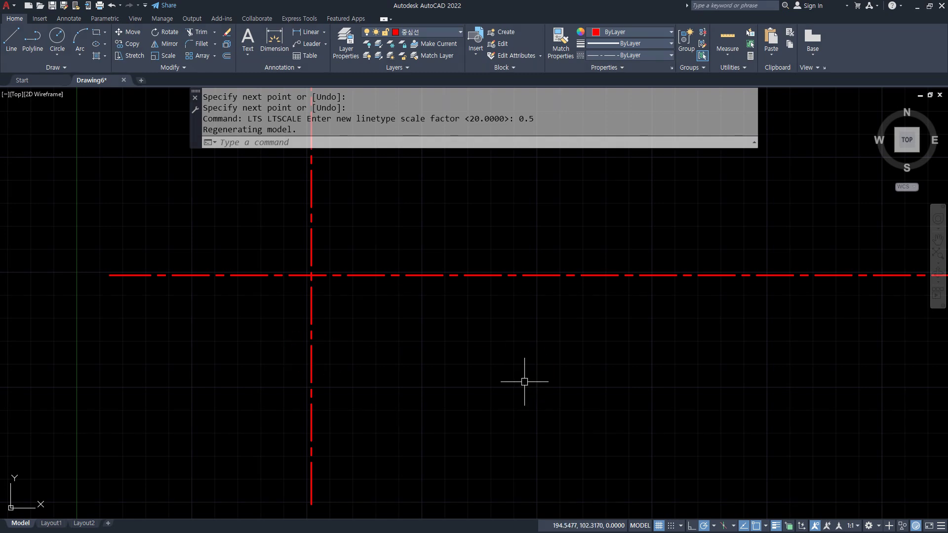
- Offset the vertical center line 50 to the right
{"action": "type", "text": "o"}
{"action": "key", "text": "Return"}
{"action": "type", "text": "50"}
{"action": "key", "text": "Return"}
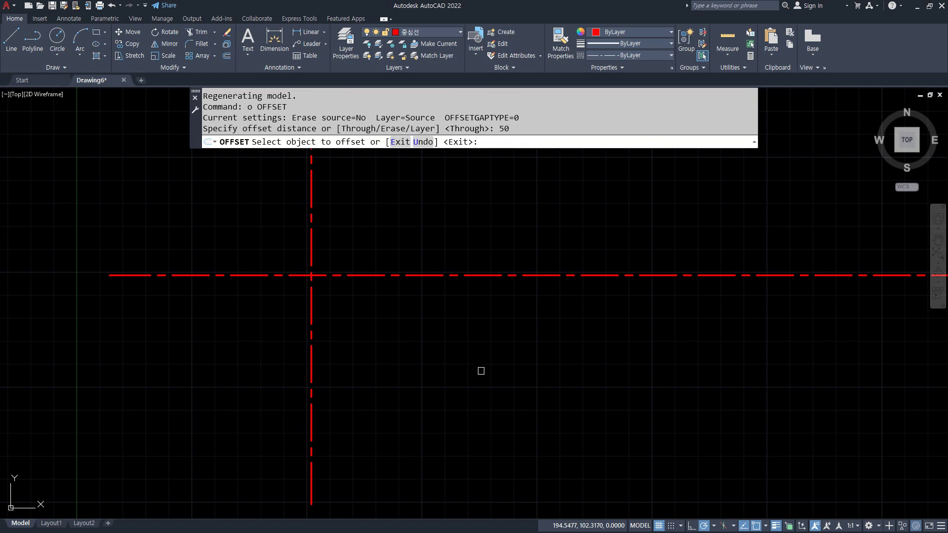
{"action": "left_click", "coordinate": [309, 322]}
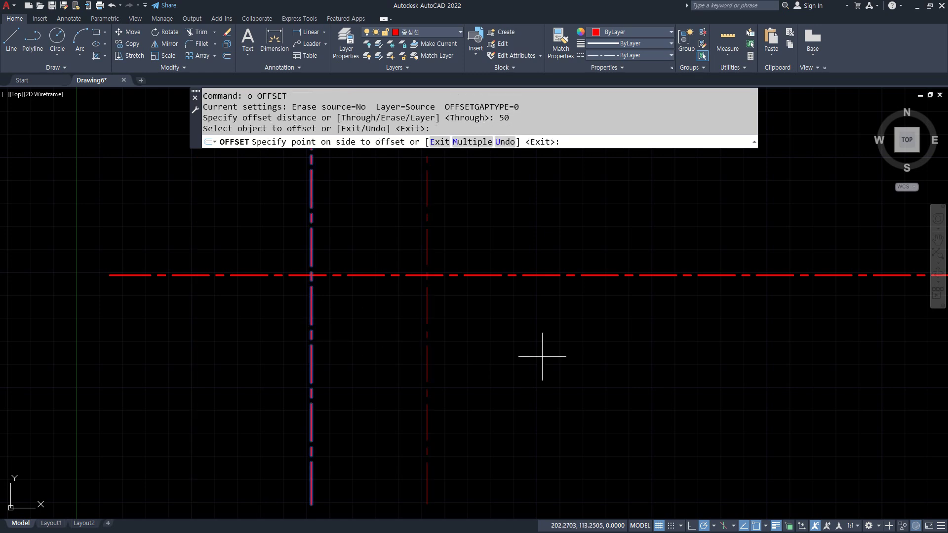
{"action": "left_click", "coordinate": [502, 354]}
{"action": "scroll", "coordinate": [301, 218], "scroll_direction": "up", "scroll_amount": 2}
{"action": "mouse_move", "coordinate": [444, 303]}
{"action": "middle_mouse_down"}
{"action": "mouse_move", "coordinate": [328, 296]}
{"action": "mouse_move", "coordinate": [349, 309]}
{"action": "middle_mouse_up"}
{"action": "middle_click_drag", "start_coordinate": [605, 442], "coordinate": [636, 444]}
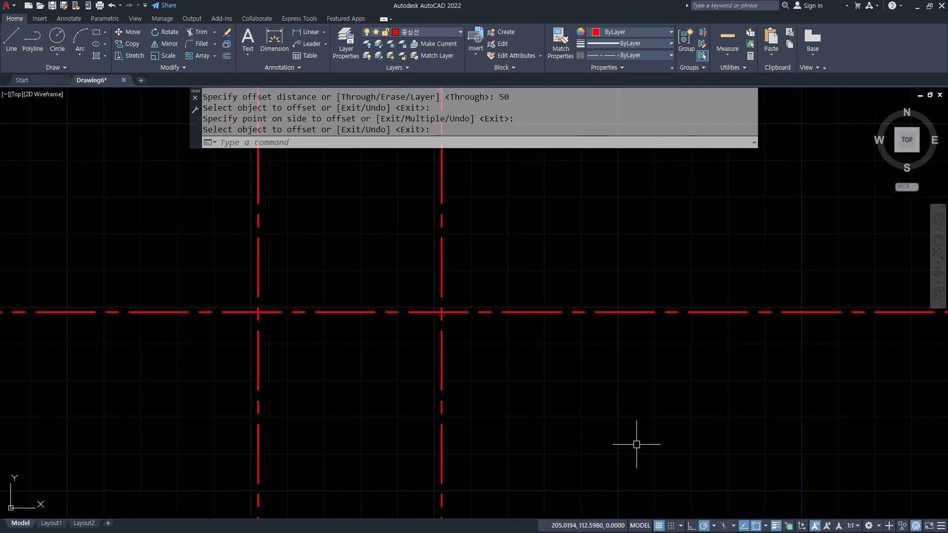
{"action": "key", "text": "Return"}
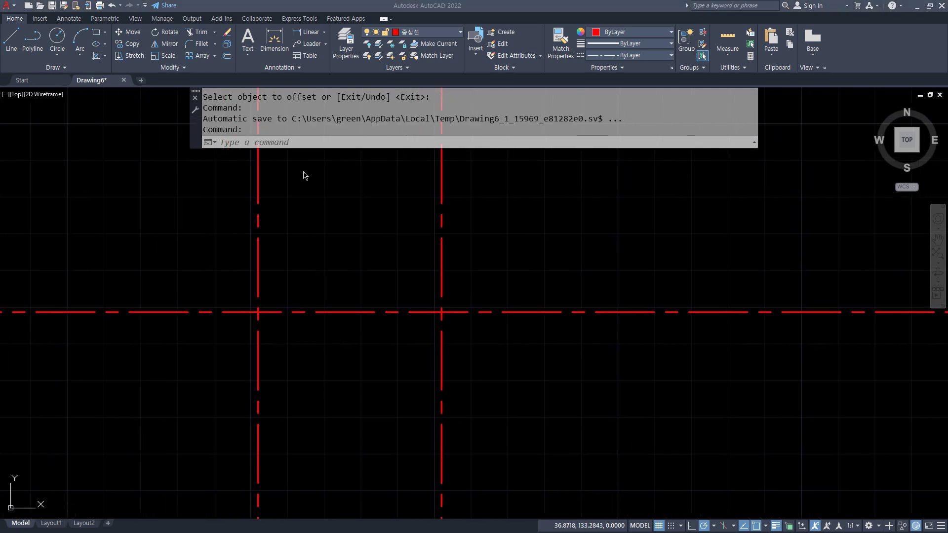
- Make 외형선 the current layer and draw a circle of radius 8 centered on the left intersection of the center lines
{"action": "left_click", "coordinate": [433, 32]}
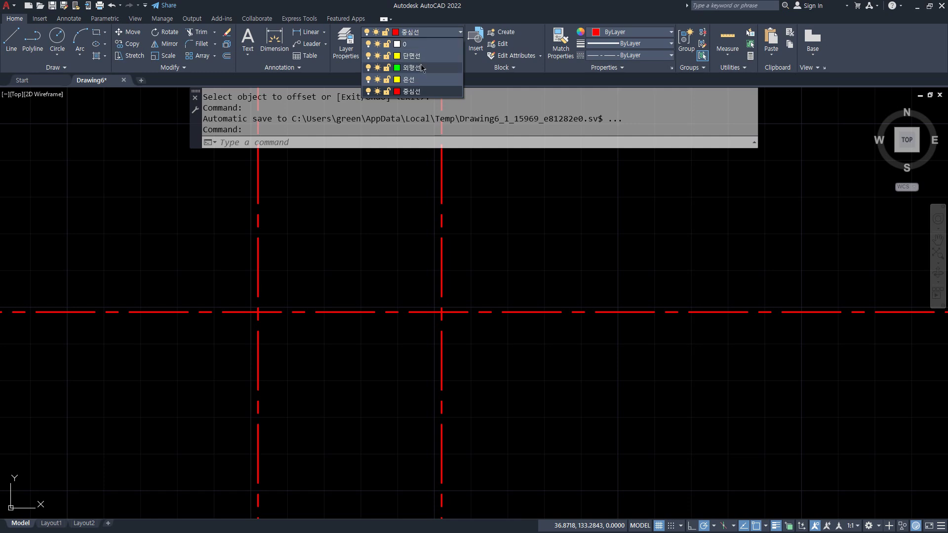
{"action": "left_click", "coordinate": [413, 68]}
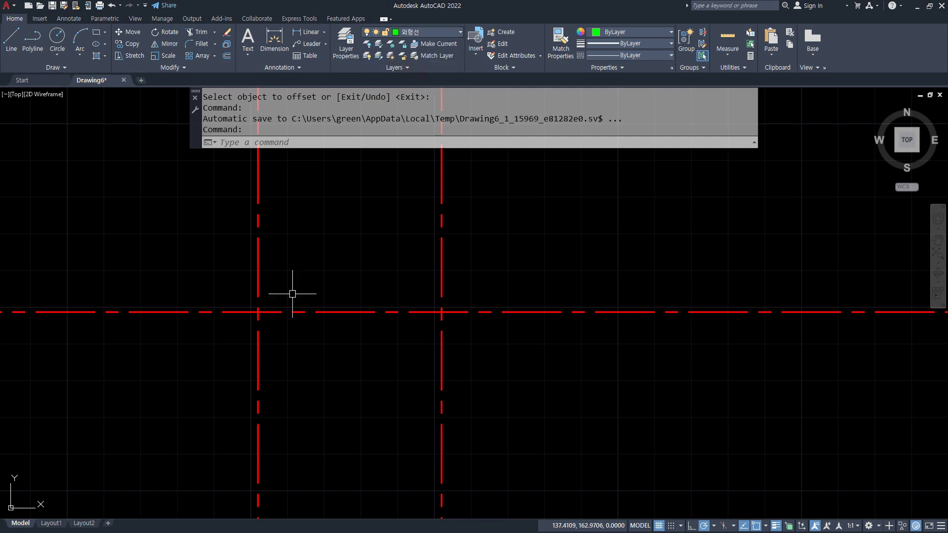
{"action": "left_click", "coordinate": [295, 266]}
{"action": "left_click", "coordinate": [288, 261]}
{"action": "type", "text": "c"}
{"action": "key", "text": "Return"}
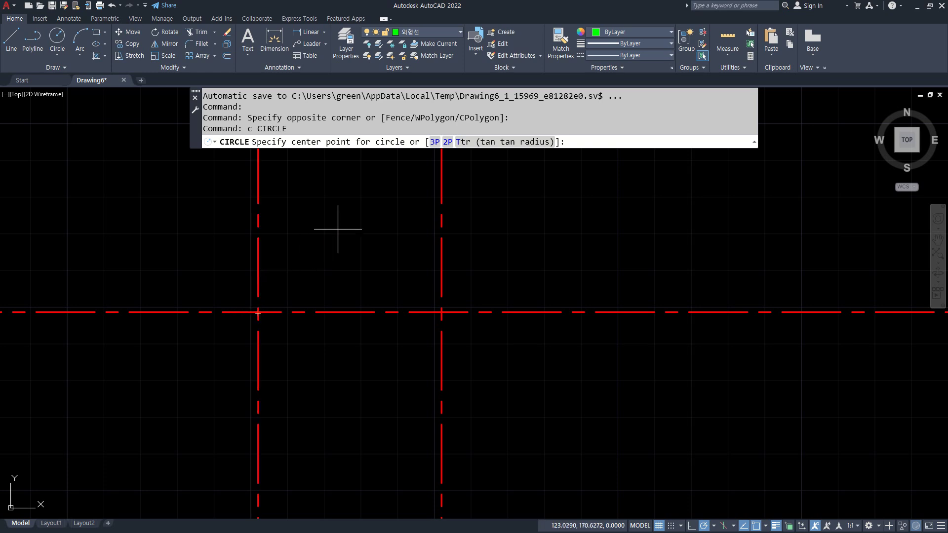
{"action": "right_click", "coordinate": [353, 224], "text": "shift"}
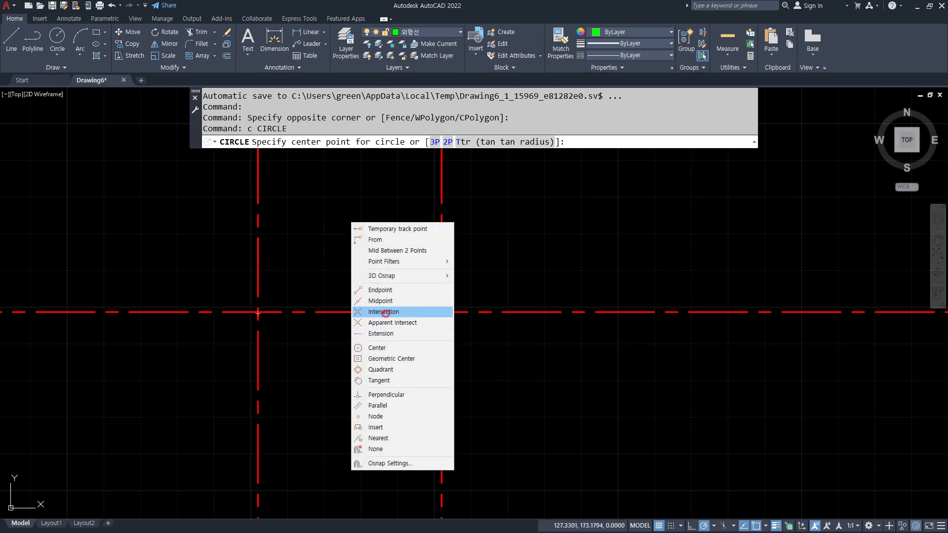
{"action": "left_click", "coordinate": [383, 312]}
{"action": "left_click", "coordinate": [258, 311]}
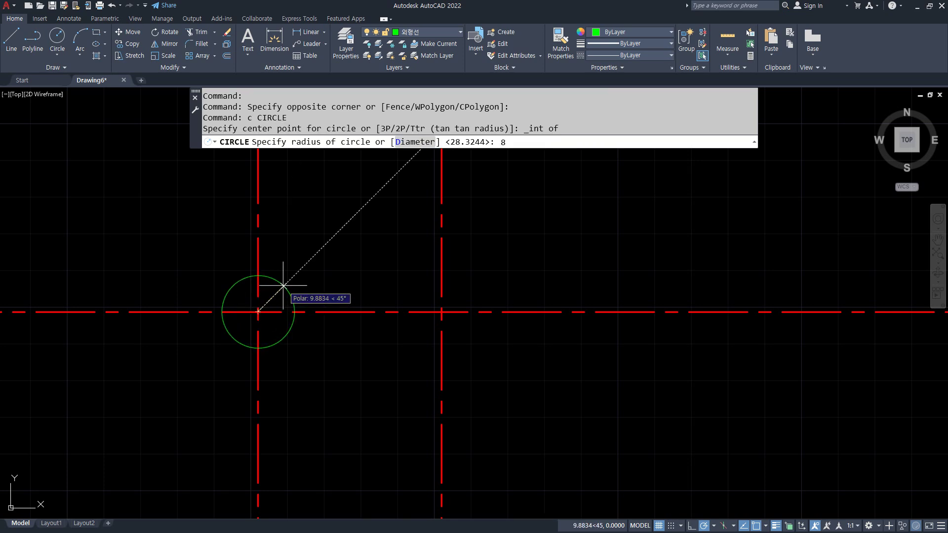
{"action": "key", "text": "Return"}
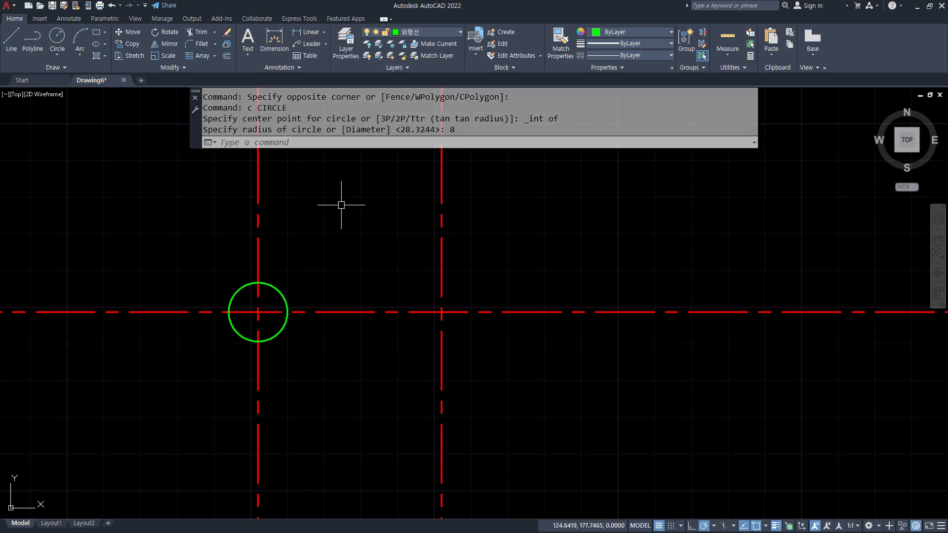
- Draw a concentric circle of radius 15 at the left center-line intersection
{"action": "type", "text": "c"}
{"action": "key", "text": "Return"}
{"action": "right_click", "coordinate": [341, 203], "text": "shift"}
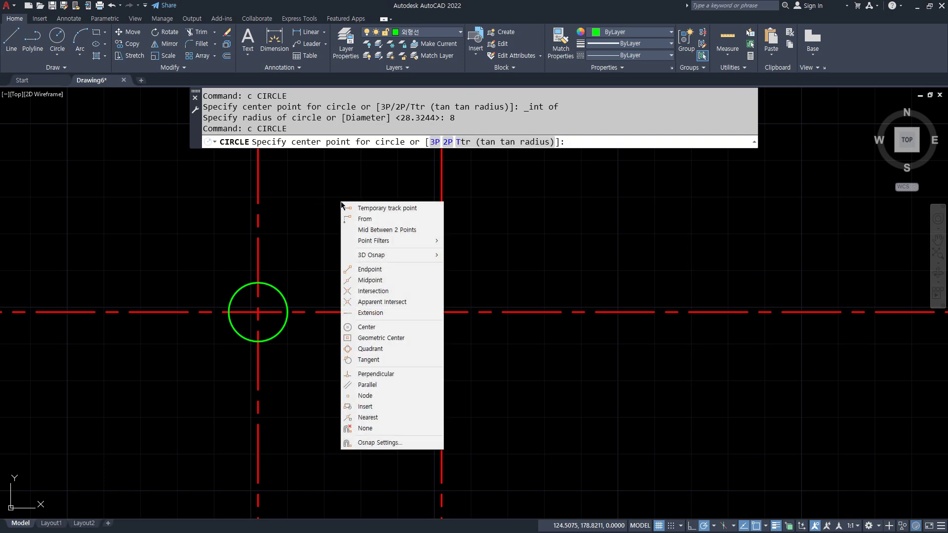
{"action": "left_click", "coordinate": [372, 291]}
{"action": "left_click", "coordinate": [257, 312]}
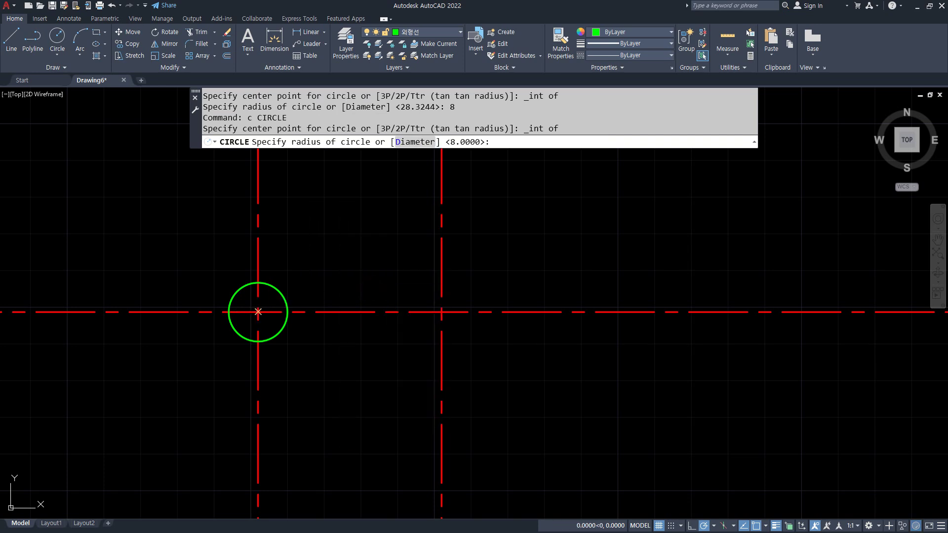
{"action": "type", "text": "15"}
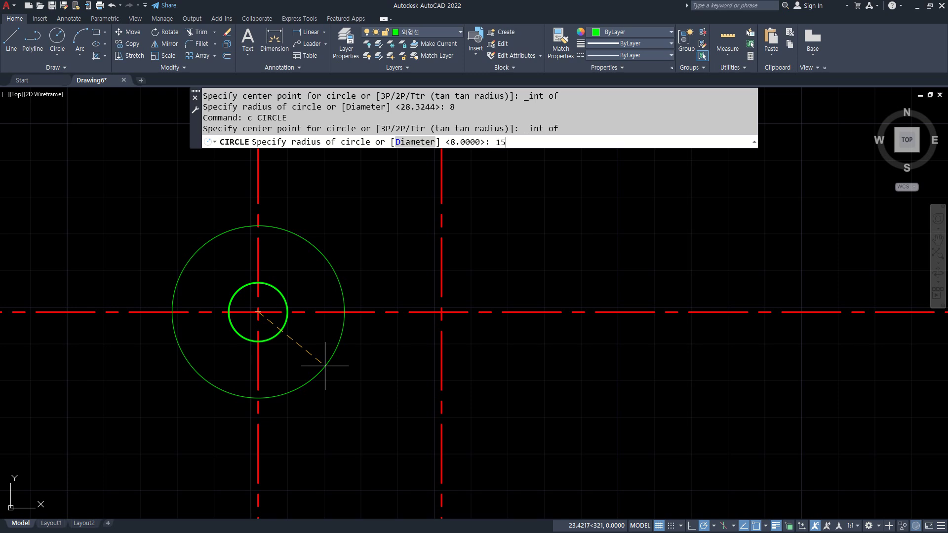
{"action": "key", "text": "Return"}
- Draw a circle of radius 5 centered on the right intersection of the center lines
{"action": "type", "text": "c"}
{"action": "key", "text": "Return"}
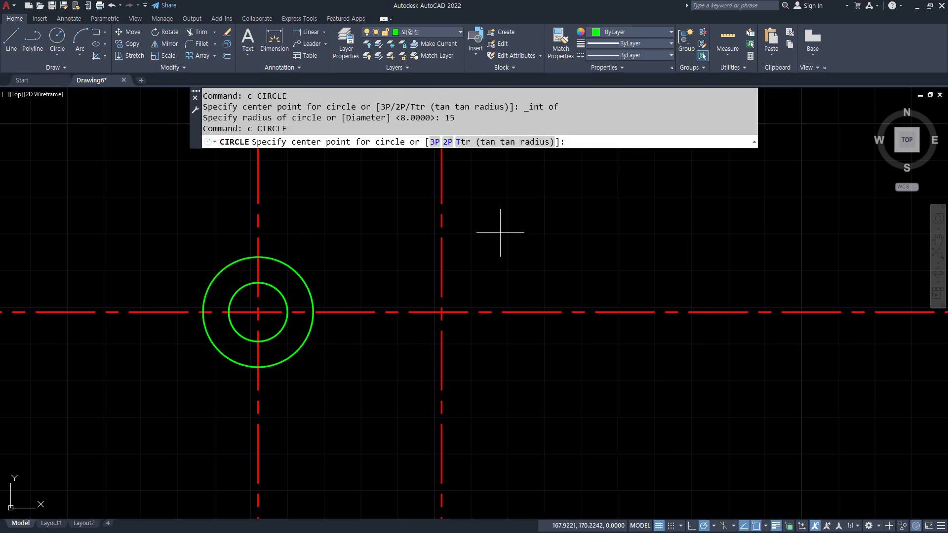
{"action": "right_click", "coordinate": [502, 217], "text": "shift"}
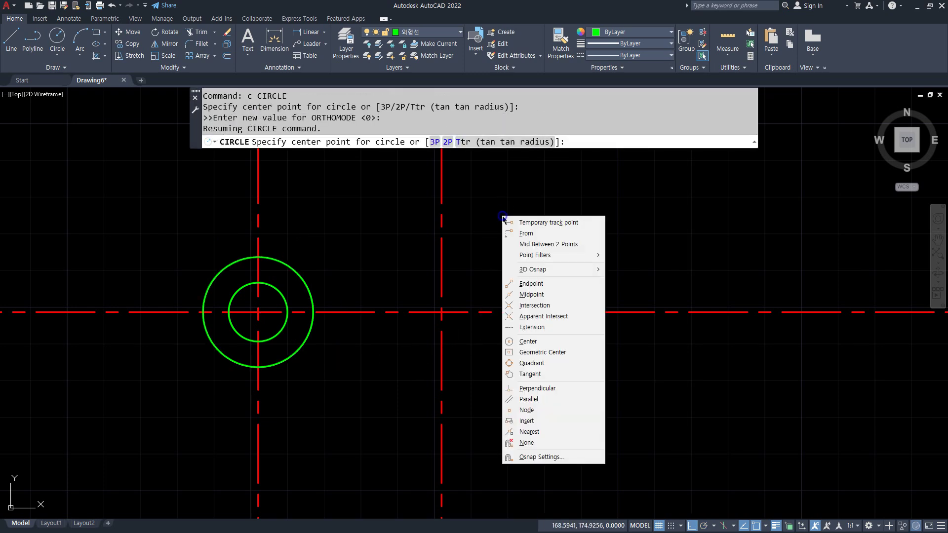
{"action": "left_click", "coordinate": [535, 306]}
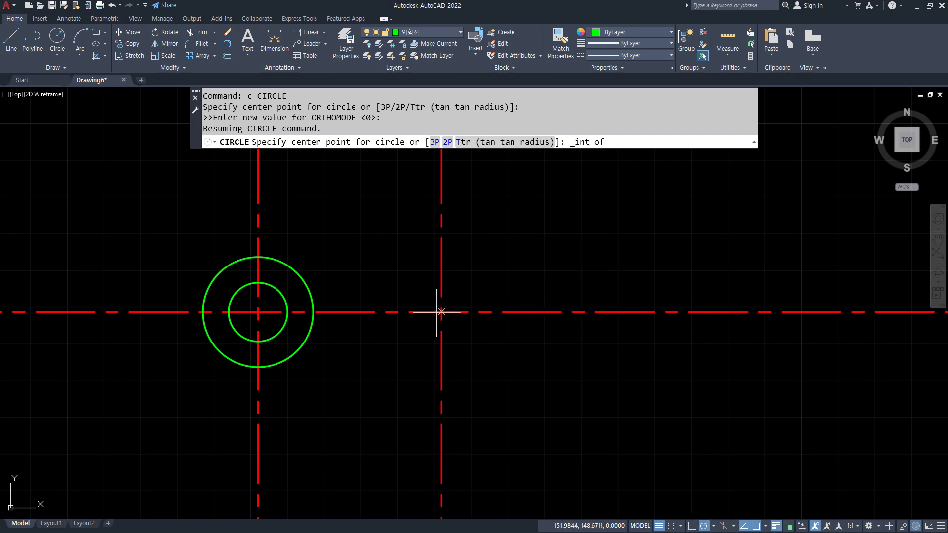
{"action": "left_click", "coordinate": [441, 312]}
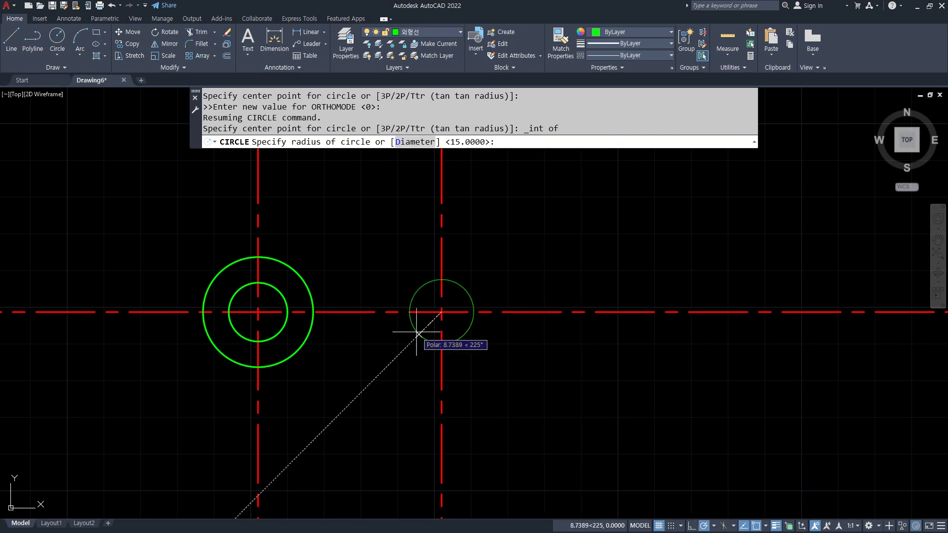
{"action": "type", "text": "5"}
{"action": "key", "text": "Return"}
- Draw a concentric circle of radius 10 at the right center-line intersection
{"action": "type", "text": "c"}
{"action": "key", "text": "Return"}
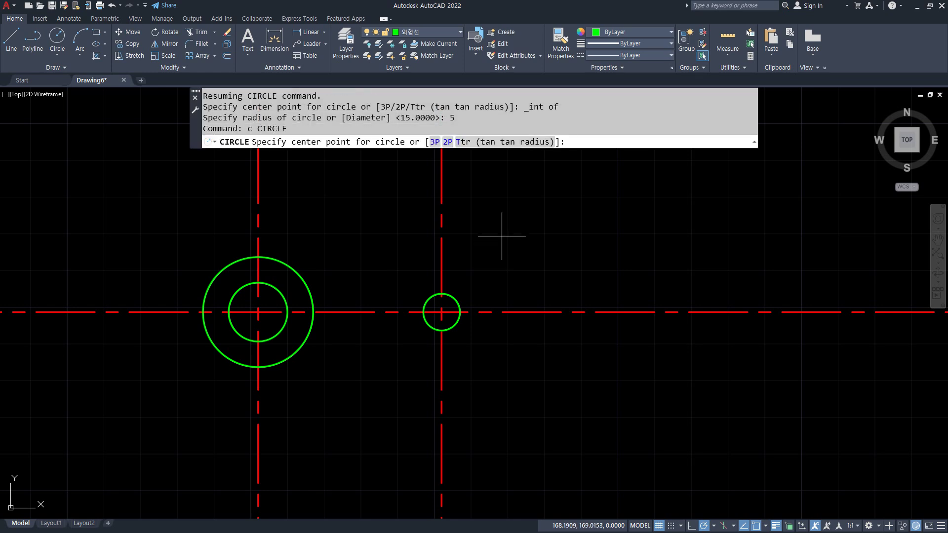
{"action": "right_click", "coordinate": [501, 228], "text": "shift"}
{"action": "left_click", "coordinate": [536, 318]}
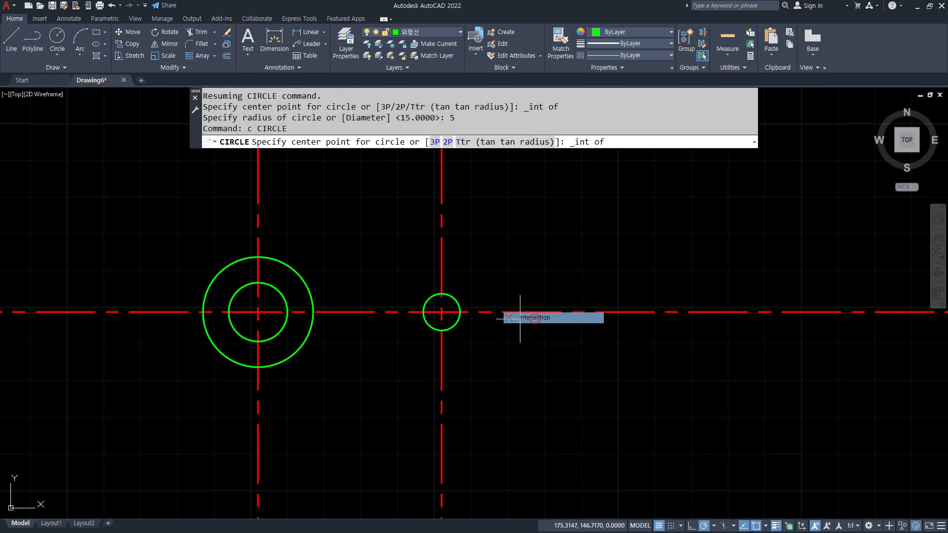
{"action": "left_click", "coordinate": [440, 312]}
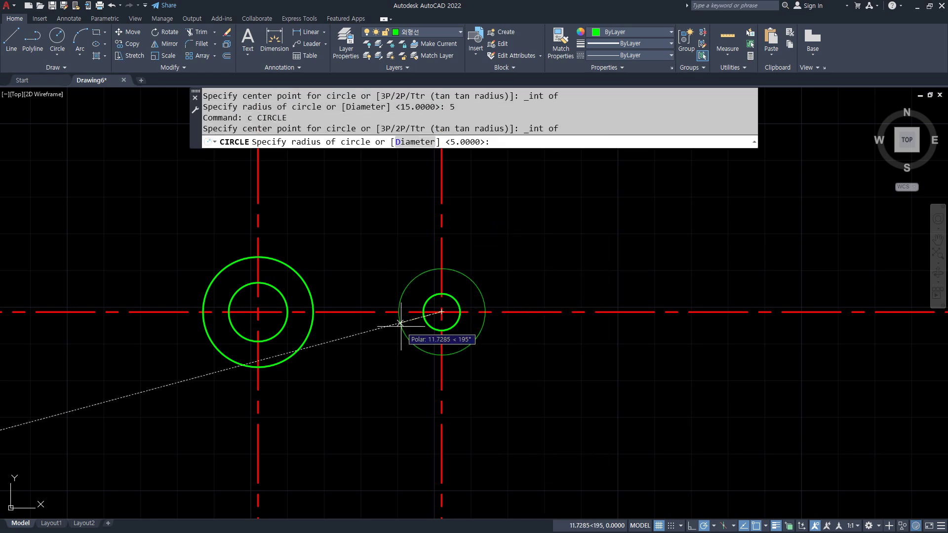
{"action": "type", "text": "10"}
{"action": "key", "text": "Return"}
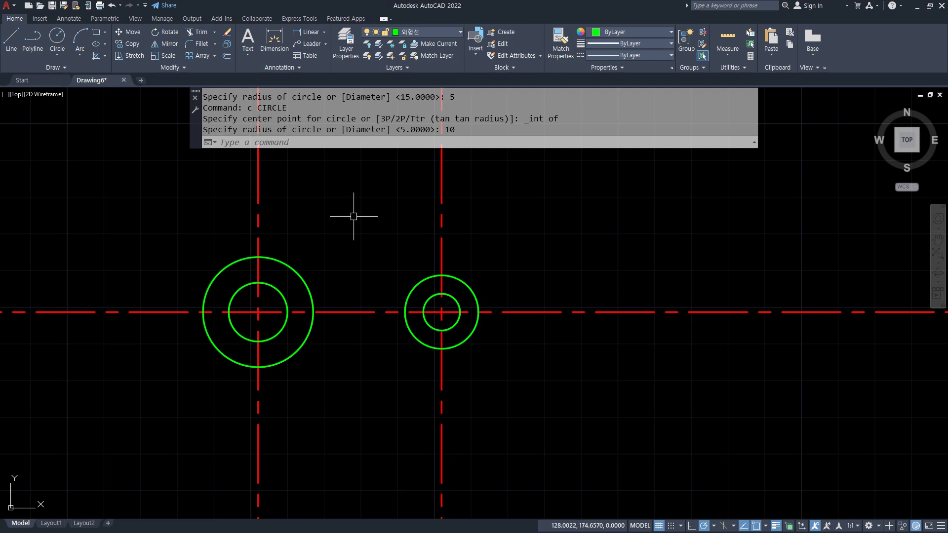
{"action": "left_click_drag", "start_coordinate": [254, 204], "coordinate": [273, 197]}
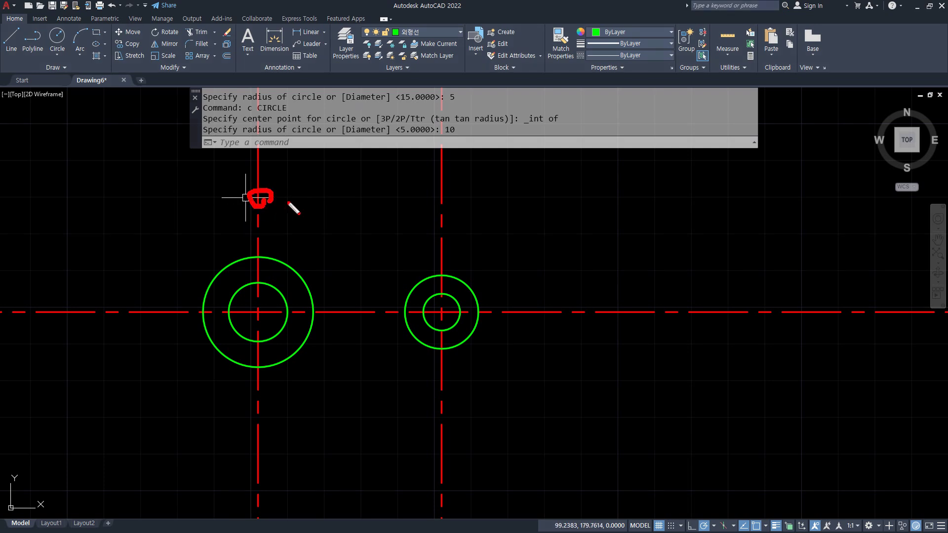
{"action": "left_click_drag", "start_coordinate": [445, 209], "coordinate": [451, 206]}
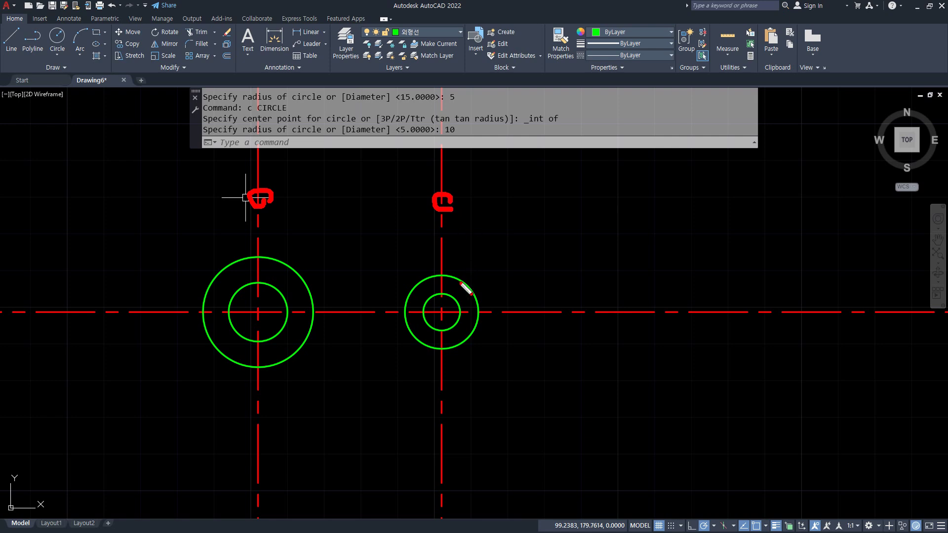
{"action": "left_click_drag", "start_coordinate": [262, 254], "coordinate": [228, 252]}
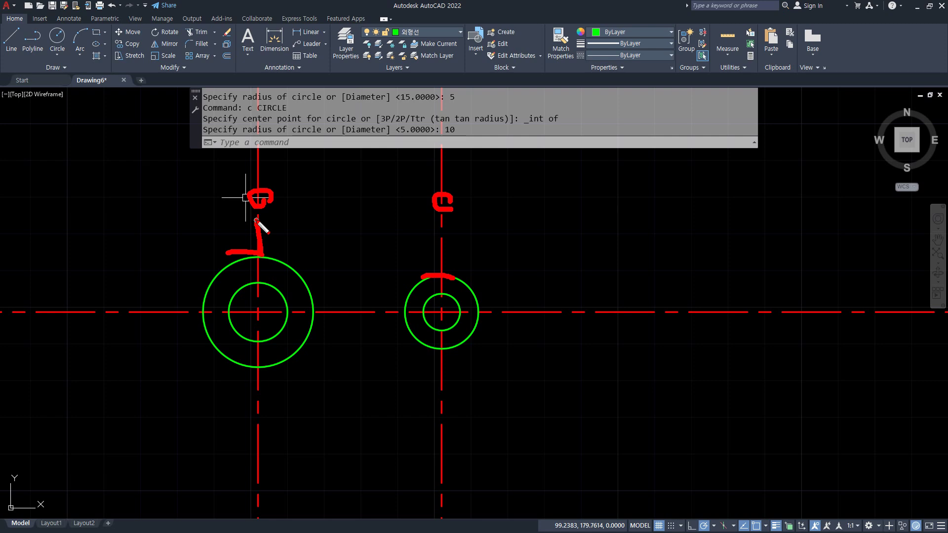
{"action": "key", "text": "Escape"}
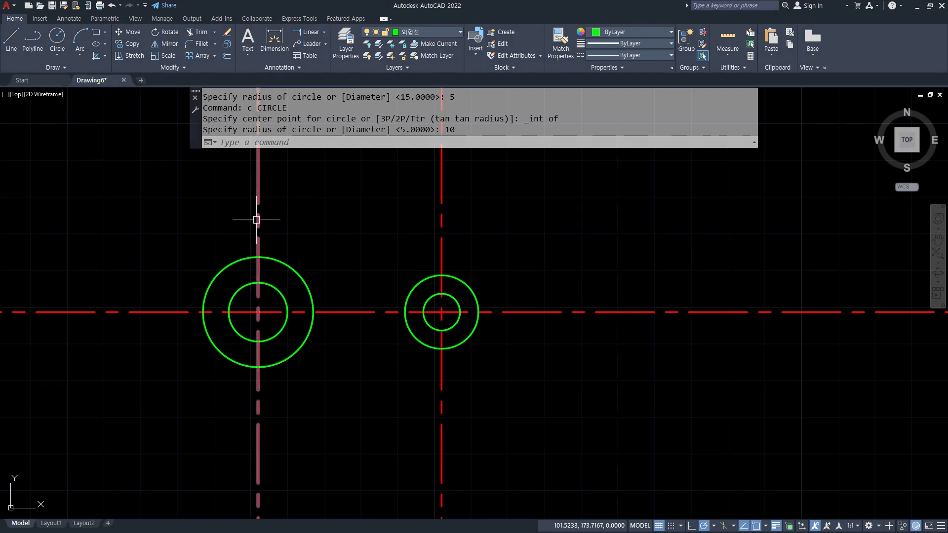
- Offset the outer circle of each concentric pair outward by 5
{"action": "type", "text": "o"}
{"action": "key", "text": "Return"}
{"action": "type", "text": "5"}
{"action": "key", "text": "Return"}
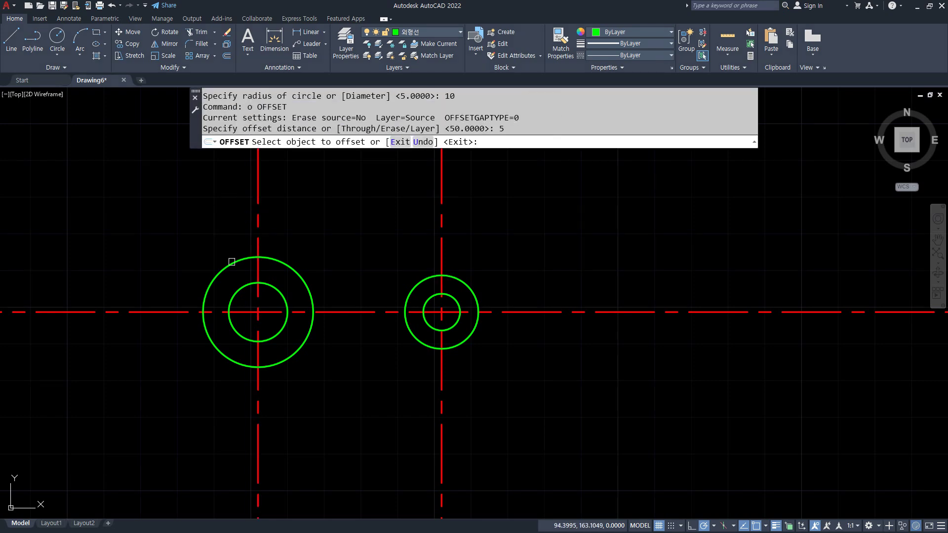
{"action": "left_click", "coordinate": [233, 263]}
{"action": "left_click", "coordinate": [197, 205]}
{"action": "left_click", "coordinate": [471, 295]}
{"action": "left_click", "coordinate": [510, 269]}
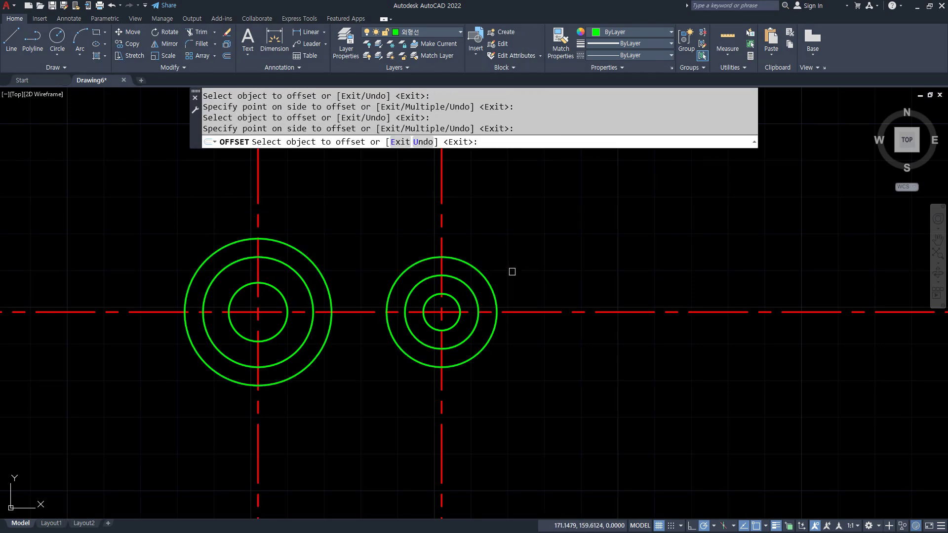
{"action": "key", "text": "Return"}
- Trim away the portions of the center lines that extend beyond the offset circles
{"action": "type", "text": "tr"}
{"action": "key", "text": "Return"}
{"action": "mouse_move", "coordinate": [191, 181]}
{"action": "left_mouse_down"}
{"action": "mouse_move", "coordinate": [529, 169]}
{"action": "mouse_move", "coordinate": [549, 212]}
{"action": "mouse_move", "coordinate": [540, 423]}
{"action": "mouse_move", "coordinate": [548, 456]}
{"action": "mouse_move", "coordinate": [121, 451]}
{"action": "mouse_move", "coordinate": [133, 313]}
{"action": "left_mouse_up"}
{"action": "key", "text": "Return"}
- Delete the two outermost circles that served as trimming boundaries
{"action": "left_click", "coordinate": [209, 366]}
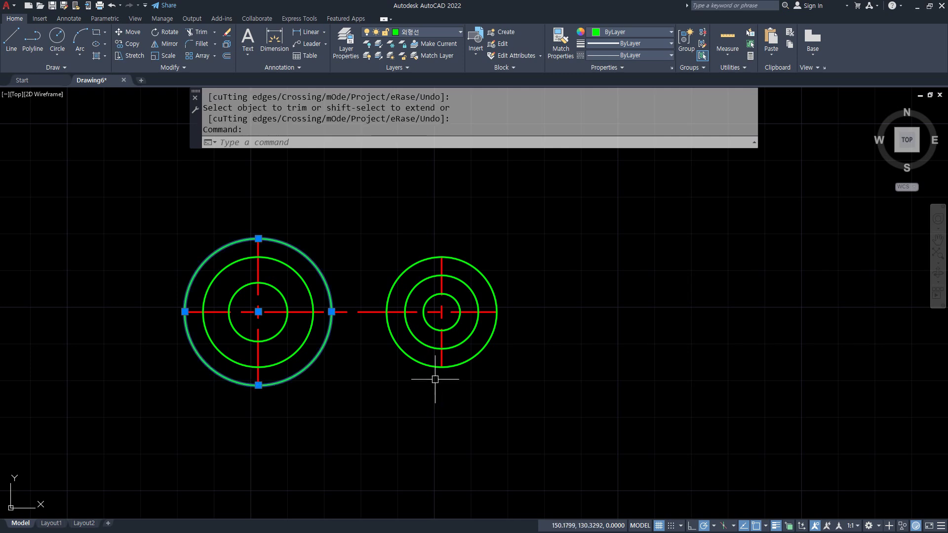
{"action": "left_click", "coordinate": [481, 349]}
{"action": "key", "text": "Delete"}
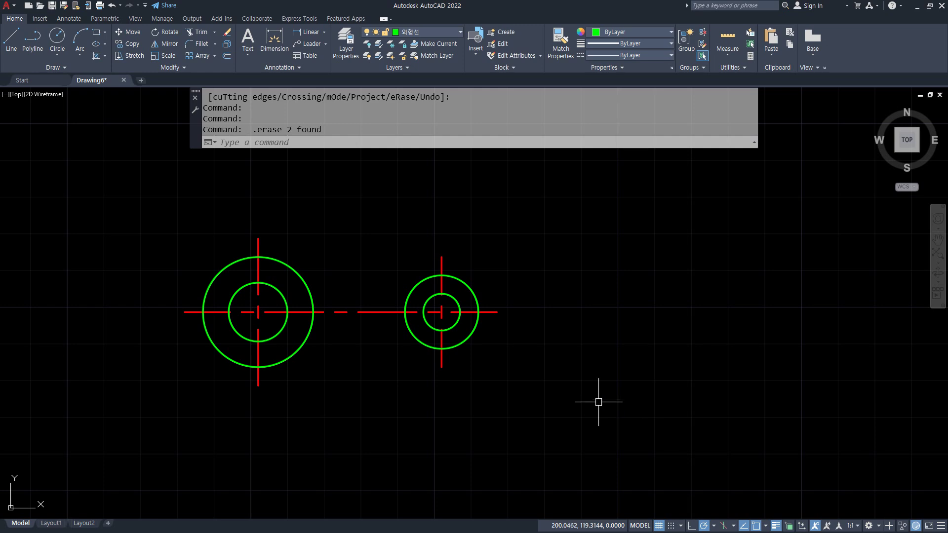
- Draw a line tangent to the tops of the radius 15 and radius 10 circles
{"action": "type", "text": "l"}
{"action": "key", "text": "Return"}
{"action": "right_click", "coordinate": [360, 183], "text": "shift"}
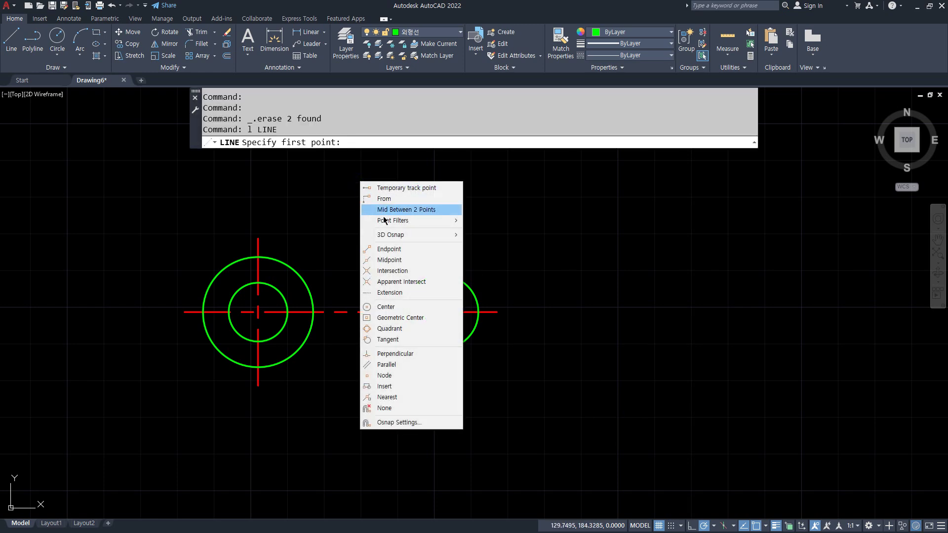
{"action": "left_click", "coordinate": [390, 338]}
{"action": "left_click", "coordinate": [233, 248]}
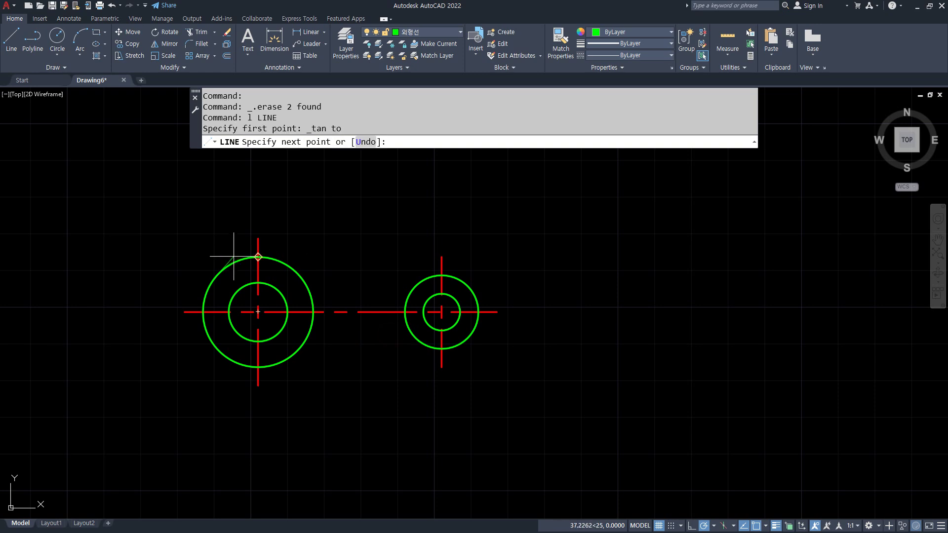
{"action": "right_click", "coordinate": [295, 181], "text": "shift"}
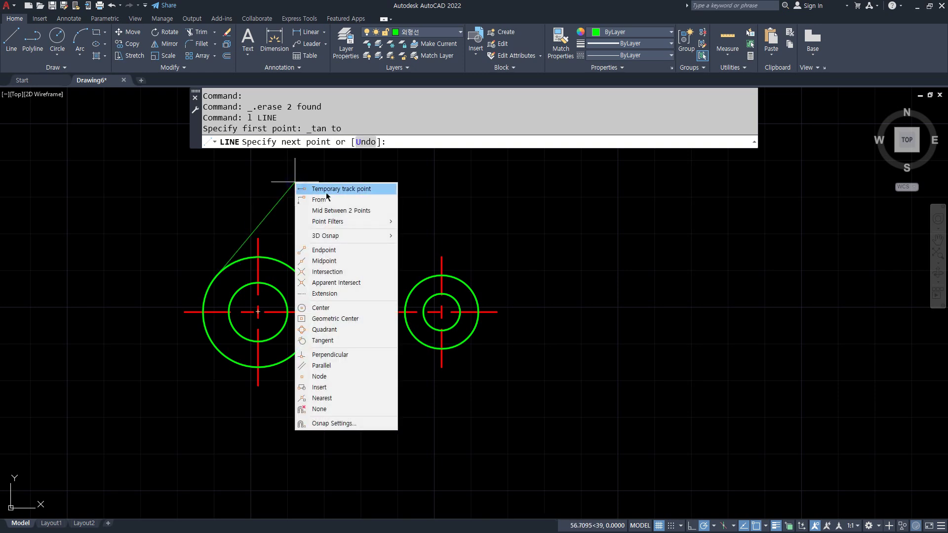
{"action": "left_click", "coordinate": [345, 339]}
{"action": "left_click", "coordinate": [466, 277]}
{"action": "key", "text": "Return"}
- Draw a second line tangent to the undersides of the radius 15 and radius 10 circles
{"action": "key", "text": "Return"}
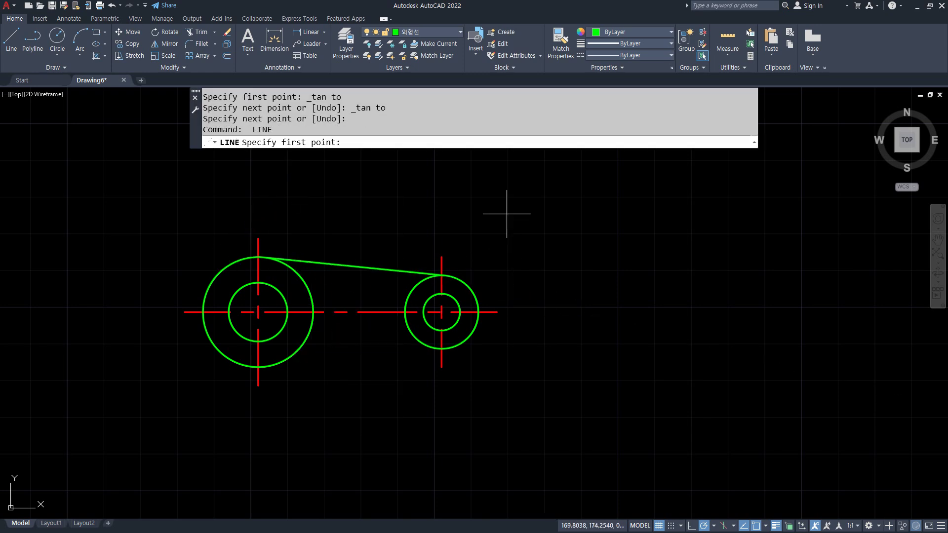
{"action": "right_click", "coordinate": [491, 190], "text": "shift"}
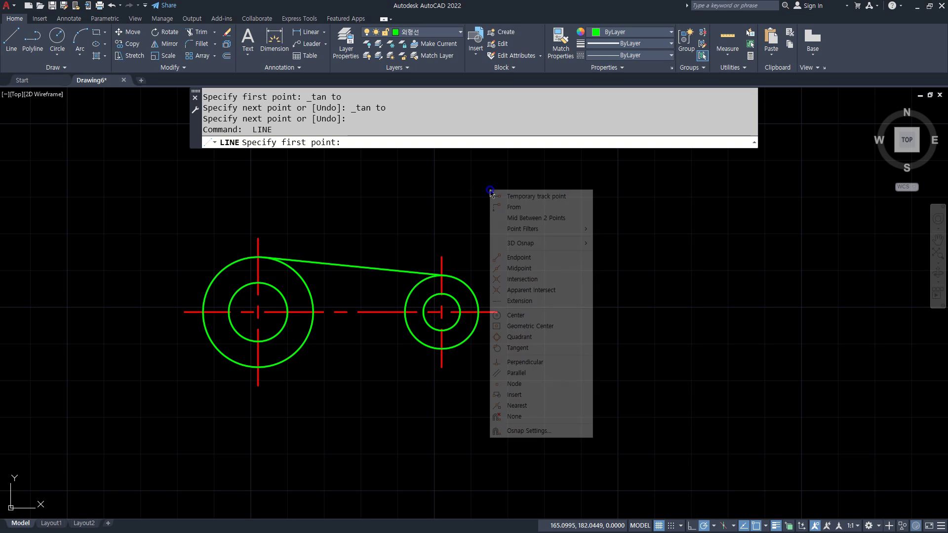
{"action": "left_click", "coordinate": [517, 348]}
{"action": "left_click", "coordinate": [220, 359]}
{"action": "right_click", "coordinate": [344, 233], "text": "shift"}
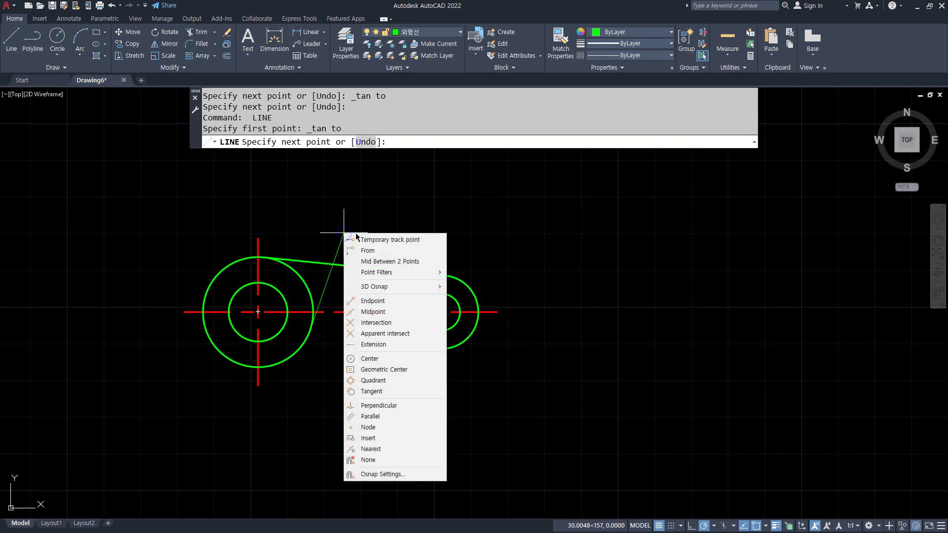
{"action": "left_click", "coordinate": [370, 390]}
{"action": "left_click", "coordinate": [466, 339]}
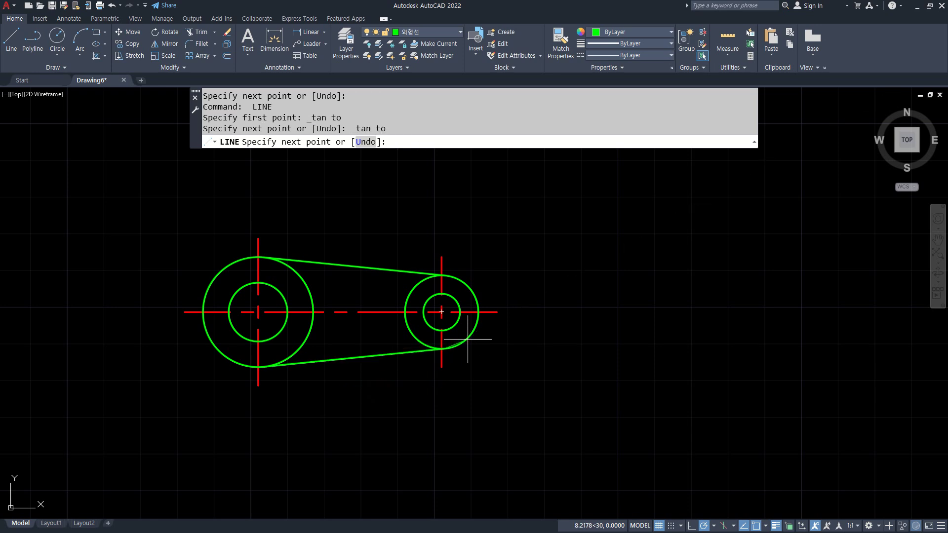
{"action": "key", "text": "Return"}
- Switch to the browser and check the finished part against the reference drawing, including the neighbouring practice parts
{"action": "scroll", "coordinate": [366, 310], "scroll_direction": "up", "scroll_amount": 4}
{"action": "scroll", "coordinate": [368, 314], "scroll_direction": "down", "scroll_amount": 2}
{"action": "middle_click_drag", "start_coordinate": [309, 317], "coordinate": [365, 300]}
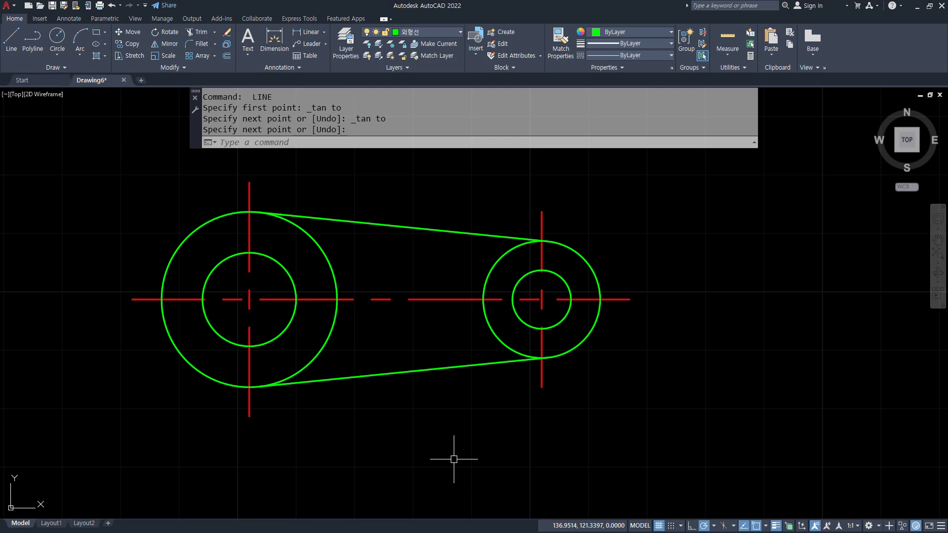
{"action": "key", "text": "alt+Tab"}
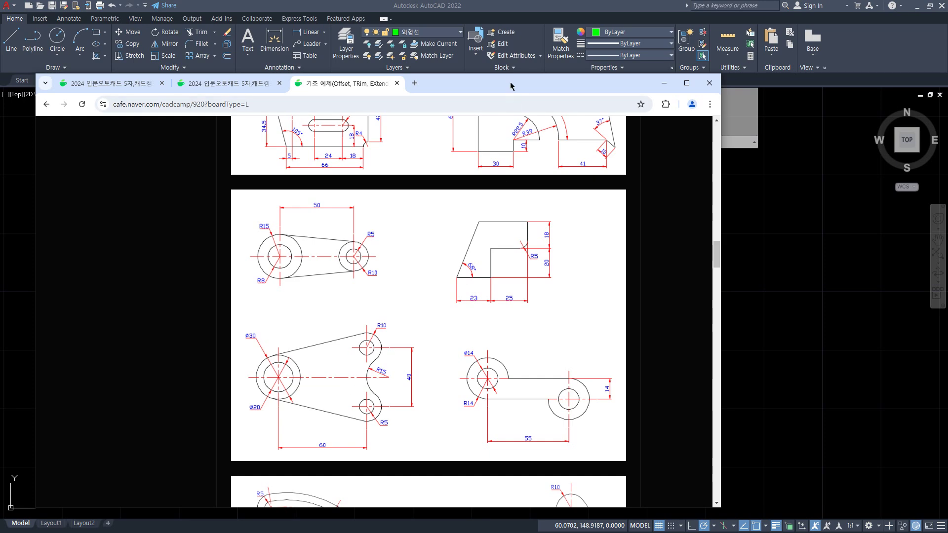
{"action": "left_click_drag", "start_coordinate": [510, 83], "coordinate": [0, 83]}
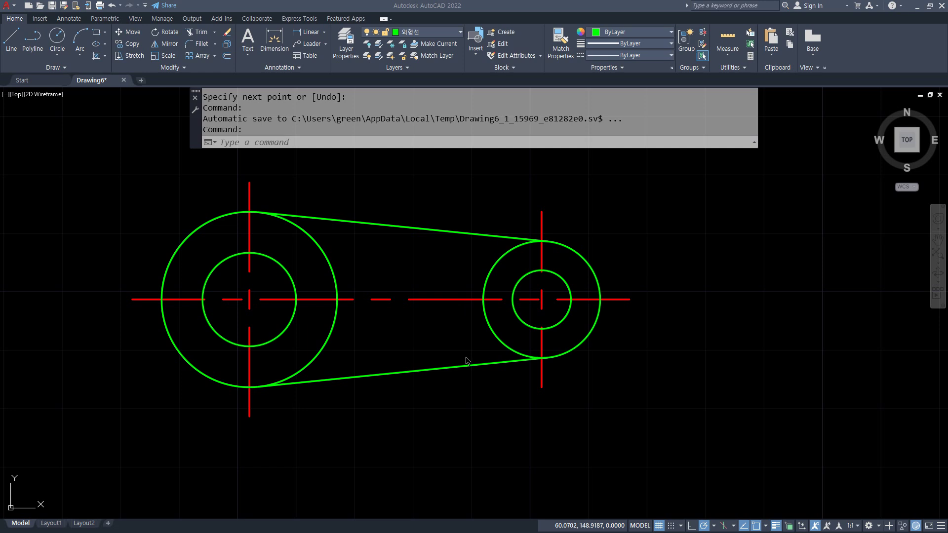
{"action": "mouse_move", "coordinate": [406, 307]}
{"action": "left_mouse_down"}
{"action": "mouse_move", "coordinate": [373, 291]}
{"action": "mouse_move", "coordinate": [402, 310]}
{"action": "mouse_move", "coordinate": [488, 209]}
{"action": "left_mouse_up"}
{"action": "mouse_move", "coordinate": [454, 197]}
{"action": "left_mouse_down"}
{"action": "mouse_move", "coordinate": [481, 198]}
{"action": "mouse_move", "coordinate": [503, 232]}
{"action": "left_mouse_up"}
{"action": "mouse_move", "coordinate": [587, 173]}
{"action": "left_mouse_down"}
{"action": "mouse_move", "coordinate": [630, 196]}
{"action": "mouse_move", "coordinate": [670, 167]}
{"action": "mouse_move", "coordinate": [656, 212]}
{"action": "left_mouse_up"}
{"action": "left_click_drag", "start_coordinate": [710, 184], "coordinate": [692, 200]}
{"action": "mouse_move", "coordinate": [789, 184]}
{"action": "left_mouse_down"}
{"action": "mouse_move", "coordinate": [781, 198]}
{"action": "mouse_move", "coordinate": [788, 185]}
{"action": "mouse_move", "coordinate": [840, 207]}
{"action": "left_mouse_up"}
{"action": "left_click", "coordinate": [806, 199]}
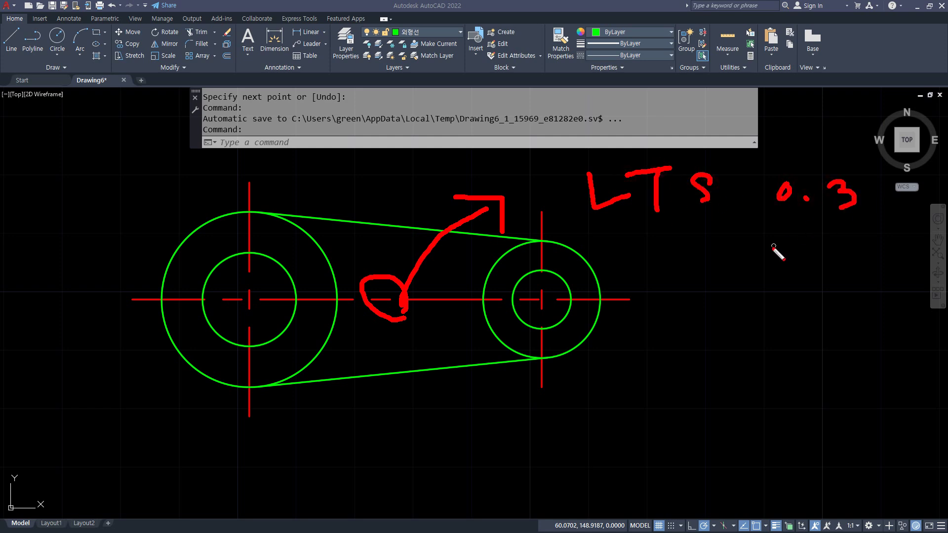
{"action": "mouse_move", "coordinate": [742, 268]}
{"action": "left_mouse_down"}
{"action": "mouse_move", "coordinate": [797, 248]}
{"action": "mouse_move", "coordinate": [839, 269]}
{"action": "mouse_move", "coordinate": [854, 243]}
{"action": "left_mouse_up"}
{"action": "left_click", "coordinate": [813, 263]}
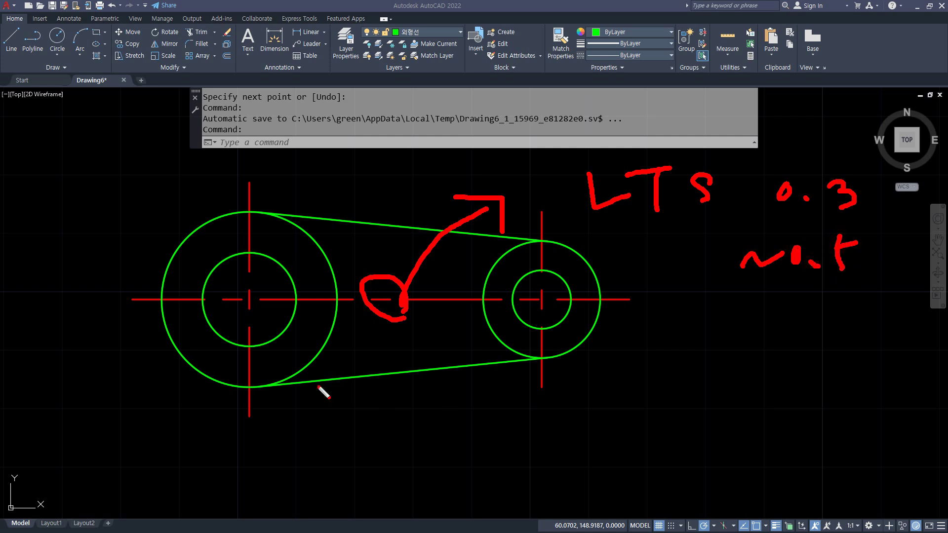
{"action": "key", "text": "Escape"}
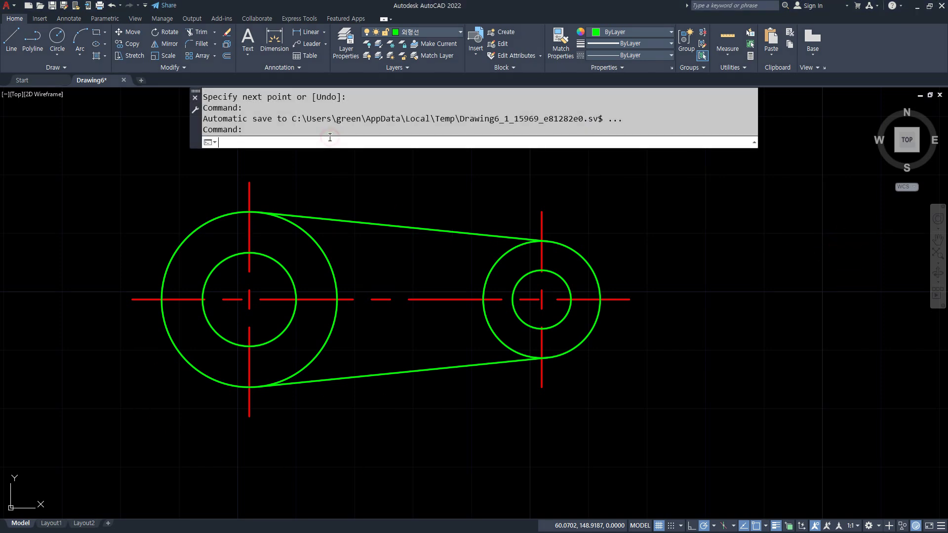
- Set the global linetype scale factor to 0.3 with LTSCALE
{"action": "type", "text": "LTS"}
{"action": "key", "text": "Return"}
{"action": "type", "text": "0."}
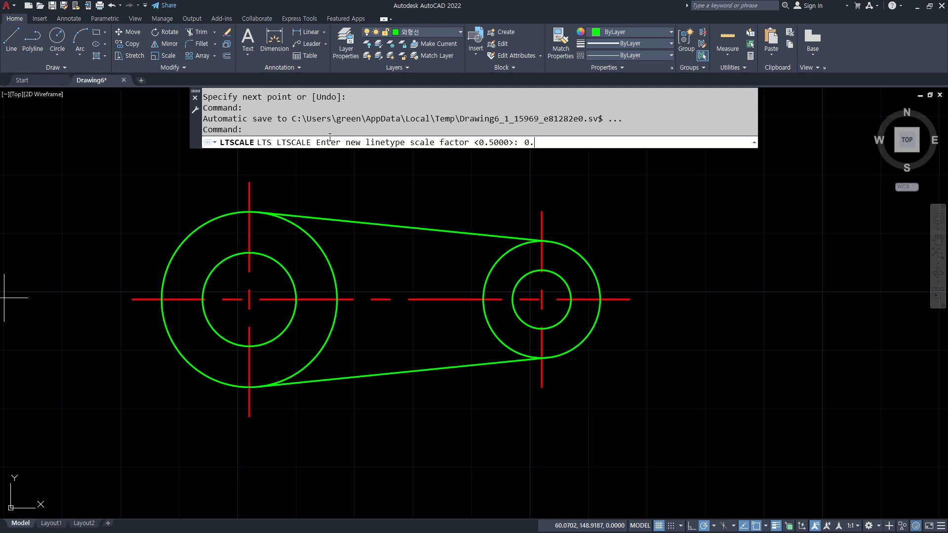
{"action": "type", "text": "3"}
{"action": "key", "text": "Return"}
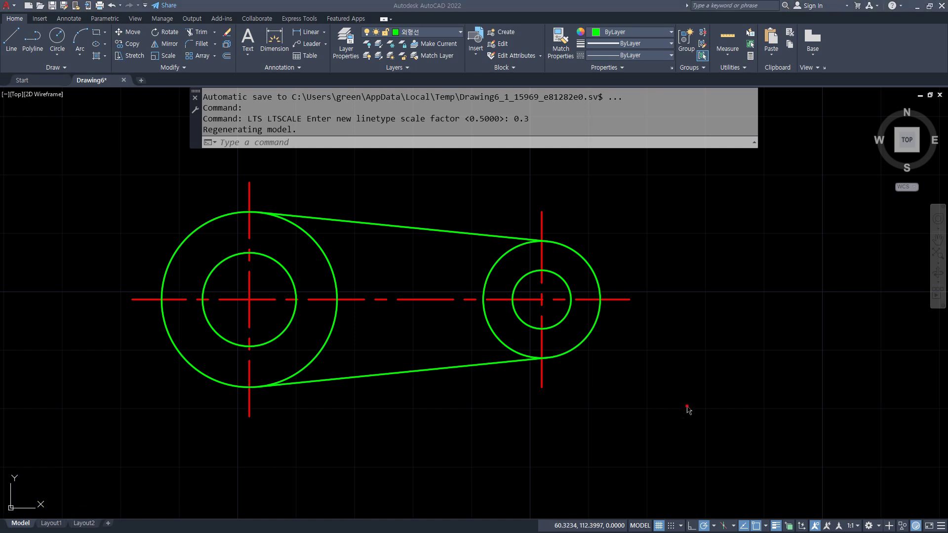
- Erase the whole finished part and zoom to show the entire drawing area
{"action": "left_click", "coordinate": [664, 433]}
{"action": "left_click", "coordinate": [32, 187]}
{"action": "type", "text": "e"}
{"action": "key", "text": "Return"}
{"action": "type", "text": "z"}
{"action": "key", "text": "Return"}
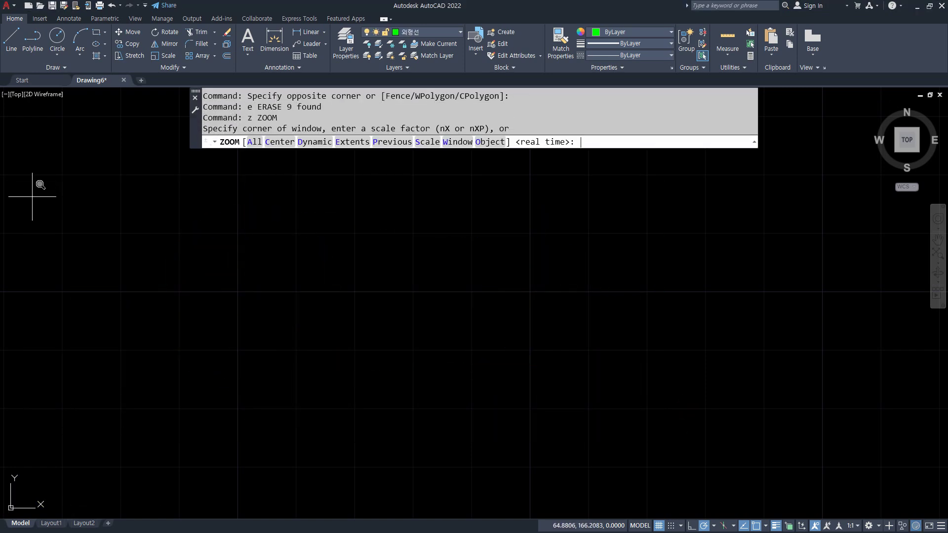
{"action": "type", "text": "a"}
{"action": "key", "text": "Return"}
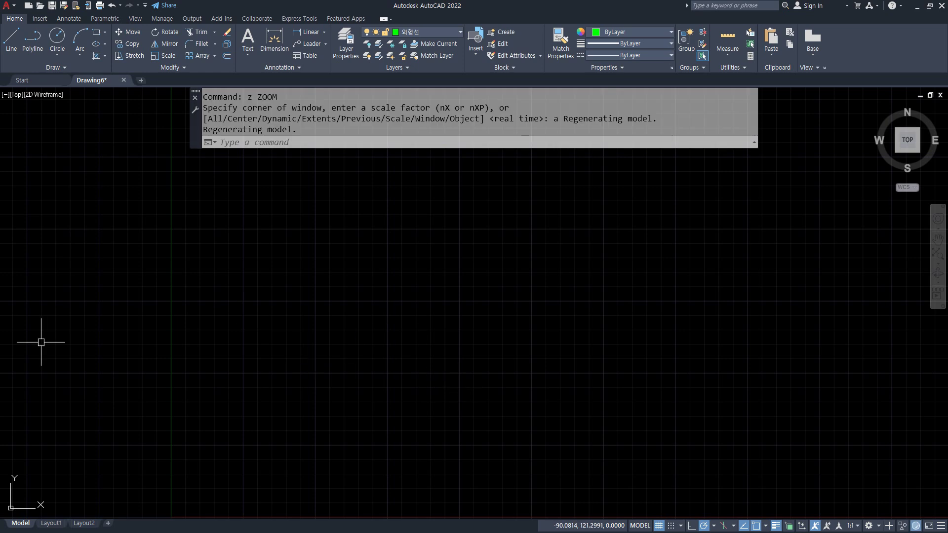
{"action": "key", "text": "alt+Tab"}
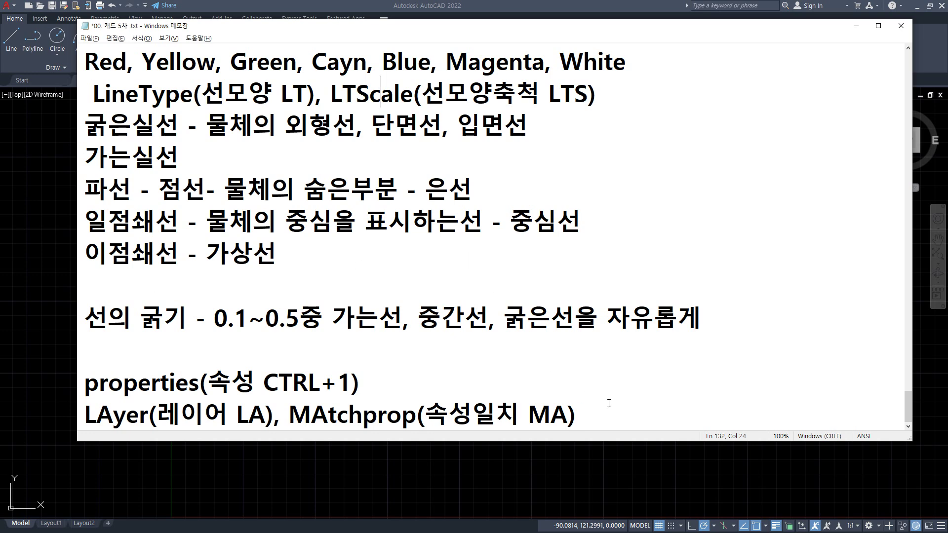
{"action": "left_click", "coordinate": [613, 403]}
{"action": "left_click", "coordinate": [22, 289]}
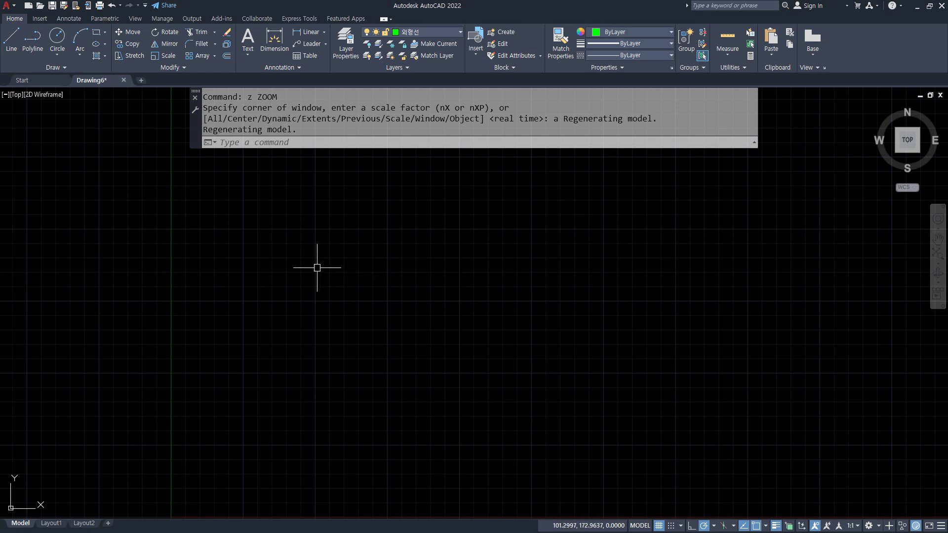
{"action": "type", "text": "l"}
{"action": "key", "text": "Return"}
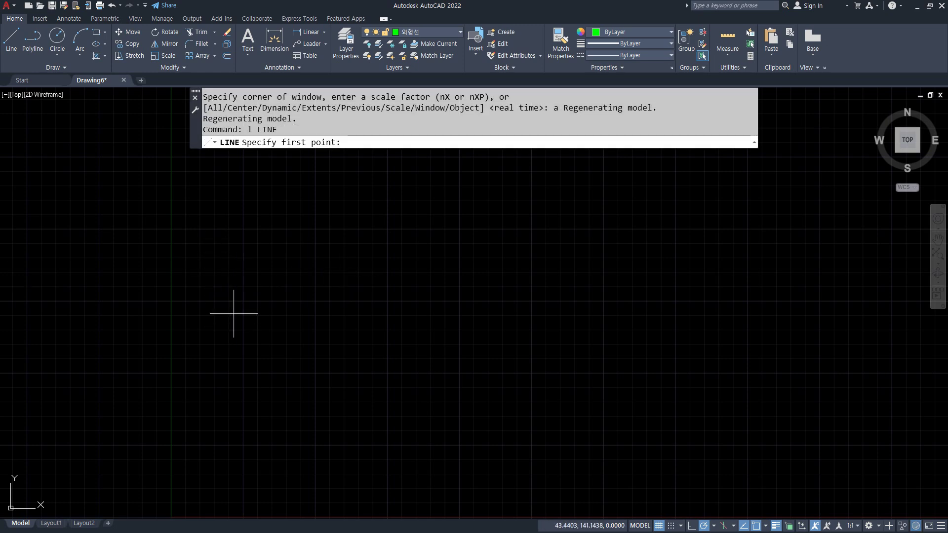
{"action": "left_click", "coordinate": [243, 301]}
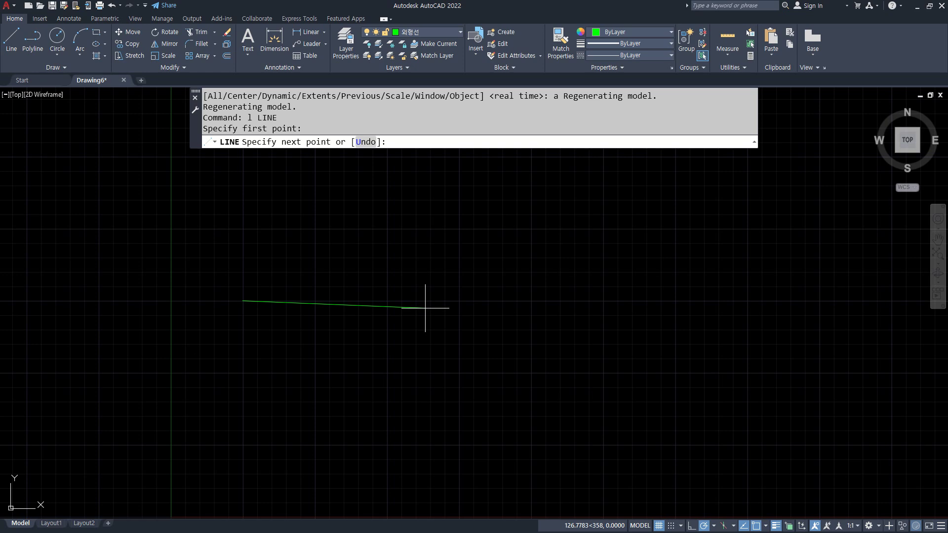
{"action": "key", "text": "Escape"}
{"action": "key", "text": "Escape"}
{"action": "key", "text": "Escape"}
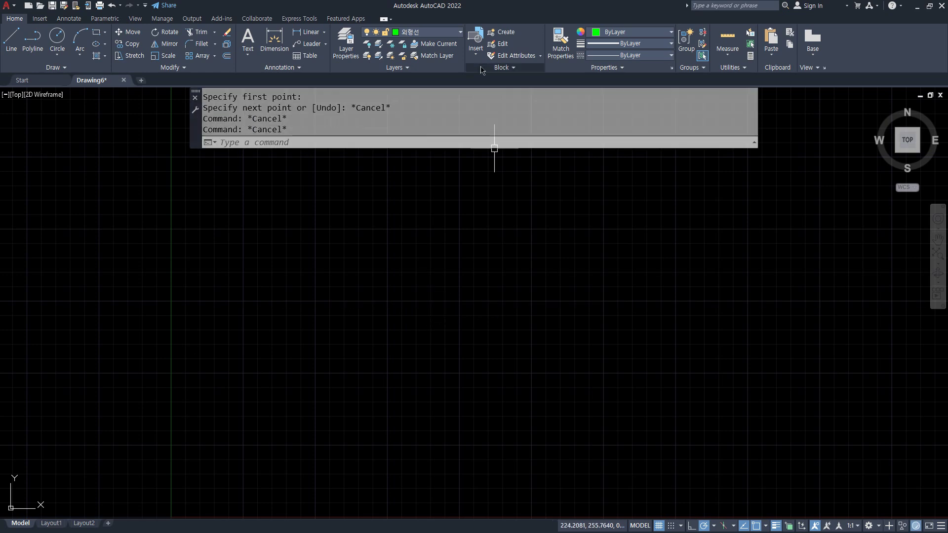
- Make 중심선 the current layer and draw a horizontal center line for the next part
{"action": "left_click", "coordinate": [442, 29]}
{"action": "left_click", "coordinate": [427, 91]}
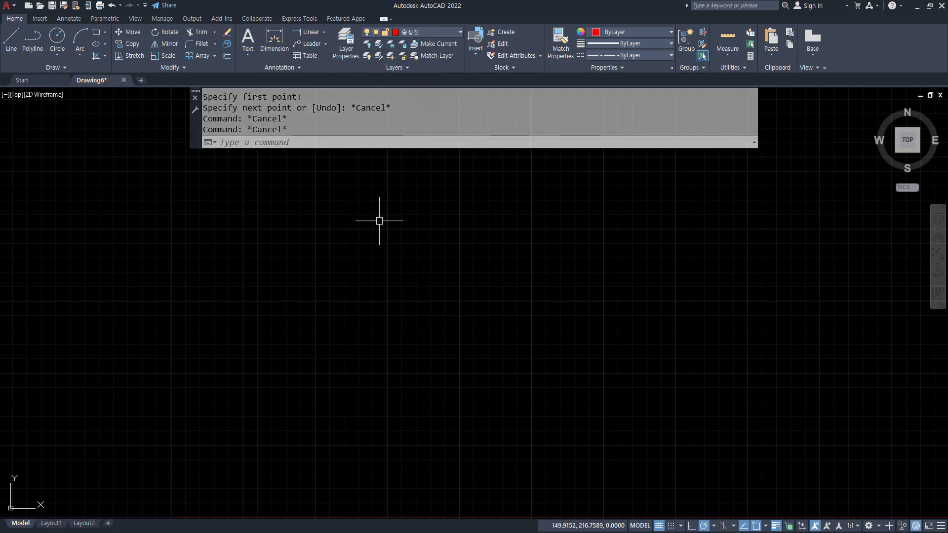
{"action": "type", "text": "l"}
{"action": "key", "text": "Return"}
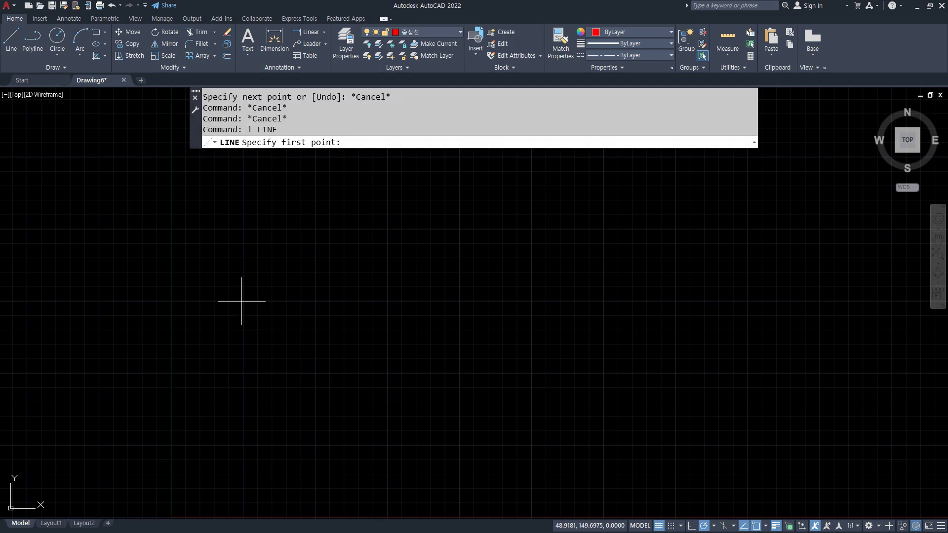
{"action": "left_click", "coordinate": [243, 301]}
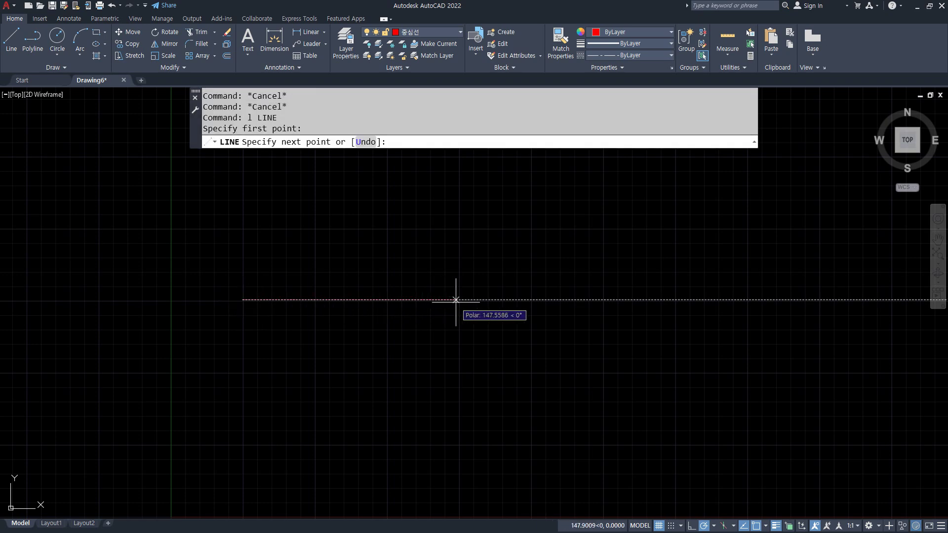
{"action": "left_click", "coordinate": [388, 300]}
{"action": "key", "text": "Return"}
{"action": "scroll", "coordinate": [306, 305], "scroll_direction": "up", "scroll_amount": 4}
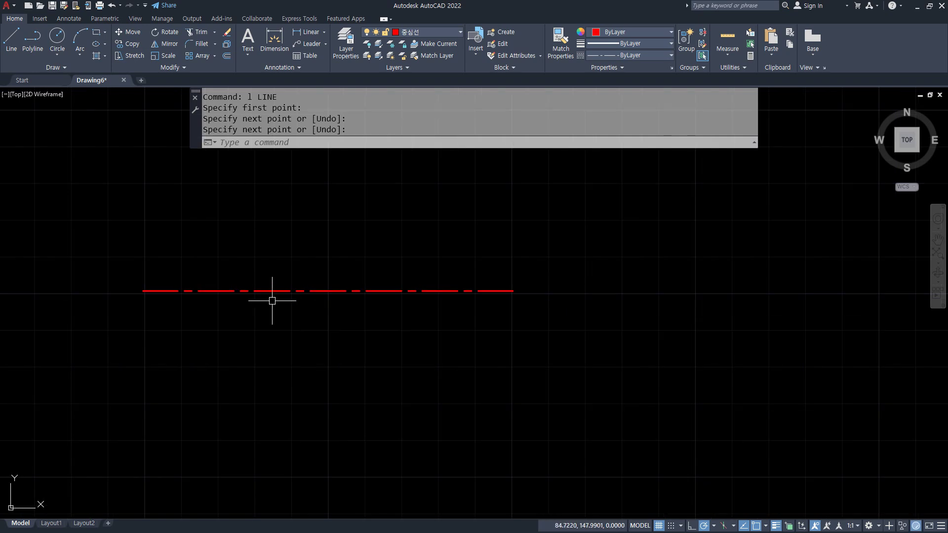
- Draw a vertical center line crossing the horizontal one near its left end
{"action": "key", "text": "Return"}
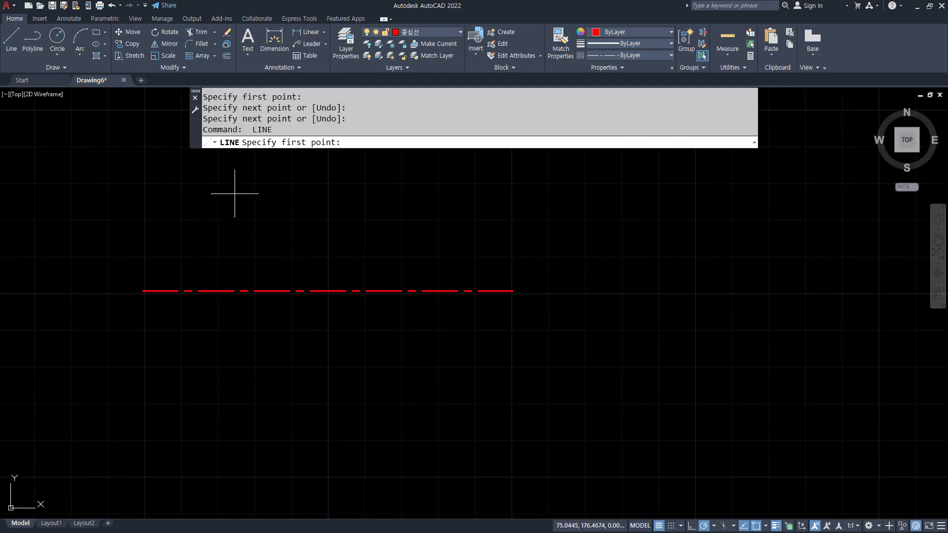
{"action": "left_click", "coordinate": [218, 183]}
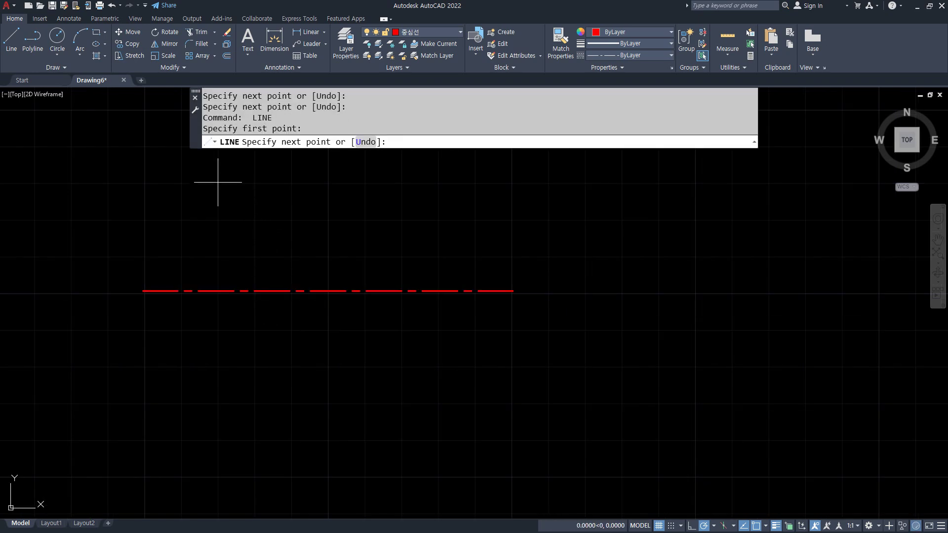
{"action": "left_click", "coordinate": [218, 406]}
{"action": "key", "text": "Escape"}
- Offset the vertical center line 60 to the right
{"action": "type", "text": "o"}
{"action": "key", "text": "Return"}
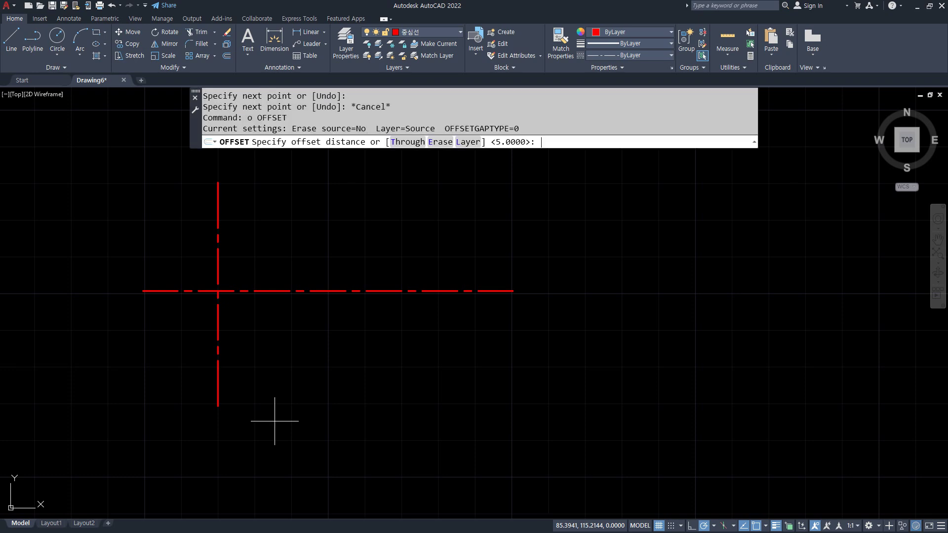
{"action": "type", "text": "60"}
{"action": "key", "text": "Return"}
{"action": "left_click", "coordinate": [218, 349]}
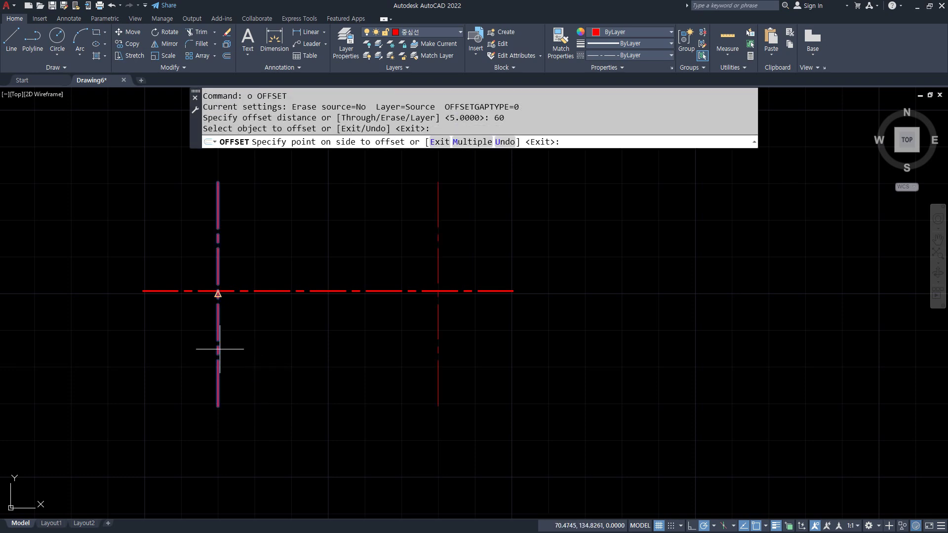
{"action": "left_click", "coordinate": [358, 358]}
{"action": "key", "text": "Return"}
- Offset the horizontal center line 20 to both sides, once above and once below
{"action": "key", "text": "Return"}
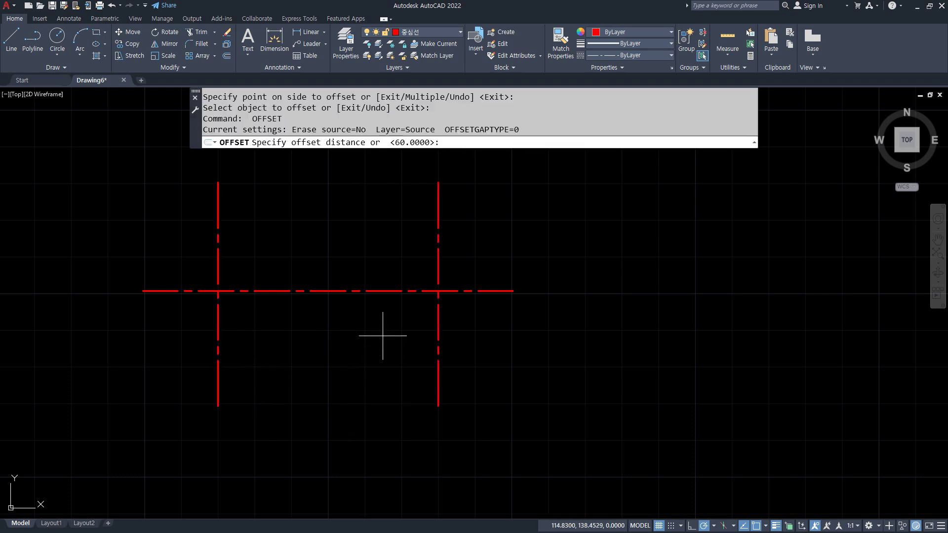
{"action": "type", "text": "20"}
{"action": "key", "text": "Return"}
{"action": "left_click", "coordinate": [482, 291]}
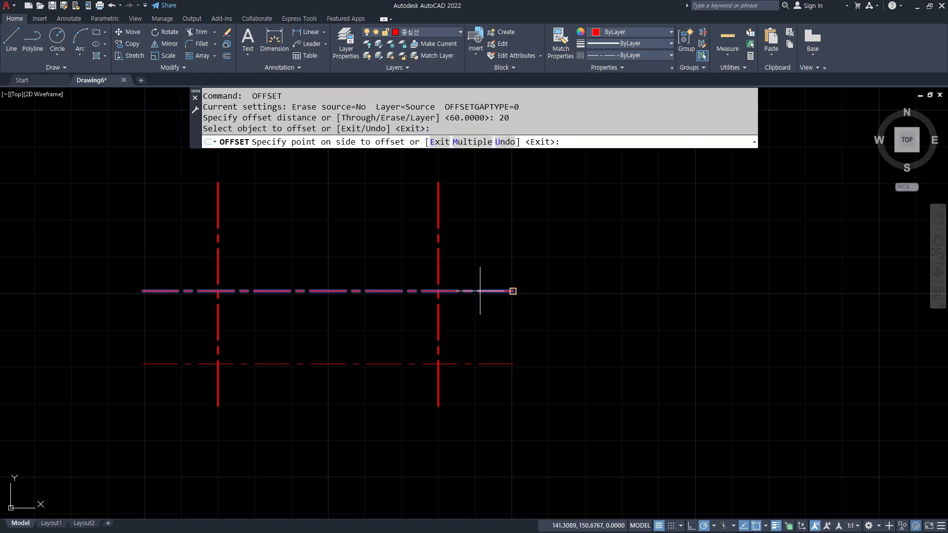
{"action": "left_click", "coordinate": [481, 271]}
{"action": "left_click", "coordinate": [482, 294]}
{"action": "left_click", "coordinate": [483, 295]}
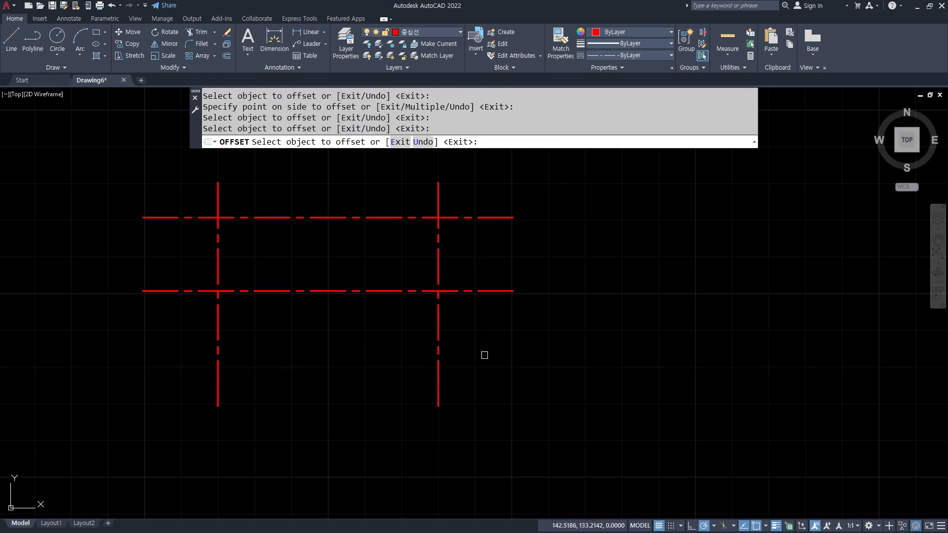
{"action": "left_click", "coordinate": [485, 291]}
{"action": "left_click", "coordinate": [537, 430]}
{"action": "key", "text": "Return"}
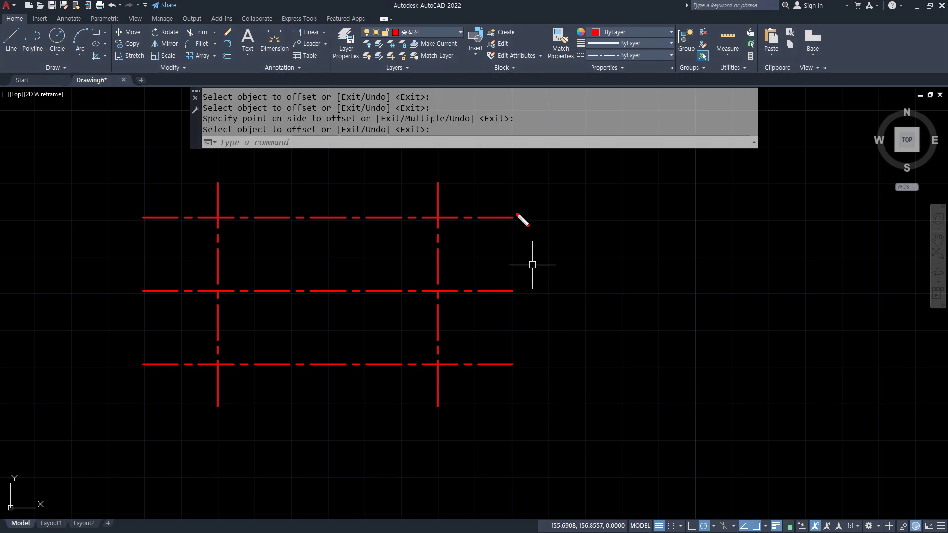
{"action": "mouse_move", "coordinate": [514, 216]}
{"action": "left_mouse_down"}
{"action": "mouse_move", "coordinate": [602, 216]}
{"action": "mouse_move", "coordinate": [576, 275]}
{"action": "mouse_move", "coordinate": [572, 375]}
{"action": "left_mouse_up"}
{"action": "left_click_drag", "start_coordinate": [493, 369], "coordinate": [647, 370]}
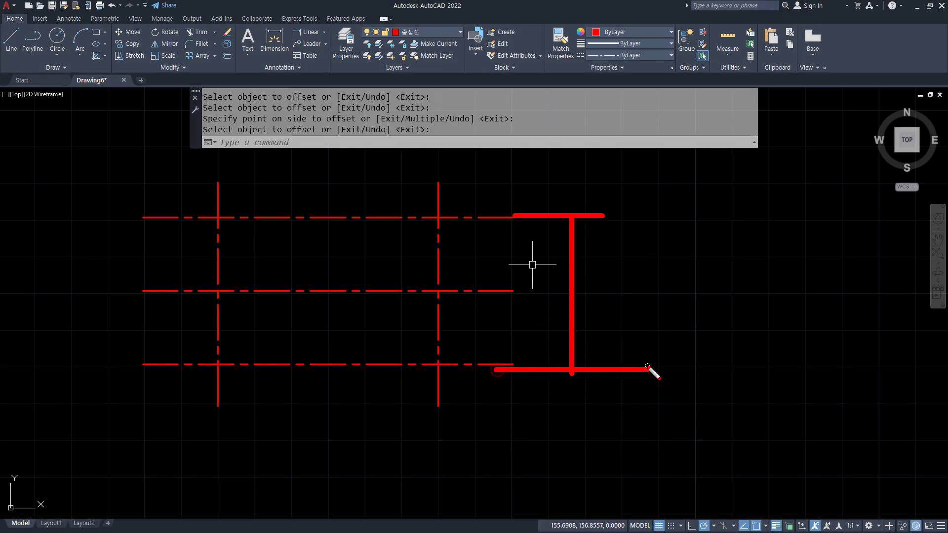
{"action": "mouse_move", "coordinate": [609, 260]}
{"action": "left_mouse_down"}
{"action": "mouse_move", "coordinate": [619, 285]}
{"action": "mouse_move", "coordinate": [607, 324]}
{"action": "left_mouse_up"}
{"action": "mouse_move", "coordinate": [630, 274]}
{"action": "left_mouse_down"}
{"action": "mouse_move", "coordinate": [656, 294]}
{"action": "mouse_move", "coordinate": [632, 282]}
{"action": "left_mouse_up"}
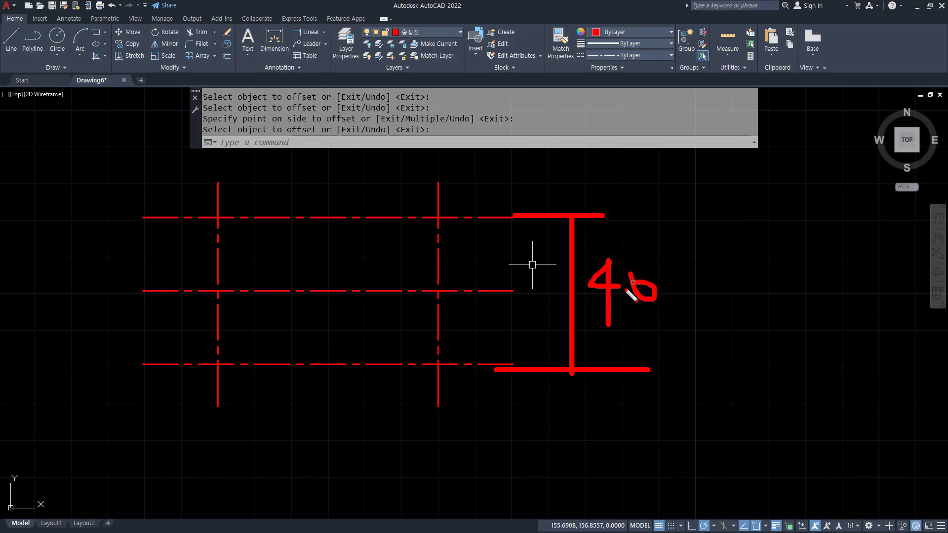
{"action": "mouse_move", "coordinate": [415, 291]}
{"action": "left_mouse_down"}
{"action": "mouse_move", "coordinate": [416, 226]}
{"action": "mouse_move", "coordinate": [400, 231]}
{"action": "mouse_move", "coordinate": [427, 224]}
{"action": "mouse_move", "coordinate": [439, 242]}
{"action": "left_mouse_up"}
{"action": "left_click", "coordinate": [433, 224]}
{"action": "mouse_move", "coordinate": [473, 250]}
{"action": "left_mouse_down"}
{"action": "mouse_move", "coordinate": [476, 259]}
{"action": "mouse_move", "coordinate": [509, 251]}
{"action": "left_mouse_up"}
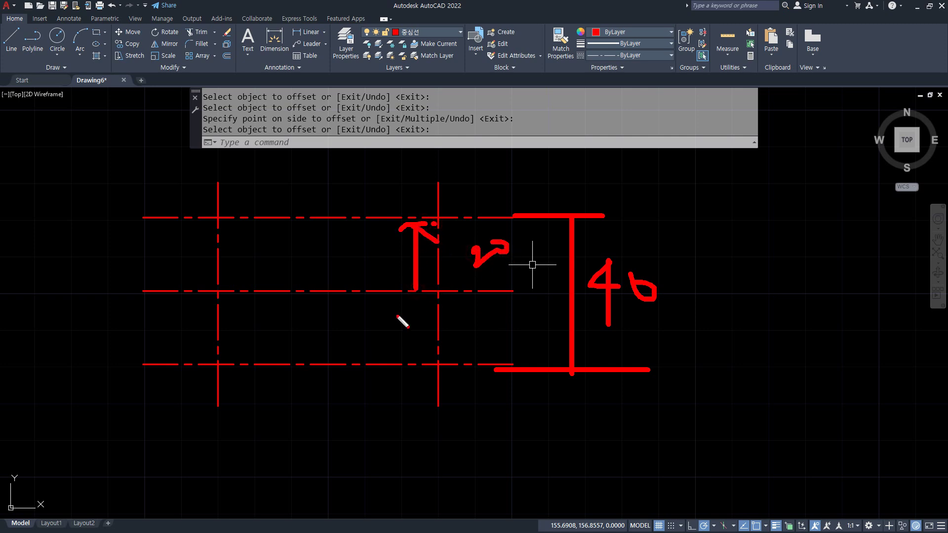
{"action": "mouse_move", "coordinate": [405, 292]}
{"action": "left_mouse_down"}
{"action": "mouse_move", "coordinate": [402, 365]}
{"action": "mouse_move", "coordinate": [423, 351]}
{"action": "left_mouse_up"}
{"action": "left_click_drag", "start_coordinate": [432, 341], "coordinate": [467, 348]}
{"action": "mouse_move", "coordinate": [473, 328]}
{"action": "left_mouse_down"}
{"action": "mouse_move", "coordinate": [486, 346]}
{"action": "mouse_move", "coordinate": [471, 328]}
{"action": "left_mouse_up"}
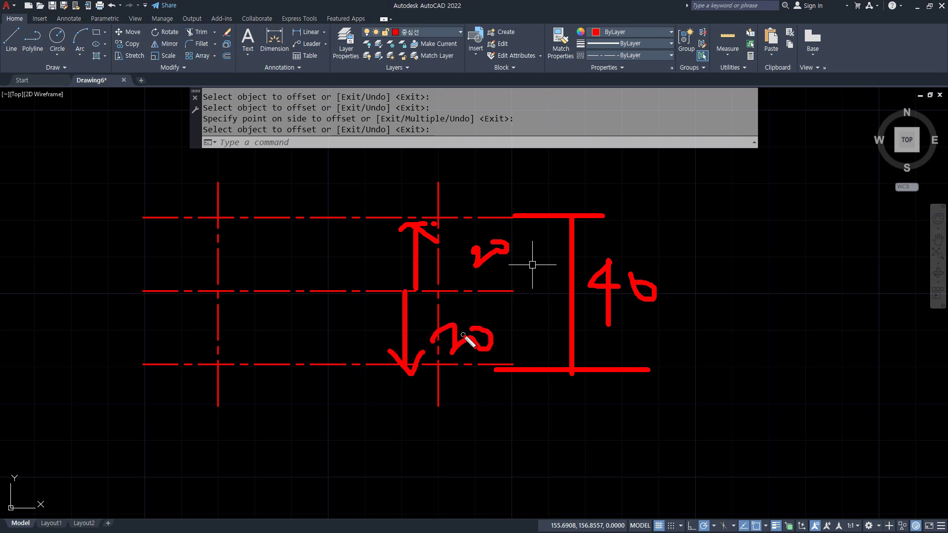
{"action": "mouse_move", "coordinate": [360, 288]}
{"action": "left_mouse_down"}
{"action": "mouse_move", "coordinate": [298, 288]}
{"action": "mouse_move", "coordinate": [488, 287]}
{"action": "left_mouse_up"}
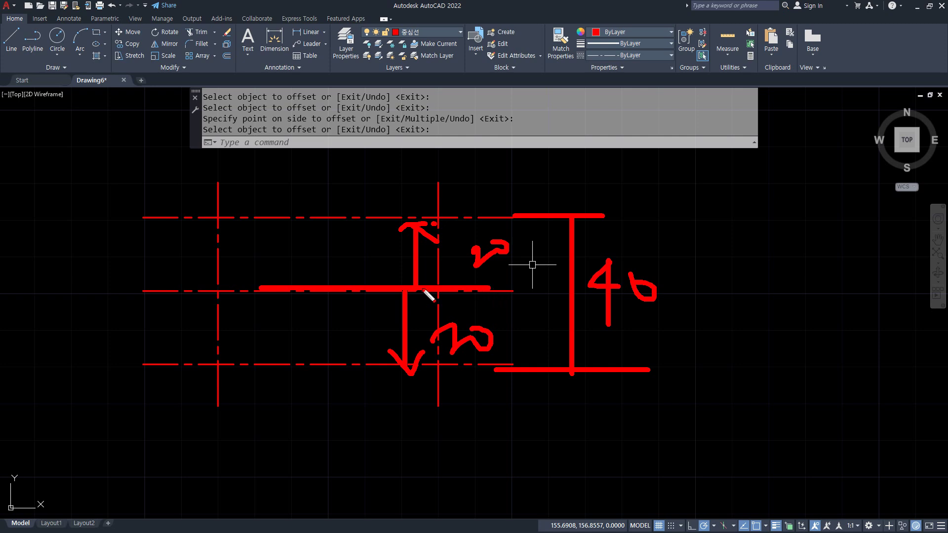
{"action": "mouse_move", "coordinate": [387, 217]}
{"action": "left_mouse_down"}
{"action": "mouse_move", "coordinate": [438, 217]}
{"action": "mouse_move", "coordinate": [418, 264]}
{"action": "left_mouse_up"}
{"action": "key", "text": "Escape"}
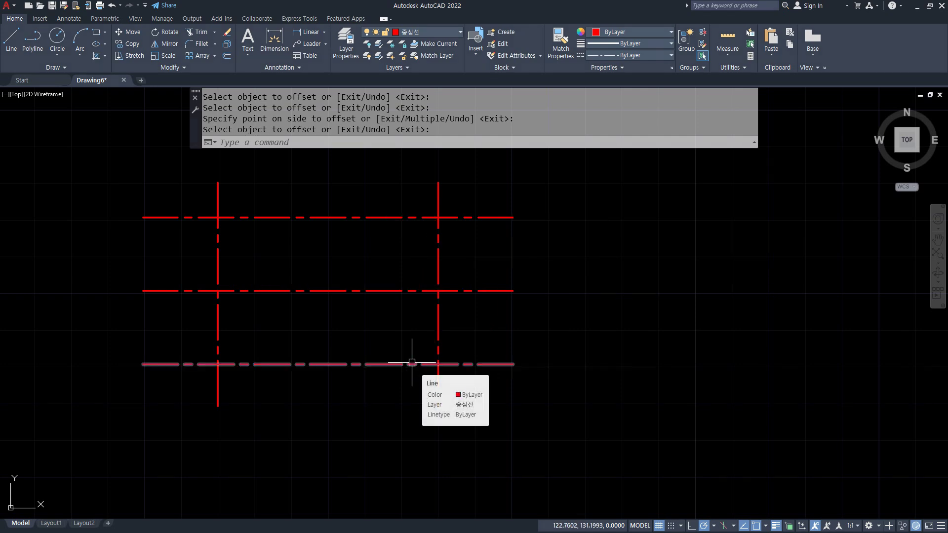
- Make 외형선 the current layer for the outlines
{"action": "scroll", "coordinate": [275, 277], "scroll_direction": "up", "scroll_amount": 2}
{"action": "middle_click_drag", "start_coordinate": [281, 279], "coordinate": [417, 321]}
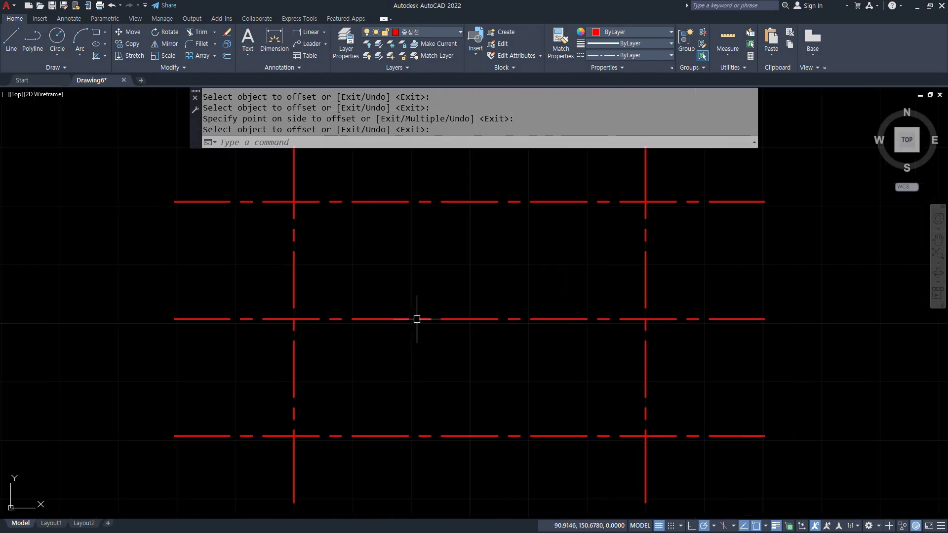
{"action": "left_click", "coordinate": [455, 33]}
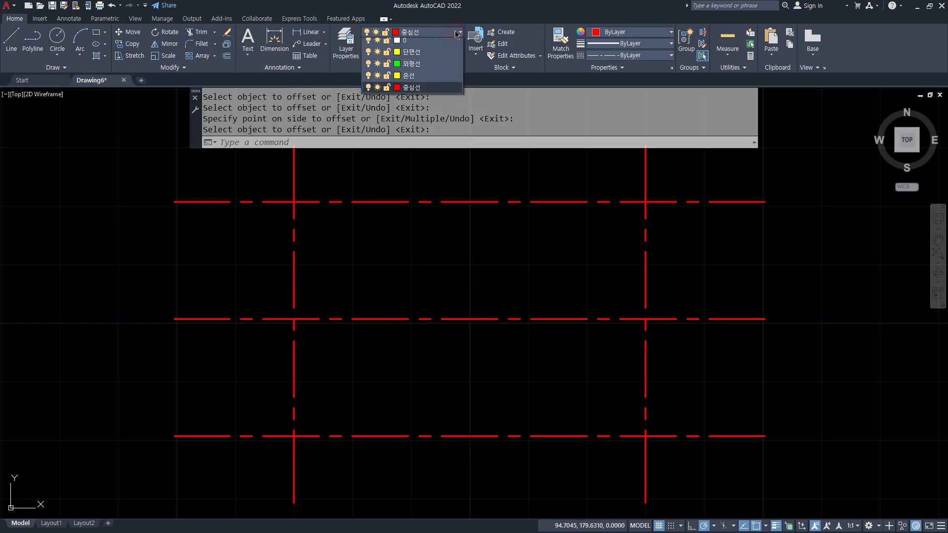
{"action": "left_click", "coordinate": [425, 67]}
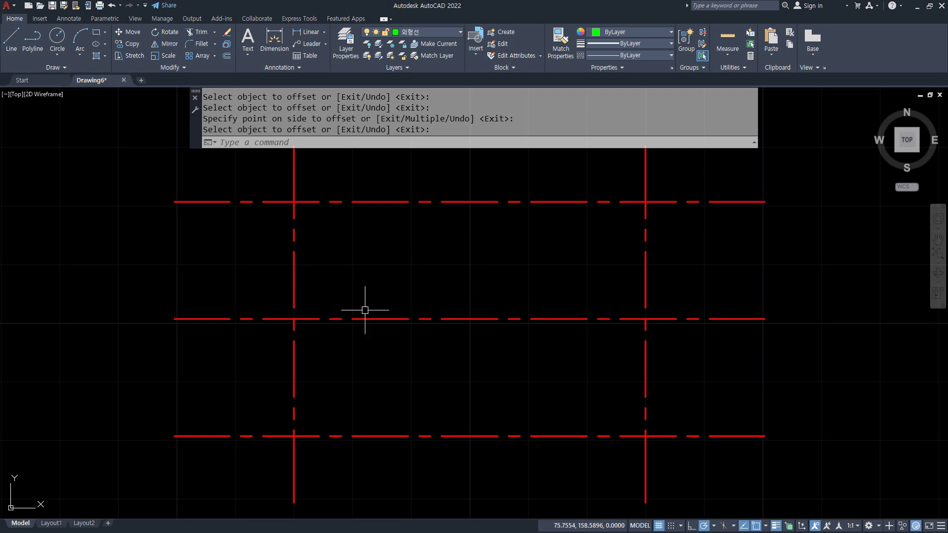
{"action": "left_click_drag", "start_coordinate": [432, 231], "coordinate": [414, 263]}
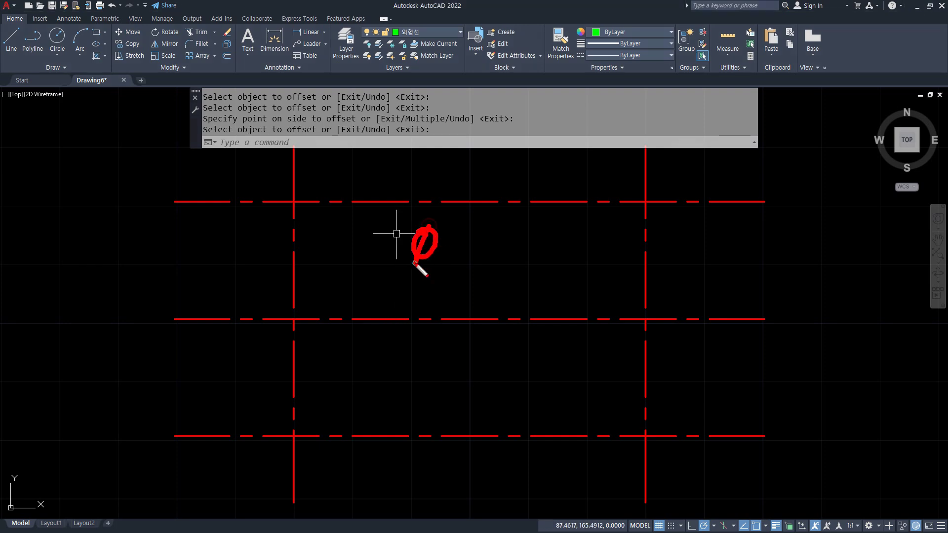
{"action": "mouse_move", "coordinate": [513, 236]}
{"action": "left_mouse_down"}
{"action": "mouse_move", "coordinate": [515, 264]}
{"action": "mouse_move", "coordinate": [535, 243]}
{"action": "mouse_move", "coordinate": [564, 280]}
{"action": "left_mouse_up"}
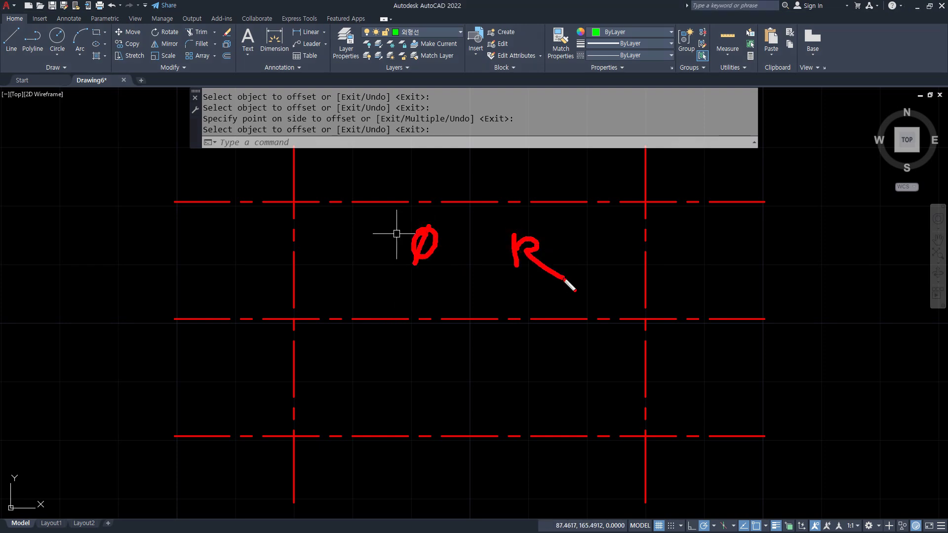
{"action": "key", "text": "Escape"}
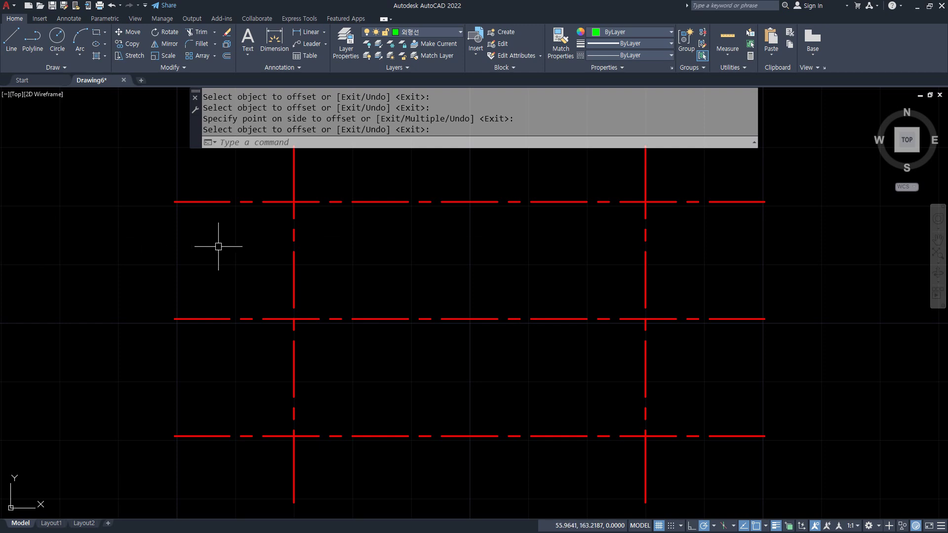
{"action": "left_click", "coordinate": [370, 265]}
{"action": "left_click", "coordinate": [362, 258]}
- Draw a circle of diameter 20 centered where the left vertical and middle horizontal center lines cross
{"action": "type", "text": "c"}
{"action": "key", "text": "Return"}
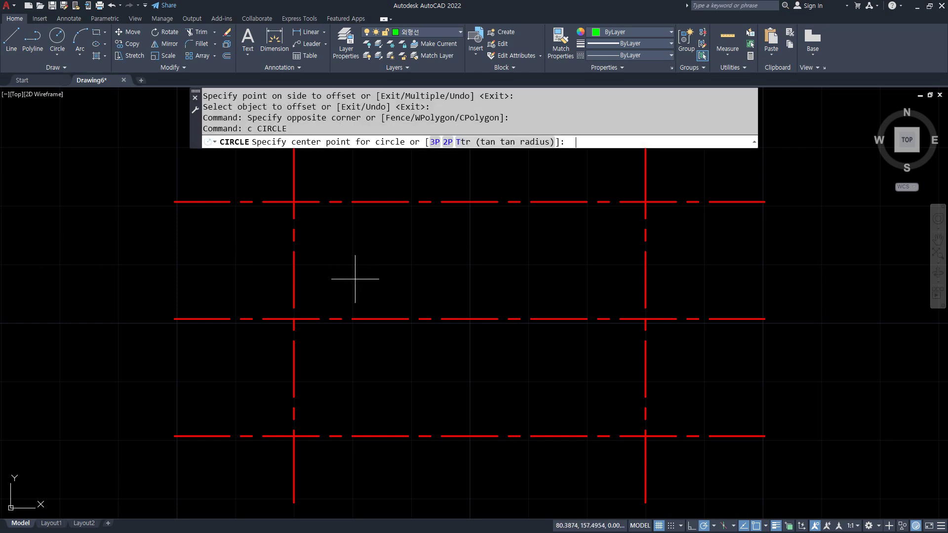
{"action": "left_click", "coordinate": [294, 319]}
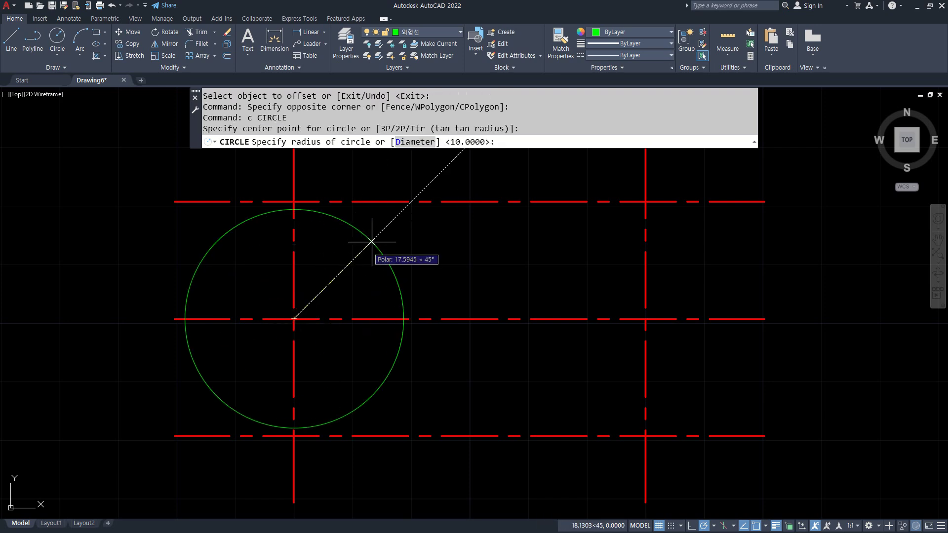
{"action": "left_click", "coordinate": [413, 143]}
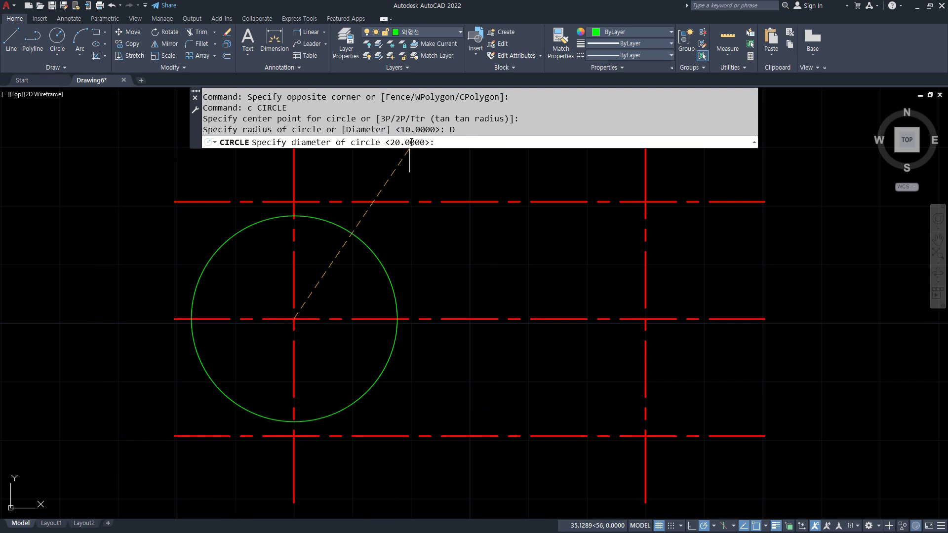
{"action": "type", "text": "20"}
{"action": "key", "text": "Return"}
- Draw a concentric circle of diameter 30 around the left circle
{"action": "type", "text": "c"}
{"action": "key", "text": "Return"}
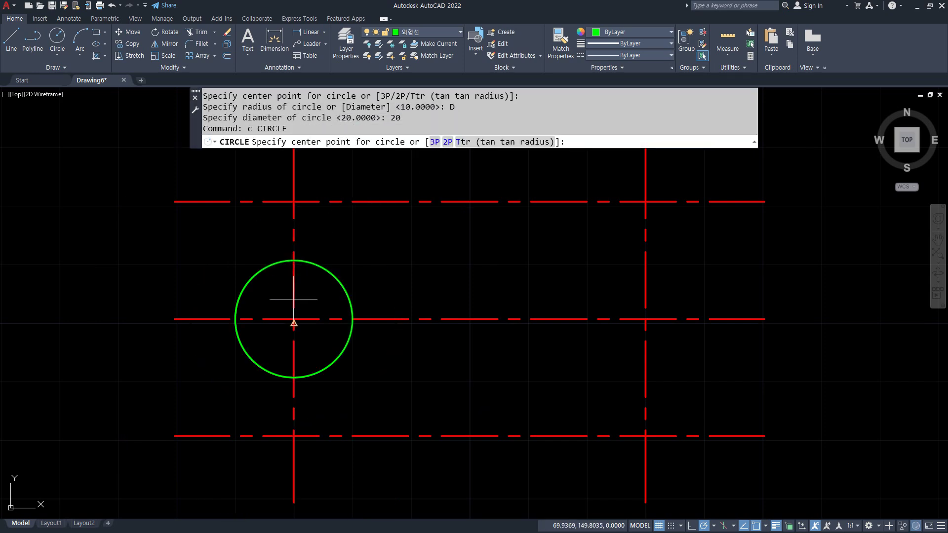
{"action": "left_click", "coordinate": [294, 319]}
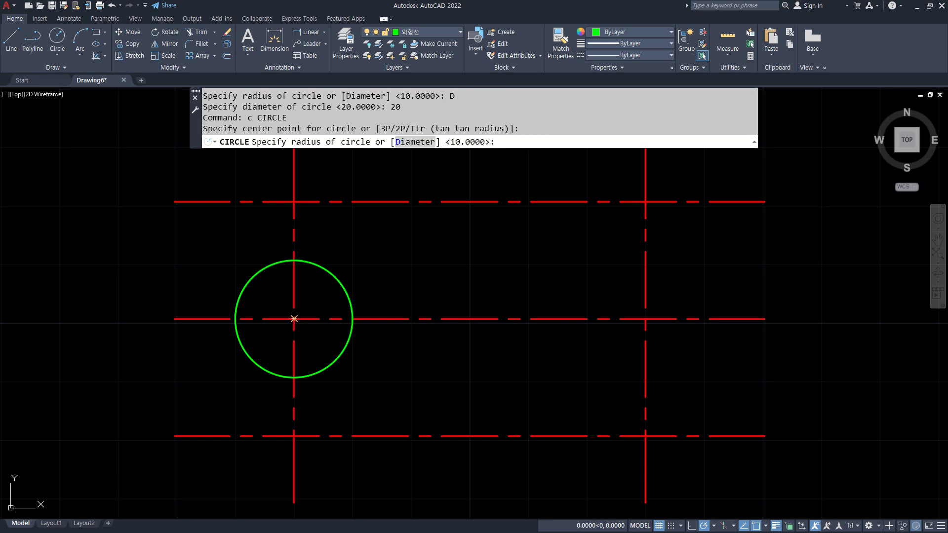
{"action": "left_click", "coordinate": [403, 143]}
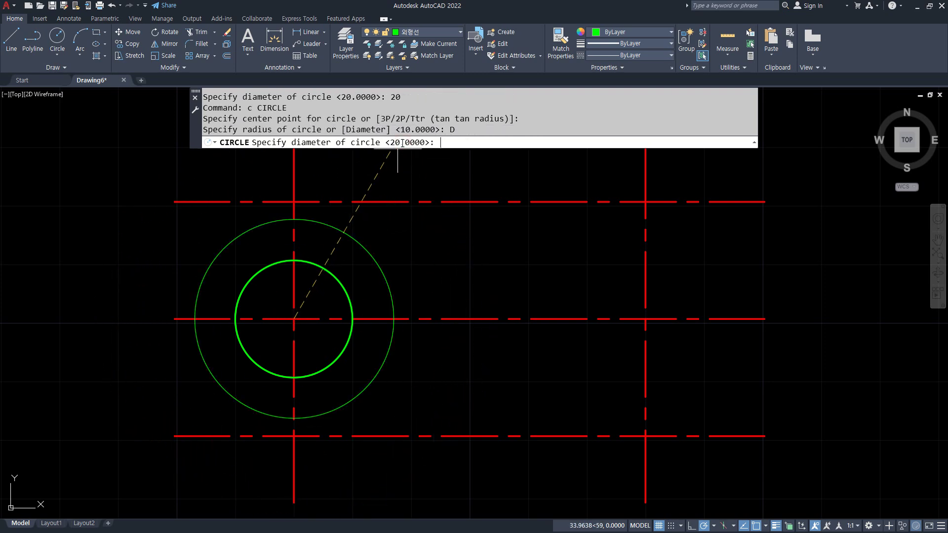
{"action": "type", "text": "30"}
{"action": "key", "text": "Return"}
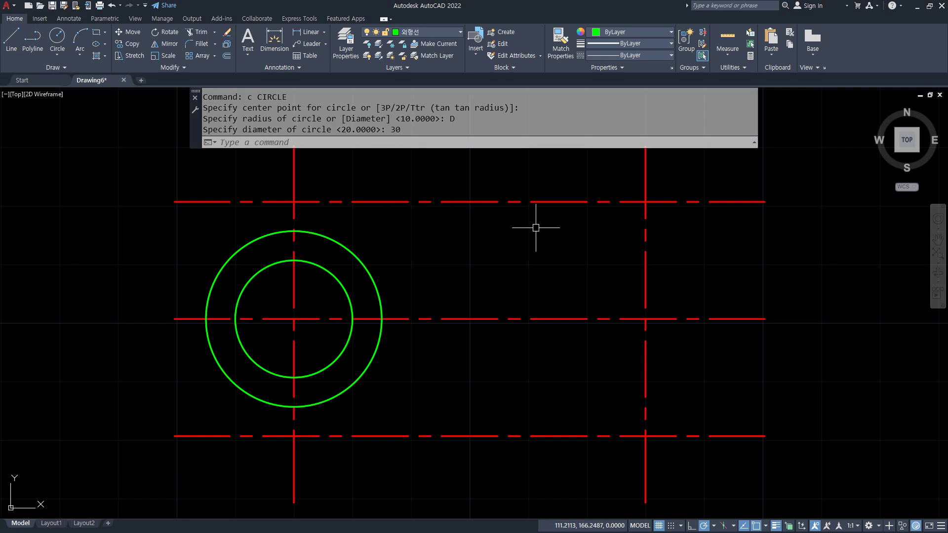
- Draw circles of radius 5 where the right vertical center line crosses the upper and lower horizontal center lines
{"action": "type", "text": "c"}
{"action": "key", "text": "Return"}
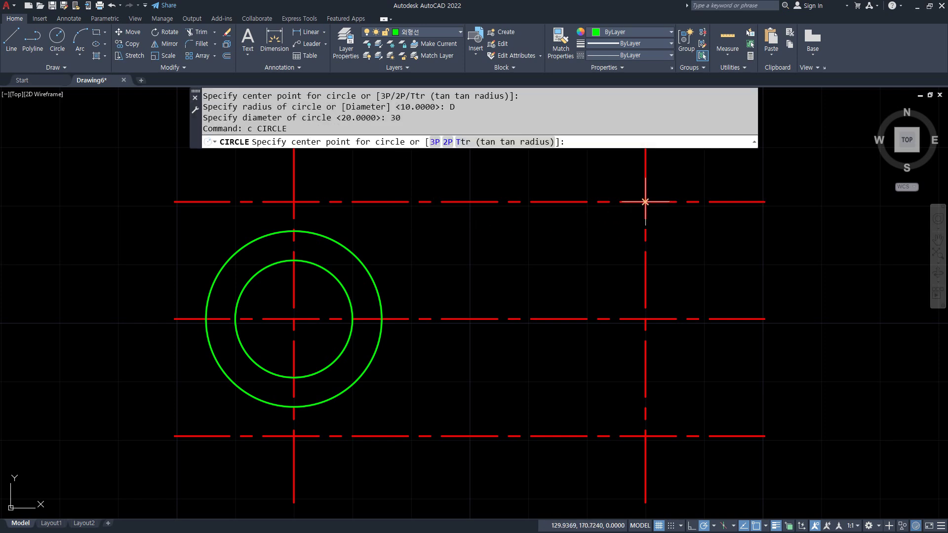
{"action": "left_click", "coordinate": [645, 201]}
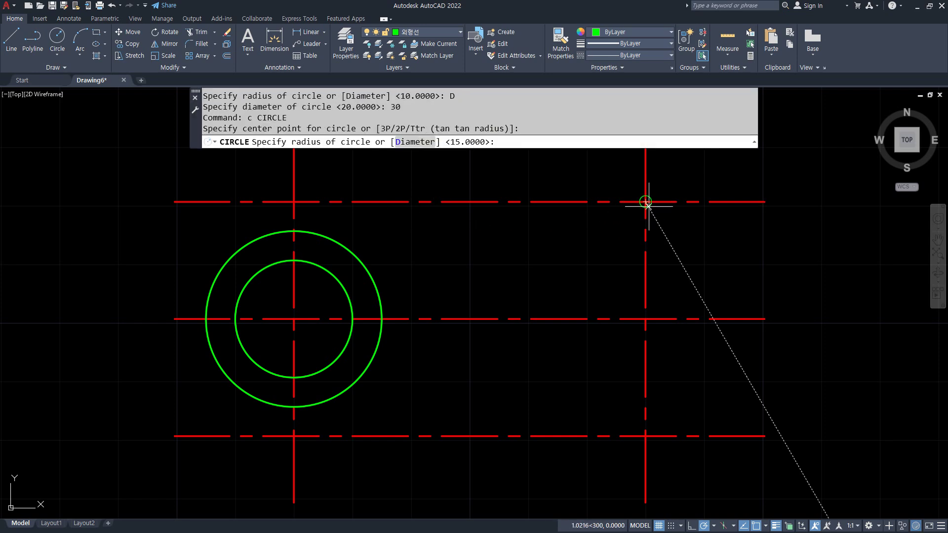
{"action": "key", "text": "Return"}
{"action": "key", "text": "Return"}
{"action": "left_click", "coordinate": [645, 436]}
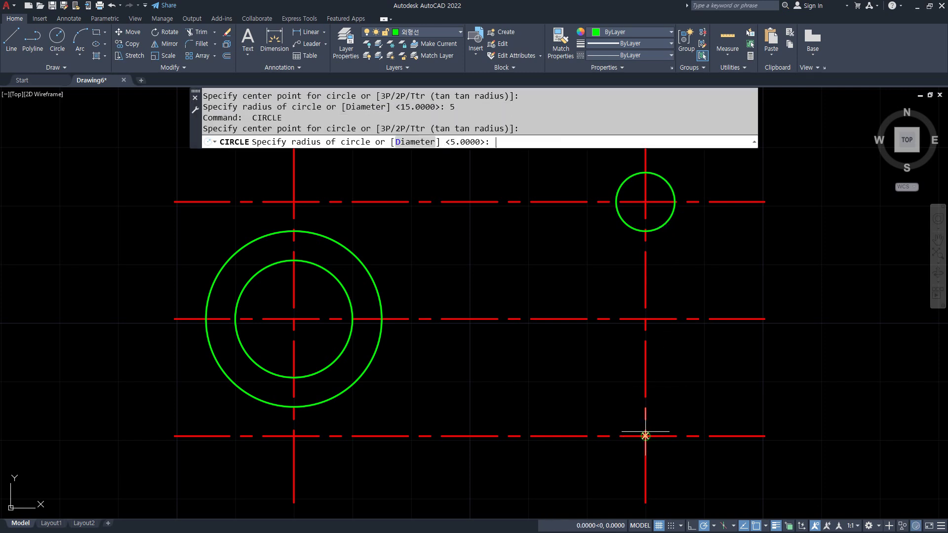
{"action": "key", "text": "Return"}
- Draw a concentric circle of radius 10 around each of the two small right circles
{"action": "key", "text": "Return"}
{"action": "left_click", "coordinate": [645, 202]}
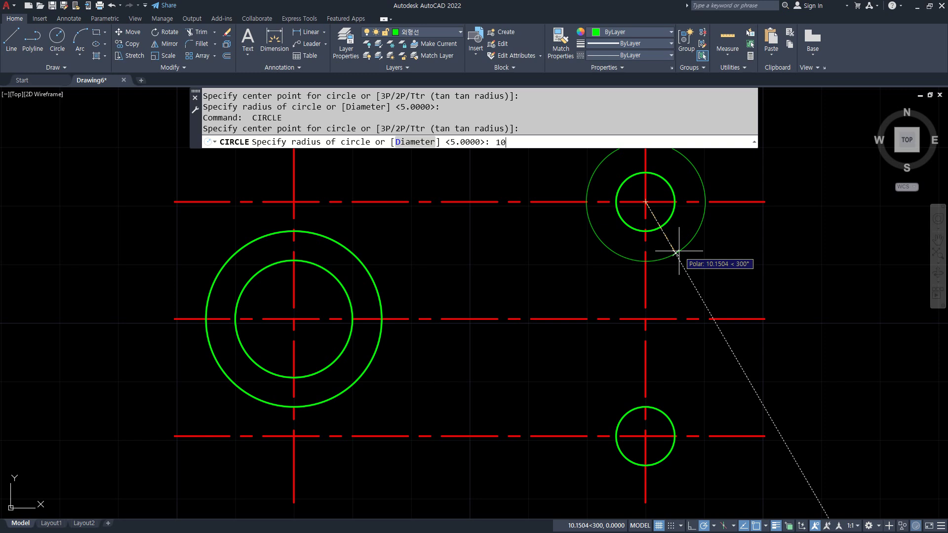
{"action": "type", "text": "10"}
{"action": "key", "text": "Return"}
{"action": "key", "text": "Return"}
{"action": "left_click", "coordinate": [645, 436]}
{"action": "key", "text": "Return"}
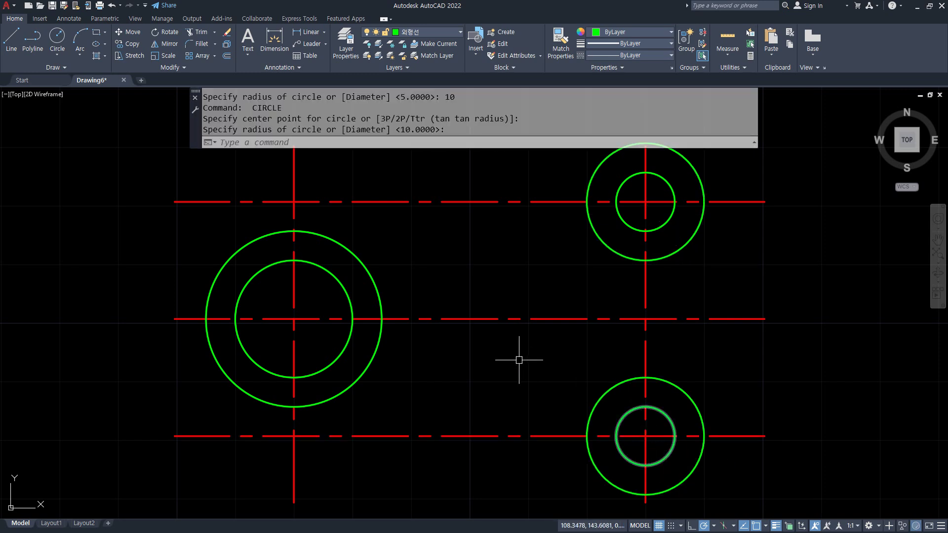
{"action": "scroll", "coordinate": [519, 360], "scroll_direction": "down", "scroll_amount": 3}
{"action": "mouse_move", "coordinate": [345, 289]}
{"action": "left_mouse_down"}
{"action": "mouse_move", "coordinate": [376, 311]}
{"action": "mouse_move", "coordinate": [375, 213]}
{"action": "left_mouse_up"}
{"action": "mouse_move", "coordinate": [363, 218]}
{"action": "left_mouse_down"}
{"action": "mouse_move", "coordinate": [377, 209]}
{"action": "mouse_move", "coordinate": [391, 222]}
{"action": "left_mouse_up"}
{"action": "left_click_drag", "start_coordinate": [384, 173], "coordinate": [370, 199]}
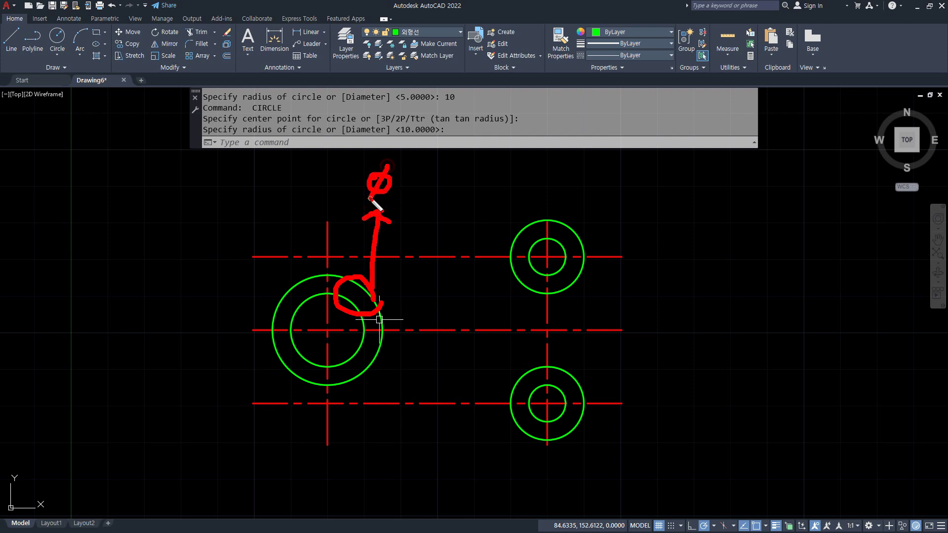
{"action": "mouse_move", "coordinate": [582, 431]}
{"action": "left_mouse_down"}
{"action": "mouse_move", "coordinate": [544, 231]}
{"action": "mouse_move", "coordinate": [576, 409]}
{"action": "left_mouse_up"}
{"action": "mouse_move", "coordinate": [587, 242]}
{"action": "left_mouse_down"}
{"action": "mouse_move", "coordinate": [606, 213]}
{"action": "mouse_move", "coordinate": [618, 232]}
{"action": "mouse_move", "coordinate": [634, 190]}
{"action": "mouse_move", "coordinate": [657, 209]}
{"action": "left_mouse_up"}
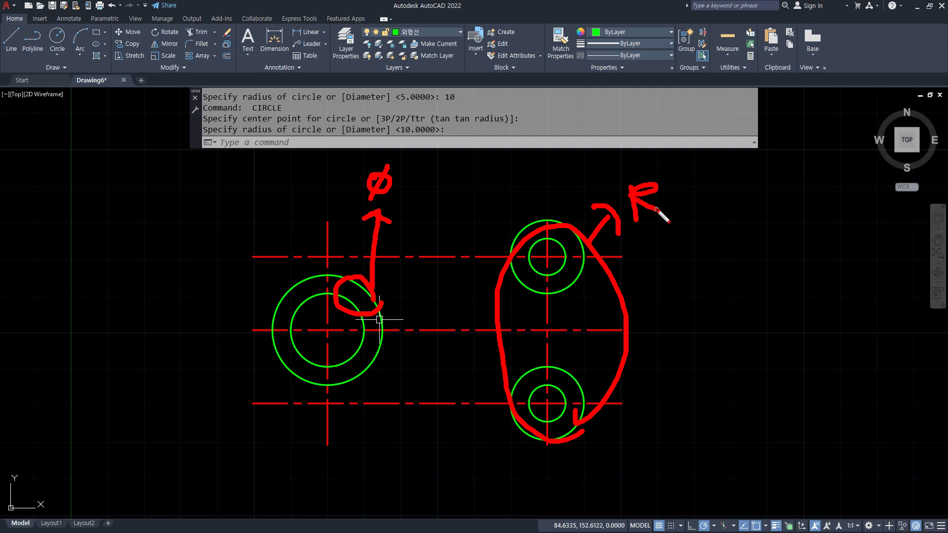
{"action": "key", "text": "Escape"}
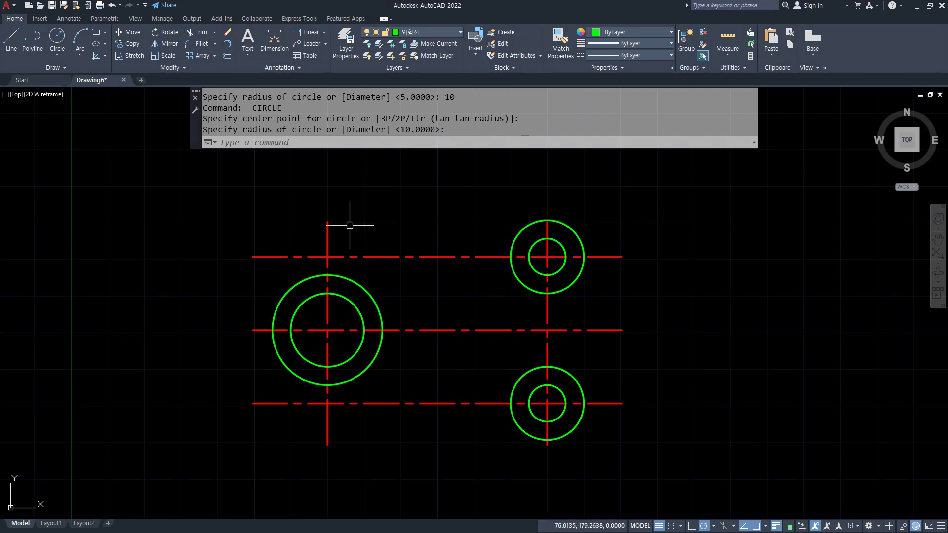
- Draw a line tangent to the upper sides of the large left circle and the upper-right outer circle
{"action": "type", "text": "l"}
{"action": "key", "text": "Return"}
{"action": "right_click", "coordinate": [378, 183], "text": "shift"}
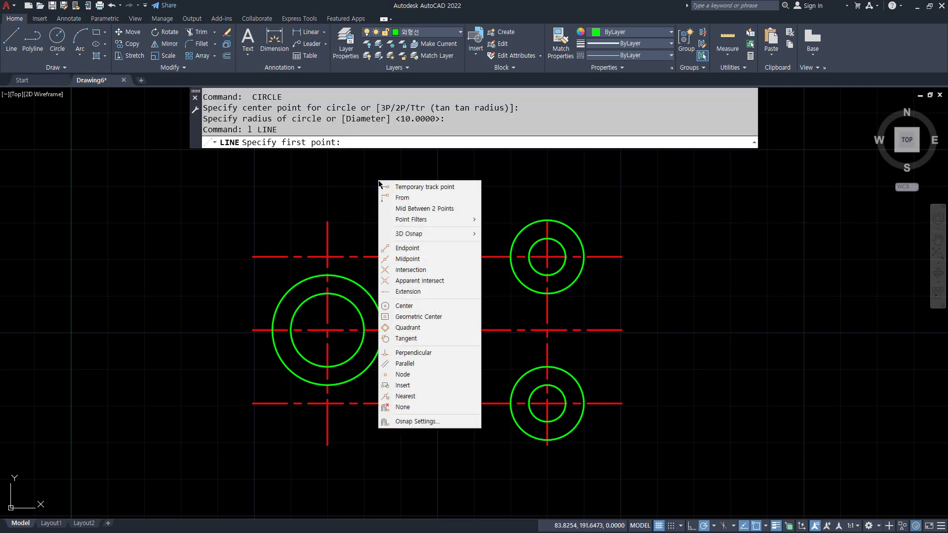
{"action": "left_click", "coordinate": [404, 337]}
{"action": "left_click", "coordinate": [289, 277]}
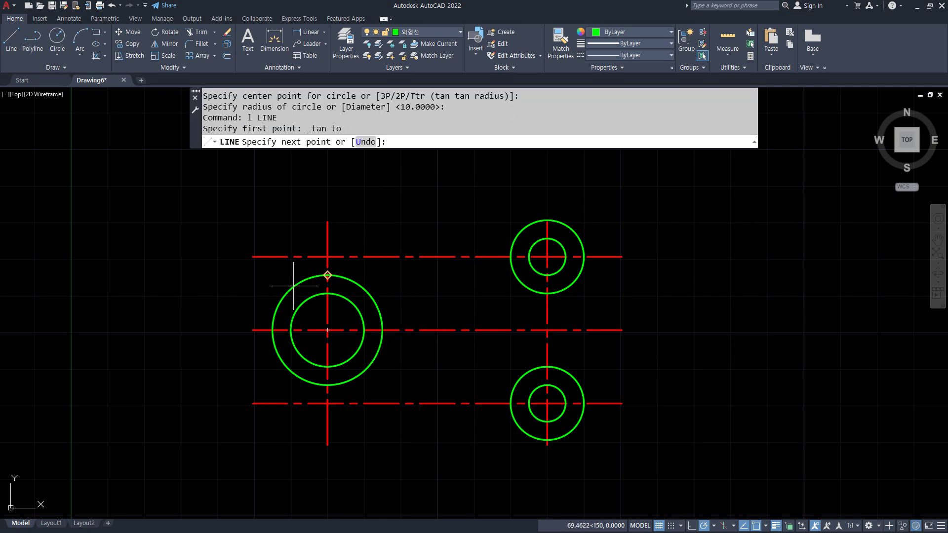
{"action": "right_click", "coordinate": [378, 196], "text": "shift"}
{"action": "left_click", "coordinate": [414, 355]}
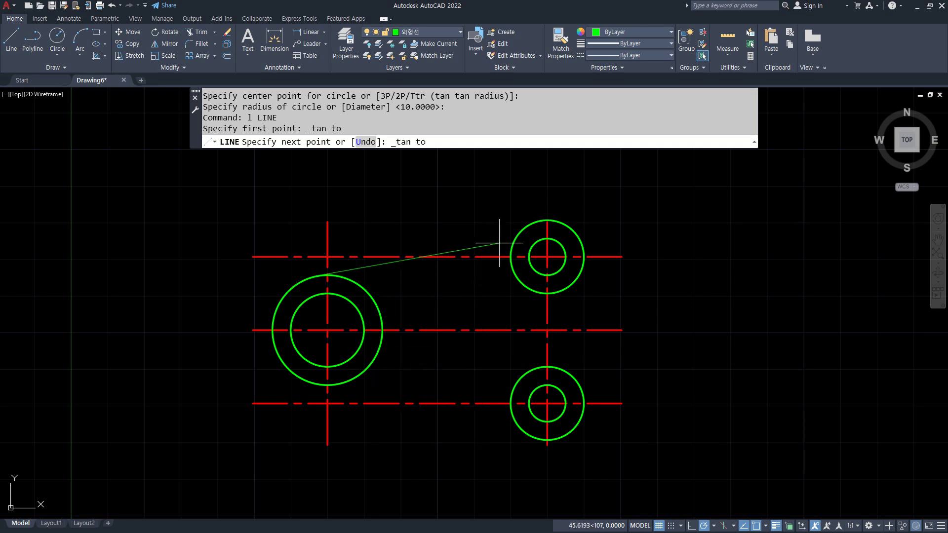
{"action": "left_click", "coordinate": [510, 236]}
{"action": "key", "text": "Return"}
- Draw a line tangent to the lower sides of the large left circle and the lower-right outer circle
{"action": "key", "text": "Return"}
{"action": "right_click", "coordinate": [373, 184], "text": "shift"}
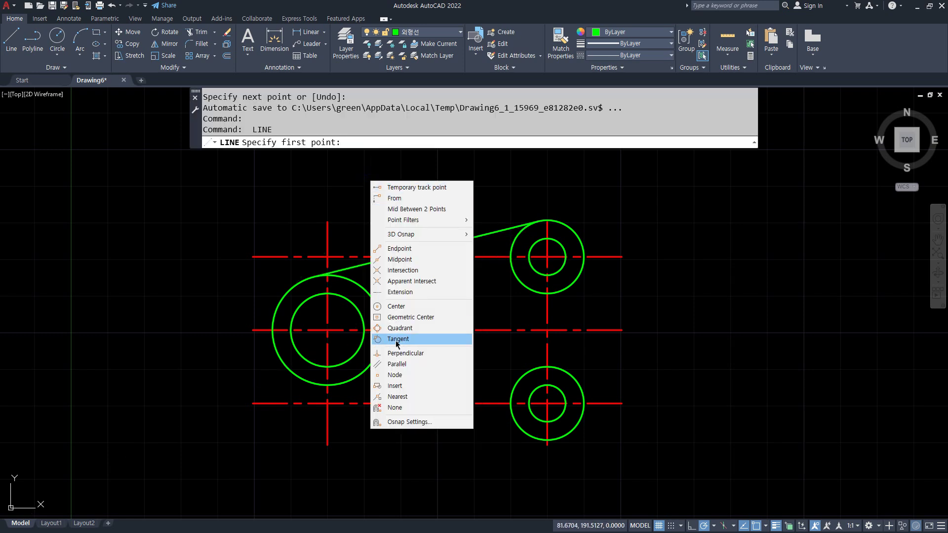
{"action": "left_click", "coordinate": [407, 339]}
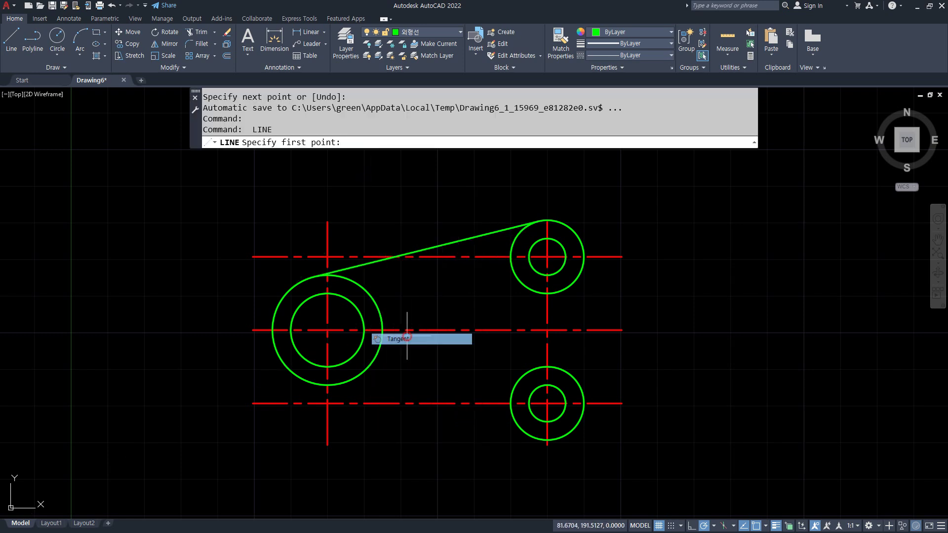
{"action": "left_click", "coordinate": [297, 378]}
{"action": "right_click", "coordinate": [426, 287], "text": "shift"}
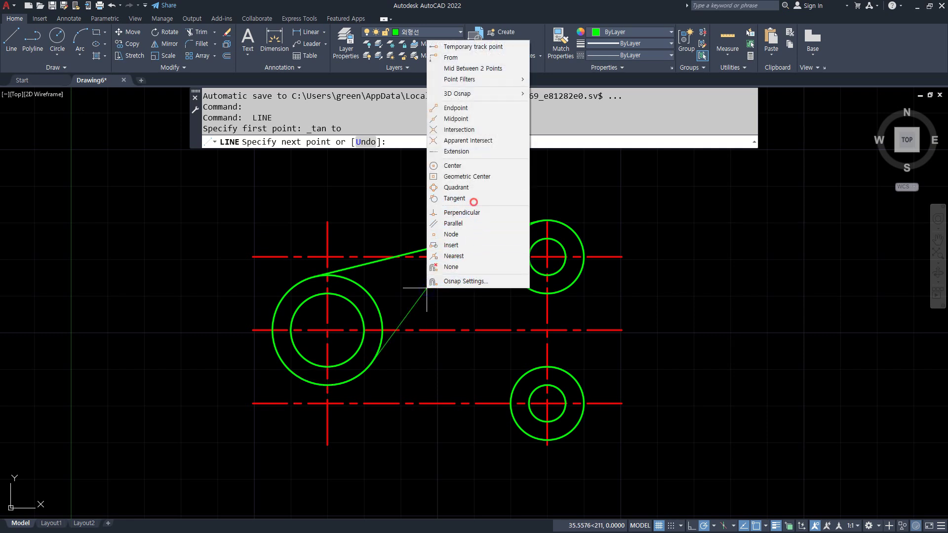
{"action": "left_click", "coordinate": [473, 201]}
{"action": "left_click", "coordinate": [518, 438]}
{"action": "key", "text": "Return"}
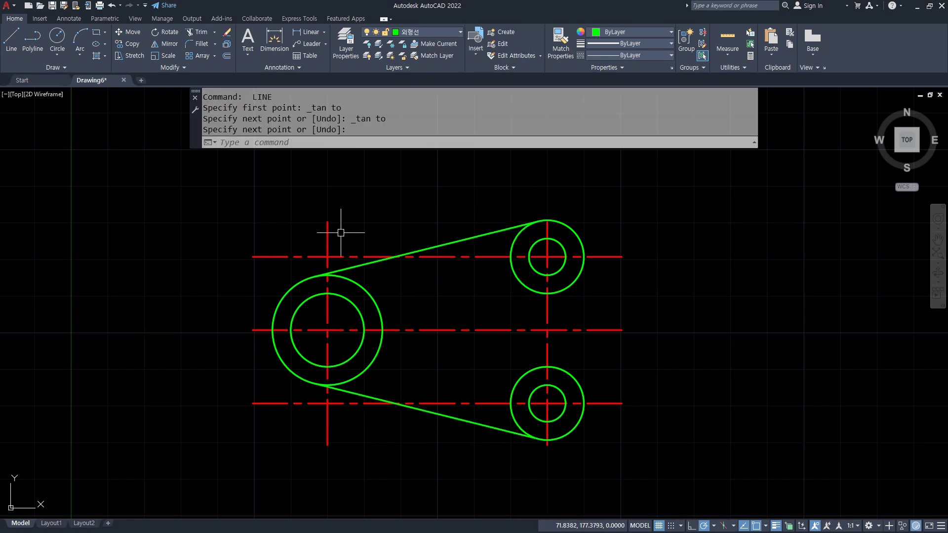
{"action": "type", "text": "o"}
{"action": "key", "text": "Return"}
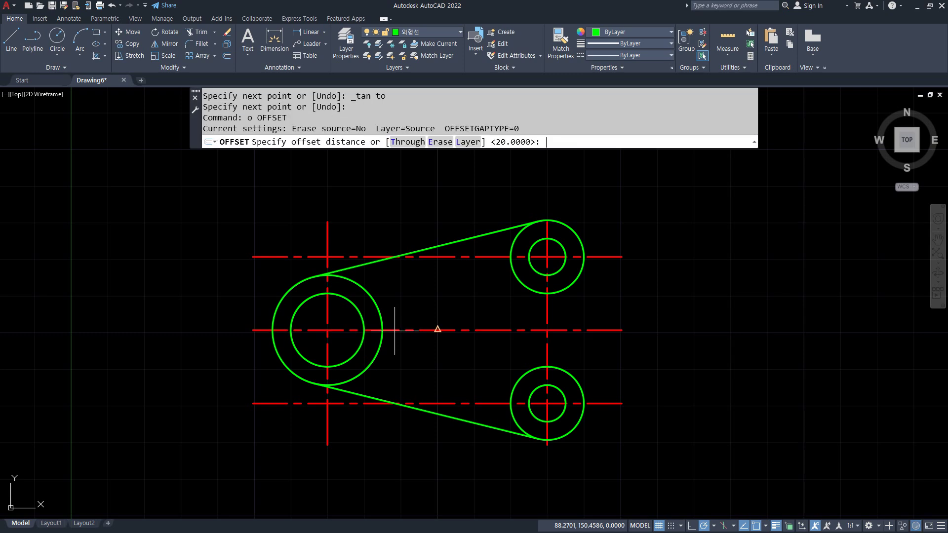
{"action": "type", "text": "5"}
{"action": "key", "text": "Return"}
{"action": "key", "text": "Escape"}
{"action": "key", "text": "Escape"}
{"action": "key", "text": "Escape"}
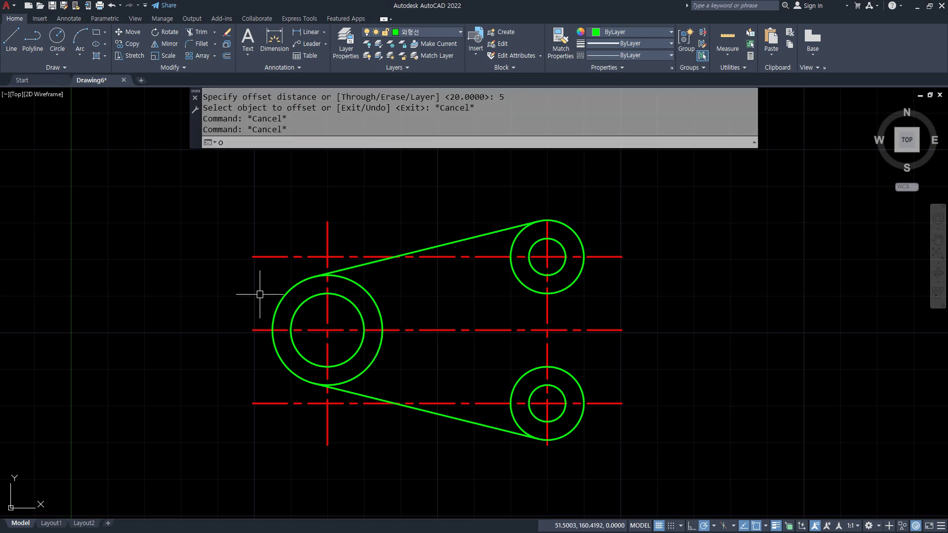
- Offset the outer circle of each of the three concentric pairs outward by 5
{"action": "type", "text": "o"}
{"action": "key", "text": "Return"}
{"action": "type", "text": "5"}
{"action": "key", "text": "Return"}
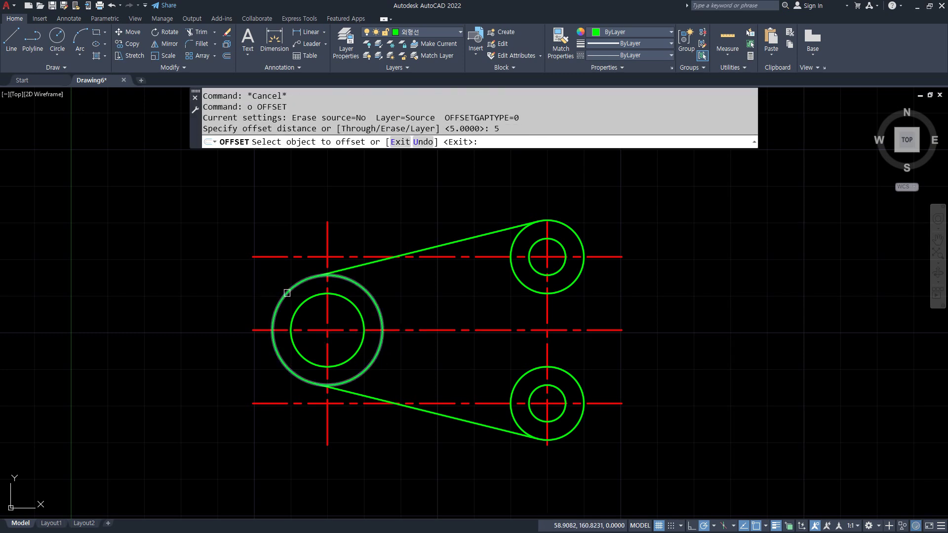
{"action": "left_click", "coordinate": [283, 296]}
{"action": "left_click", "coordinate": [270, 286]}
{"action": "left_click", "coordinate": [584, 257]}
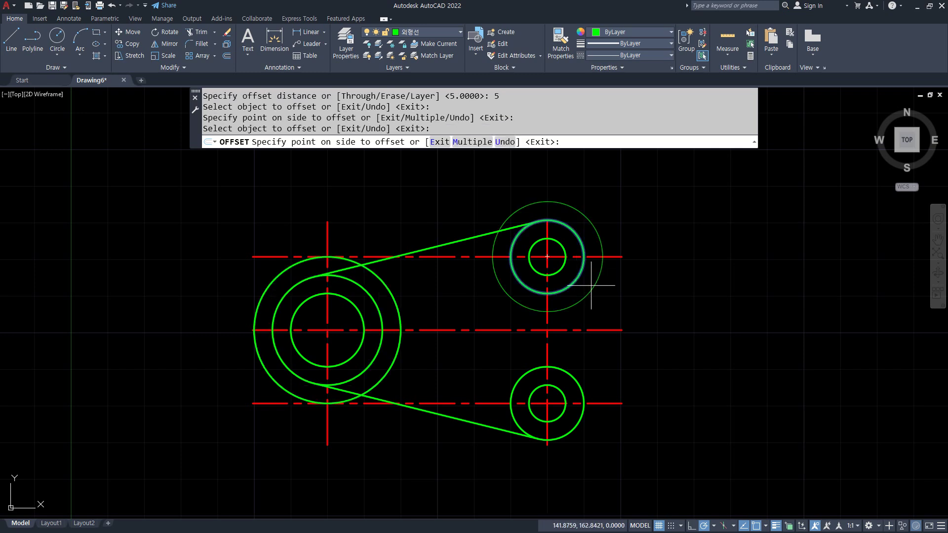
{"action": "left_click", "coordinate": [591, 287]}
{"action": "left_click", "coordinate": [571, 376]}
{"action": "left_click", "coordinate": [587, 360]}
{"action": "key", "text": "Return"}
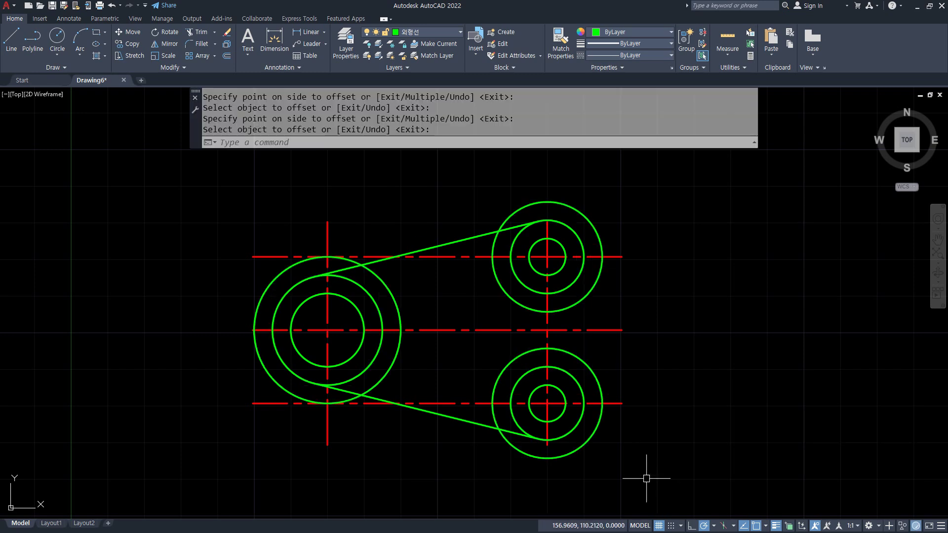
- Trim the center line ends outside the offset circles and between the left and right circles
{"action": "type", "text": "tr"}
{"action": "key", "text": "Return"}
{"action": "left_click", "coordinate": [618, 402]}
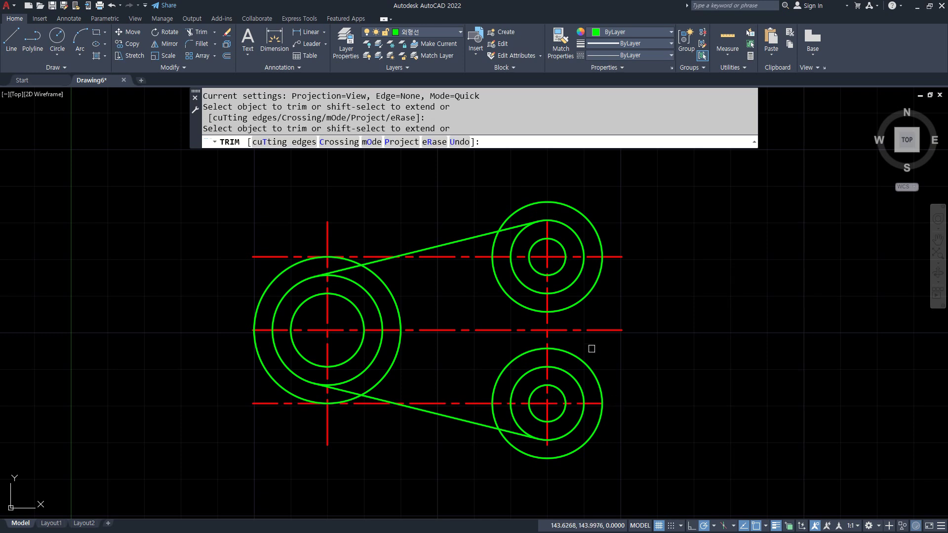
{"action": "left_click", "coordinate": [547, 339]}
{"action": "left_click", "coordinate": [547, 314]}
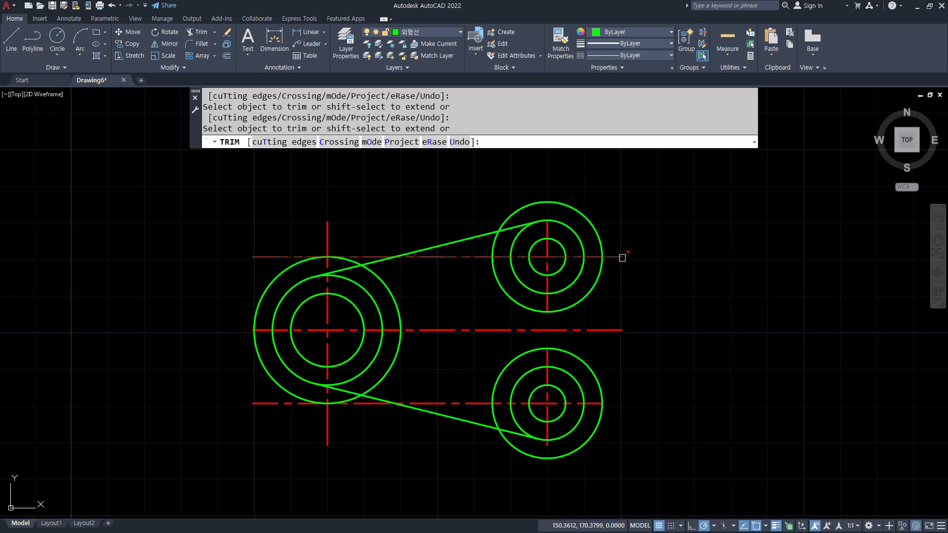
{"action": "left_click", "coordinate": [616, 257]}
{"action": "left_click", "coordinate": [478, 254]}
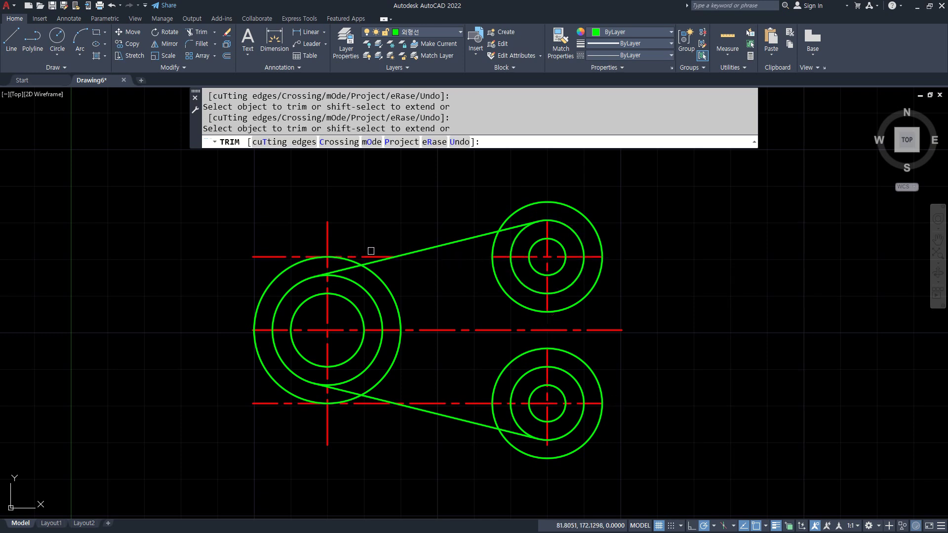
{"action": "left_click", "coordinate": [330, 236]}
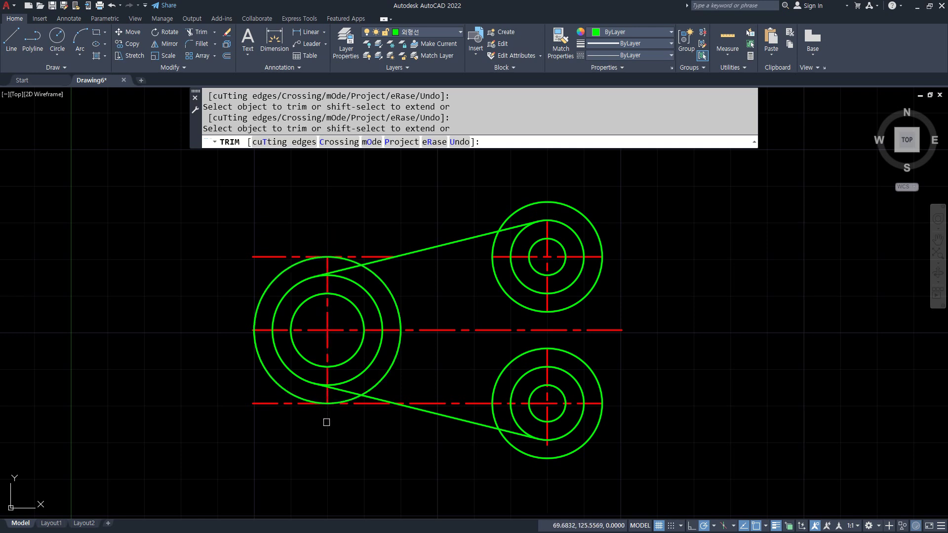
{"action": "left_click", "coordinate": [461, 403]}
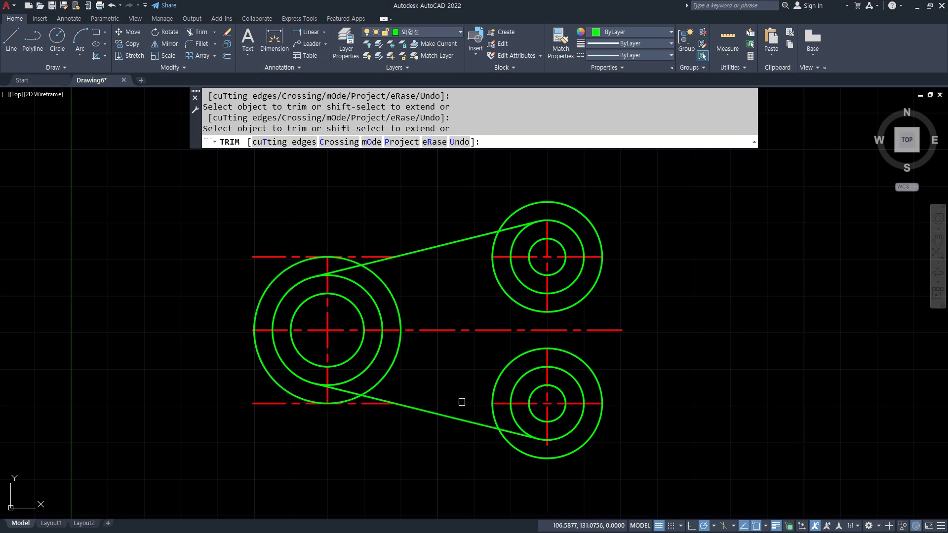
{"action": "key", "text": "Return"}
- Erase the three offset circles around the left and right circle pairs
{"action": "left_click", "coordinate": [276, 388]}
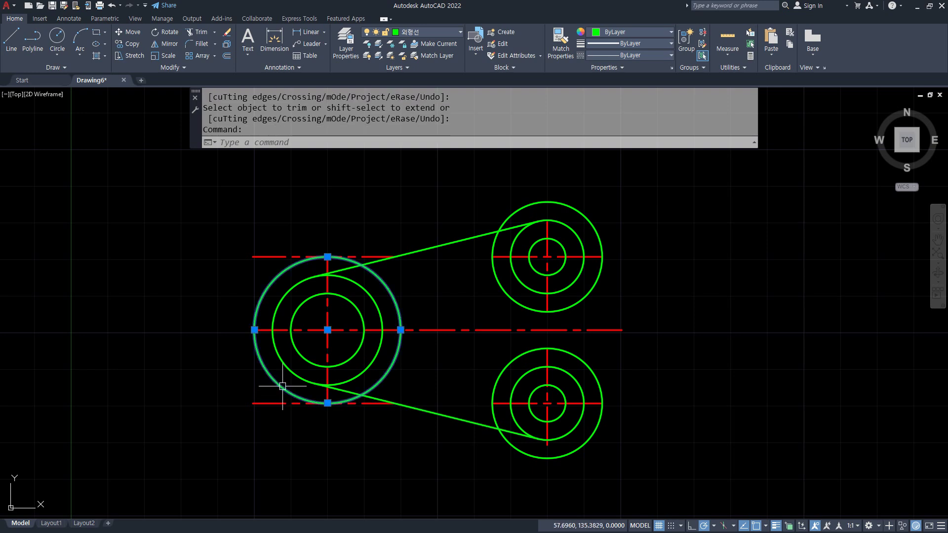
{"action": "left_click", "coordinate": [508, 299]}
{"action": "left_click", "coordinate": [508, 364]}
{"action": "type", "text": "e"}
{"action": "key", "text": "Return"}
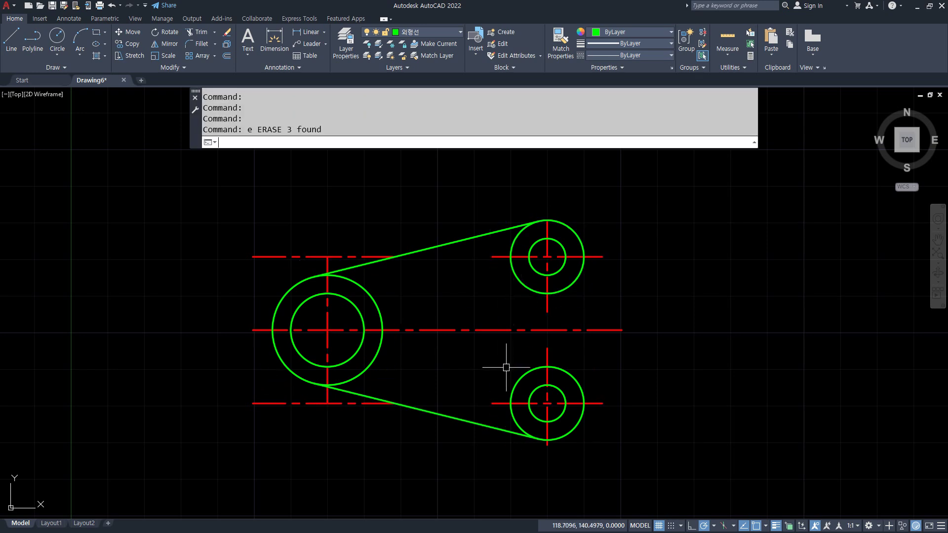
- Erase the leftover upper and lower horizontal center line pieces near the left circles
{"action": "left_click", "coordinate": [280, 408]}
{"action": "left_click", "coordinate": [265, 390]}
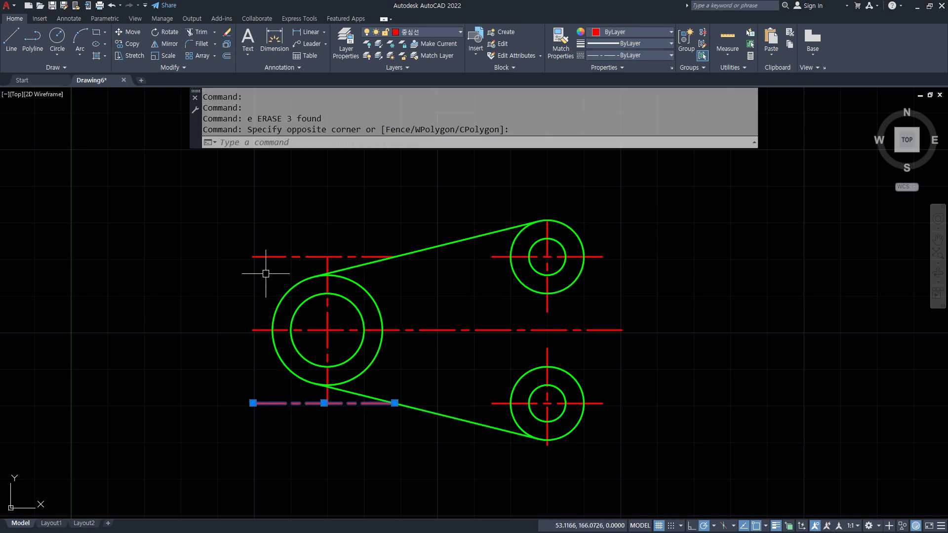
{"action": "left_click", "coordinate": [269, 258]}
{"action": "type", "text": "e"}
{"action": "key", "text": "Return"}
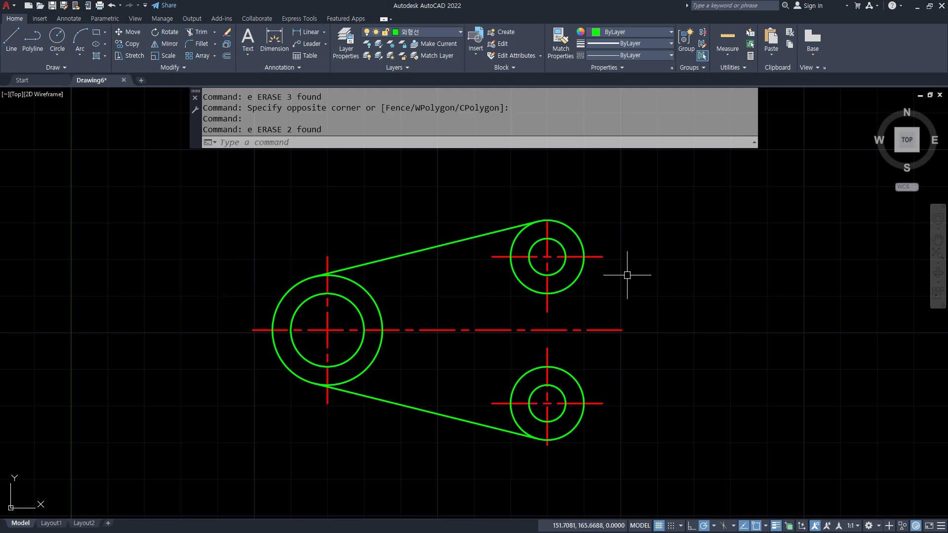
- Undo the last two erasures of the offset circles and leftover center lines
{"action": "key", "text": "ctrl+z"}
{"action": "key", "text": "ctrl+z"}
- Extend the vertical center lines of the upper-right and lower-right circles to the outer edges of their offset circles
{"action": "scroll", "coordinate": [546, 228], "scroll_direction": "up", "scroll_amount": 2}
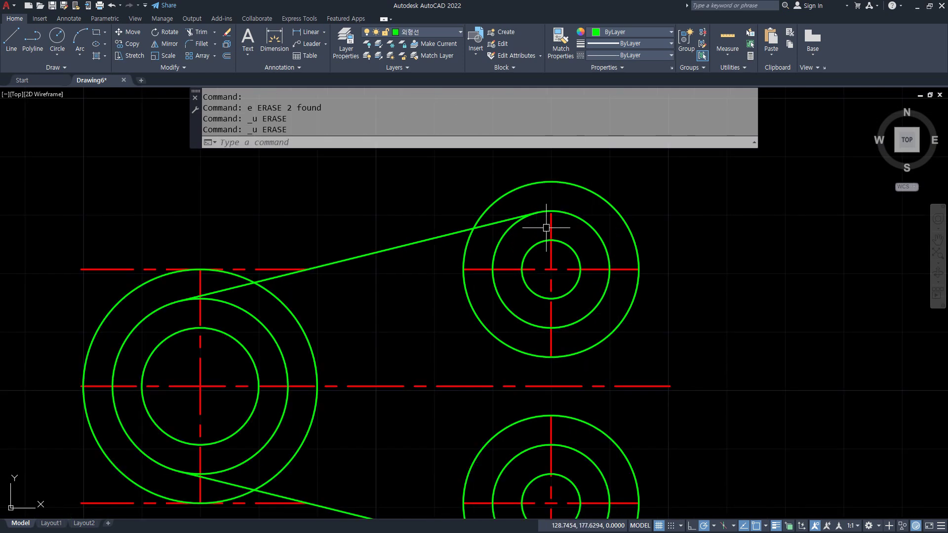
{"action": "type", "text": "ex"}
{"action": "key", "text": "Return"}
{"action": "left_click", "coordinate": [551, 218]}
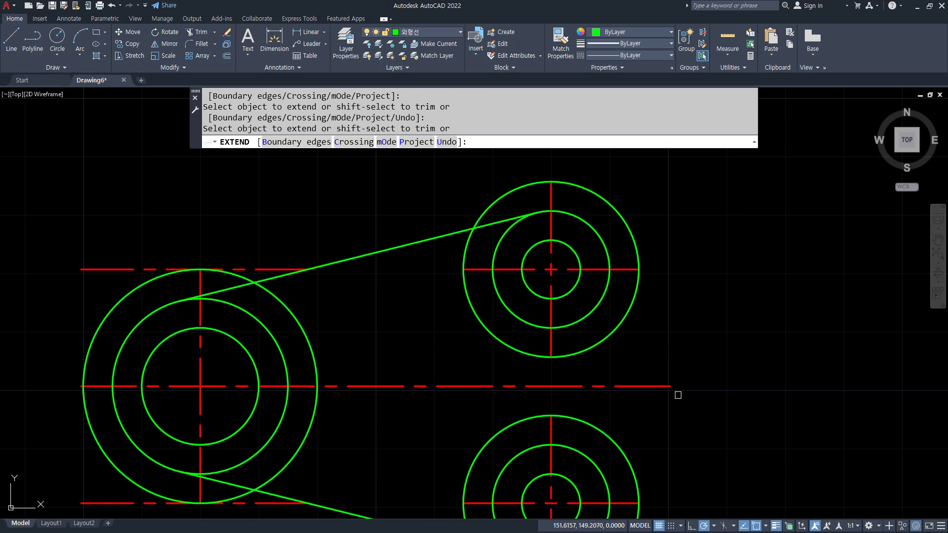
{"action": "middle_click_drag", "start_coordinate": [678, 395], "coordinate": [646, 191]}
{"action": "left_click", "coordinate": [520, 345]}
{"action": "key", "text": "Return"}
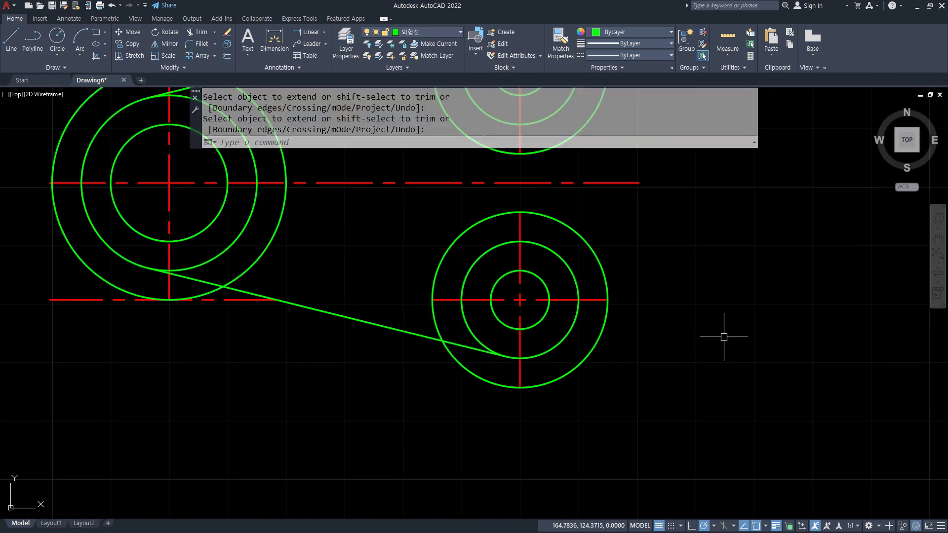
- Erase the offset circles around the upper-right and lower-right circle pairs
{"action": "scroll", "coordinate": [723, 336], "scroll_direction": "down", "scroll_amount": 3}
{"action": "left_click", "coordinate": [583, 415]}
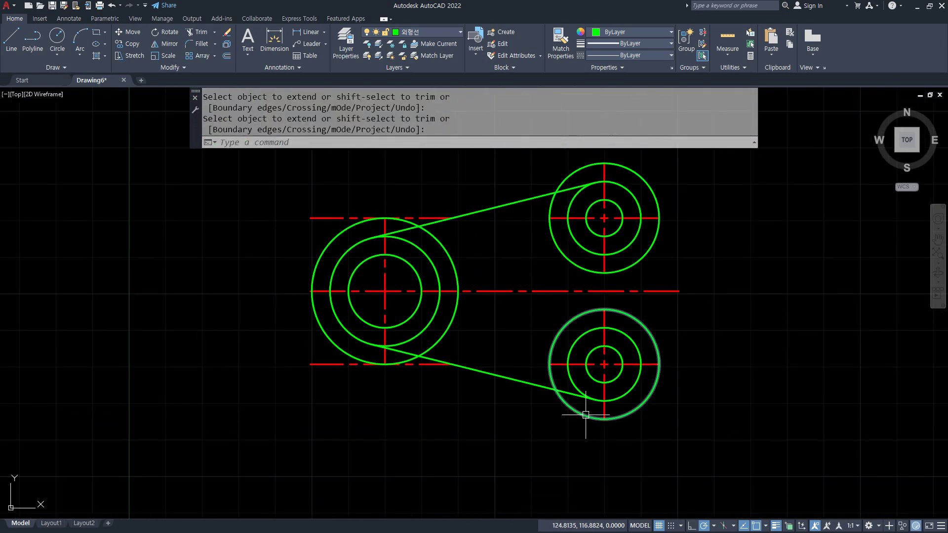
{"action": "left_click", "coordinate": [586, 273]}
{"action": "type", "text": "e"}
{"action": "key", "text": "Return"}
- Erase the left offset circle and the leftover horizontal center line pieces above and below it
{"action": "left_click", "coordinate": [435, 218]}
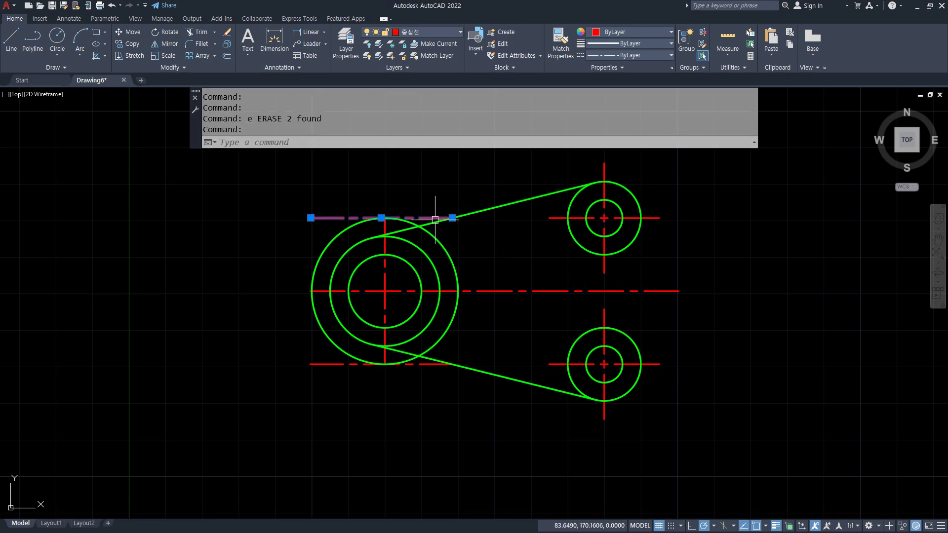
{"action": "type", "text": "e"}
{"action": "key", "text": "Return"}
{"action": "left_click", "coordinate": [434, 237]}
{"action": "type", "text": "e"}
{"action": "key", "text": "Return"}
{"action": "left_click", "coordinate": [349, 364]}
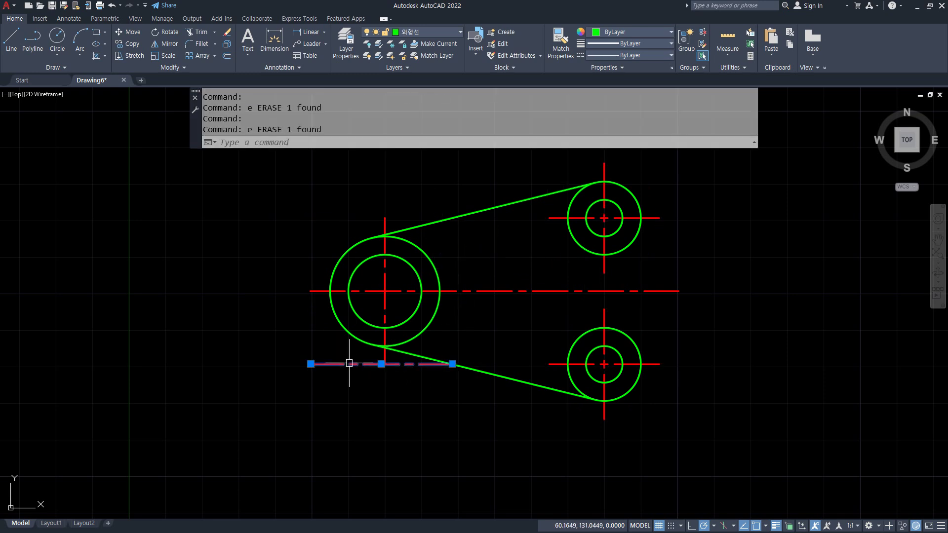
{"action": "type", "text": "e"}
{"action": "key", "text": "Return"}
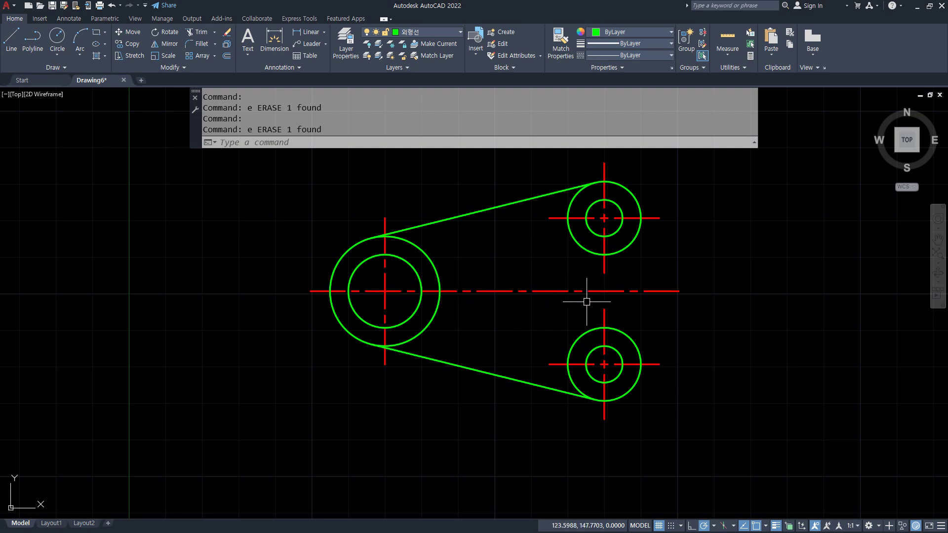
- Extend the right circles' vertical center lines to the middle horizontal center line
{"action": "middle_click_drag", "start_coordinate": [601, 296], "coordinate": [539, 307]}
{"action": "type", "text": "ex"}
{"action": "key", "text": "Return"}
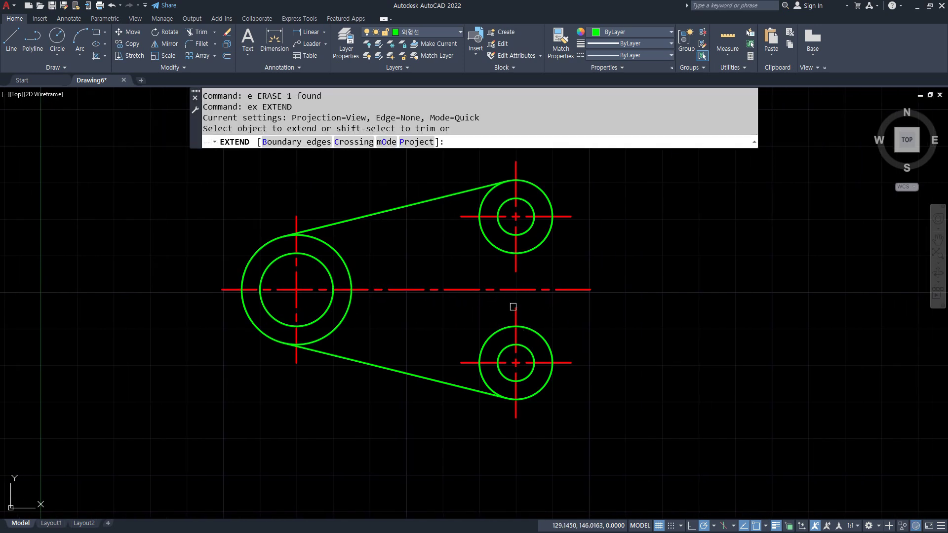
{"action": "left_click", "coordinate": [514, 301]}
{"action": "key", "text": "Return"}
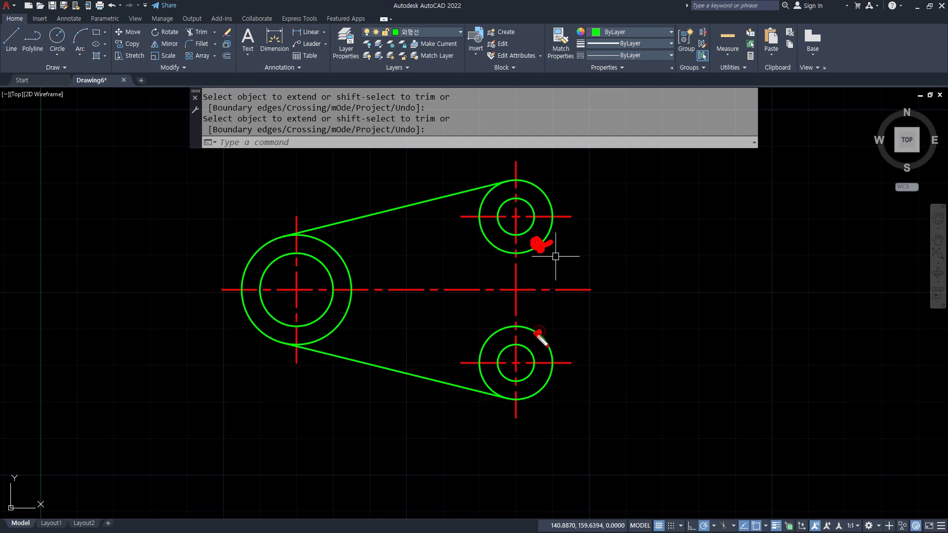
{"action": "mouse_move", "coordinate": [627, 291]}
{"action": "left_mouse_down"}
{"action": "mouse_move", "coordinate": [626, 334]}
{"action": "mouse_move", "coordinate": [632, 310]}
{"action": "left_mouse_up"}
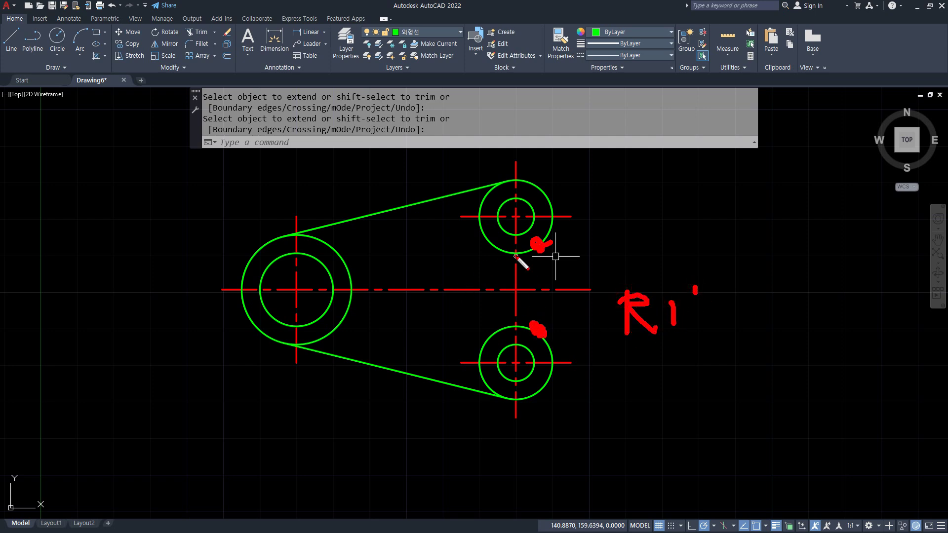
{"action": "left_click_drag", "start_coordinate": [516, 266], "coordinate": [516, 358]}
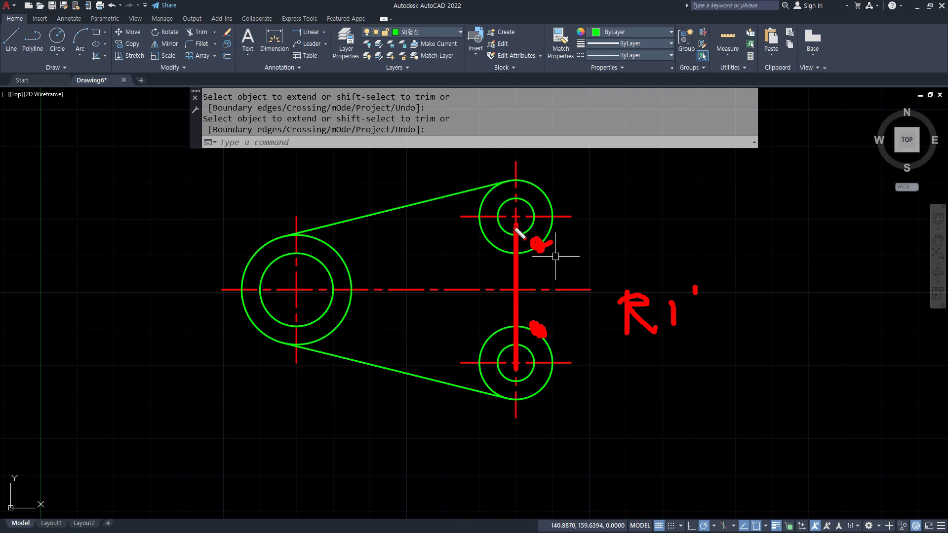
{"action": "key", "text": "Escape"}
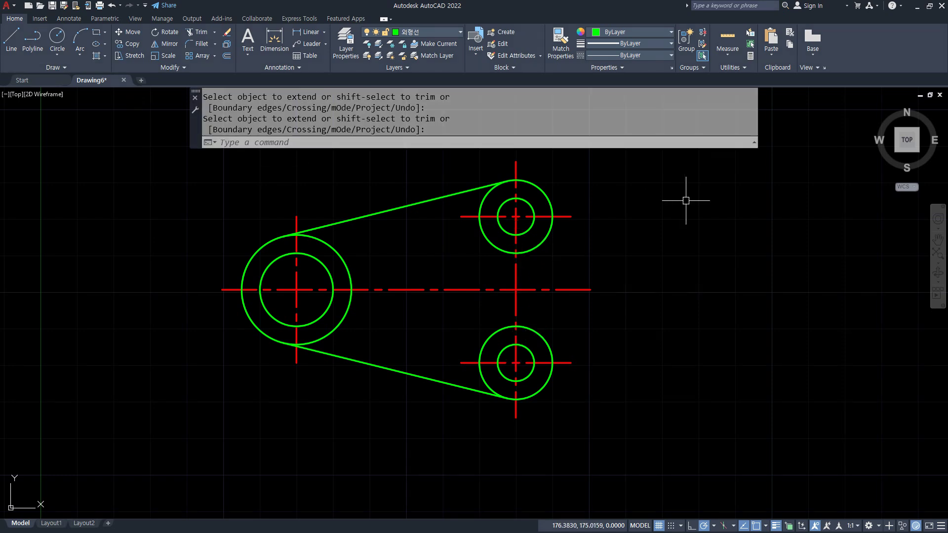
- Draw a tangent-tangent-radius circle of radius 15 touching the right sides of the upper-right and lower-right outer circles
{"action": "type", "text": "c"}
{"action": "key", "text": "Return"}
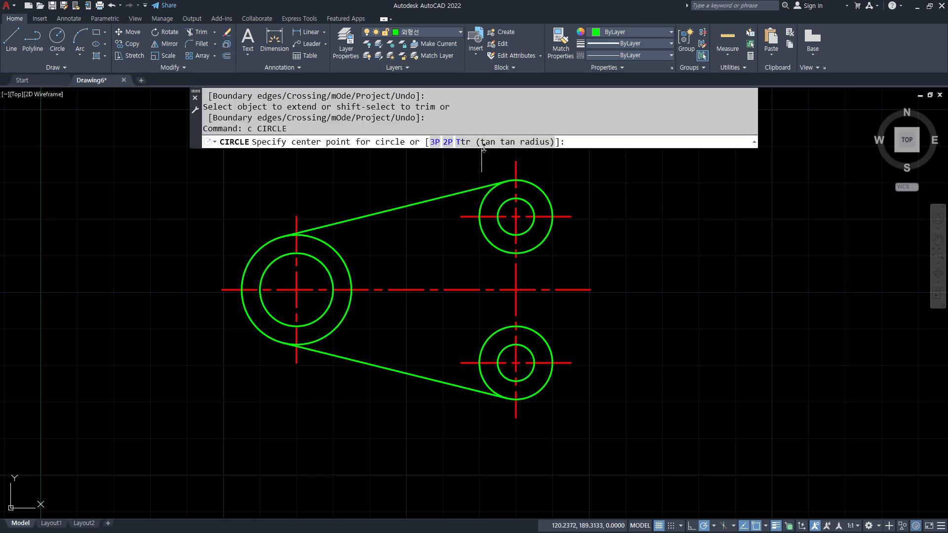
{"action": "type", "text": "T"}
{"action": "key", "text": "Return"}
{"action": "left_click", "coordinate": [546, 237]}
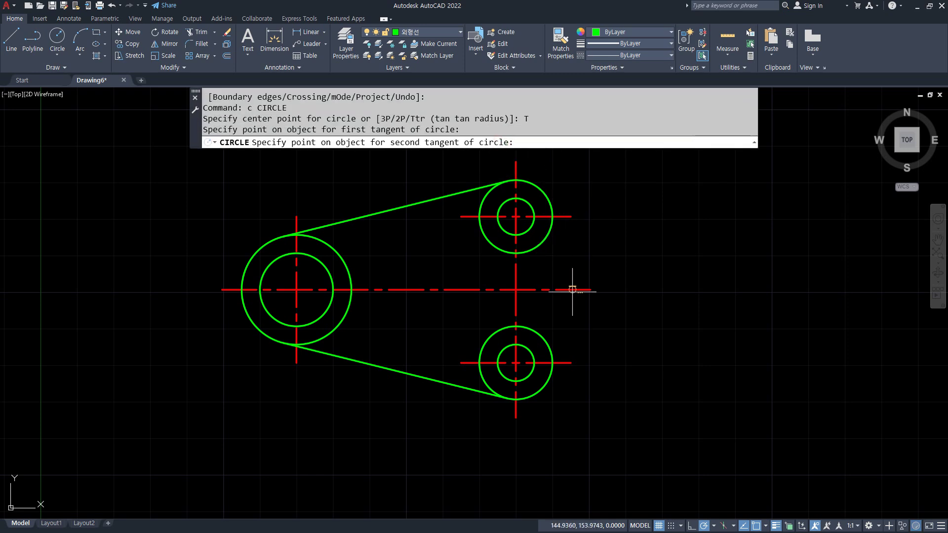
{"action": "left_click", "coordinate": [543, 339]}
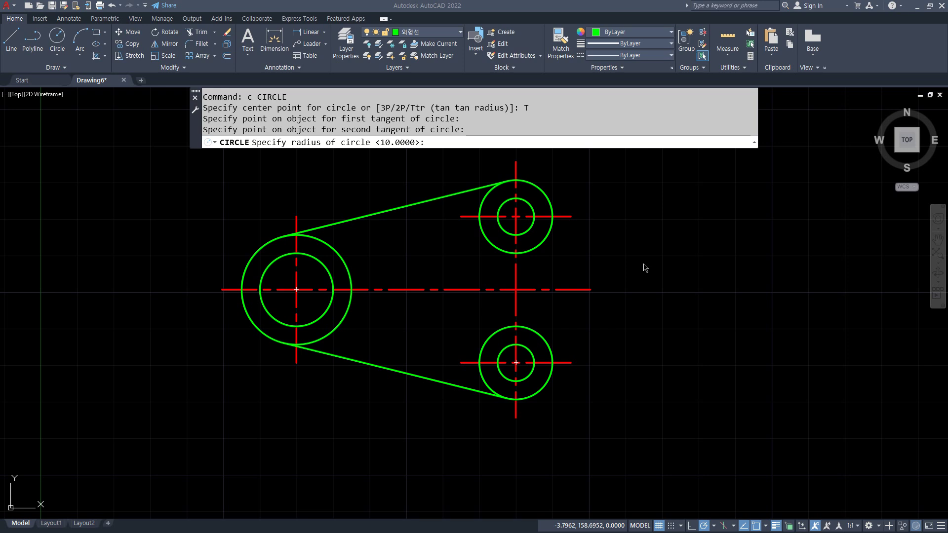
{"action": "left_click", "coordinate": [501, 128]}
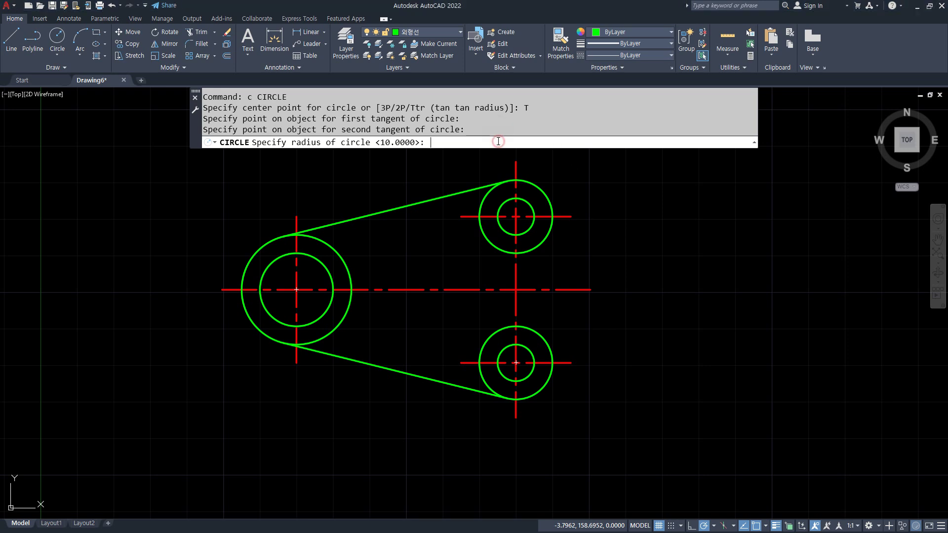
{"action": "type", "text": "15"}
{"action": "key", "text": "Return"}
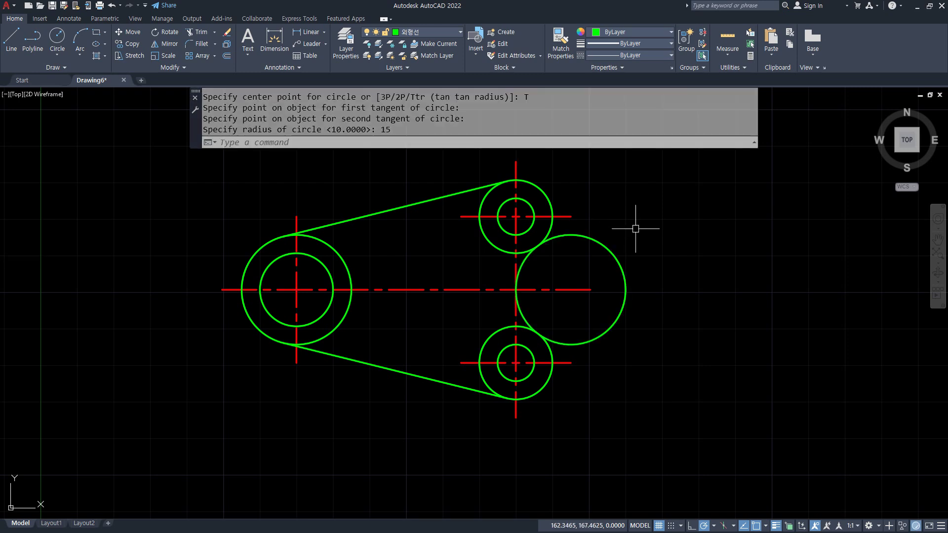
- Trim the outer right portion of the radius 15 circle, keeping the arc between the two right circles
{"action": "type", "text": "tr"}
{"action": "key", "text": "Return"}
{"action": "mouse_move", "coordinate": [607, 239]}
{"action": "left_mouse_down"}
{"action": "mouse_move", "coordinate": [607, 227]}
{"action": "mouse_move", "coordinate": [597, 245]}
{"action": "left_mouse_up"}
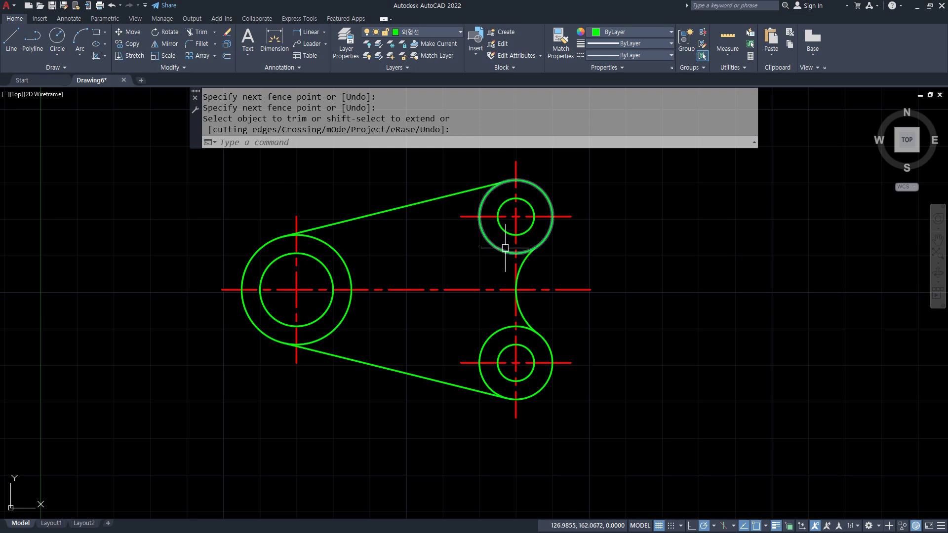
- Trim the inner arcs of the upper-right and lower-right outer circles between the tangent lines and the connecting arc
{"action": "type", "text": "tr"}
{"action": "key", "text": "Return"}
{"action": "left_click", "coordinate": [526, 251]}
{"action": "left_click", "coordinate": [481, 243]}
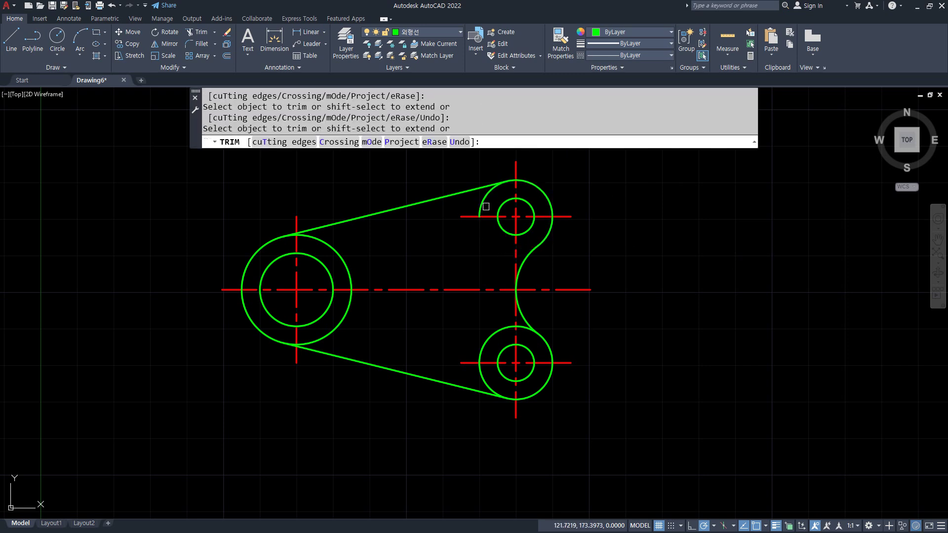
{"action": "left_click", "coordinate": [484, 204]}
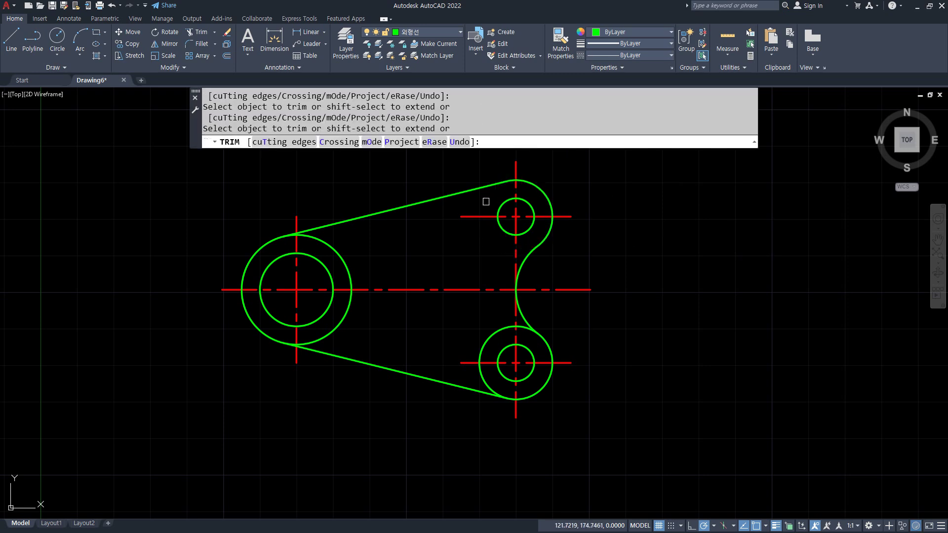
{"action": "left_click", "coordinate": [493, 332]}
{"action": "left_click", "coordinate": [485, 379]}
{"action": "key", "text": "Return"}
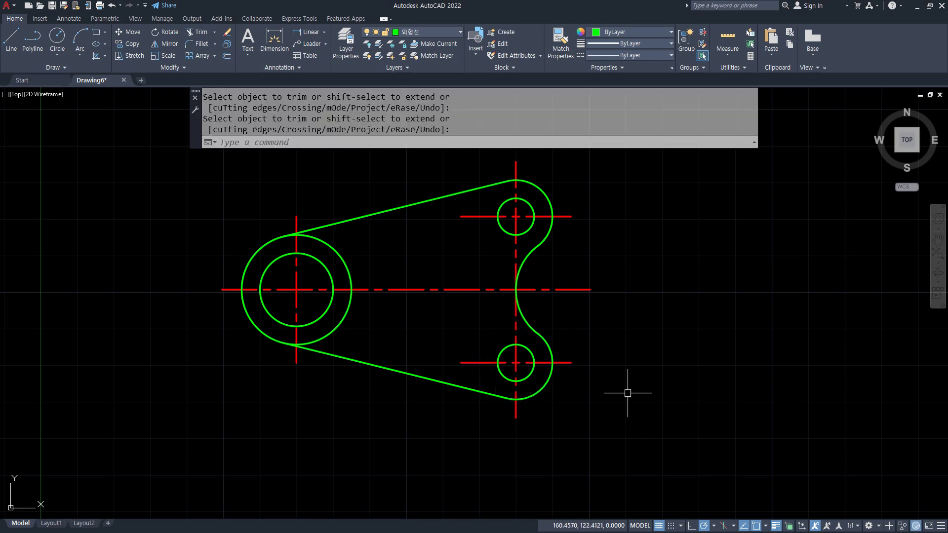